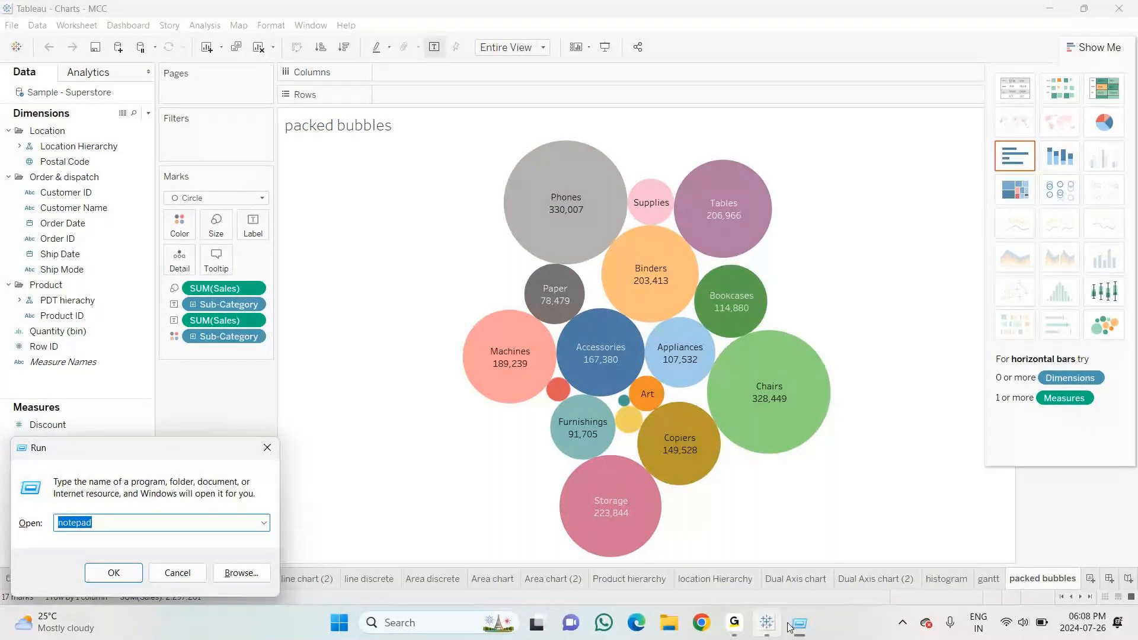
# Open Notepad in a maximized window and look over the list of chart types in the notes
pyautogui.press('Return')
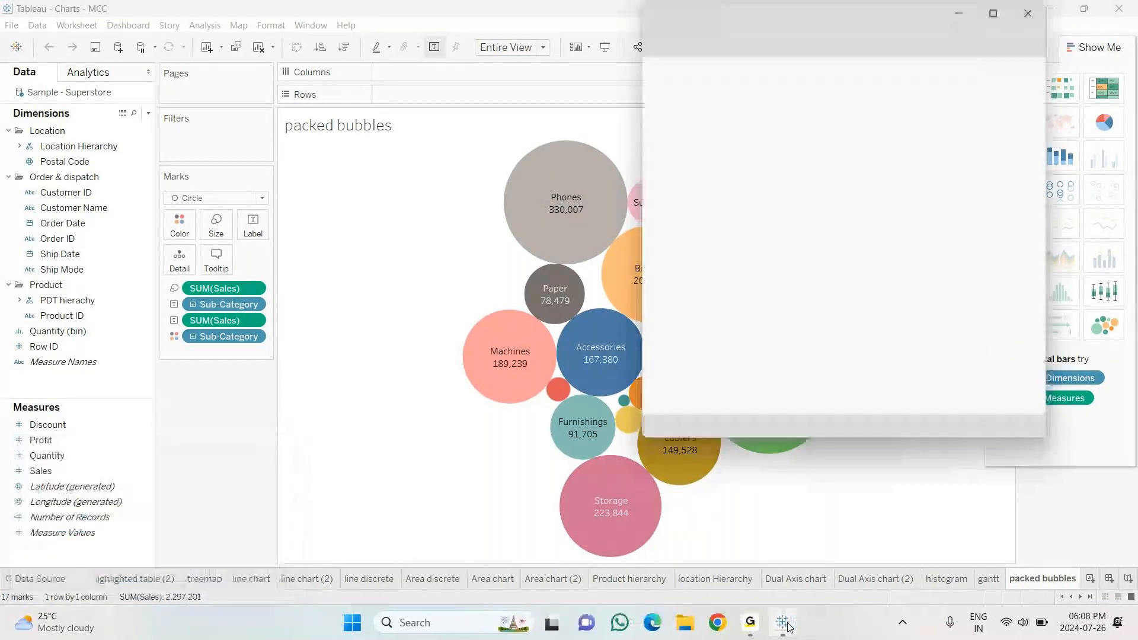
pyautogui.click(993, 13)
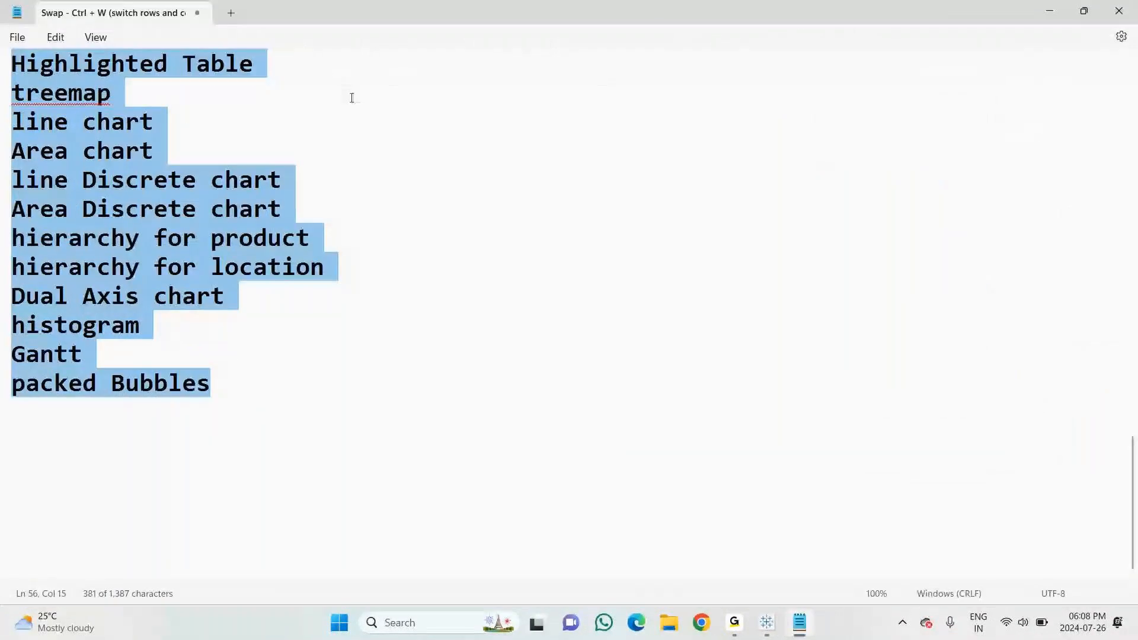
pyautogui.scroll(4, 355, 142)
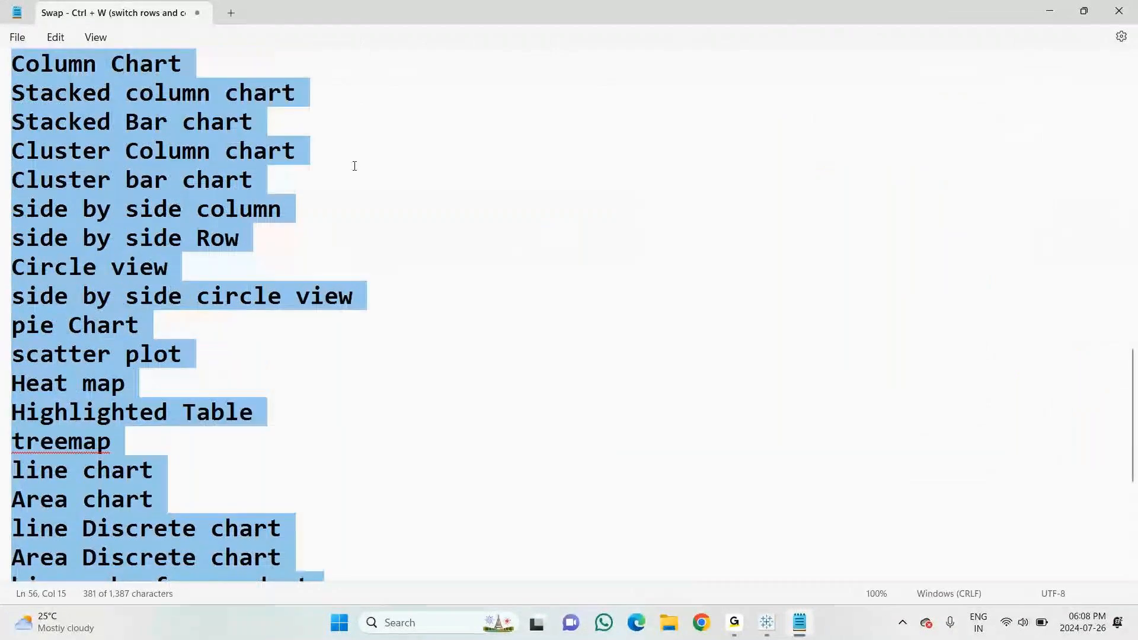
pyautogui.scroll(-4, 354, 166)
# Add a dashed separator line below "packed Bubbles" at the end of the chart list
pyautogui.click(241, 401)
pyautogui.press('Return')
pyautogui.press('Return')
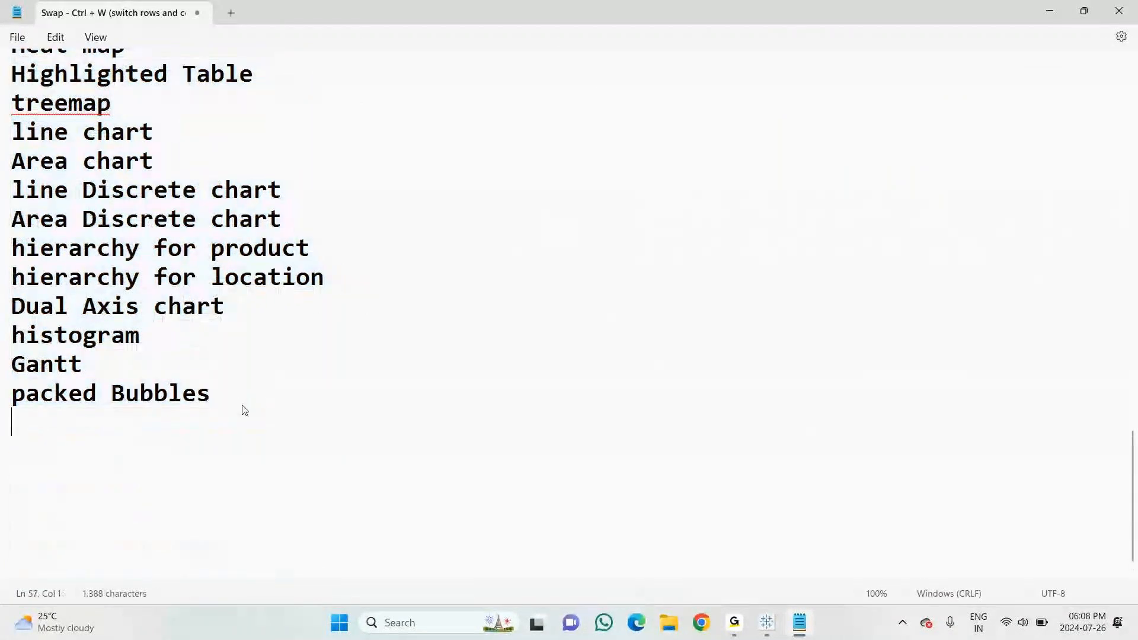
pyautogui.write('--------------------------')
pyautogui.press('Return')
pyautogui.press('Return')
# Write "sales (online sales)" below the dashed separator
pyautogui.write('sales')
pyautogui.press('BackSpace')
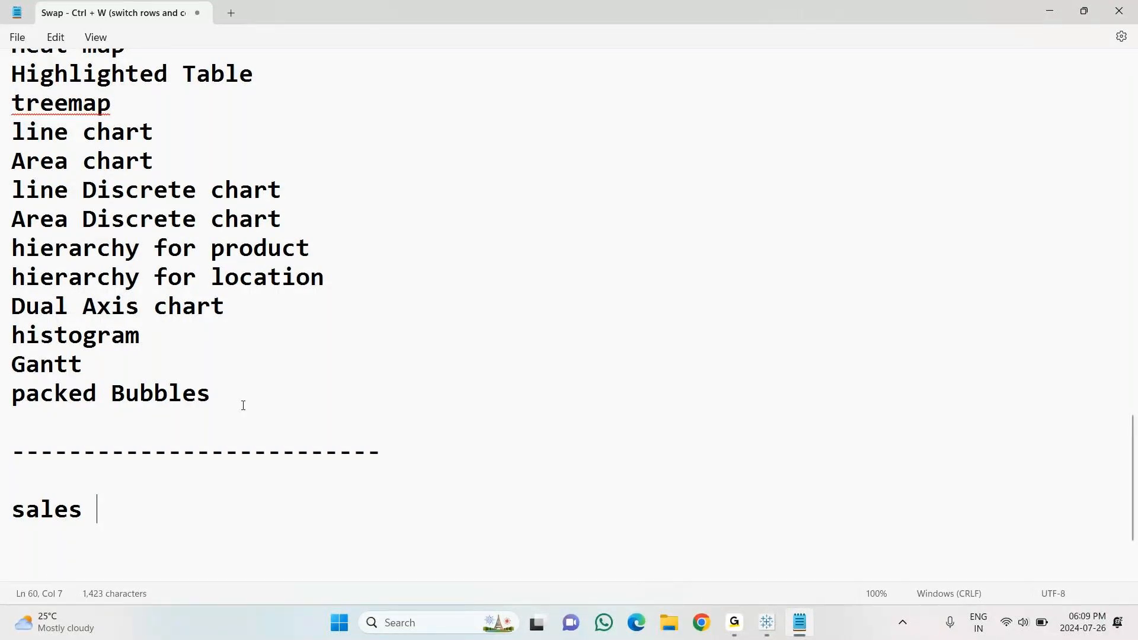
pyautogui.press('BackSpace')
pyautogui.write('(online sa')
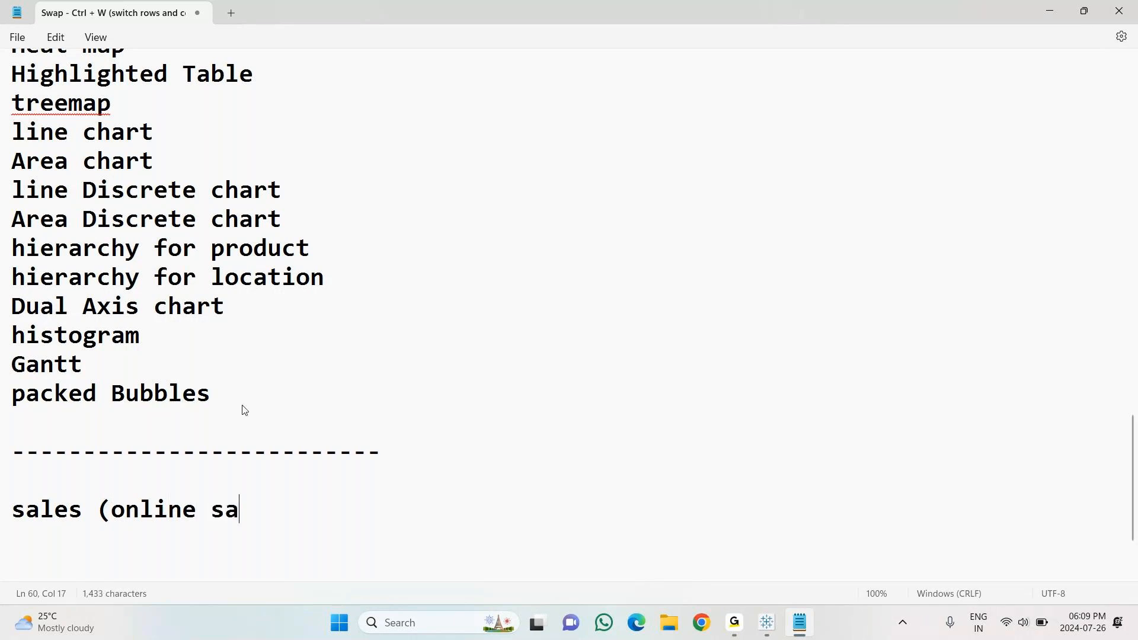
pyautogui.write('les) ')
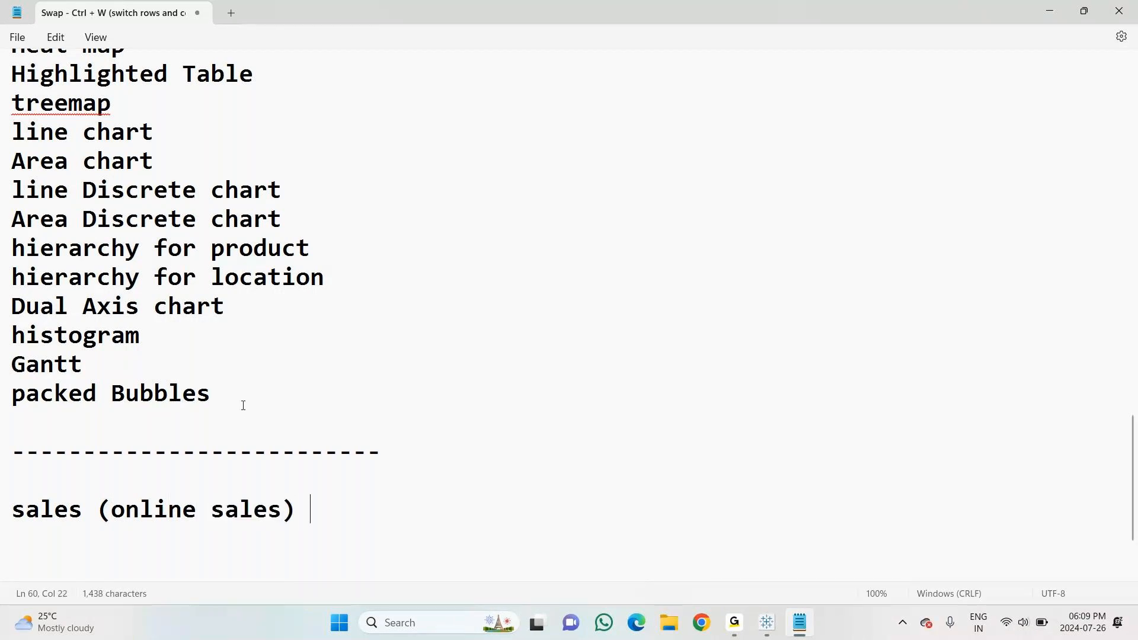
# Continue the sales line with ">> different supplies" and leave a blank line below it
pyautogui.write('>> differne')
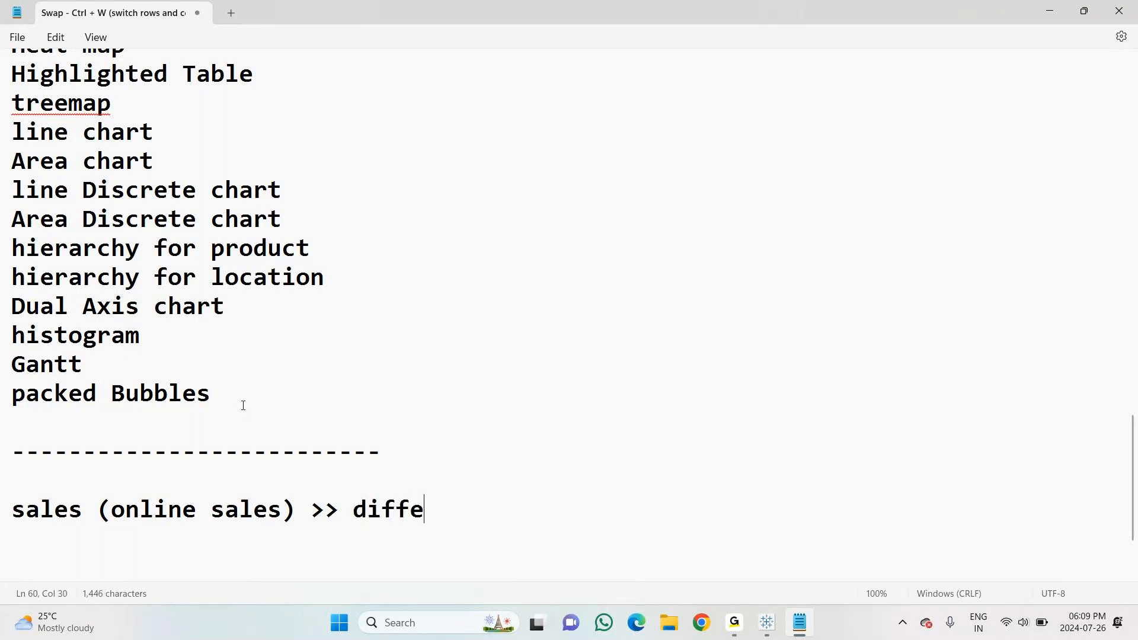
pyautogui.press('BackSpace')
pyautogui.press('BackSpace')
pyautogui.write('ennt')
pyautogui.press('BackSpace')
pyautogui.press('BackSpace')
pyautogui.write('t ')
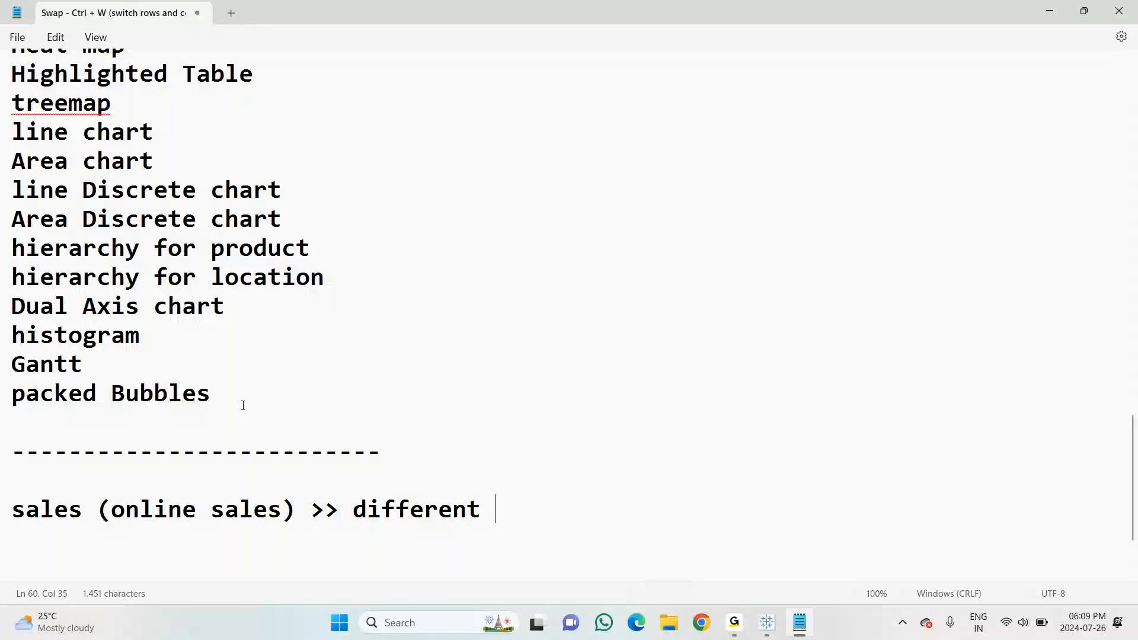
pyautogui.write('supp')
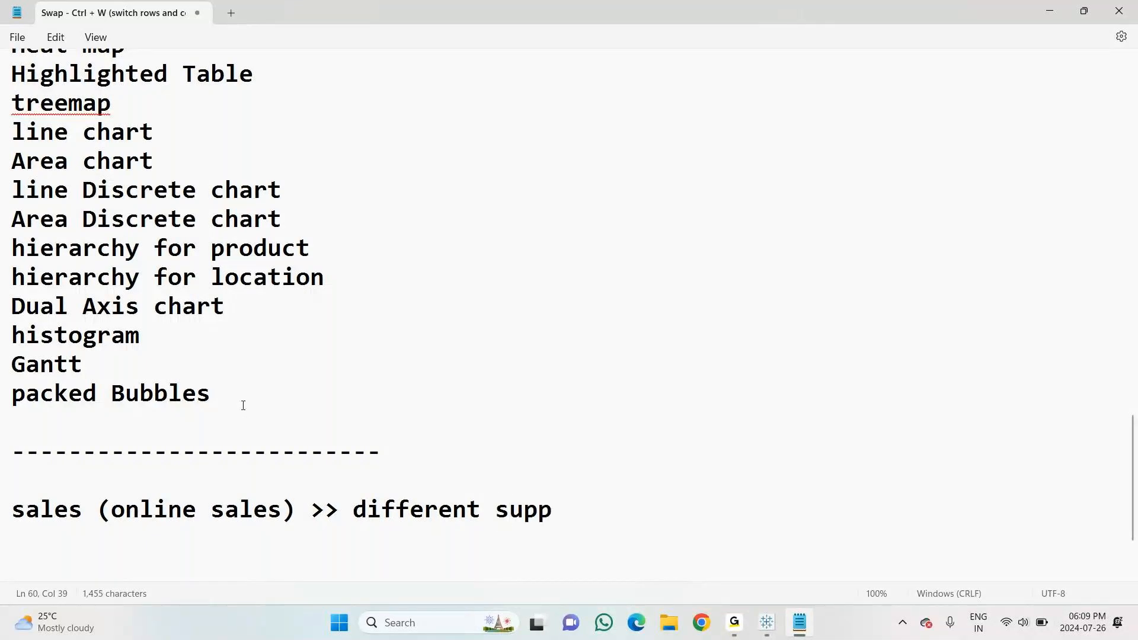
pyautogui.write('lies')
pyautogui.write(' --')
pyautogui.press('BackSpace')
pyautogui.press('BackSpace')
pyautogui.press('BackSpace')
pyautogui.press('BackSpace')
pyautogui.press('Return')
pyautogui.press('Return')
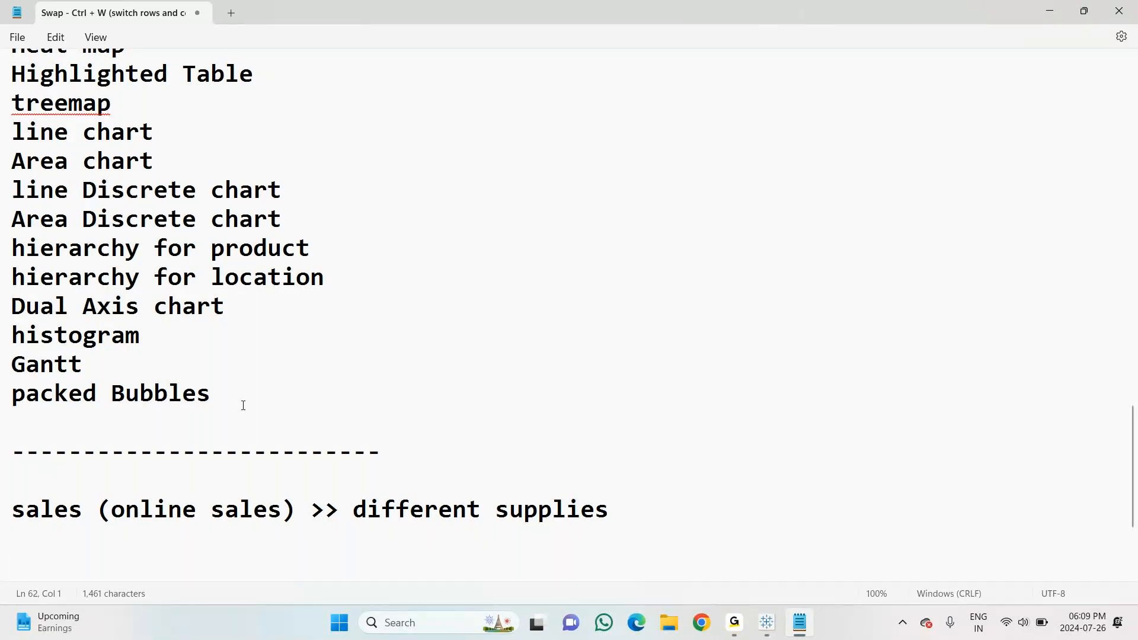
# Write the ratio "6/100" on its own line below the sales line
pyautogui.scroll(-1, 243, 405)
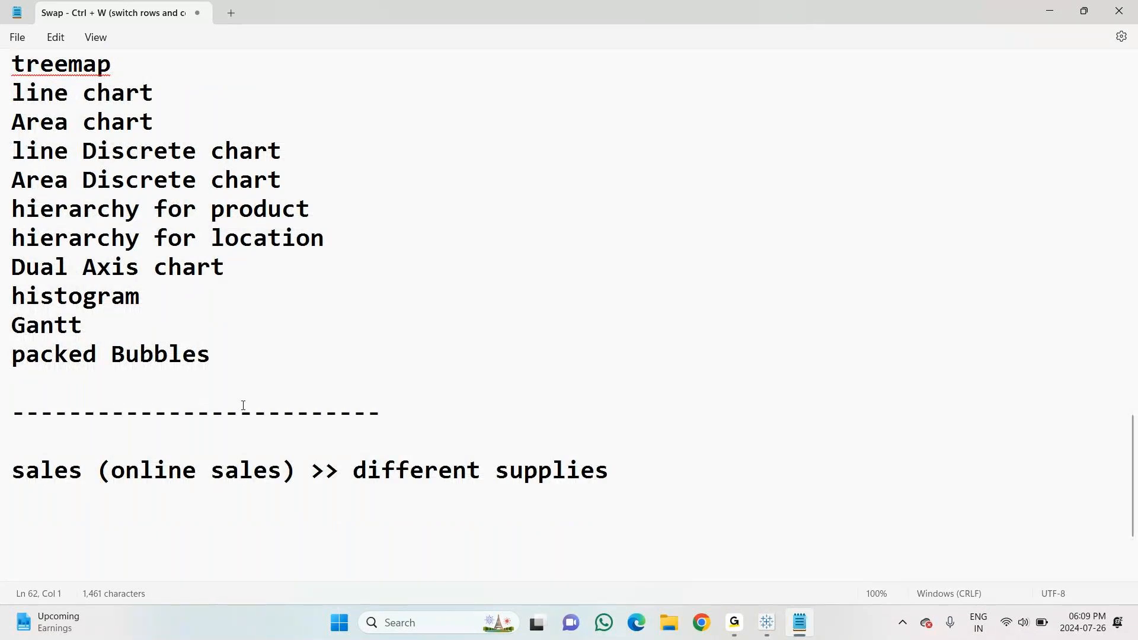
pyautogui.write('100')
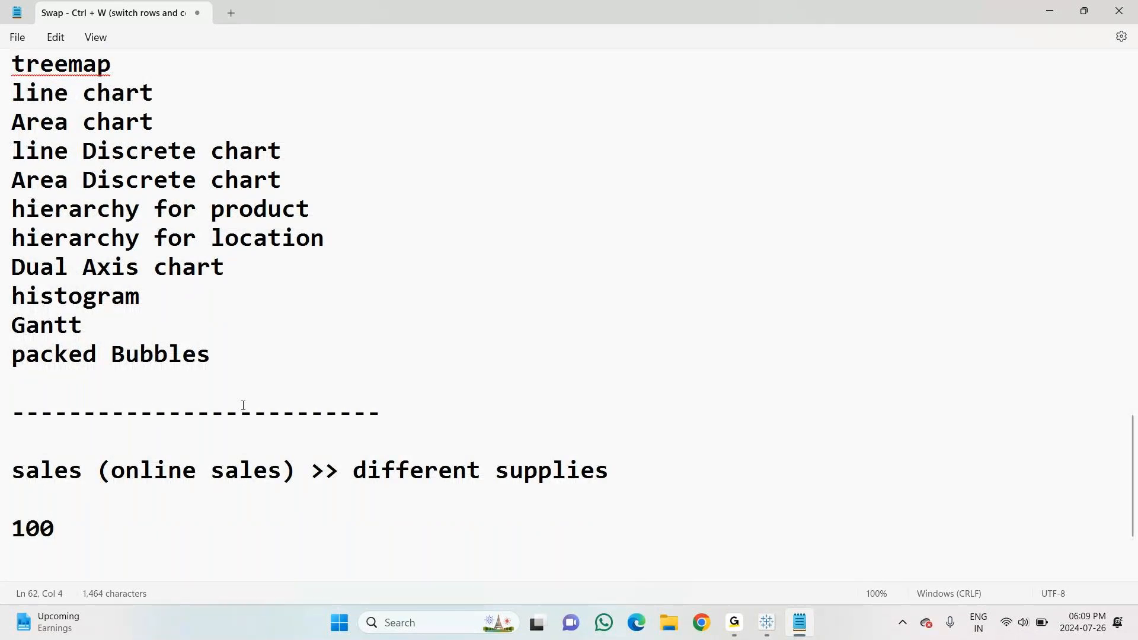
pyautogui.press('Left')
pyautogui.press('Left')
pyautogui.press('Left')
pyautogui.write('6/')
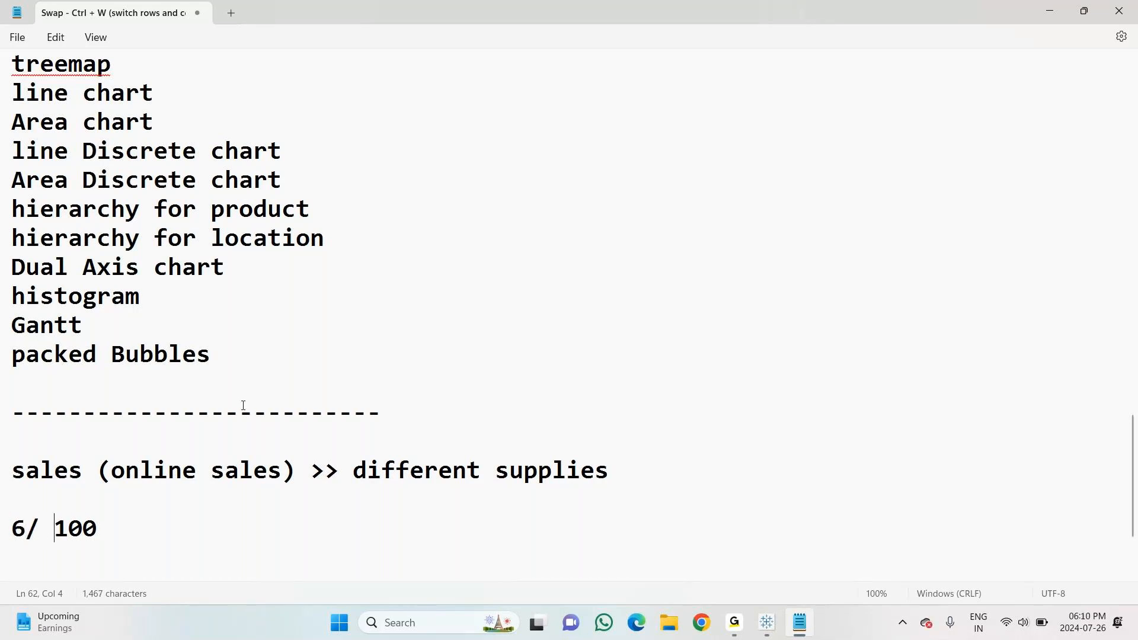
pyautogui.press('BackSpace')
# Extend the 6/100 line with ">> 6 small biz"
pyautogui.press('Right')
pyautogui.press('Down')
pyautogui.press('BackSpace')
pyautogui.write('>> 6 ')
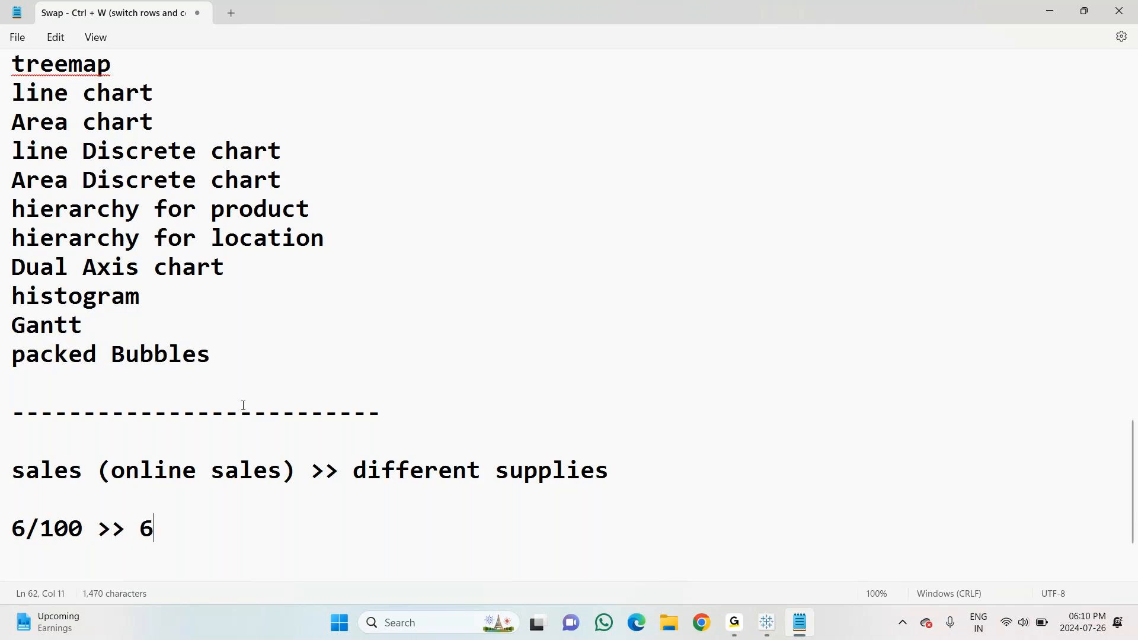
pyautogui.write('small ')
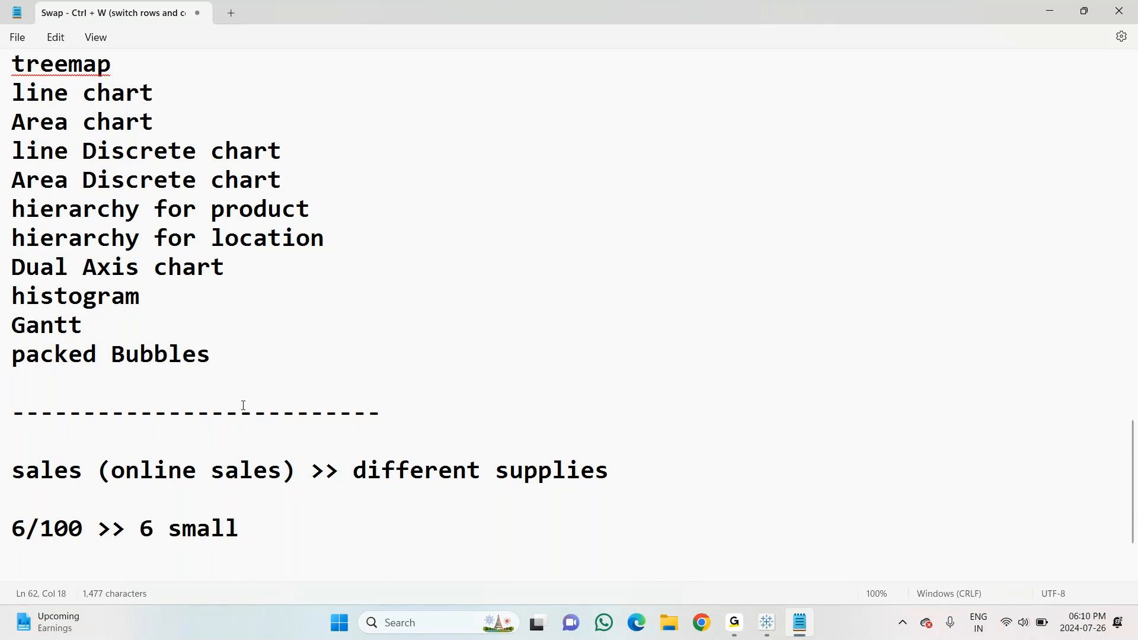
pyautogui.write('biz')
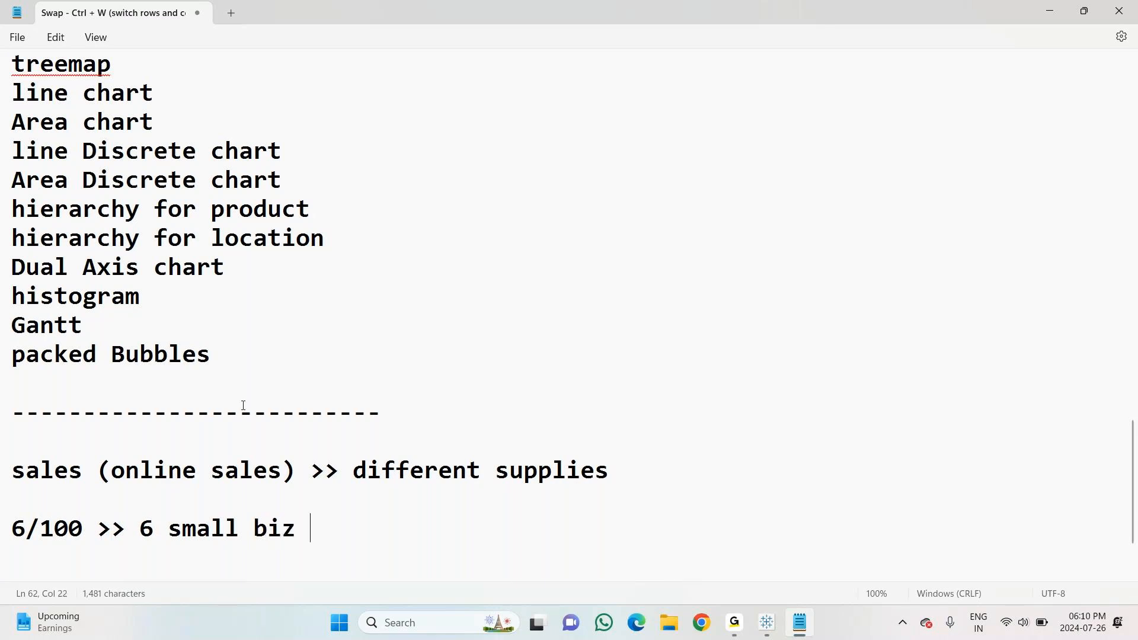
# Complete the small biz note with "(supplies) - 1 groups"
pyautogui.press('BackSpace')
pyautogui.write('(sup')
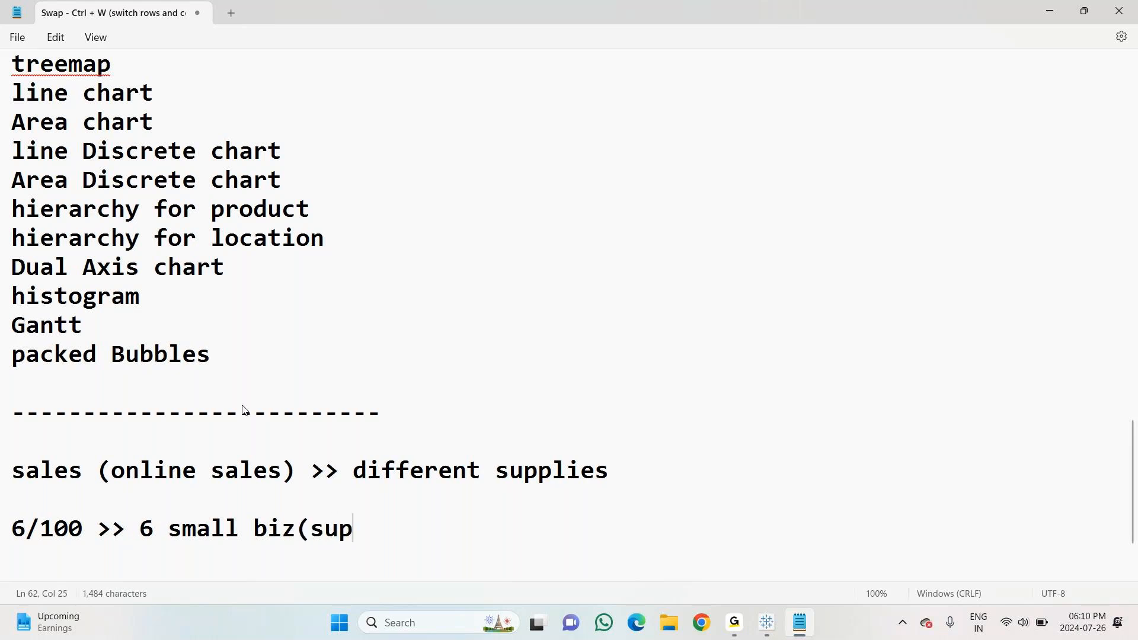
pyautogui.write('plier')
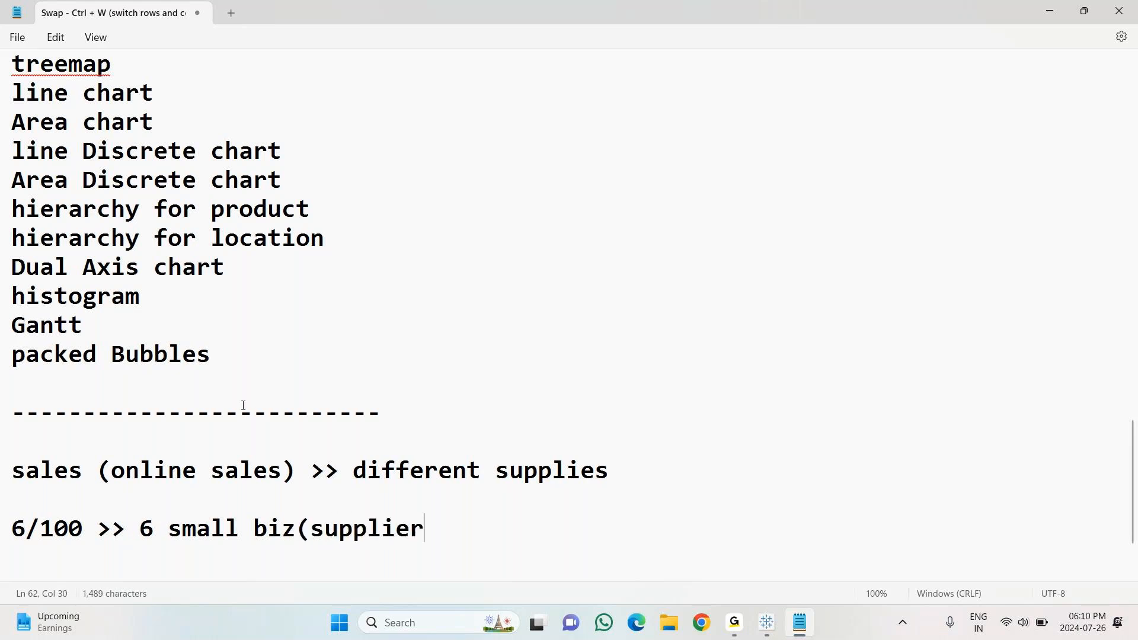
pyautogui.press('BackSpace')
pyautogui.write('s) - 1 grop')
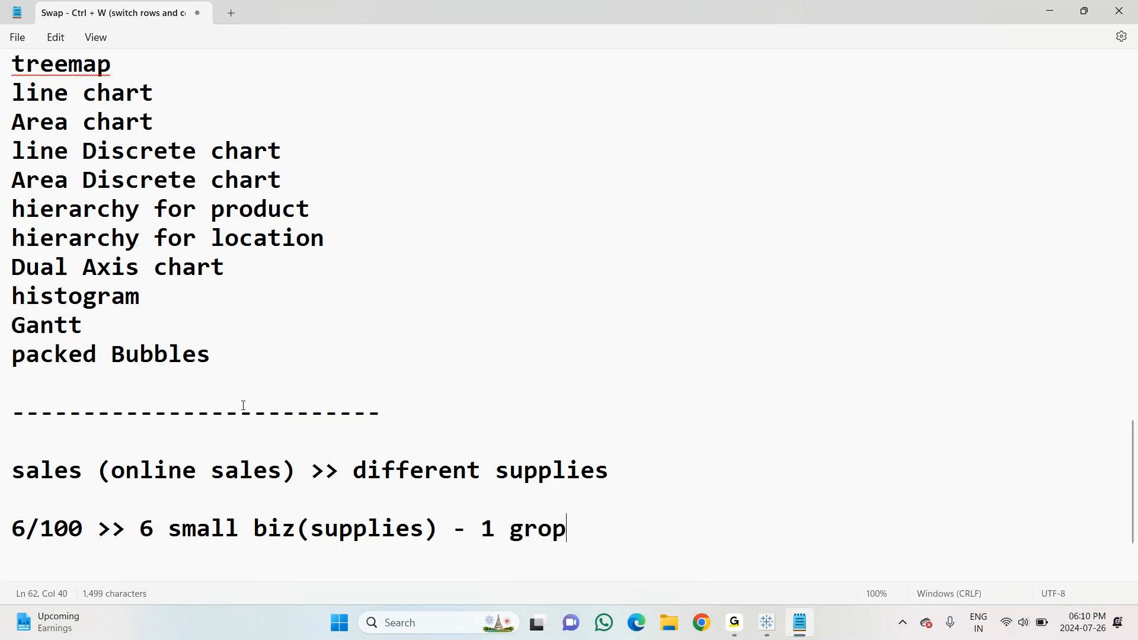
pyautogui.press('BackSpace')
pyautogui.write('ups')
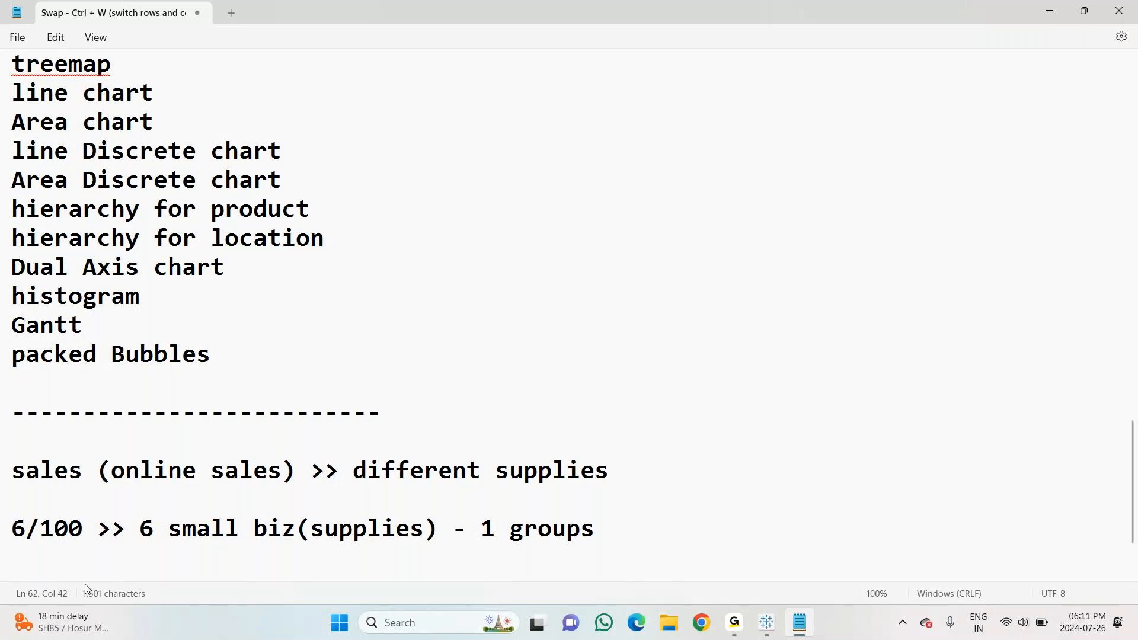
# Add the numbered heading "1. Groups" below the supplies note, separated by a blank line
pyautogui.press('Return')
pyautogui.press('Return')
pyautogui.write('1. ')
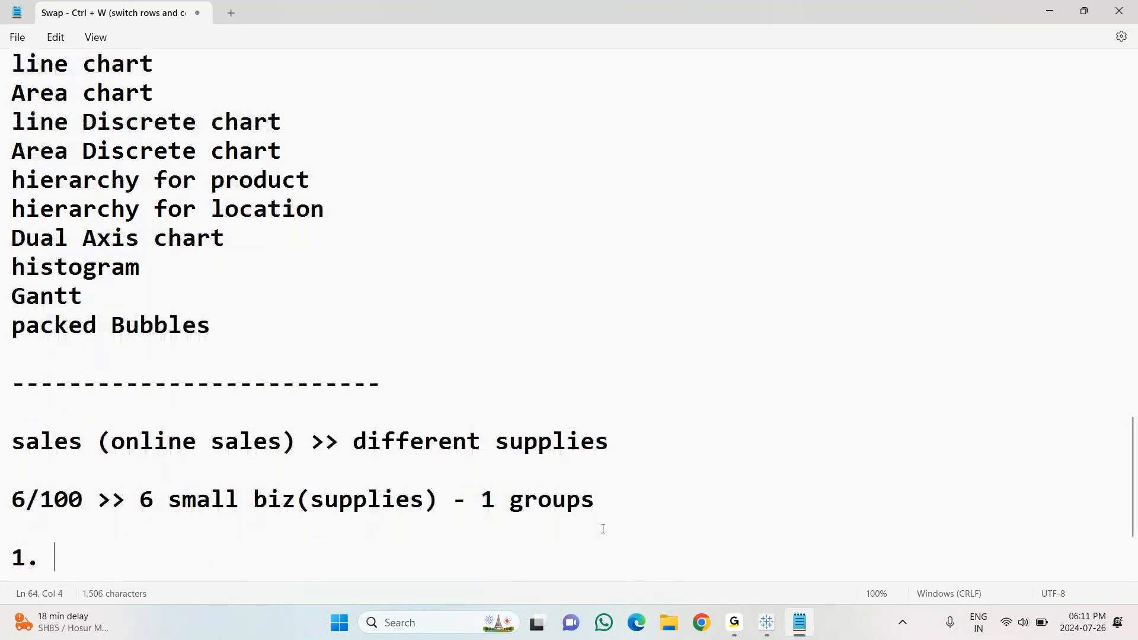
pyautogui.write('Groups')
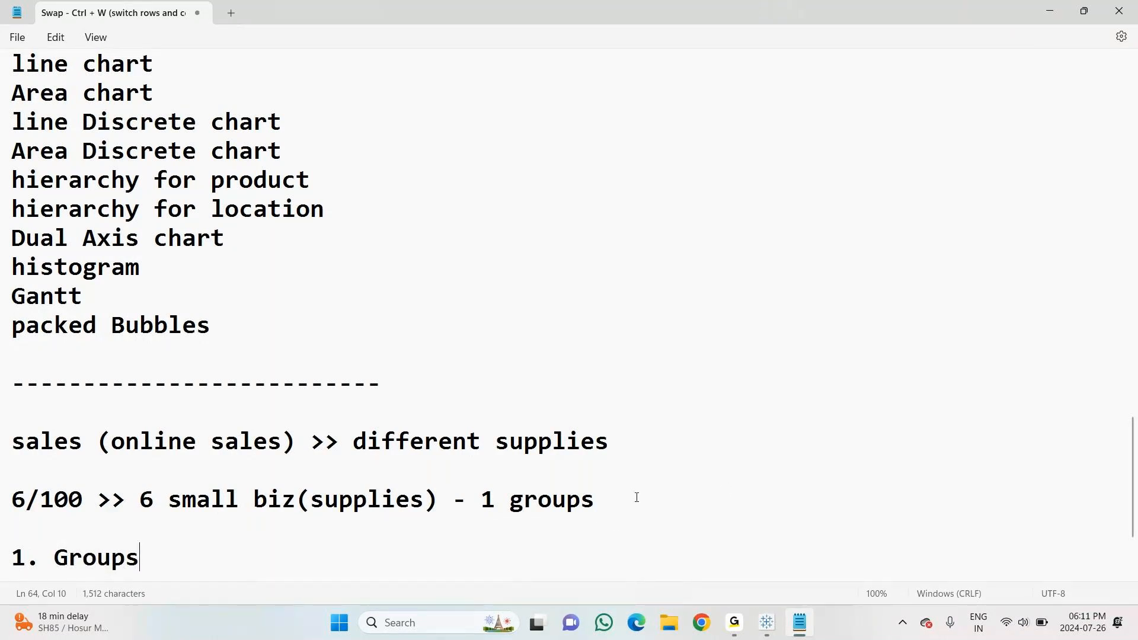
# Switch to Tableau and add a new worksheet after the packed bubbles sheet
pyautogui.hotkey('alt', 'Tab')
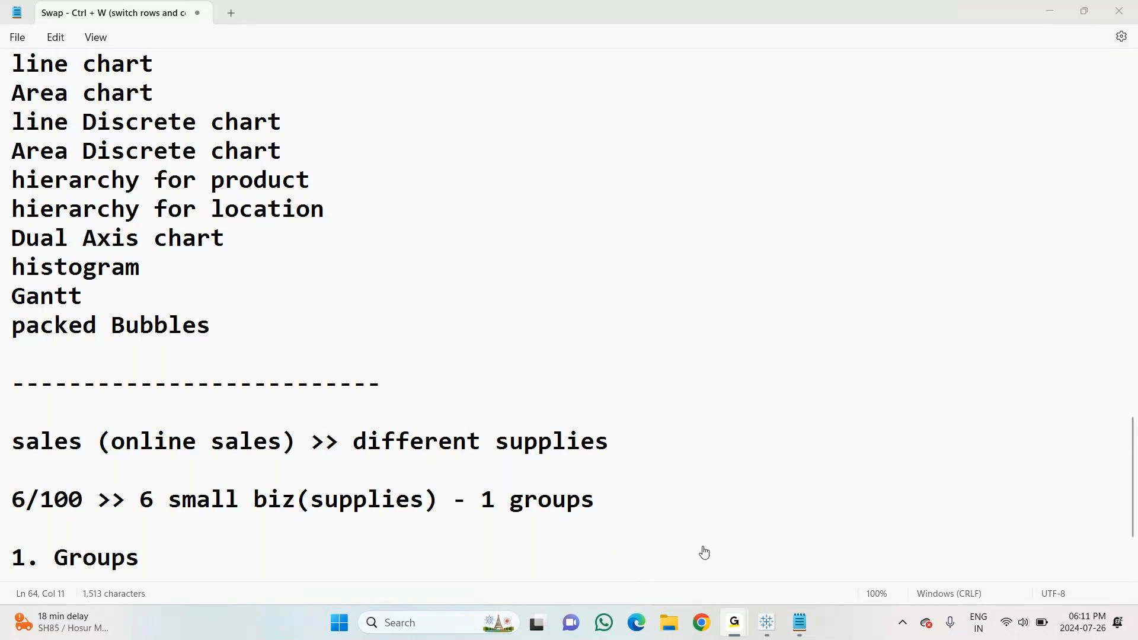
pyautogui.hotkey('alt', 'Tab')
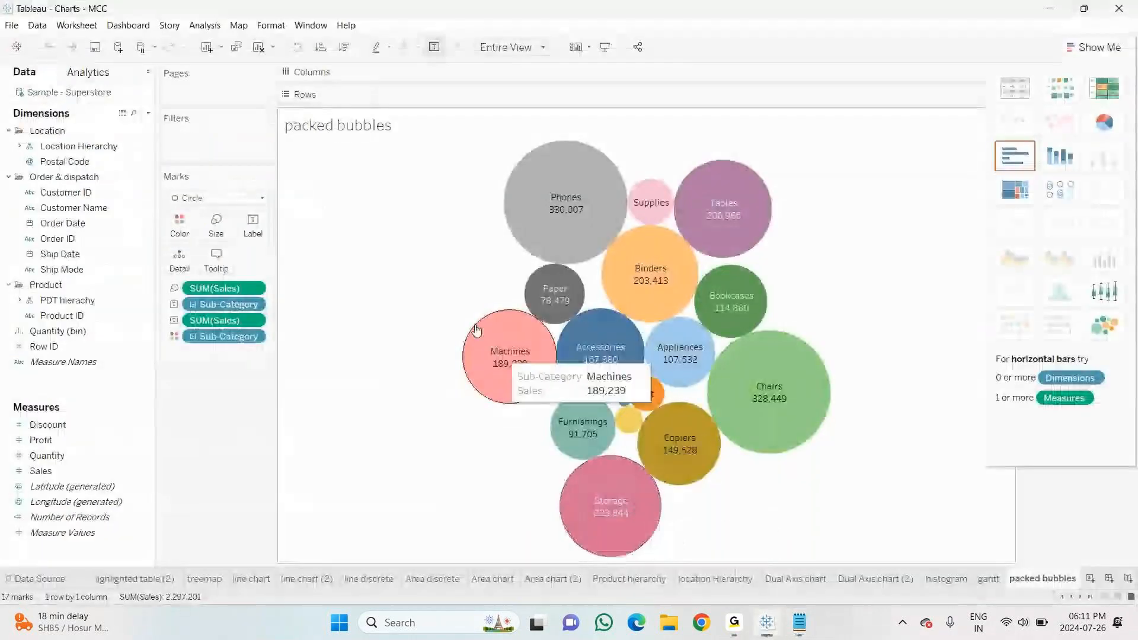
pyautogui.click(1090, 579)
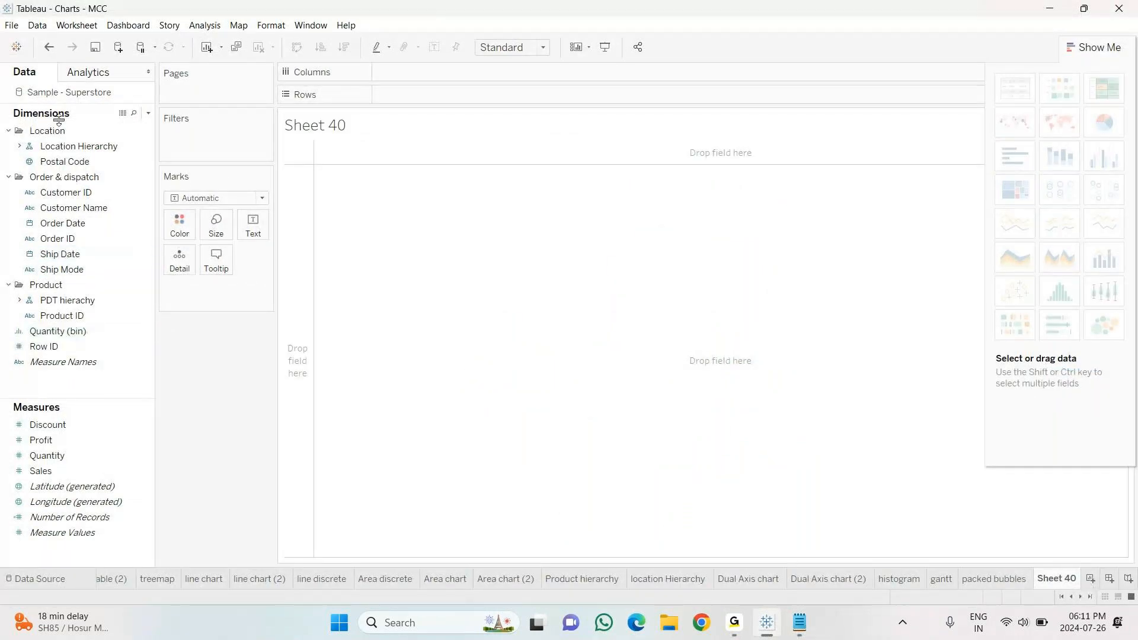
# Collapse the Order & dispatch and Location folders and expand the PDT hierachy in the dimensions
pyautogui.click(84, 344)
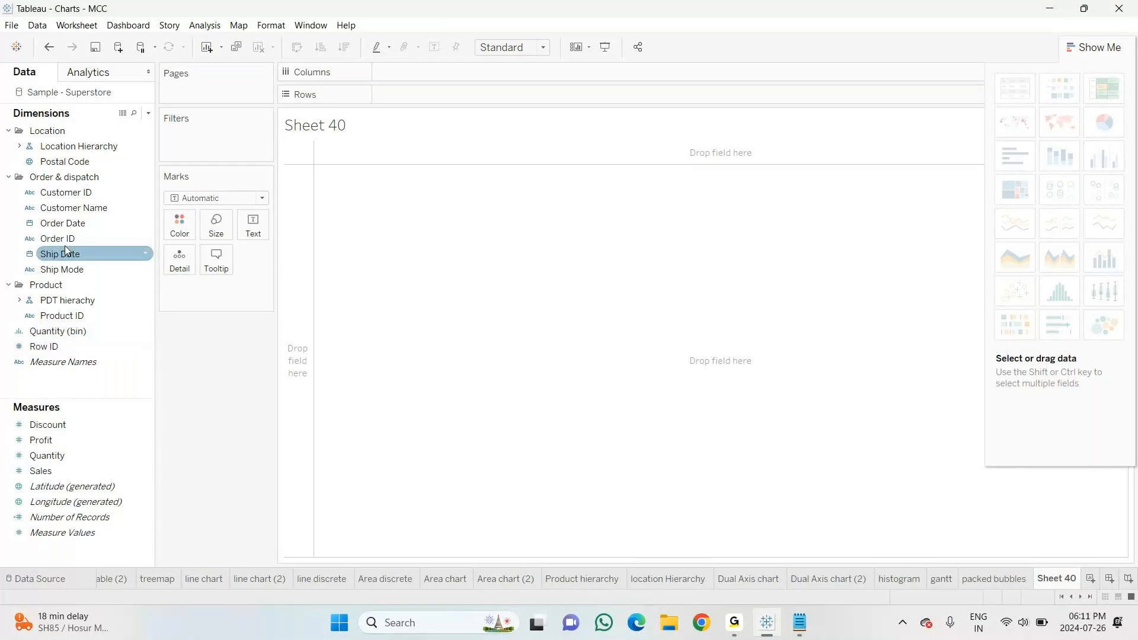
pyautogui.click(9, 176)
pyautogui.click(8, 130)
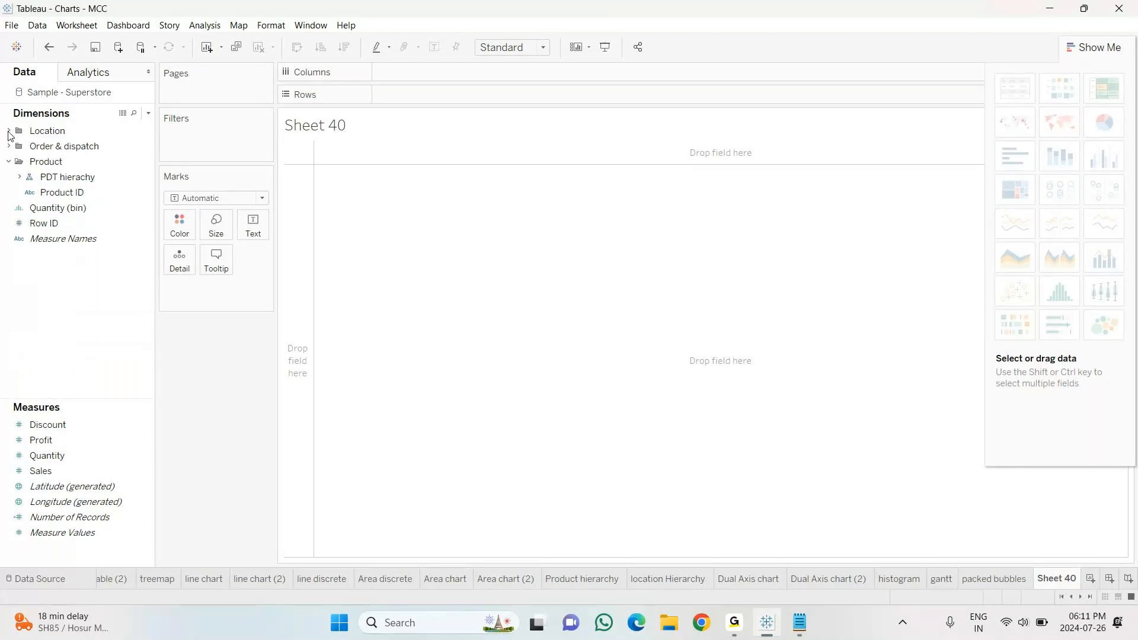
pyautogui.click(19, 177)
# Build a horizontal bar chart with Sub-Category on rows and Sales on columns, sorted by sales in descending order
pyautogui.moveTo(79, 223); pyautogui.dragTo(398, 107)
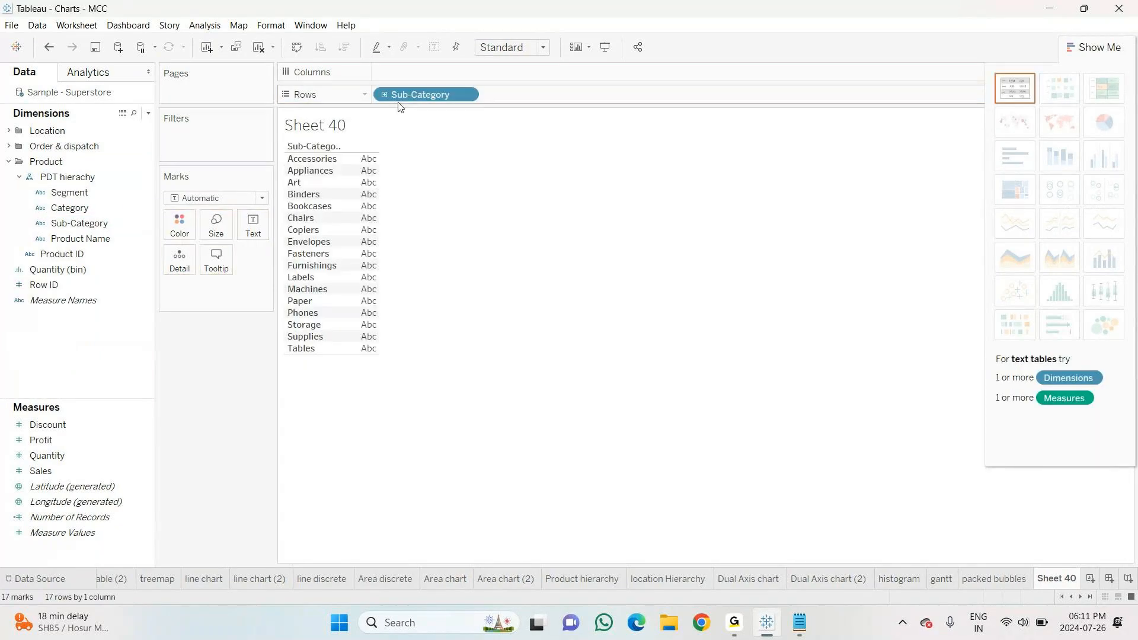
pyautogui.moveTo(40, 470); pyautogui.dragTo(409, 72)
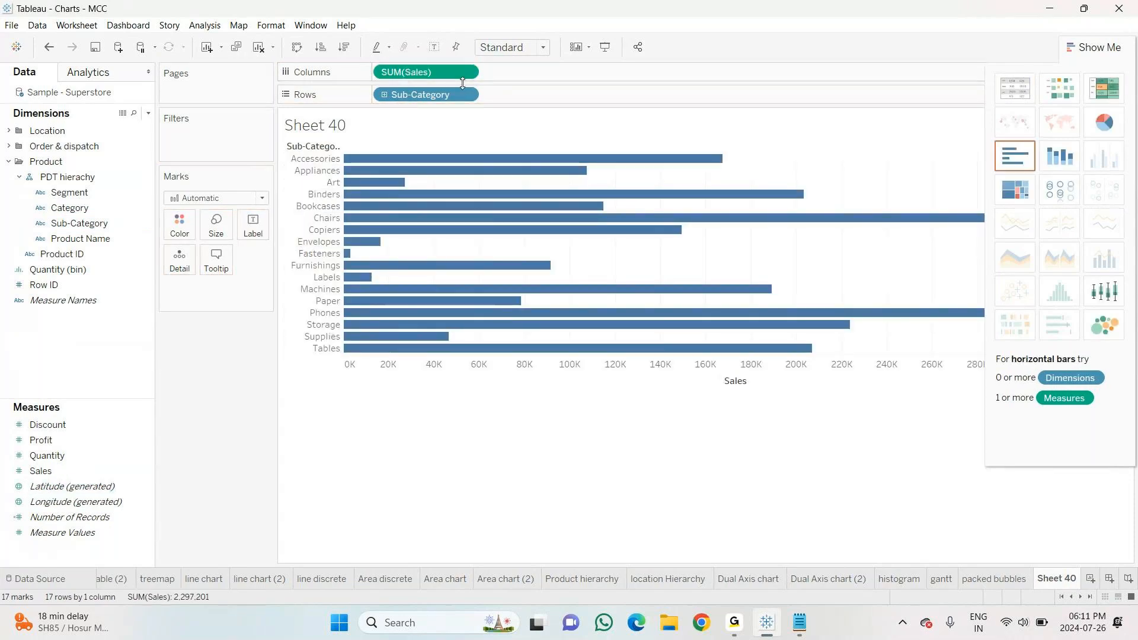
pyautogui.click(343, 47)
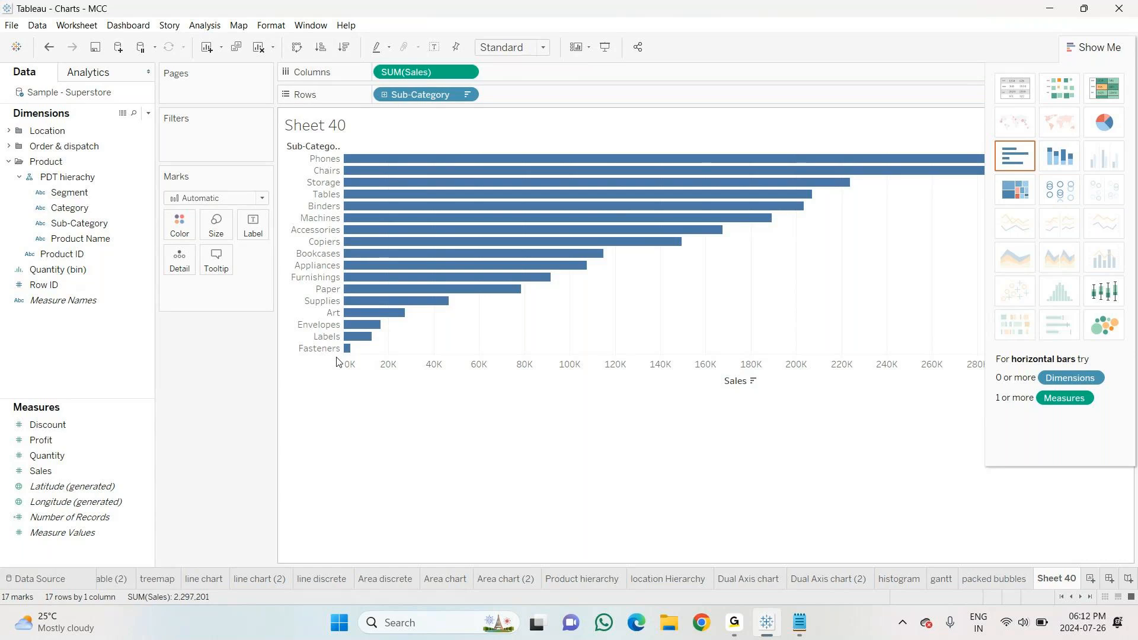
pyautogui.moveTo(347, 335)
pyautogui.moveTo(550, 182)
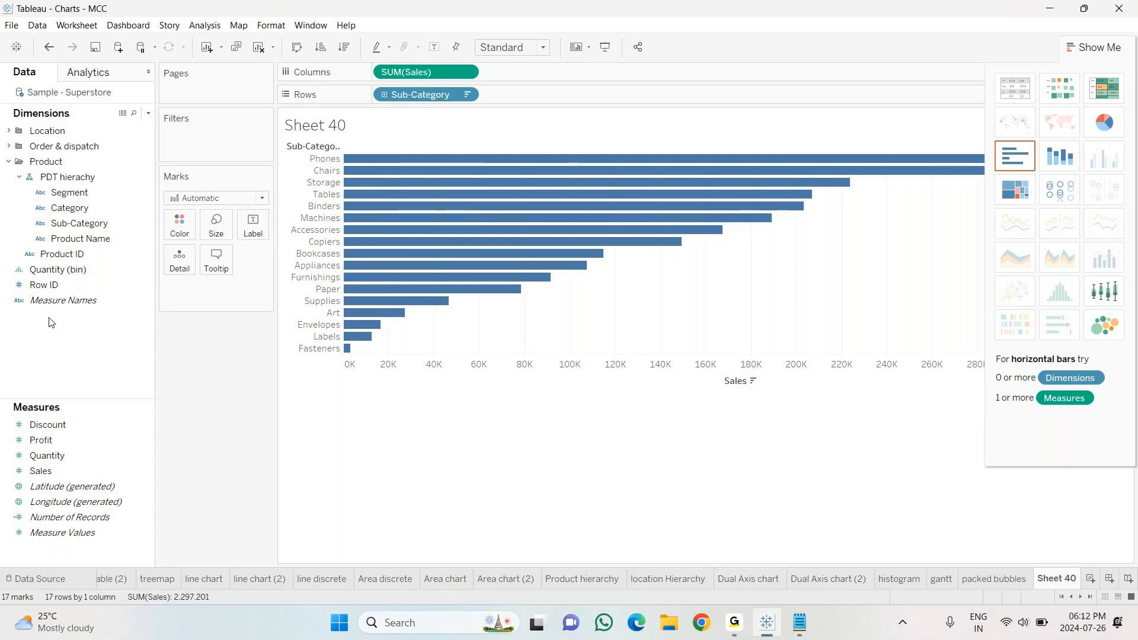
pyautogui.click(35, 289)
pyautogui.moveTo(738, 625)
pyautogui.click(790, 578)
pyautogui.moveTo(738, 628)
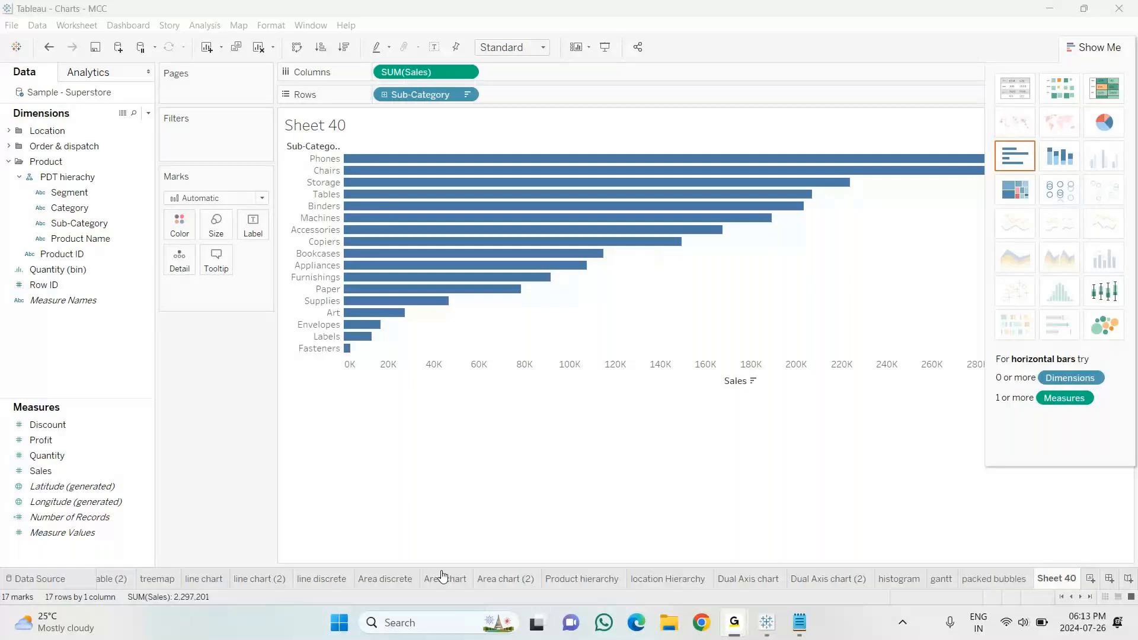
pyautogui.click(767, 622)
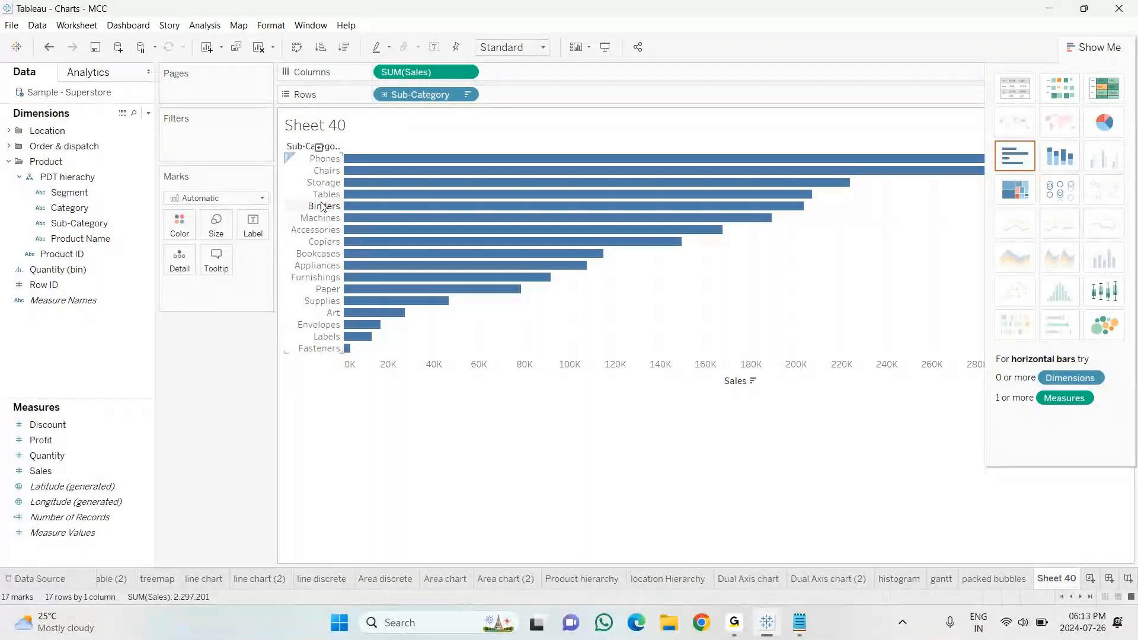
pyautogui.moveTo(353, 329)
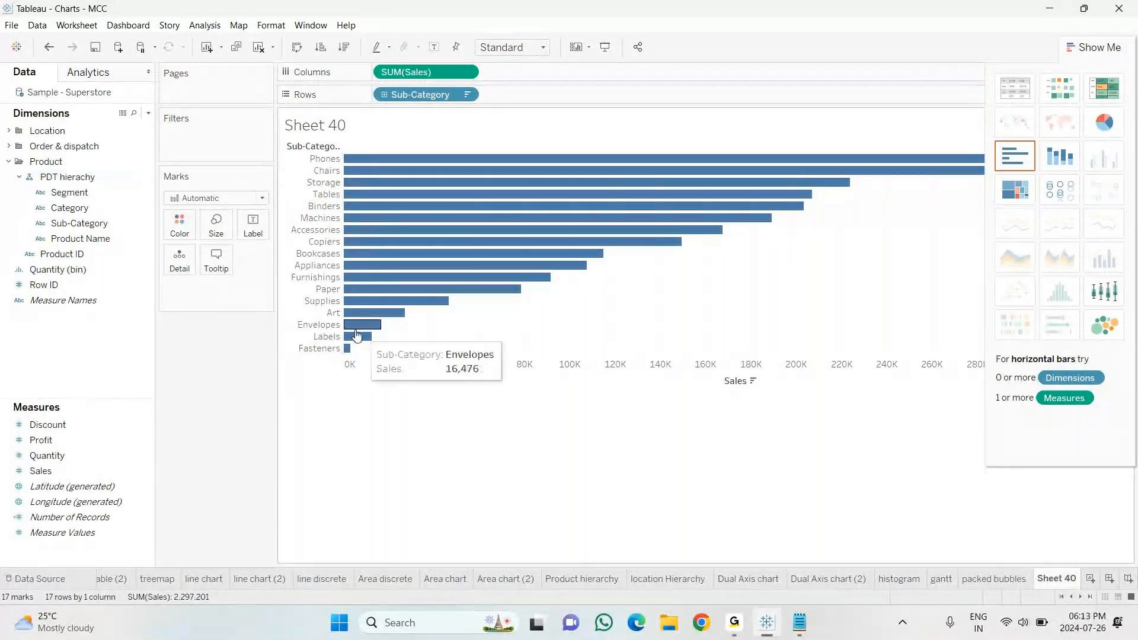
pyautogui.click(354, 327)
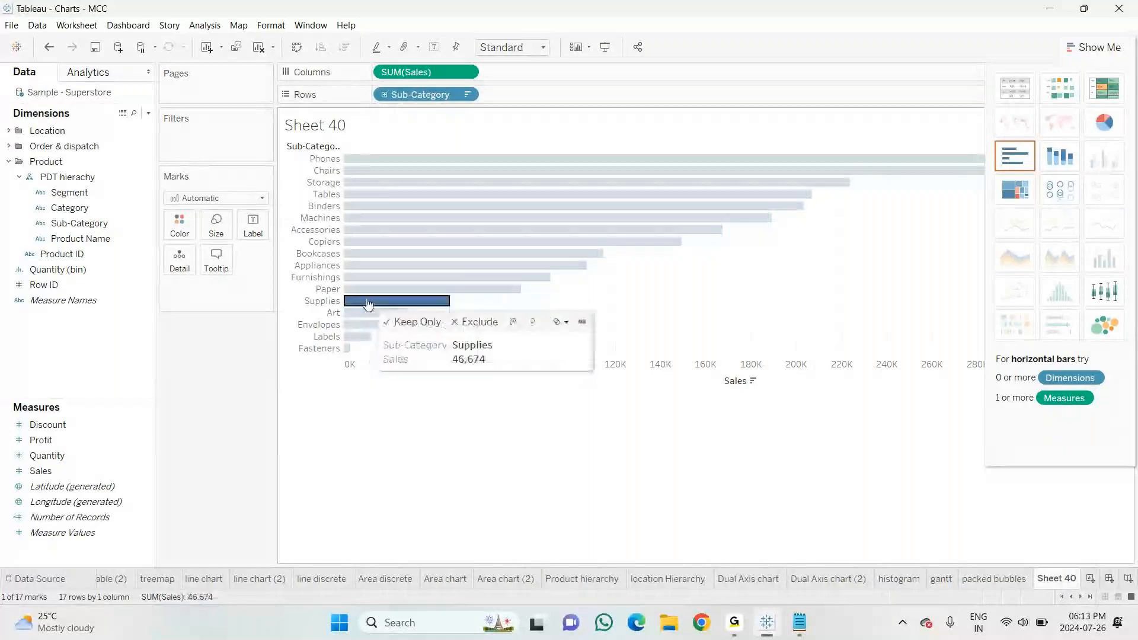
pyautogui.click(440, 219)
pyautogui.click(529, 175)
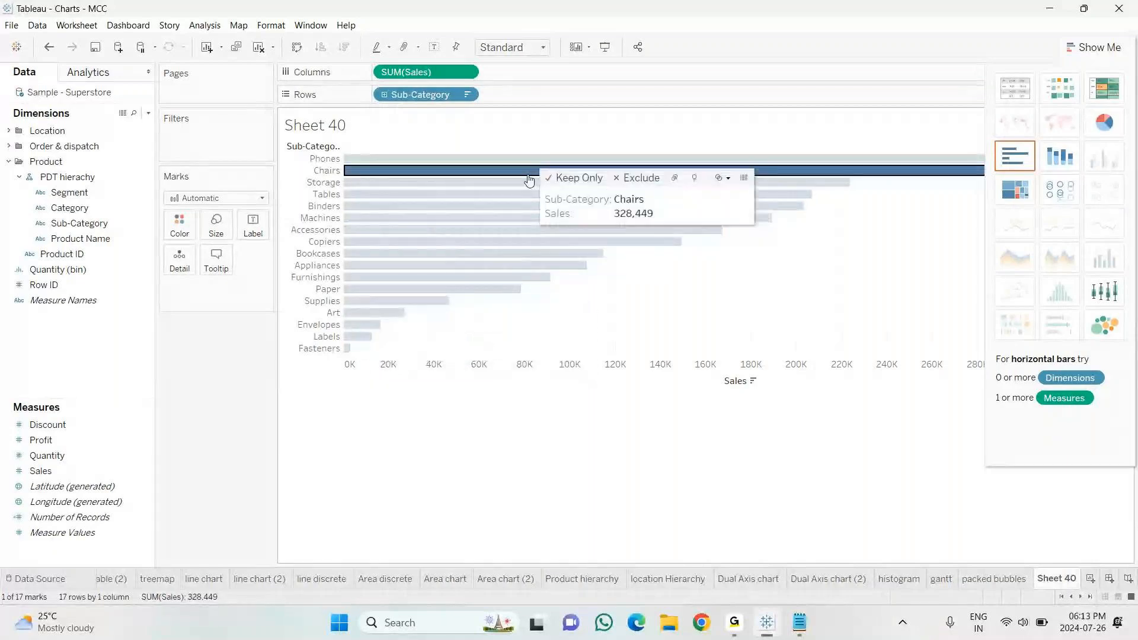
pyautogui.click(358, 336)
pyautogui.click(351, 433)
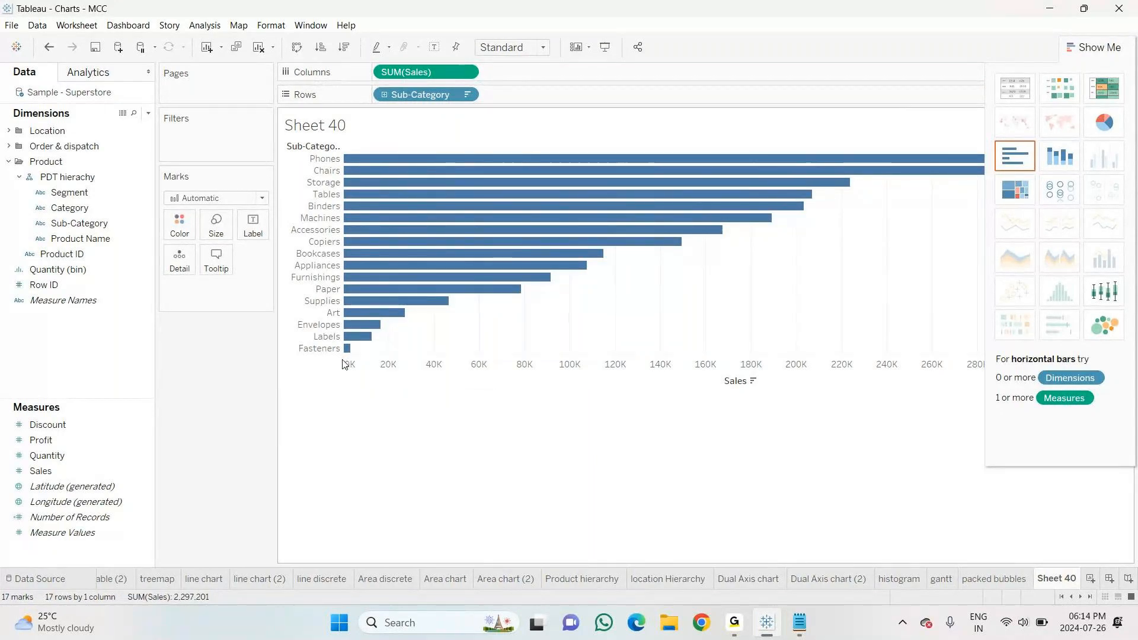
pyautogui.moveTo(347, 358)
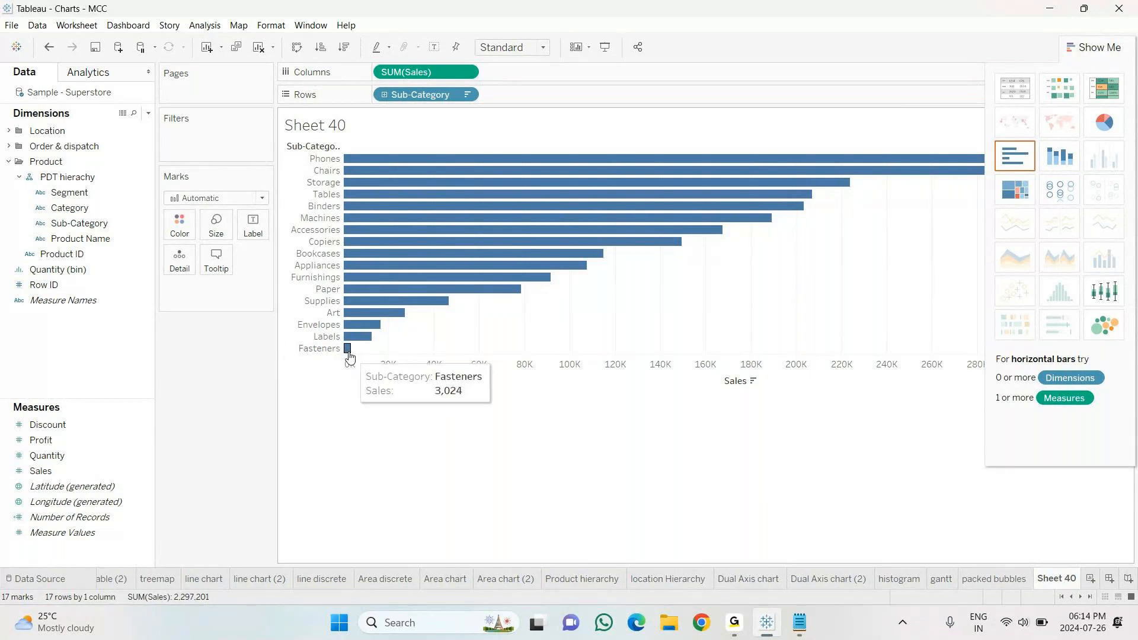
pyautogui.click(347, 350)
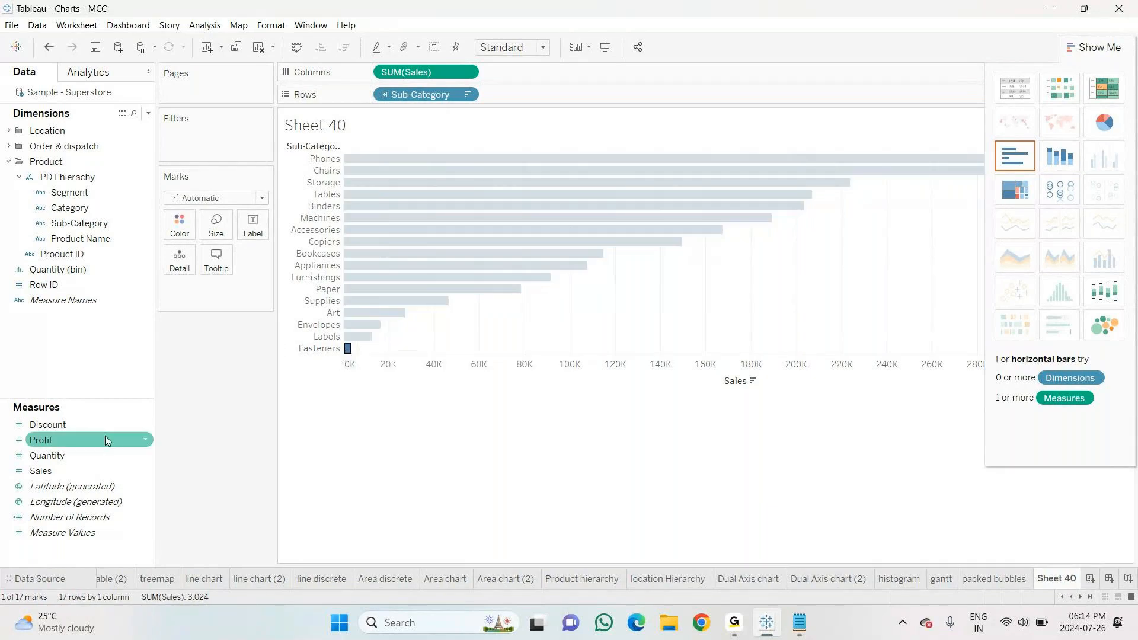
pyautogui.keyDown('ctrl'); pyautogui.click(357, 336); pyautogui.keyUp('ctrl')
pyautogui.keyDown('ctrl'); pyautogui.click(361, 325); pyautogui.keyUp('ctrl')
pyautogui.keyDown('ctrl'); pyautogui.click(371, 312); pyautogui.keyUp('ctrl')
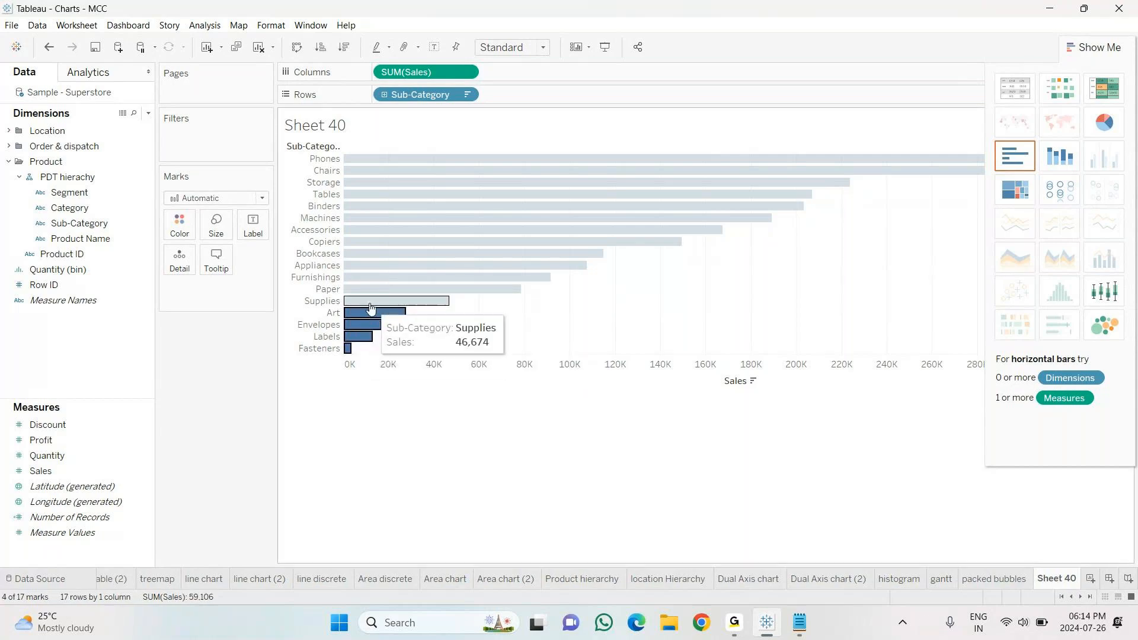
pyautogui.keyDown('ctrl'); pyautogui.click(370, 306); pyautogui.keyUp('ctrl')
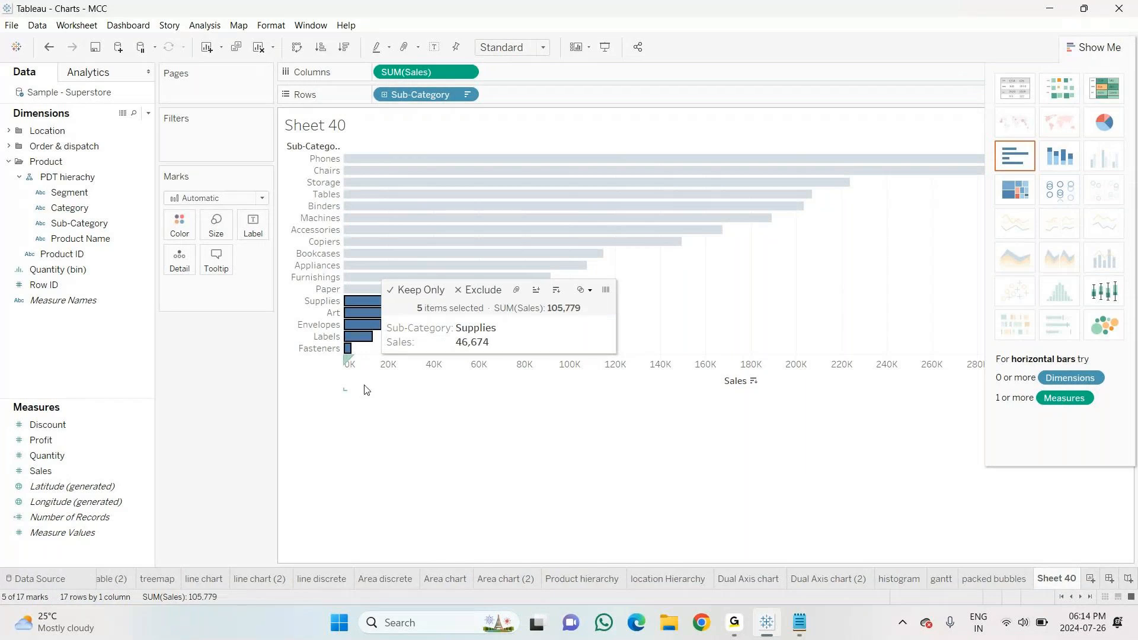
pyautogui.moveTo(377, 315)
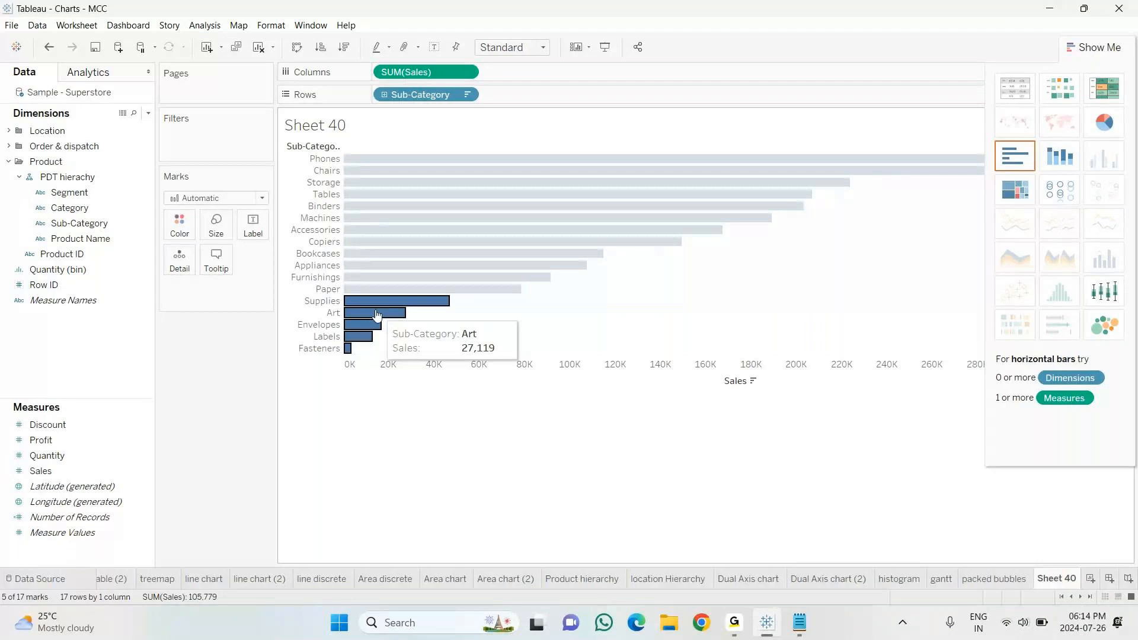
pyautogui.rightClick(377, 315)
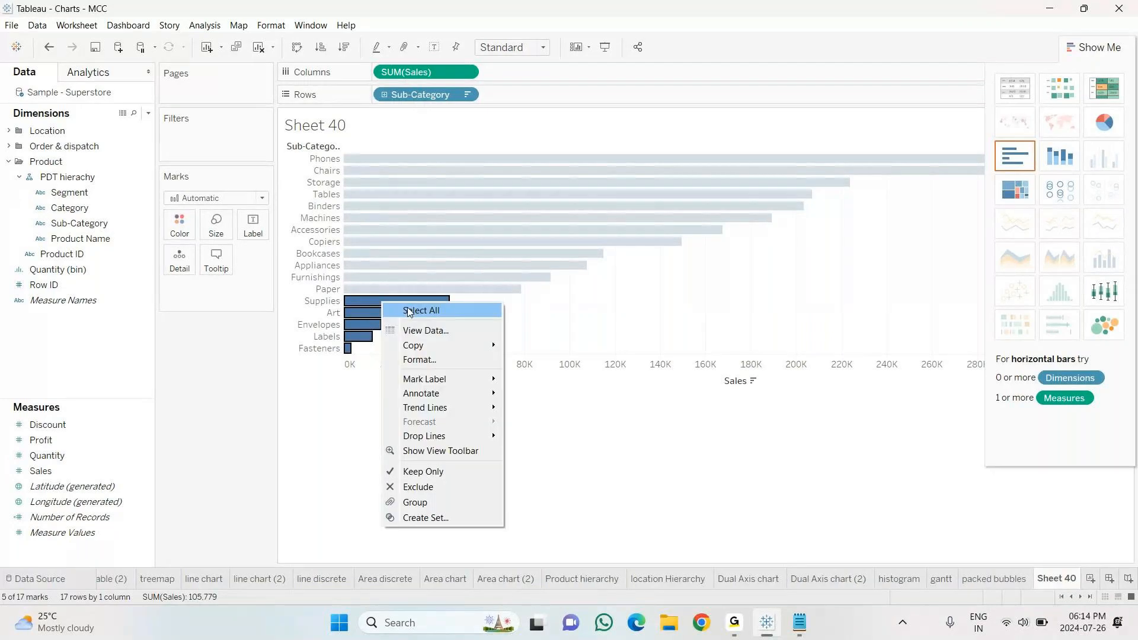
pyautogui.click(308, 444)
# Select the Fasteners, Labels, Envelopes, Art and Supplies bars together and group these members
pyautogui.click(348, 348)
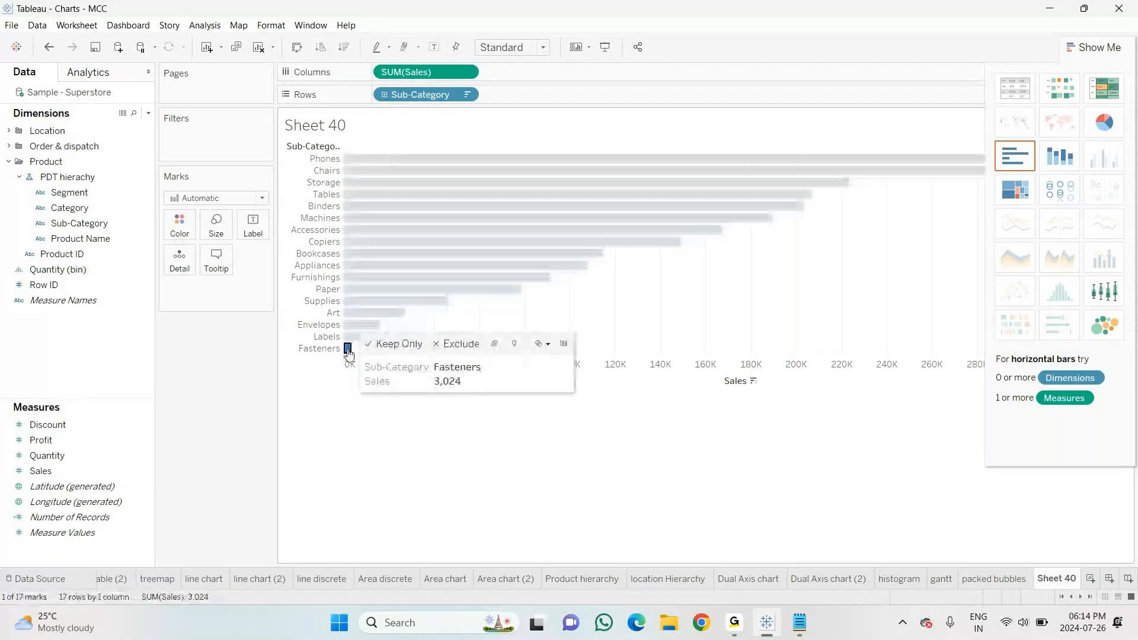
pyautogui.keyDown('ctrl'); pyautogui.click(351, 336); pyautogui.keyUp('ctrl')
pyautogui.keyDown('ctrl'); pyautogui.click(355, 324); pyautogui.keyUp('ctrl')
pyautogui.keyDown('ctrl'); pyautogui.click(359, 313); pyautogui.keyUp('ctrl')
pyautogui.keyDown('ctrl'); pyautogui.click(362, 302); pyautogui.keyUp('ctrl')
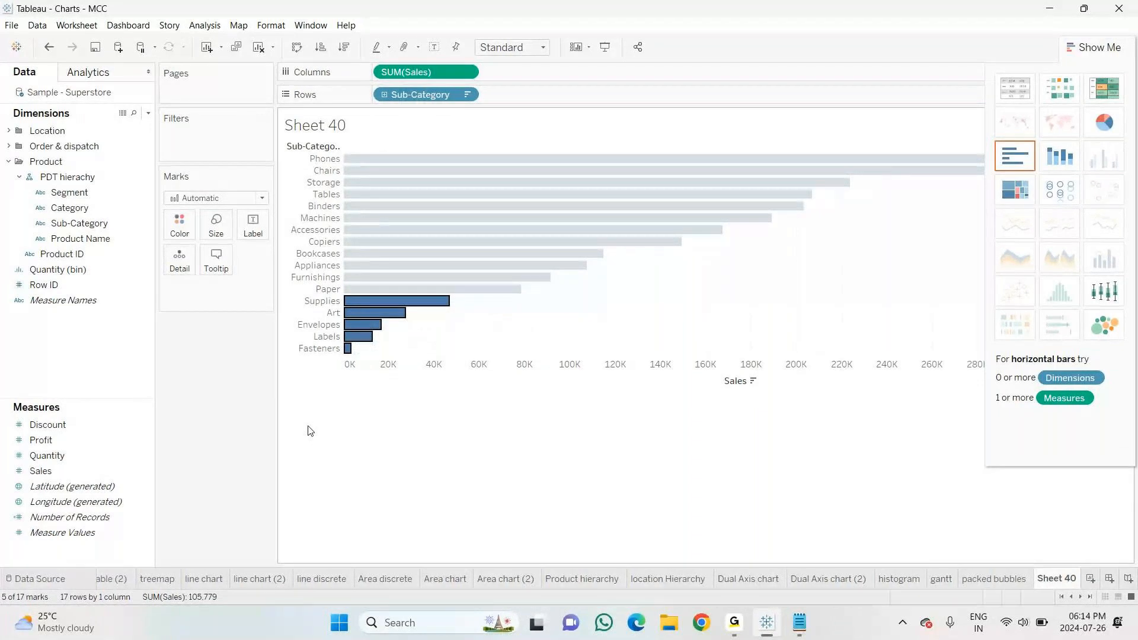
pyautogui.moveTo(368, 318)
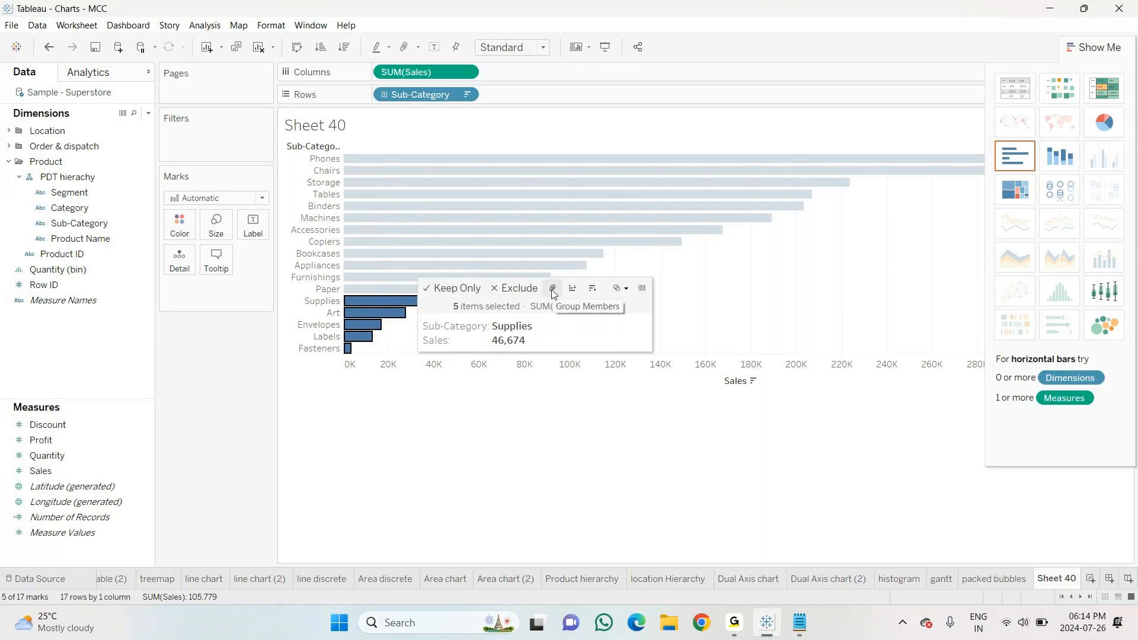
pyautogui.click(552, 289)
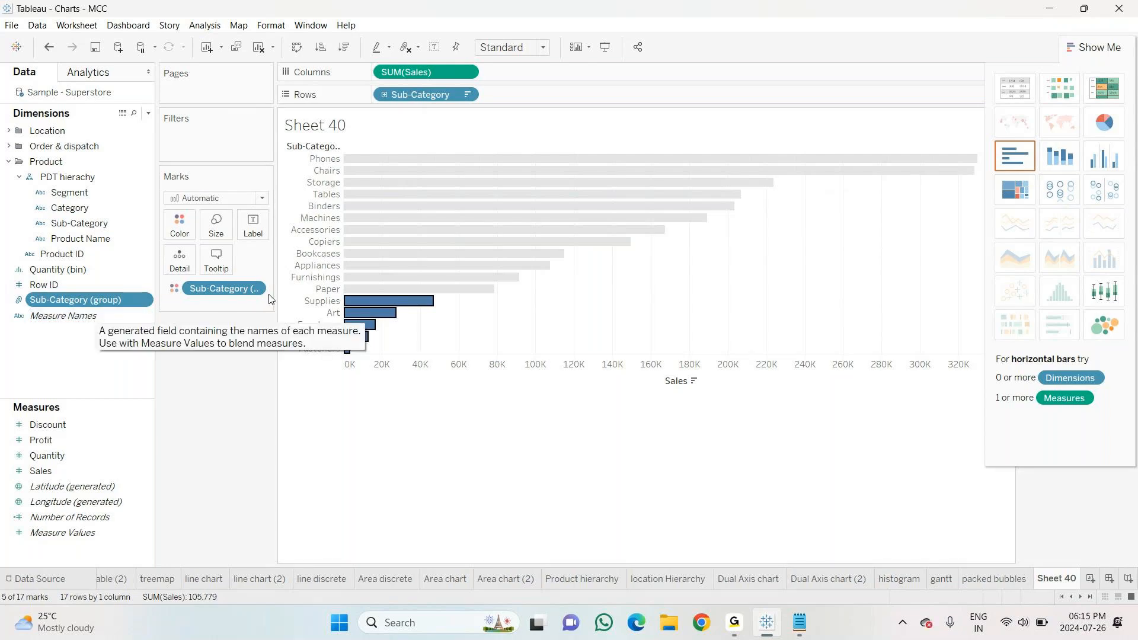
pyautogui.click(350, 426)
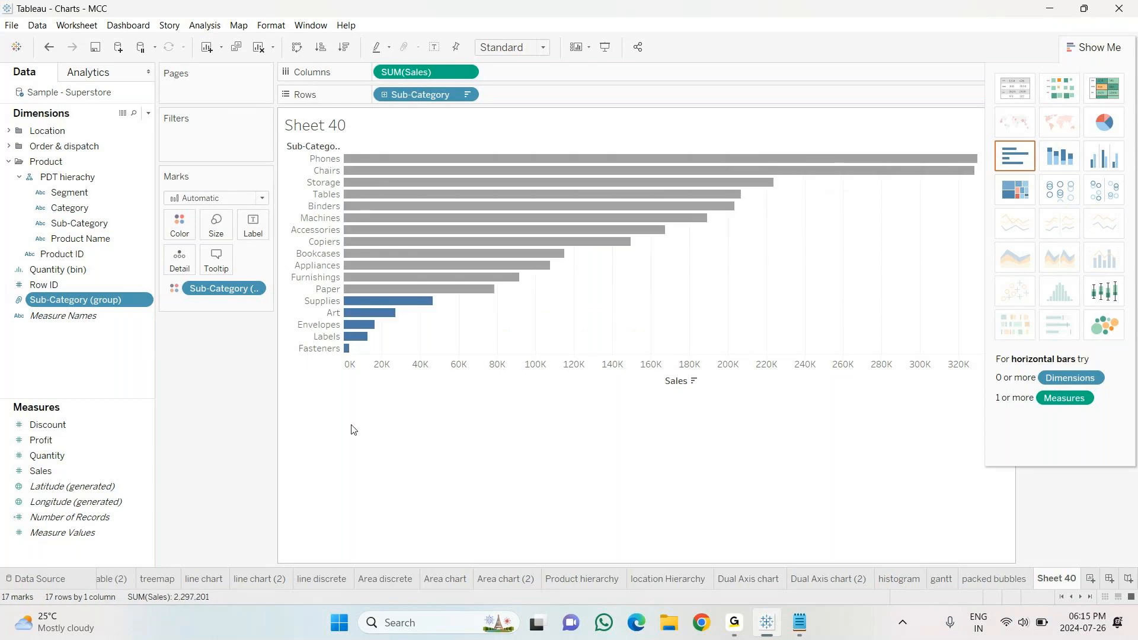
# Remove the sub-category group from the marks card and delete its field from the dimensions
pyautogui.moveTo(424, 242)
pyautogui.moveTo(467, 282)
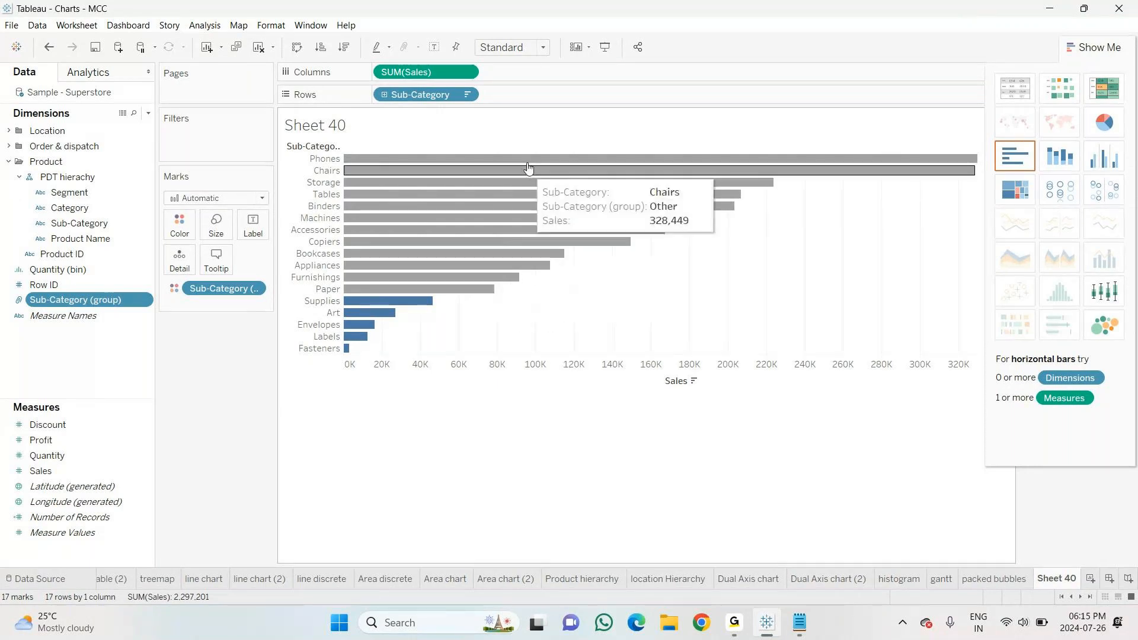
pyautogui.moveTo(236, 287); pyautogui.dragTo(206, 395)
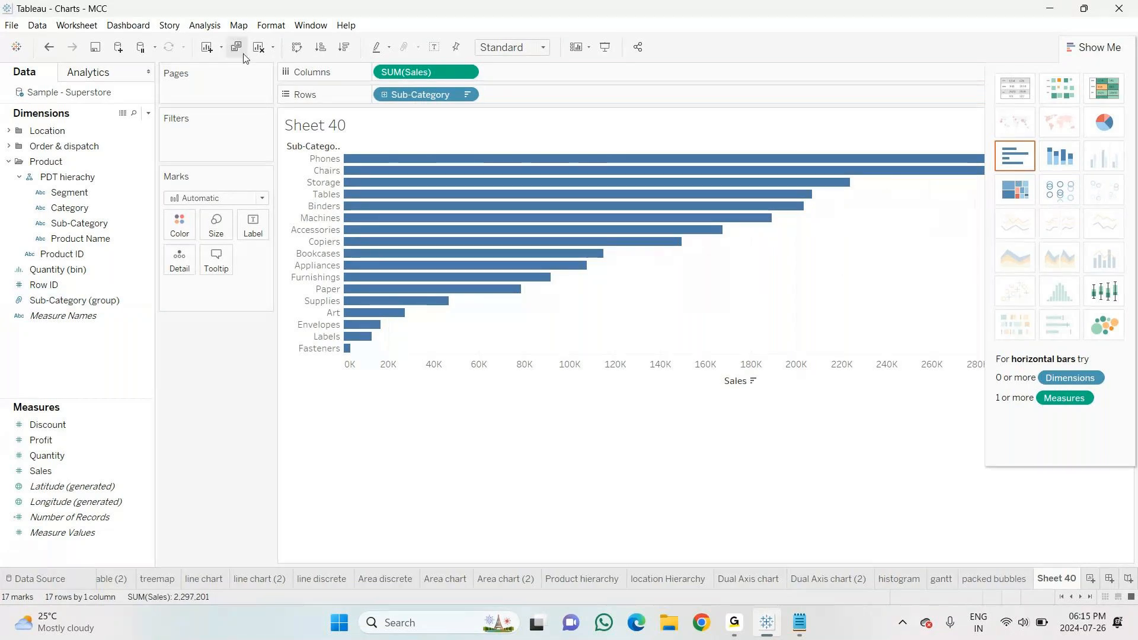
pyautogui.rightClick(72, 301)
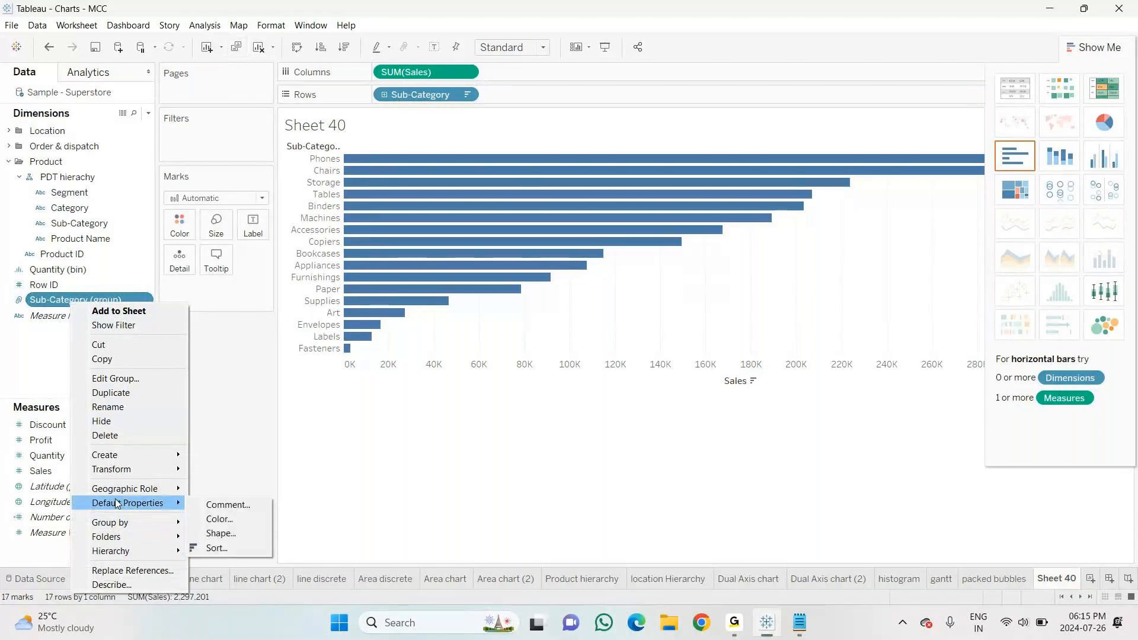
pyautogui.click(105, 436)
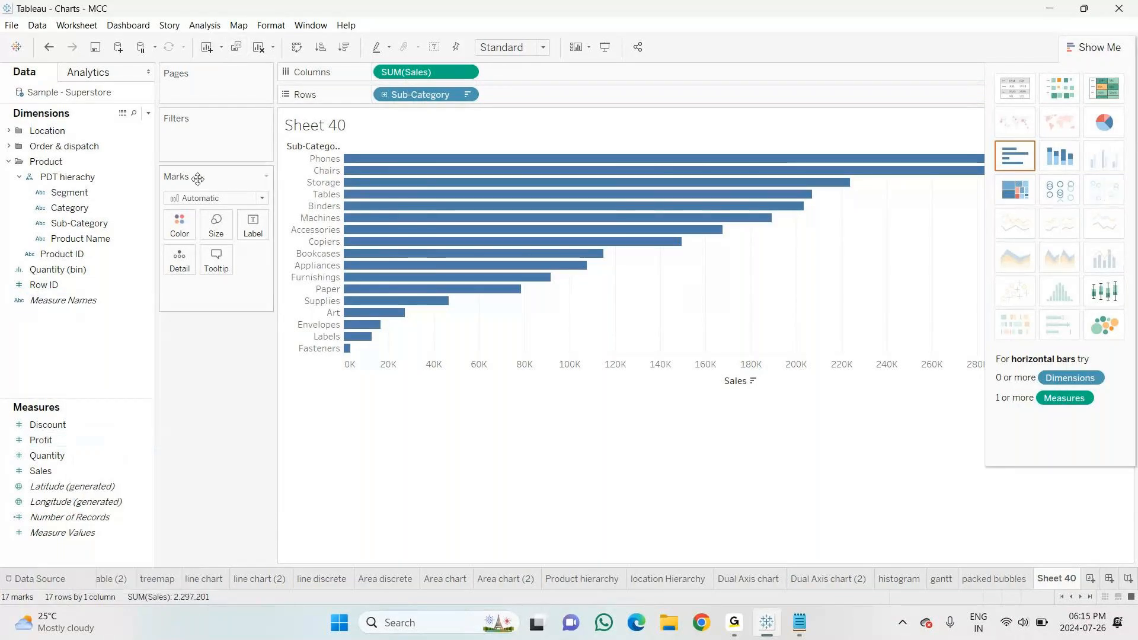
# Clear the sheet and rebuild the bar chart with Sub-Category on rows and Sales on columns, sorted by sales in descending order
pyautogui.click(259, 47)
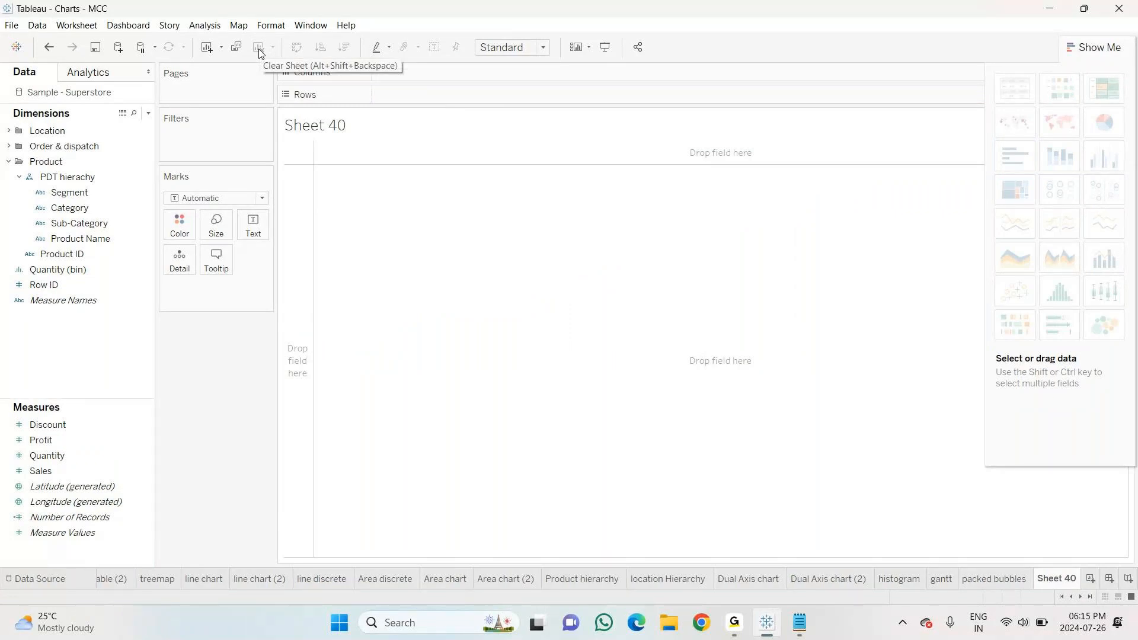
pyautogui.moveTo(83, 223); pyautogui.dragTo(414, 93)
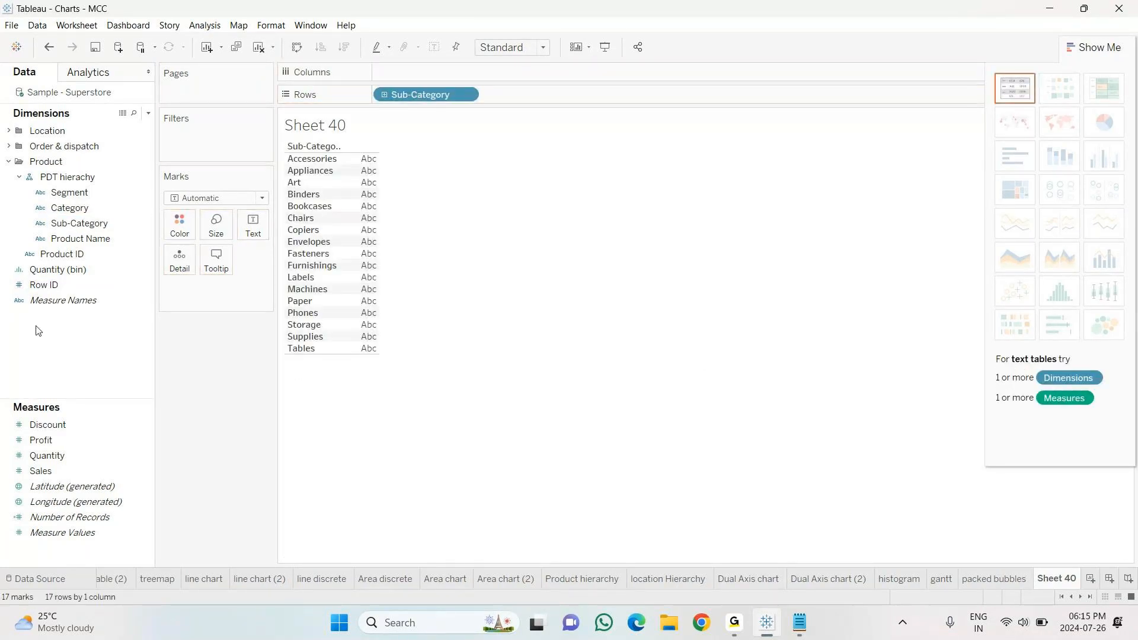
pyautogui.click(52, 459)
pyautogui.click(43, 471)
pyautogui.moveTo(43, 471); pyautogui.dragTo(391, 72)
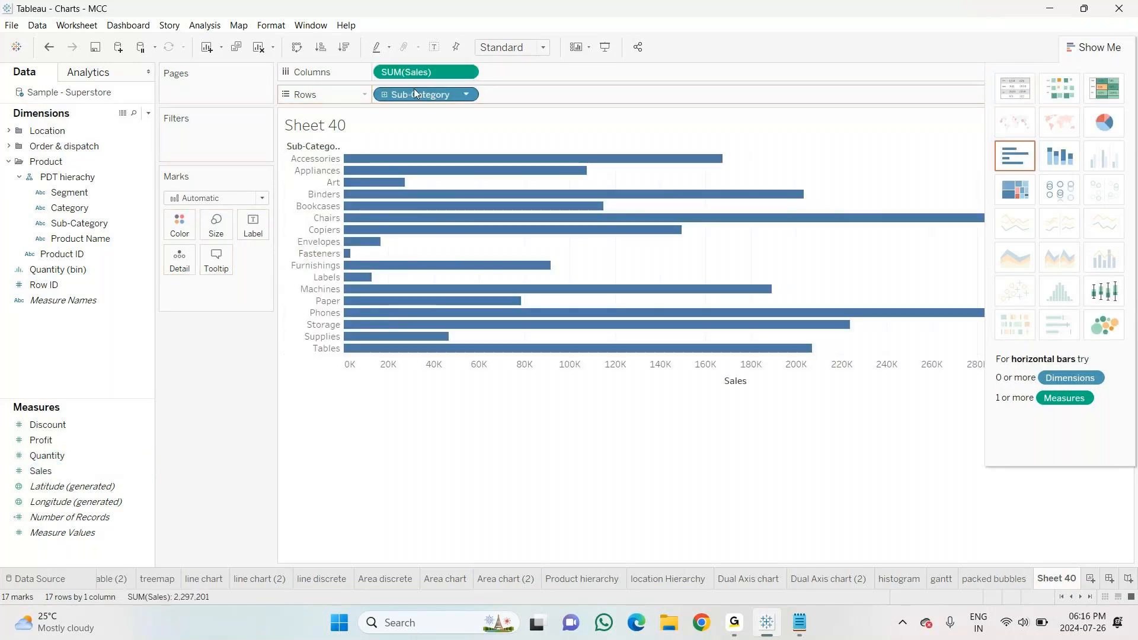
pyautogui.click(346, 47)
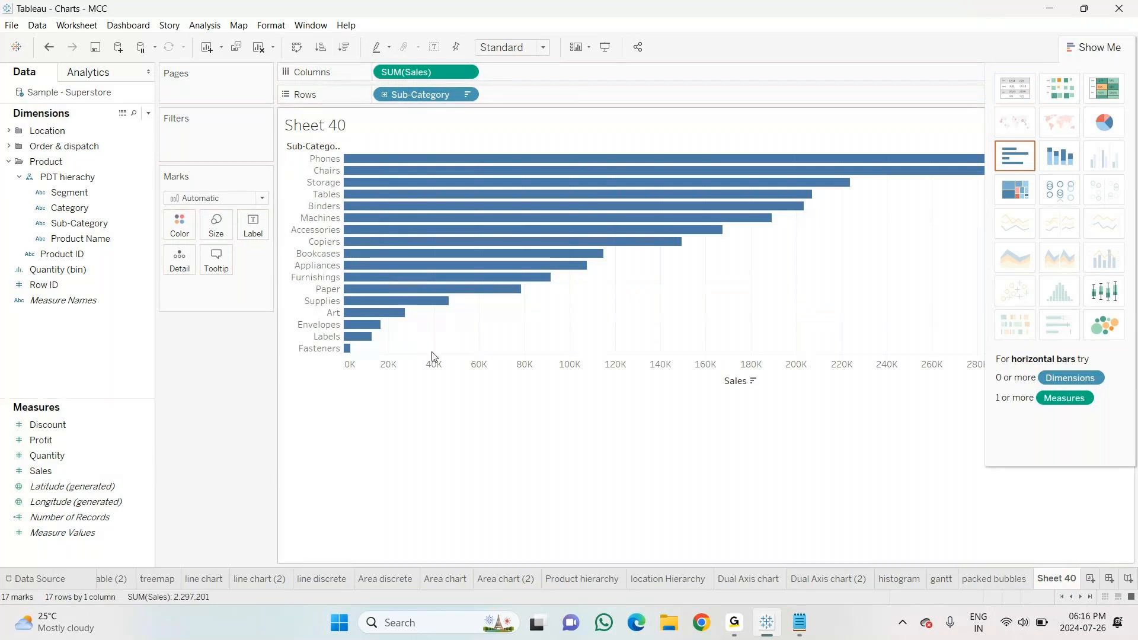
# Hide the chart suggestions and group the Fasteners, Labels, Envelopes, Art and Supplies bars as one set of members
pyautogui.click(1107, 48)
pyautogui.moveTo(353, 353)
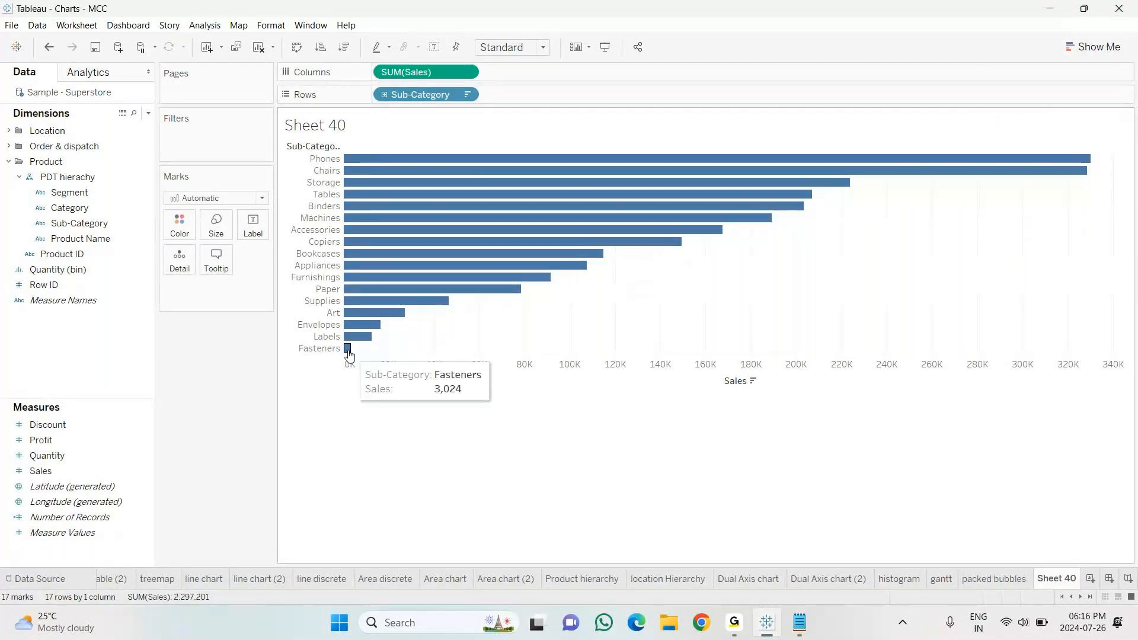
pyautogui.click(348, 349)
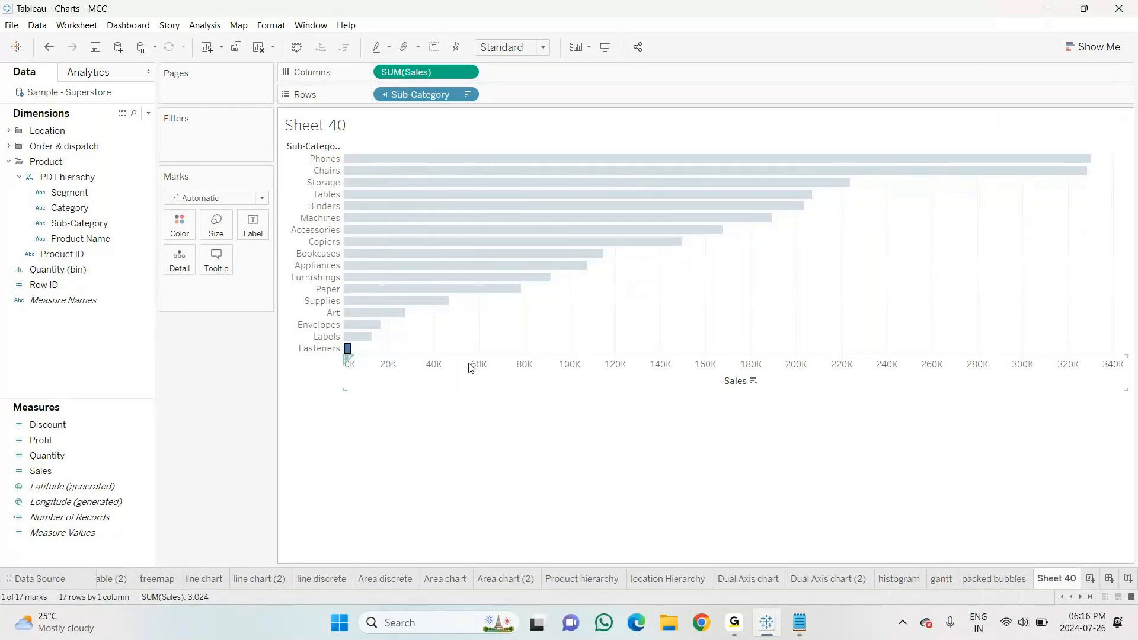
pyautogui.moveTo(353, 352)
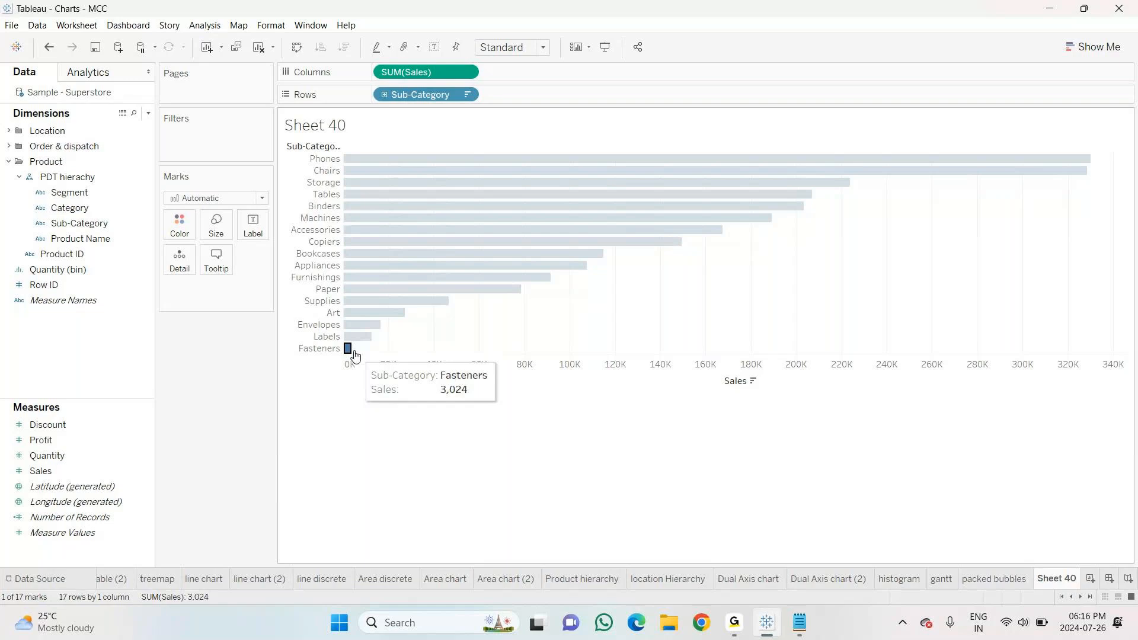
pyautogui.keyDown('ctrl'); pyautogui.click(356, 336); pyautogui.keyUp('ctrl')
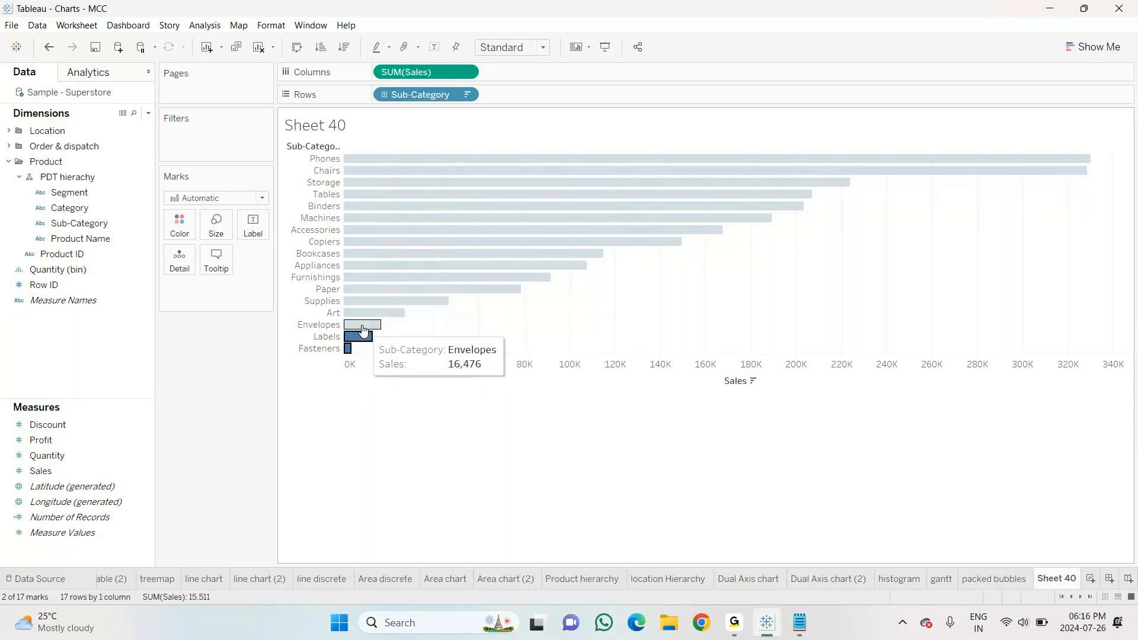
pyautogui.keyDown('ctrl'); pyautogui.click(364, 330); pyautogui.keyUp('ctrl')
pyautogui.keyDown('ctrl'); pyautogui.click(367, 312); pyautogui.keyUp('ctrl')
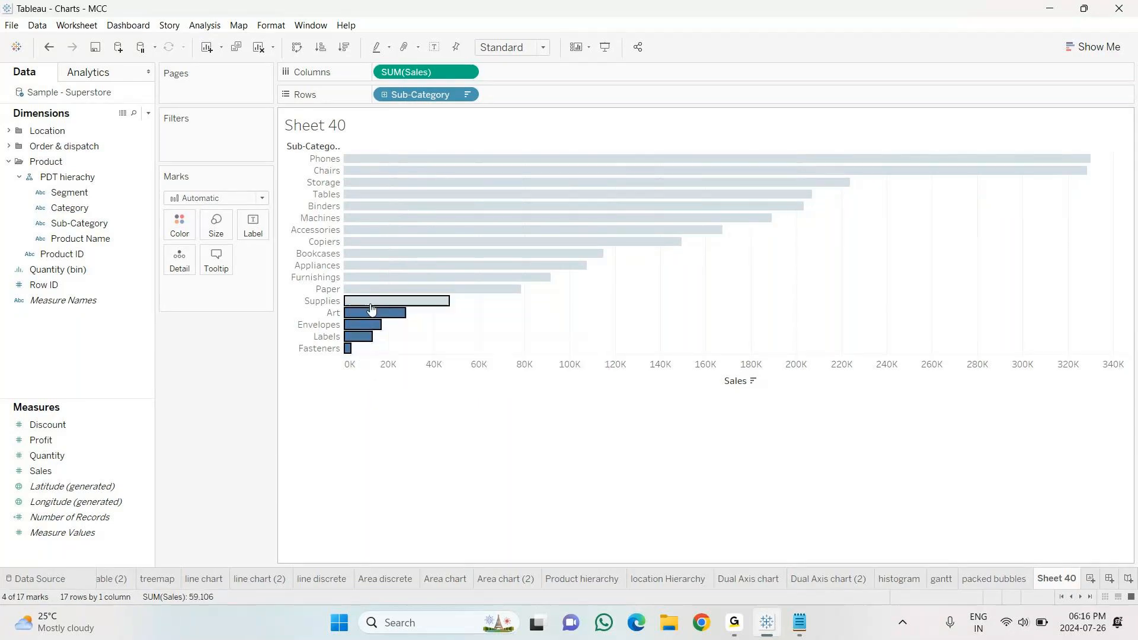
pyautogui.keyDown('ctrl'); pyautogui.click(374, 305); pyautogui.keyUp('ctrl')
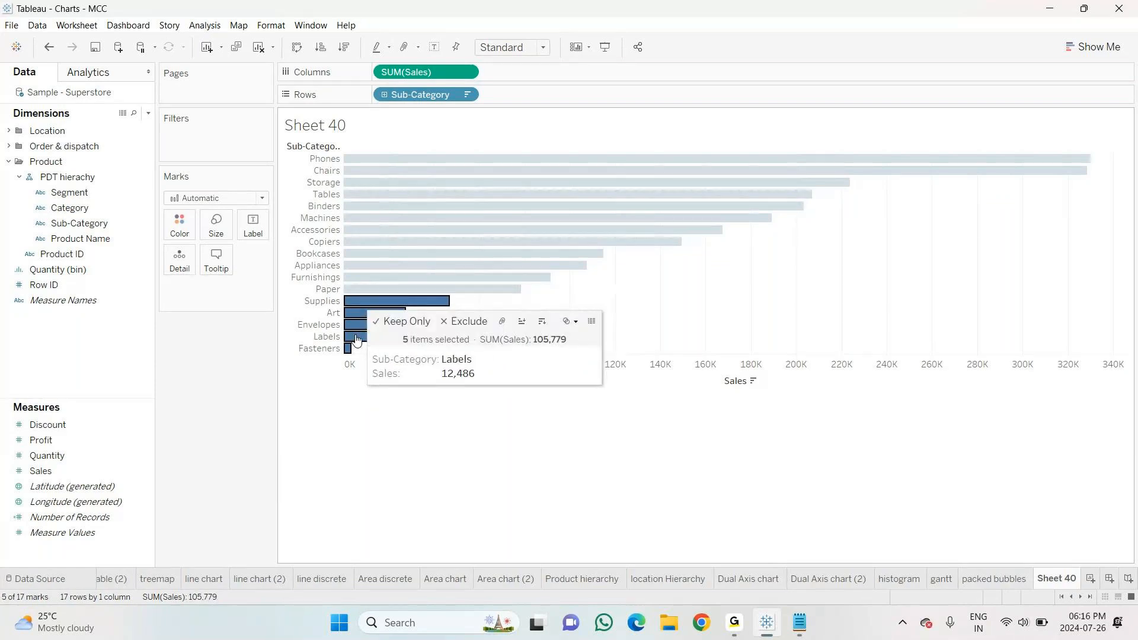
pyautogui.click(503, 325)
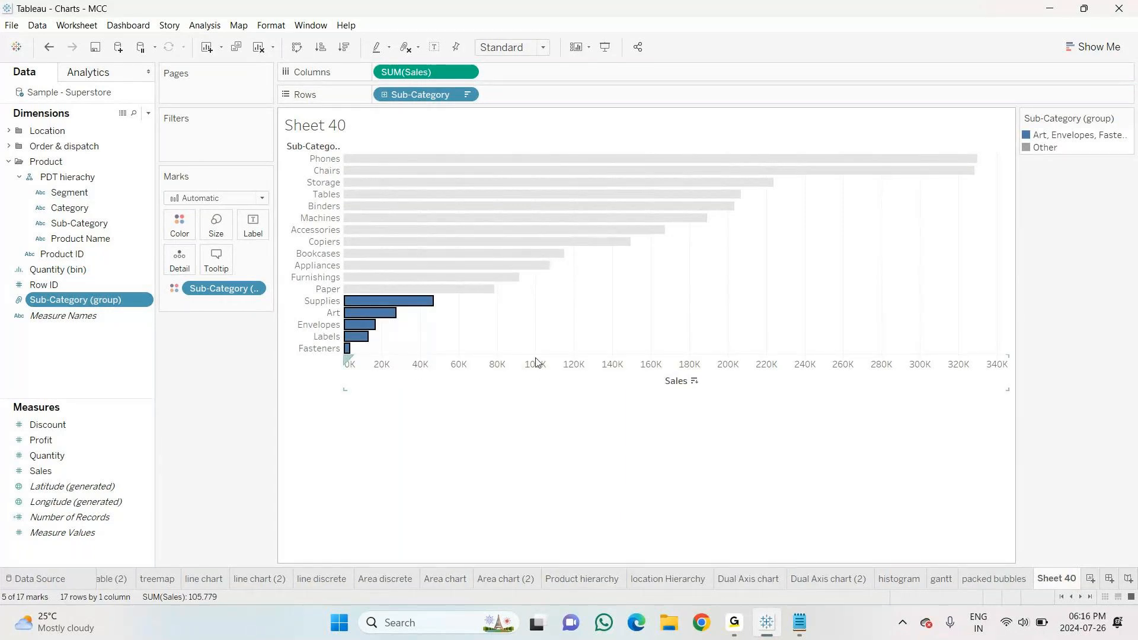
# Rename the Sub-Category (group) field as "Group by Measures" and remove it from the marks card
pyautogui.rightClick(121, 303)
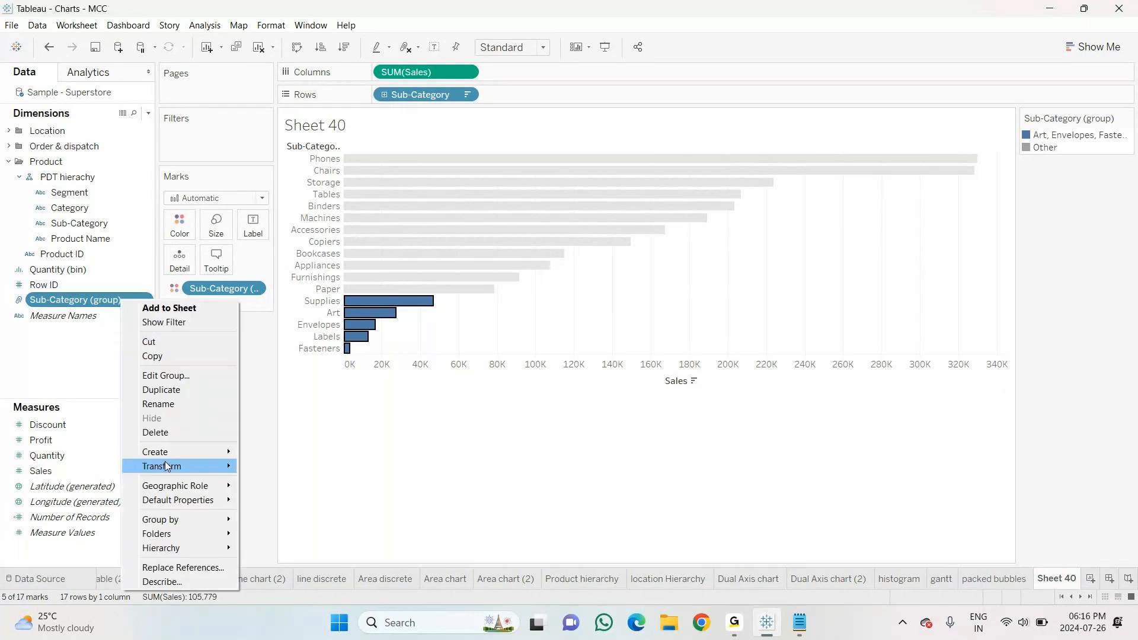
pyautogui.moveTo(157, 514)
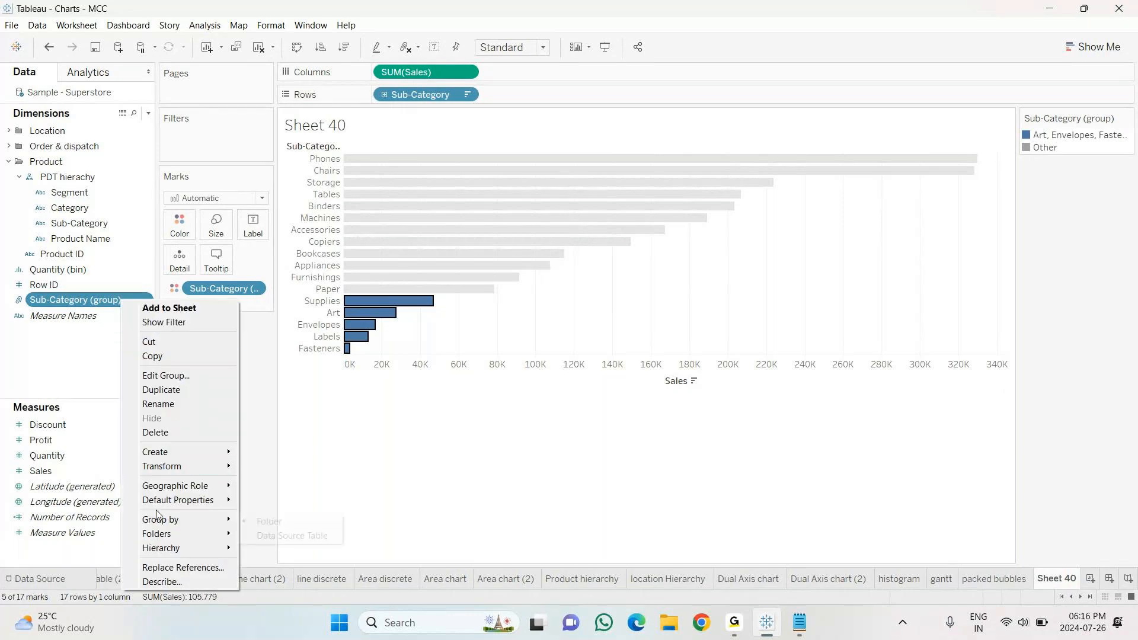
pyautogui.click(158, 403)
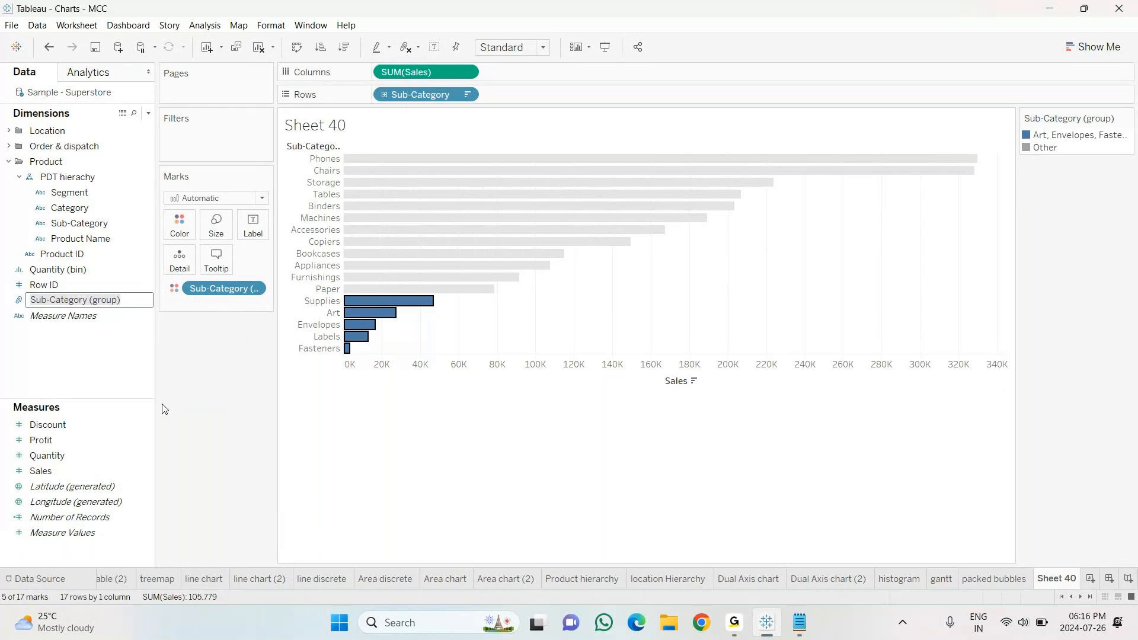
pyautogui.hotkey('ctrl', 'a')
pyautogui.press('BackSpace')
pyautogui.write('Grou')
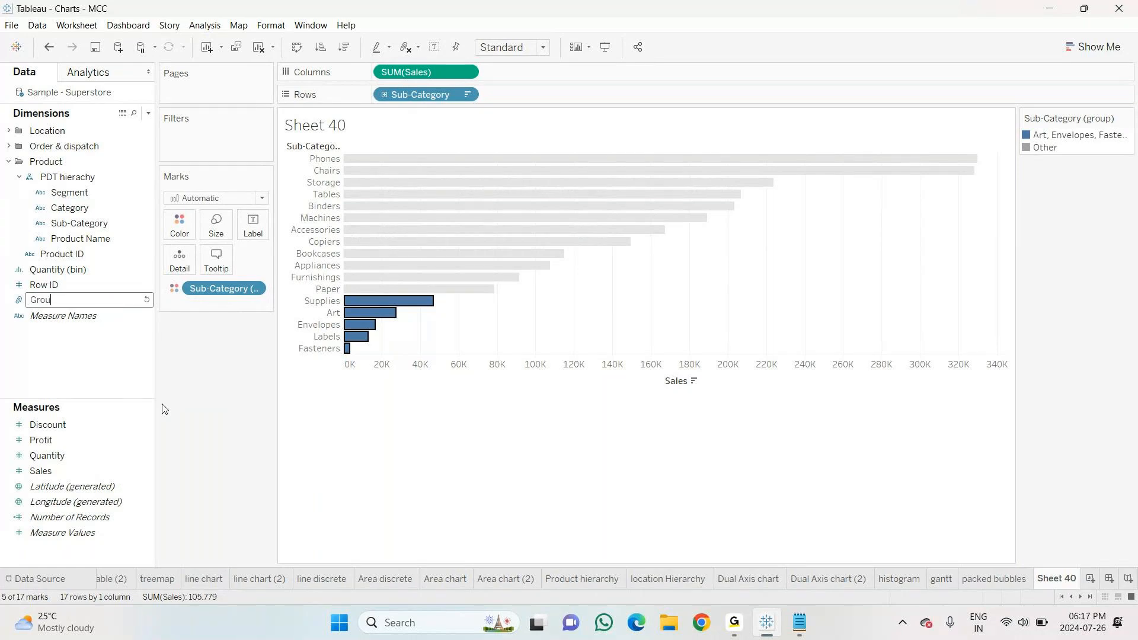
pyautogui.write('p by Measures')
pyautogui.press('Return')
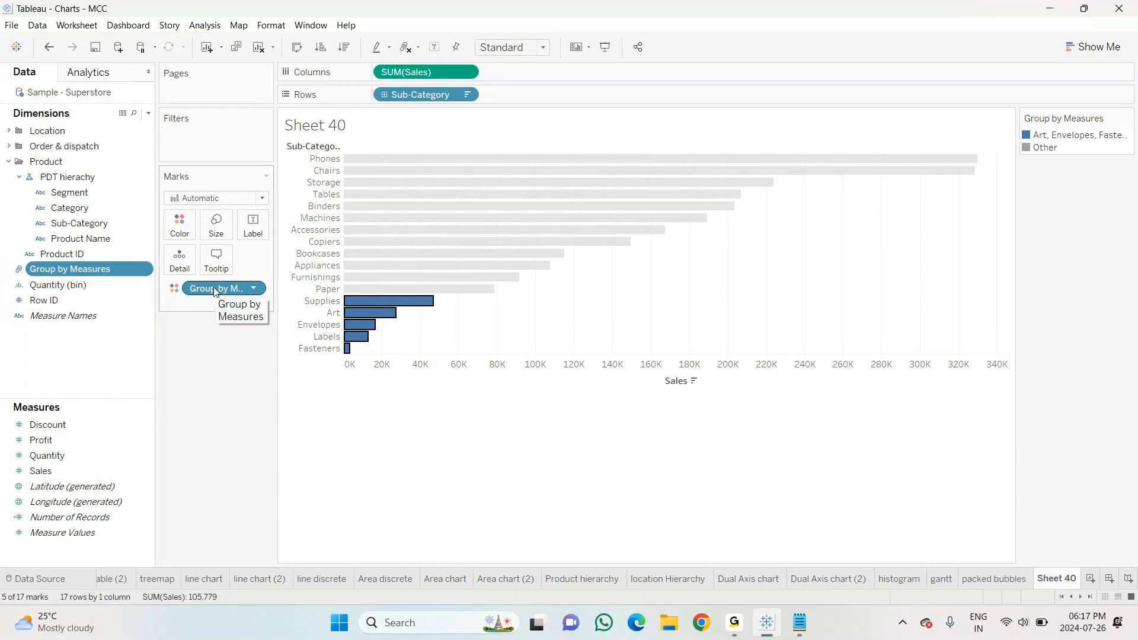
pyautogui.moveTo(215, 290); pyautogui.dragTo(215, 371)
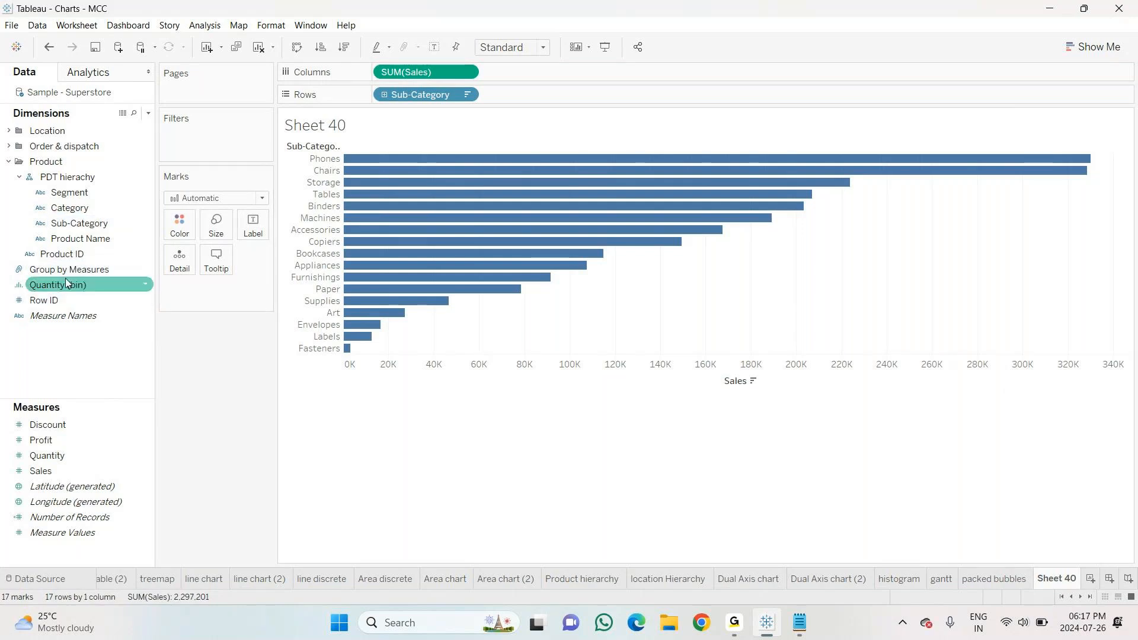
# Colour the sub-category bars by the Group by Measures field
pyautogui.moveTo(70, 269); pyautogui.dragTo(173, 222)
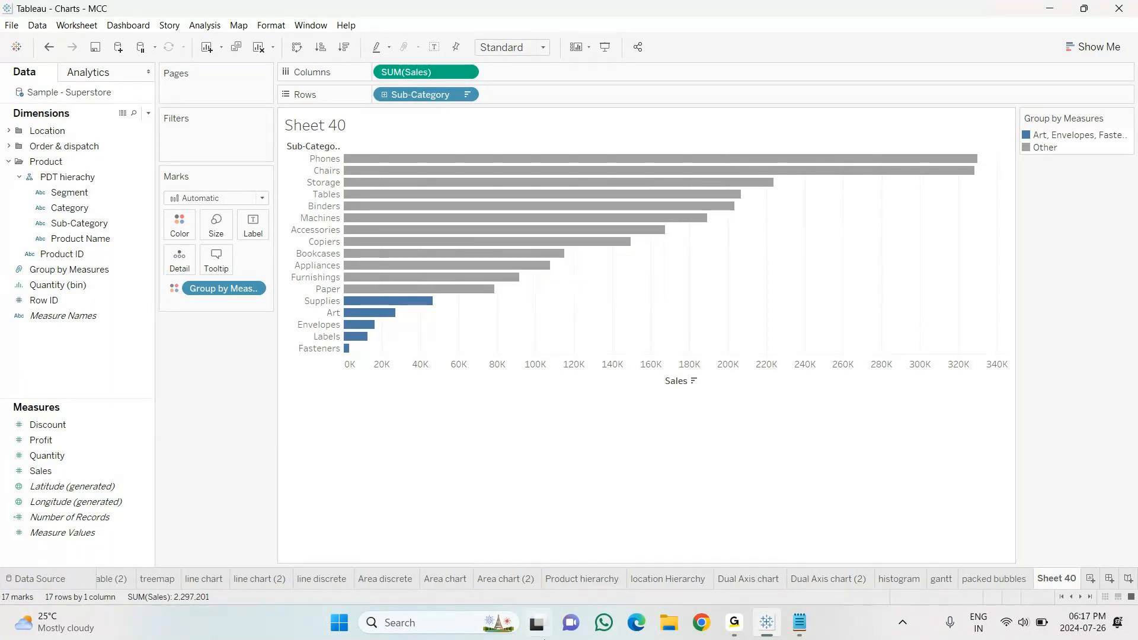
pyautogui.moveTo(764, 623)
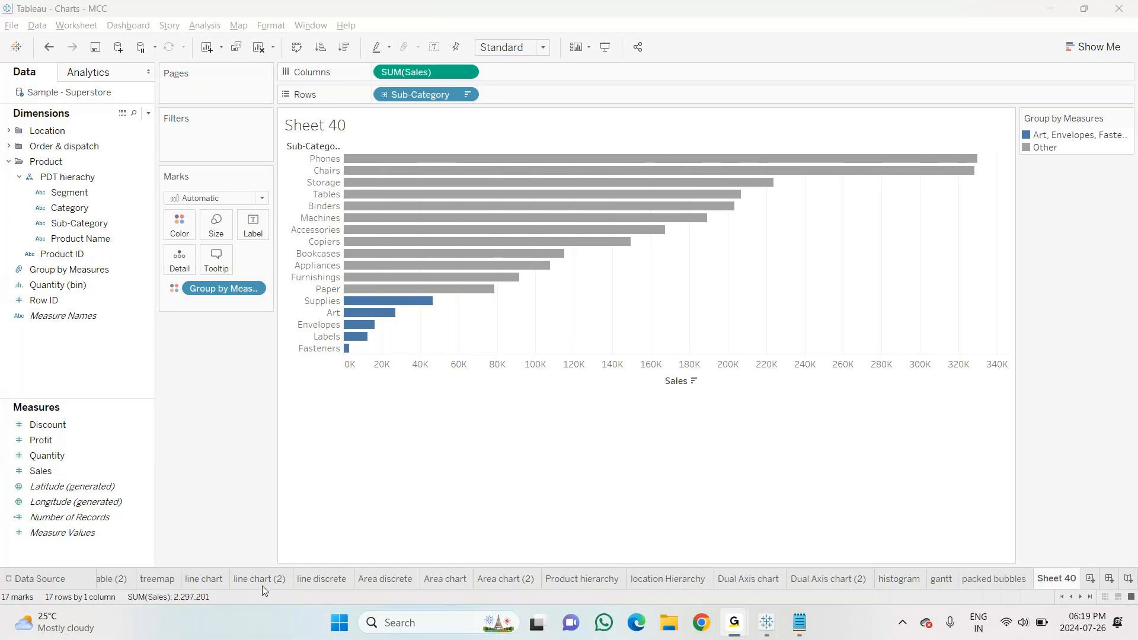
pyautogui.moveTo(763, 625)
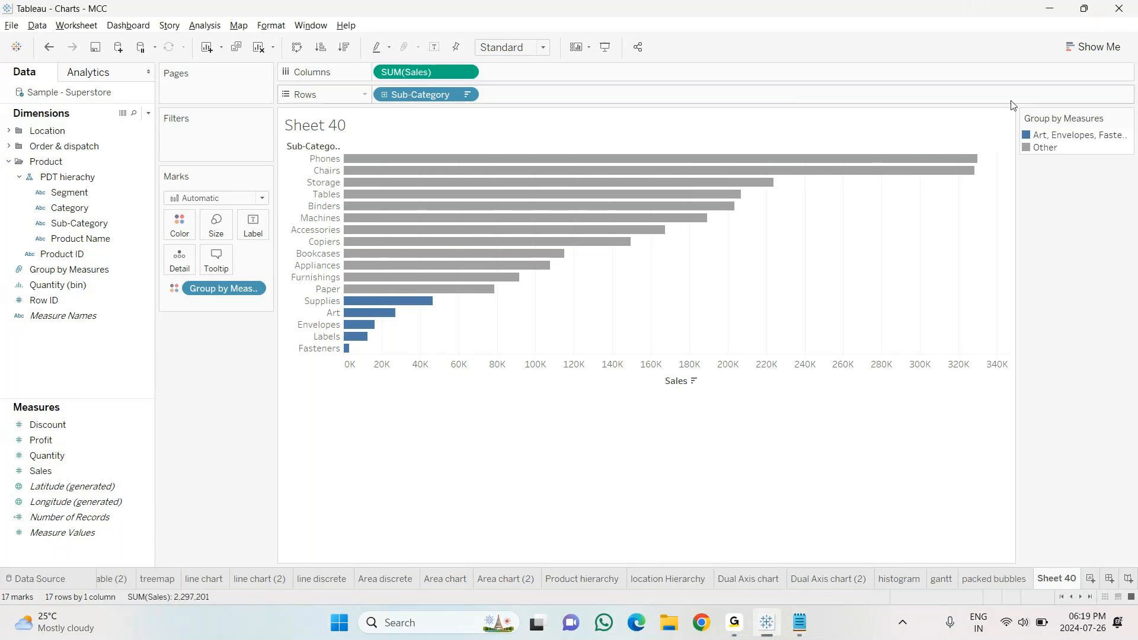
pyautogui.moveTo(1086, 13)
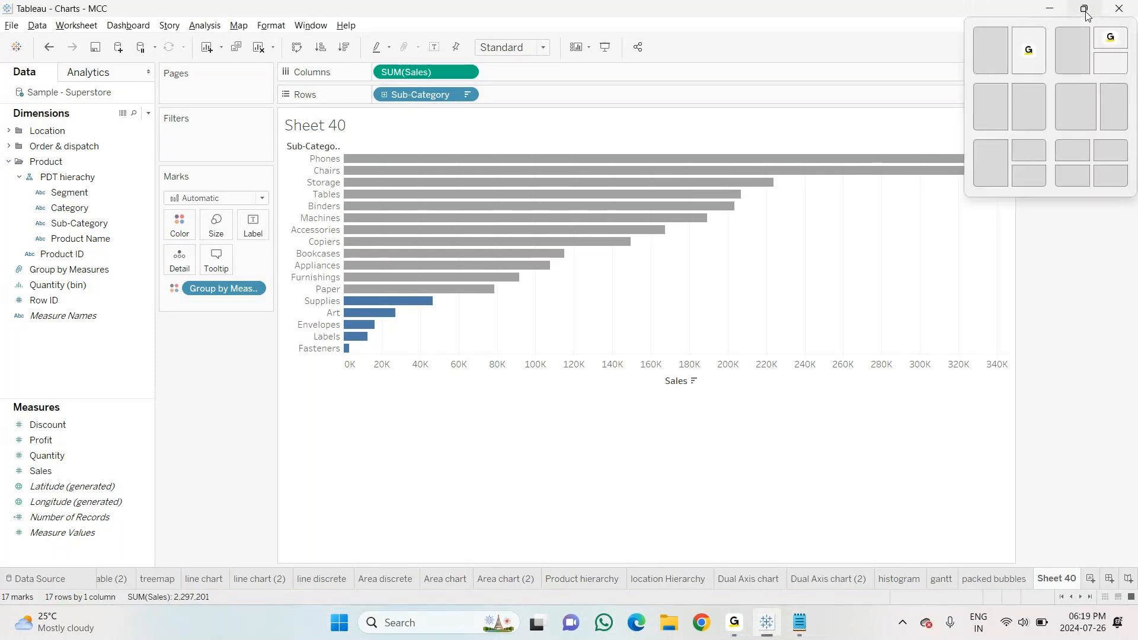
pyautogui.click(1068, 86)
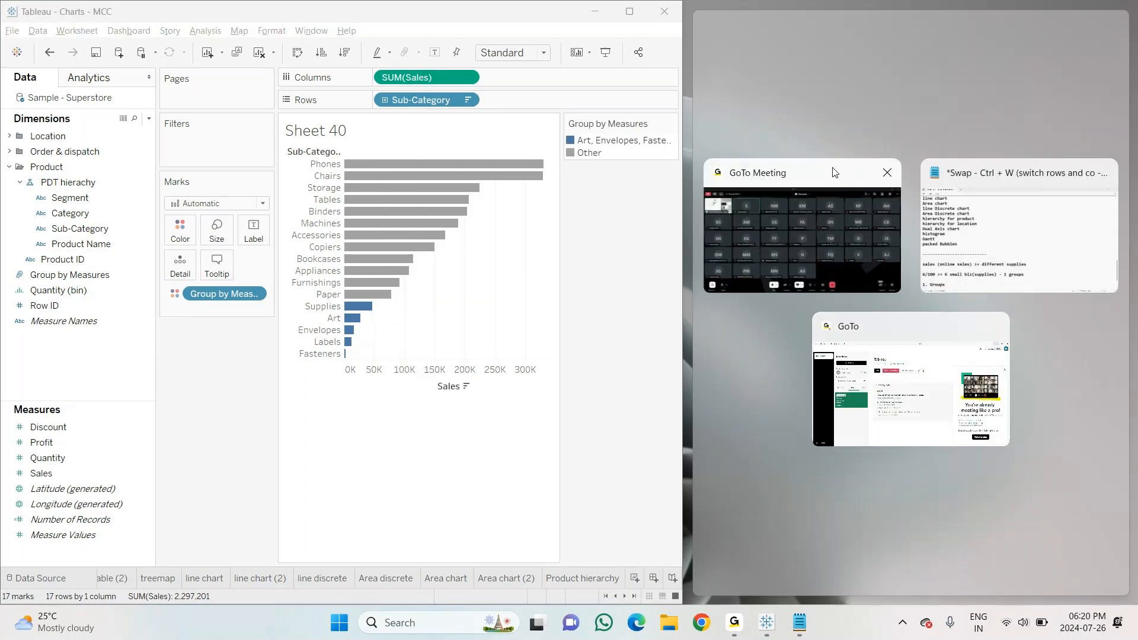
pyautogui.click(1018, 237)
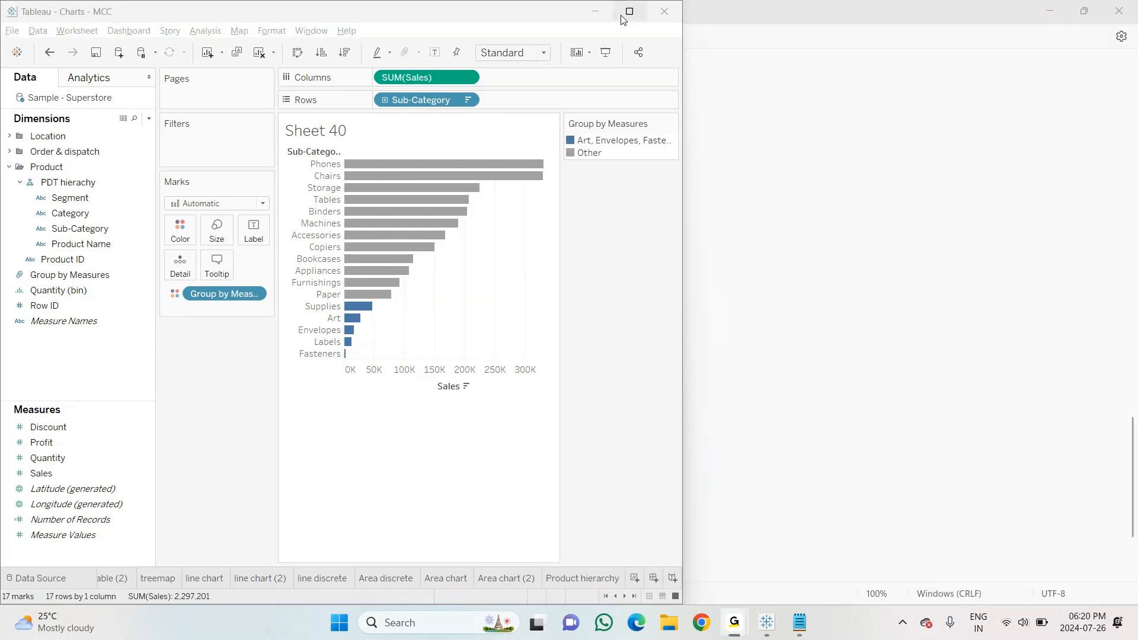
pyautogui.click(624, 18)
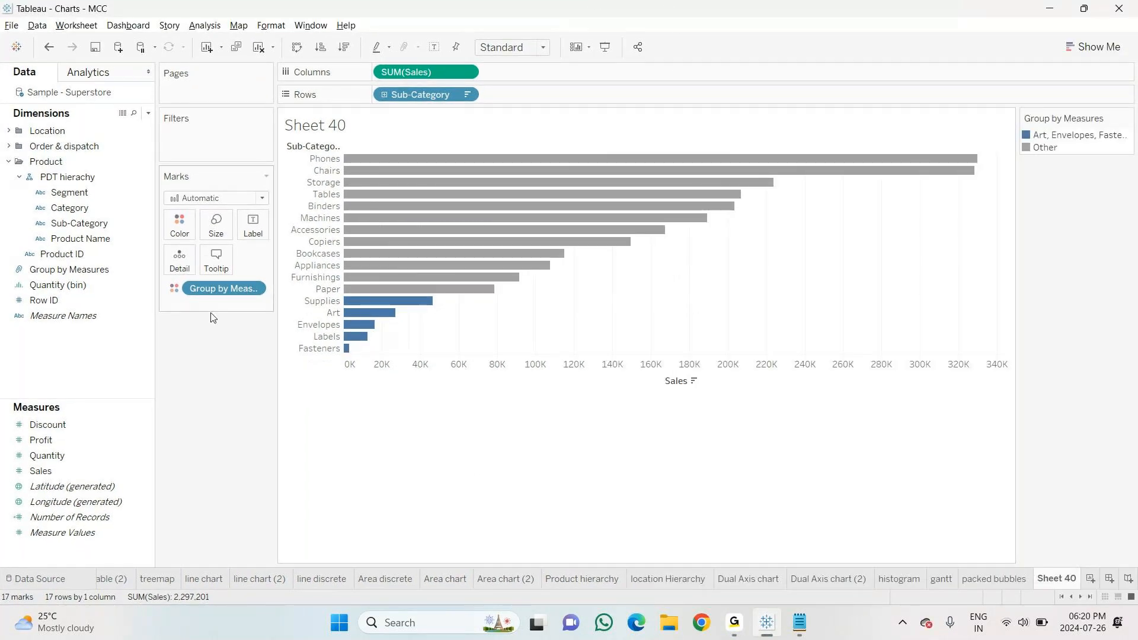
# Remove the Group by Measures field from the marks card
pyautogui.moveTo(218, 284); pyautogui.dragTo(196, 450)
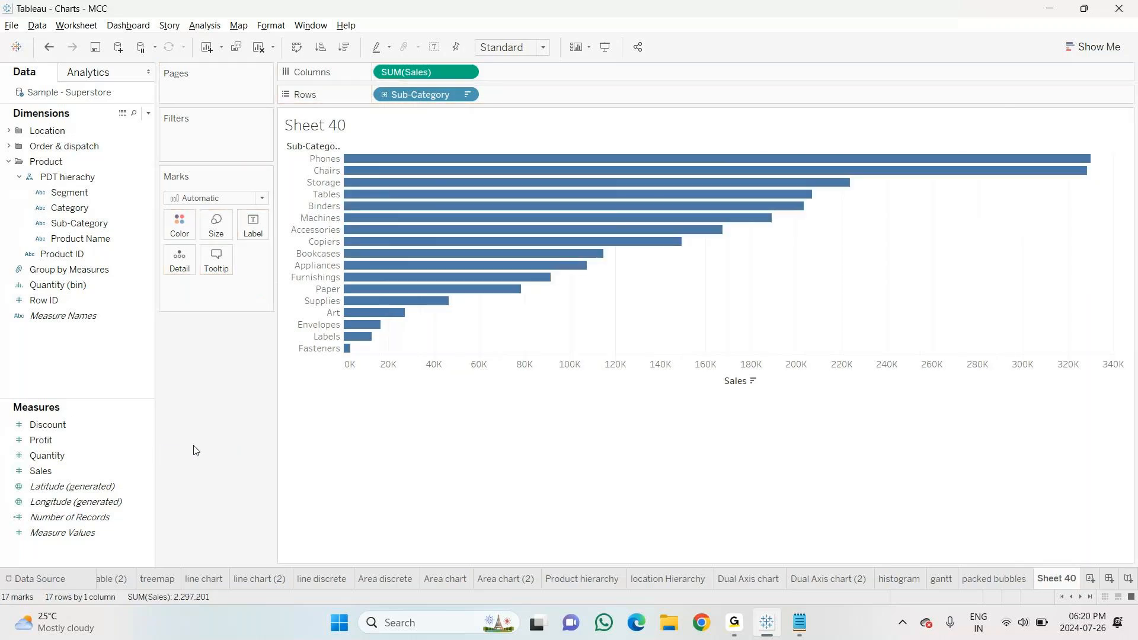
pyautogui.click(64, 270)
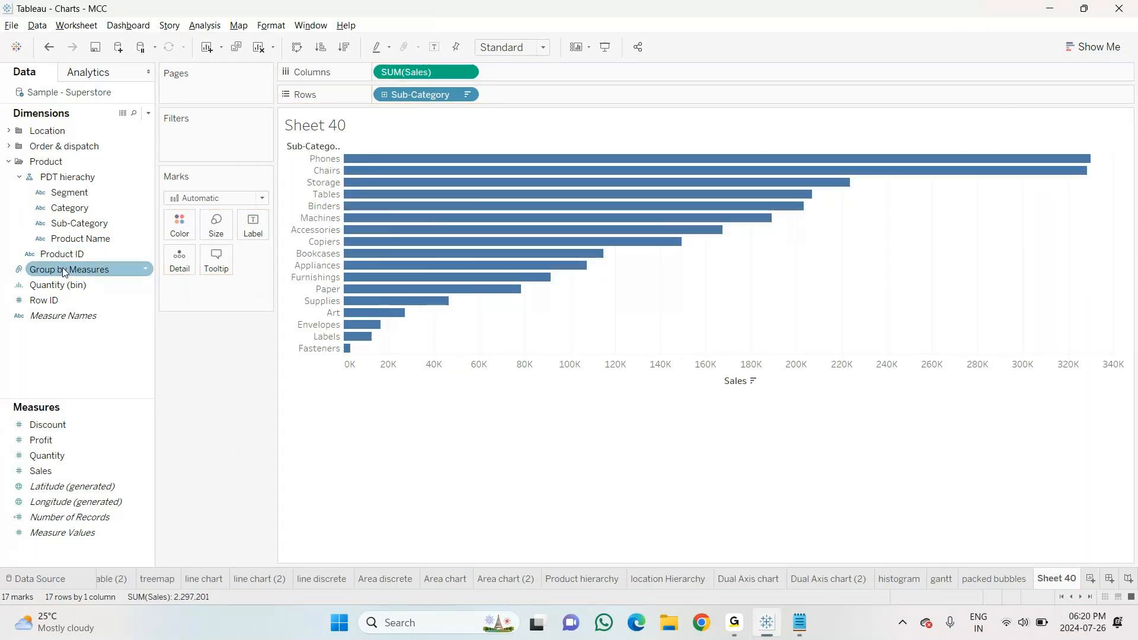
pyautogui.click(820, 487)
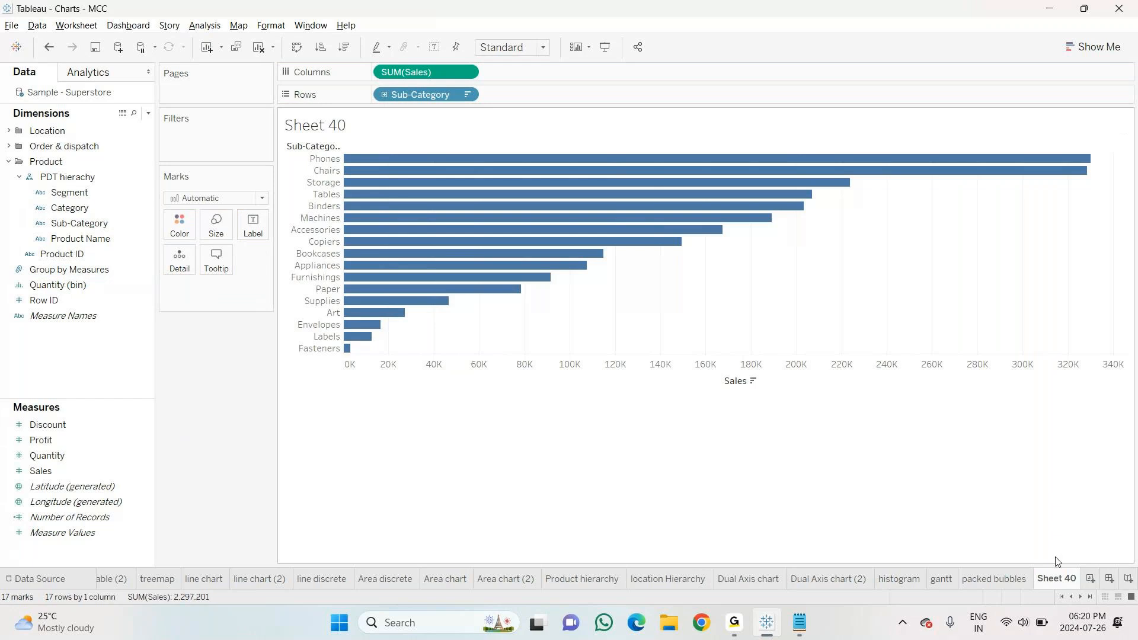
# Rename the current worksheet as "grp by measures"
pyautogui.rightClick(1056, 577)
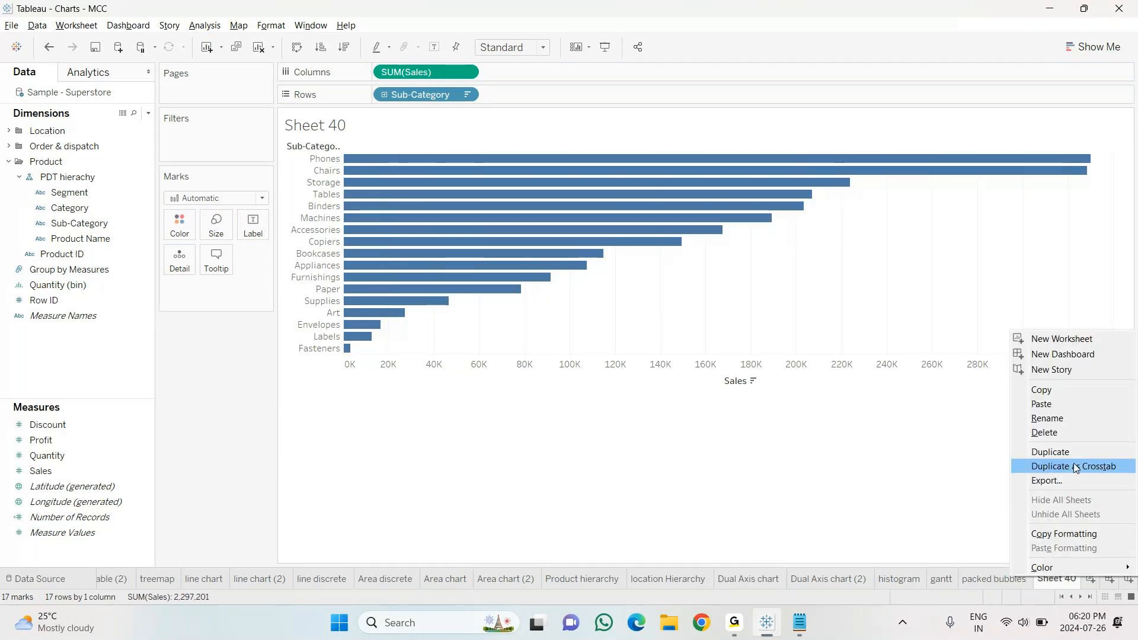
pyautogui.click(1053, 420)
pyautogui.write('g')
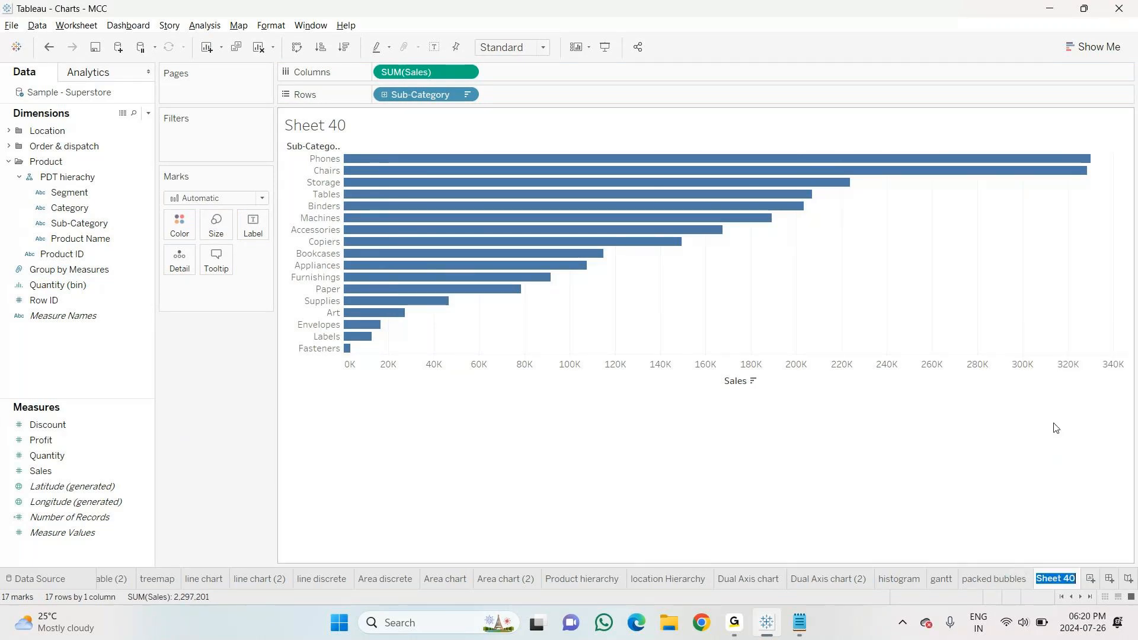
pyautogui.write('rp by')
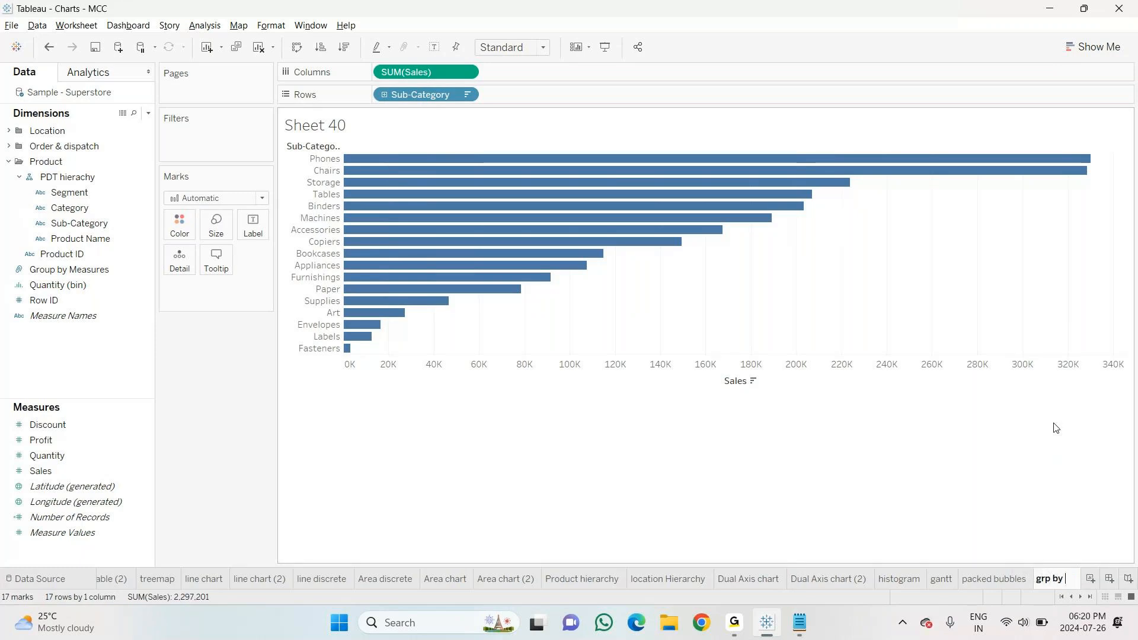
pyautogui.write(' m')
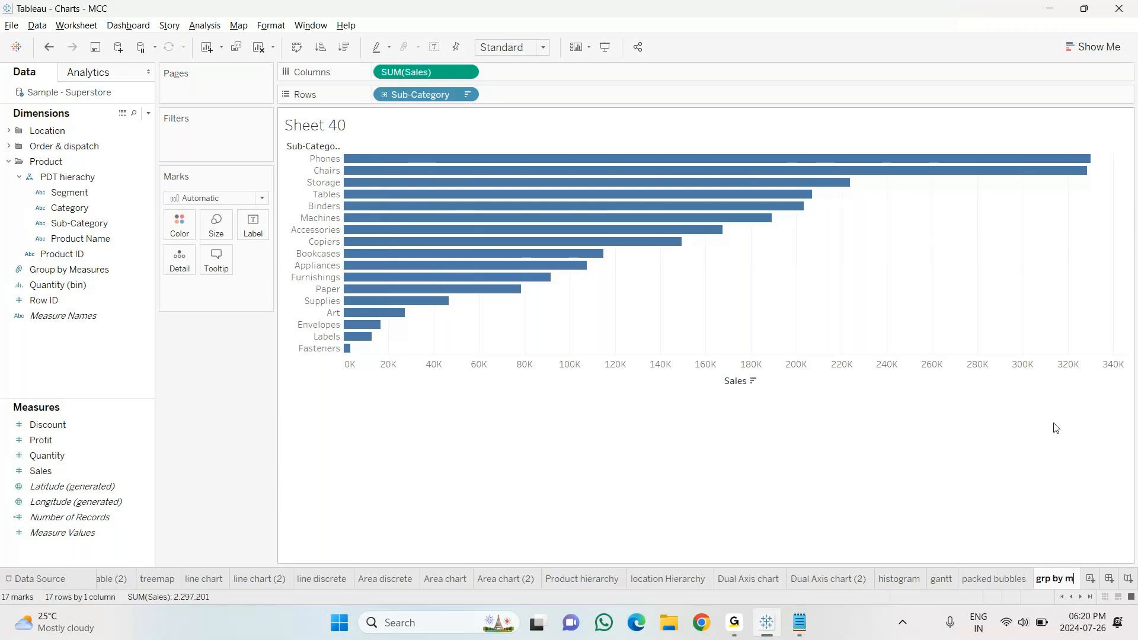
pyautogui.write('easures')
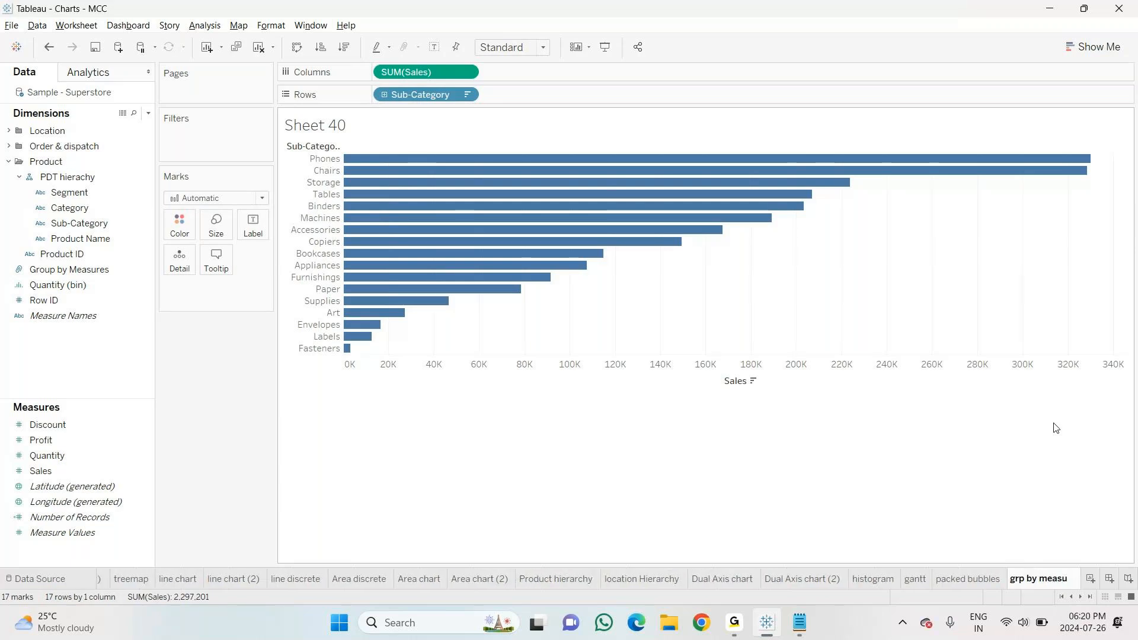
pyautogui.press('Return')
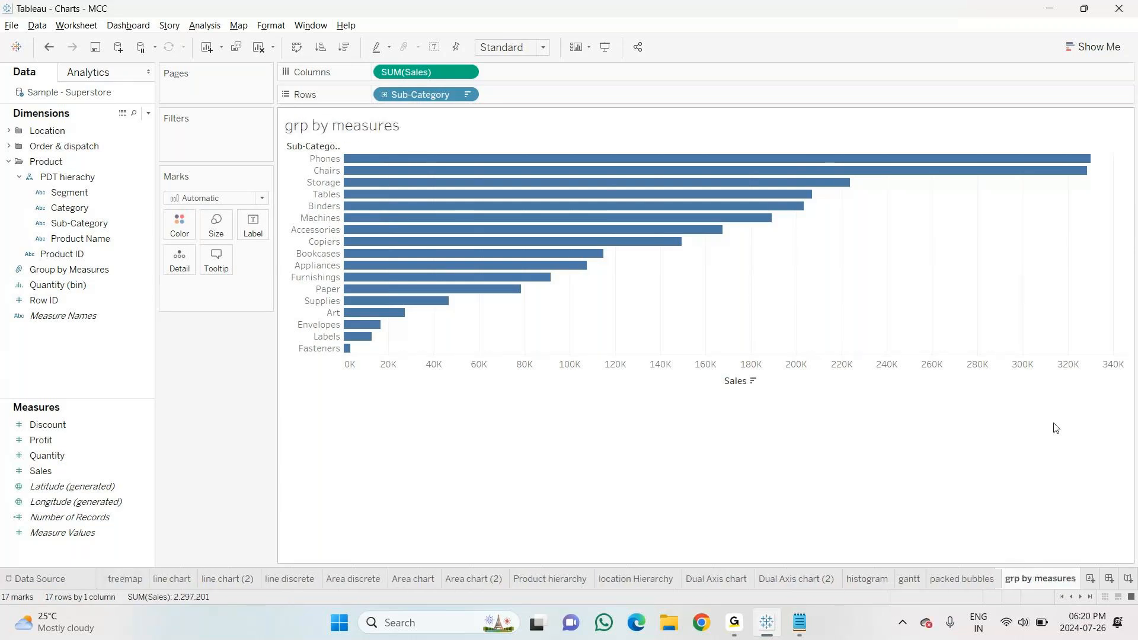
# Add a new worksheet and build a bar chart with Sub-Category on rows and Sales on columns, sorted by sales in descending order
pyautogui.click(1090, 578)
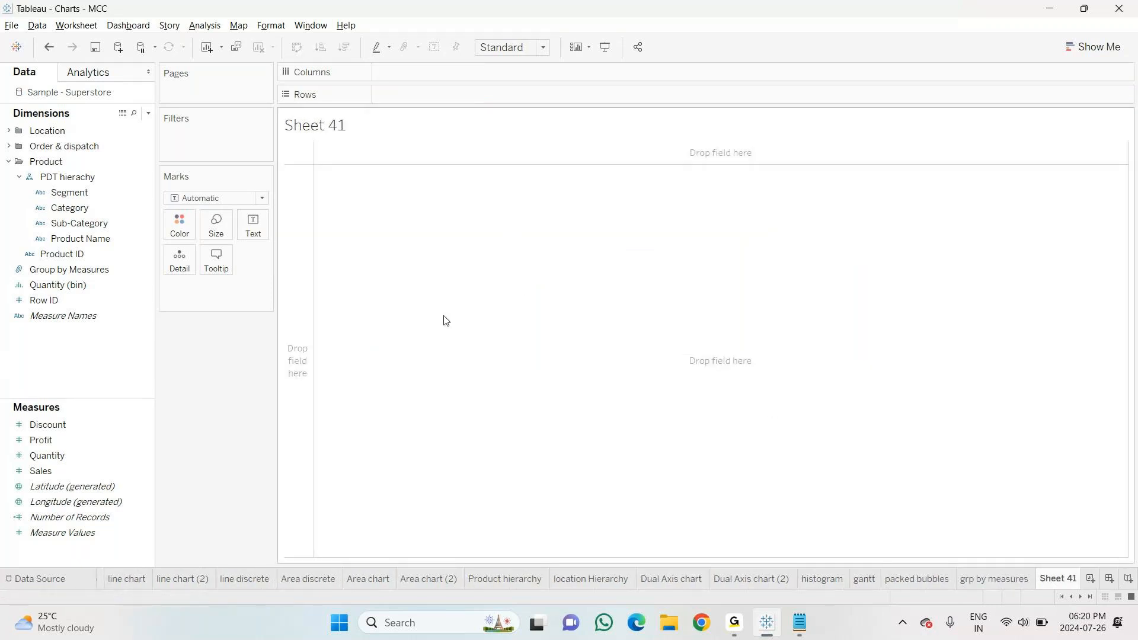
pyautogui.click(69, 224)
pyautogui.moveTo(68, 229); pyautogui.dragTo(391, 94)
pyautogui.click(66, 473)
pyautogui.moveTo(66, 474); pyautogui.dragTo(417, 86)
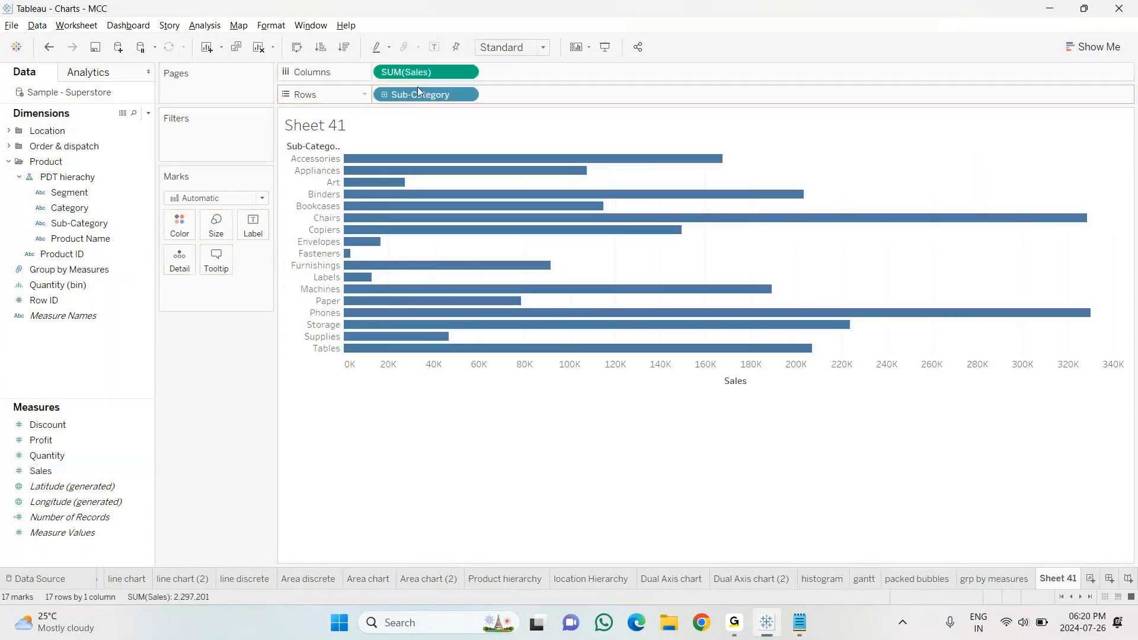
pyautogui.click(343, 47)
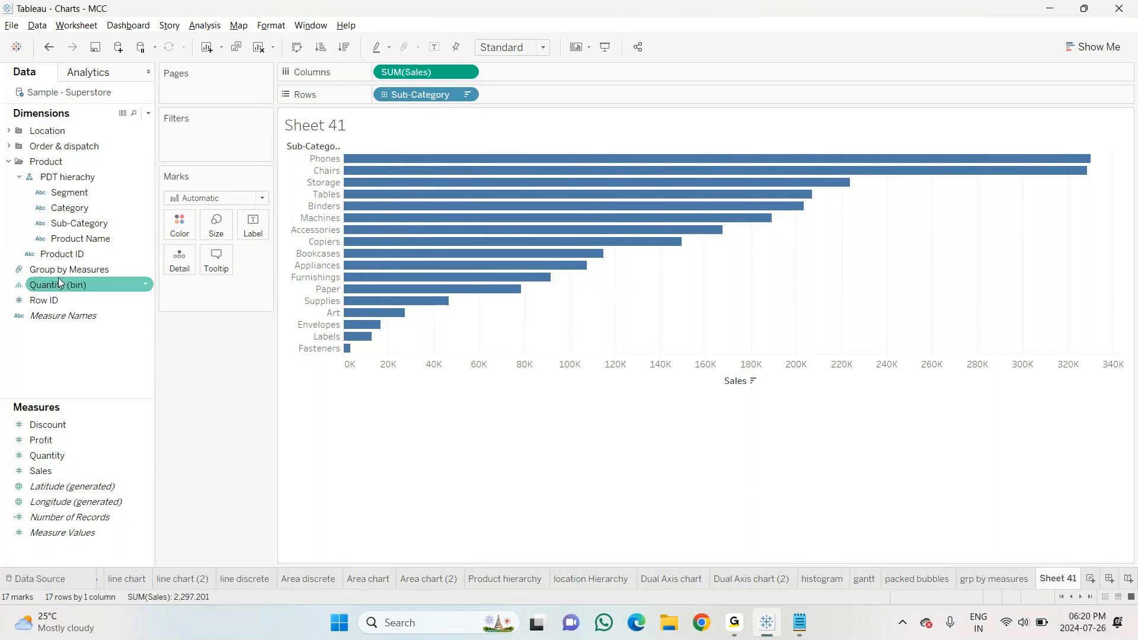
# Group the Art, Envelopes, Labels and Fasteners row labels into a single member of the chart
pyautogui.click(316, 350)
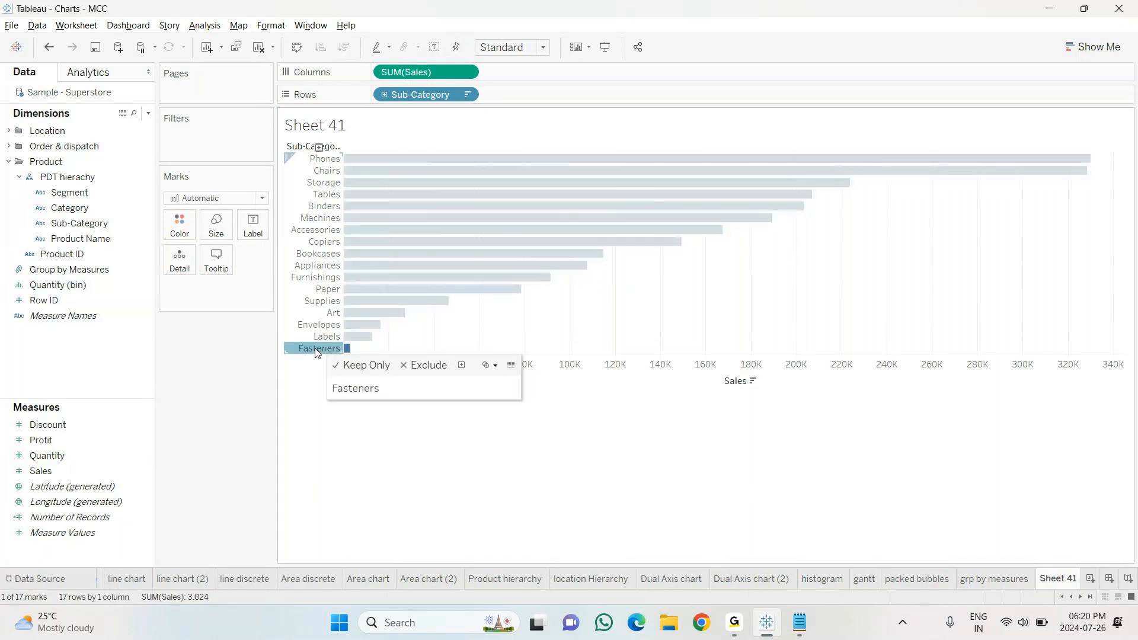
pyautogui.moveTo(315, 344); pyautogui.dragTo(315, 304)
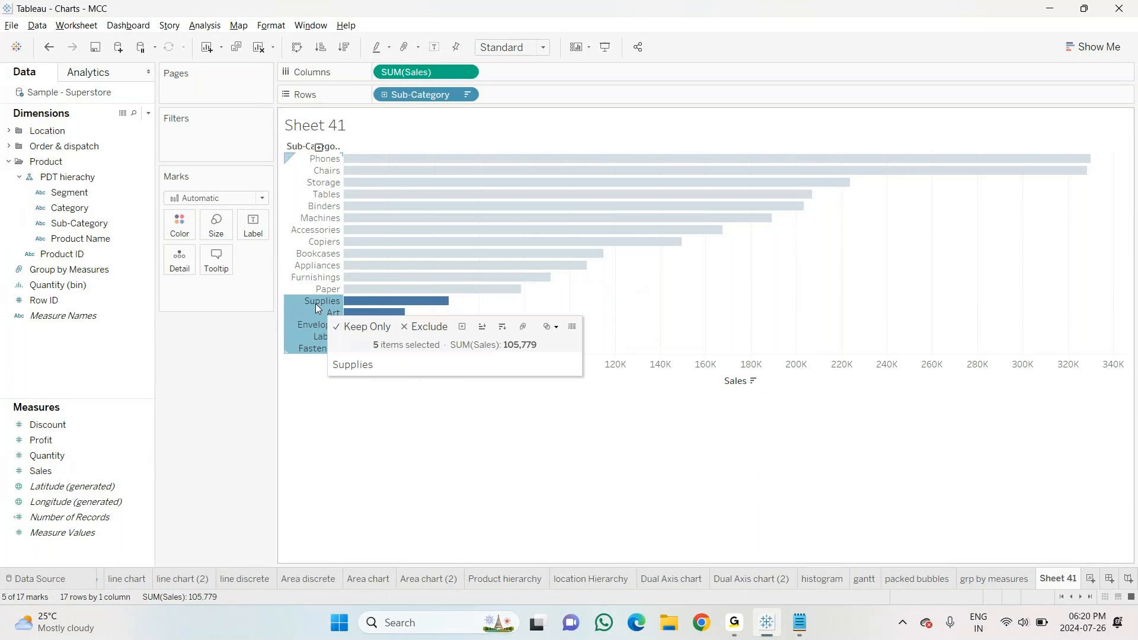
pyautogui.keyDown('ctrl'); pyautogui.click(314, 312); pyautogui.keyUp('ctrl')
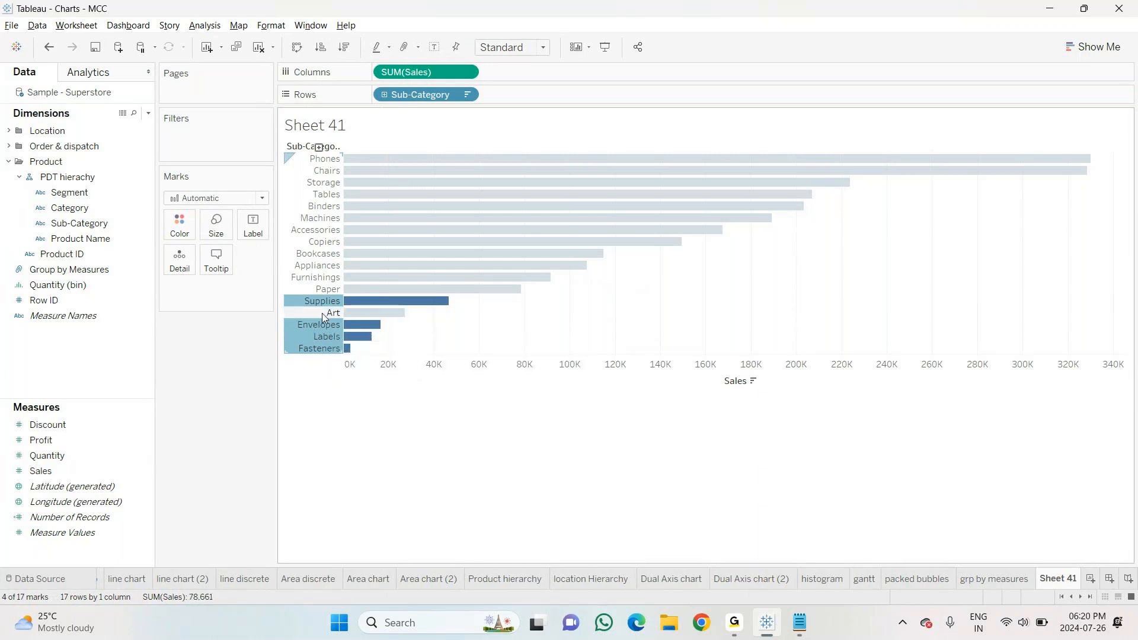
pyautogui.keyDown('ctrl'); pyautogui.click(320, 304); pyautogui.keyUp('ctrl')
pyautogui.keyDown('ctrl'); pyautogui.click(329, 312); pyautogui.keyUp('ctrl')
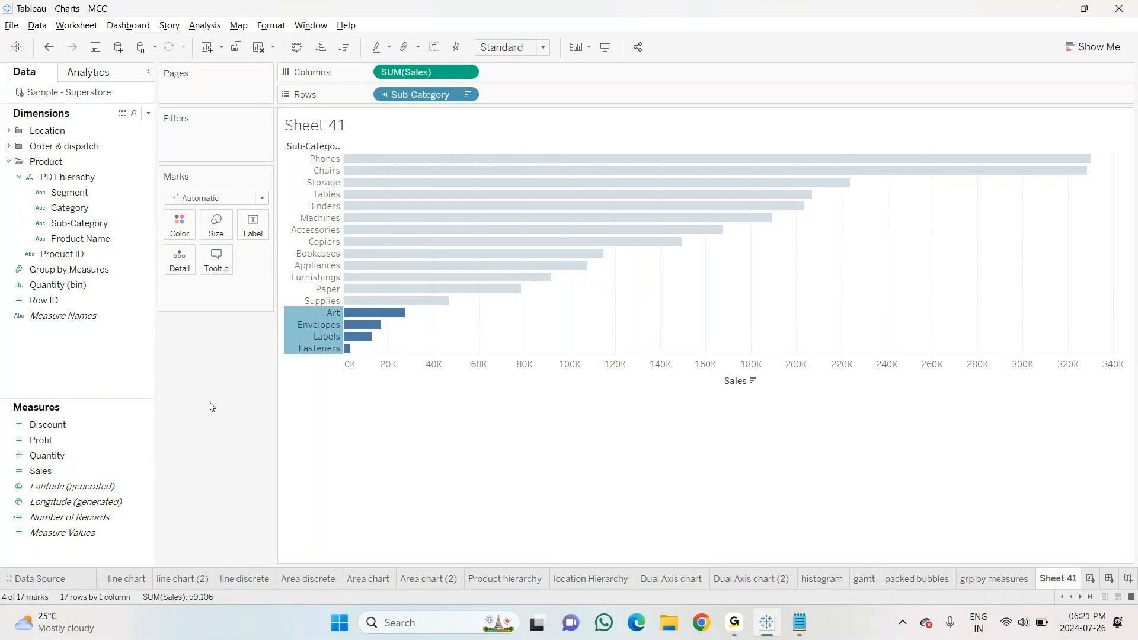
pyautogui.moveTo(307, 326)
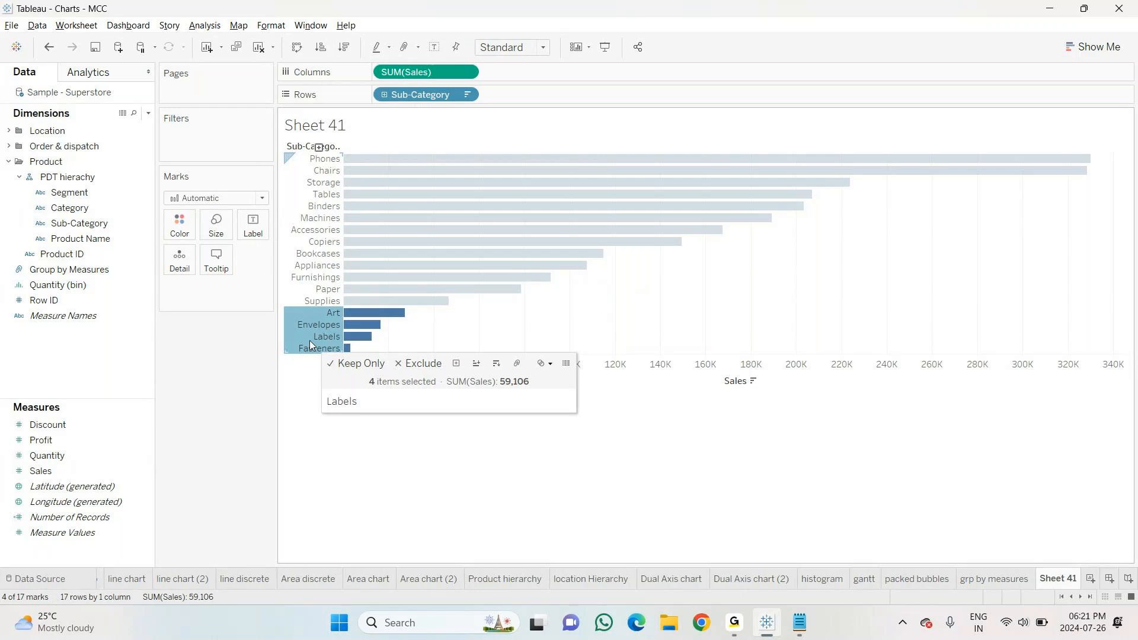
pyautogui.click(517, 364)
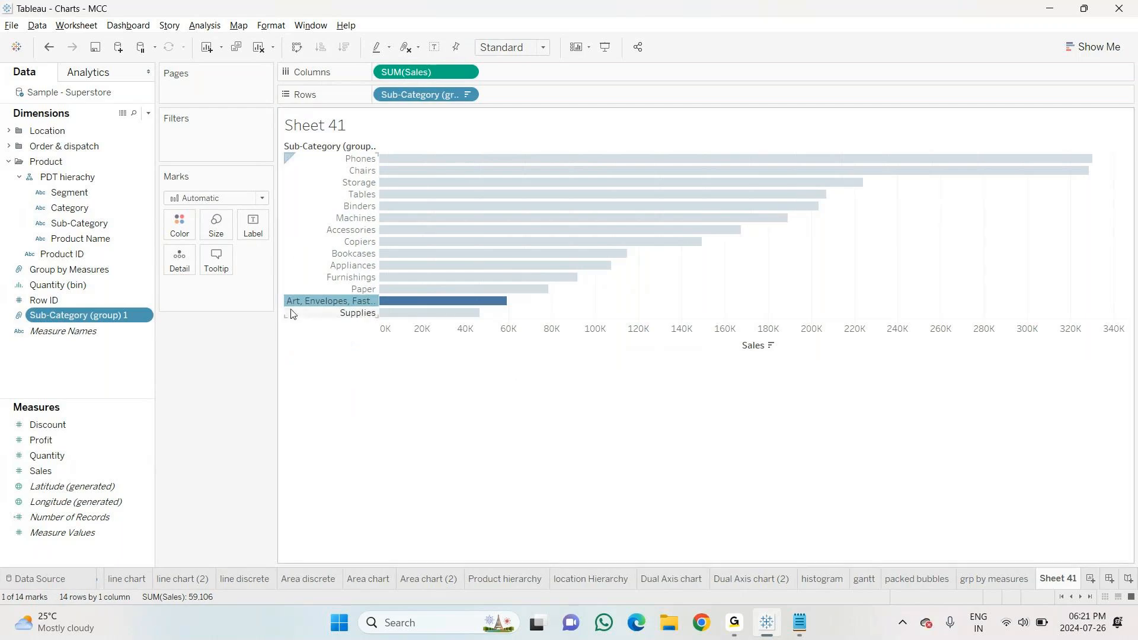
# Rename the new Sub-Category group field as "Group by Dimension"
pyautogui.click(145, 315)
pyautogui.moveTo(201, 549)
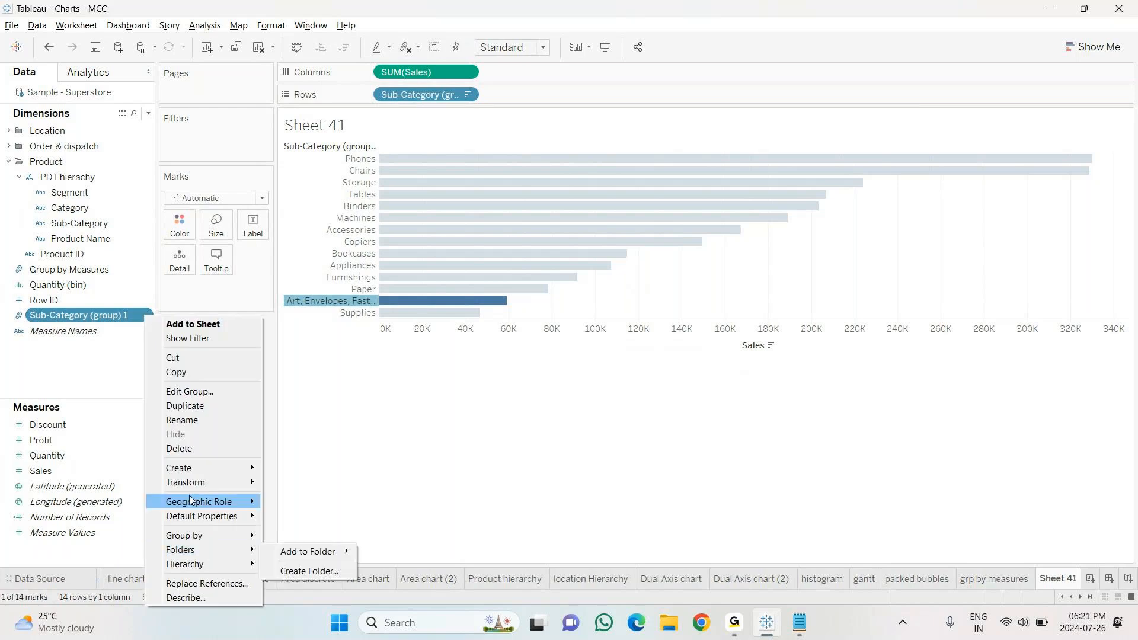
pyautogui.click(184, 420)
pyautogui.press('BackSpace')
pyautogui.write('Gru')
pyautogui.press('BackSpace')
pyautogui.write('oup by ')
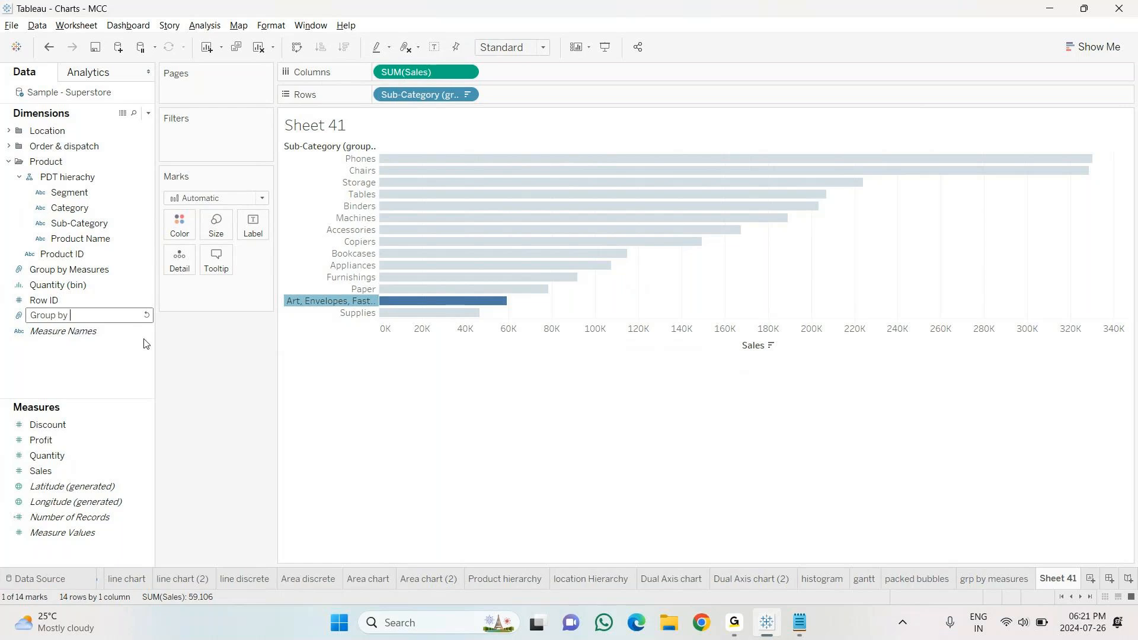
pyautogui.write('Dimension')
pyautogui.press('Return')
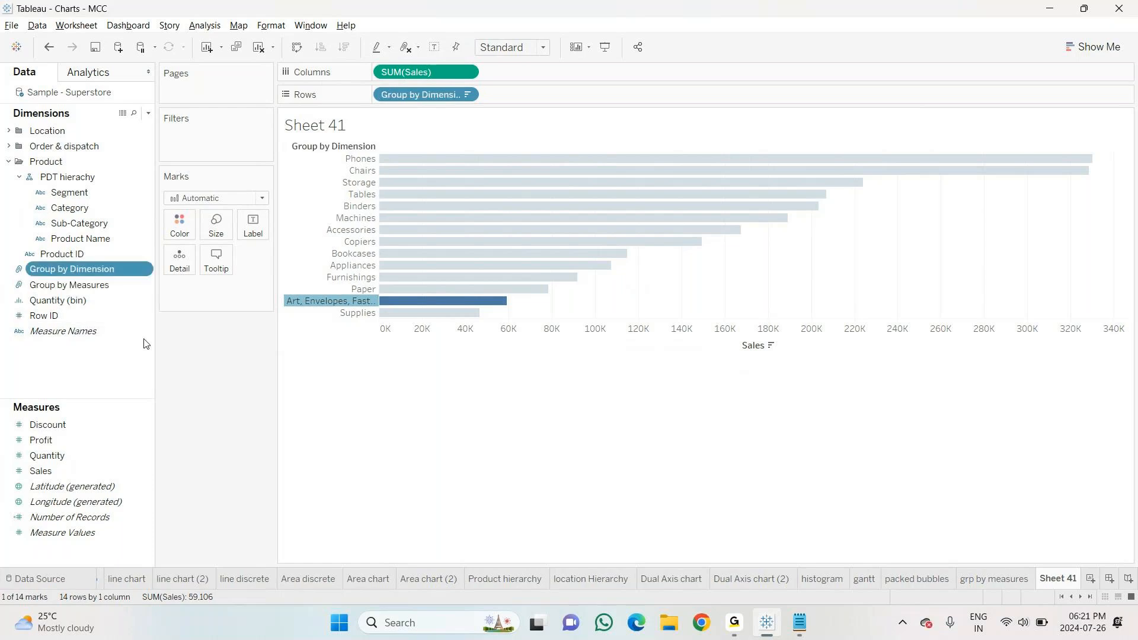
# Colour the bars on the grp by measures sheet by the Group by Measures field
pyautogui.click(998, 578)
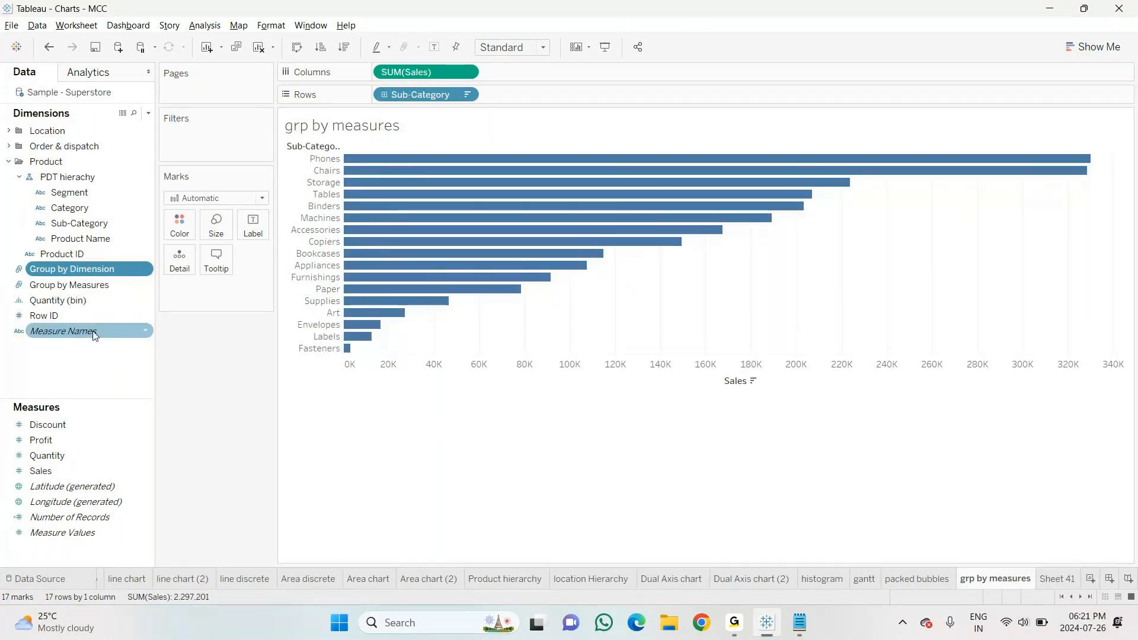
pyautogui.click(83, 285)
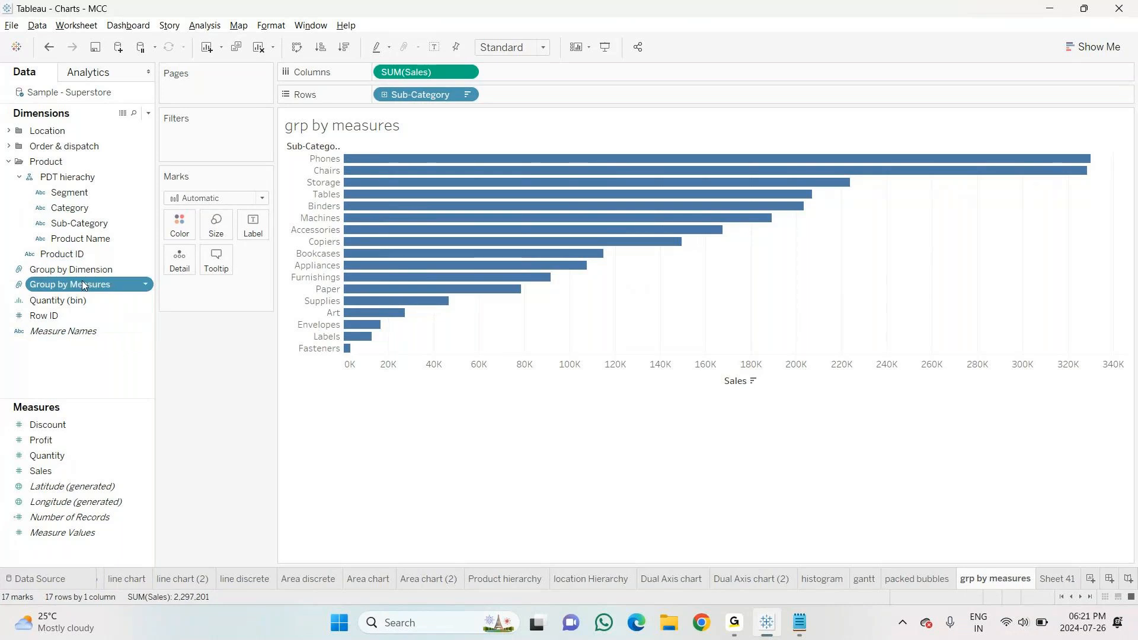
pyautogui.moveTo(83, 284); pyautogui.dragTo(187, 222)
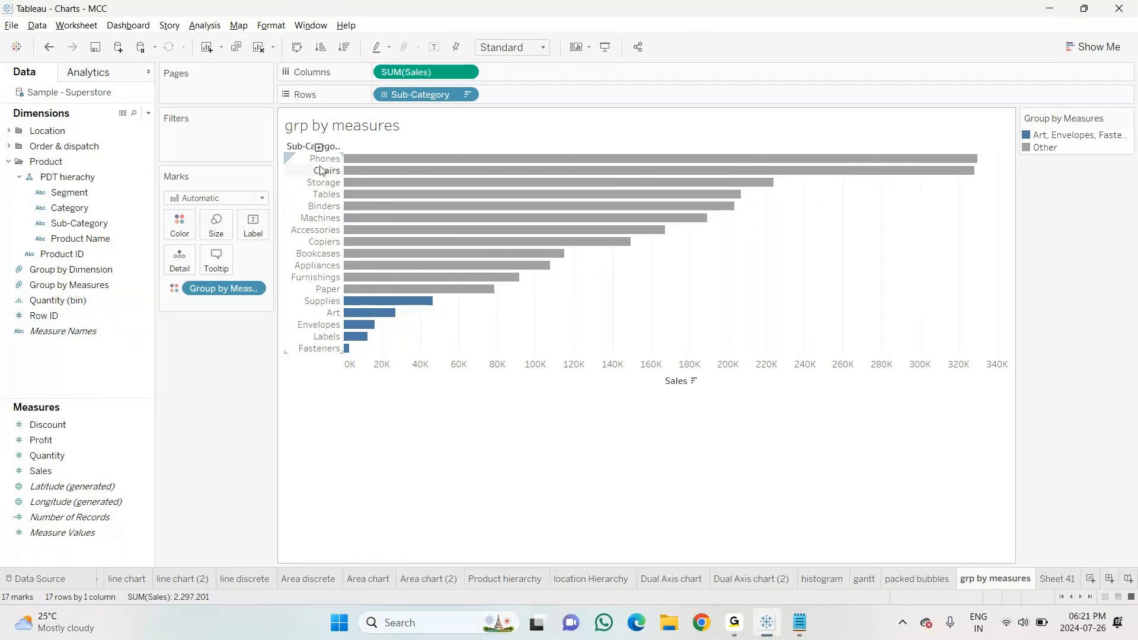
pyautogui.moveTo(370, 301)
# Compare the coloured bars on the grp by measures sheet with the combined group bar on Sheet 41
pyautogui.click(1046, 580)
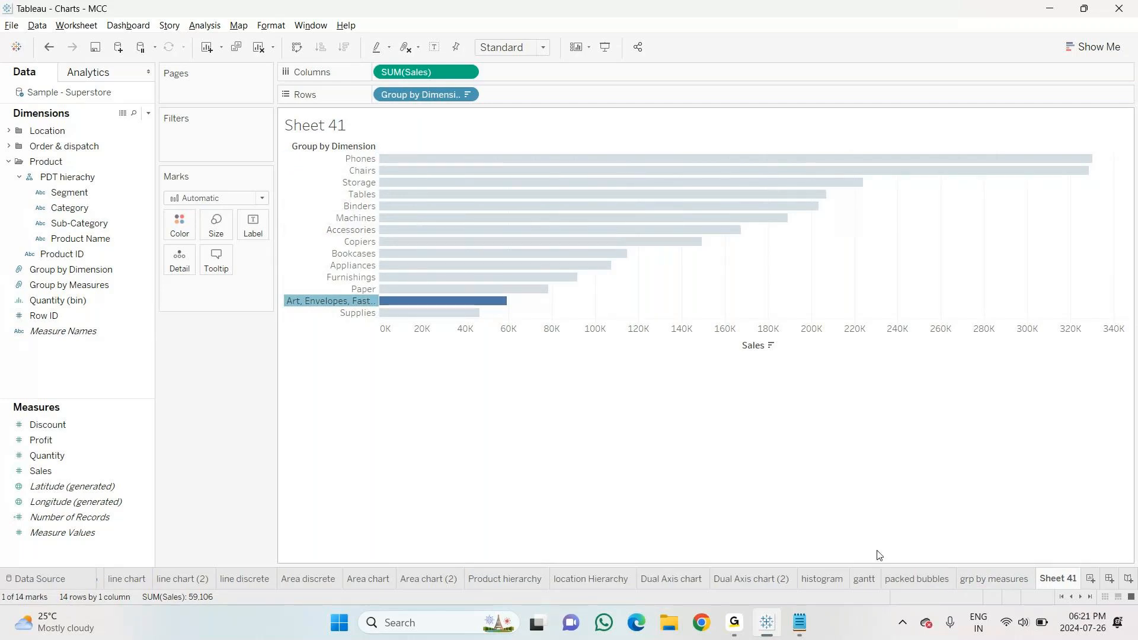
pyautogui.click(1006, 577)
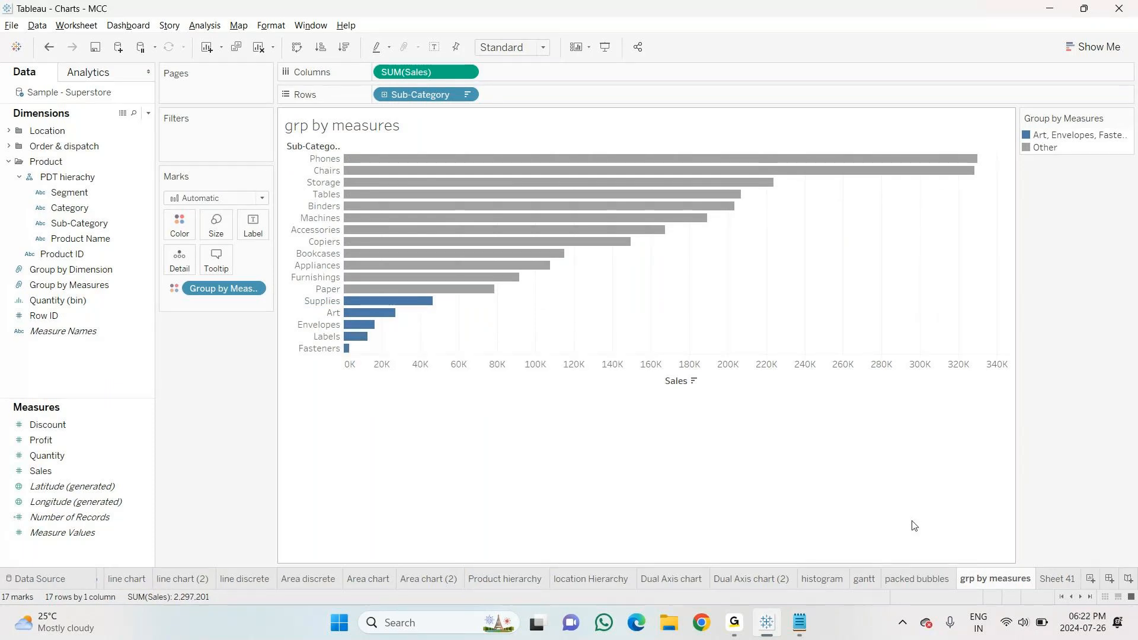
pyautogui.click(1054, 580)
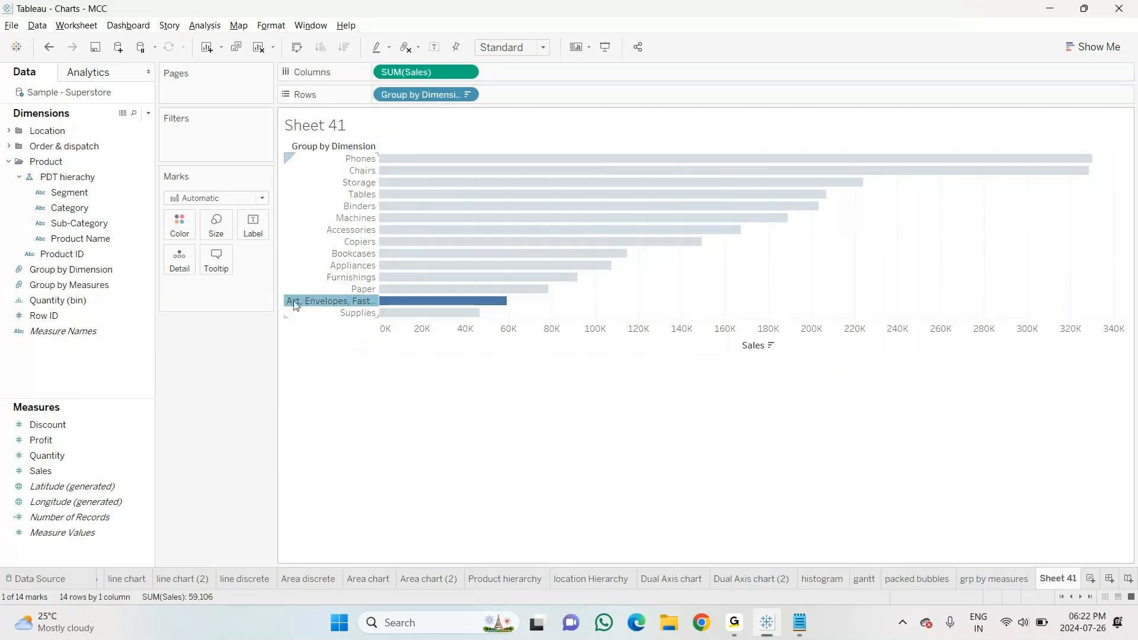
pyautogui.moveTo(369, 302)
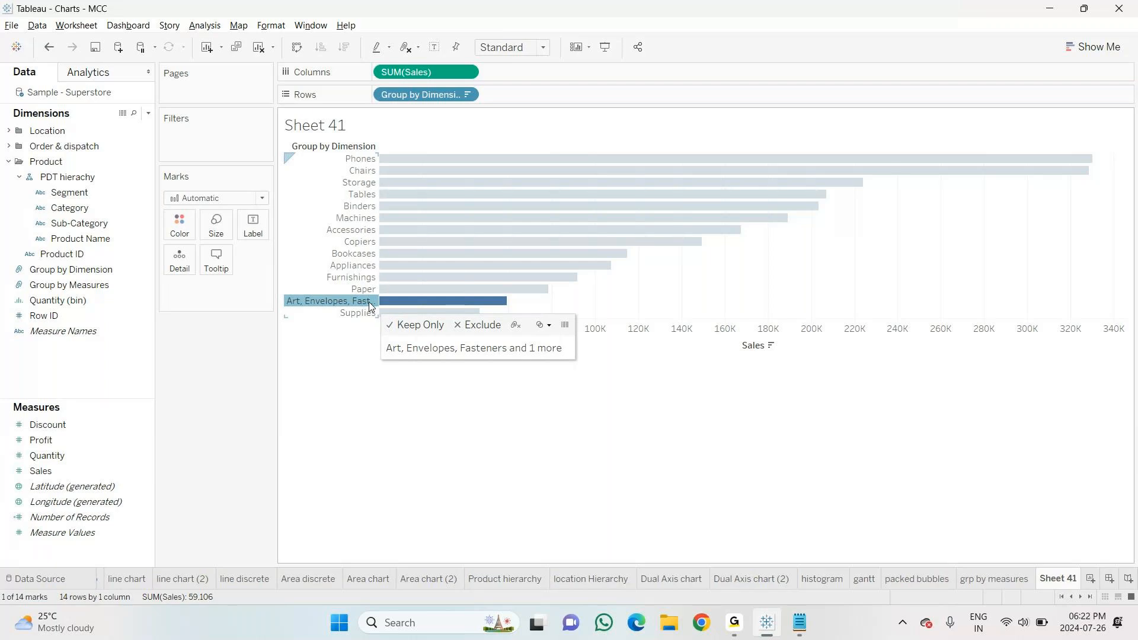
pyautogui.click(294, 419)
pyautogui.click(80, 332)
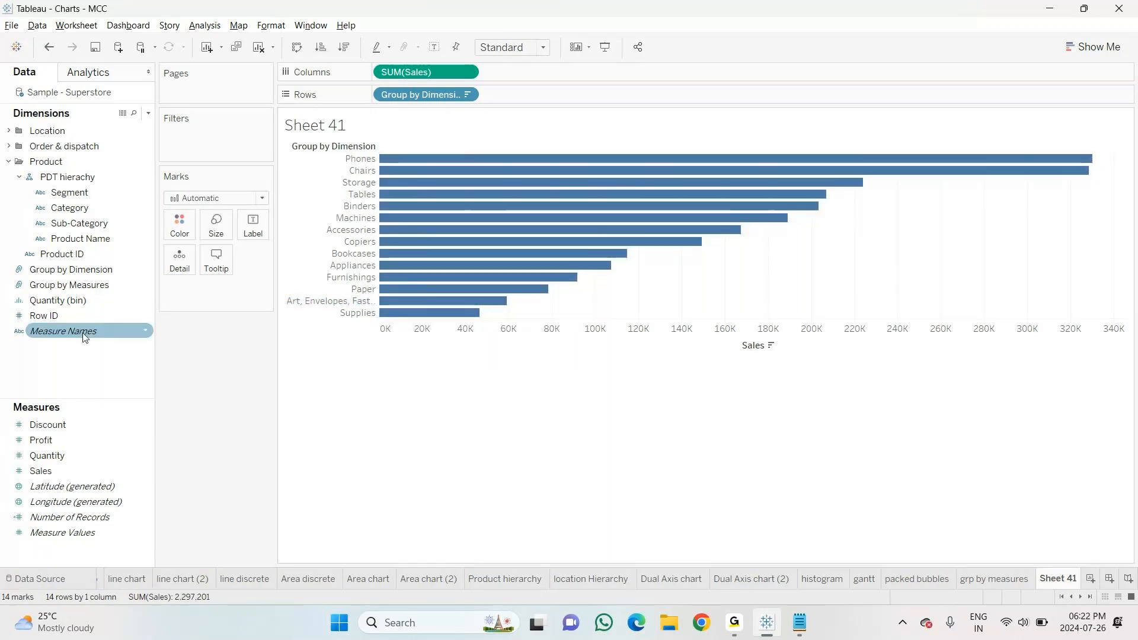
pyautogui.click(52, 285)
pyautogui.click(65, 270)
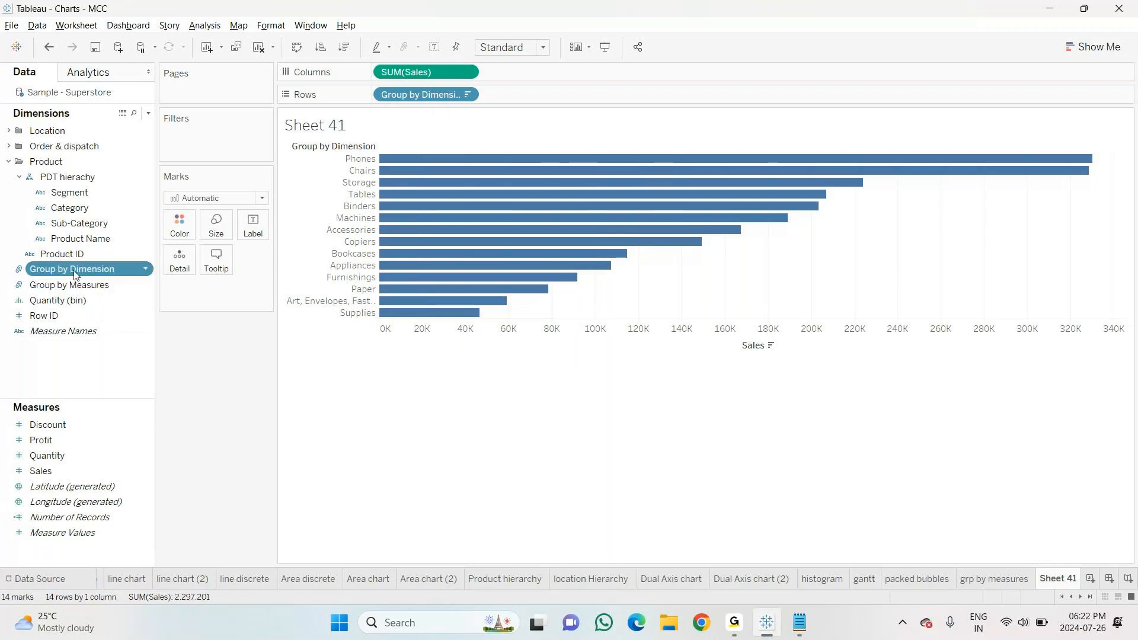
pyautogui.keyDown('ctrl'); pyautogui.click(96, 330); pyautogui.keyUp('ctrl')
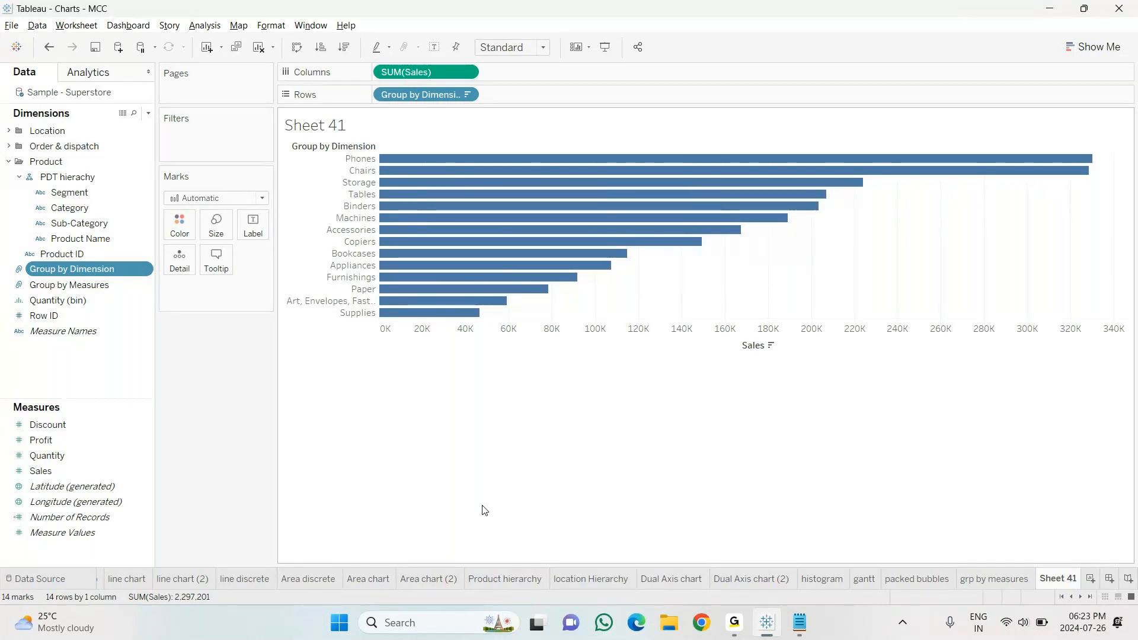
# Rename Sheet 41 as "group by Dimensions"
pyautogui.rightClick(1058, 579)
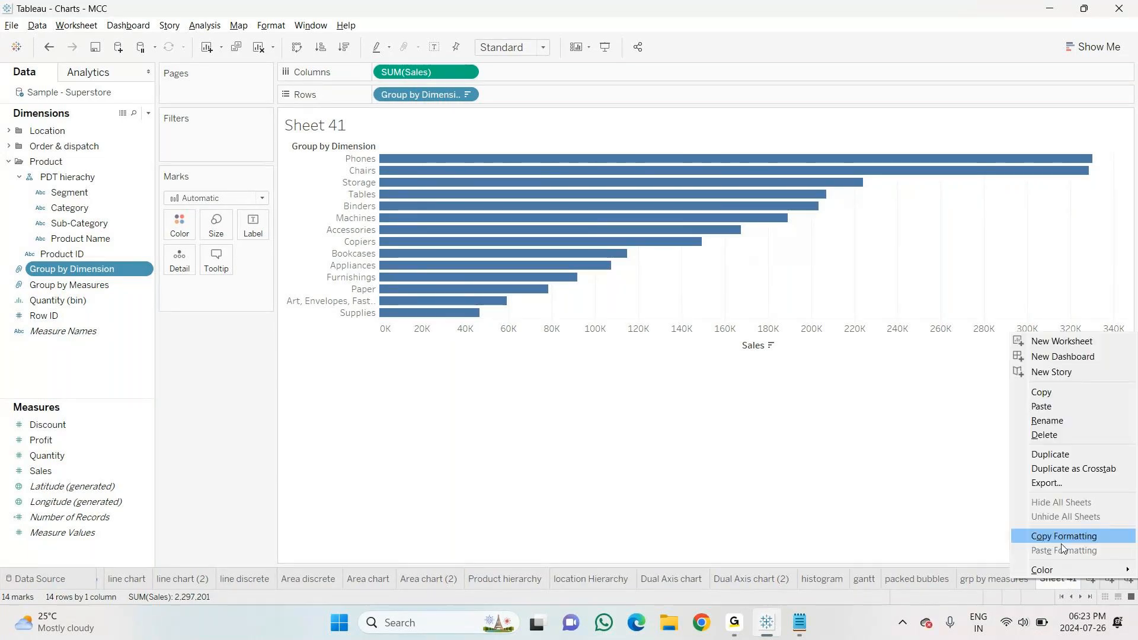
pyautogui.click(1044, 421)
pyautogui.write('gropup')
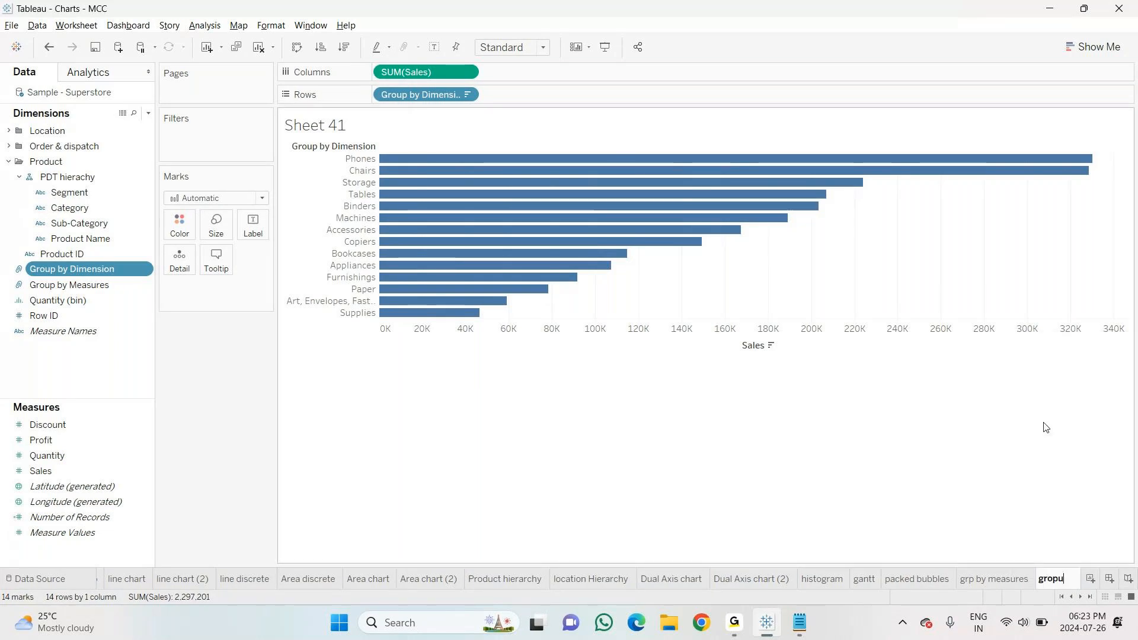
pyautogui.press('BackSpace')
pyautogui.press('BackSpace')
pyautogui.press('BackSpace')
pyautogui.write('up b')
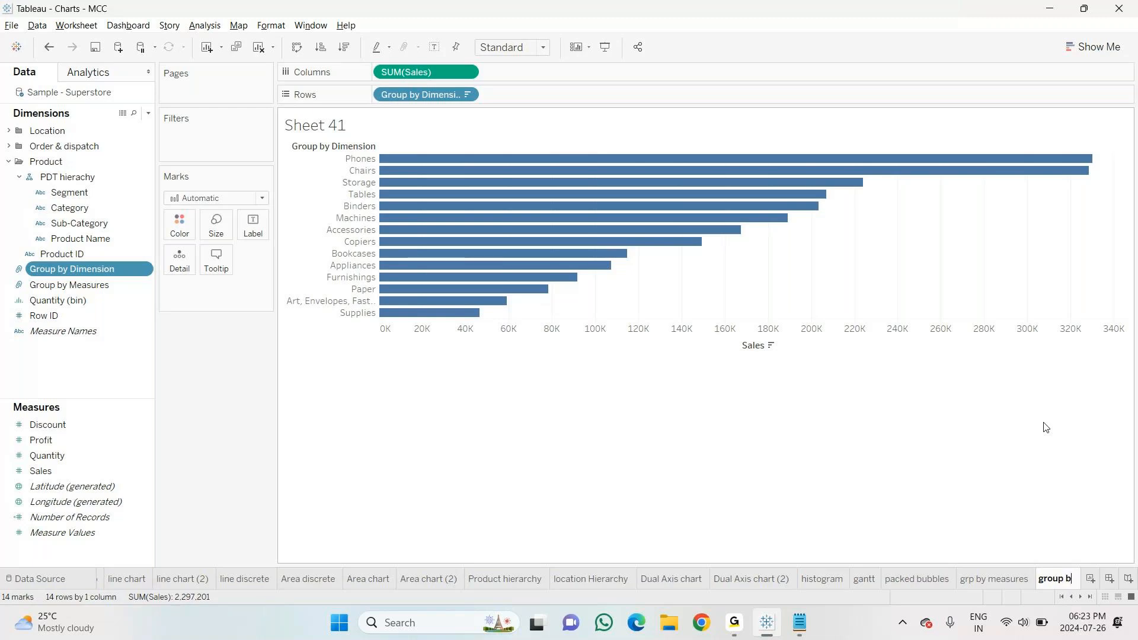
pyautogui.write('y ')
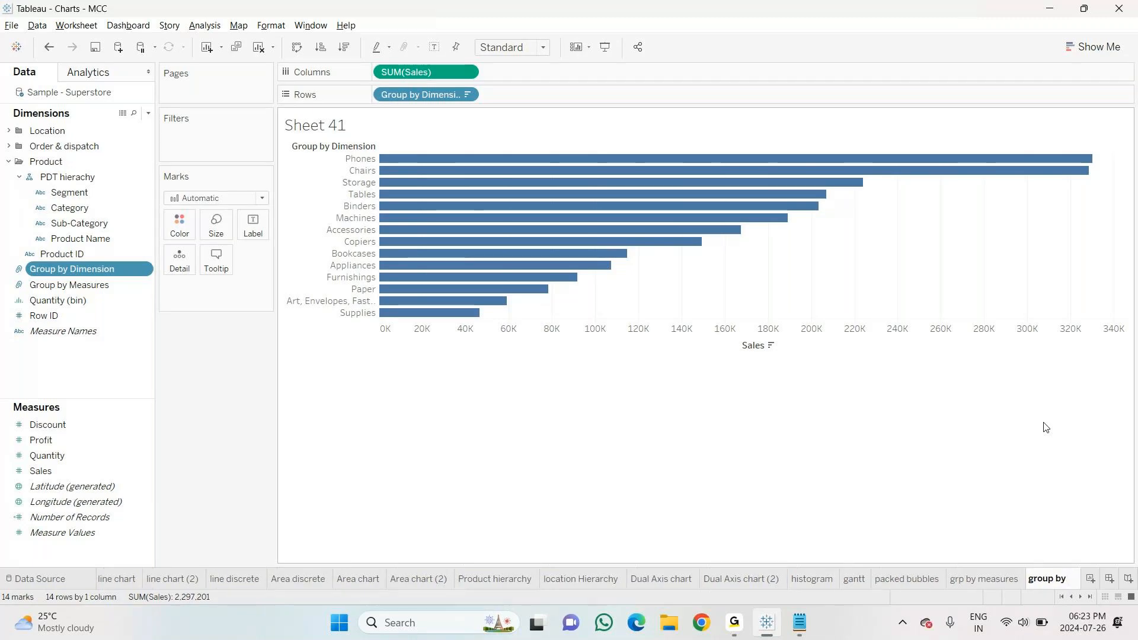
pyautogui.write('Dimesn')
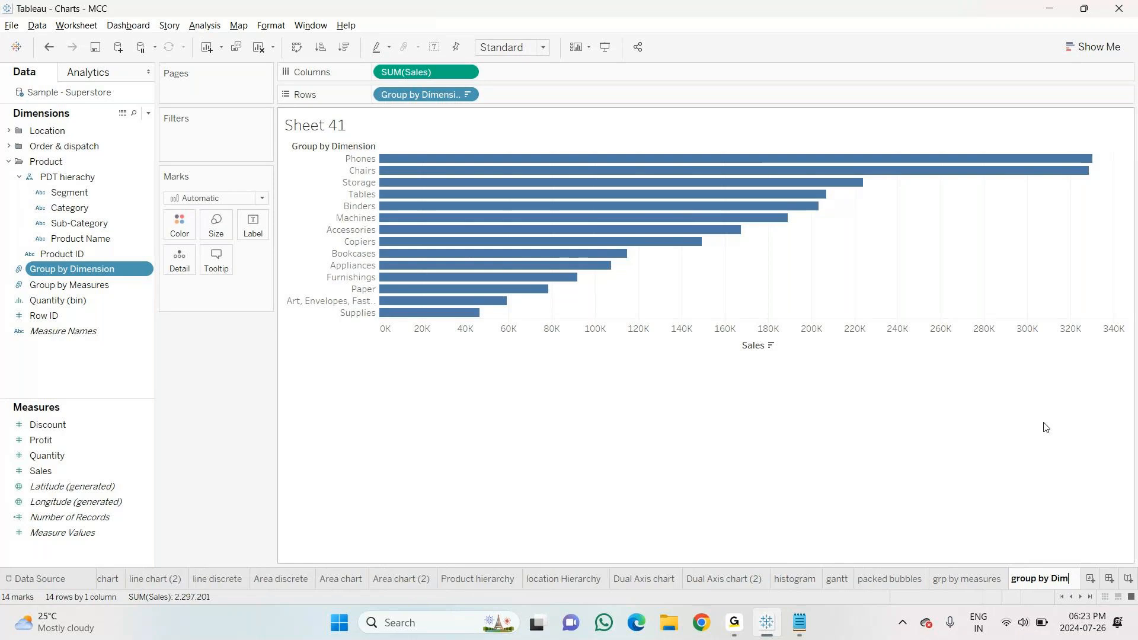
pyautogui.press('BackSpace')
pyautogui.press('BackSpace')
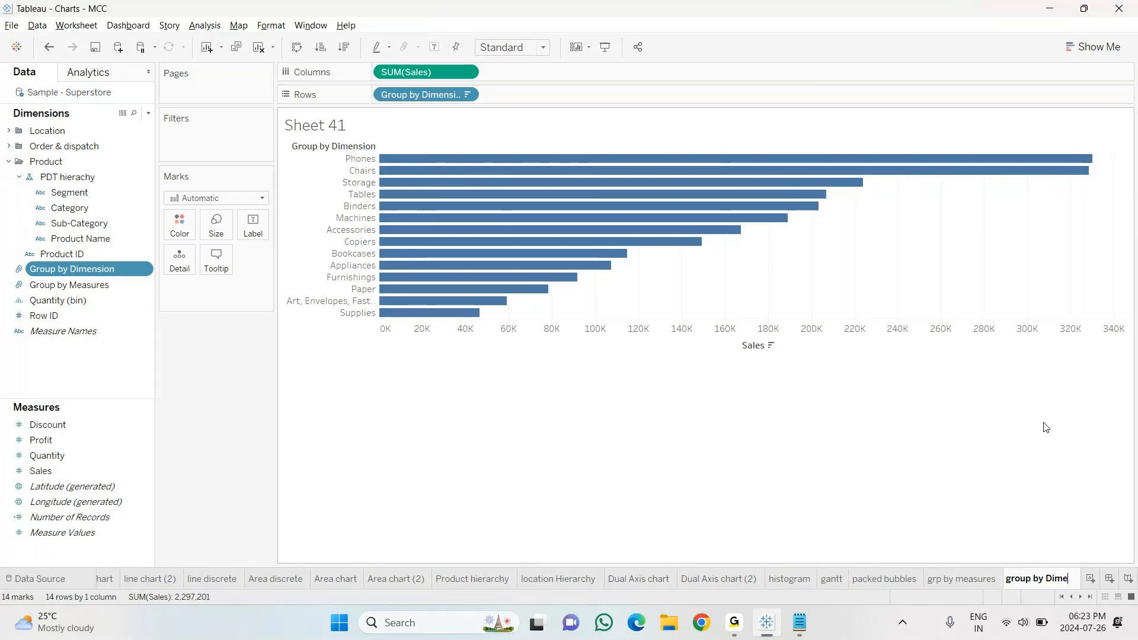
pyautogui.write('nsions')
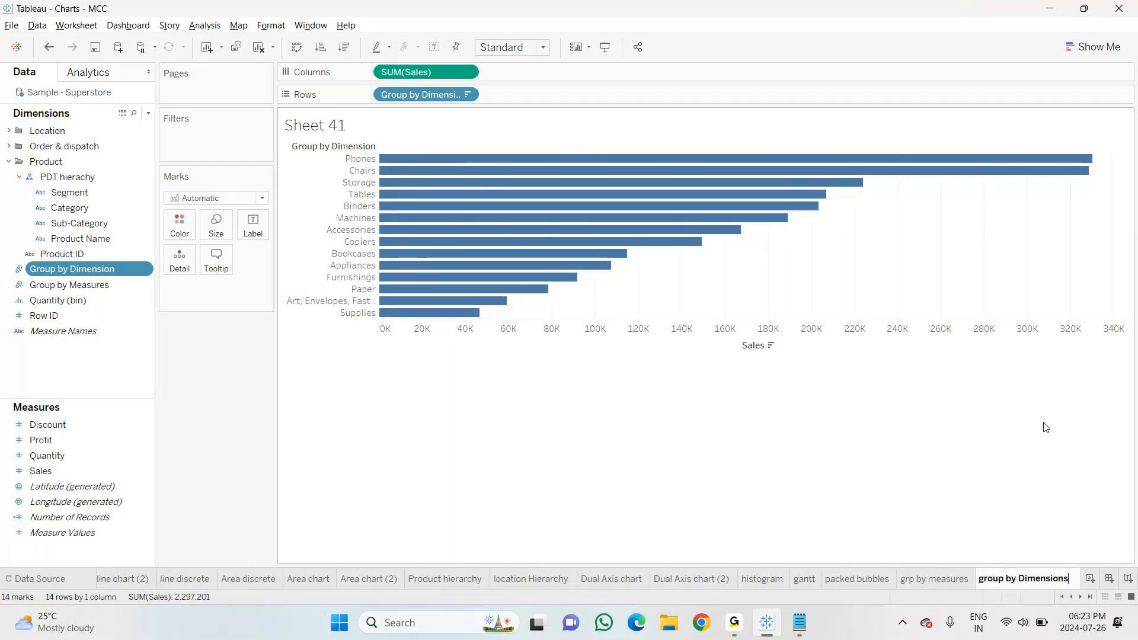
pyautogui.press('Return')
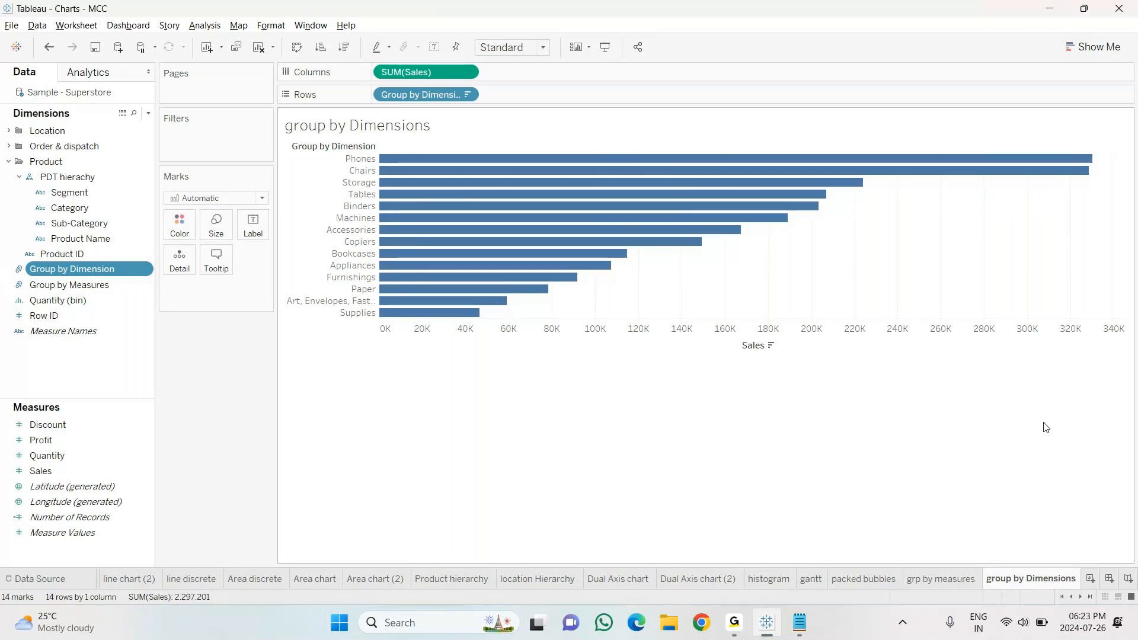
pyautogui.hotkey('alt', 'Tab')
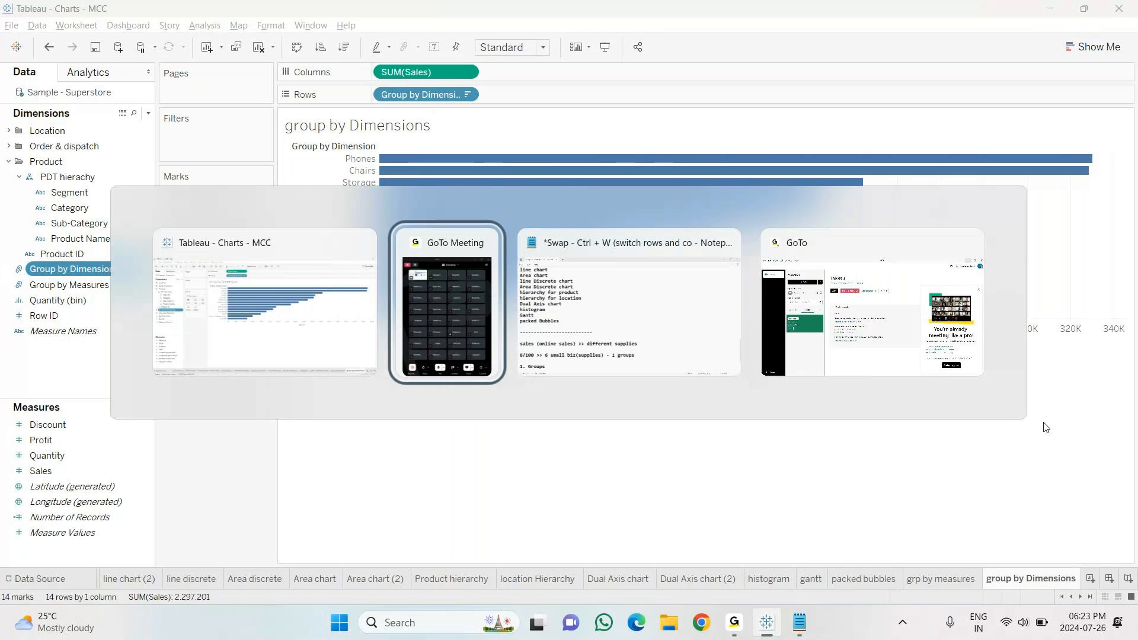
pyautogui.press('Escape')
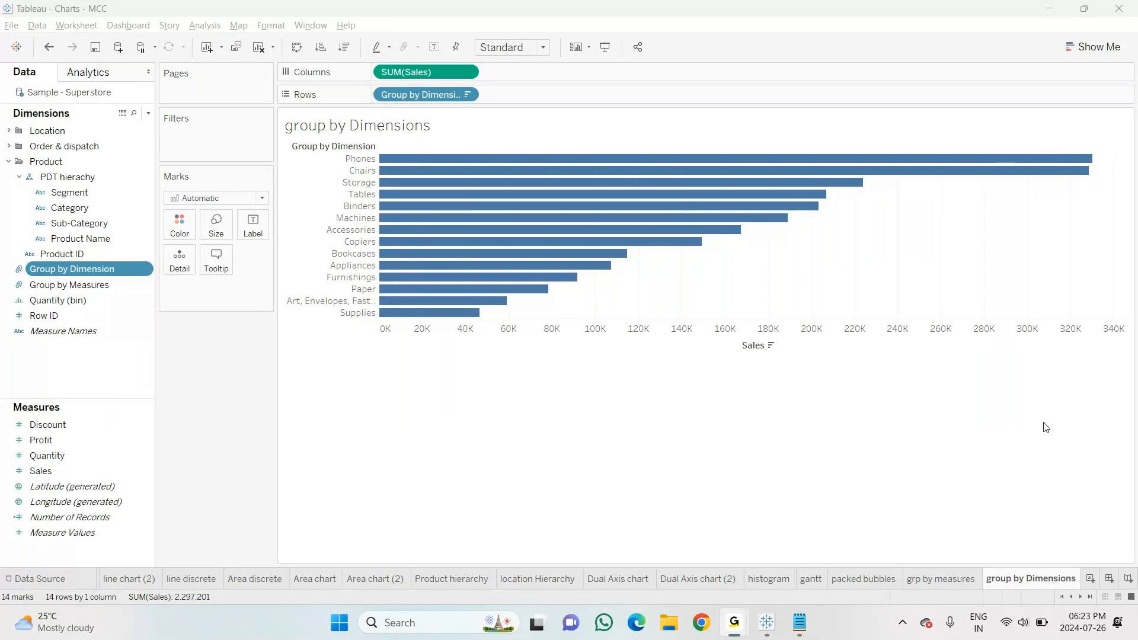
pyautogui.click(540, 472)
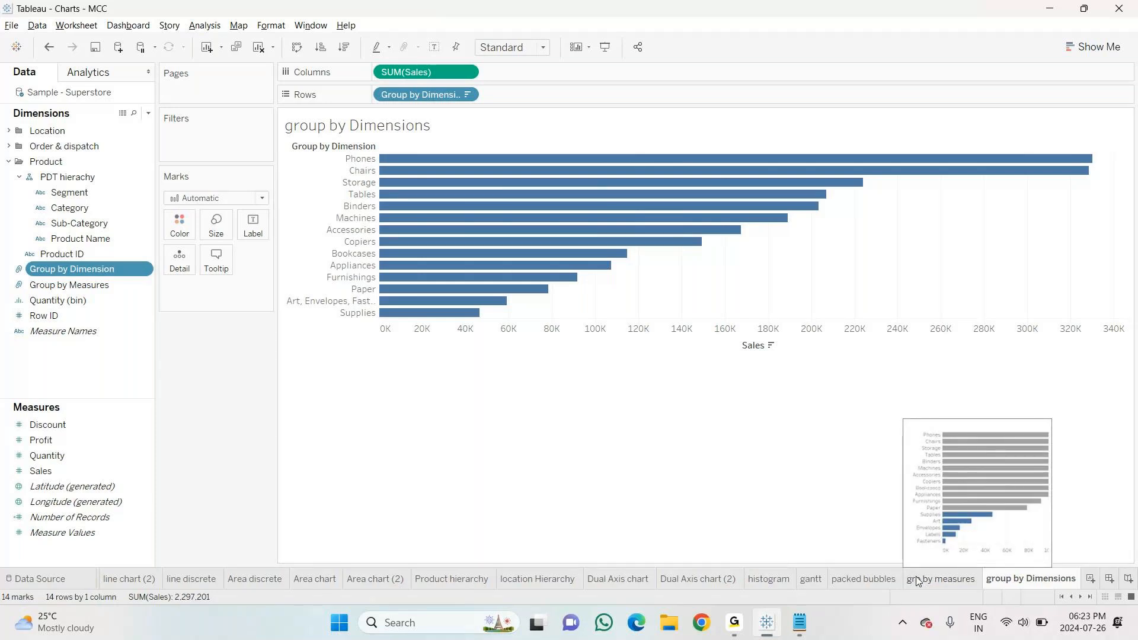
# Build a horizontal bar chart of Sales by the Group by Measures field on a new worksheet
pyautogui.click(1089, 581)
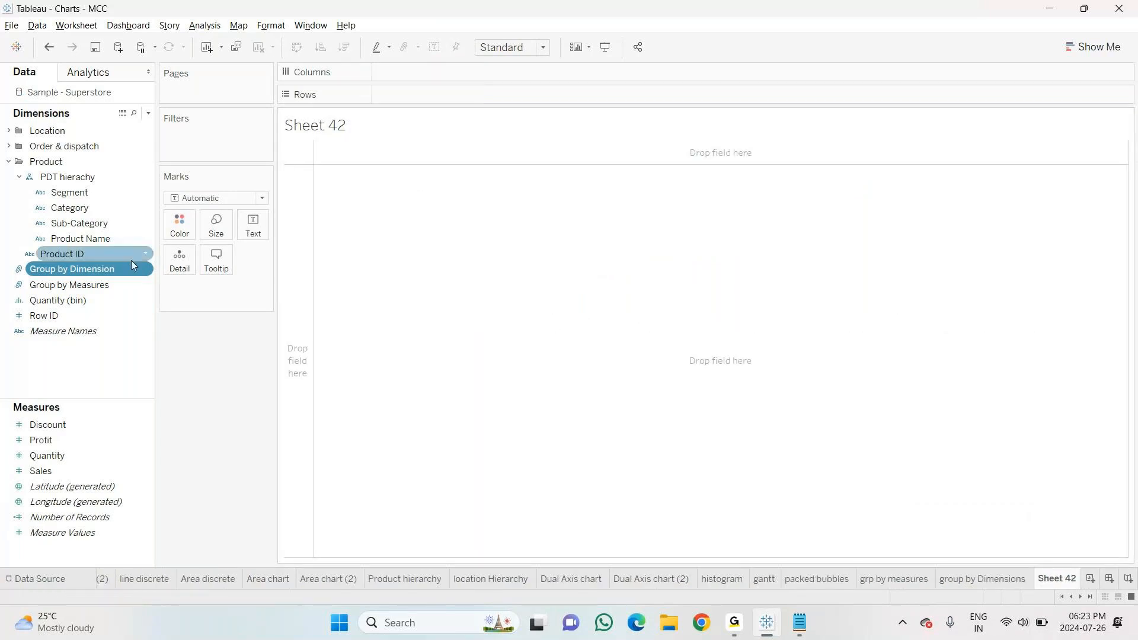
pyautogui.click(42, 474)
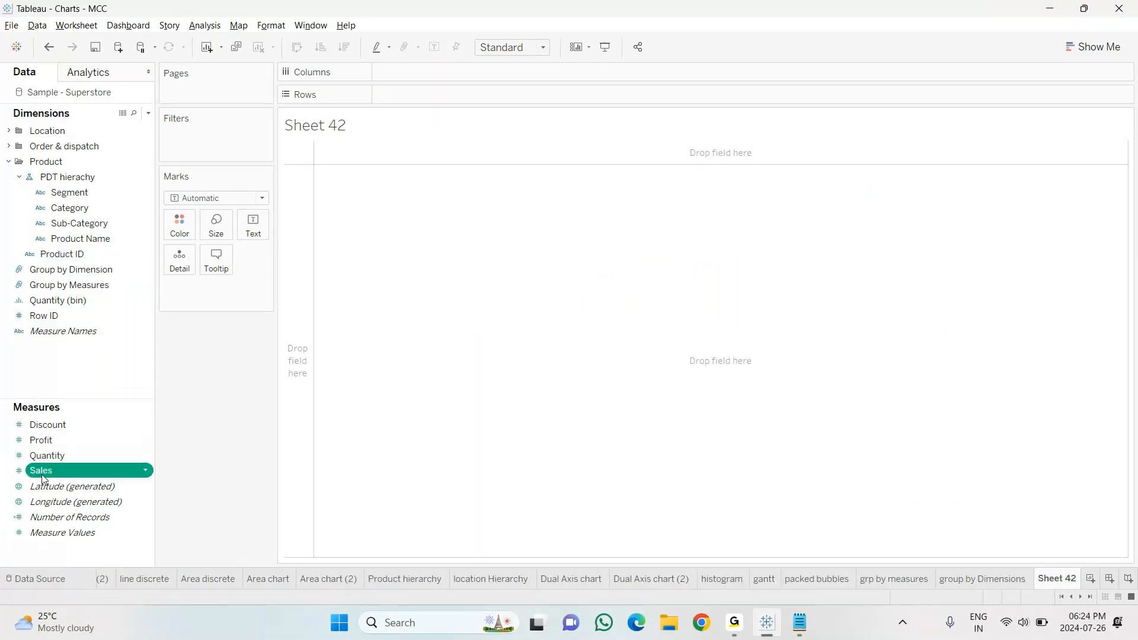
pyautogui.doubleClick(42, 473)
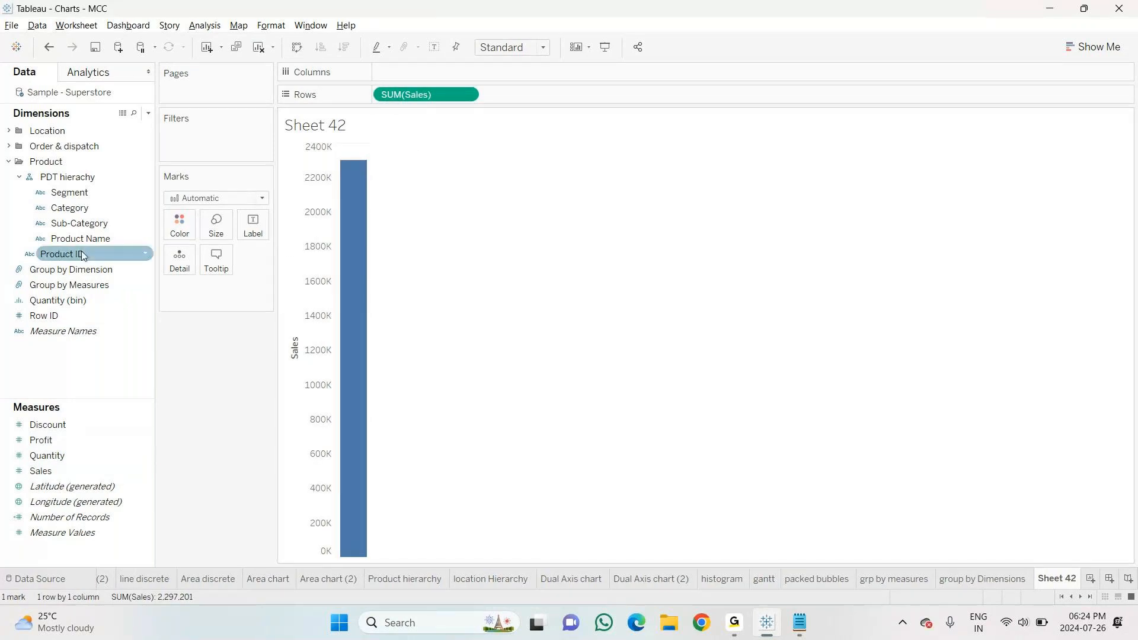
pyautogui.moveTo(69, 286); pyautogui.dragTo(439, 70)
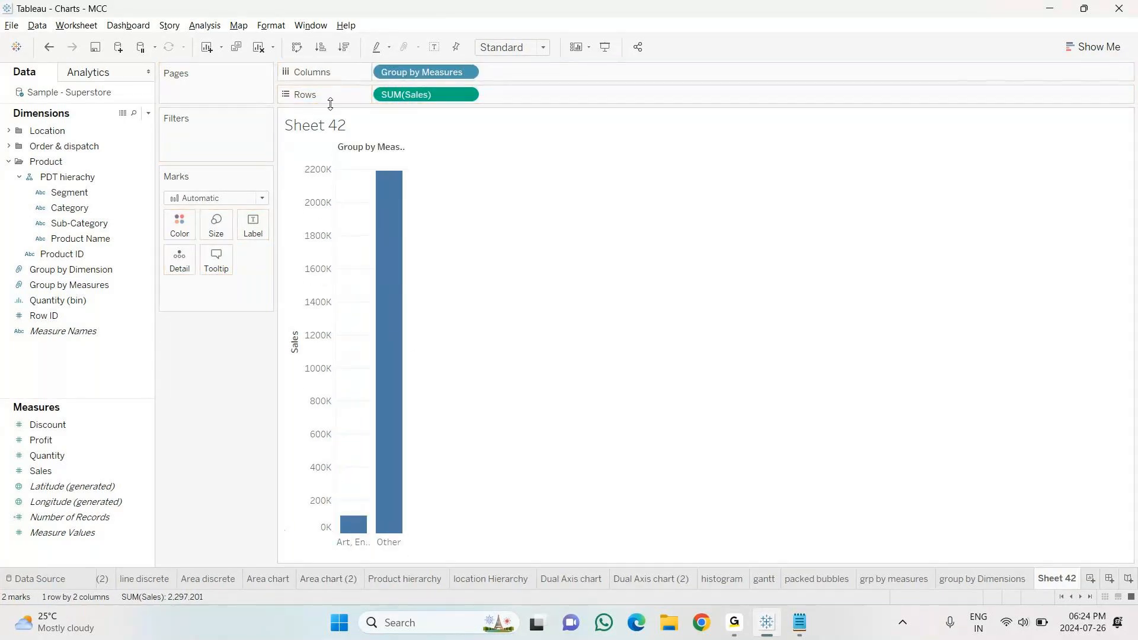
pyautogui.click(296, 47)
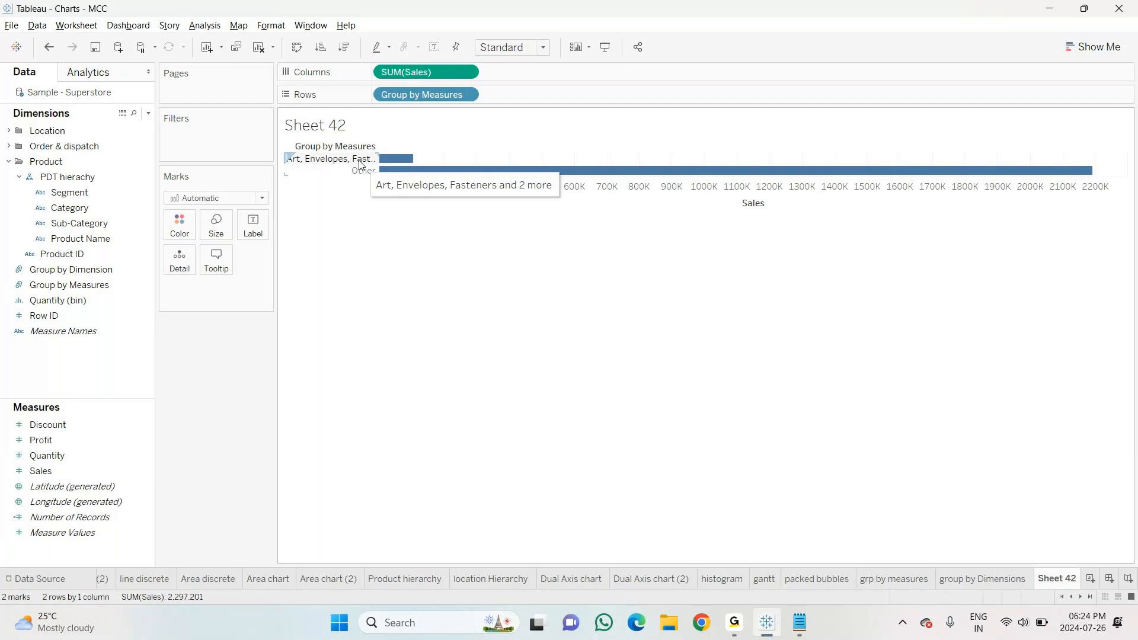
pyautogui.moveTo(419, 172)
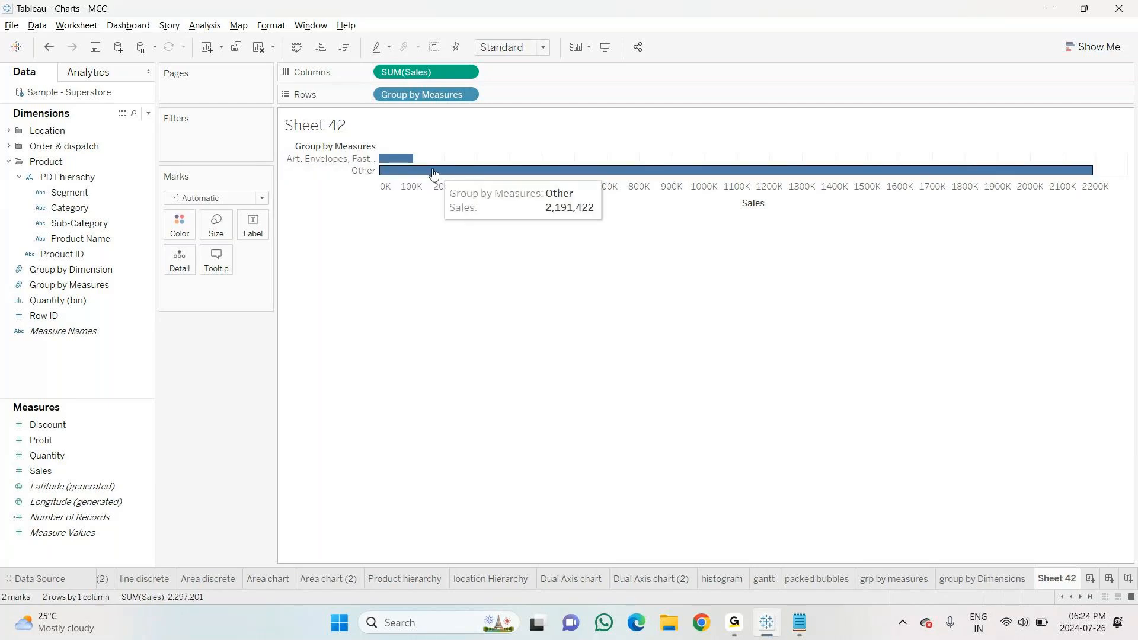
# Build a bar chart of Sales by Sub-Category on another new worksheet, sorted in descending order
pyautogui.click(1089, 578)
pyautogui.click(96, 224)
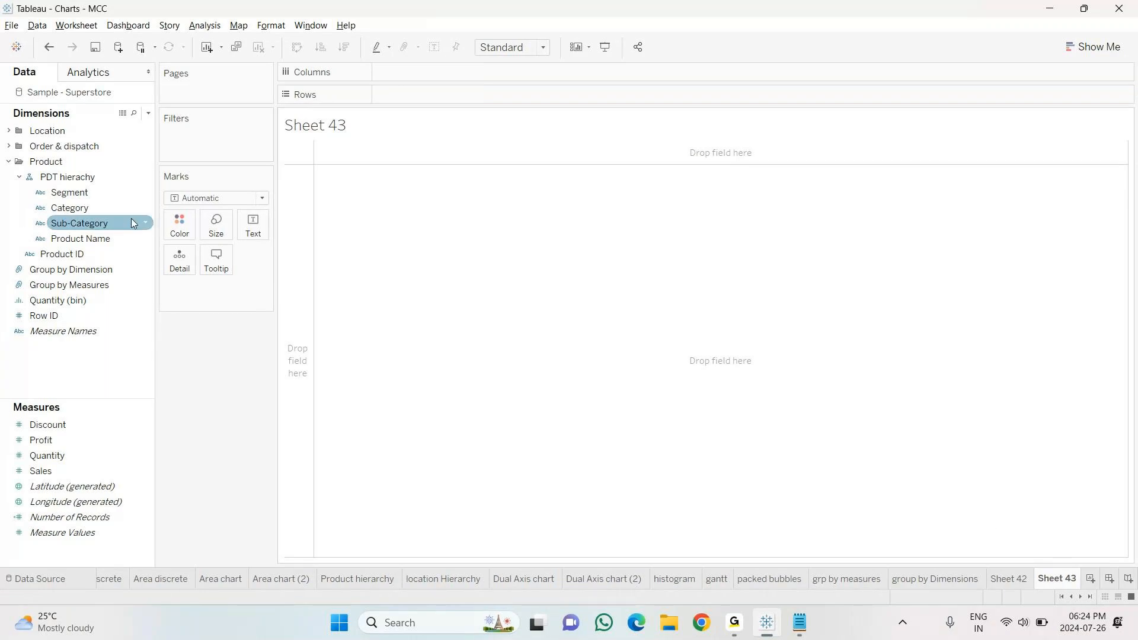
pyautogui.moveTo(96, 225); pyautogui.dragTo(438, 93)
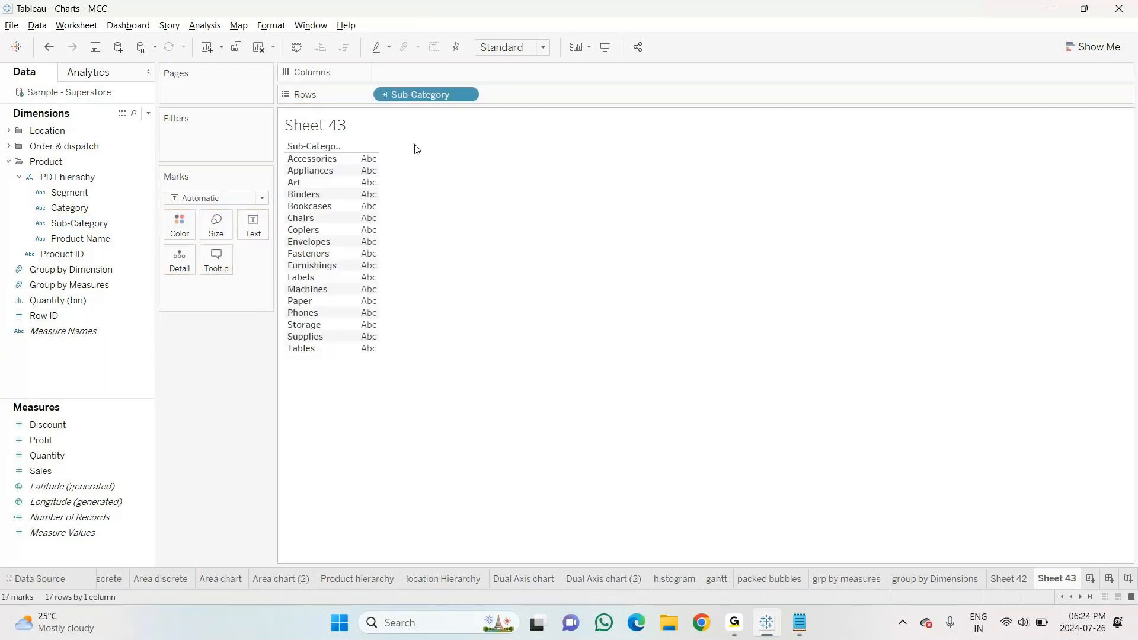
pyautogui.moveTo(41, 471); pyautogui.dragTo(404, 76)
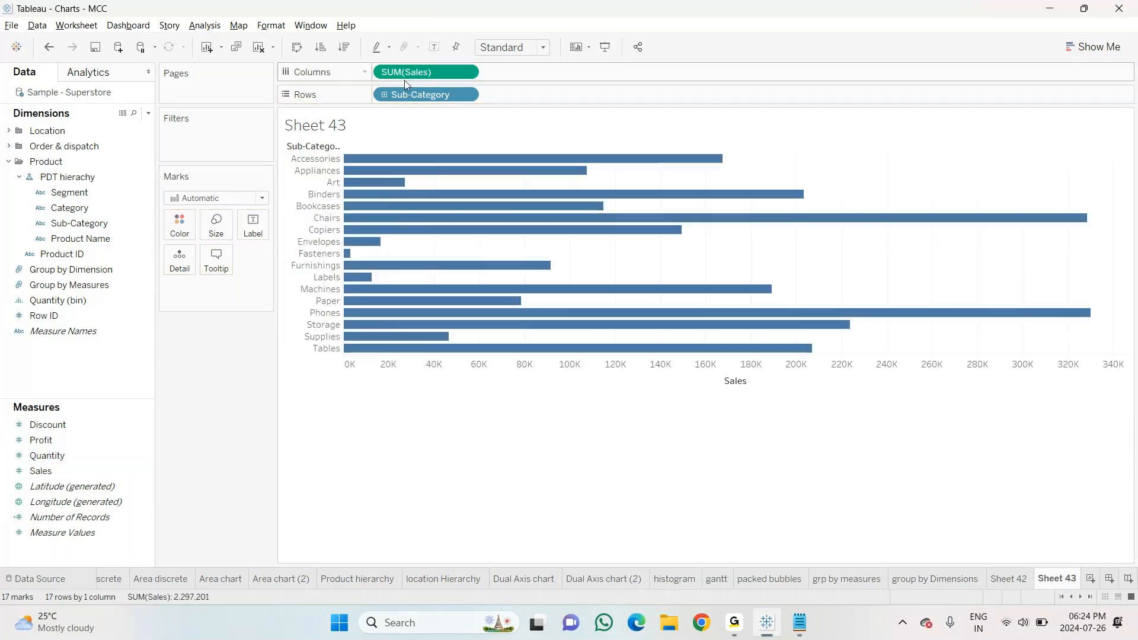
pyautogui.click(344, 48)
# Colour the Sub-Category bars on Sheet 43 by the Group by Measures field
pyautogui.click(53, 289)
pyautogui.click(78, 254)
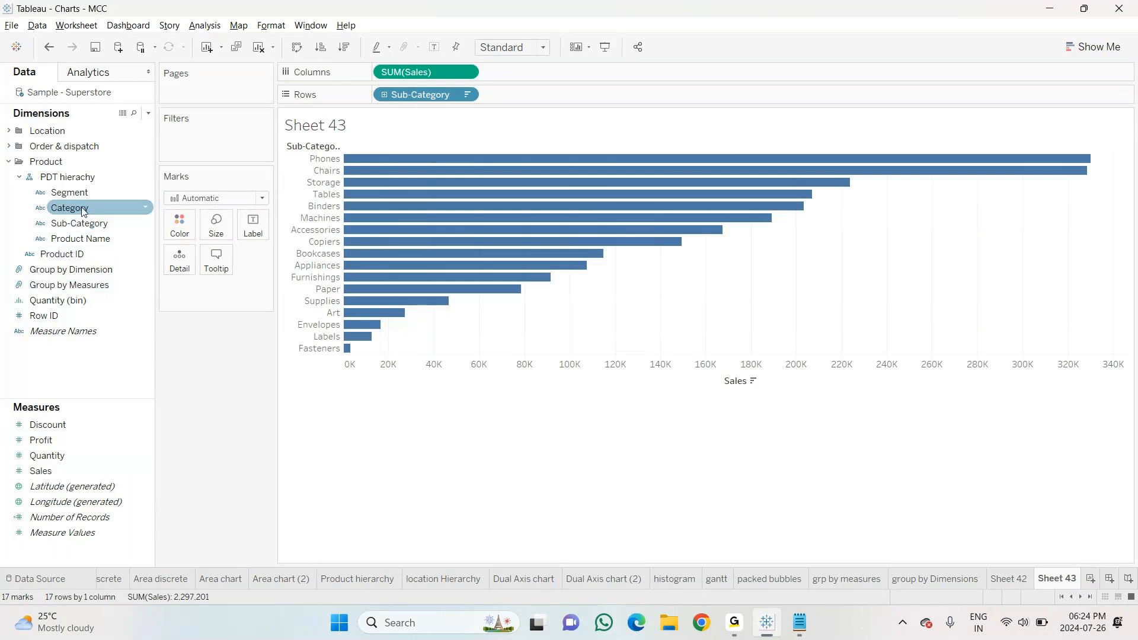
pyautogui.click(66, 287)
pyautogui.moveTo(66, 287); pyautogui.dragTo(180, 225)
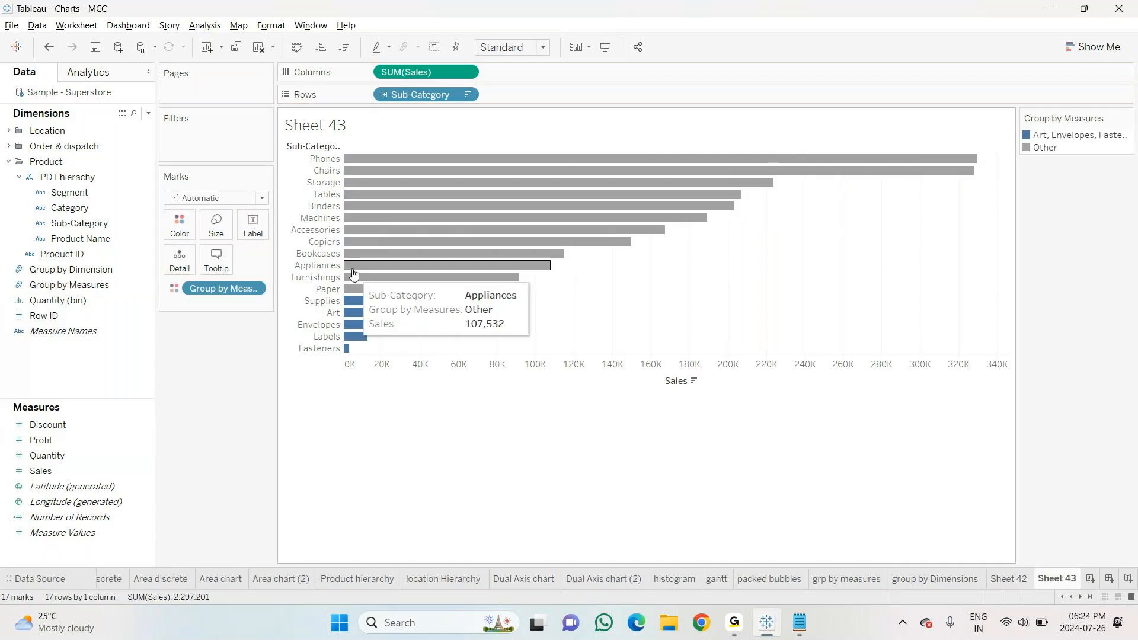
pyautogui.moveTo(363, 335)
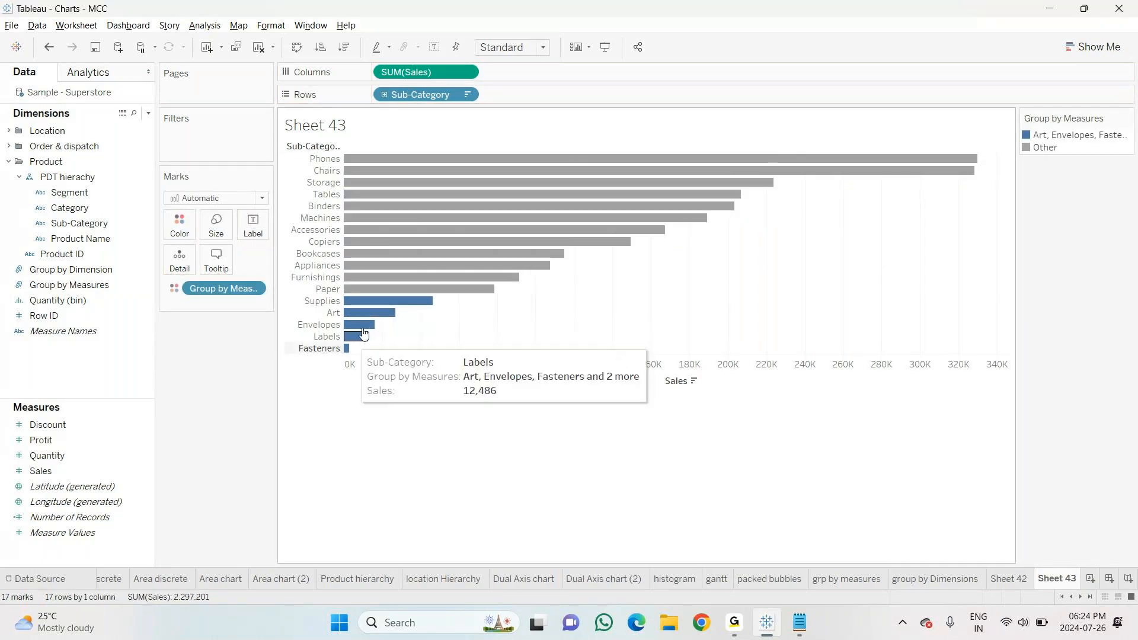
pyautogui.moveTo(479, 174)
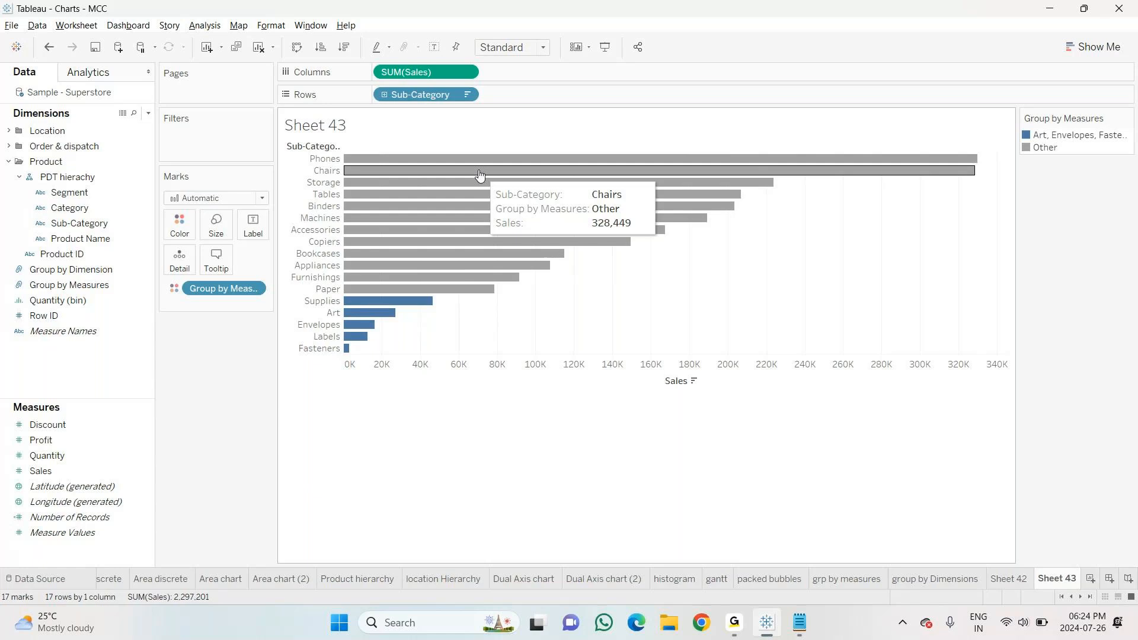
# Try colouring the bars by Sub-Category, and restore the colouring by Group by Measures
pyautogui.click(84, 226)
pyautogui.moveTo(84, 226); pyautogui.dragTo(180, 239)
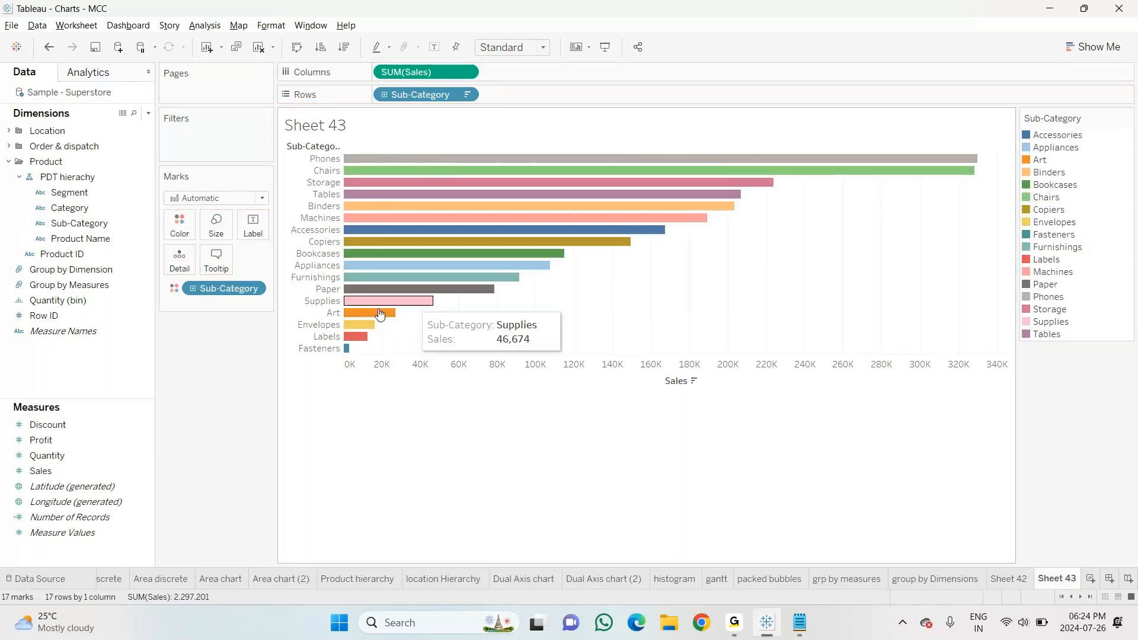
pyautogui.moveTo(224, 288); pyautogui.dragTo(229, 382)
pyautogui.moveTo(70, 281); pyautogui.dragTo(170, 226)
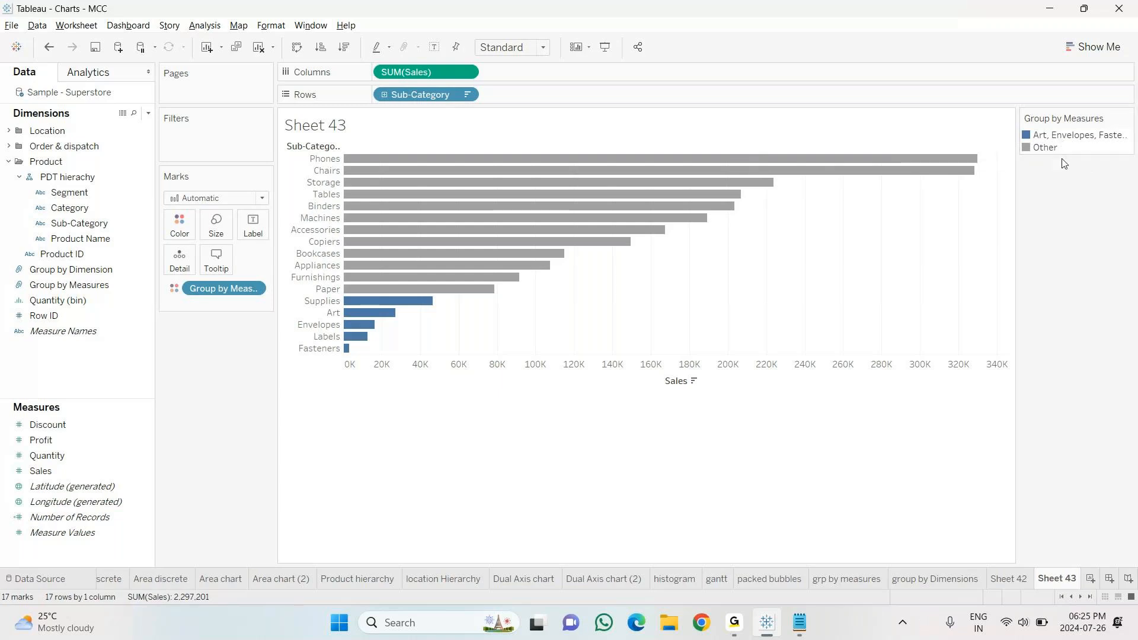
# Compare the two group bars on Sheet 42 with the individually coloured Sub-Category bars on Sheet 43
pyautogui.click(1010, 580)
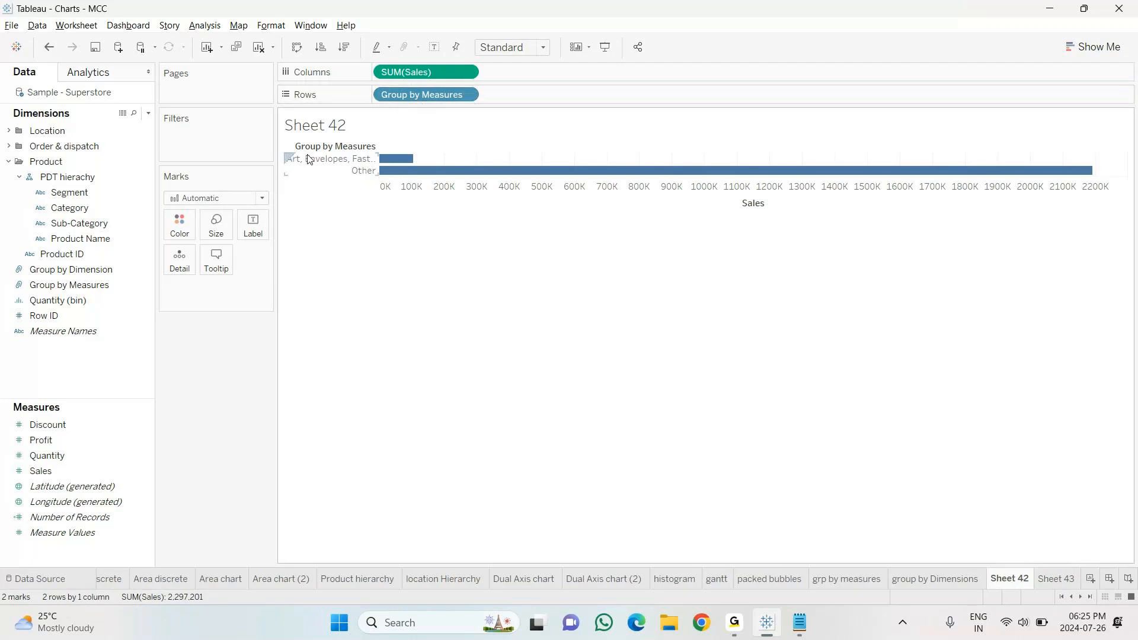
pyautogui.moveTo(401, 164)
pyautogui.moveTo(579, 177)
pyautogui.click(1054, 579)
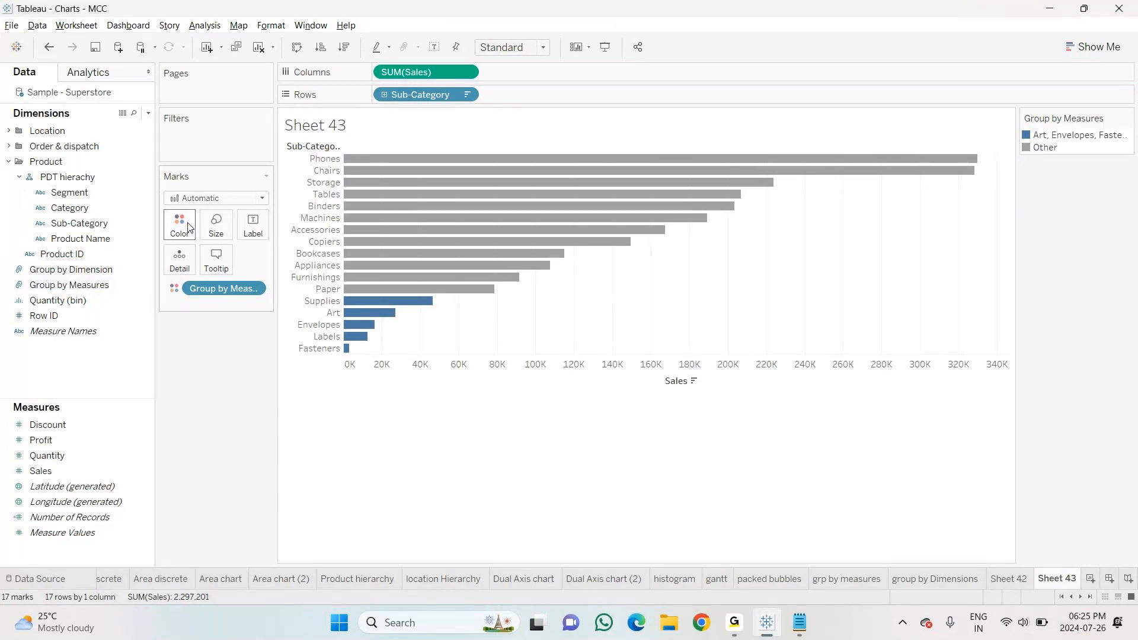
pyautogui.moveTo(526, 176)
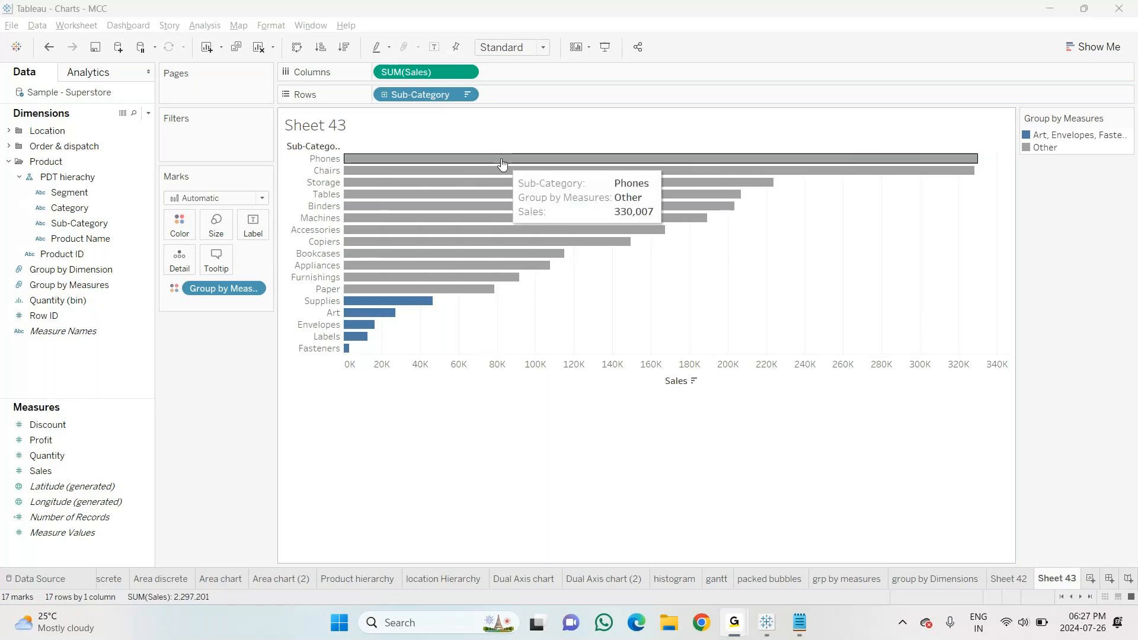
pyautogui.click(447, 418)
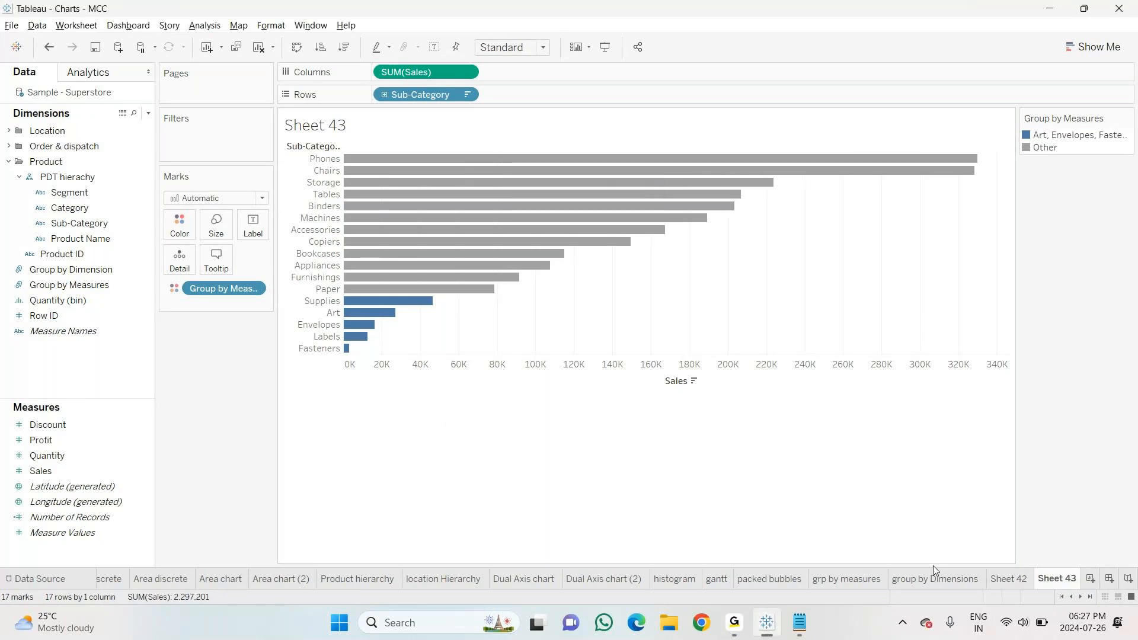
# Build a bar chart of Sales by Sub-Category on a new worksheet, sorted in descending order
pyautogui.click(1090, 579)
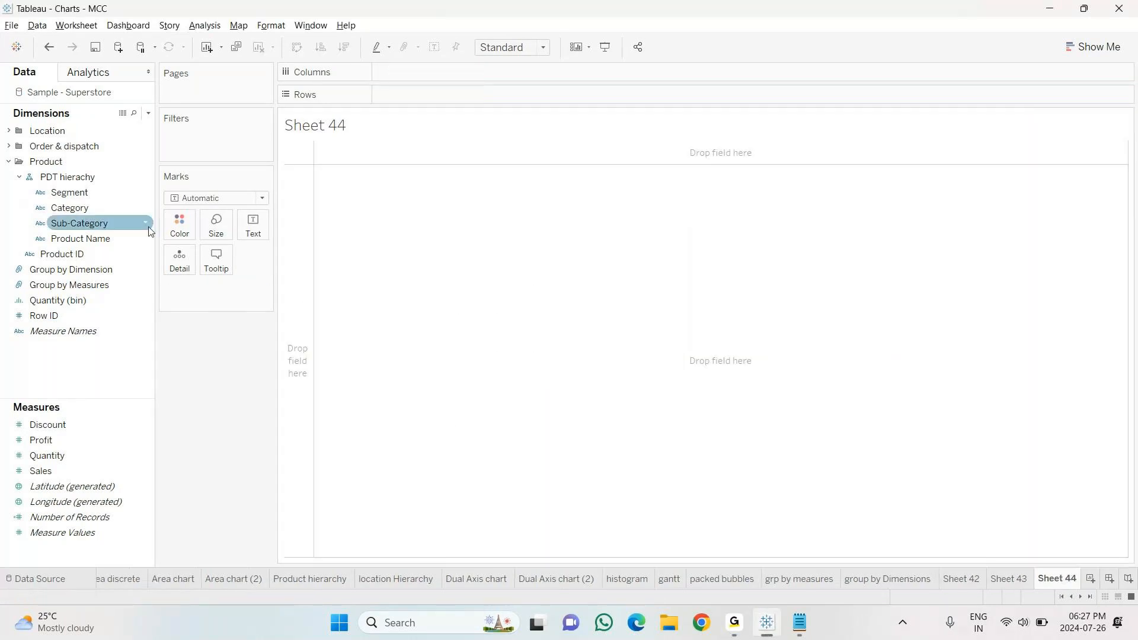
pyautogui.click(74, 285)
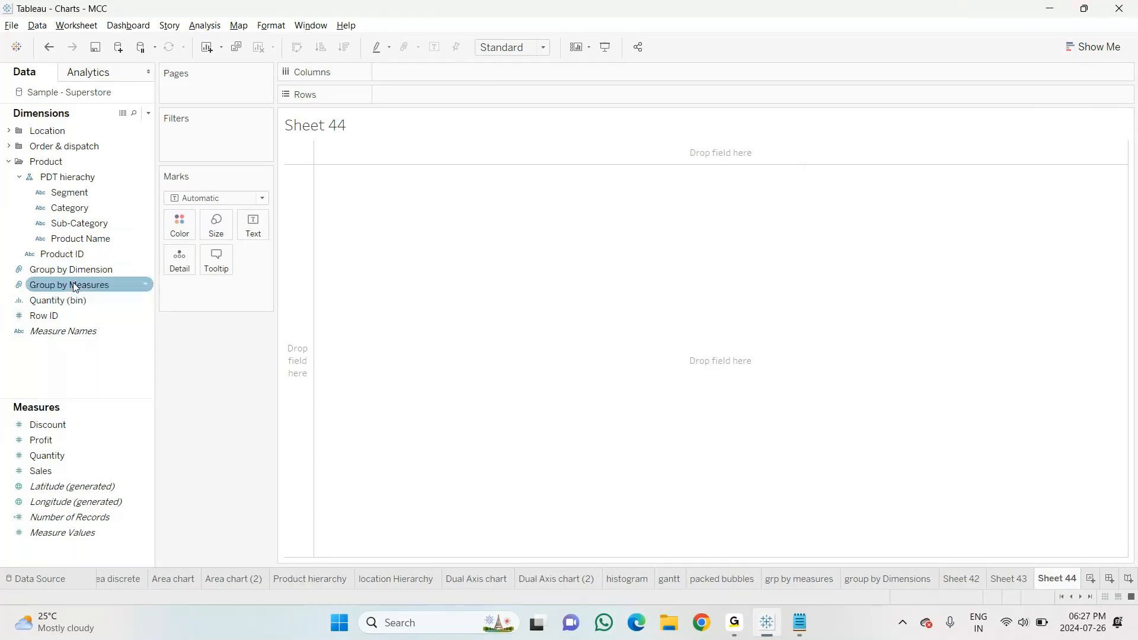
pyautogui.moveTo(41, 471)
pyautogui.mouseDown()
pyautogui.moveTo(315, 329)
pyautogui.moveTo(407, 108)
pyautogui.moveTo(399, 75)
pyautogui.mouseUp()
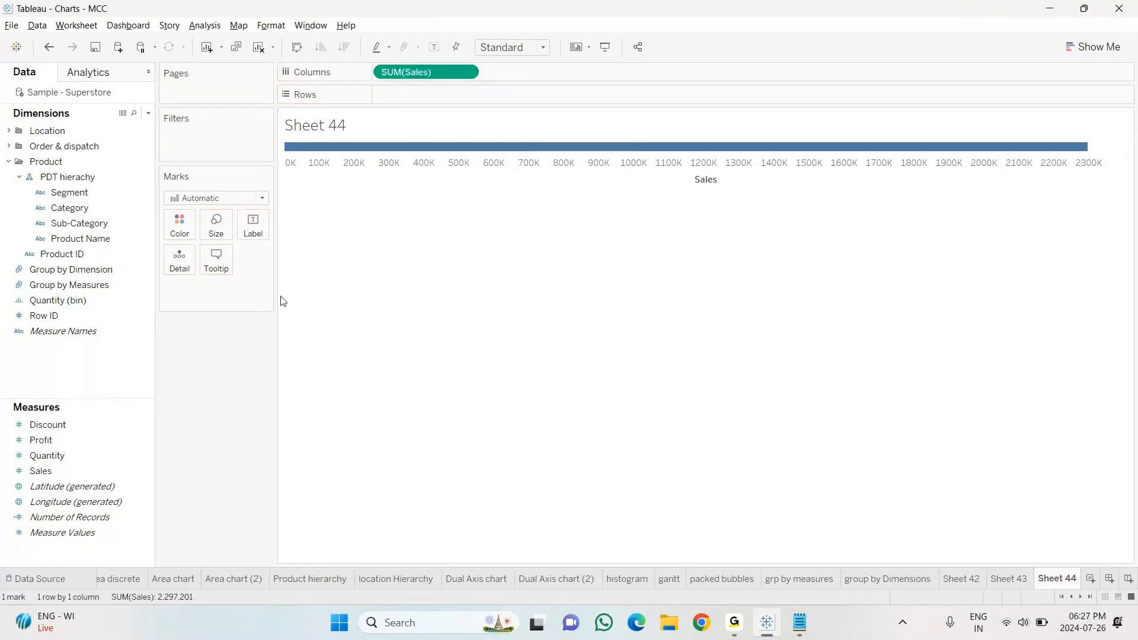
pyautogui.moveTo(77, 223); pyautogui.dragTo(391, 97)
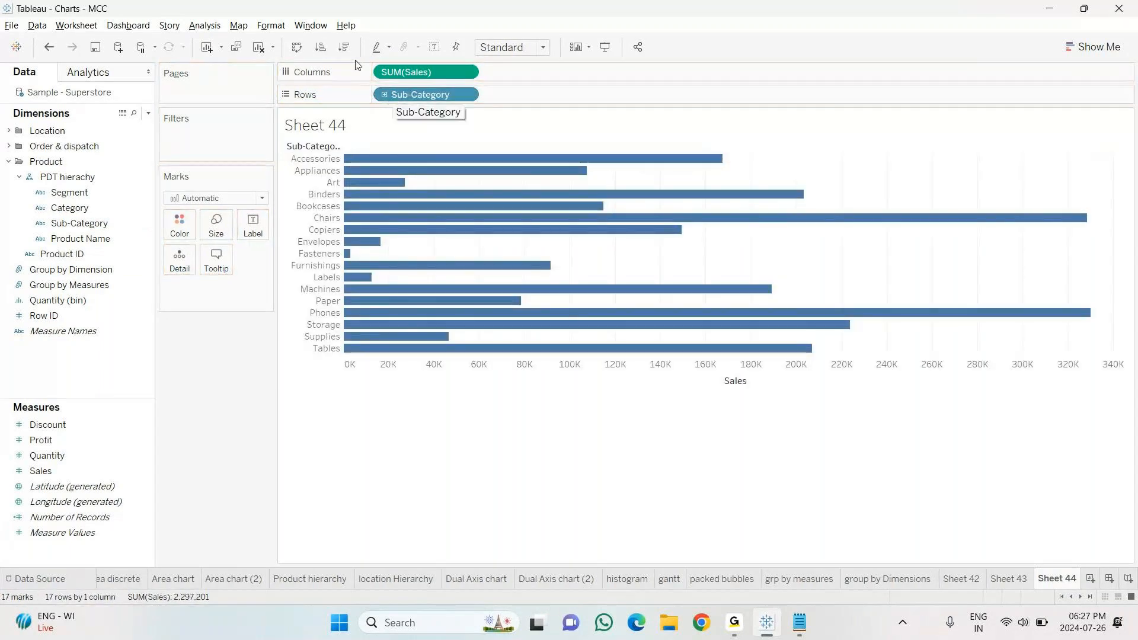
pyautogui.click(345, 48)
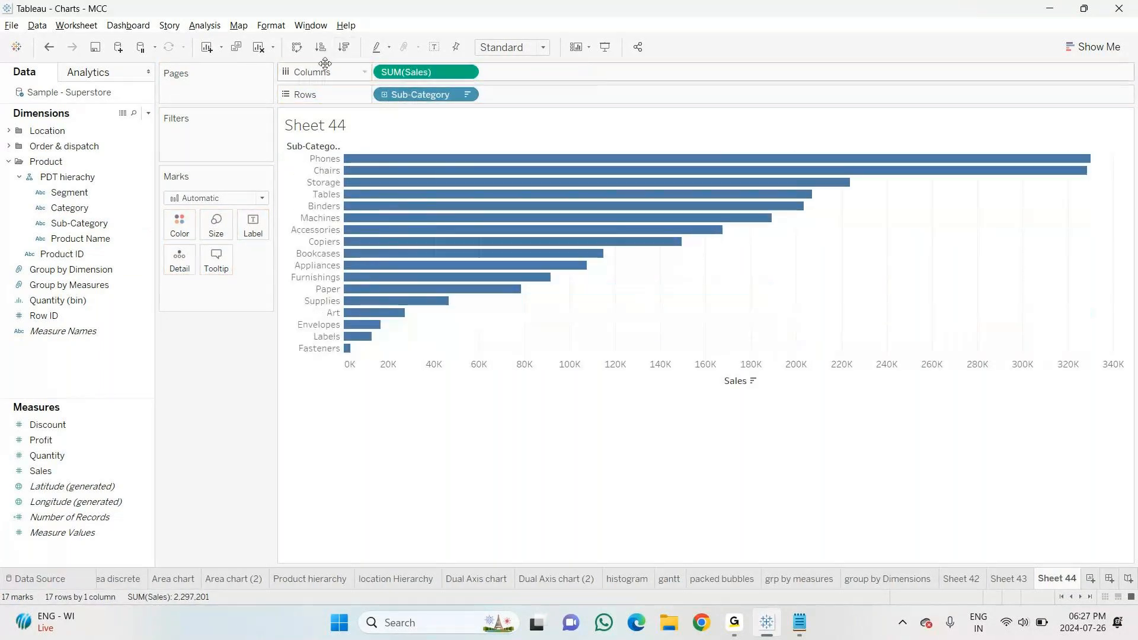
# Colour the Sub-Category bars on Sheet 44 by the Group by Dimension field
pyautogui.click(57, 275)
pyautogui.moveTo(60, 273); pyautogui.dragTo(172, 223)
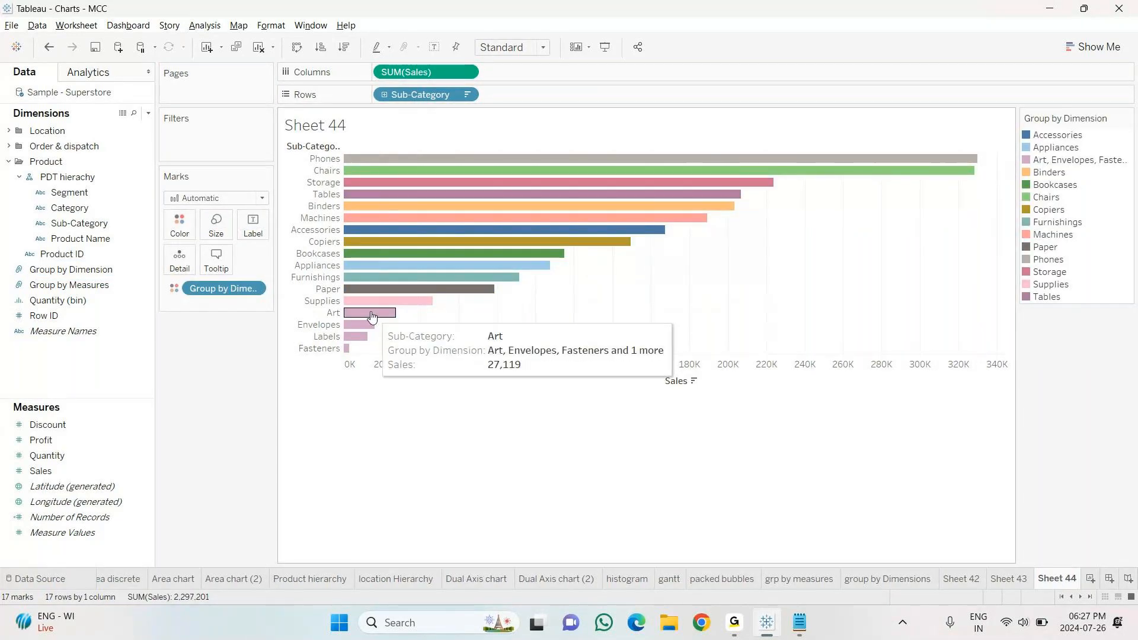
pyautogui.moveTo(362, 319)
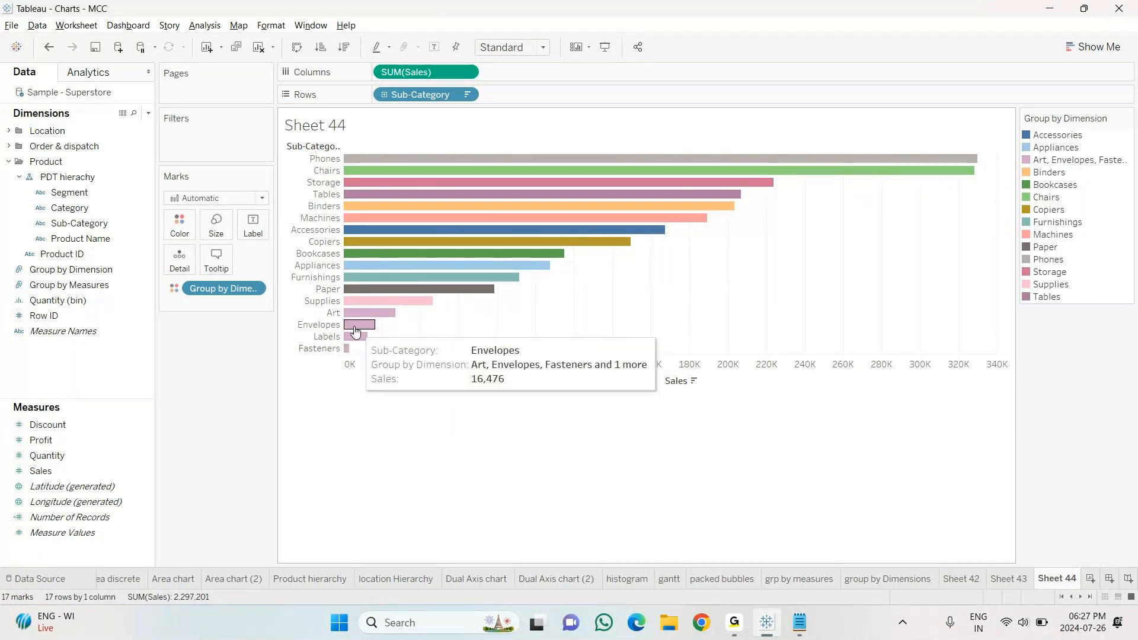
pyautogui.moveTo(465, 194)
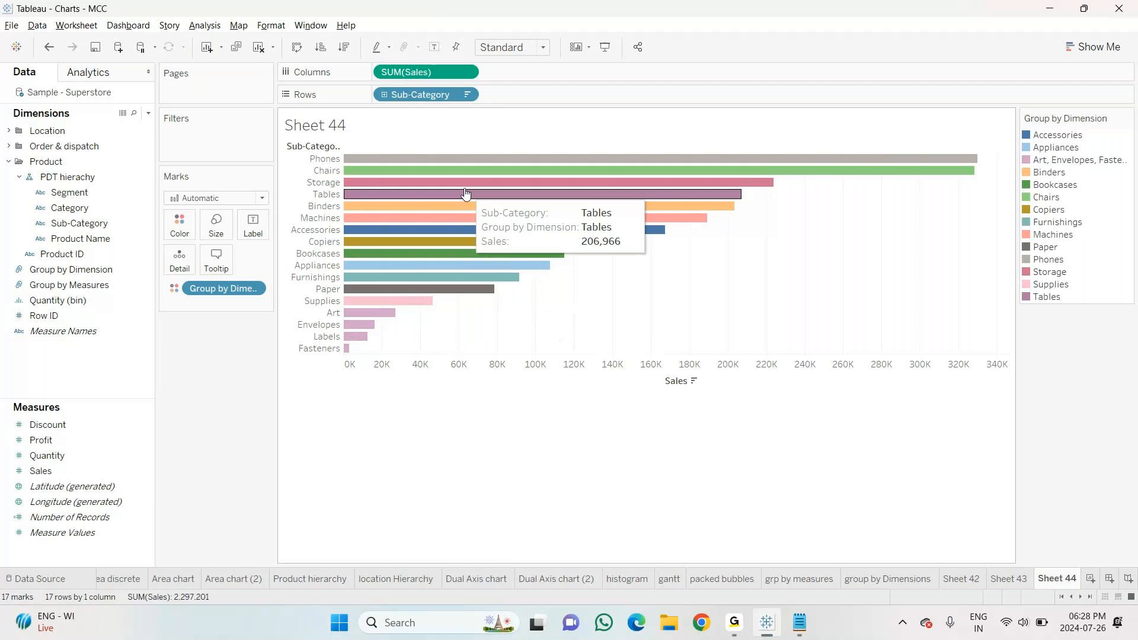
pyautogui.moveTo(427, 307)
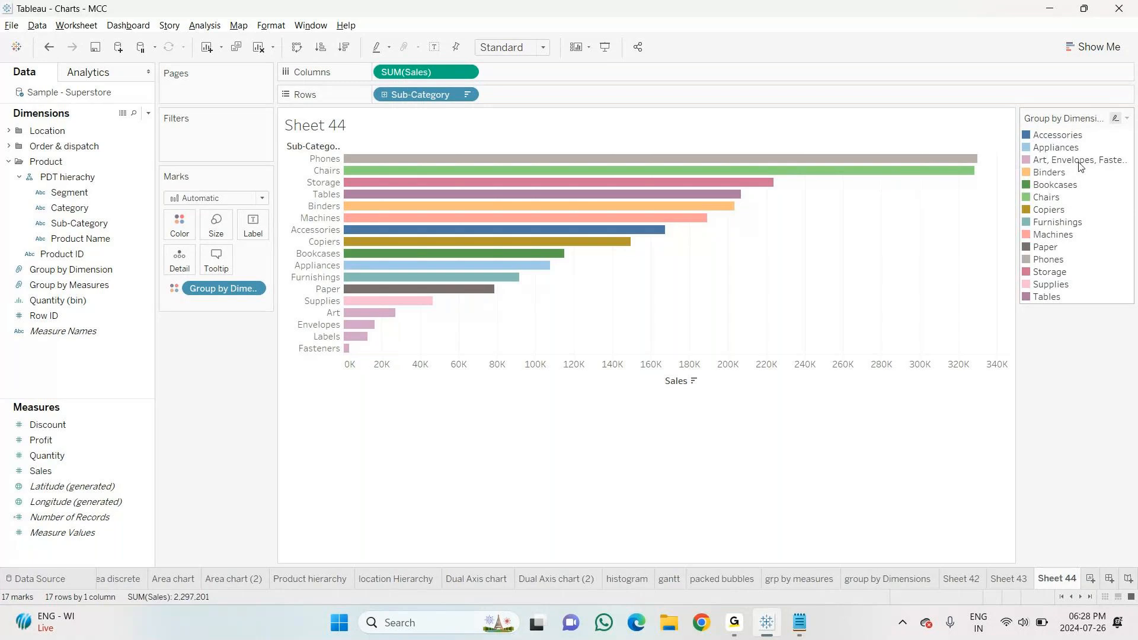
pyautogui.moveTo(472, 214)
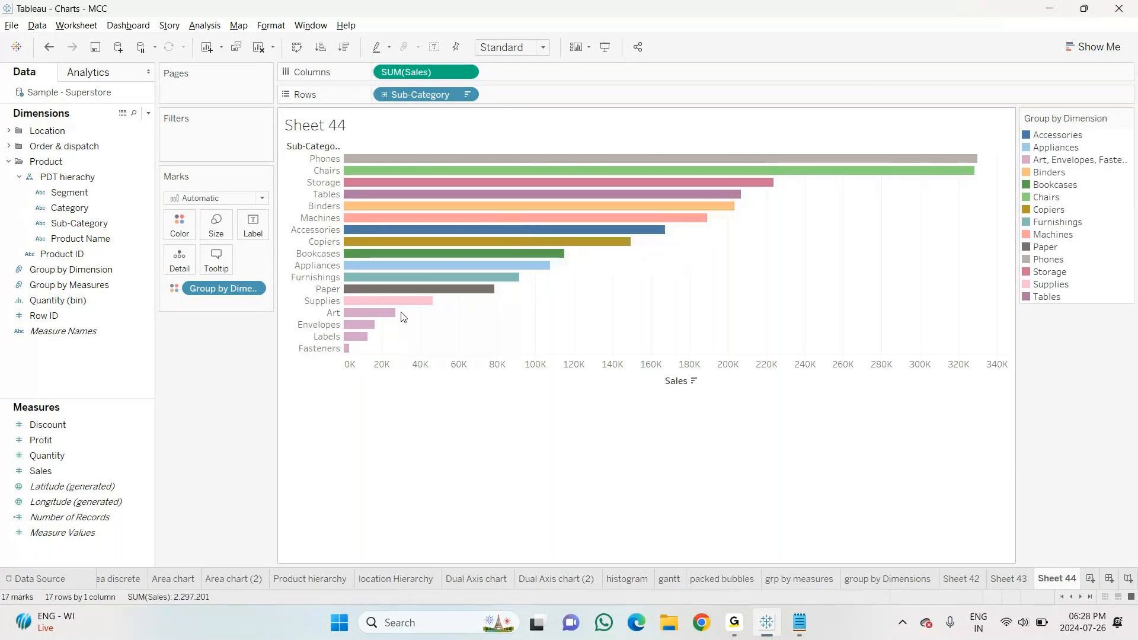
pyautogui.moveTo(446, 285)
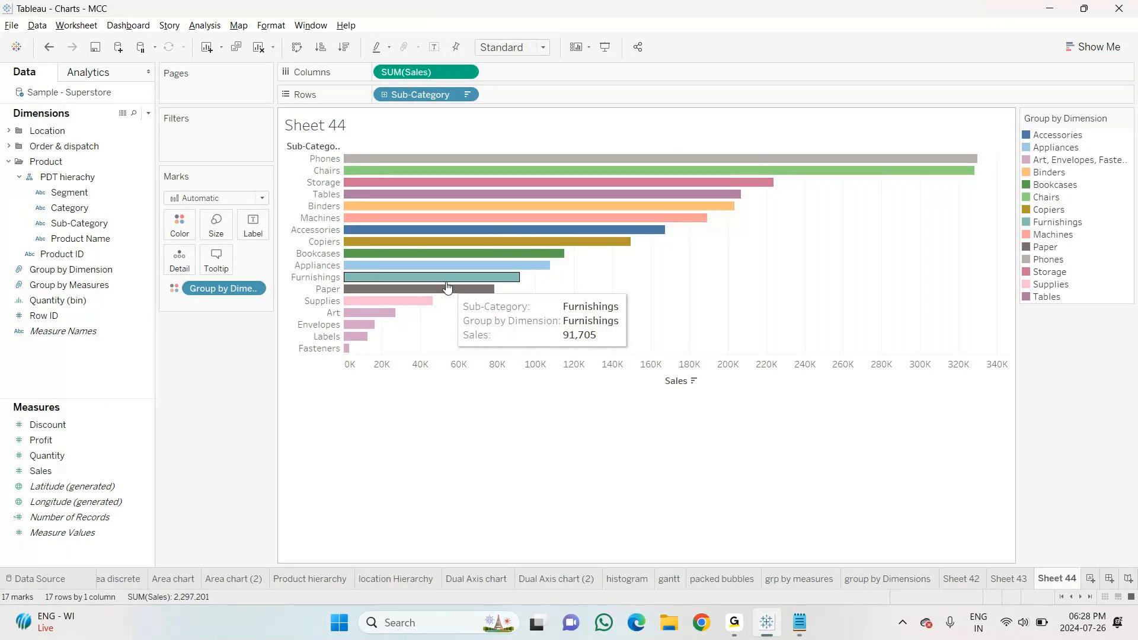
pyautogui.moveTo(349, 354)
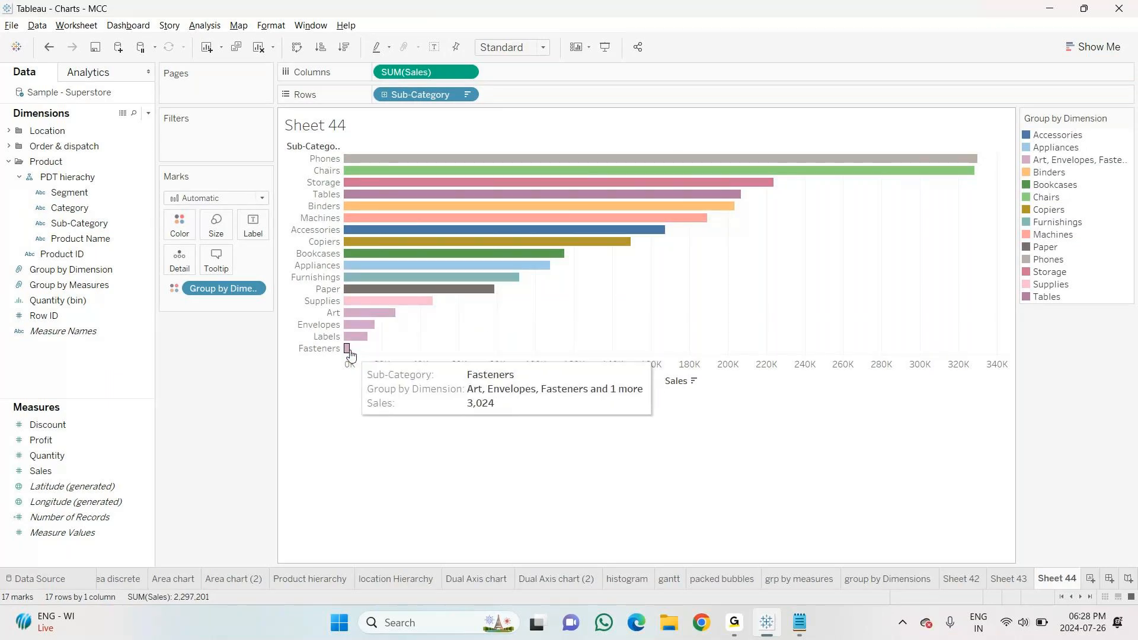
# Build a bar chart of Sales by Group by Dimension on another new worksheet, sorted in descending order
pyautogui.click(1089, 578)
pyautogui.click(76, 193)
pyautogui.click(84, 224)
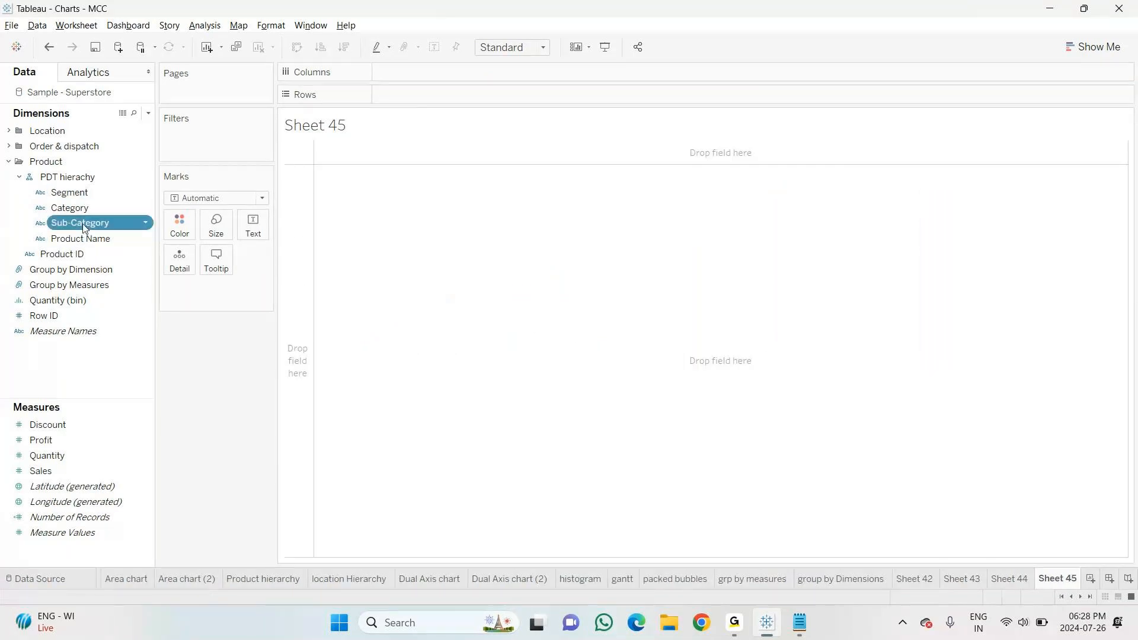
pyautogui.moveTo(40, 470); pyautogui.dragTo(403, 79)
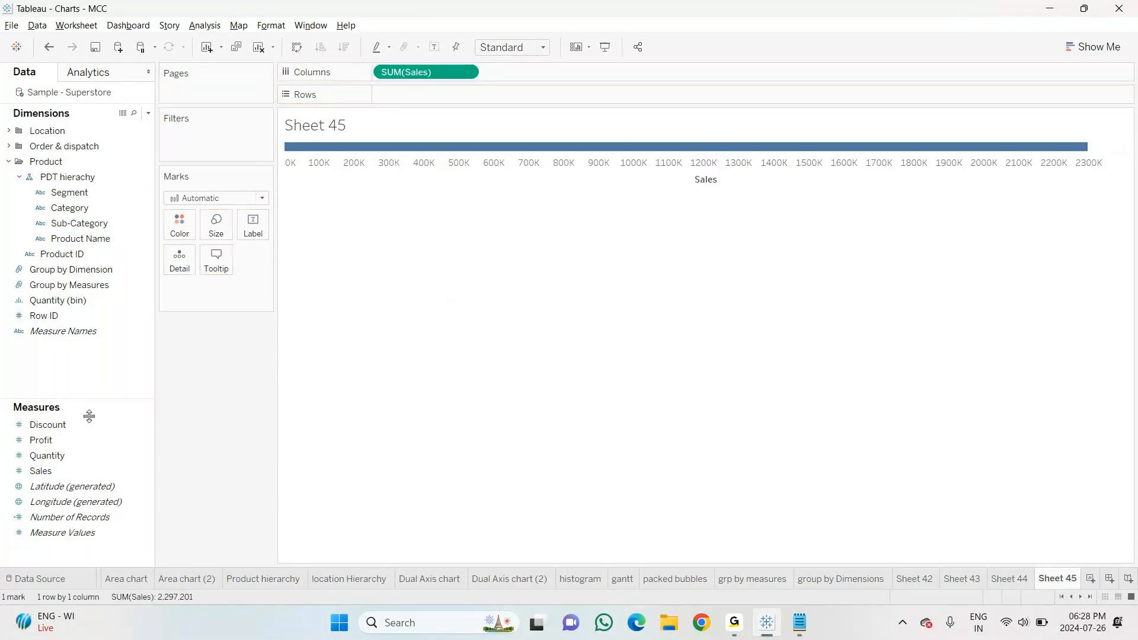
pyautogui.moveTo(85, 269); pyautogui.dragTo(436, 98)
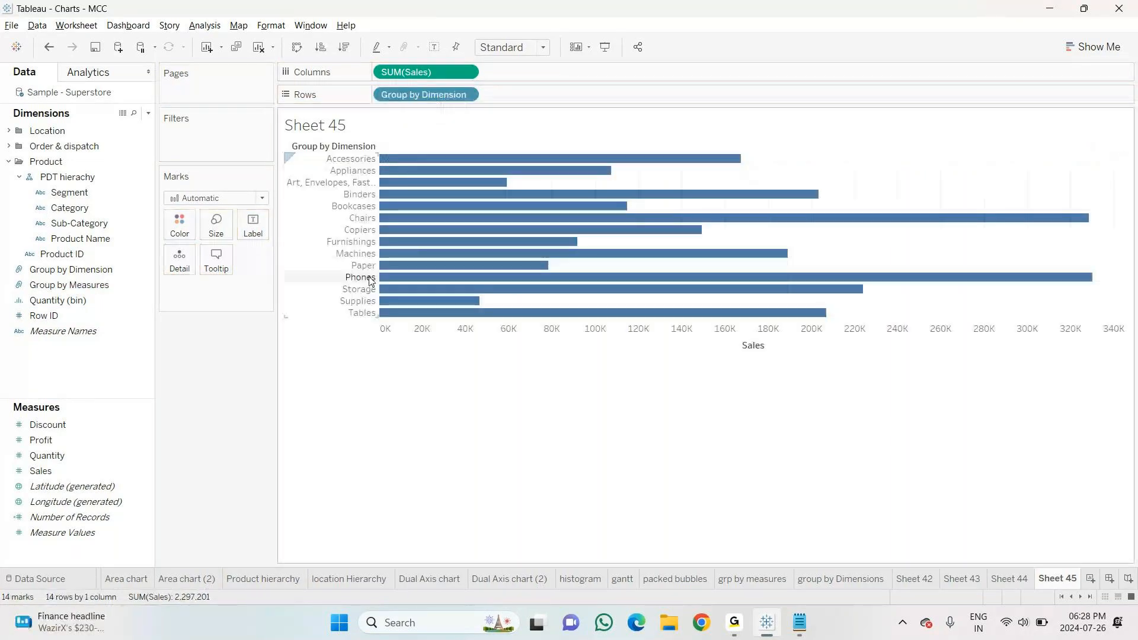
pyautogui.click(325, 183)
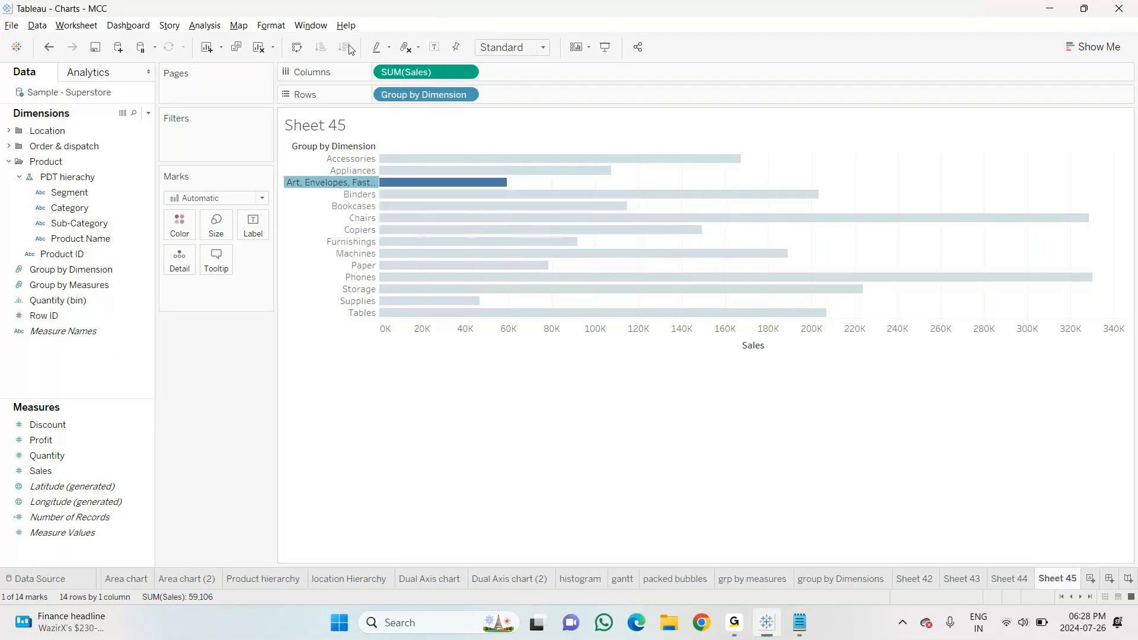
pyautogui.click(303, 253)
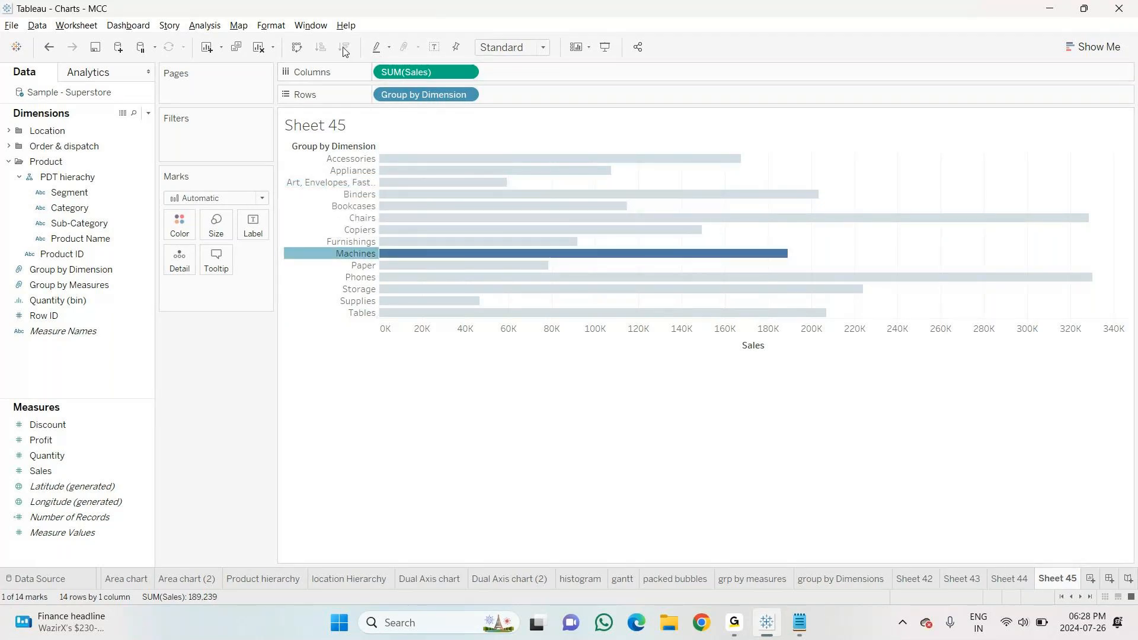
pyautogui.click(463, 144)
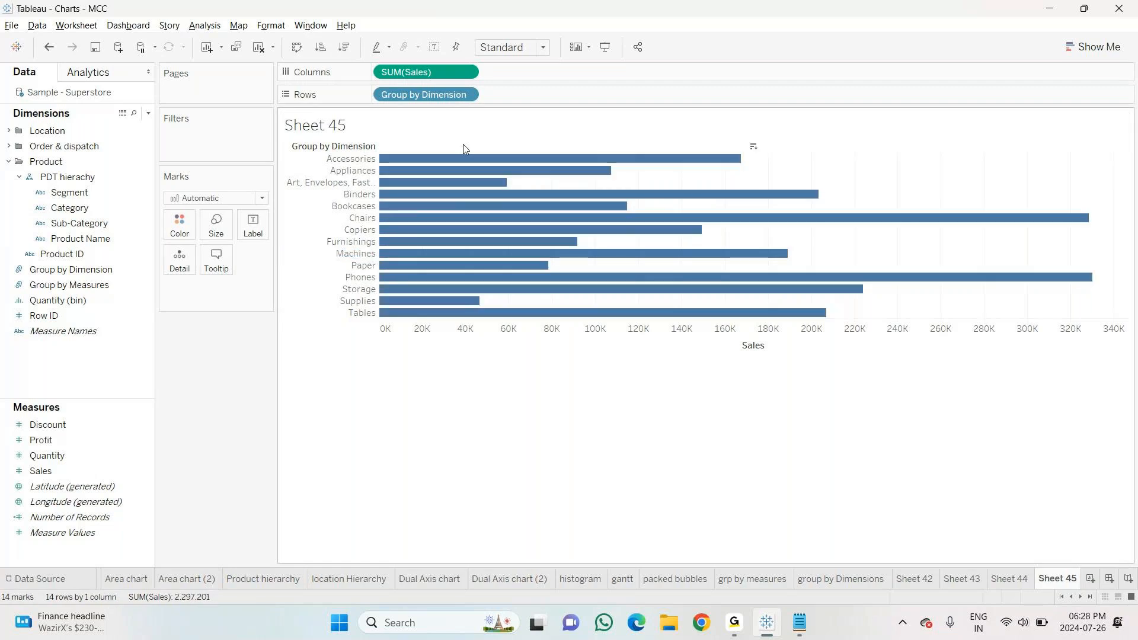
pyautogui.click(342, 48)
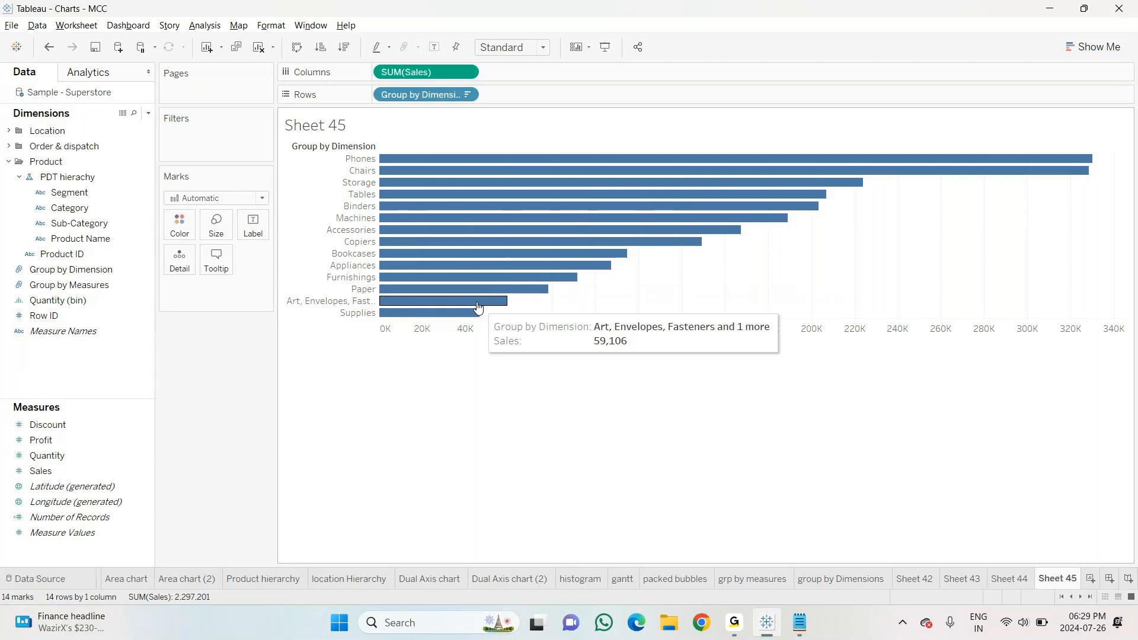
# Compare the Sub-Category bars coloured by group on Sheet 44 with the combined group bar on Sheet 45
pyautogui.click(1001, 577)
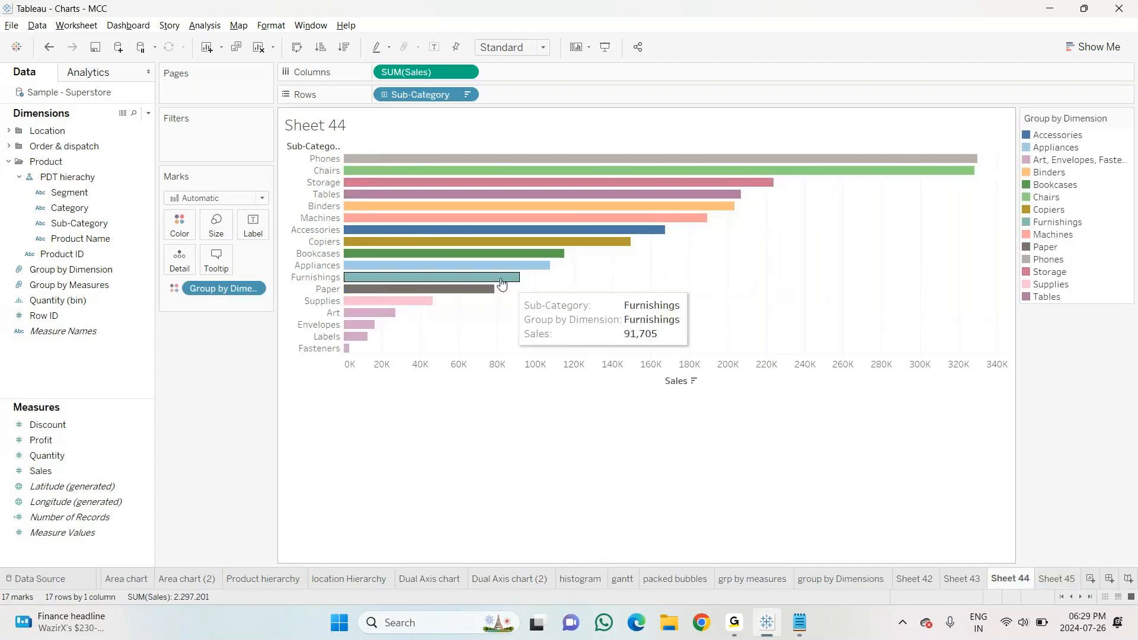
pyautogui.click(99, 272)
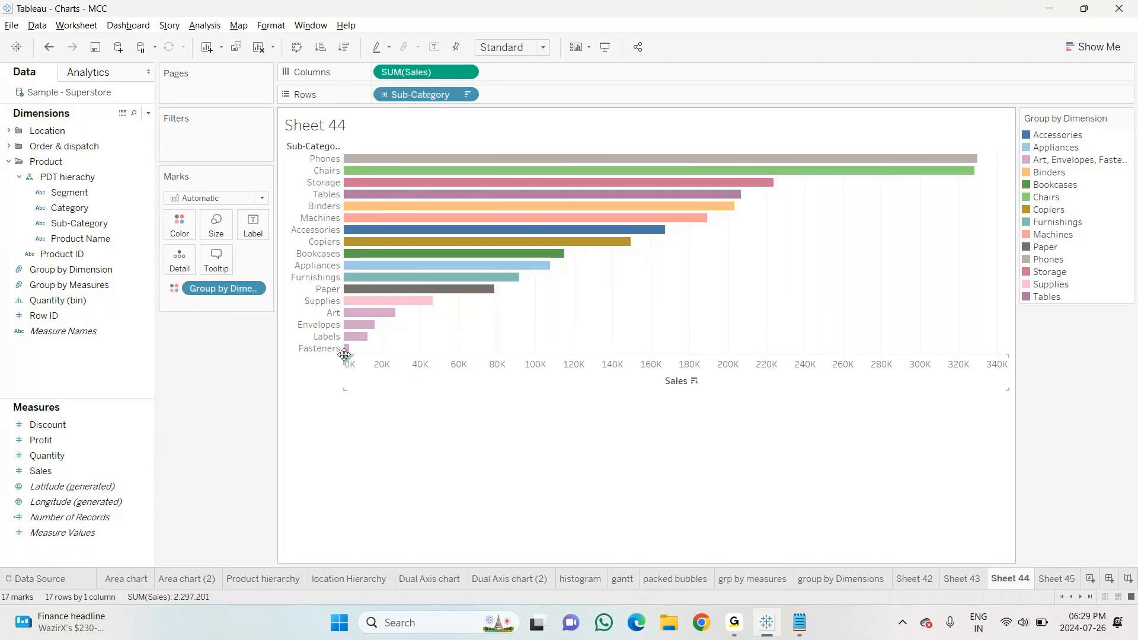
pyautogui.click(1057, 579)
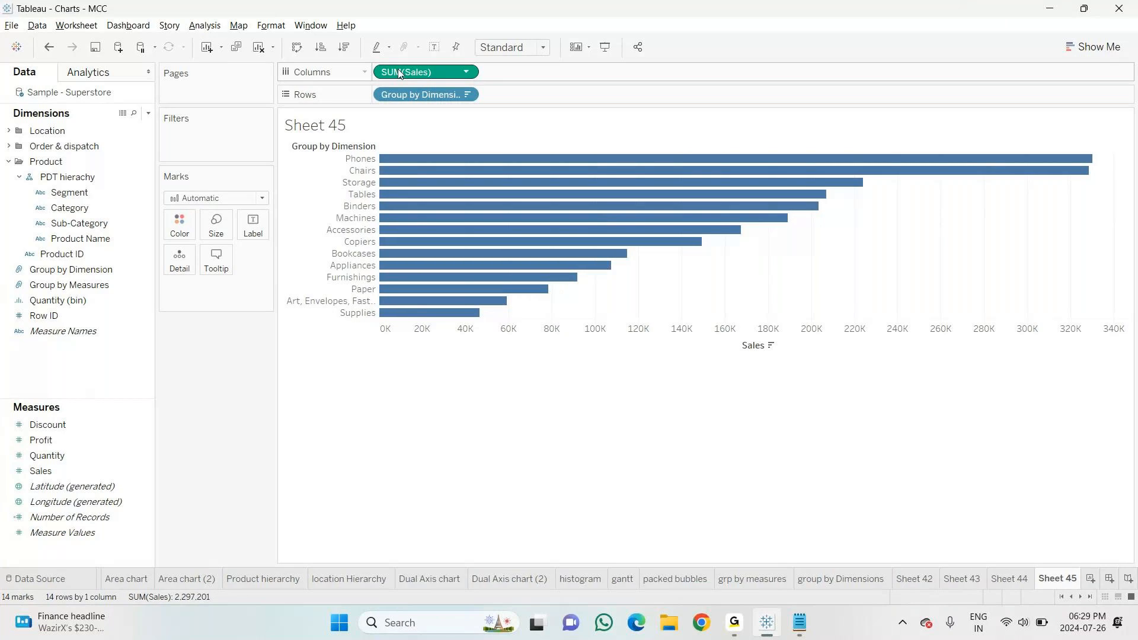
pyautogui.moveTo(442, 306)
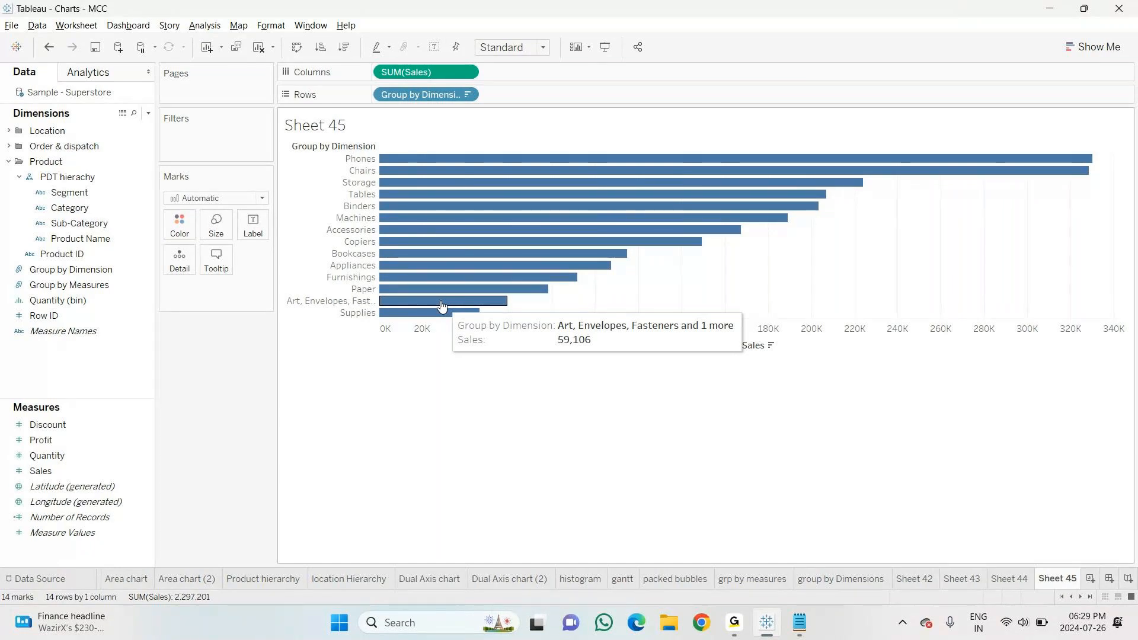
pyautogui.moveTo(734, 628)
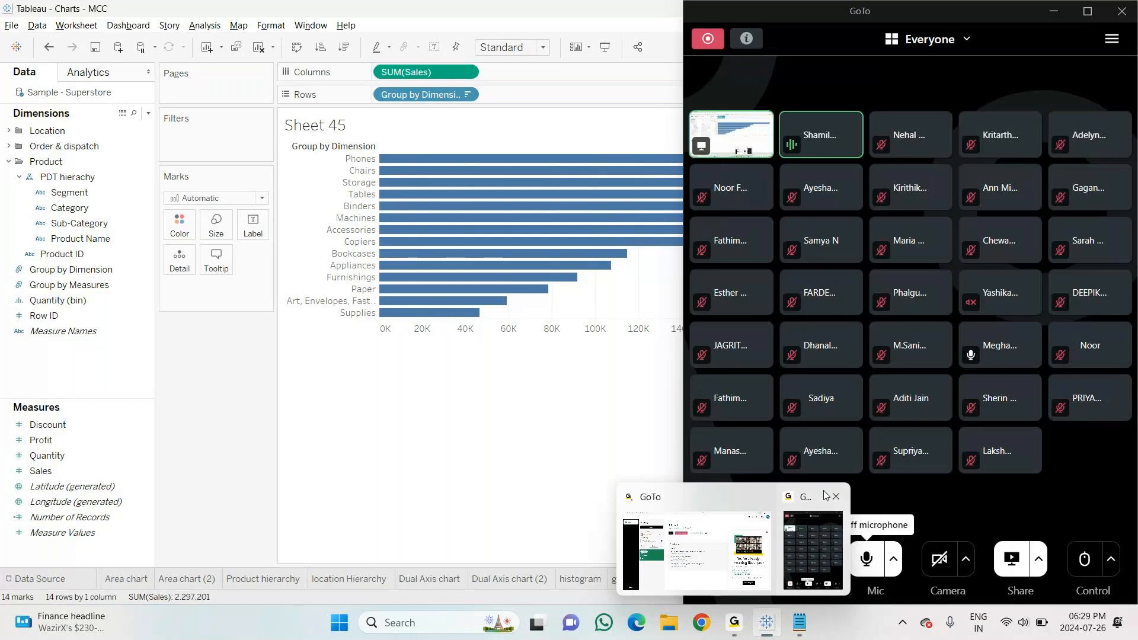
pyautogui.click(823, 494)
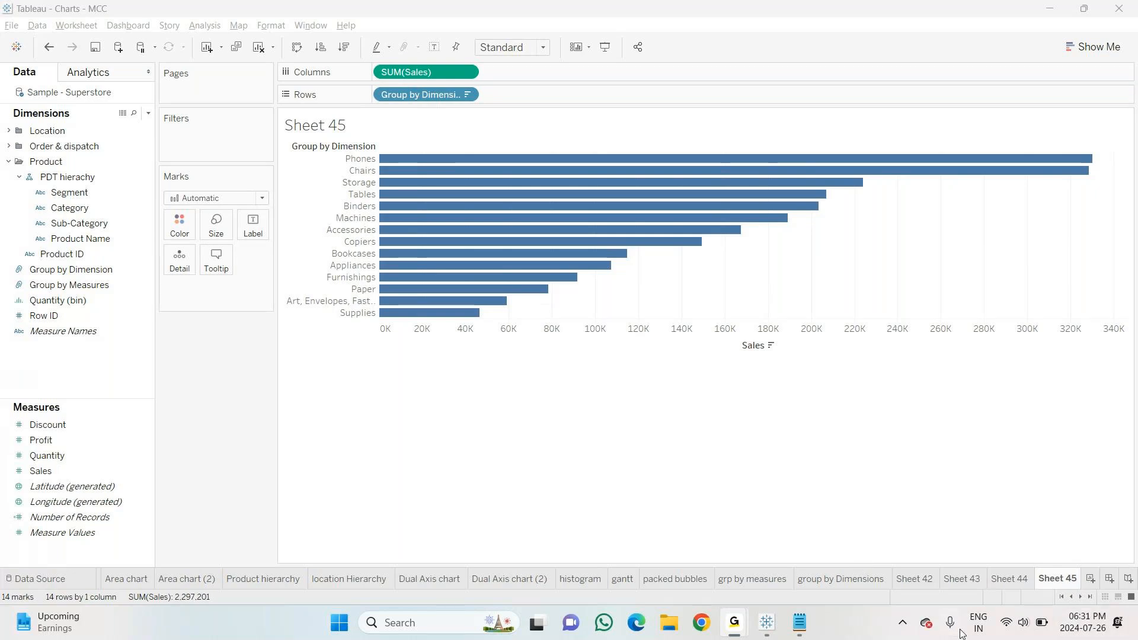
# Switch to the Notepad notes, complete the first list item as "Groups by Measures" and add "2. groups by Dimension" below it
pyautogui.click(801, 626)
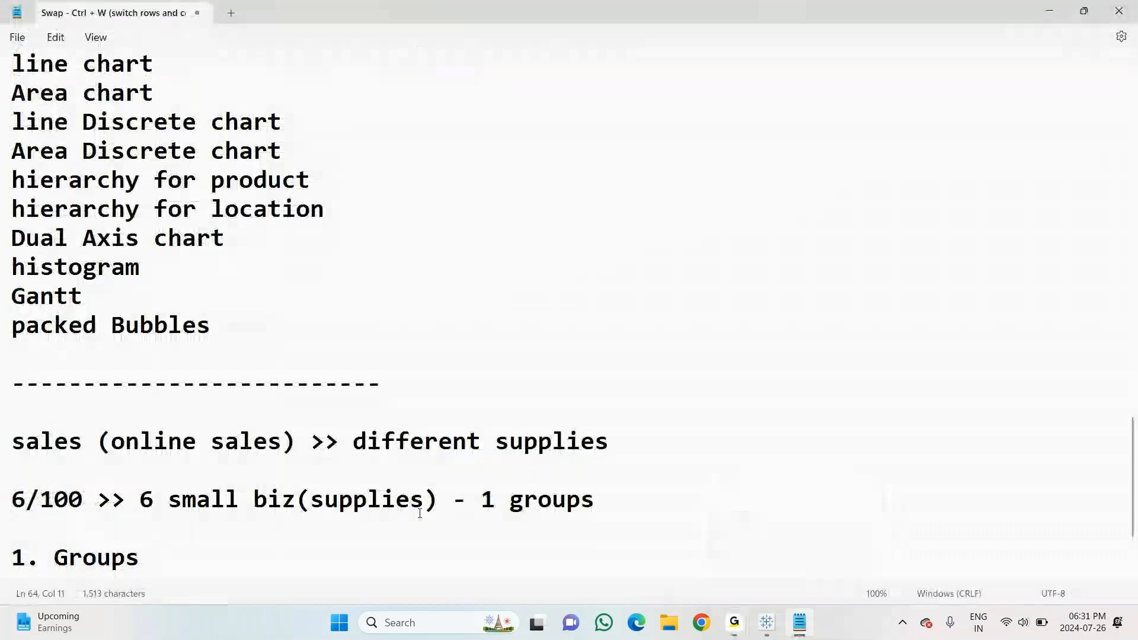
pyautogui.write('by Measure')
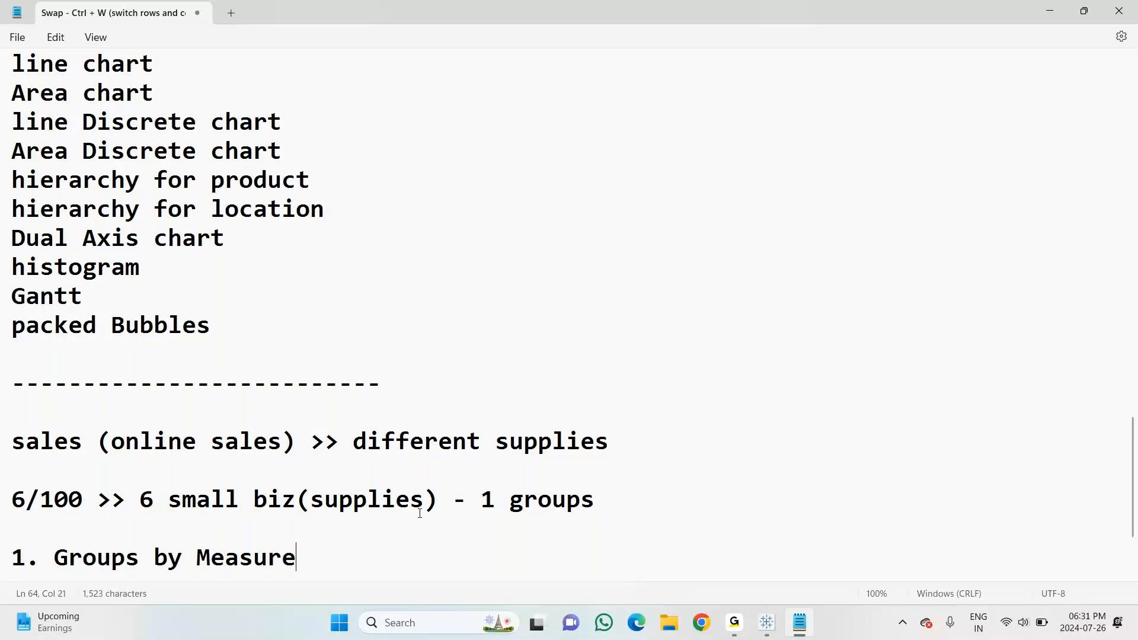
pyautogui.write('s')
pyautogui.press('Return')
pyautogui.write('2. ')
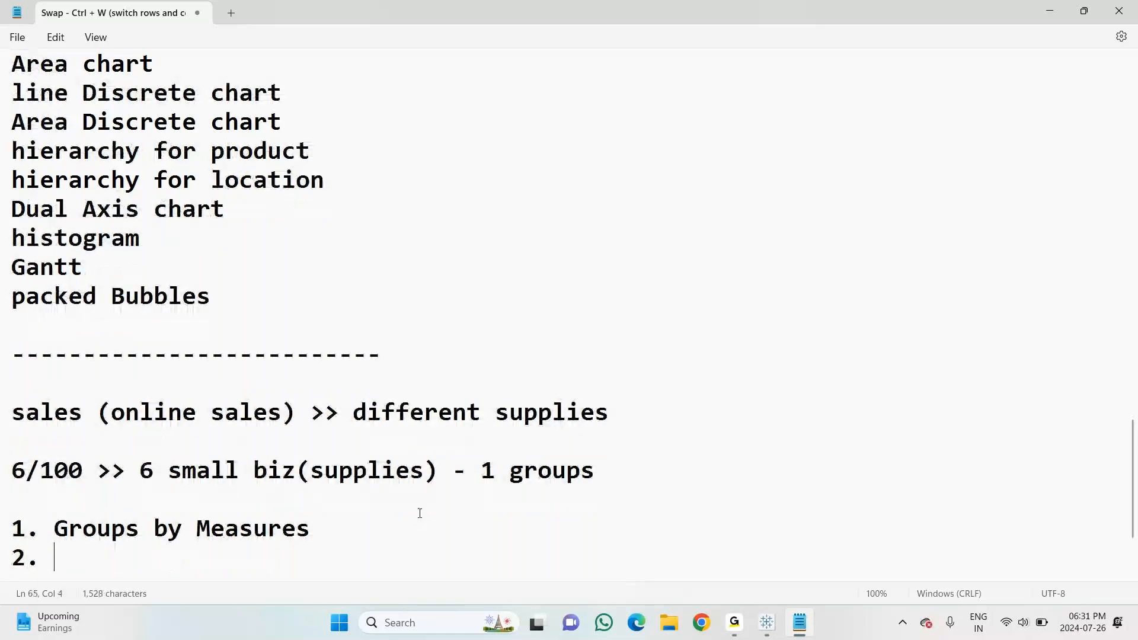
pyautogui.write('groups by D')
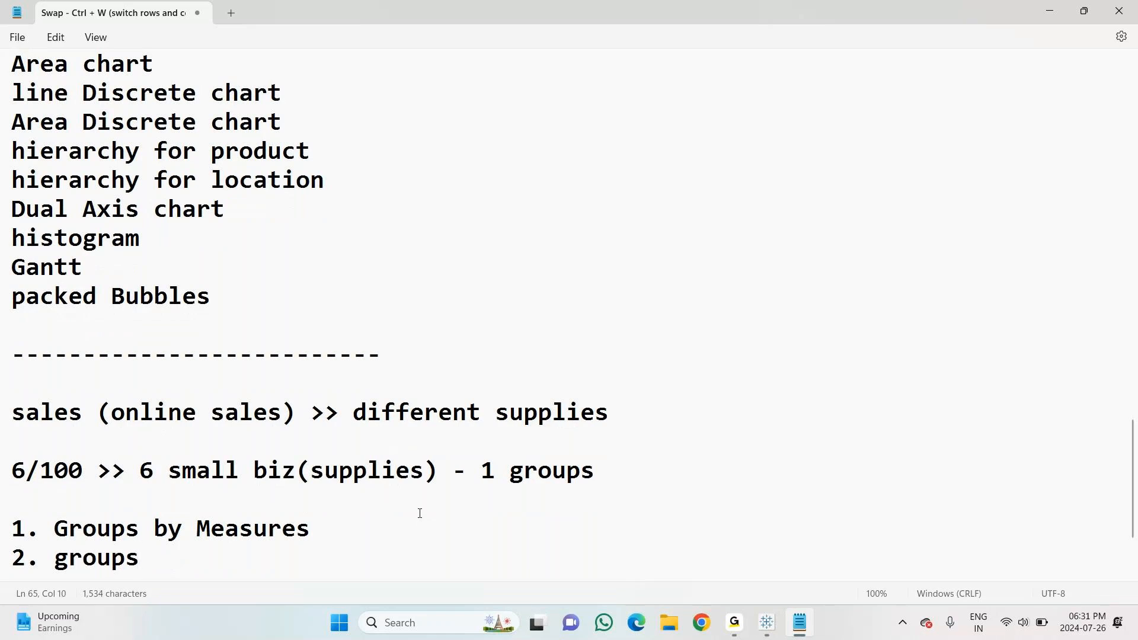
pyautogui.write('imension')
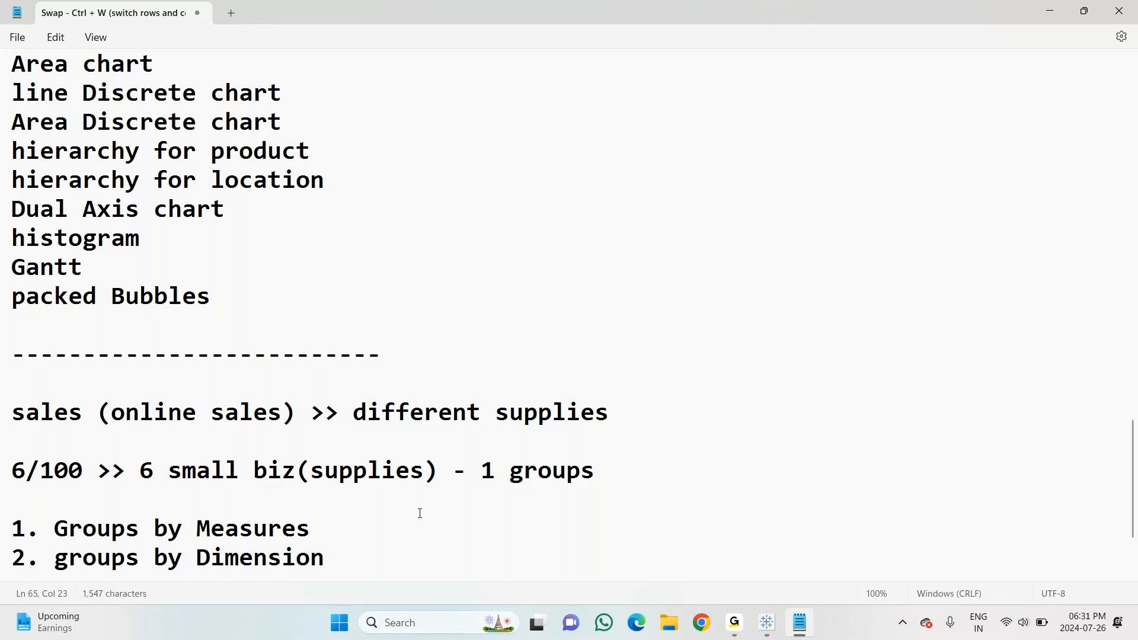
# Add "3. Group by Members" as the third item of the list of group types in the notes
pyautogui.press('Return')
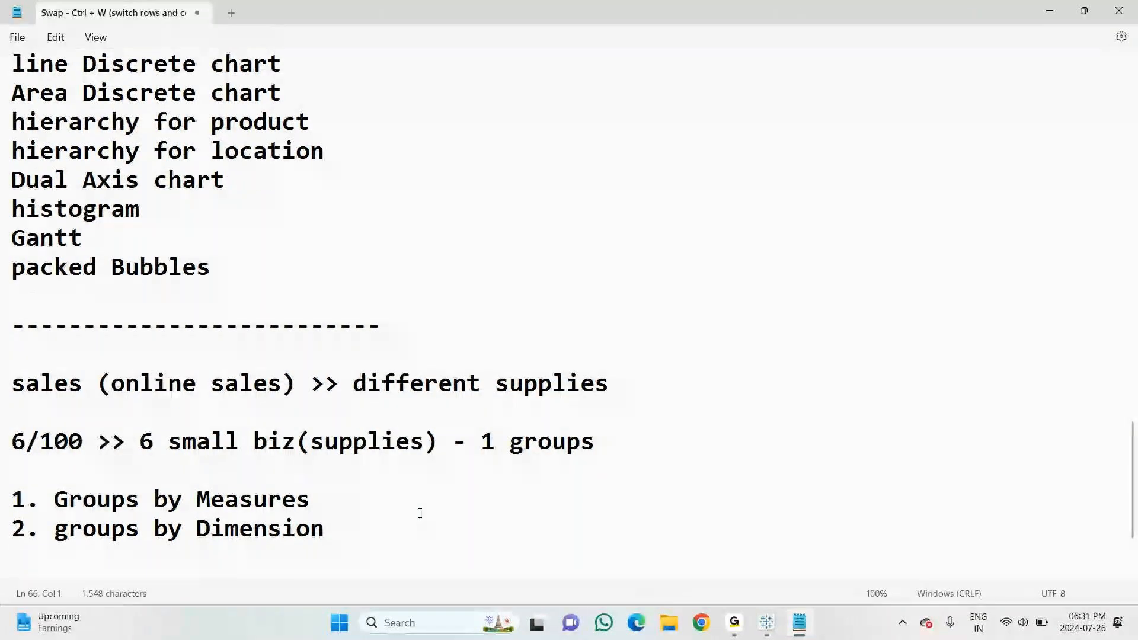
pyautogui.write('3.')
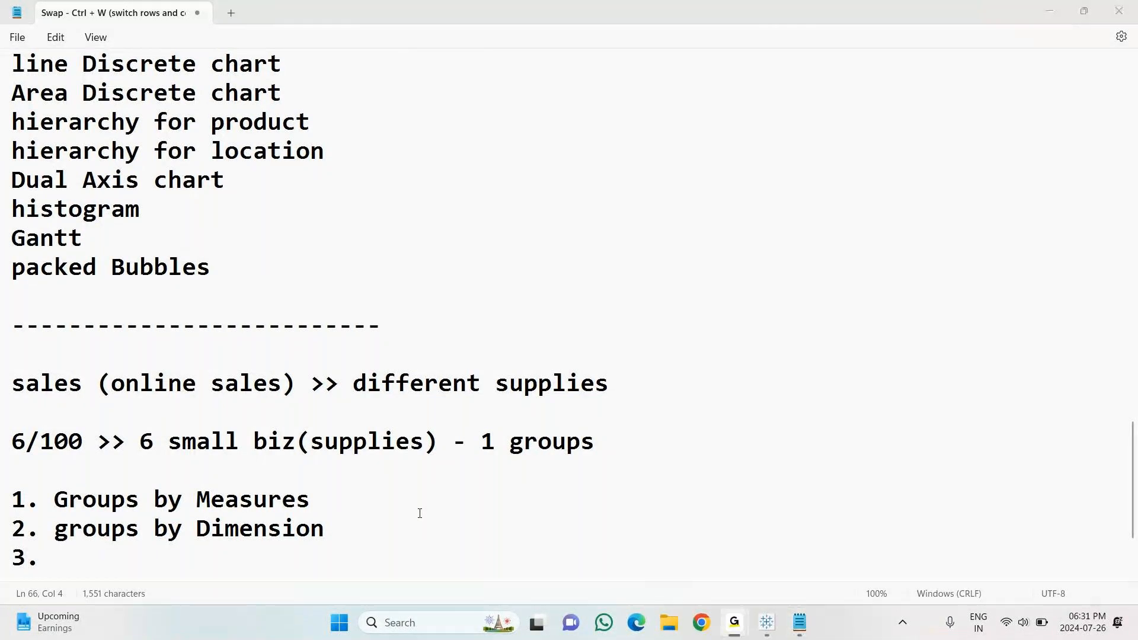
pyautogui.write('F')
pyautogui.press('BackSpace')
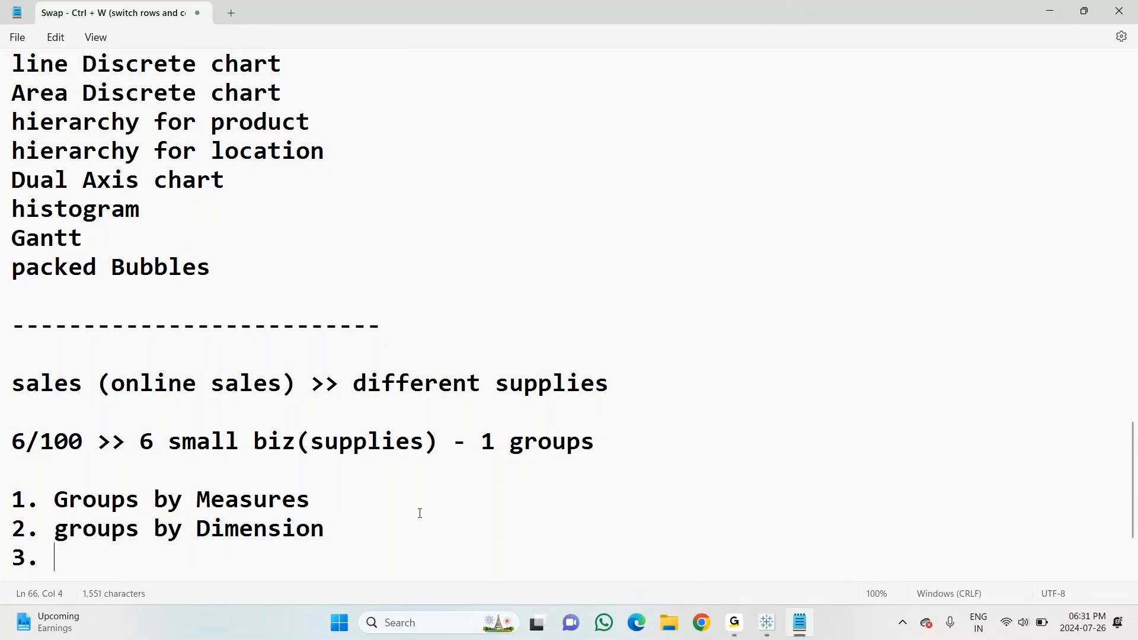
pyautogui.write('Gro')
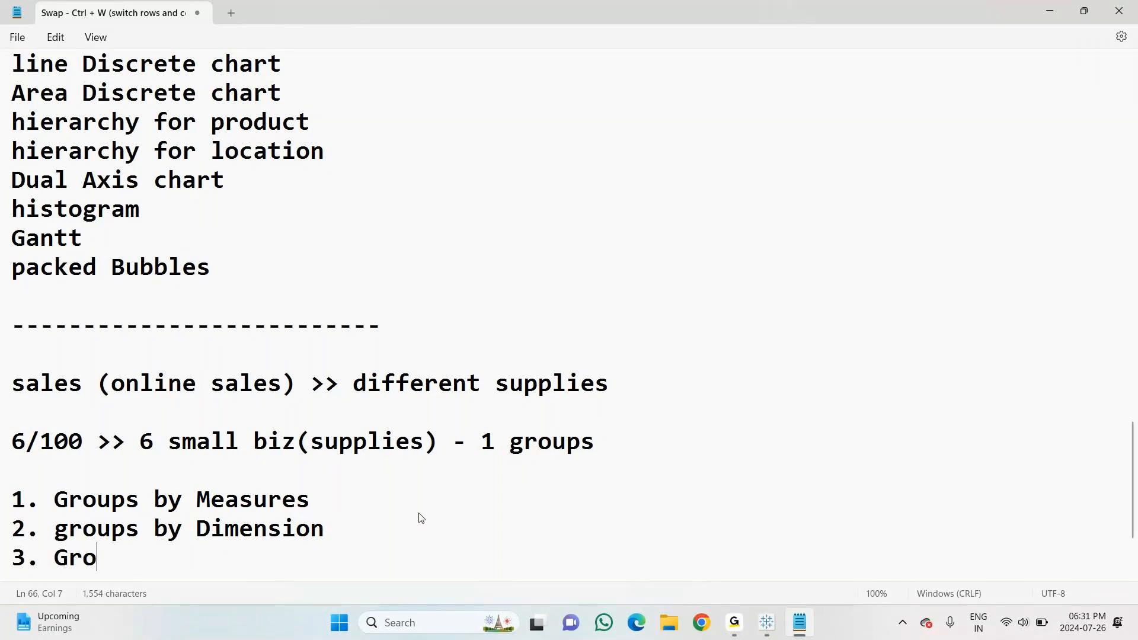
pyautogui.write('up by ')
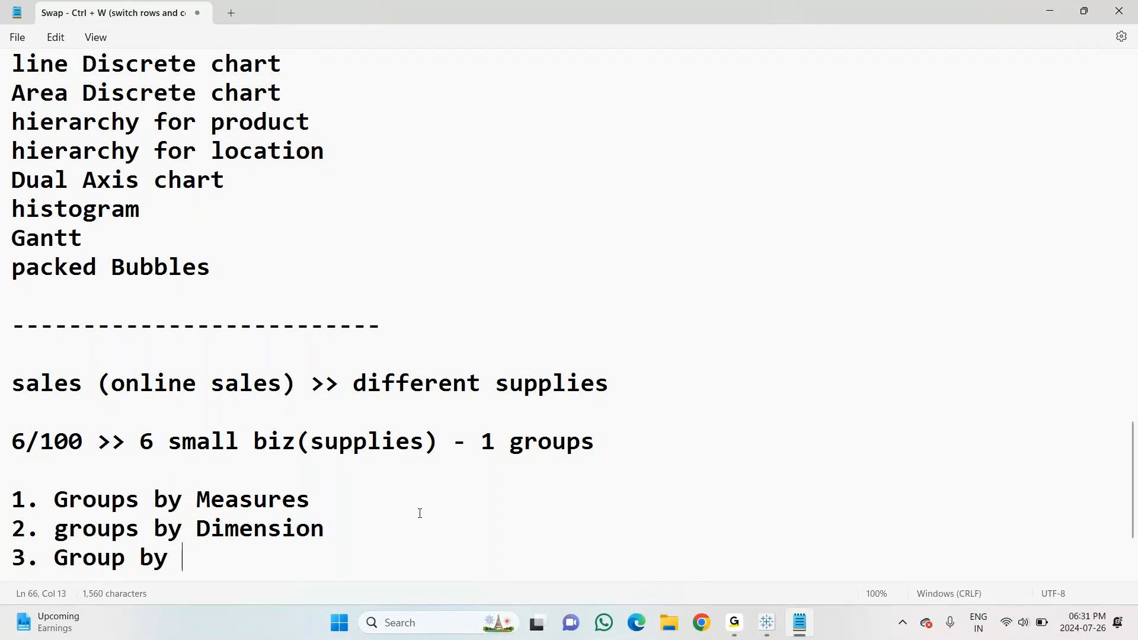
pyautogui.write('Members')
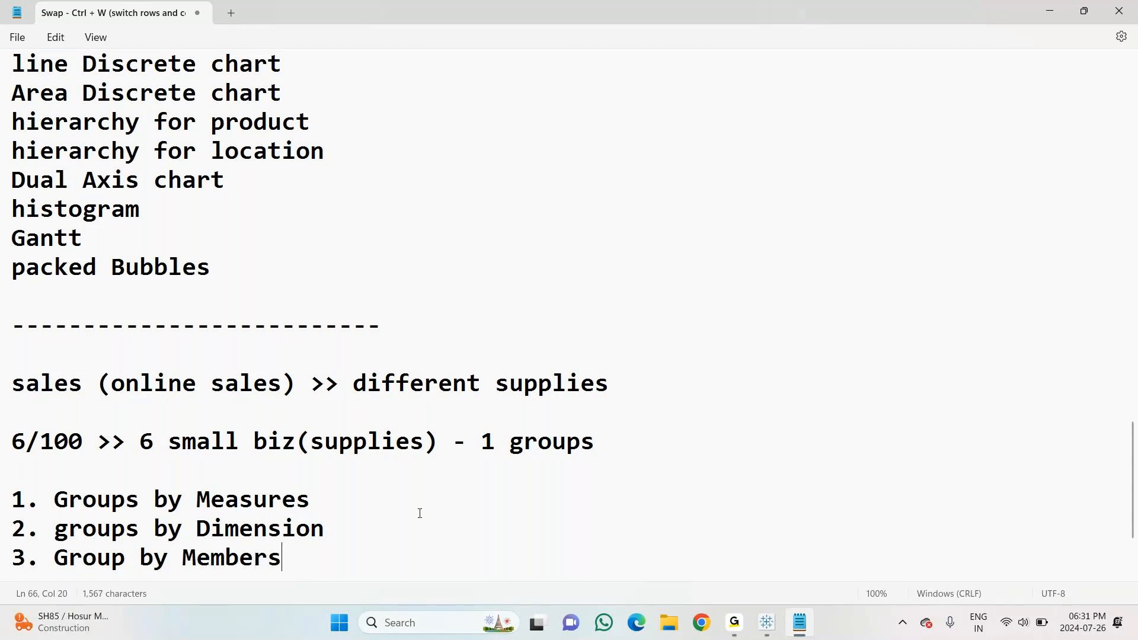
# Change the second list item to "groups by Dimensions" and add blank lines below the third item
pyautogui.click(336, 528)
pyautogui.write('s')
pyautogui.click(302, 556)
pyautogui.press('Return')
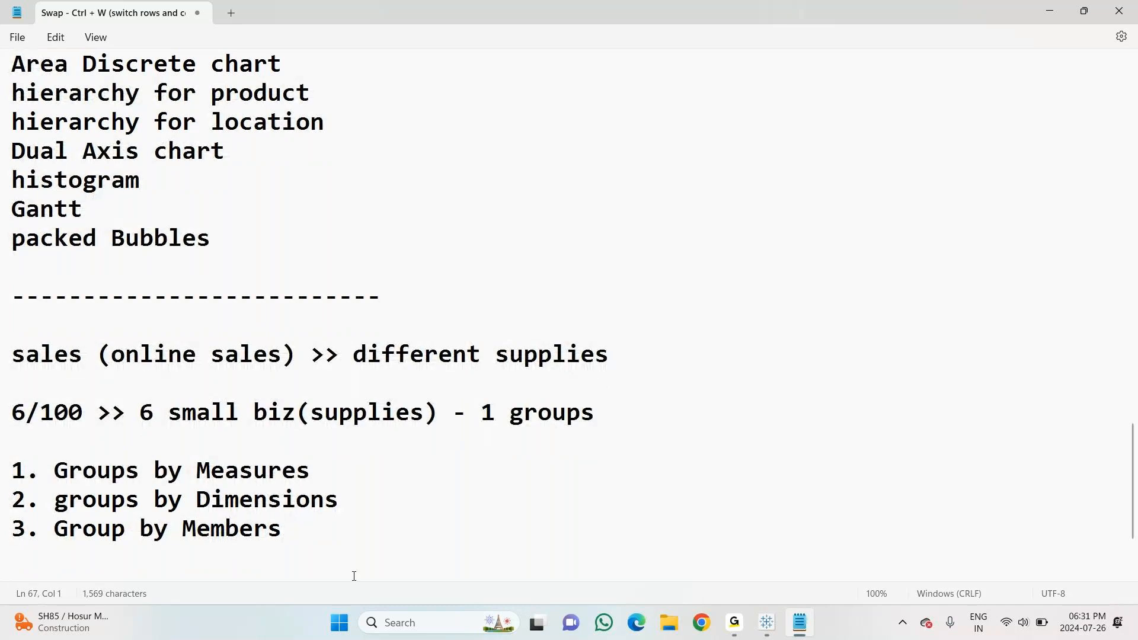
pyautogui.press('Return')
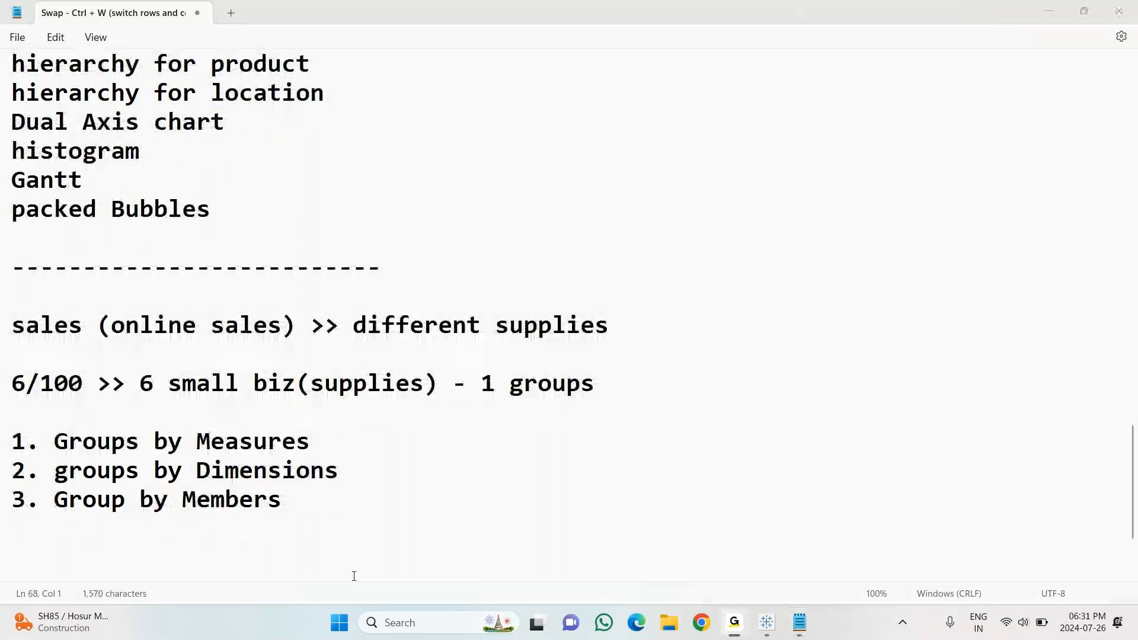
# Switch from the notes back to Sheet 45 in the Tableau workbook
pyautogui.hotkey('alt', 'Tab')
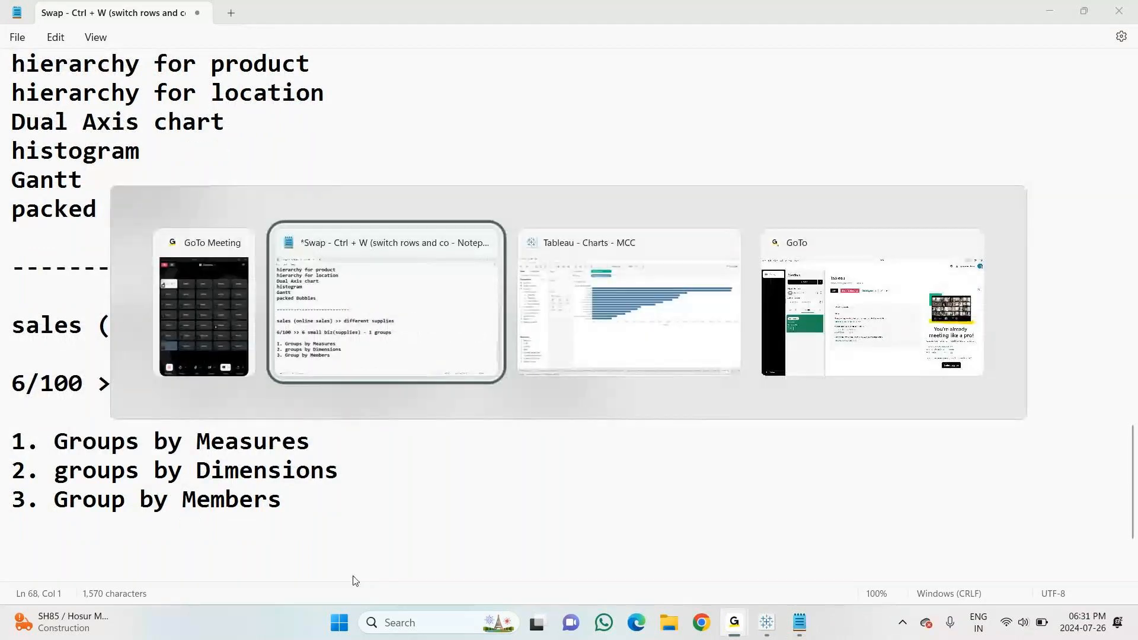
pyautogui.press('Tab')
pyautogui.hotkey('alt', 'Tab')
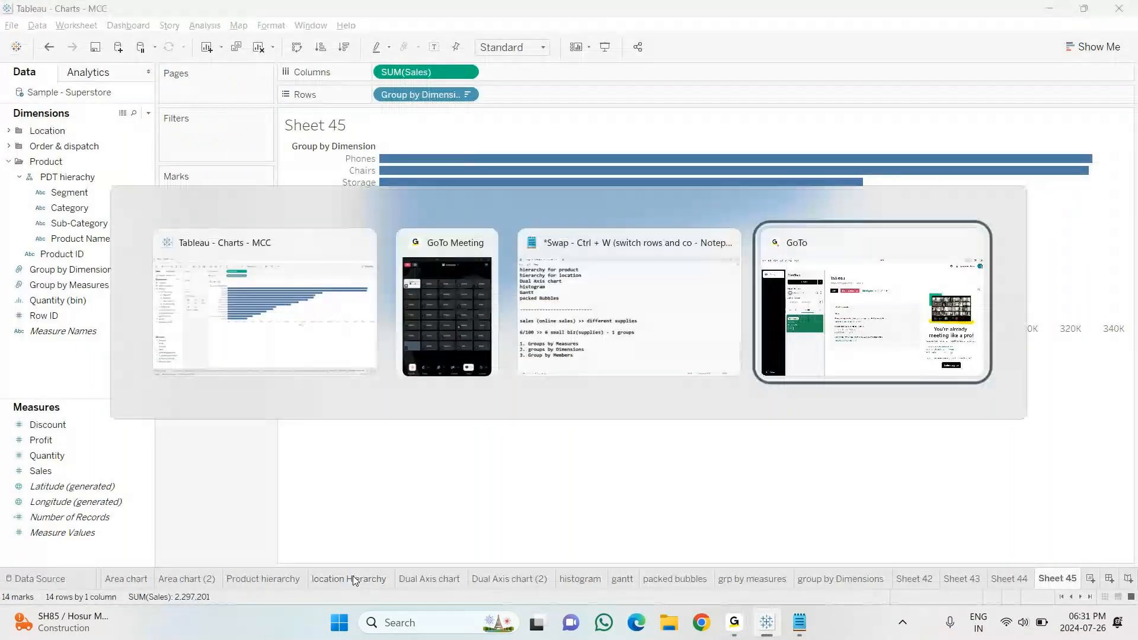
pyautogui.press('Escape')
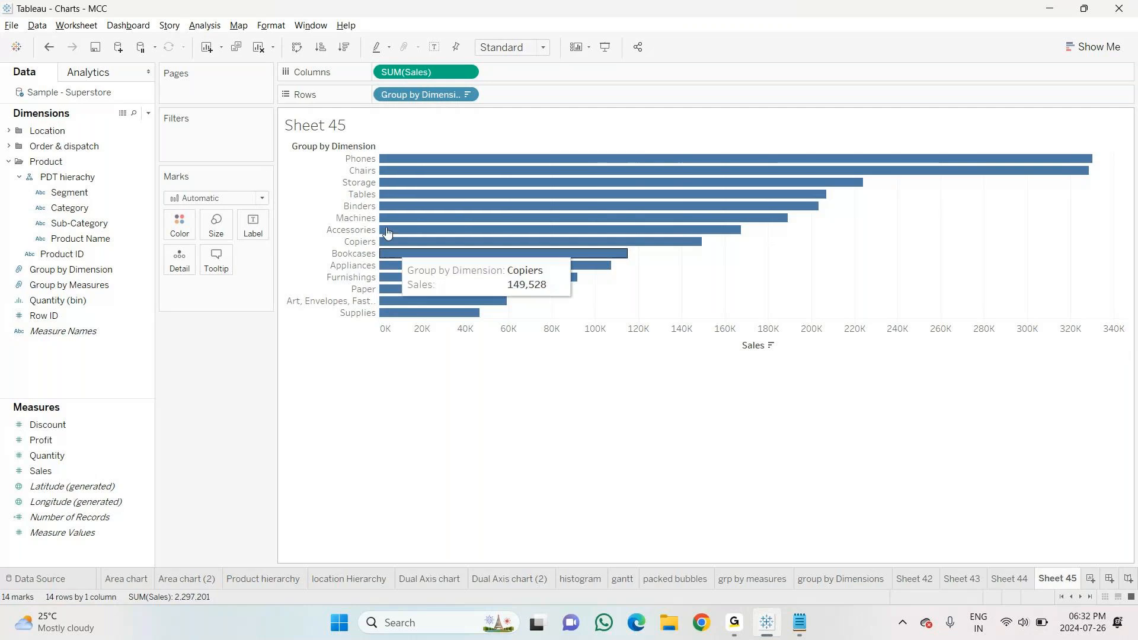
pyautogui.click(77, 285)
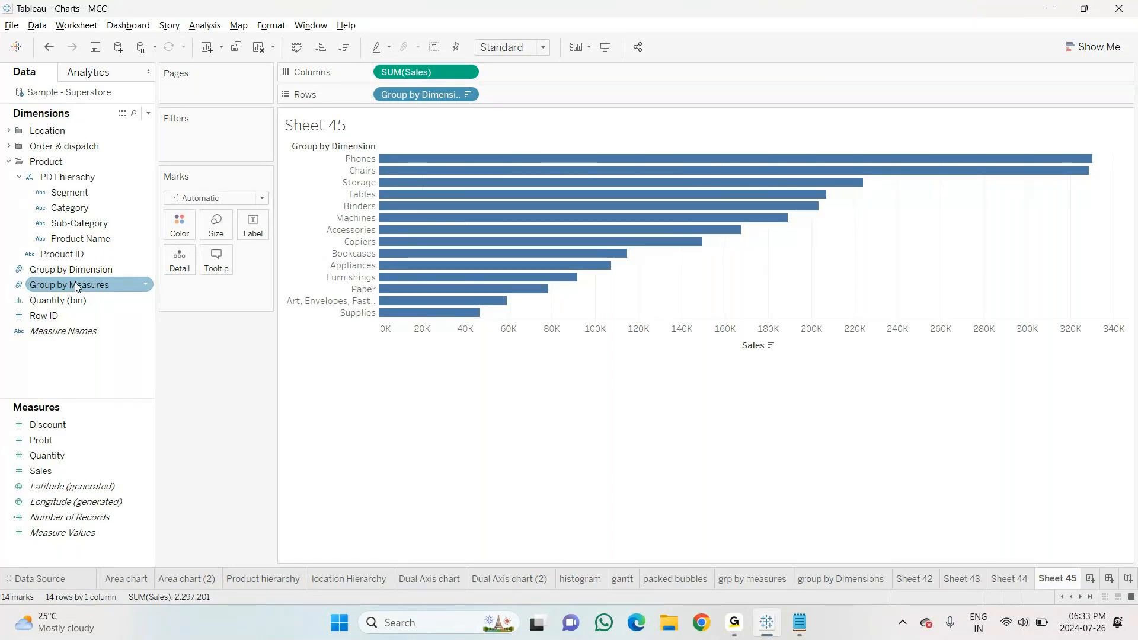
pyautogui.click(71, 269)
pyautogui.click(86, 287)
pyautogui.click(99, 272)
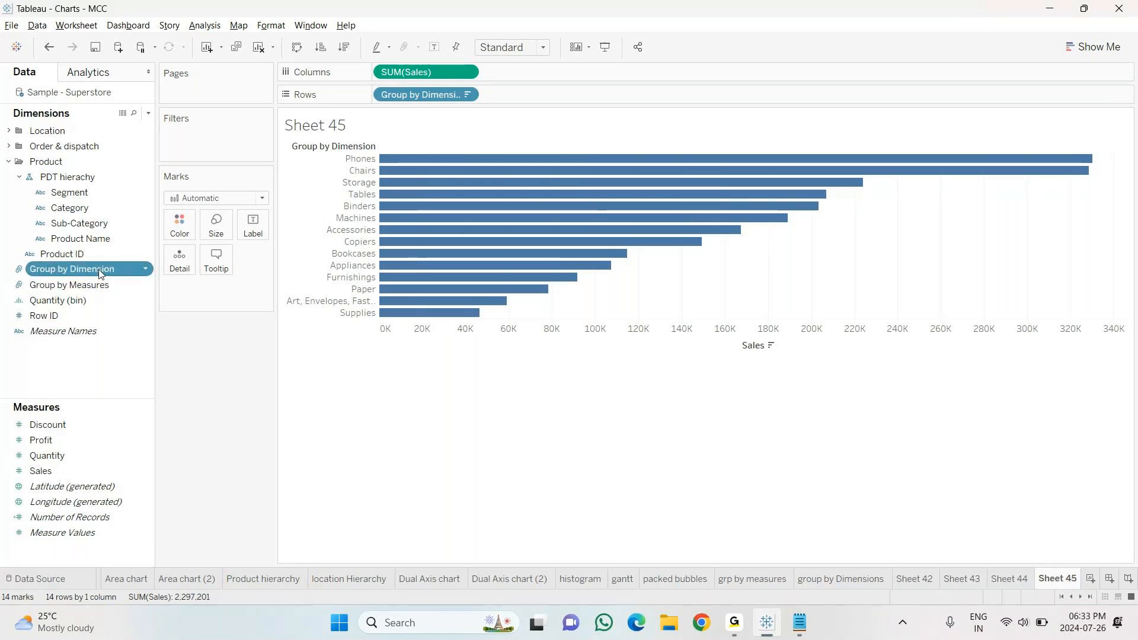
pyautogui.keyDown('ctrl'); pyautogui.click(89, 286); pyautogui.keyUp('ctrl')
pyautogui.click(91, 286)
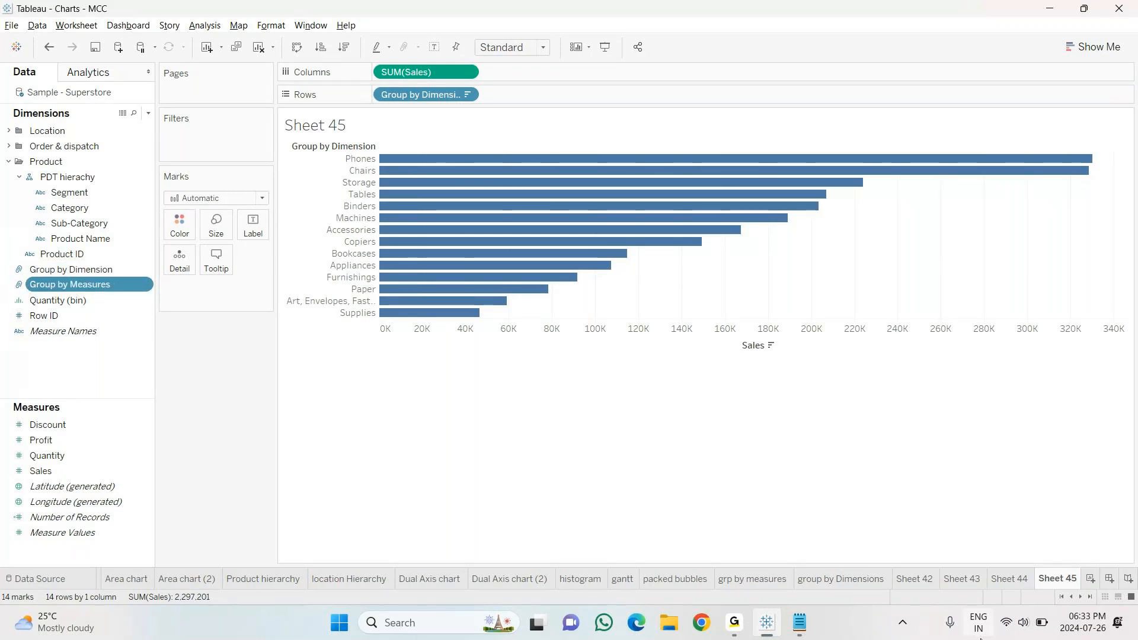
# On the grp by measures sheet, open the Group by Measures field for editing and expand the Art, Envelopes, Fasteners group and Other
pyautogui.click(770, 579)
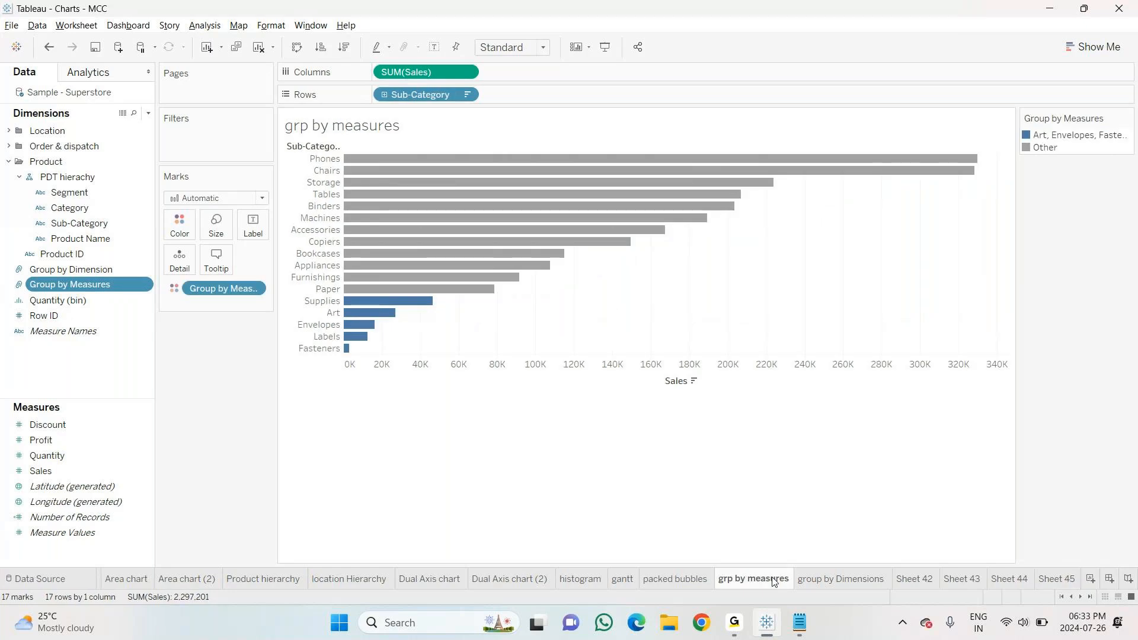
pyautogui.rightClick(128, 286)
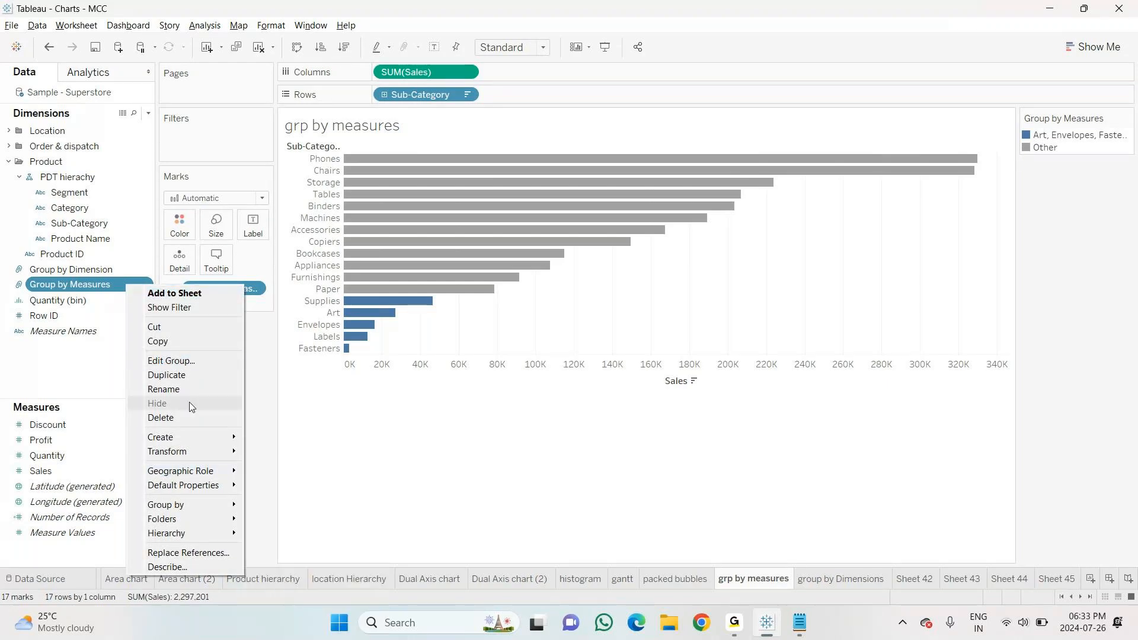
pyautogui.click(174, 361)
pyautogui.click(447, 232)
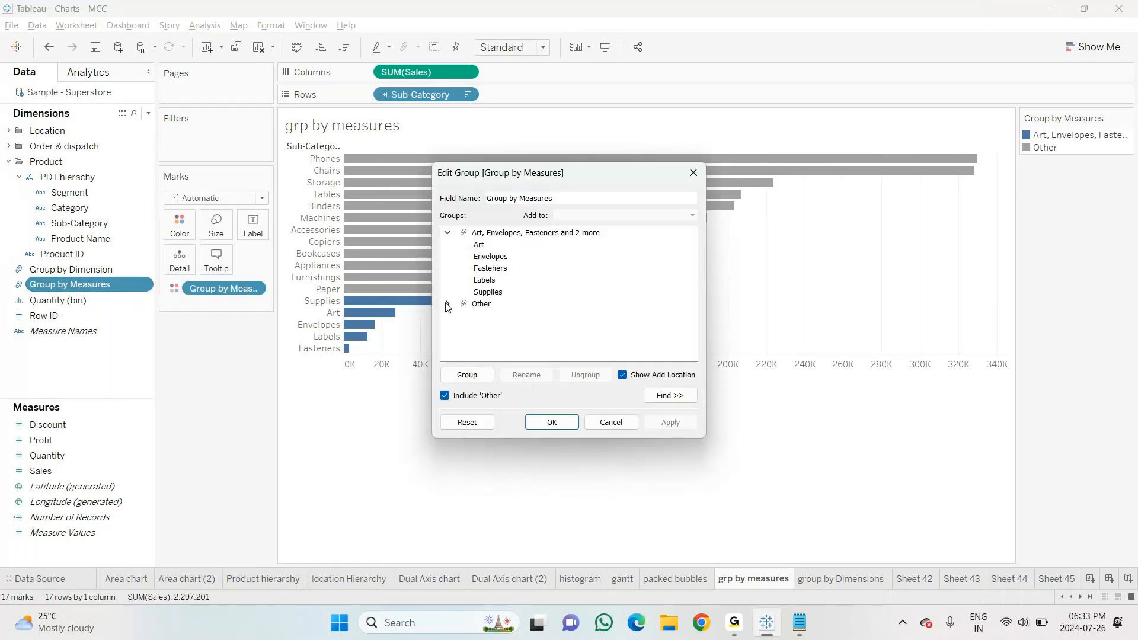
pyautogui.click(447, 304)
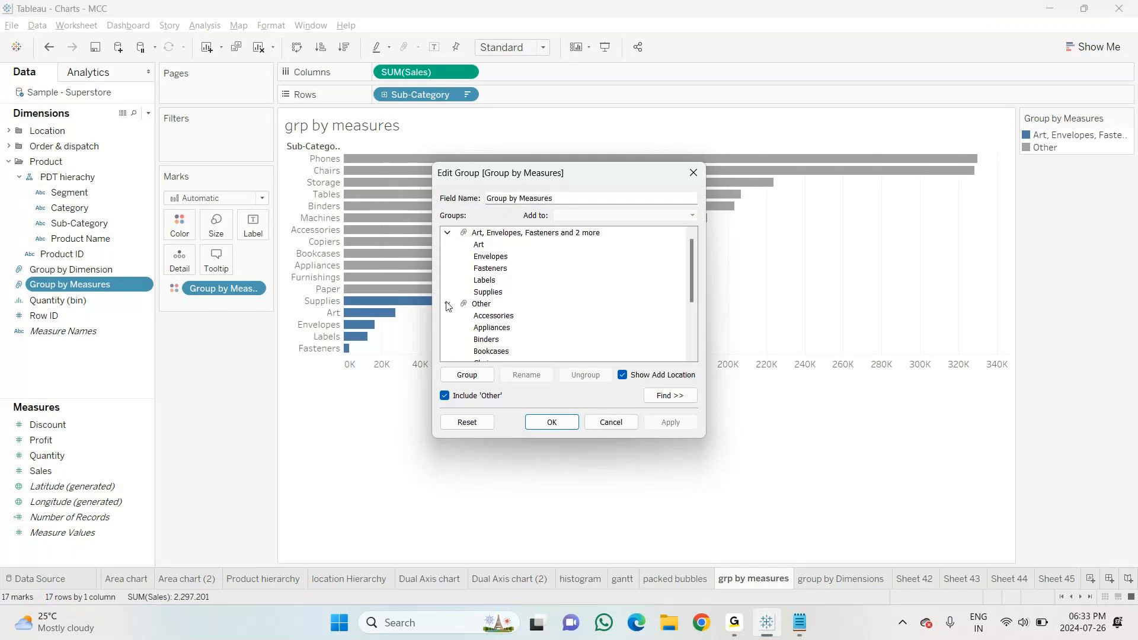
# Move Accessories and Appliances from Other into the Art, Envelopes, Fasteners group and apply the change to the chart
pyautogui.click(490, 317)
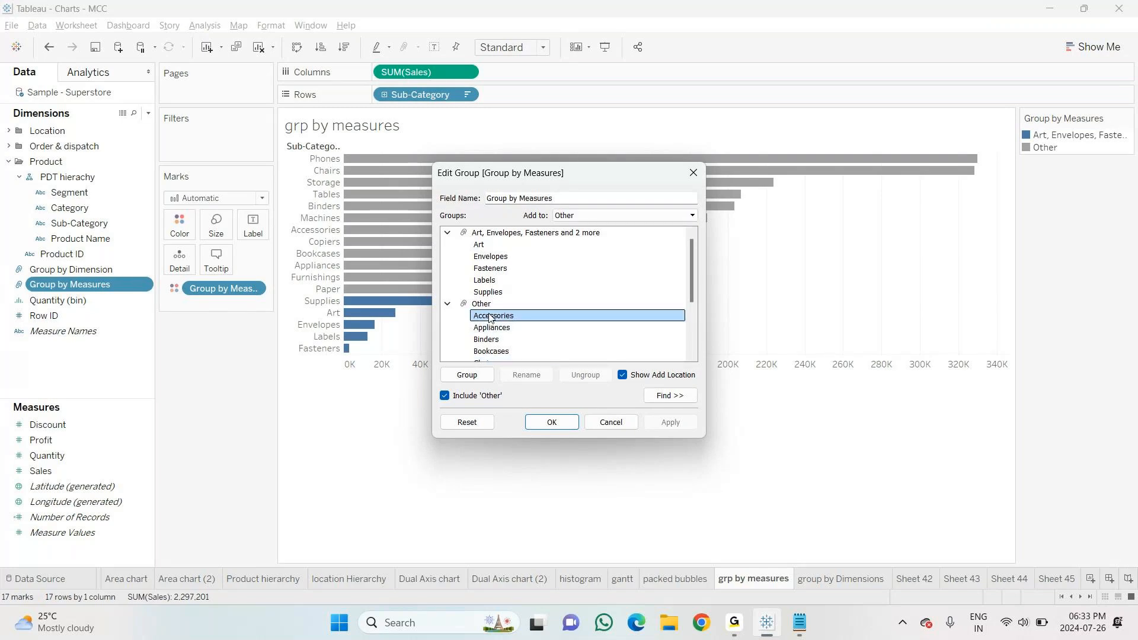
pyautogui.moveTo(490, 317); pyautogui.dragTo(492, 284)
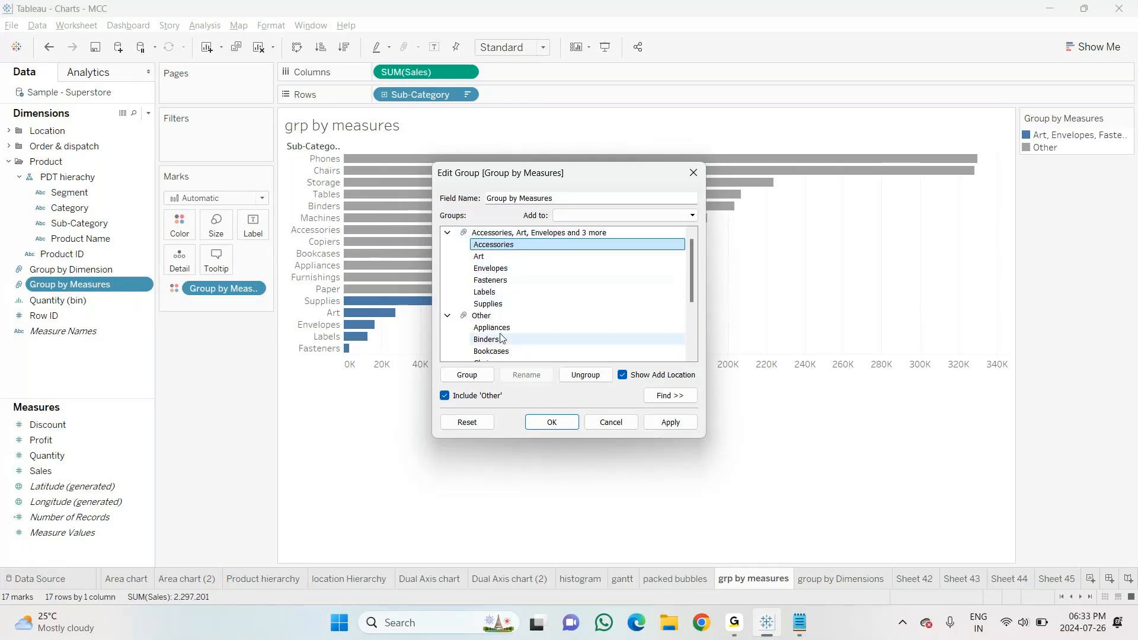
pyautogui.scroll(-3, 498, 347)
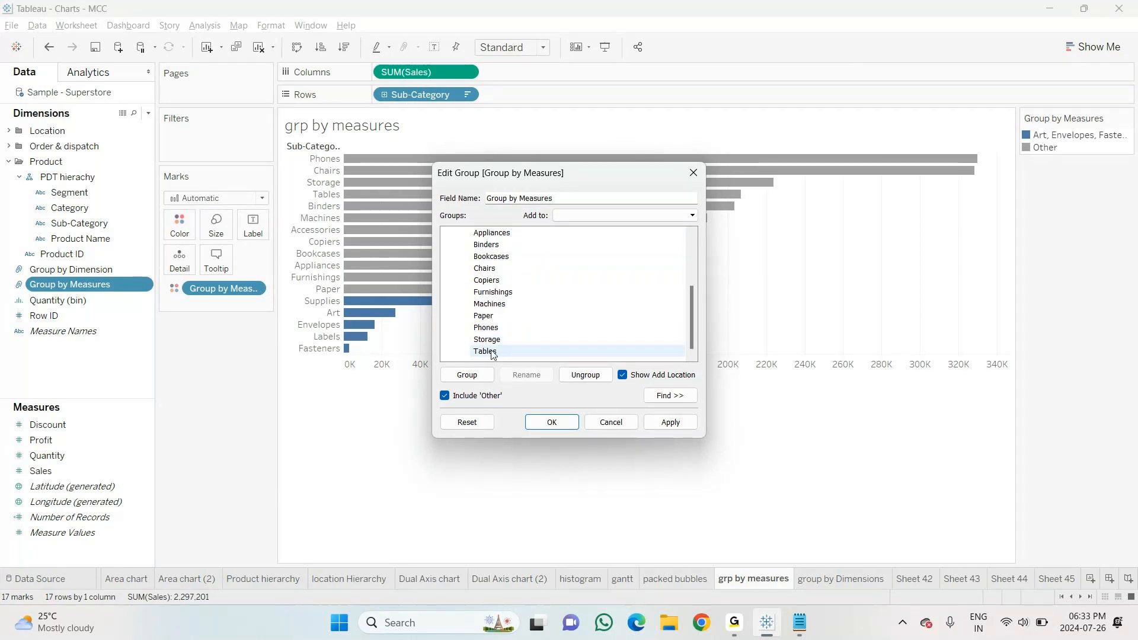
pyautogui.scroll(3, 491, 307)
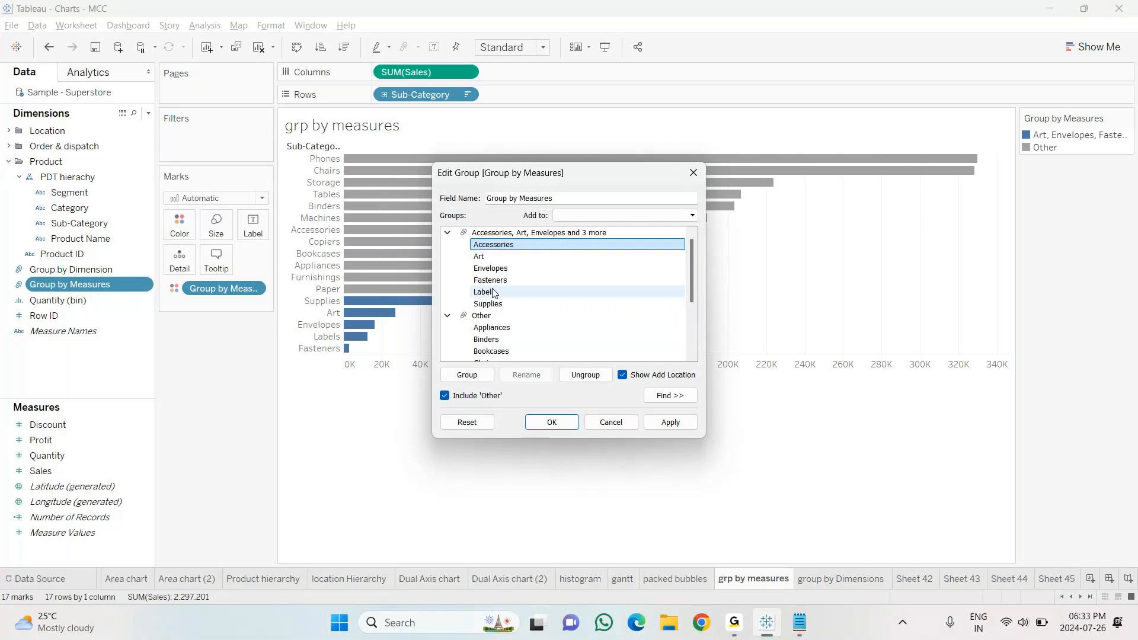
pyautogui.scroll(-2, 494, 278)
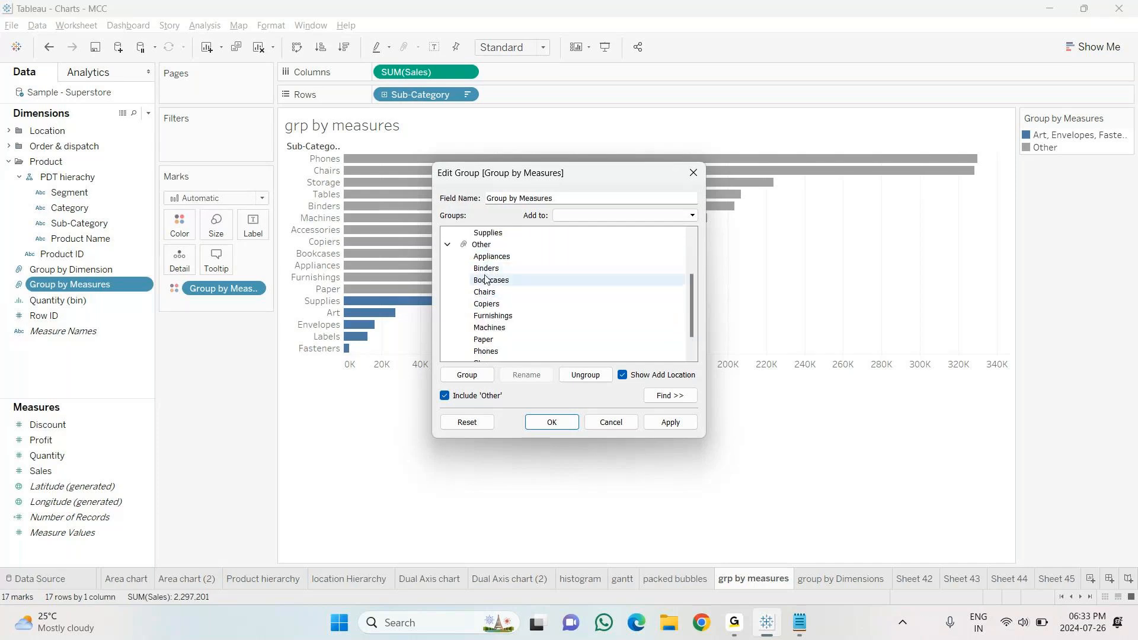
pyautogui.moveTo(492, 256); pyautogui.dragTo(510, 234)
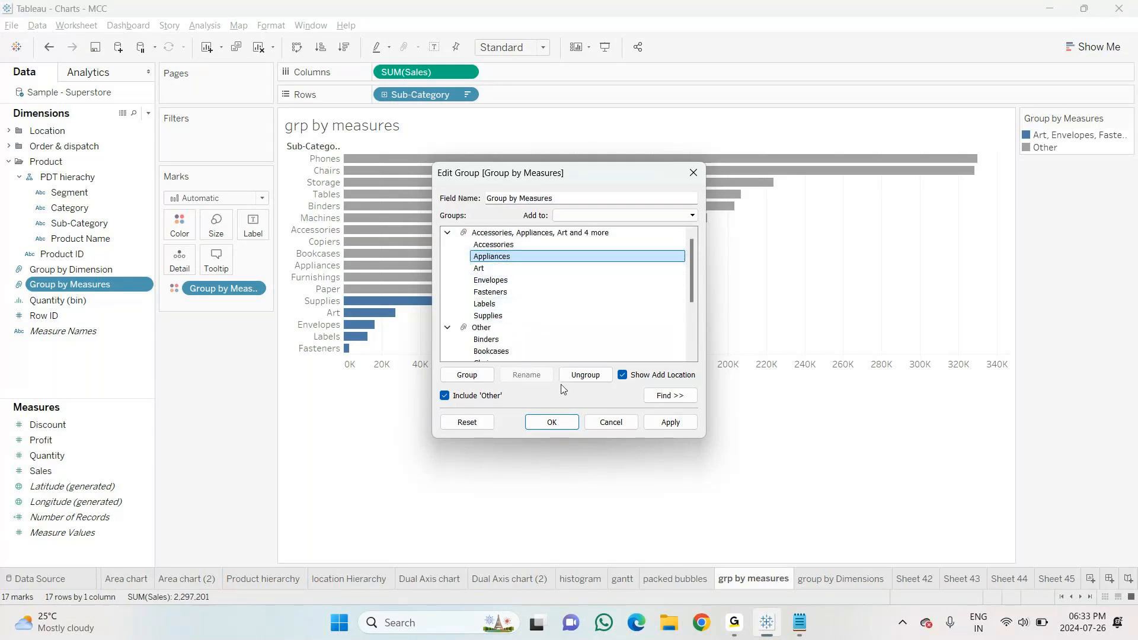
pyautogui.moveTo(576, 174); pyautogui.dragTo(922, 240)
pyautogui.click(1017, 489)
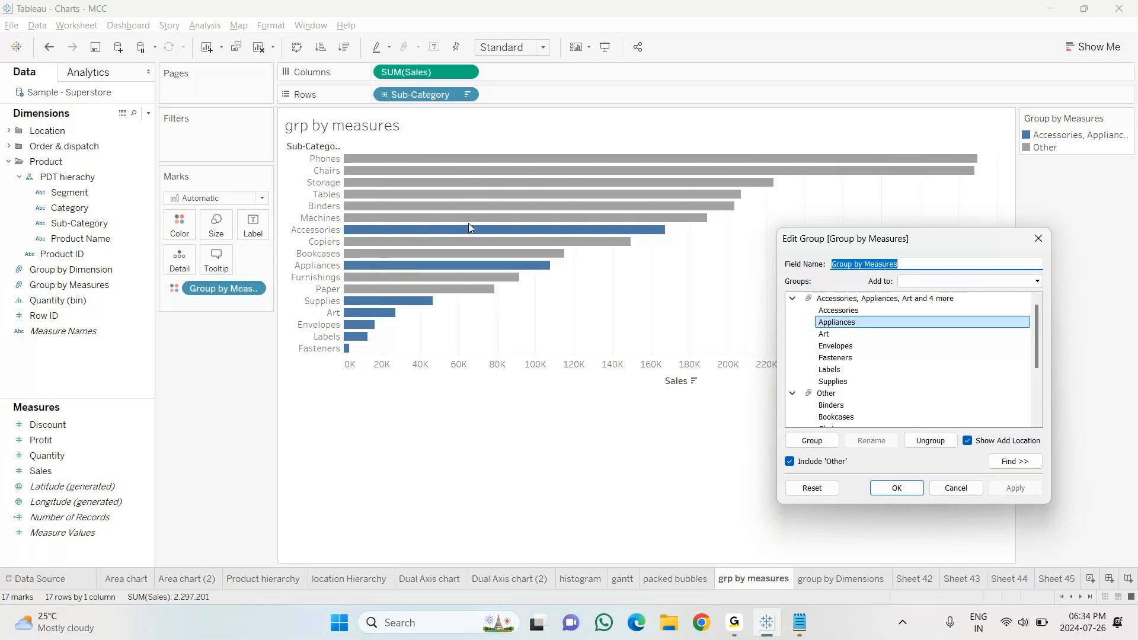
# Ungroup Accessories so it goes back into Other, and apply the change to the chart
pyautogui.click(846, 313)
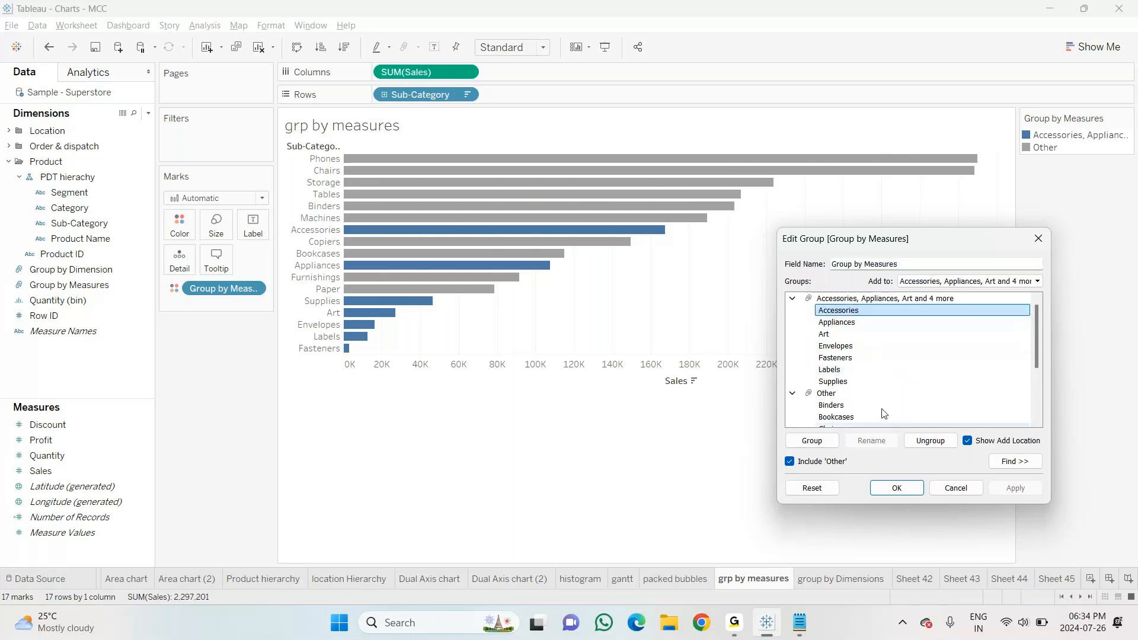
pyautogui.click(929, 440)
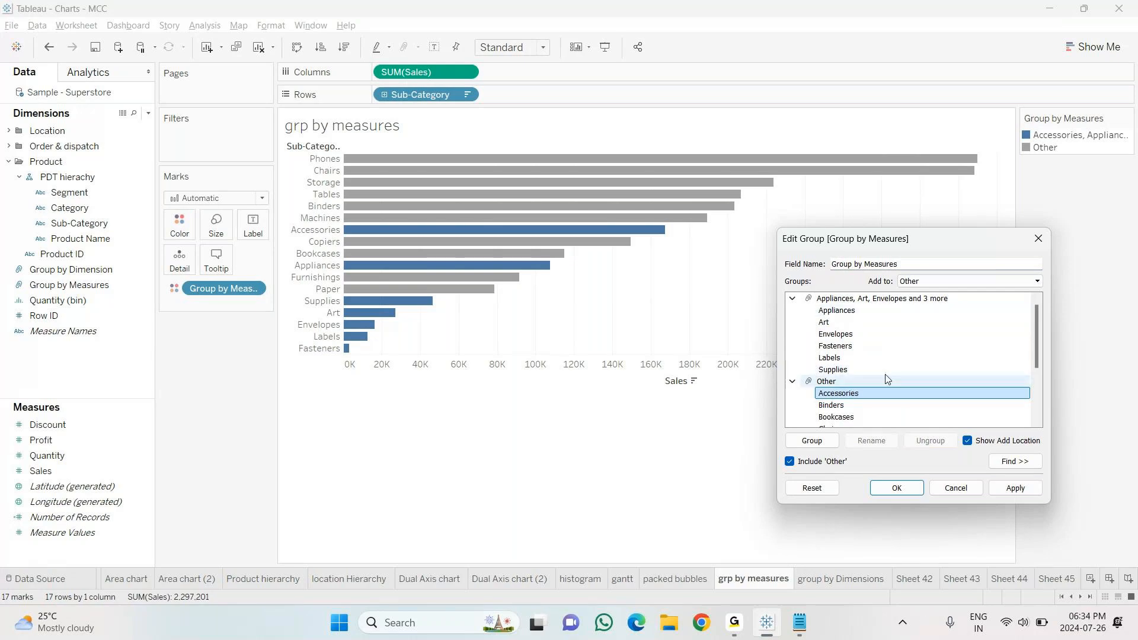
pyautogui.click(1013, 486)
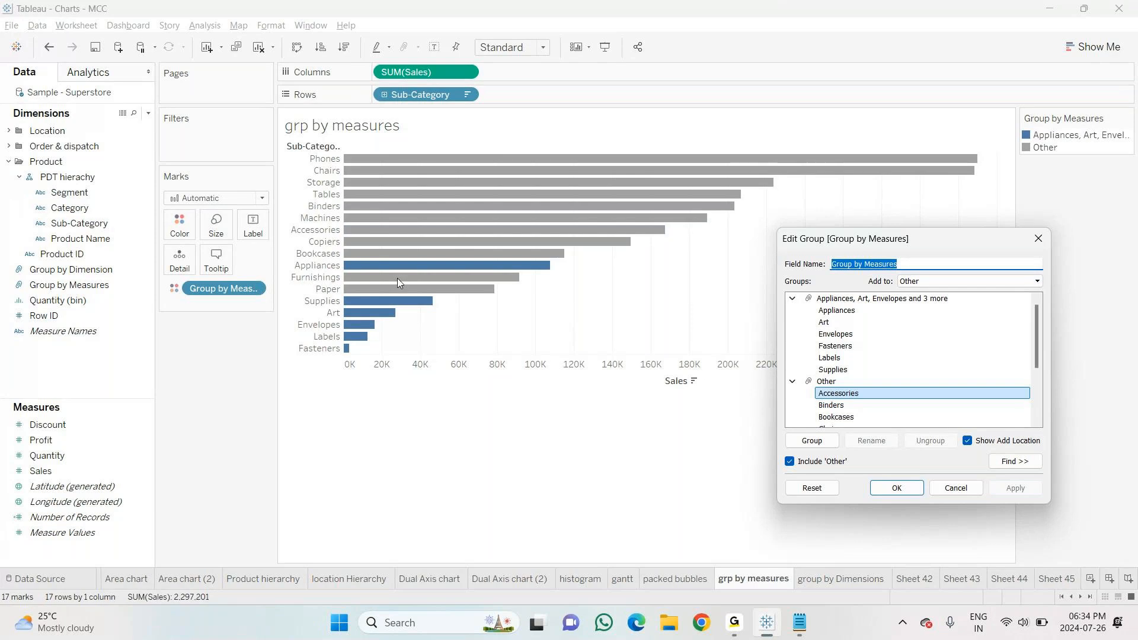
# Try putting Furnishings into a separate group of its own, and ungroup it again
pyautogui.scroll(-3, 863, 391)
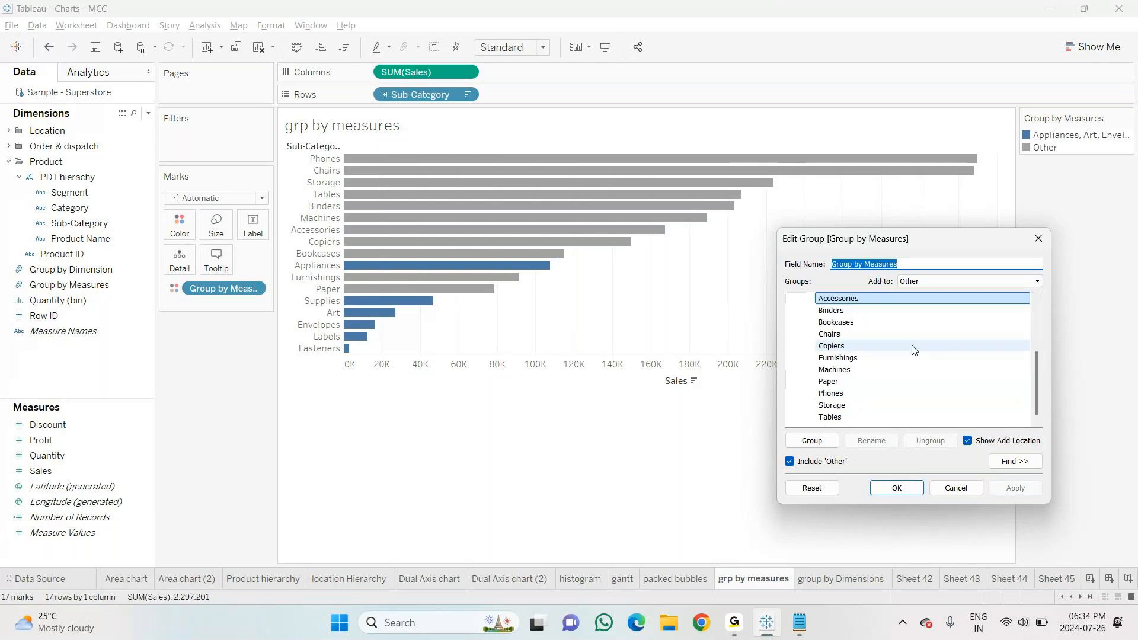
pyautogui.click(844, 358)
pyautogui.click(805, 443)
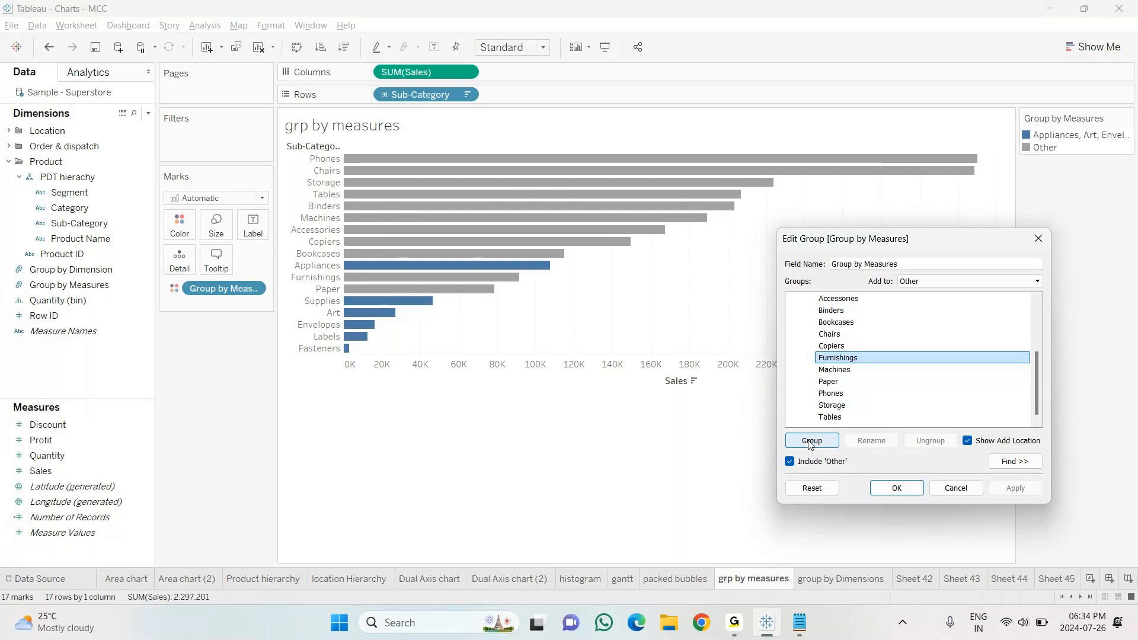
pyautogui.click(810, 444)
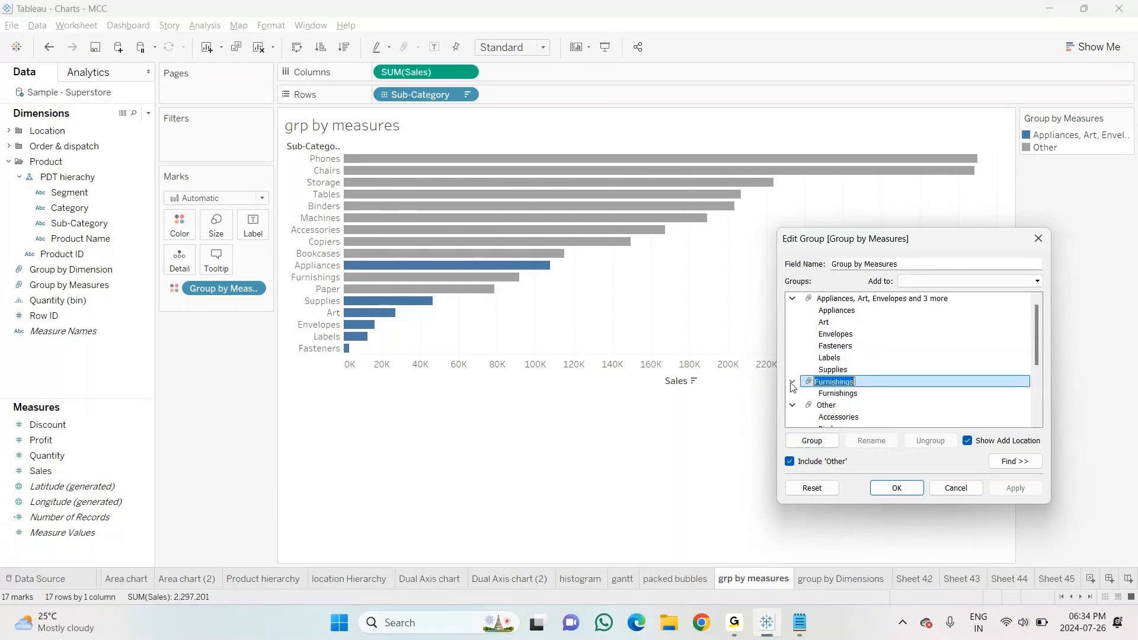
pyautogui.press('Return')
pyautogui.rightClick(853, 384)
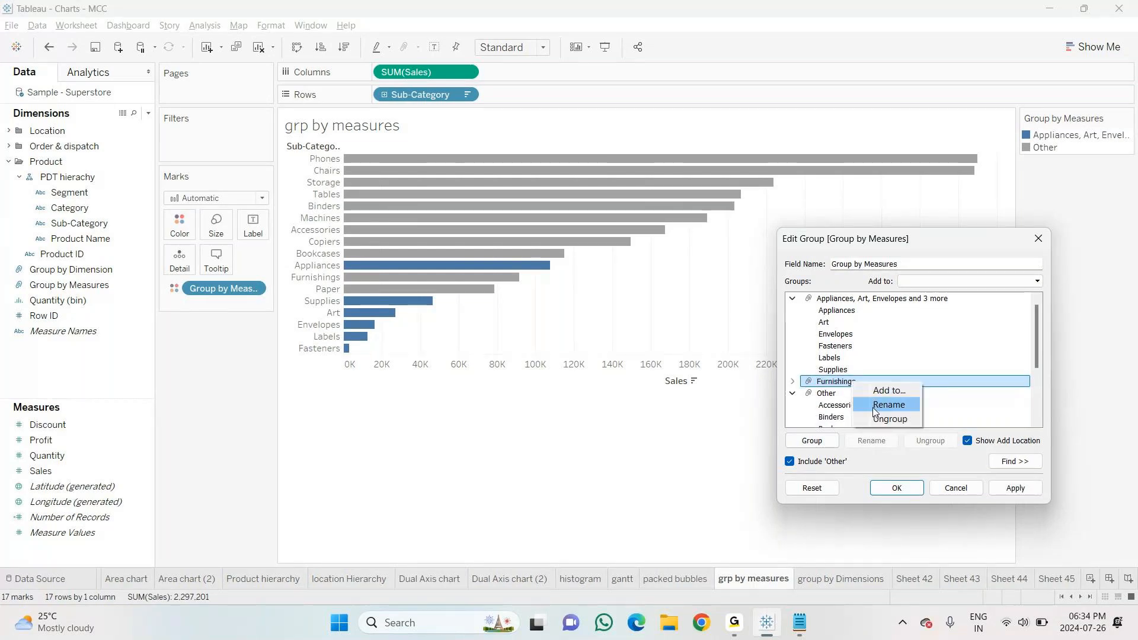
pyautogui.click(887, 421)
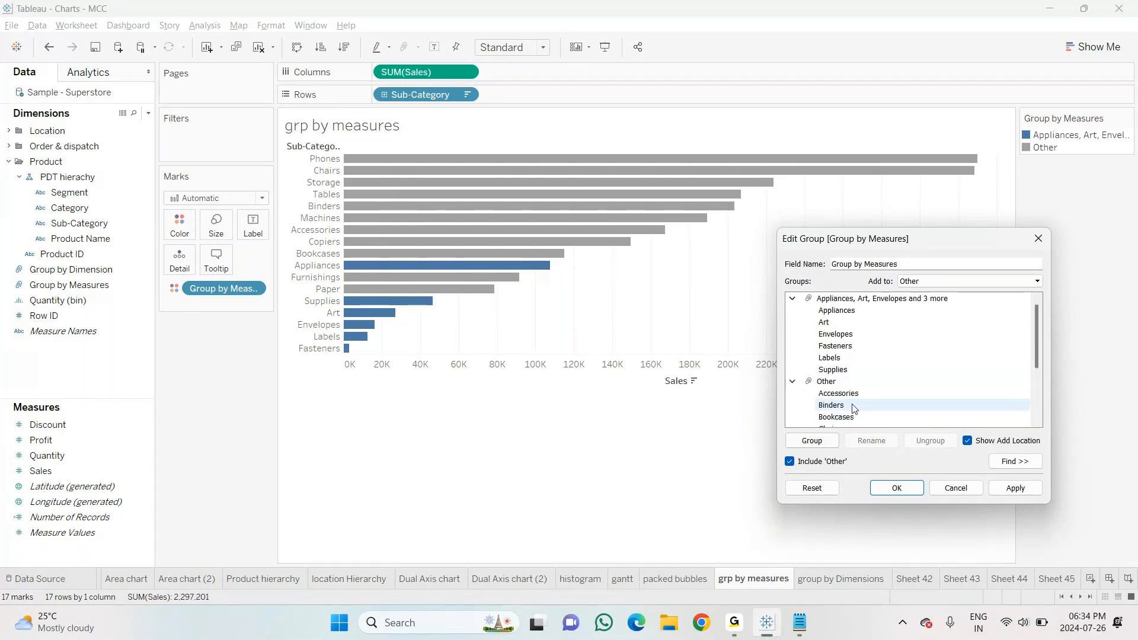
# Move Furnishings from Other into the Appliances, Art, Envelopes group and apply the change to the chart
pyautogui.scroll(-1, 852, 409)
pyautogui.moveTo(848, 409); pyautogui.dragTo(855, 347)
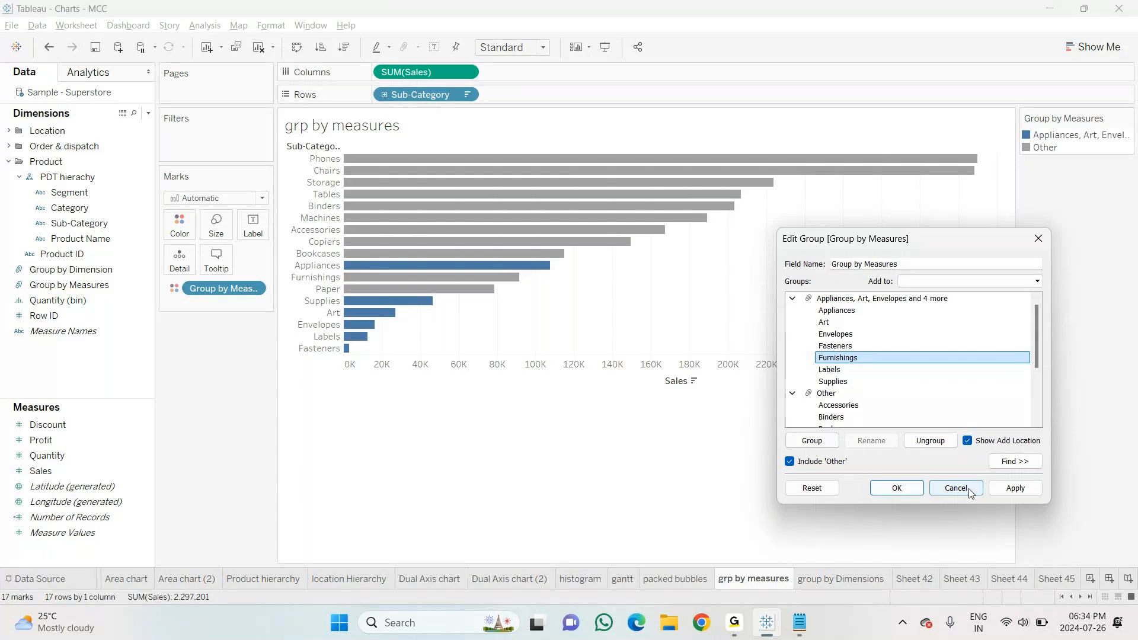
pyautogui.click(1014, 488)
pyautogui.scroll(-3, 838, 389)
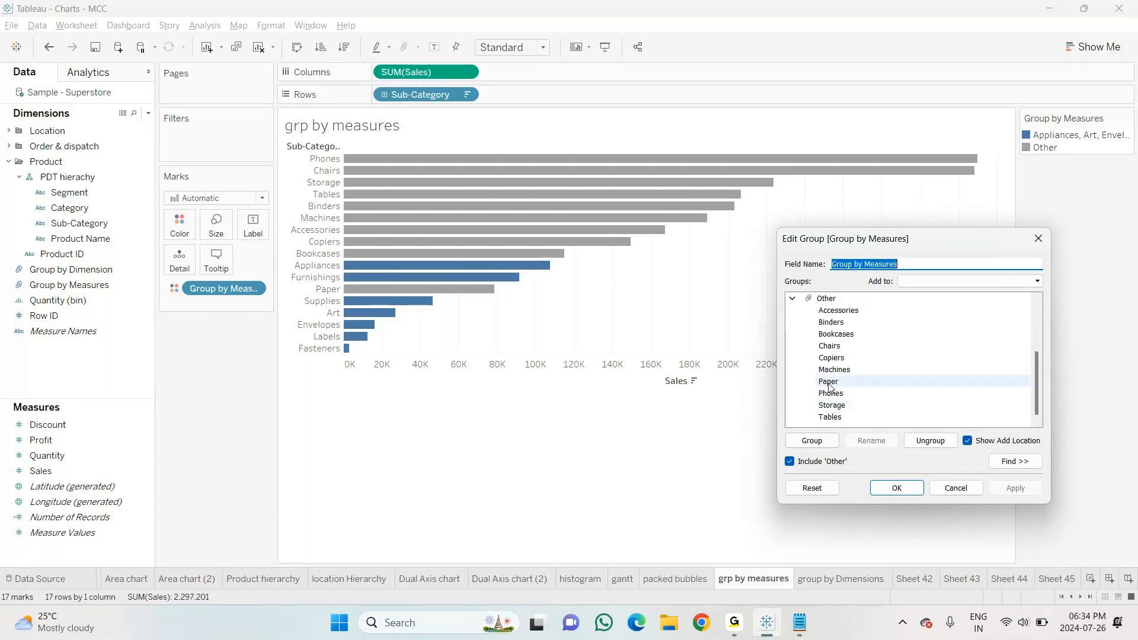
# Move Paper from Other into the Appliances, Art, Envelopes group and apply the change to the chart
pyautogui.moveTo(828, 386); pyautogui.dragTo(839, 300)
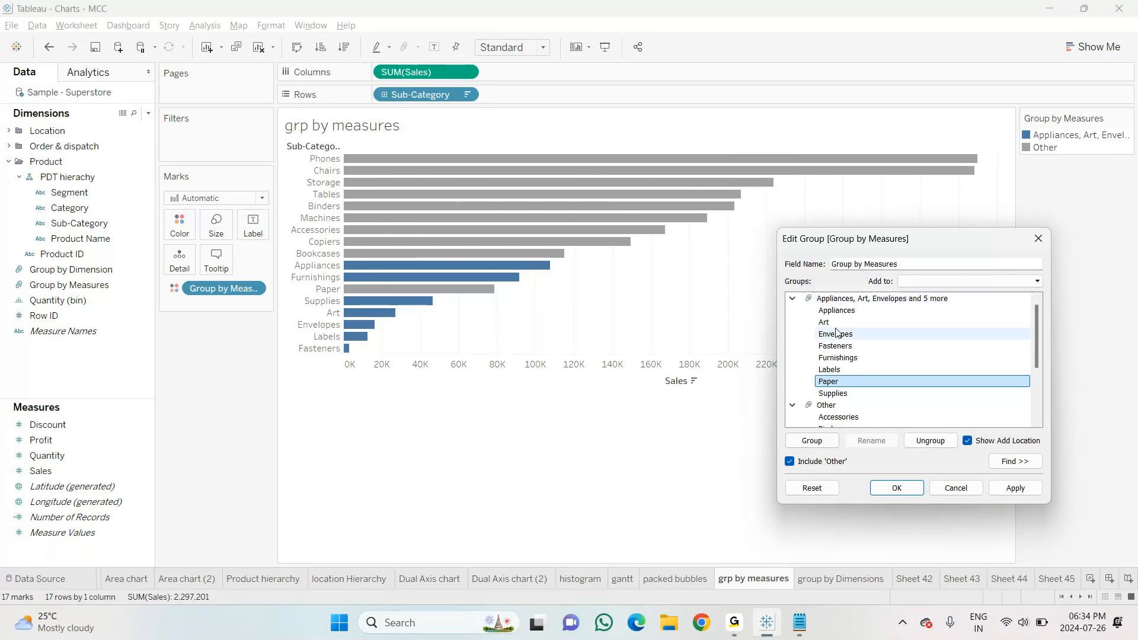
pyautogui.click(1013, 494)
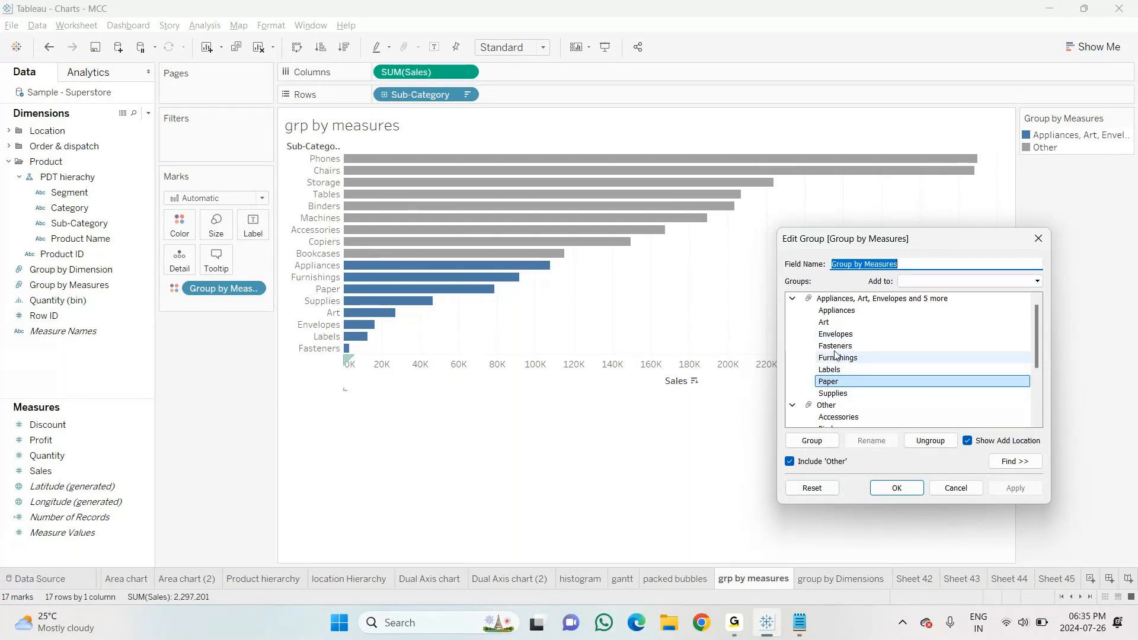
# Ungroup Appliances and Furnishings so they go back into Other, and apply and accept the edited Group by Measures field
pyautogui.click(836, 310)
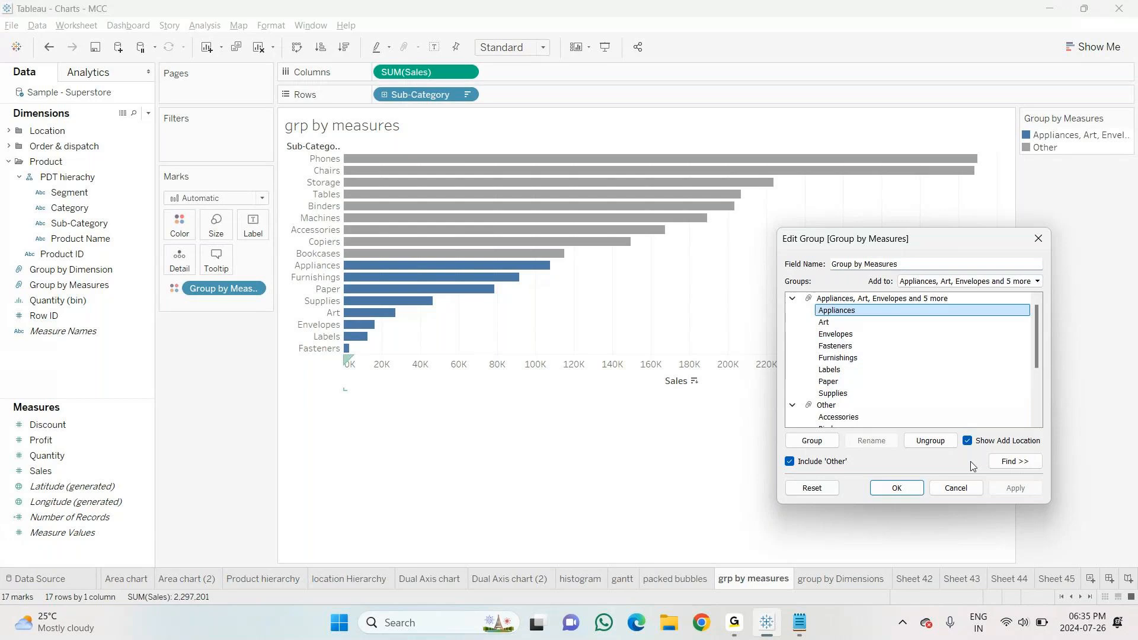
pyautogui.click(929, 440)
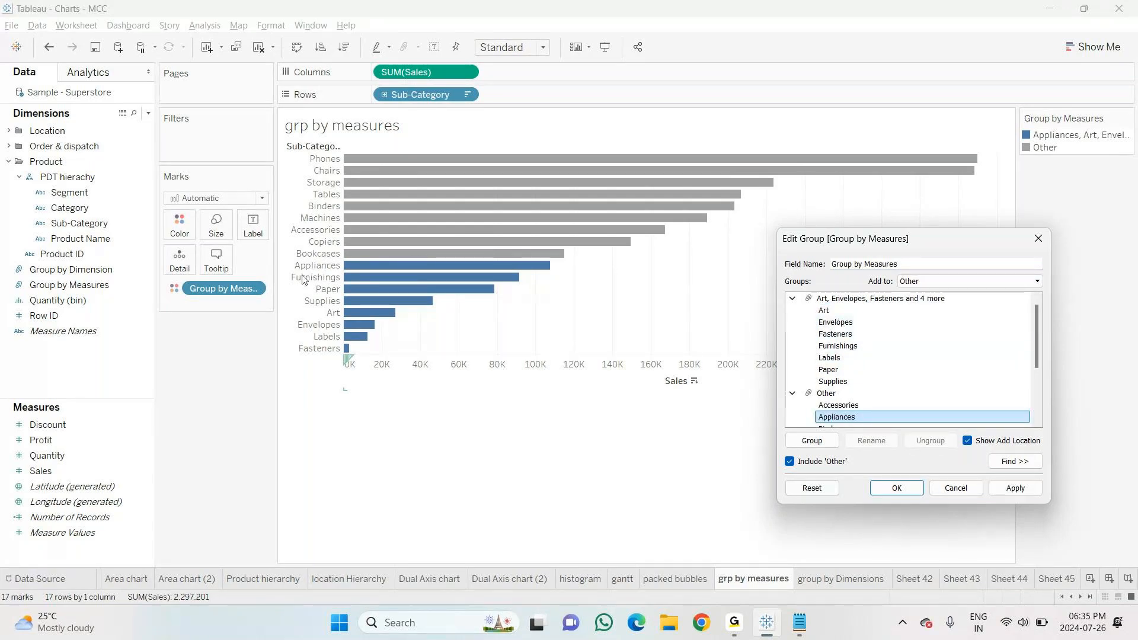
pyautogui.click(844, 347)
pyautogui.click(930, 440)
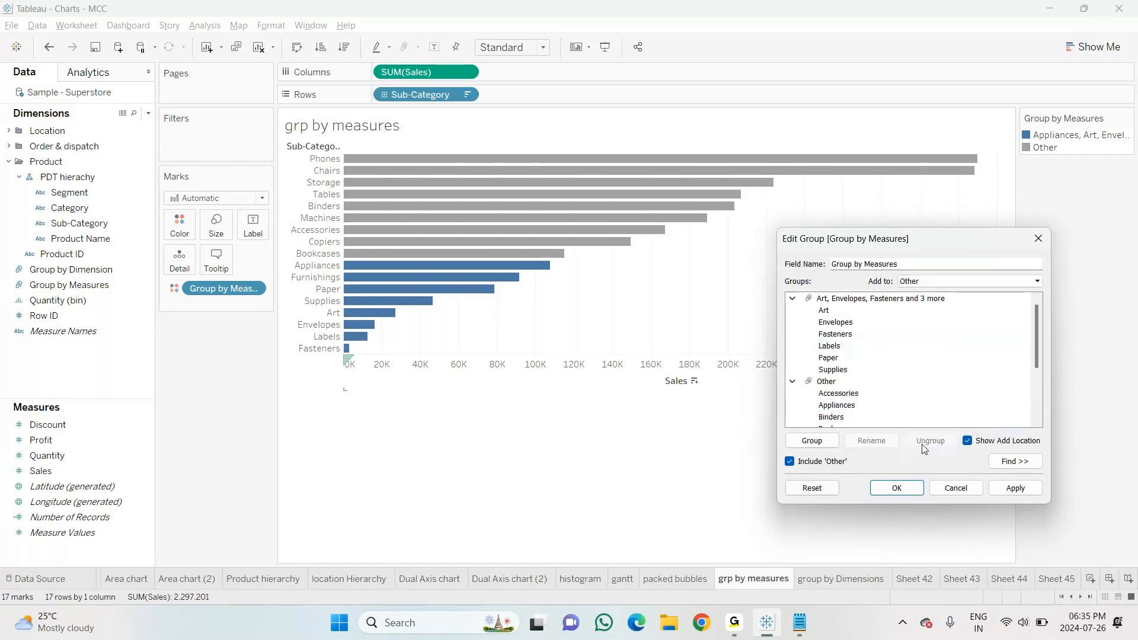
pyautogui.click(1014, 487)
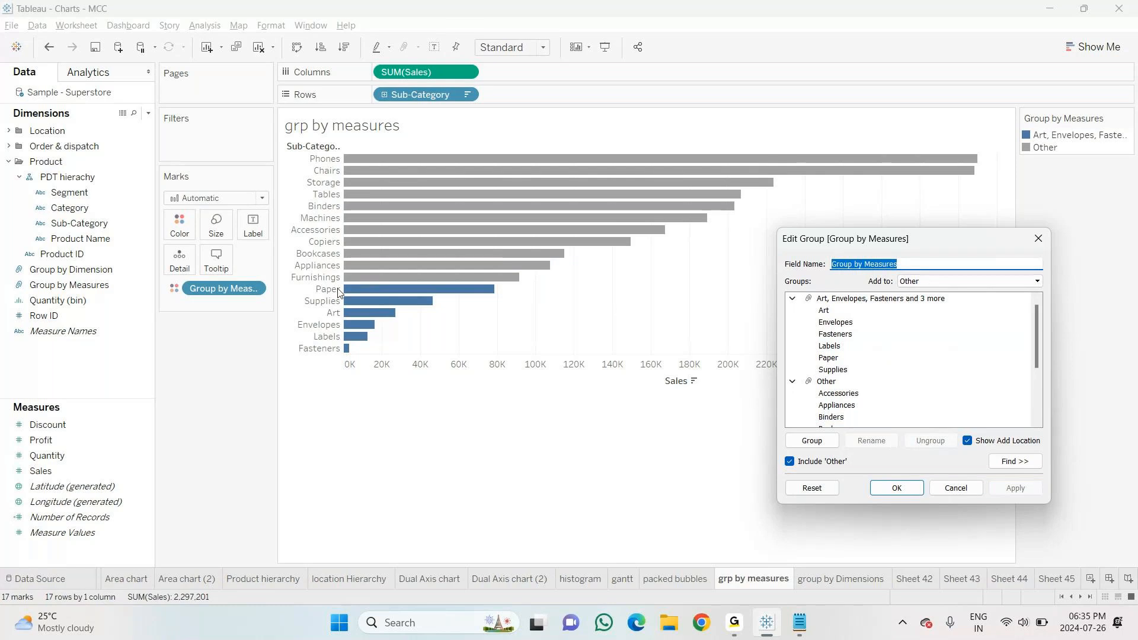
pyautogui.click(896, 488)
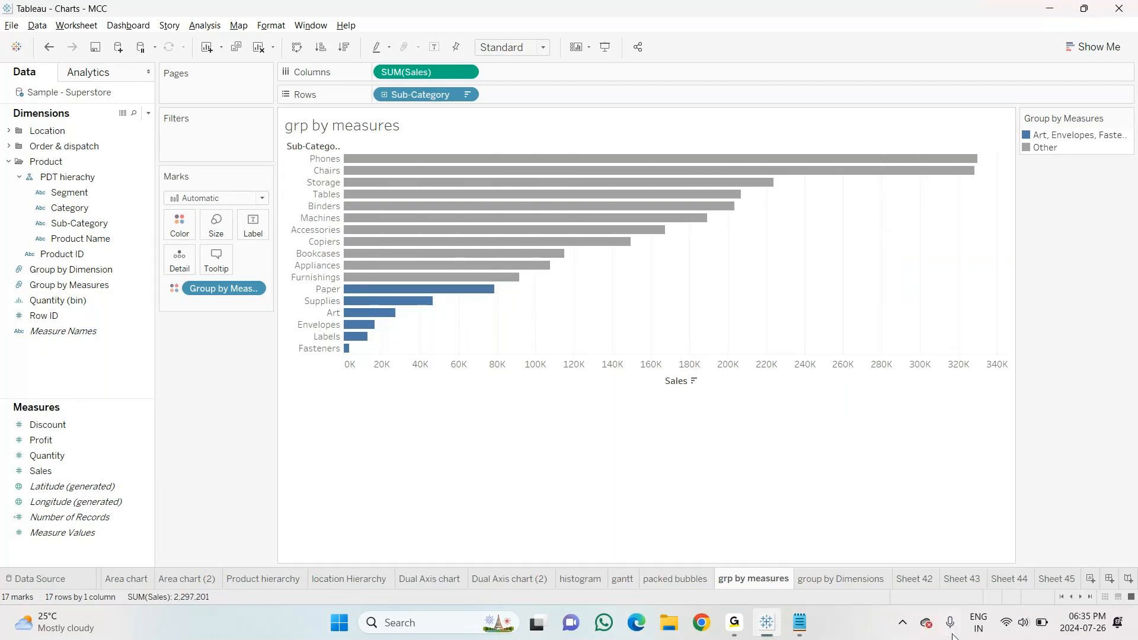
# View the group by Dimensions sheet and highlight its Art, Envelopes, Fasteners row briefly
pyautogui.click(855, 579)
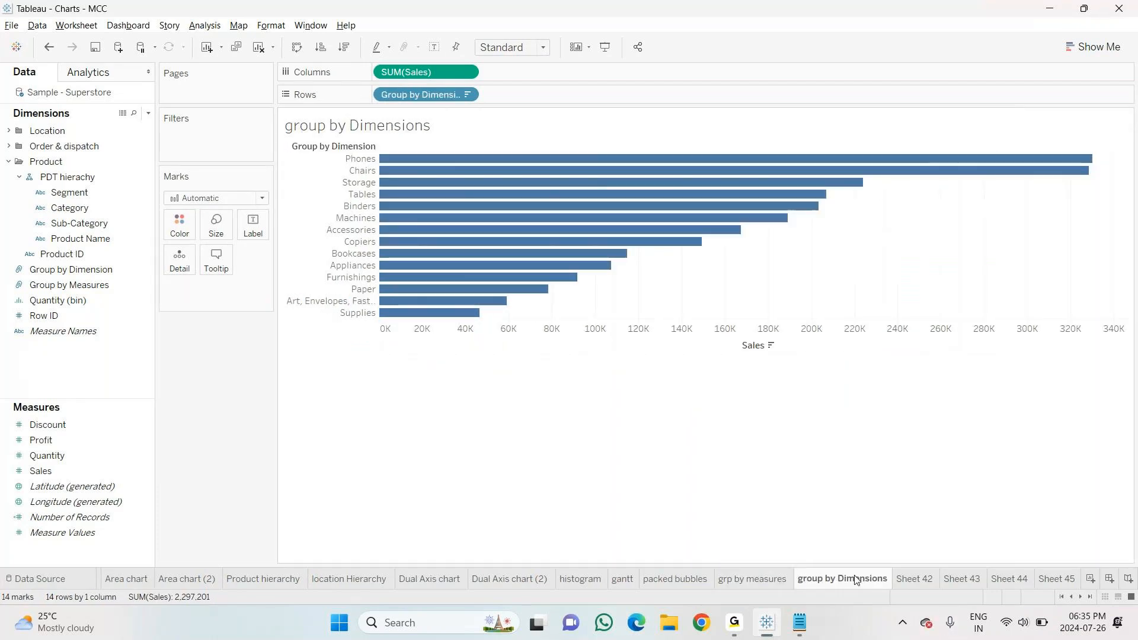
pyautogui.click(331, 302)
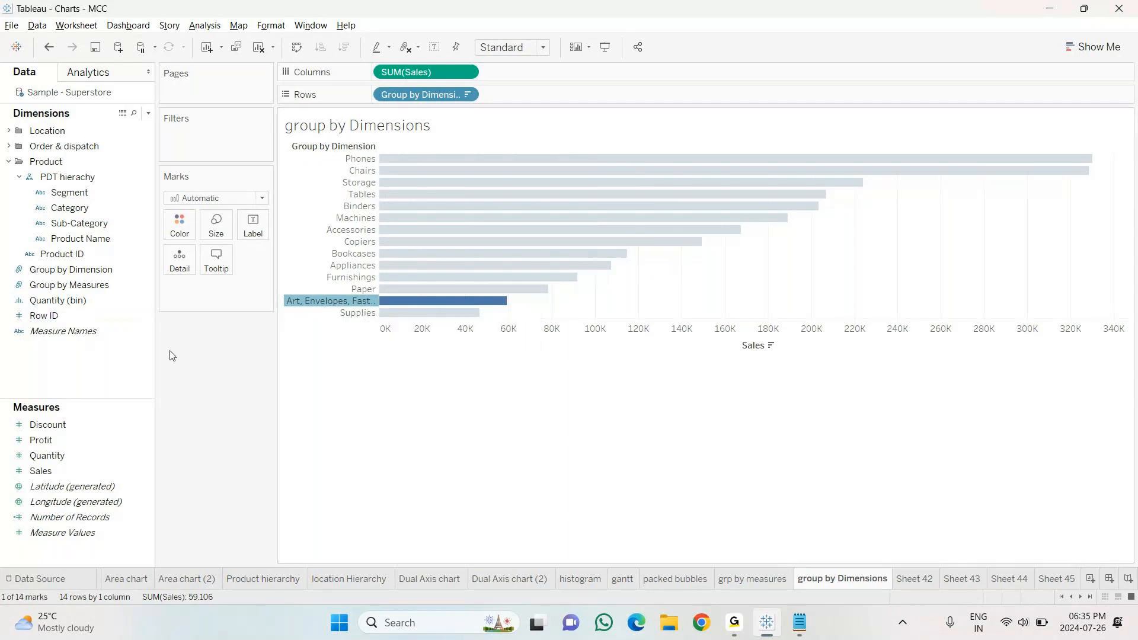
pyautogui.press('Escape')
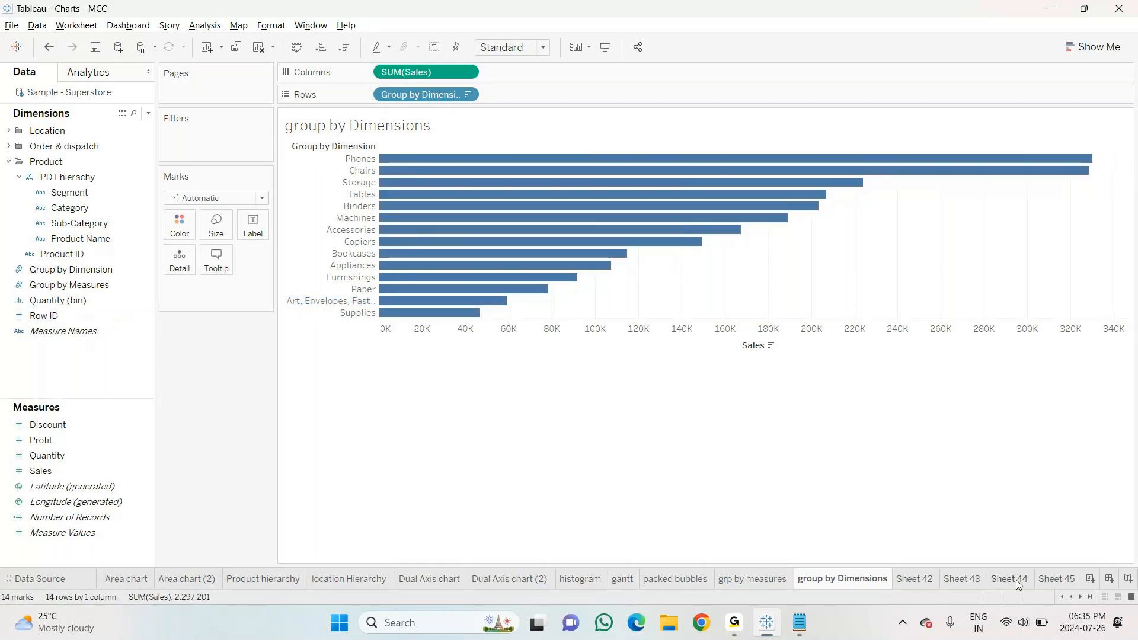
# On Sheet 44, open the Group by Dimension field for group editing
pyautogui.click(1017, 579)
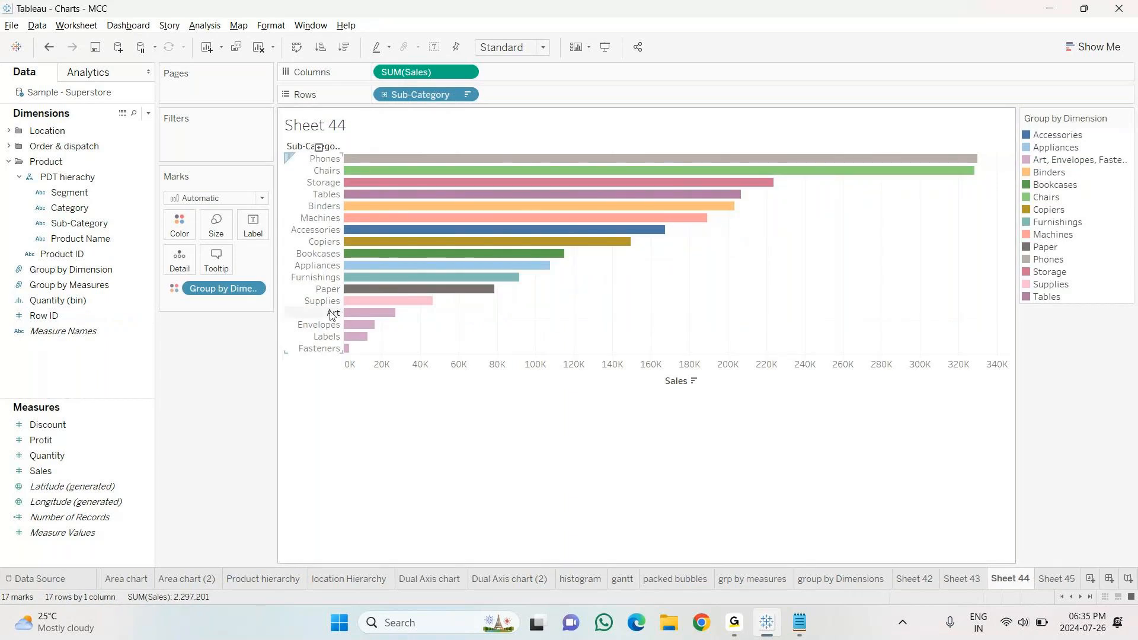
pyautogui.moveTo(350, 339)
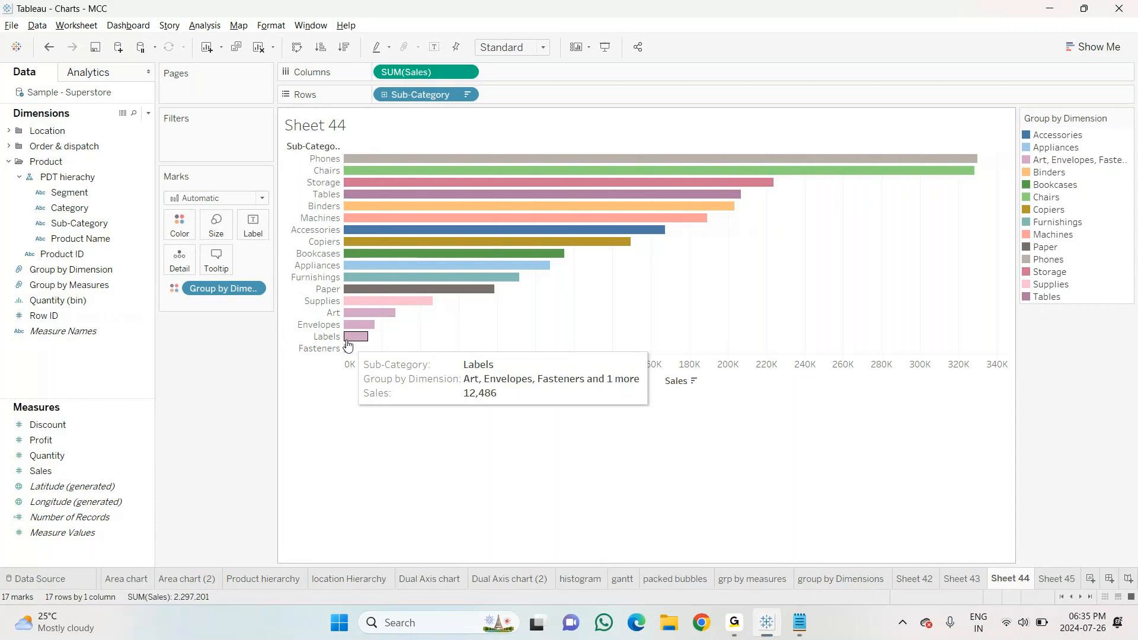
pyautogui.click(137, 270)
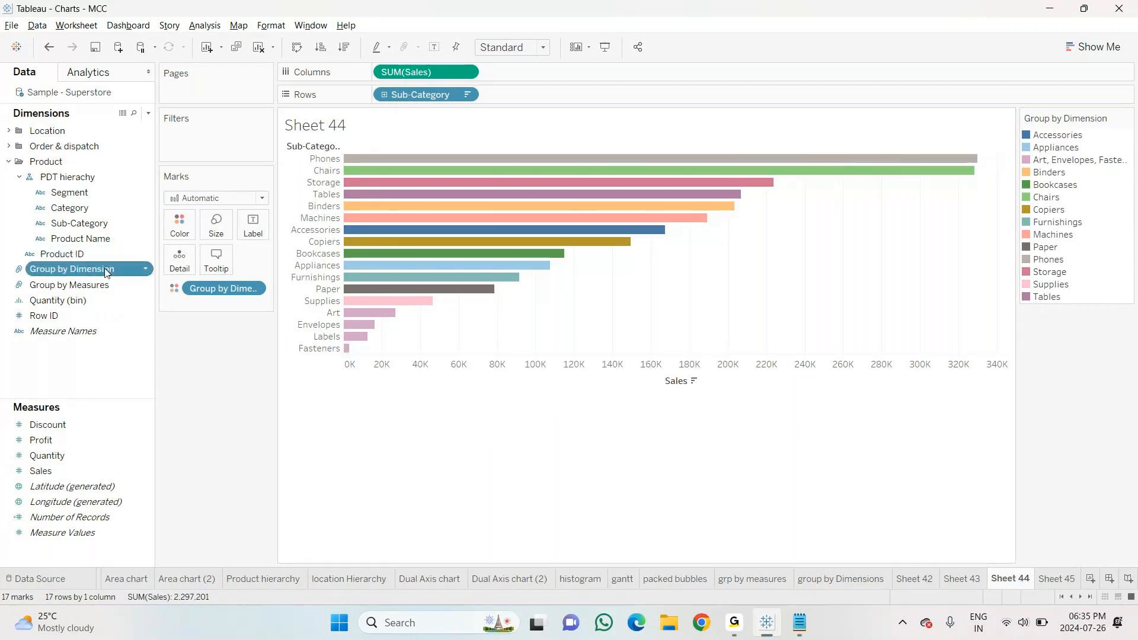
pyautogui.click(144, 271)
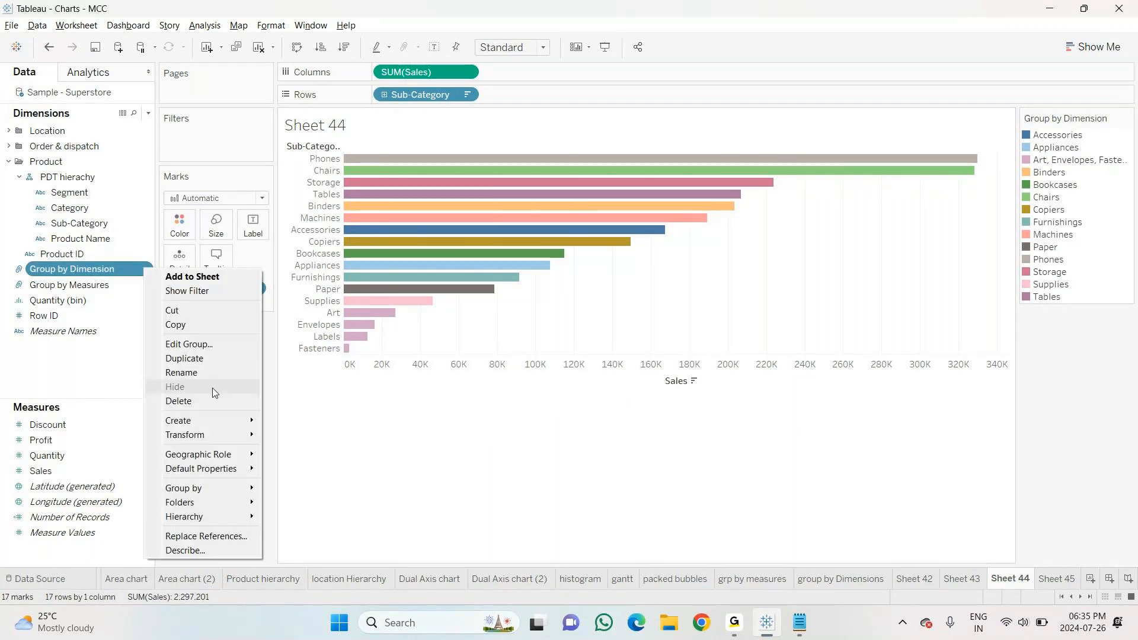
pyautogui.click(189, 345)
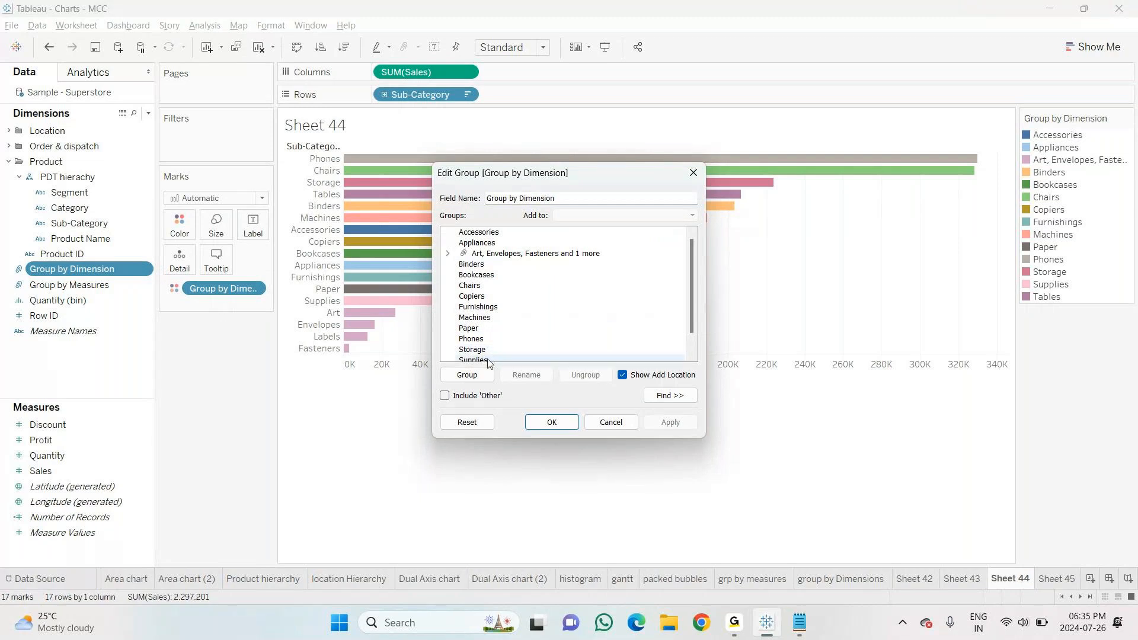
# Move Supplies and Paper into the Art, Envelopes, Fasteners group of Group by Dimension and apply the change to the chart
pyautogui.moveTo(488, 362); pyautogui.dragTo(516, 256)
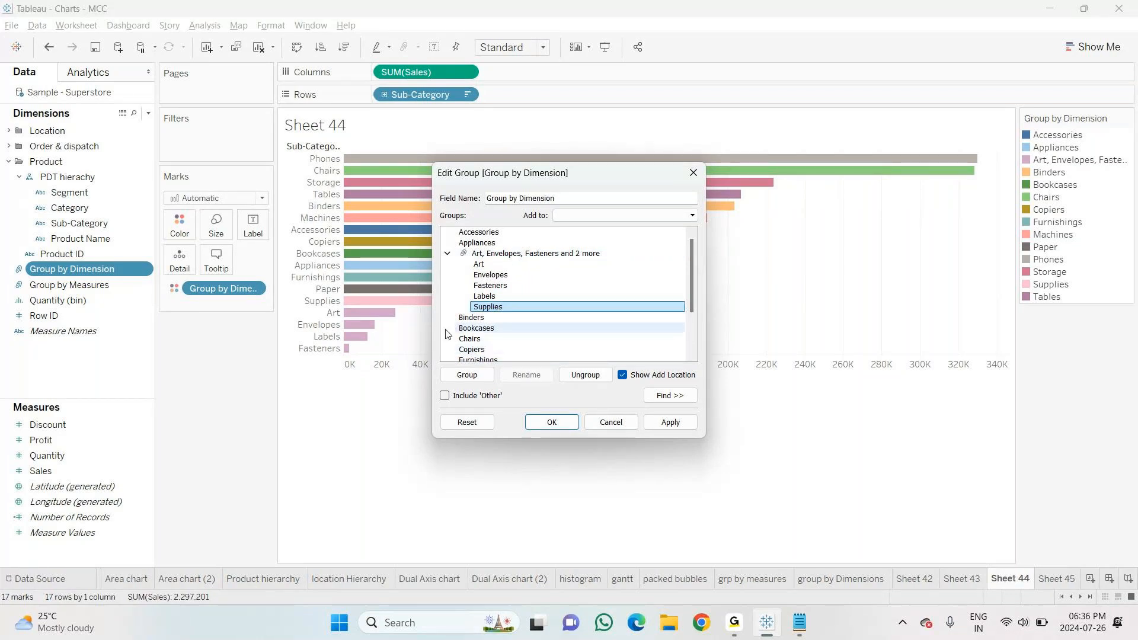
pyautogui.scroll(-2, 462, 335)
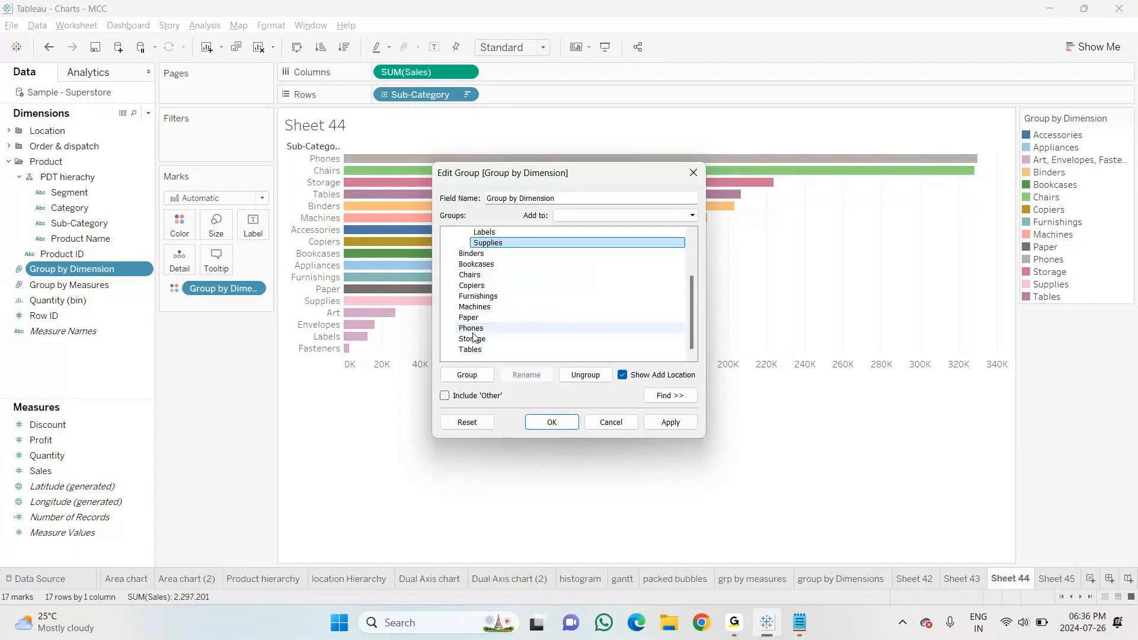
pyautogui.moveTo(468, 317); pyautogui.dragTo(491, 242)
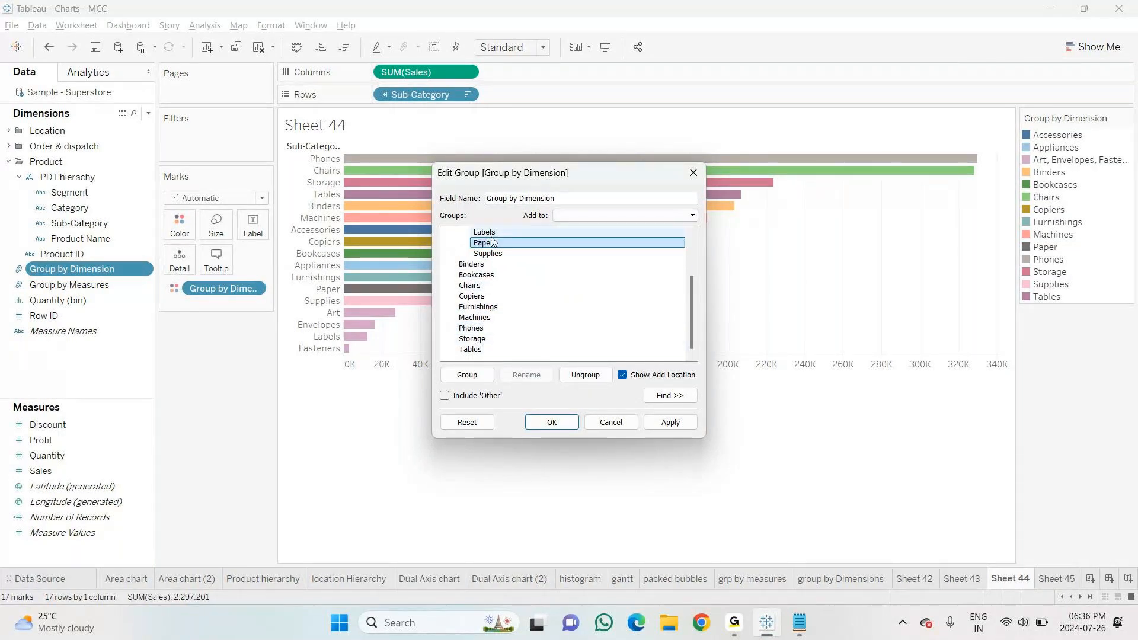
pyautogui.scroll(2, 498, 267)
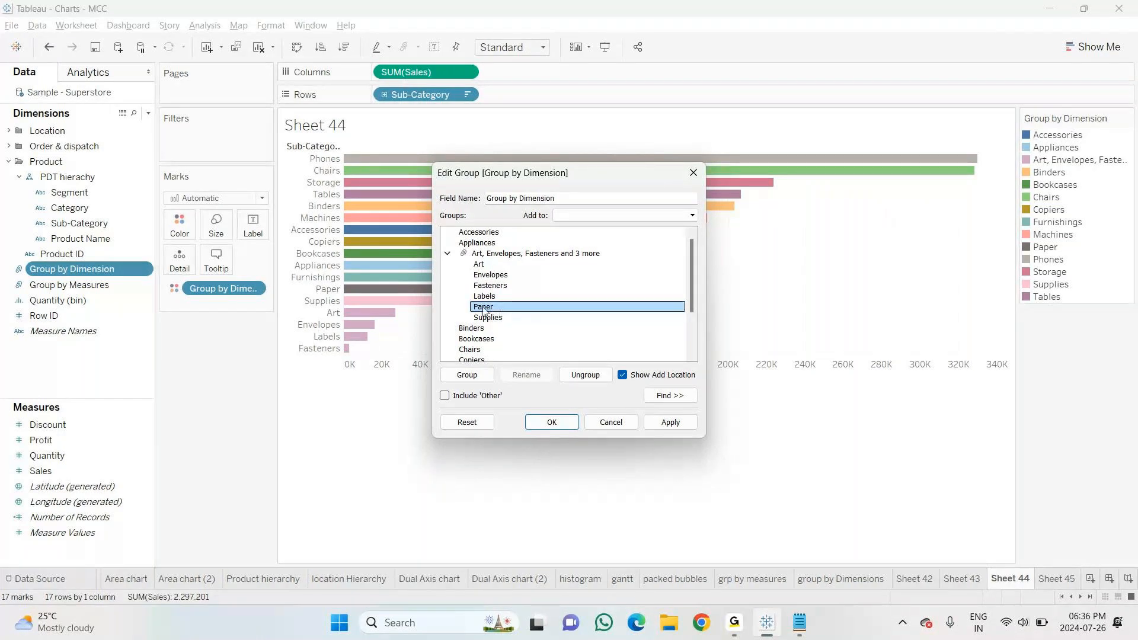
pyautogui.moveTo(595, 172); pyautogui.dragTo(870, 220)
pyautogui.click(946, 471)
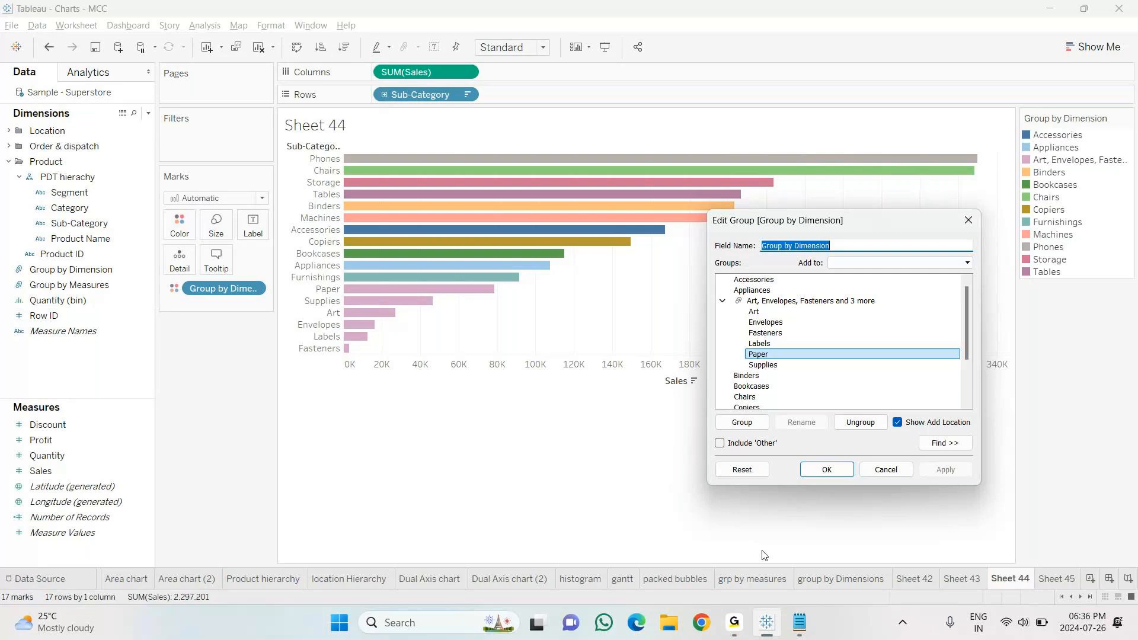
# Accept the edited Group by Dimension field and finish editing the group
pyautogui.click(734, 622)
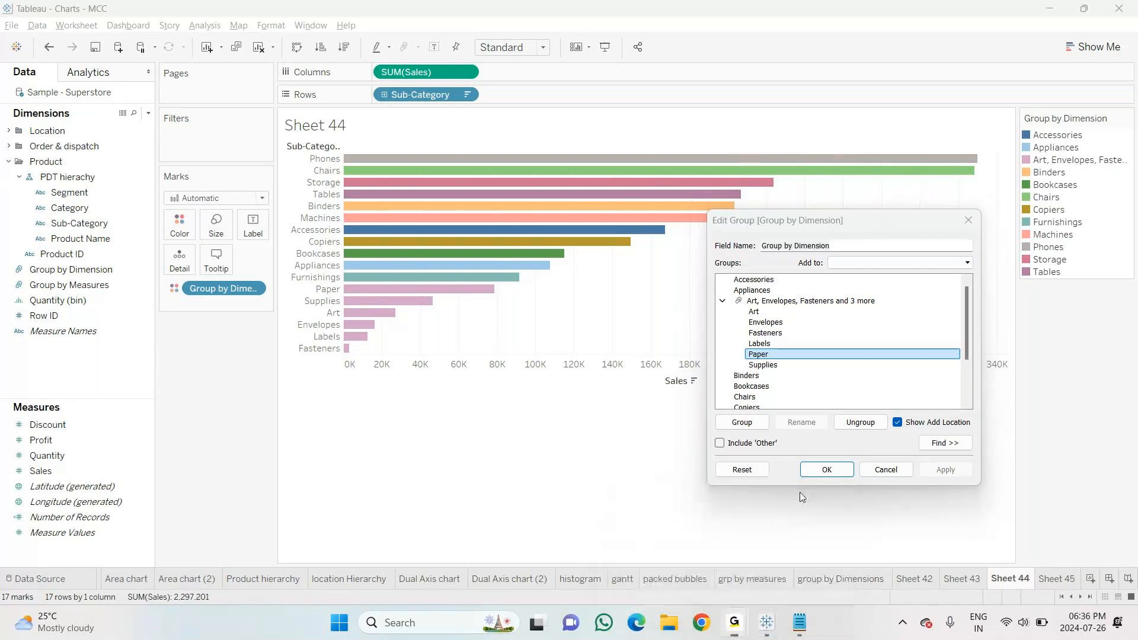
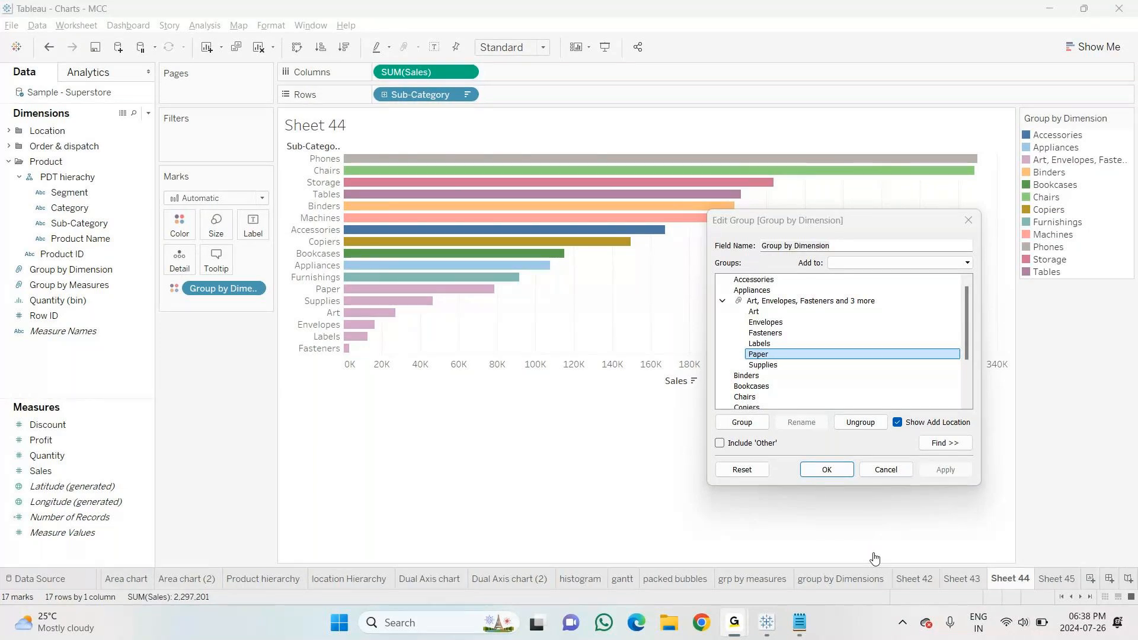
pyautogui.click(376, 290)
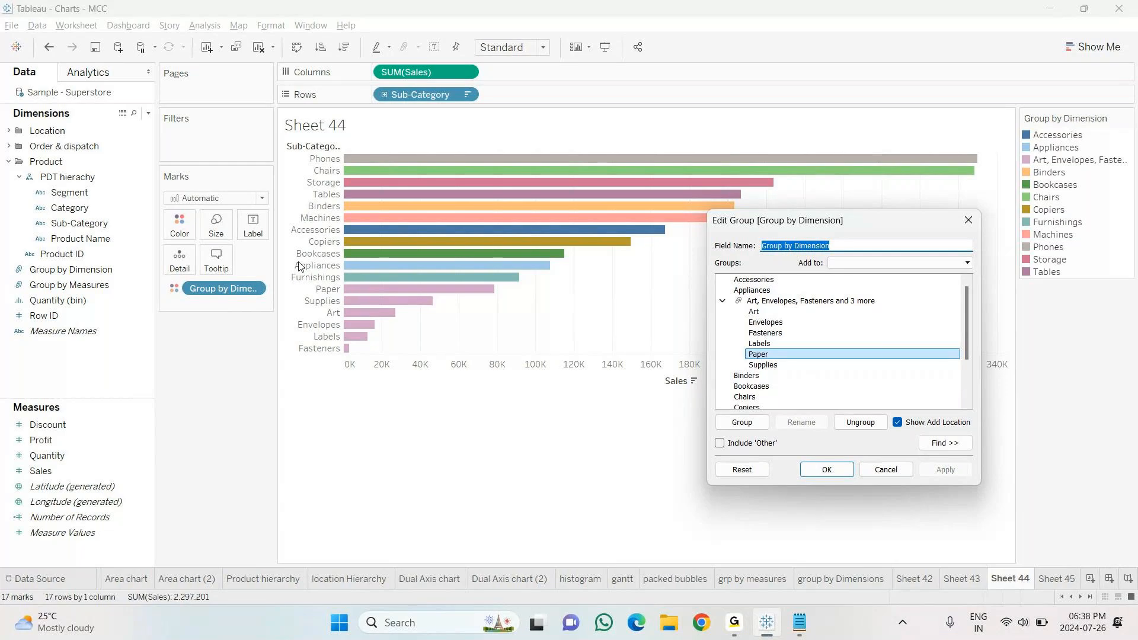
pyautogui.click(831, 469)
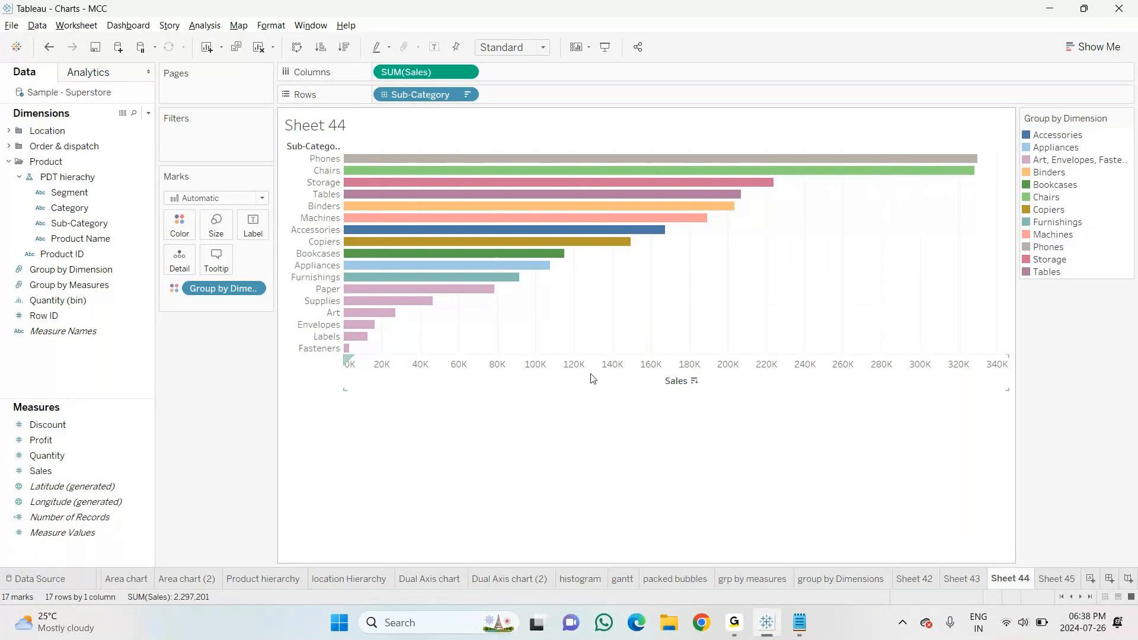
# Compare the bar colouring of the grouped sub-categories on the grp by measures sheet, Sheet 43 and Sheet 44
pyautogui.moveTo(347, 325)
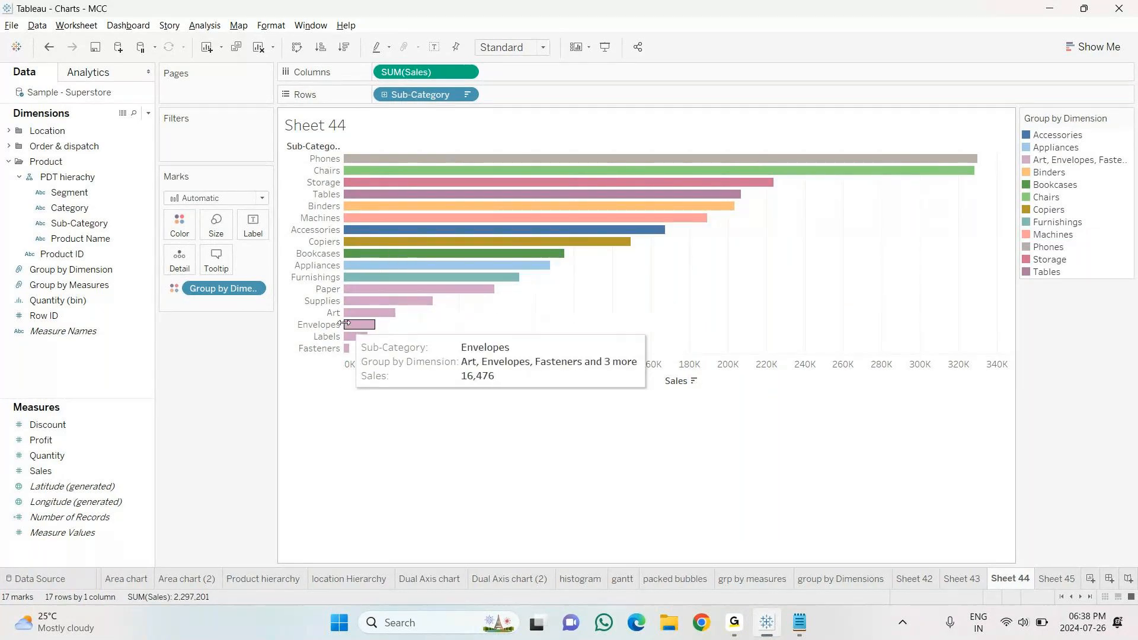
pyautogui.click(850, 585)
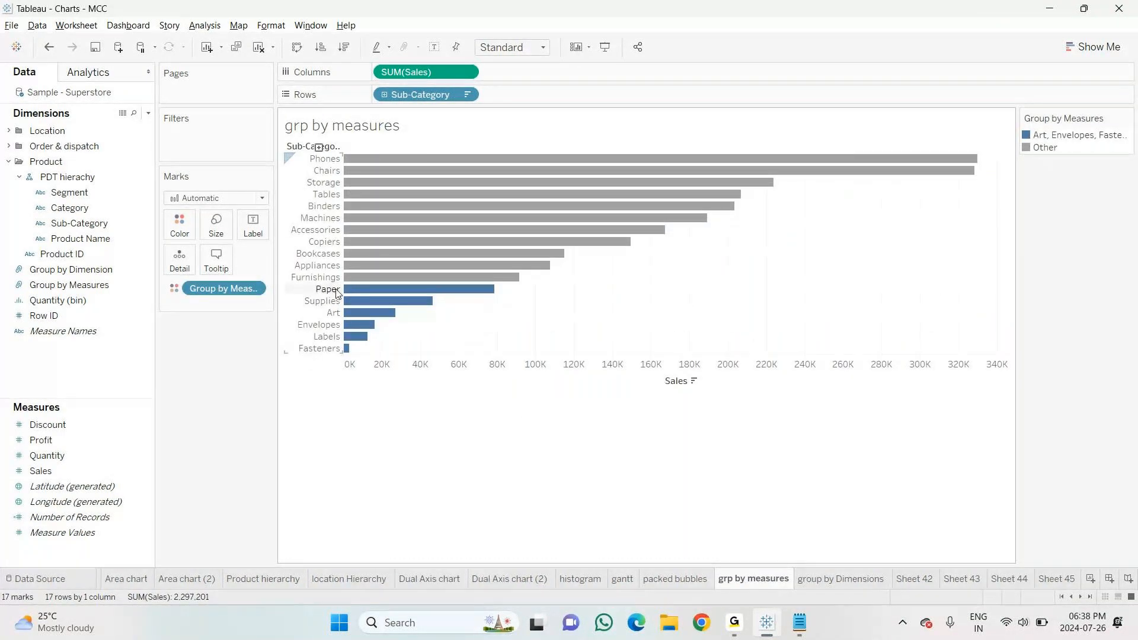
pyautogui.click(962, 578)
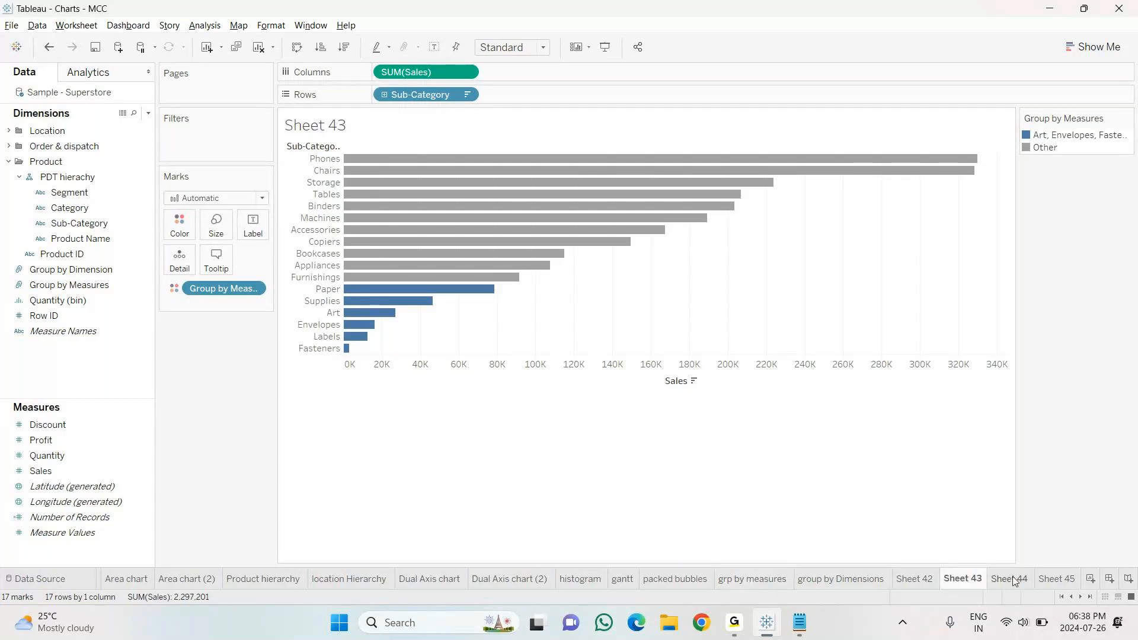
pyautogui.click(1010, 578)
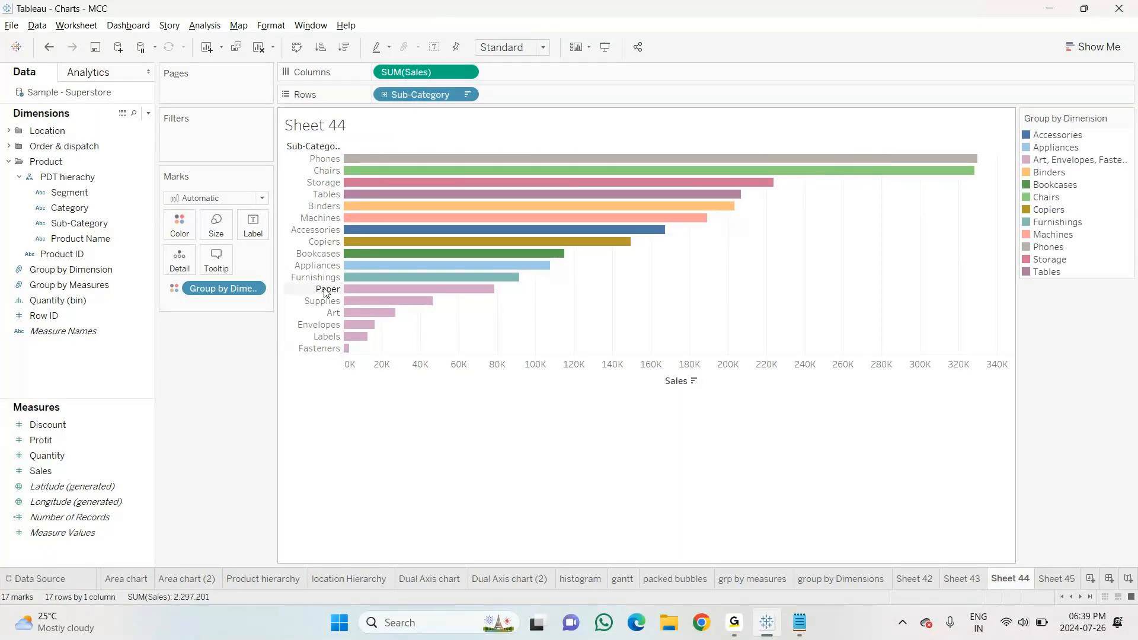
pyautogui.moveTo(739, 629)
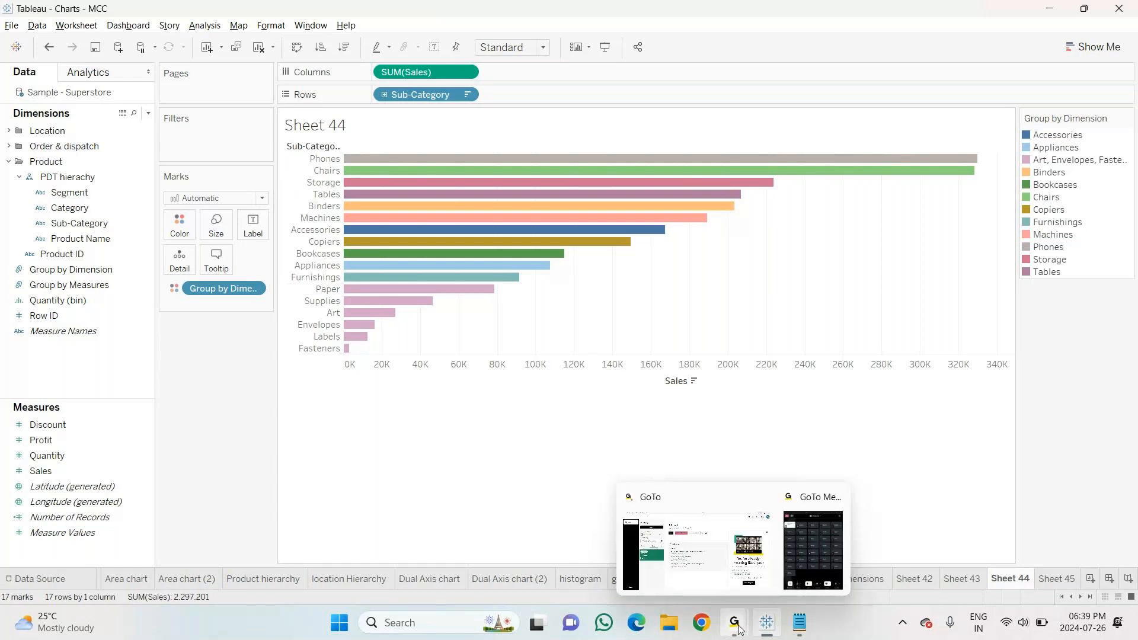
pyautogui.click(815, 498)
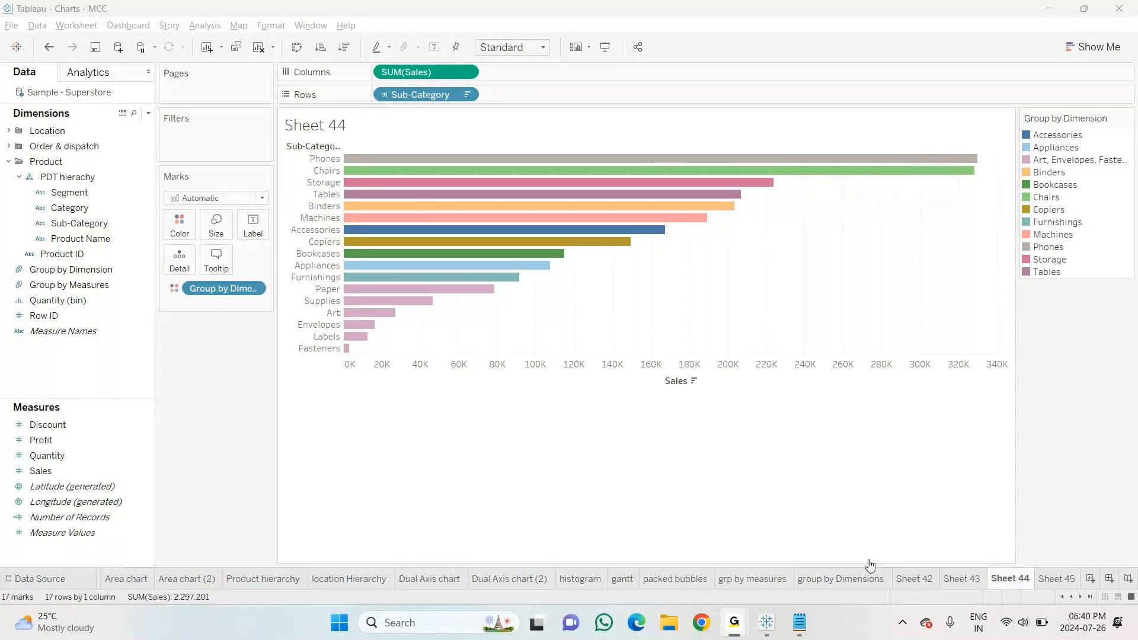
pyautogui.click(566, 440)
# Switch to Notepad to review the list of group types, and return to Tableau
pyautogui.hotkey('alt', 'Tab')
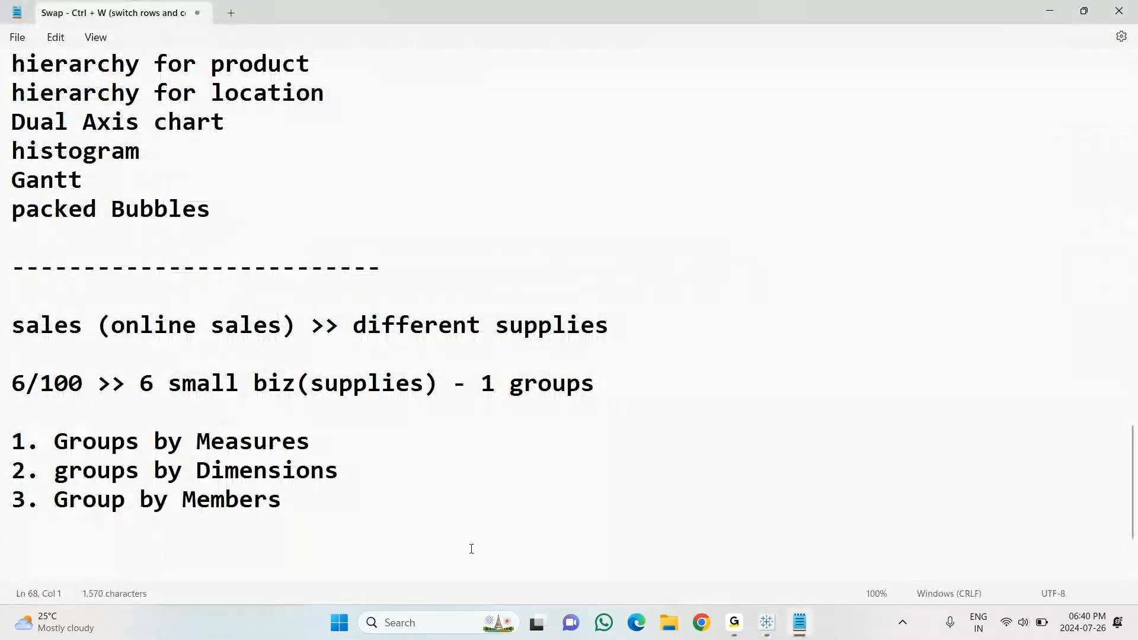
pyautogui.click(766, 623)
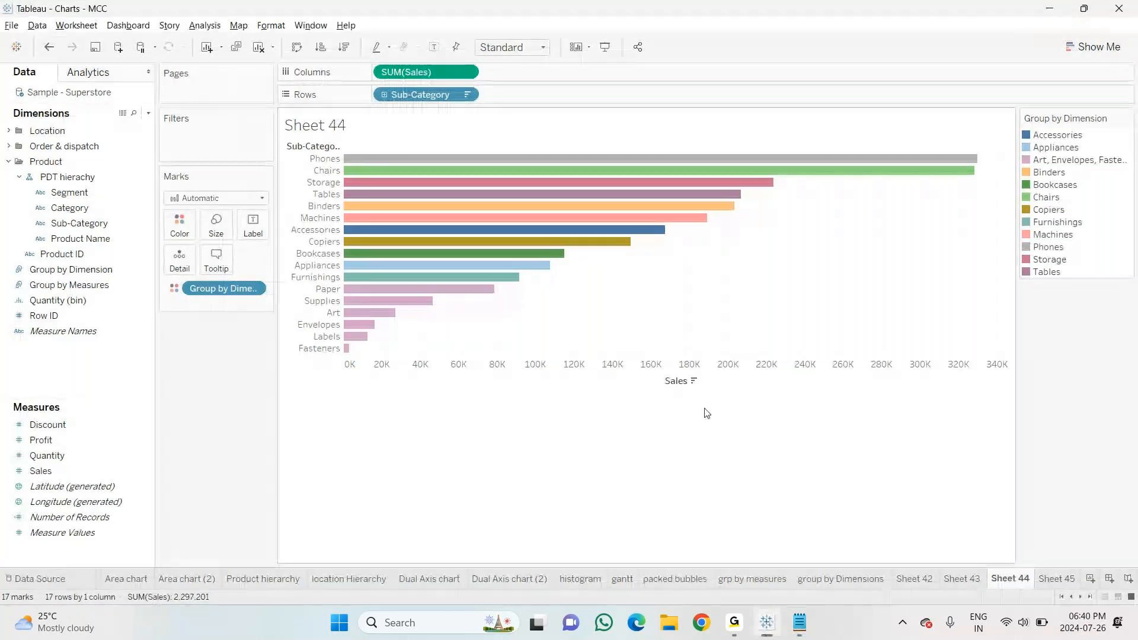
# Add a new blank worksheet after Sheet 45
pyautogui.click(1056, 579)
pyautogui.click(1090, 578)
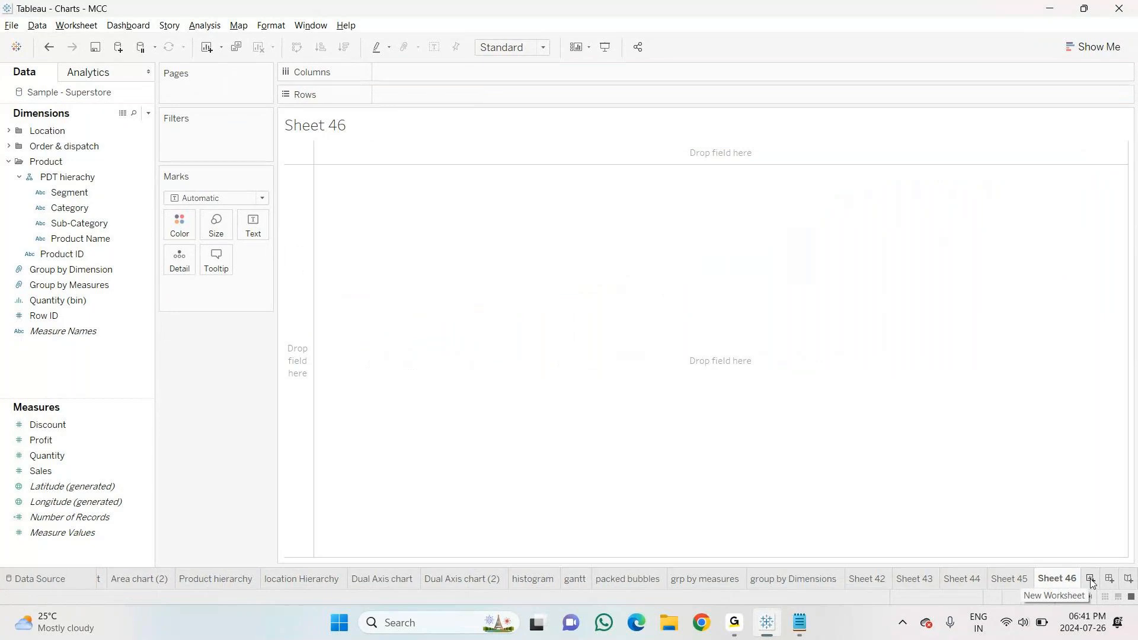
pyautogui.click(89, 224)
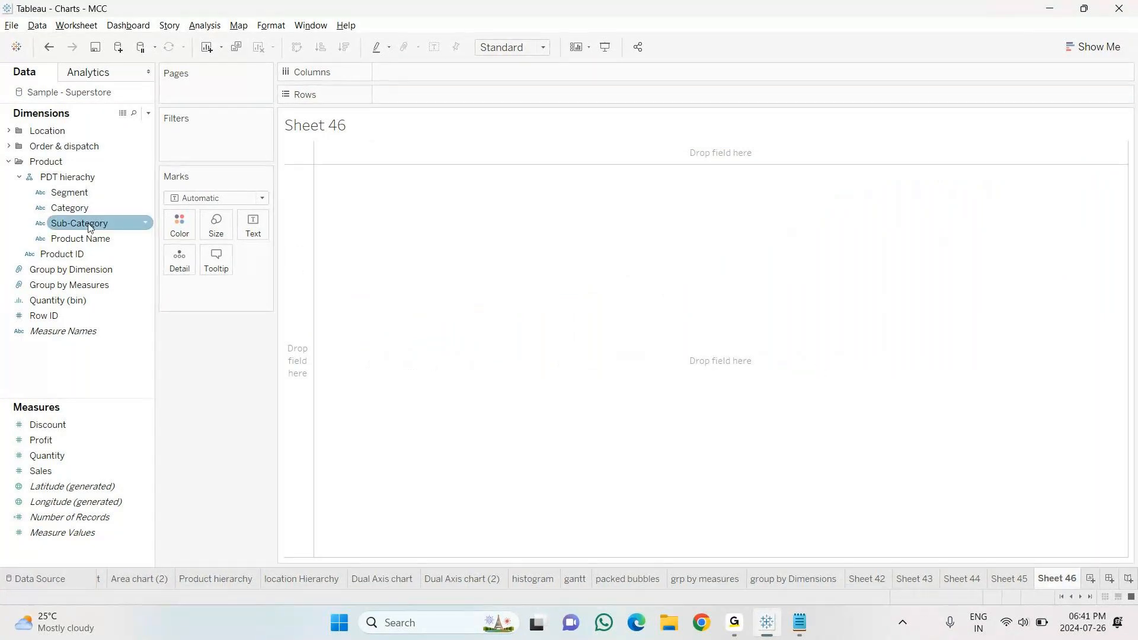
pyautogui.click(145, 223)
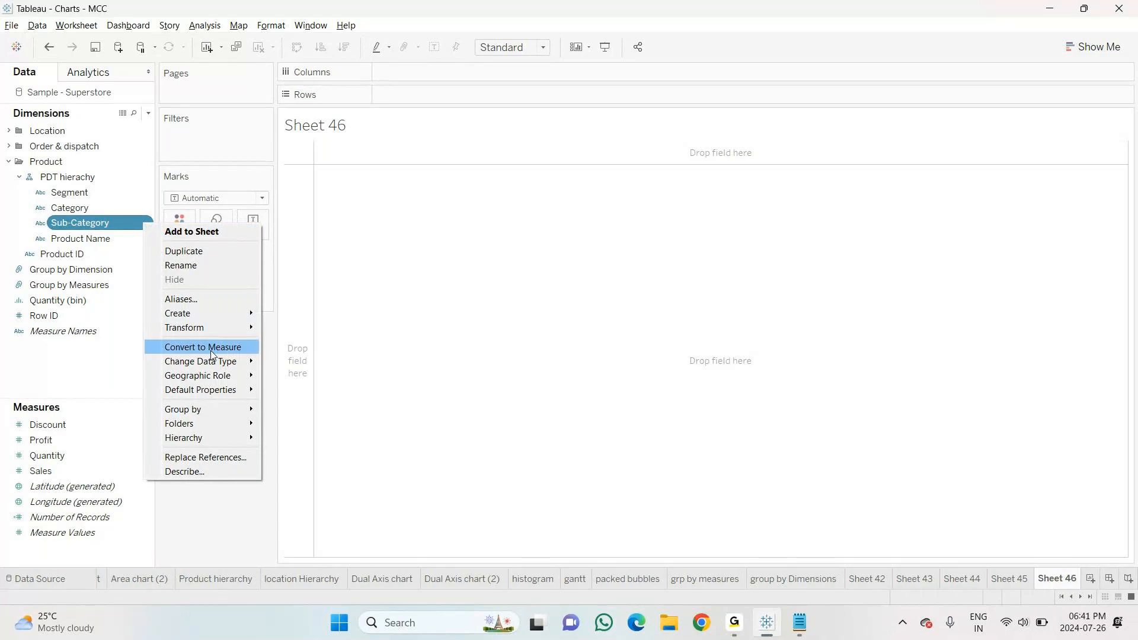
pyautogui.moveTo(204, 412)
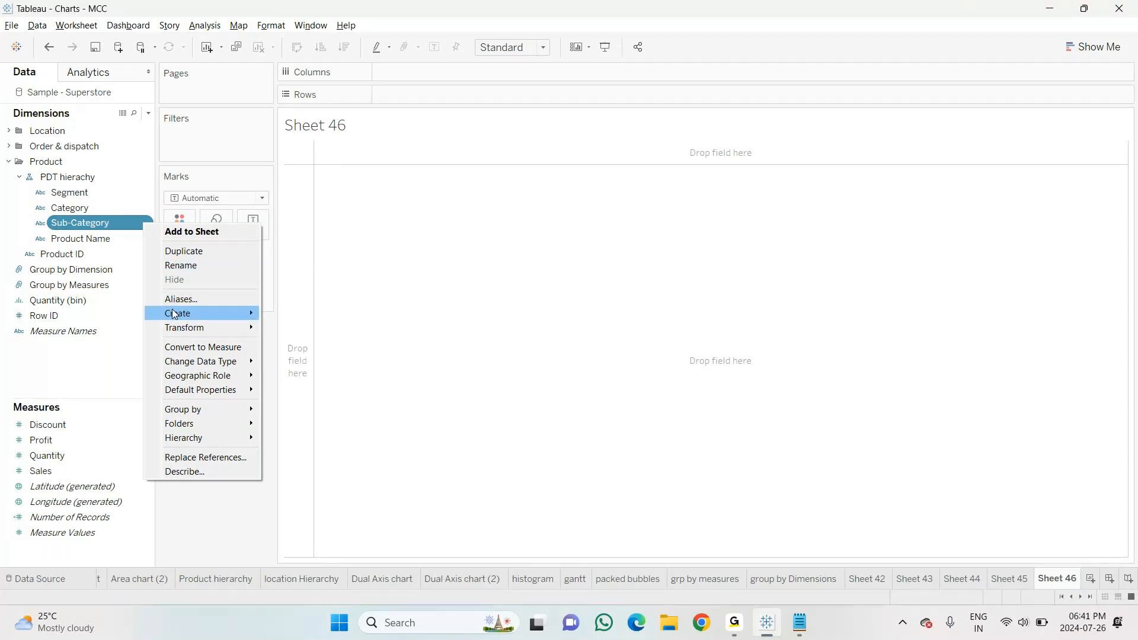
pyautogui.moveTo(173, 313)
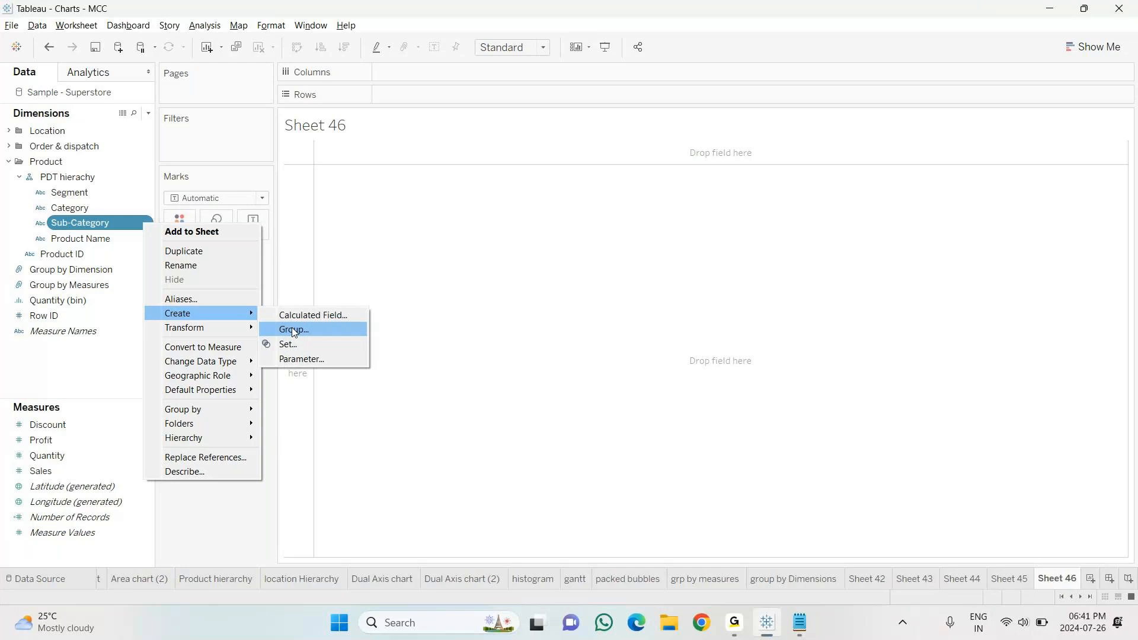
pyautogui.click(293, 330)
pyautogui.click(691, 172)
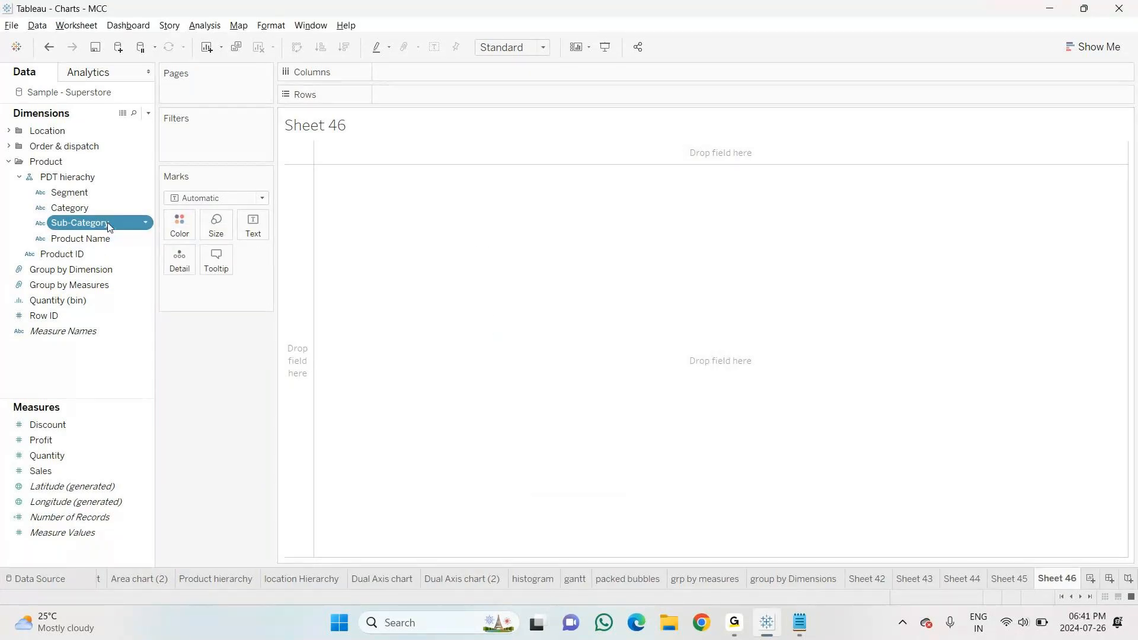
# Create a group from the Sub-Category dimension and name the group field Group by Members
pyautogui.rightClick(134, 227)
pyautogui.moveTo(161, 315)
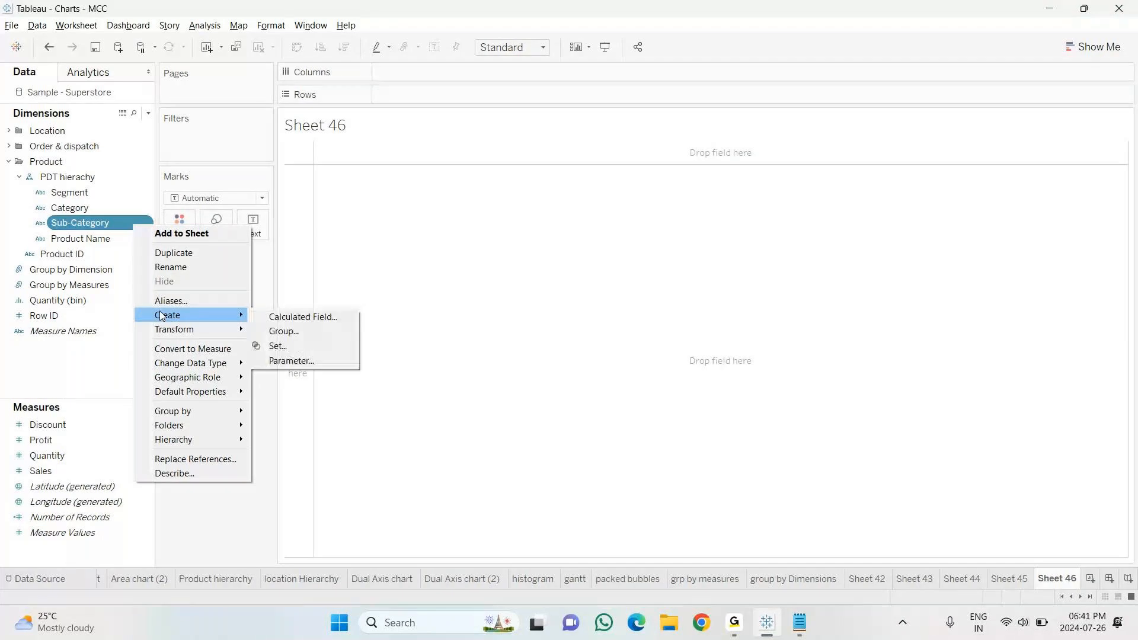
pyautogui.click(293, 333)
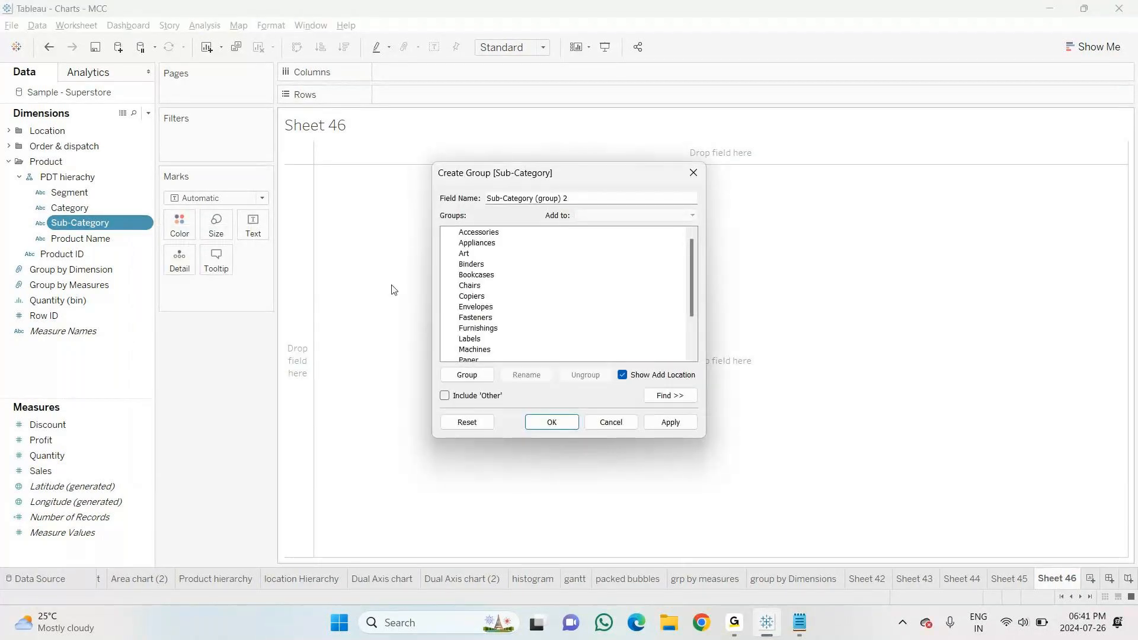
pyautogui.moveTo(576, 198); pyautogui.dragTo(483, 199)
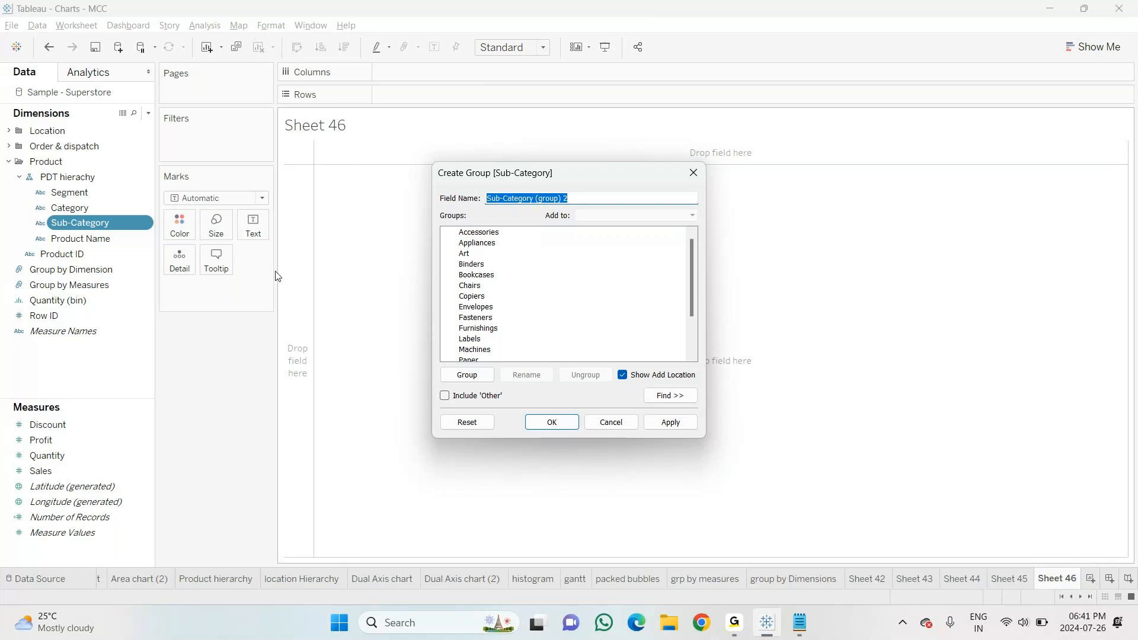
pyautogui.click(534, 198)
pyautogui.hotkey('shift', 'Home')
pyautogui.press('BackSpace')
pyautogui.press('Delete')
pyautogui.write('G')
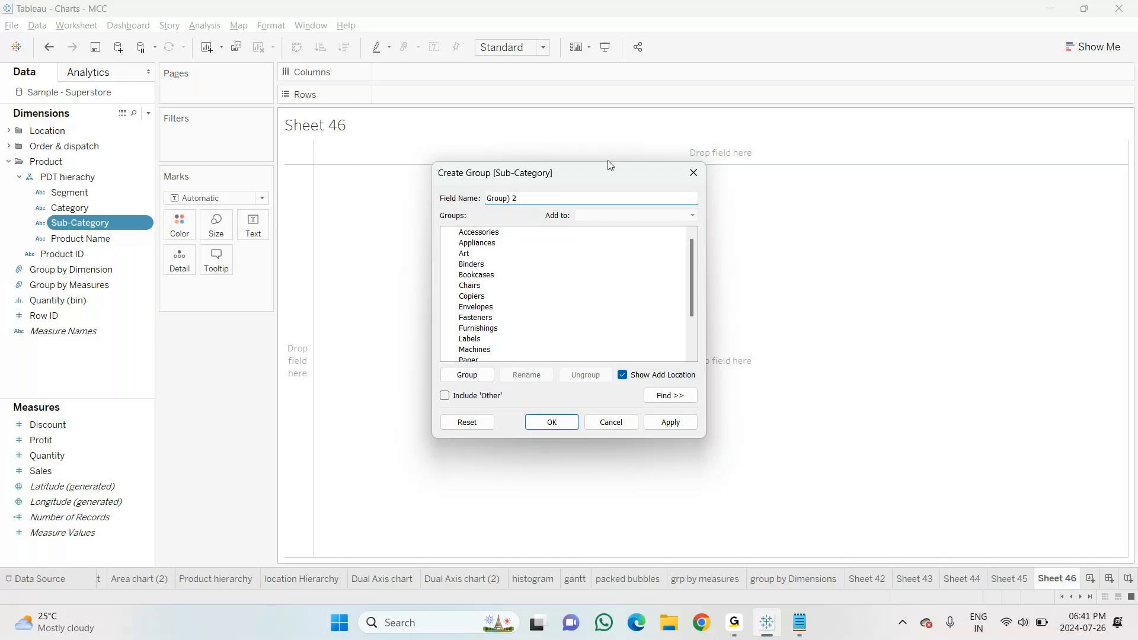
pyautogui.click(532, 194)
pyautogui.press('BackSpace')
pyautogui.press('BackSpace')
pyautogui.press('BackSpace')
pyautogui.write('by Meme')
pyautogui.press('BackSpace')
pyautogui.write('bers')
pyautogui.click(577, 281)
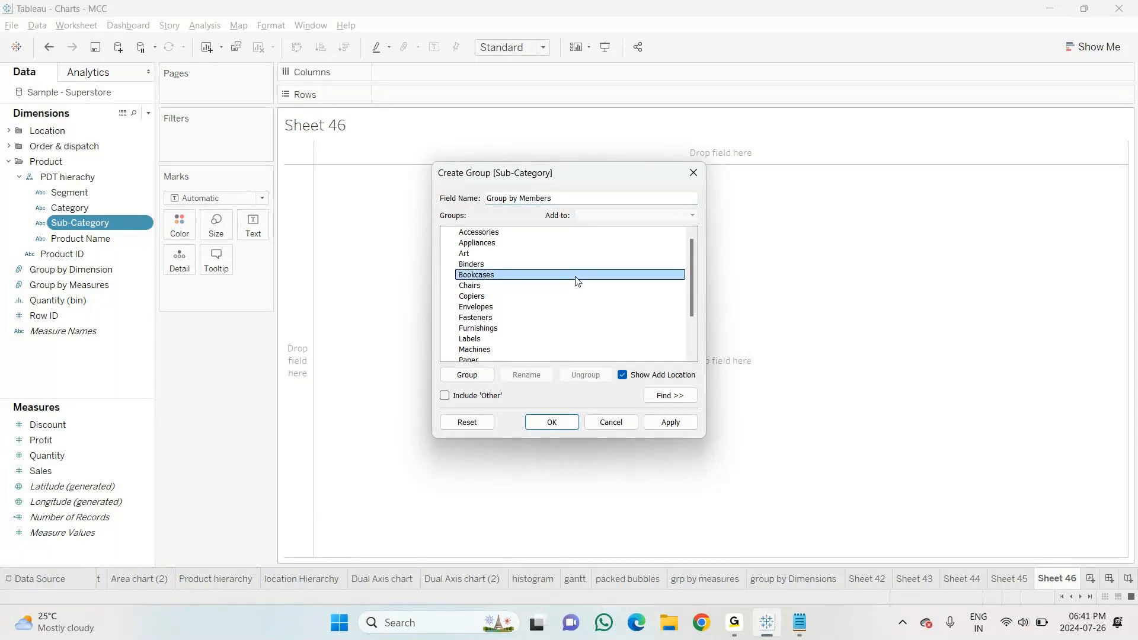
# Group the Binders member on its own and name the group Stationary
pyautogui.scroll(-2, 490, 261)
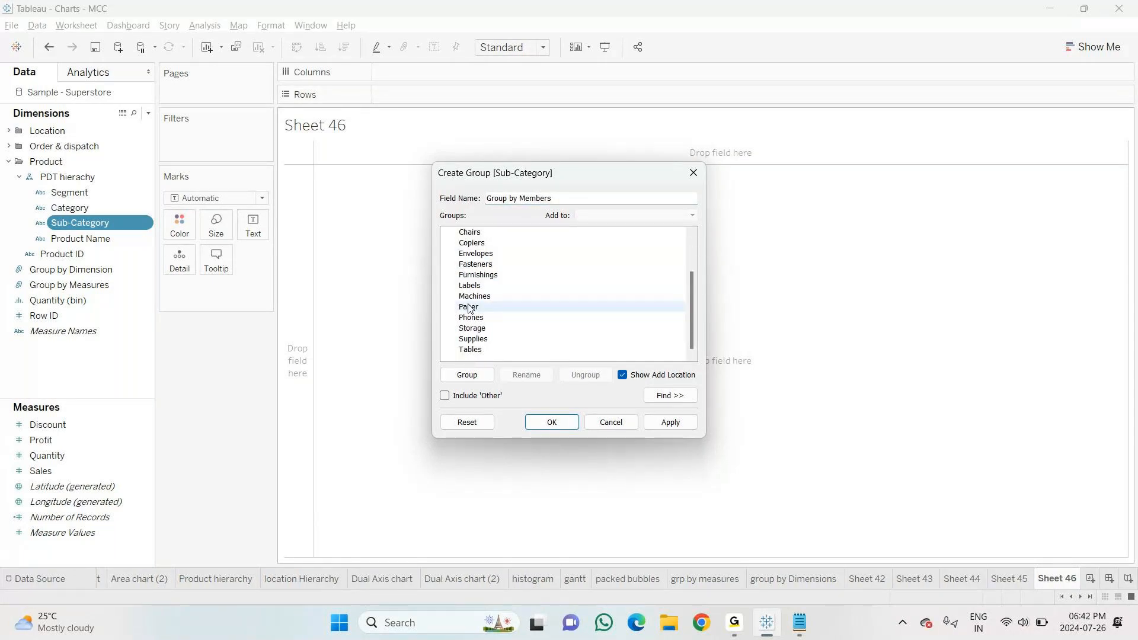
pyautogui.press('Home')
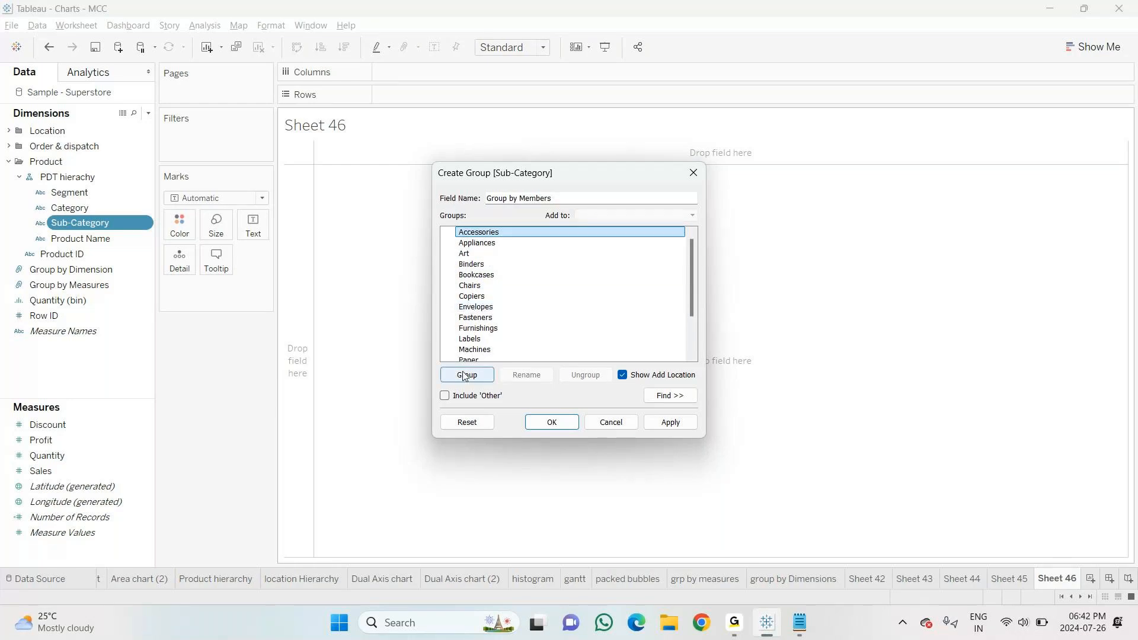
pyautogui.click(476, 265)
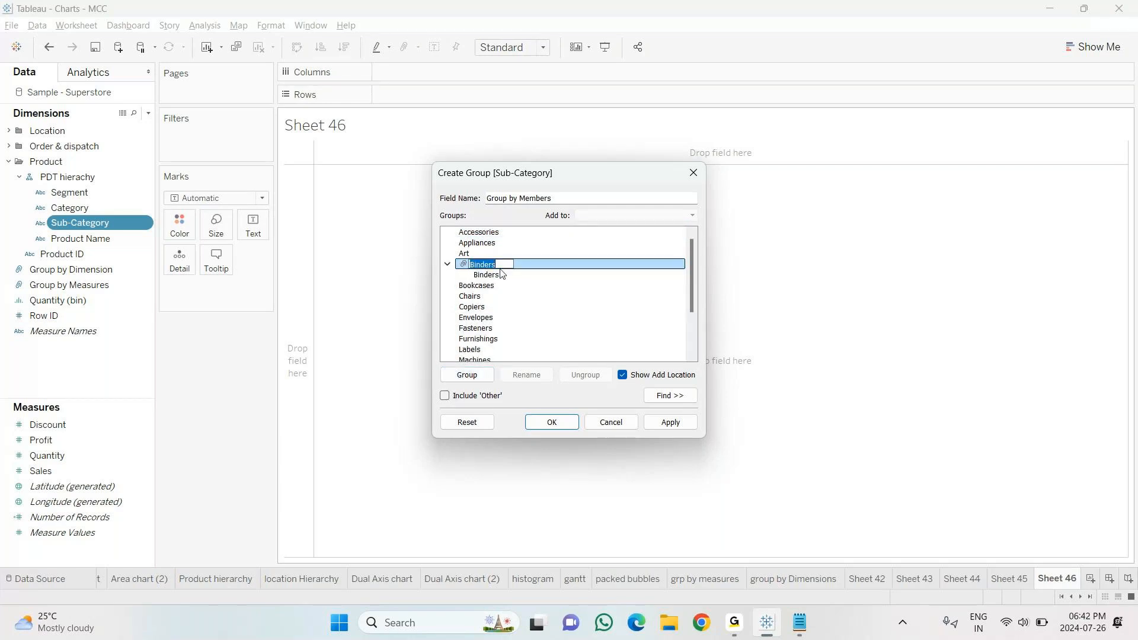
pyautogui.press('BackSpace')
pyautogui.write('Stat')
pyautogui.press('BackSpace')
pyautogui.write('ionar')
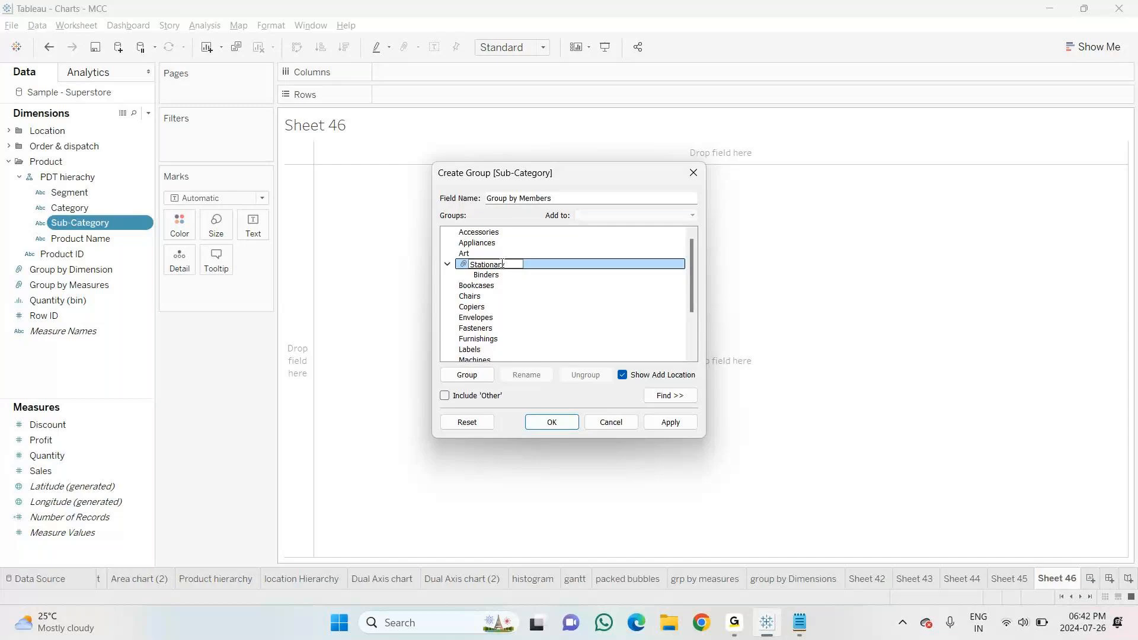
pyautogui.write('y')
pyautogui.press('Return')
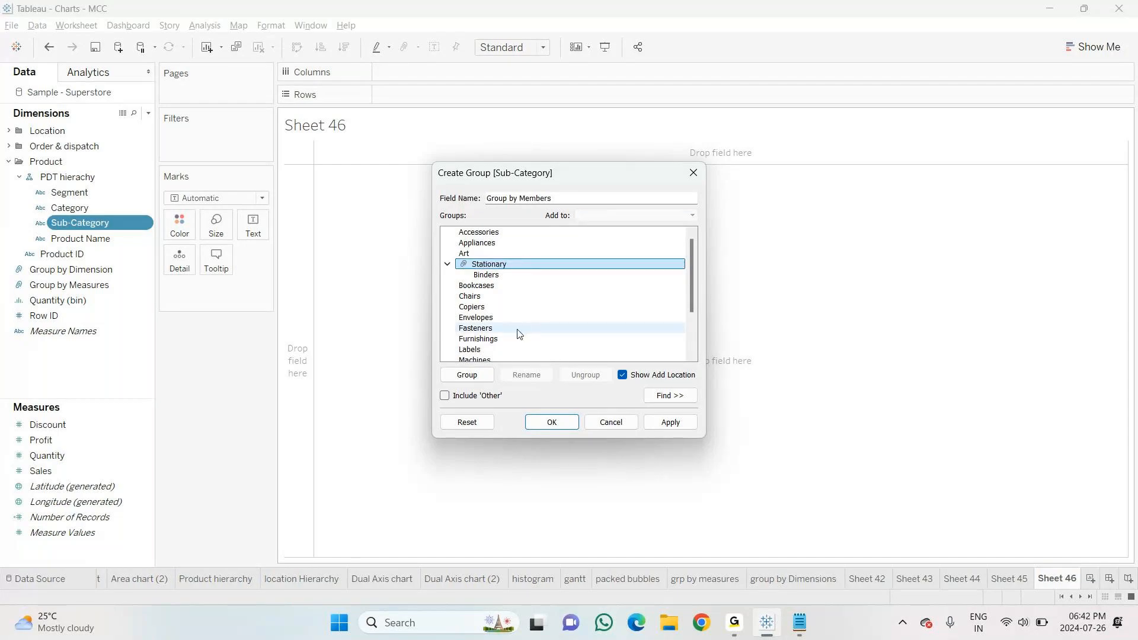
# Add the Paper and Labels members to the Stationary group
pyautogui.click(477, 289)
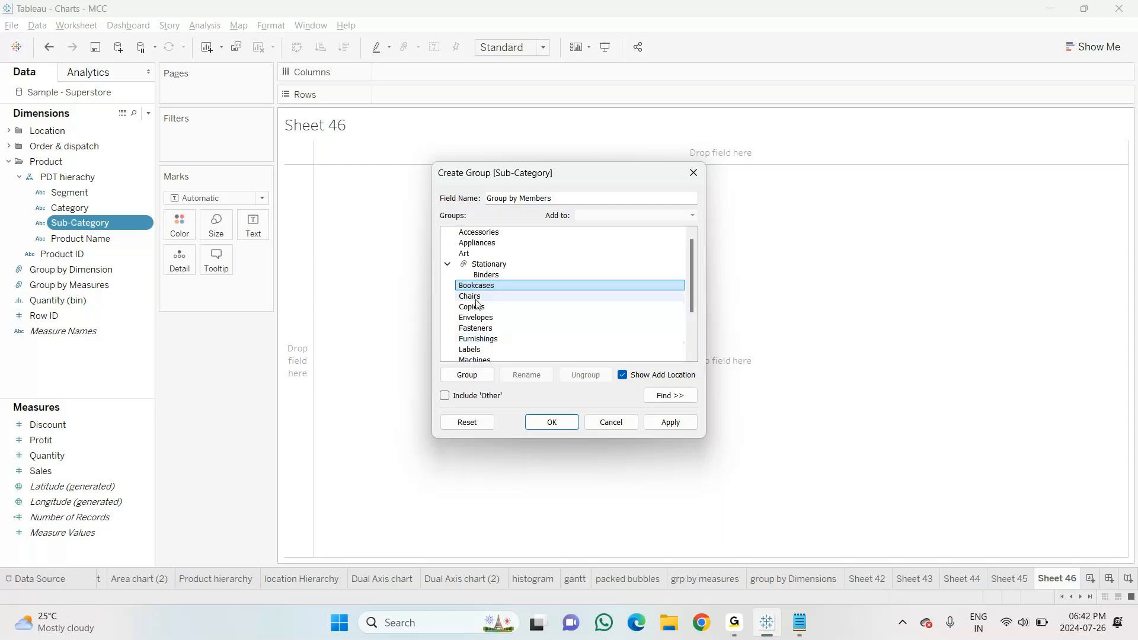
pyautogui.scroll(-2, 495, 346)
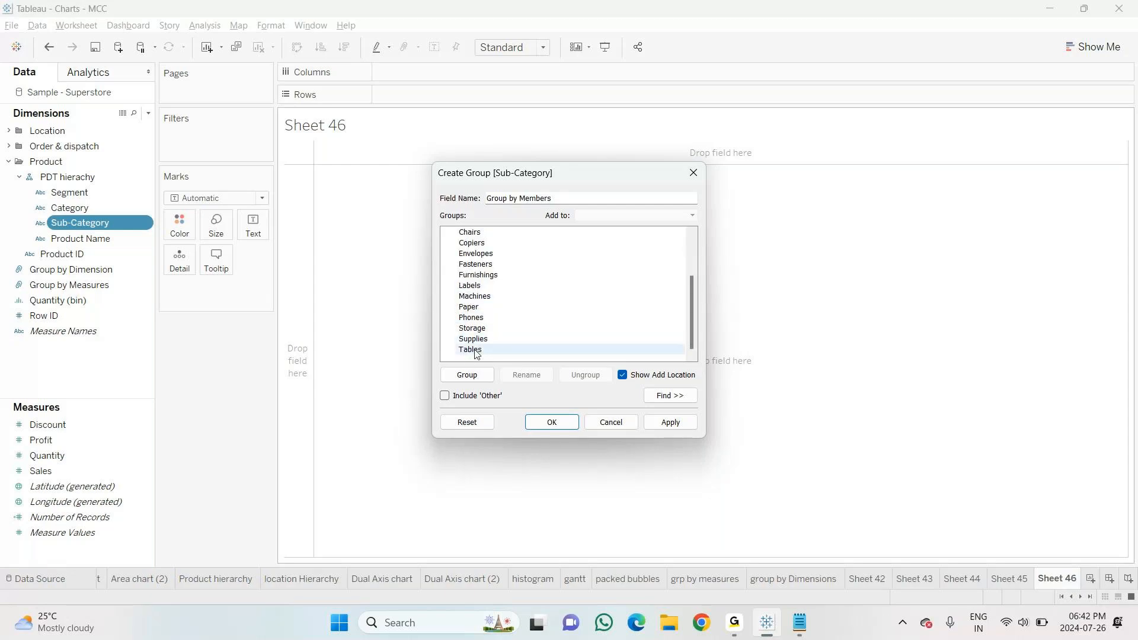
pyautogui.click(471, 307)
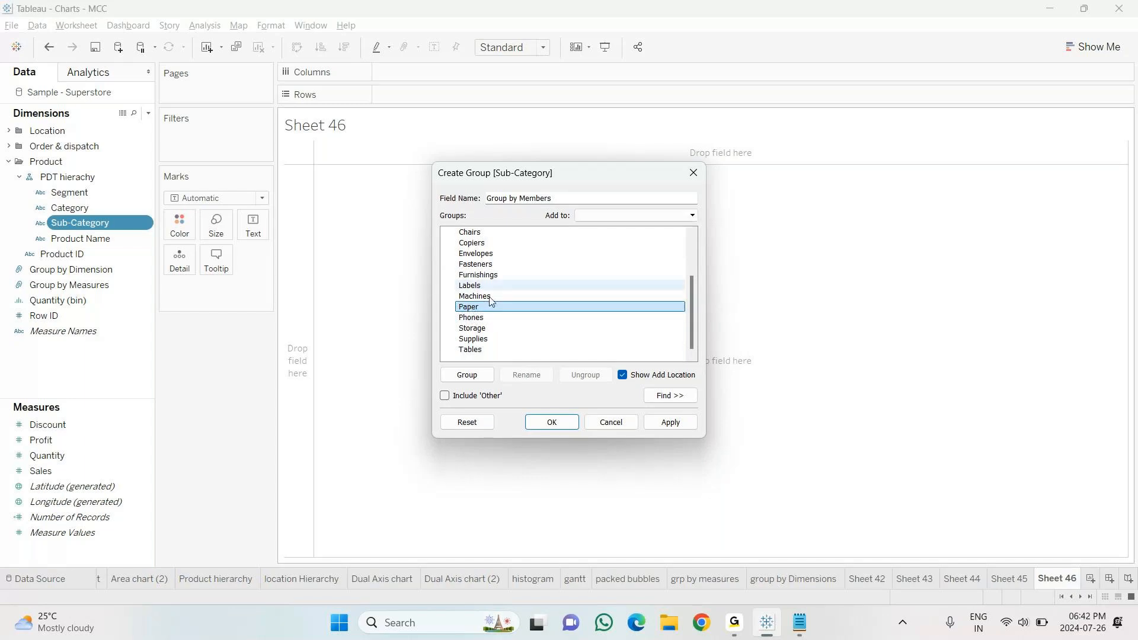
pyautogui.click(692, 216)
pyautogui.click(604, 229)
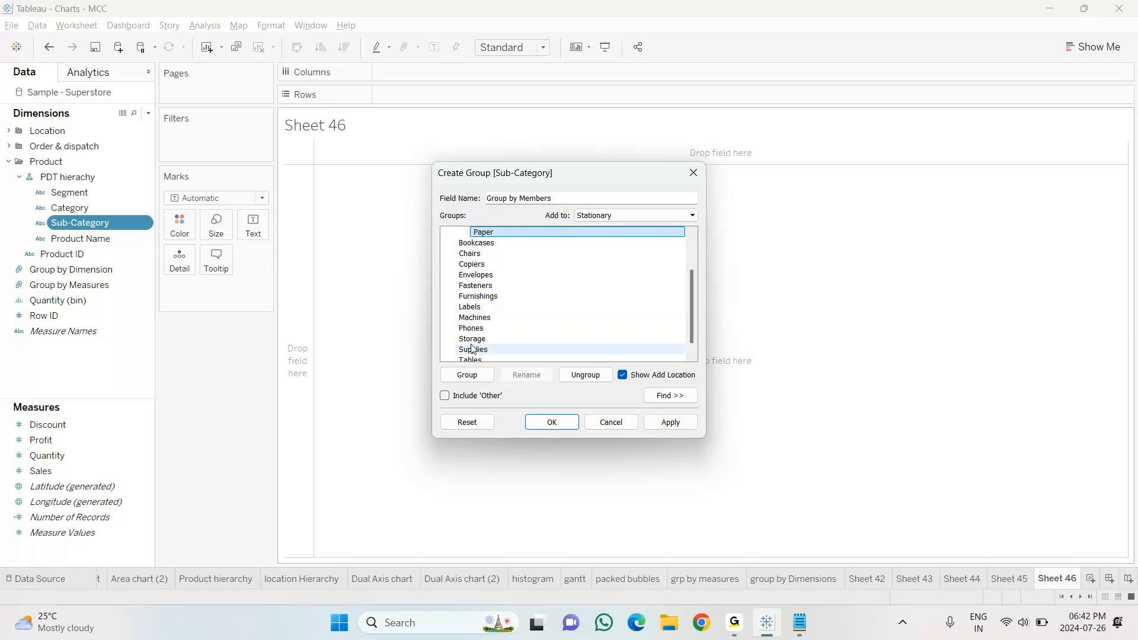
pyautogui.scroll(-1, 469, 344)
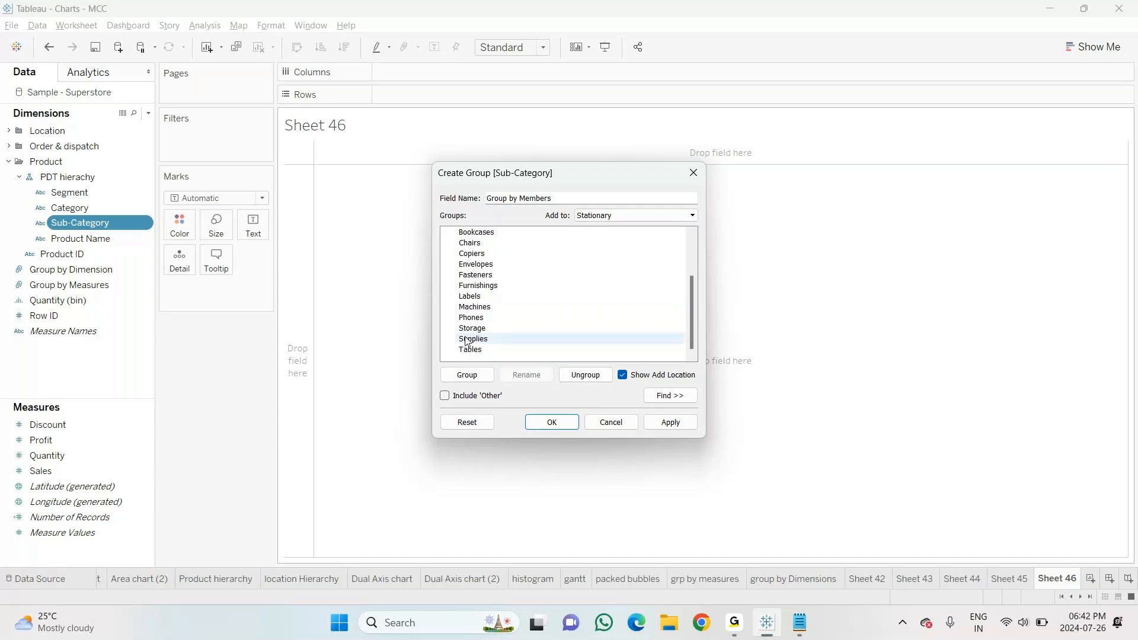
pyautogui.click(471, 297)
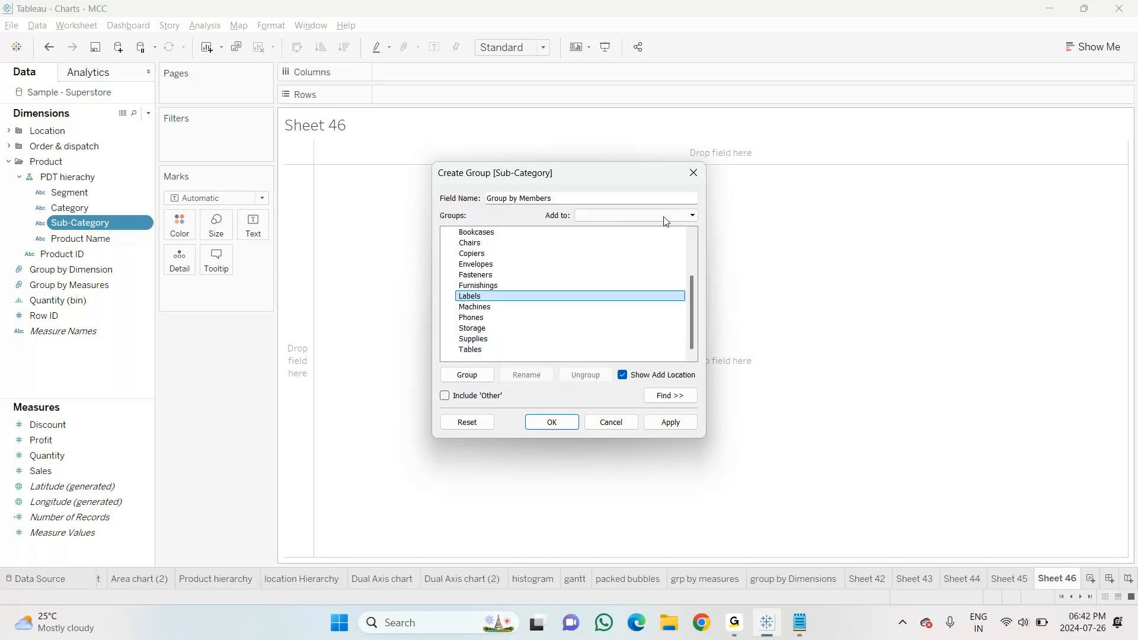
pyautogui.click(688, 215)
pyautogui.click(679, 226)
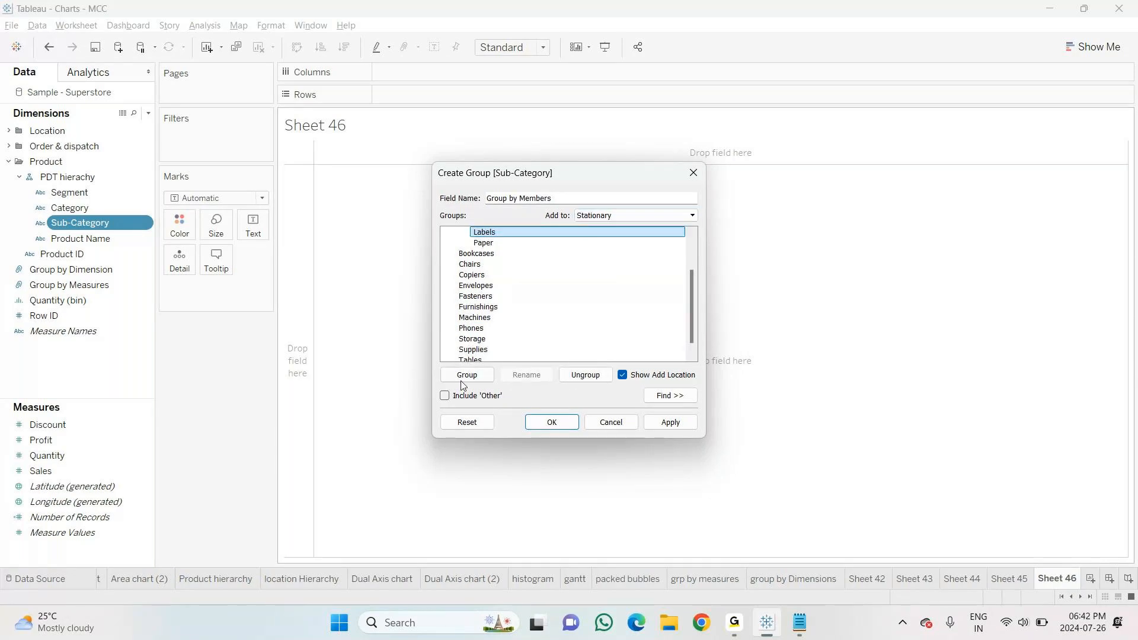
# Add the Copiers and Bookcases members to the Stationary group
pyautogui.scroll(-1, 468, 353)
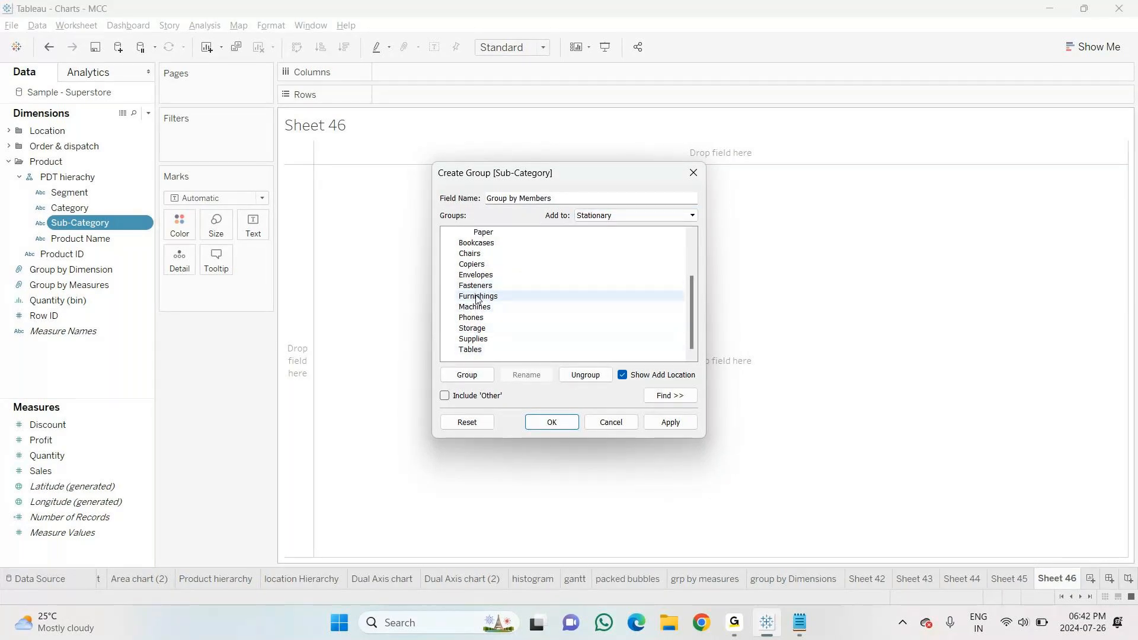
pyautogui.click(471, 265)
pyautogui.click(641, 209)
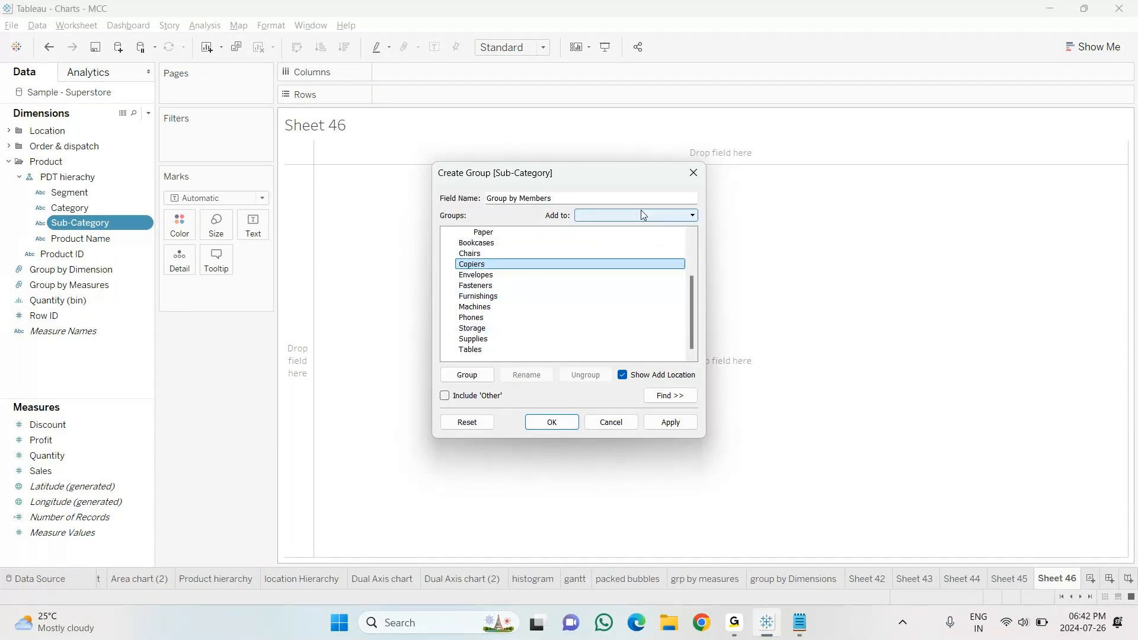
pyautogui.press('Return')
pyautogui.click(492, 318)
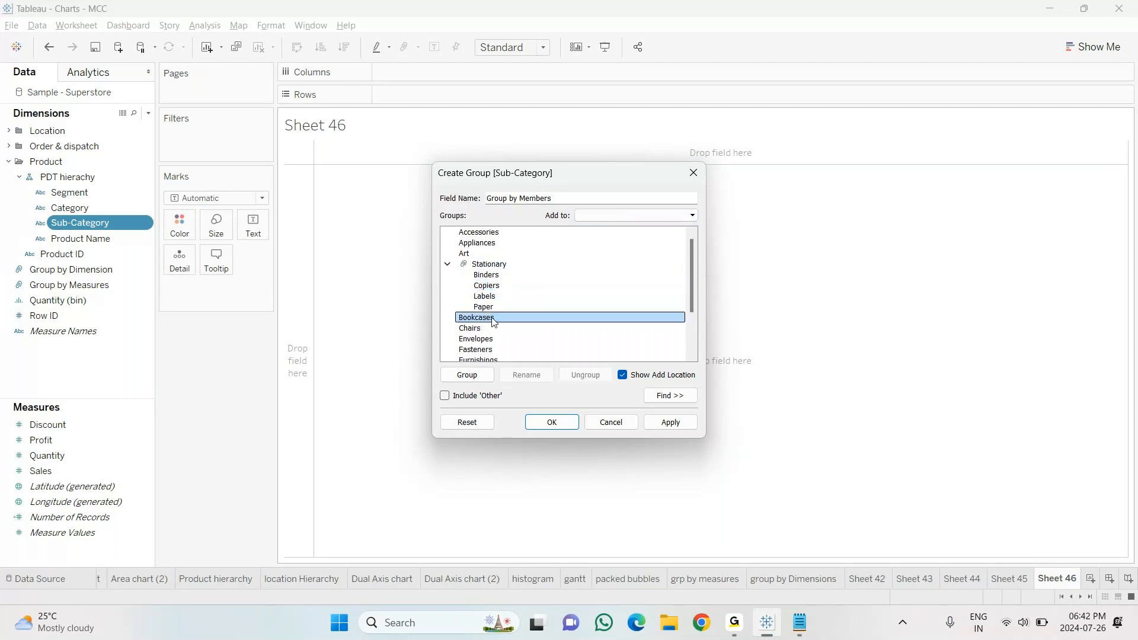
pyautogui.click(654, 212)
pyautogui.press('Return')
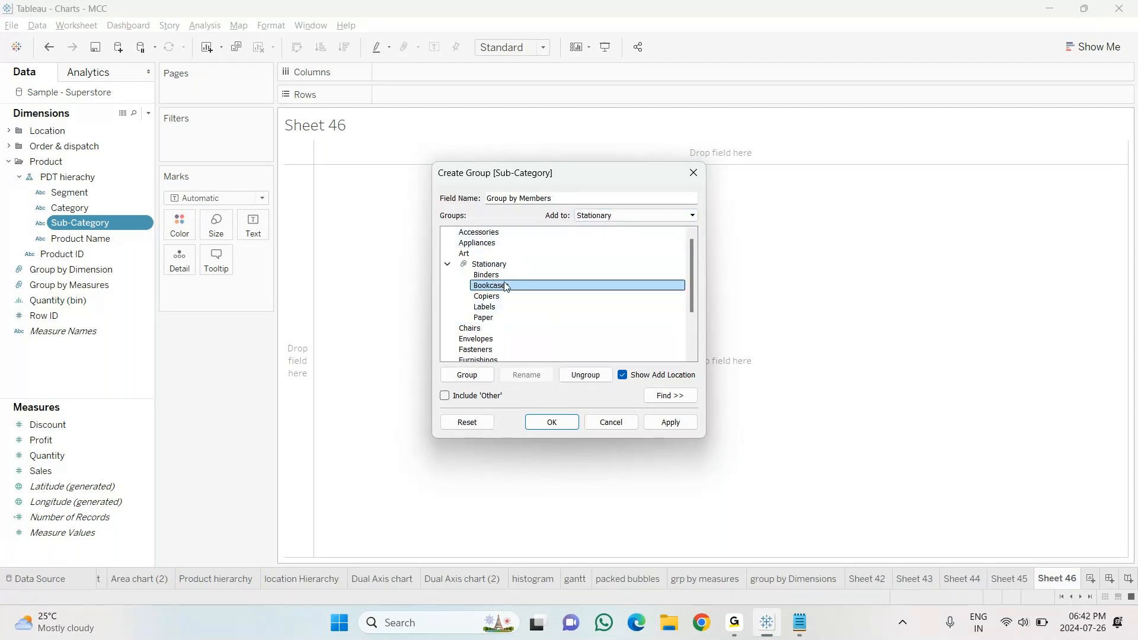
# Group the Chairs member on its own and name the group furnitures
pyautogui.scroll(-2, 504, 317)
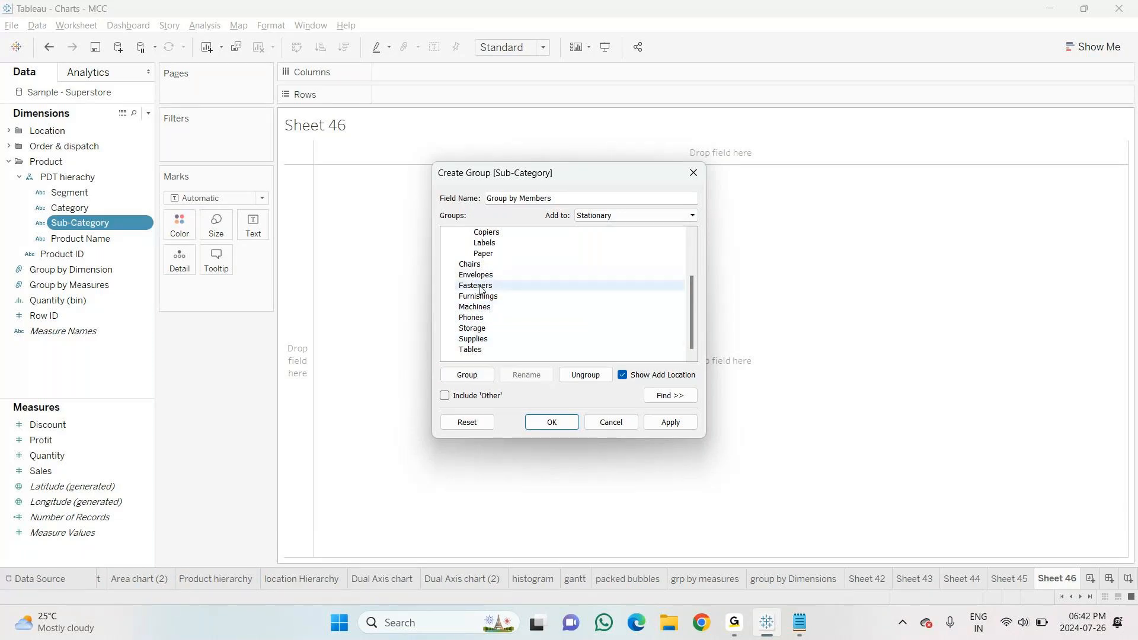
pyautogui.scroll(2, 474, 347)
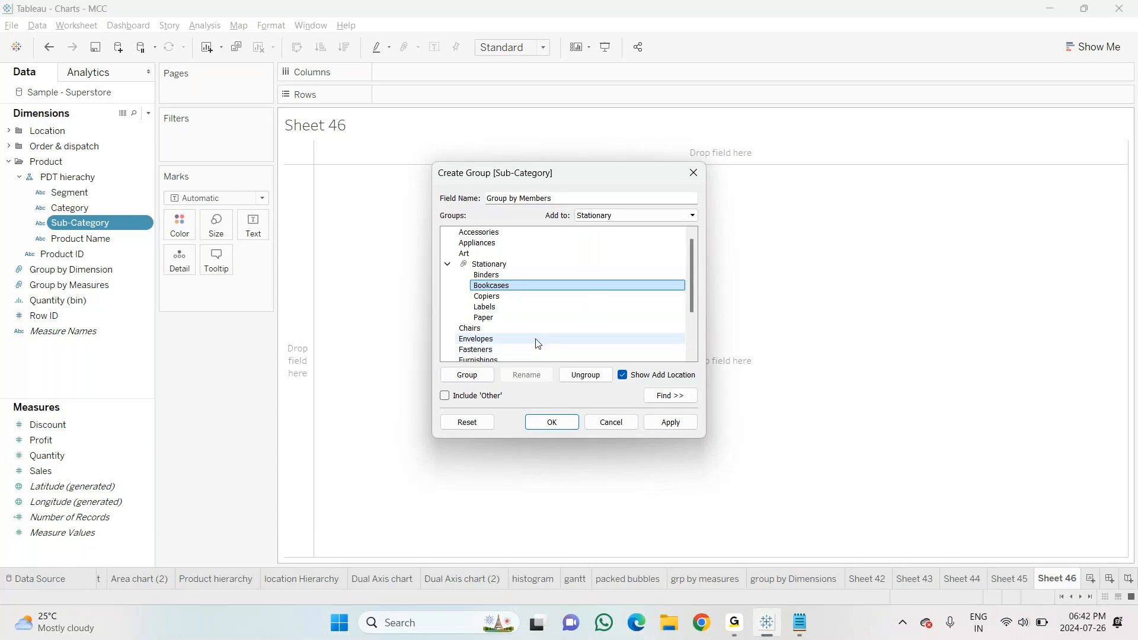
pyautogui.click(477, 330)
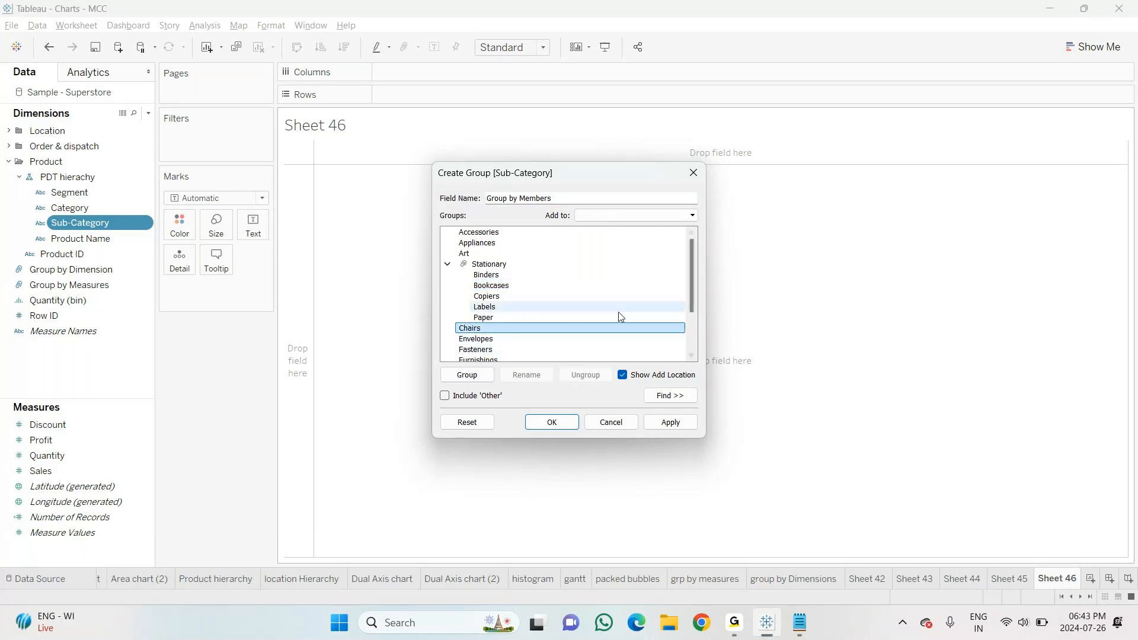
pyautogui.click(490, 378)
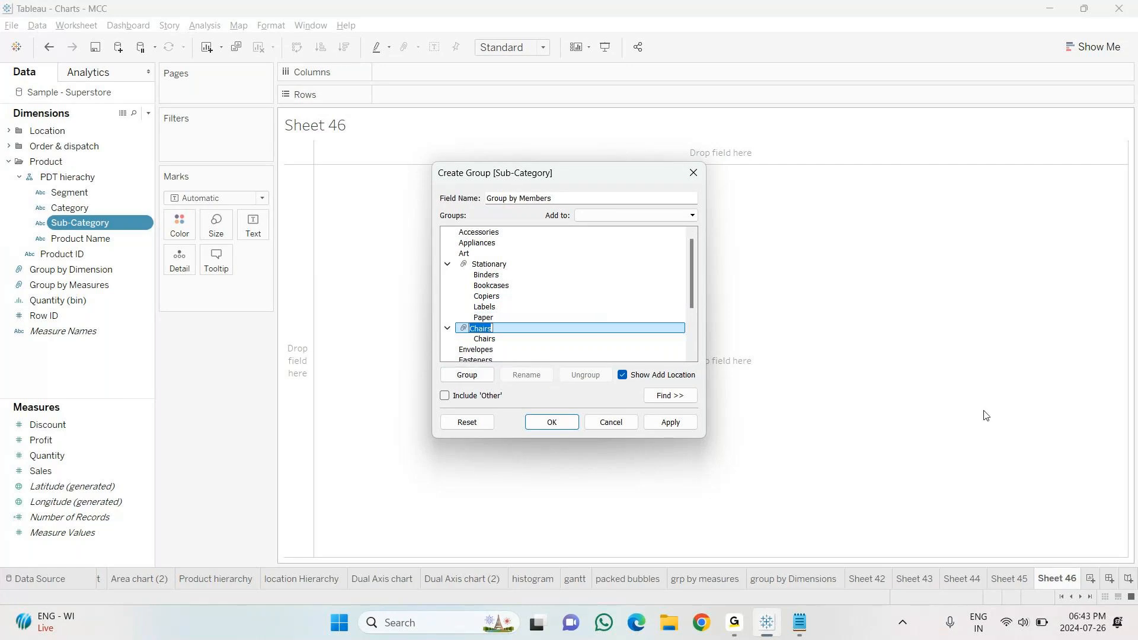
pyautogui.press('BackSpace')
pyautogui.write('furnitures')
pyautogui.press('Return')
# Add the Tables member to the furnitures group
pyautogui.press('End')
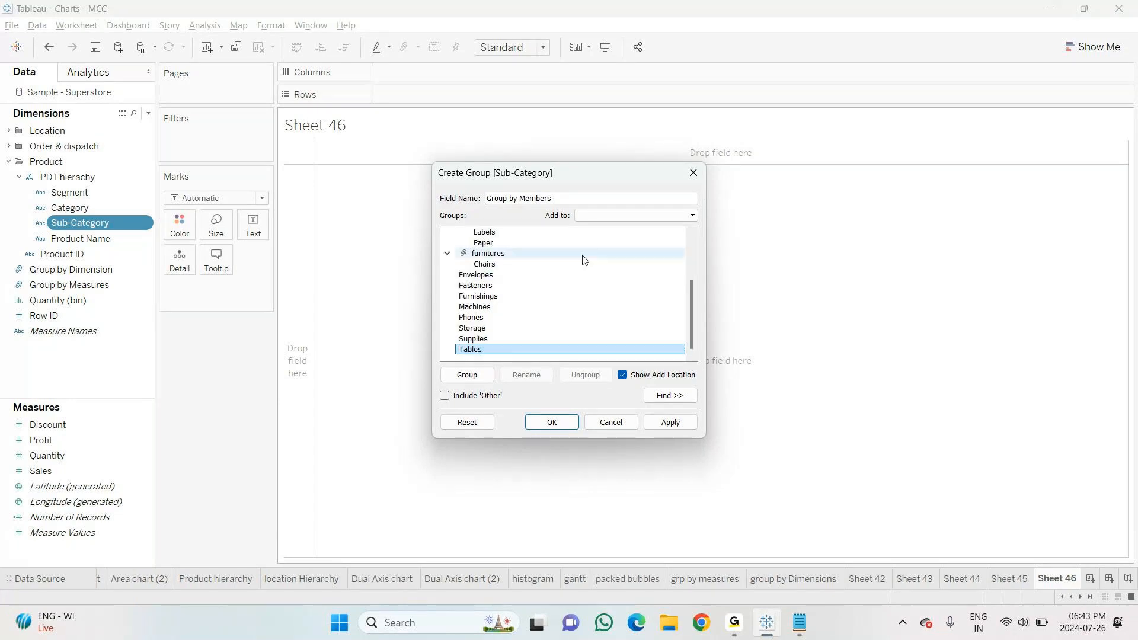
pyautogui.click(589, 218)
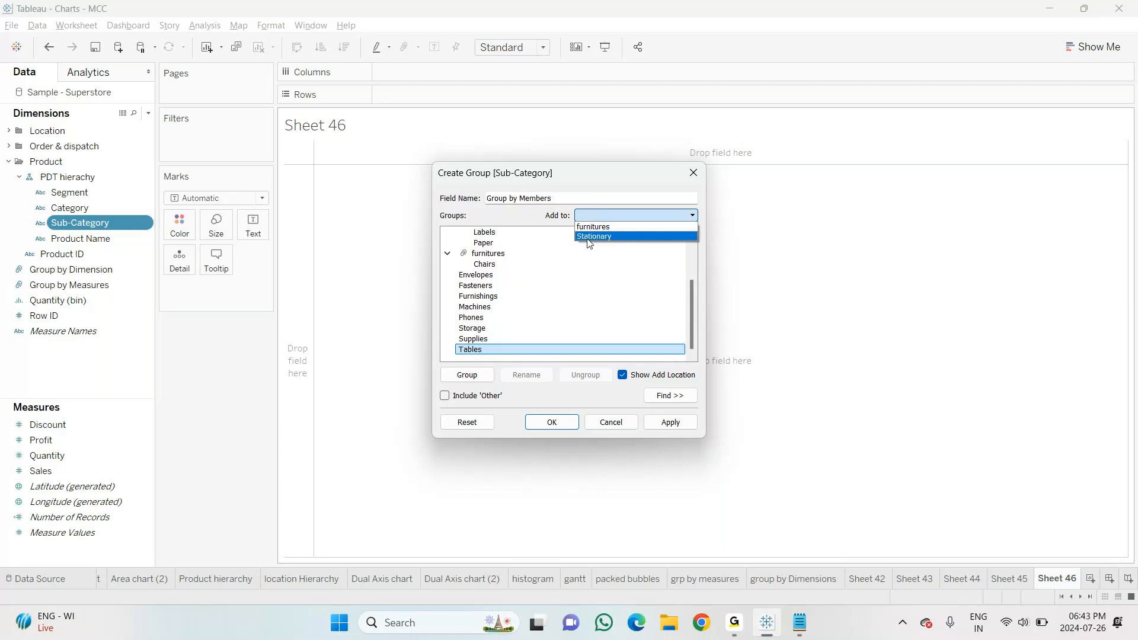
pyautogui.click(592, 227)
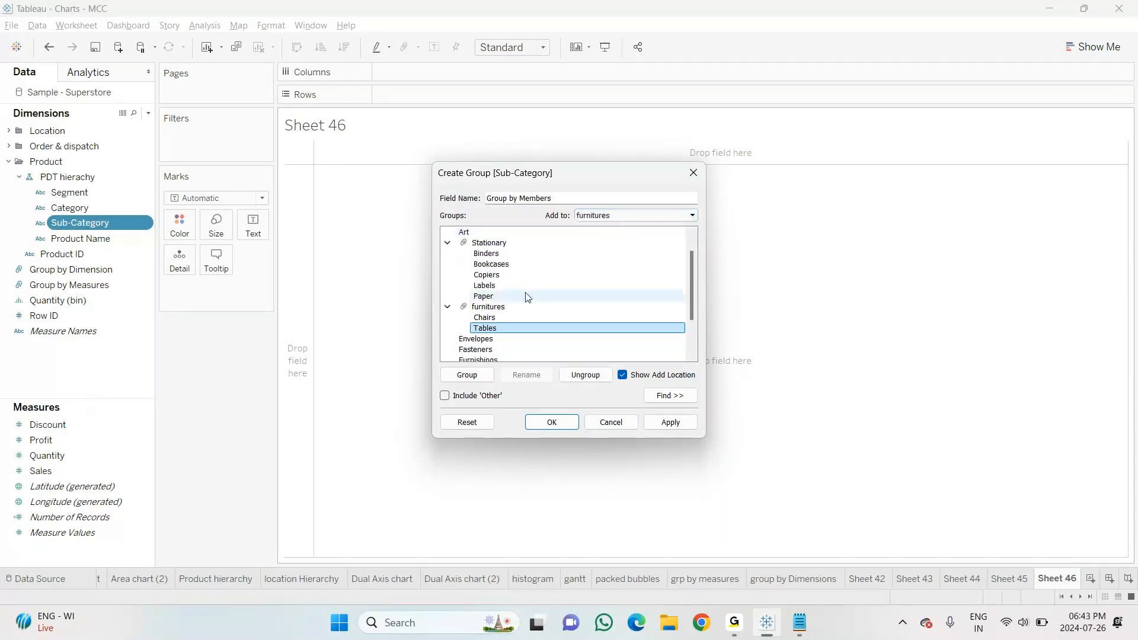
pyautogui.scroll(-2, 524, 297)
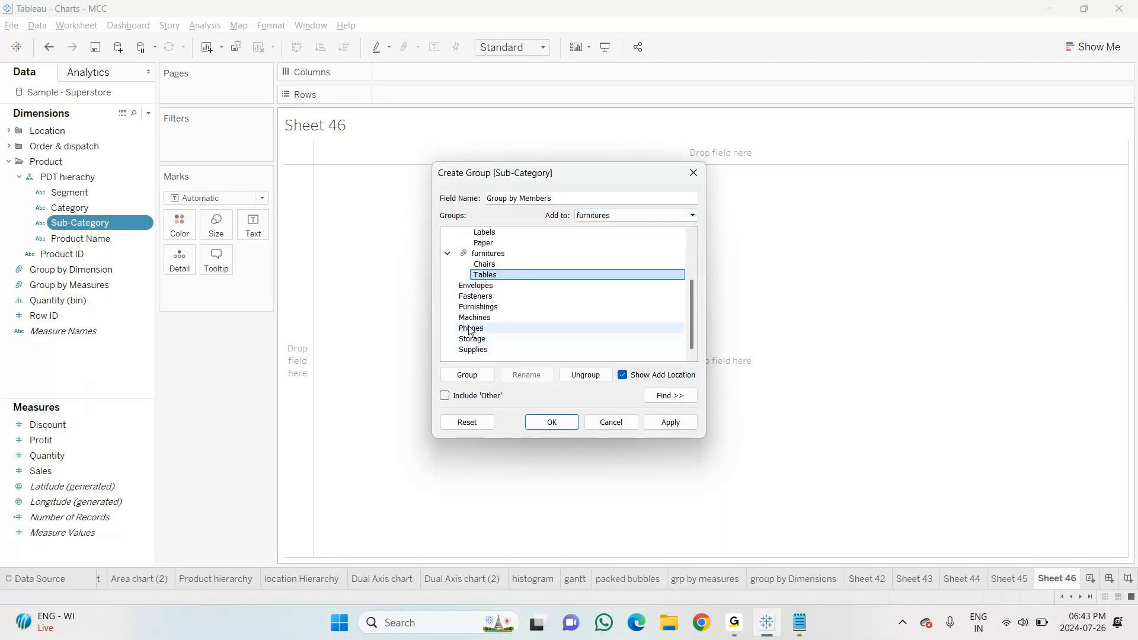
# Add the Furnishings member to the furnitures group
pyautogui.click(478, 306)
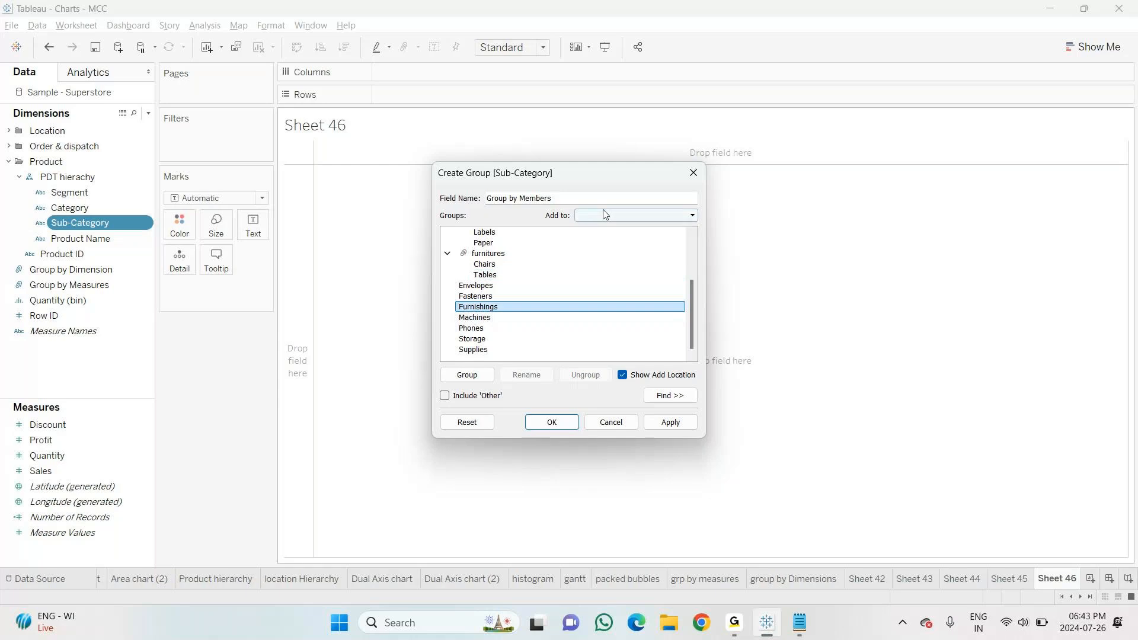
pyautogui.click(604, 215)
pyautogui.click(600, 226)
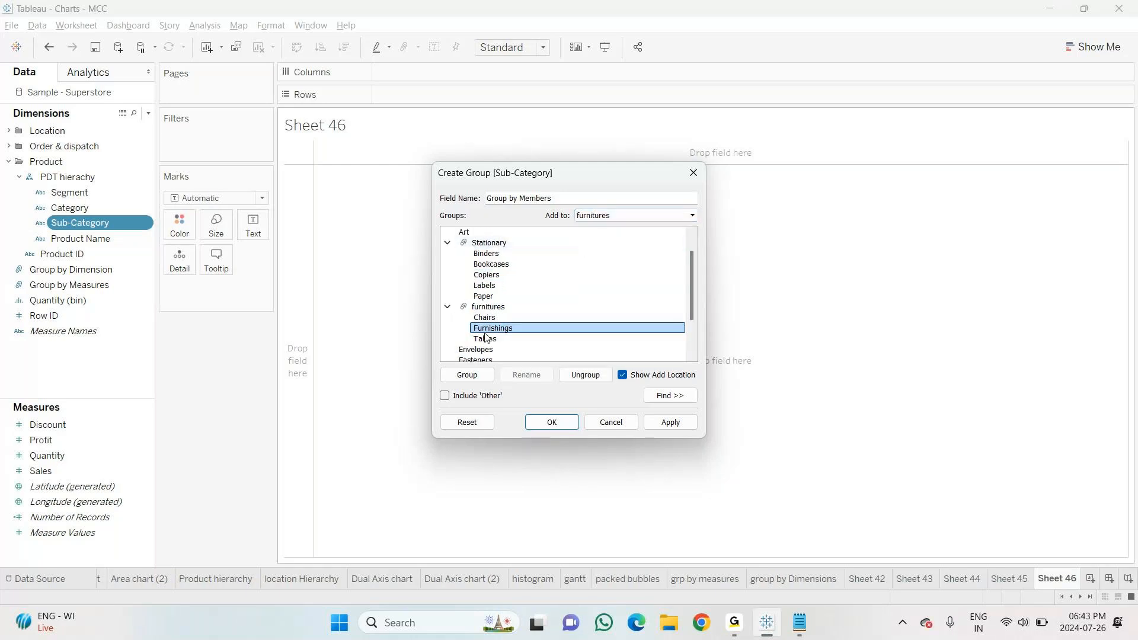
# Add the Envelopes member to the Stationary group
pyautogui.scroll(-1, 486, 350)
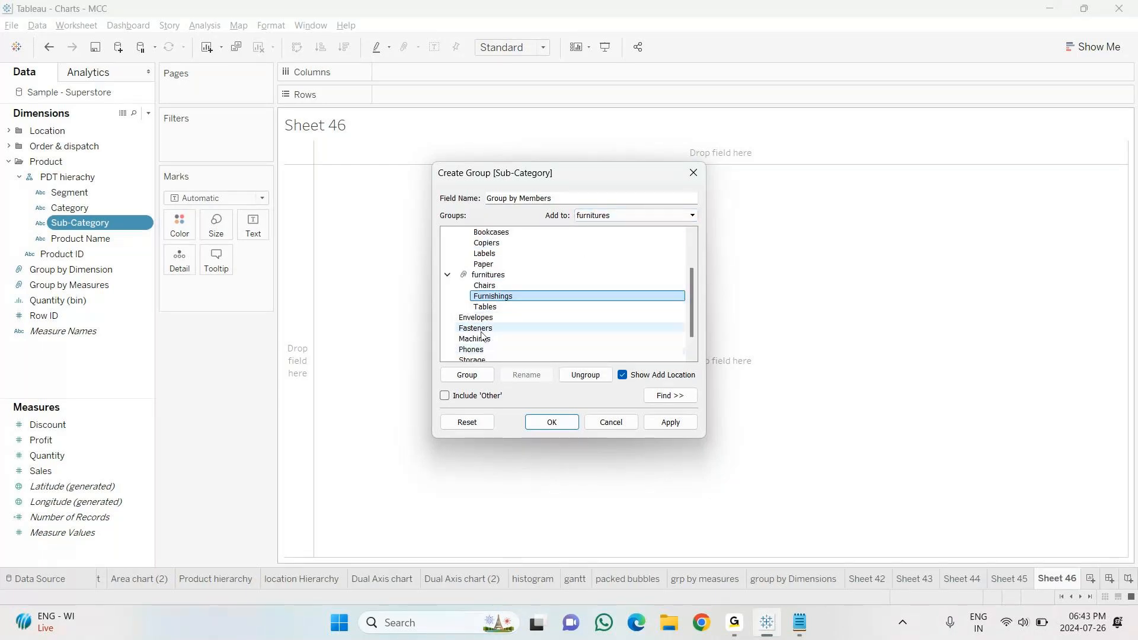
pyautogui.rightClick(483, 321)
pyautogui.click(502, 330)
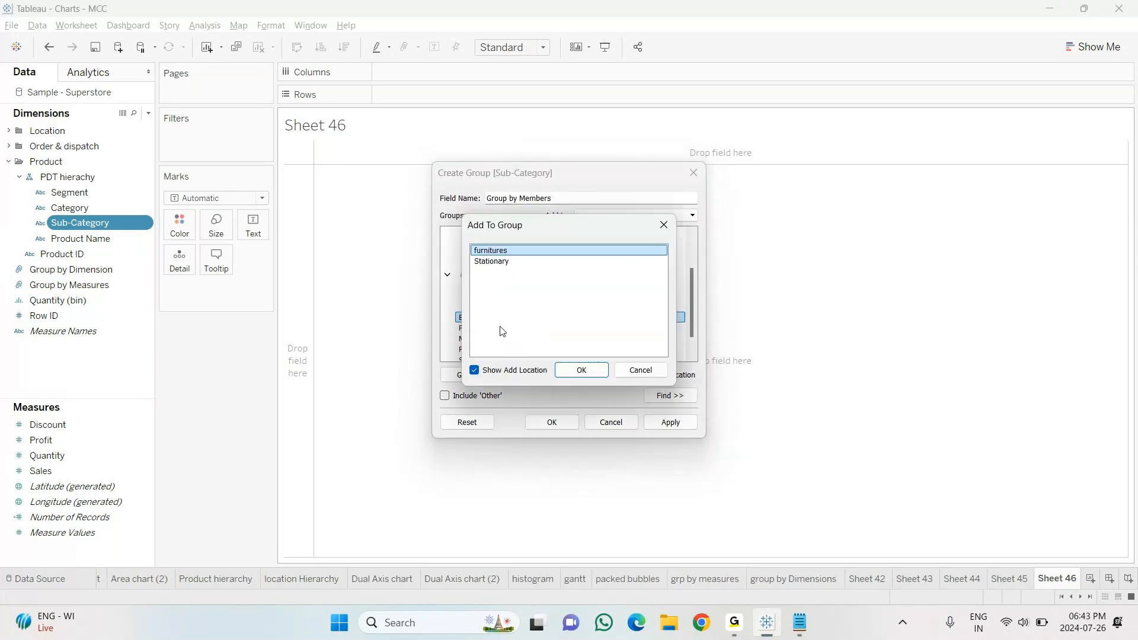
pyautogui.click(495, 262)
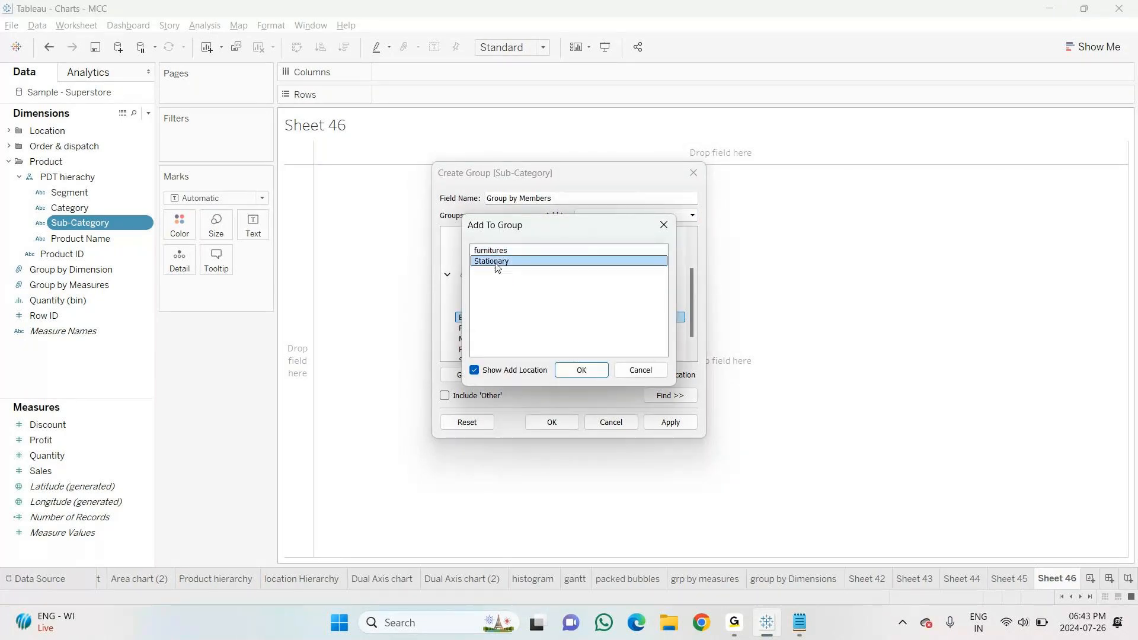
pyautogui.click(578, 373)
pyautogui.scroll(1, 486, 342)
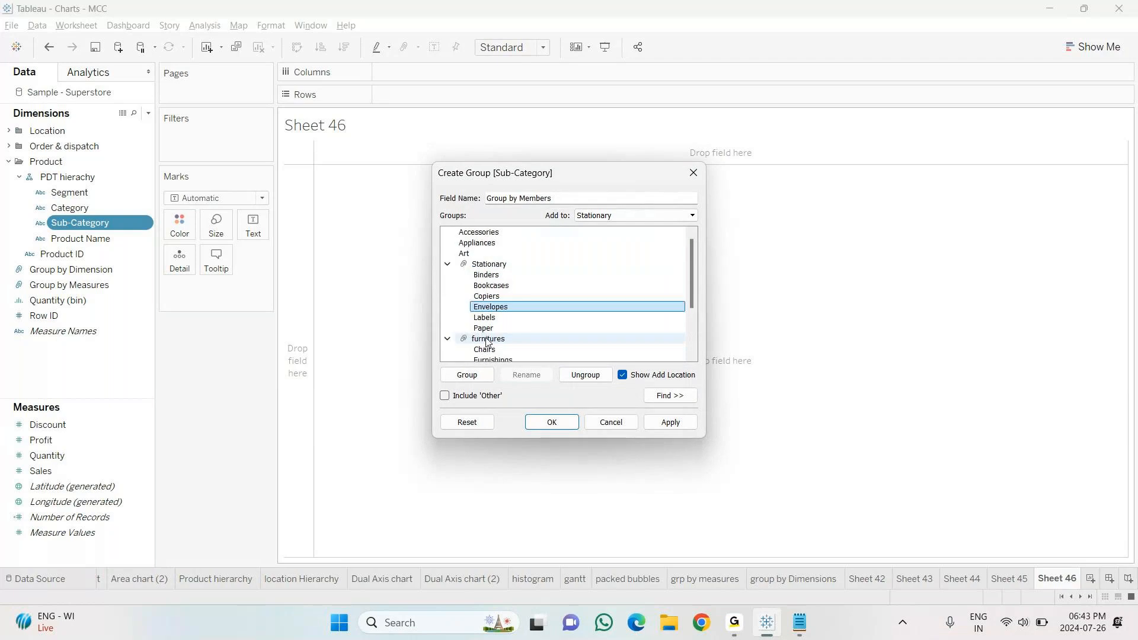
# Group the Accessories member under the name Electronics and add the Appliances member to that group
pyautogui.scroll(-3, 486, 342)
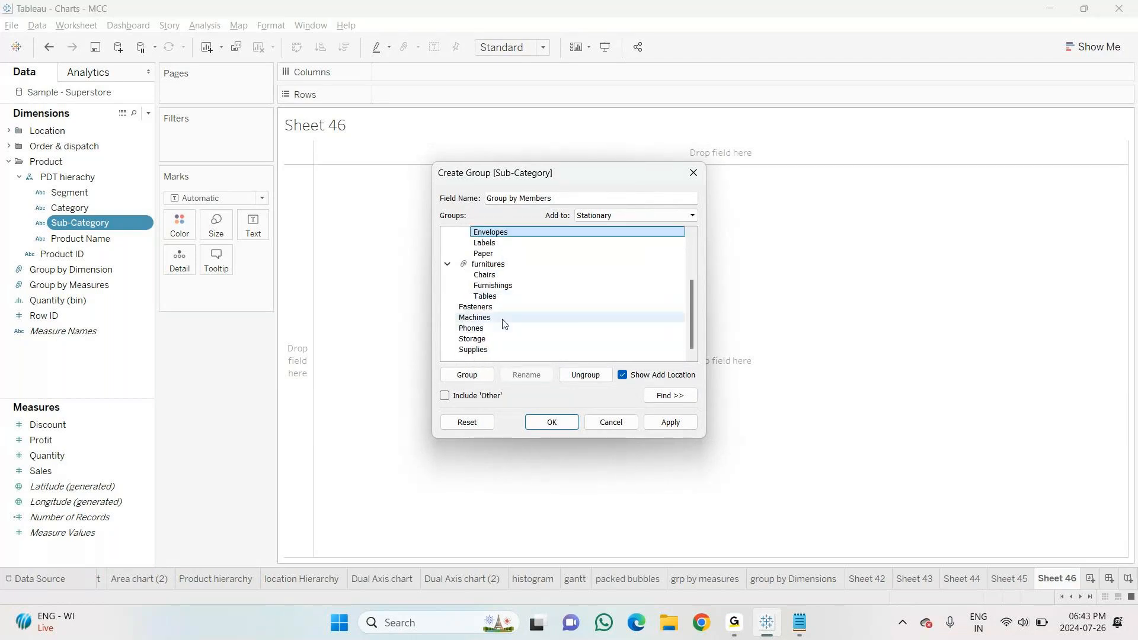
pyautogui.scroll(3, 485, 252)
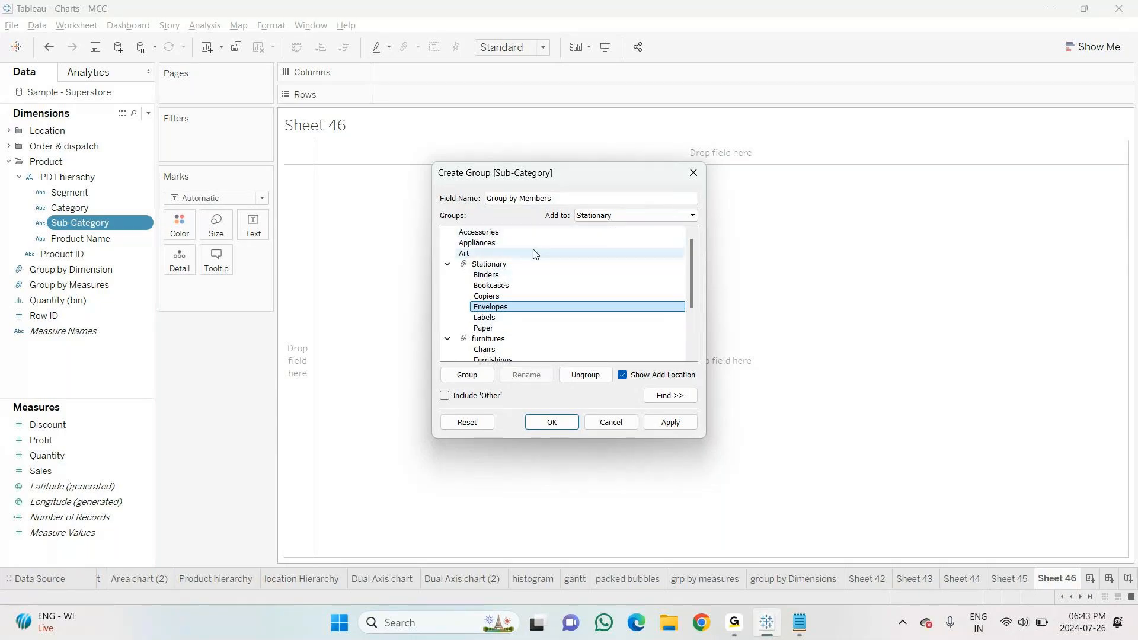
pyautogui.click(481, 232)
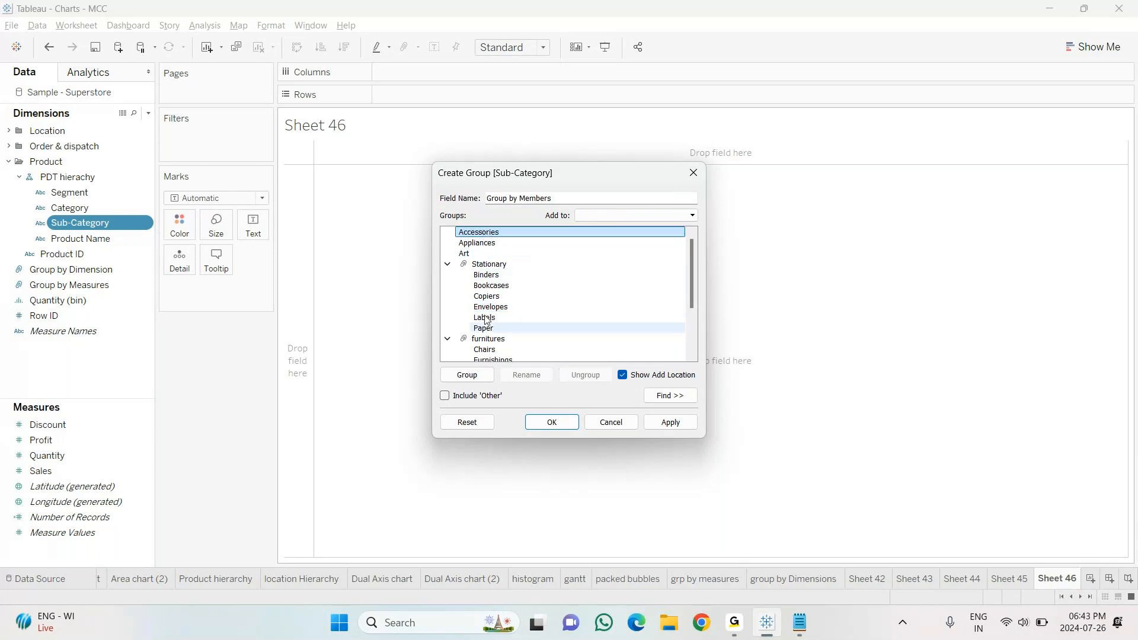
pyautogui.click(467, 375)
pyautogui.write('Ele')
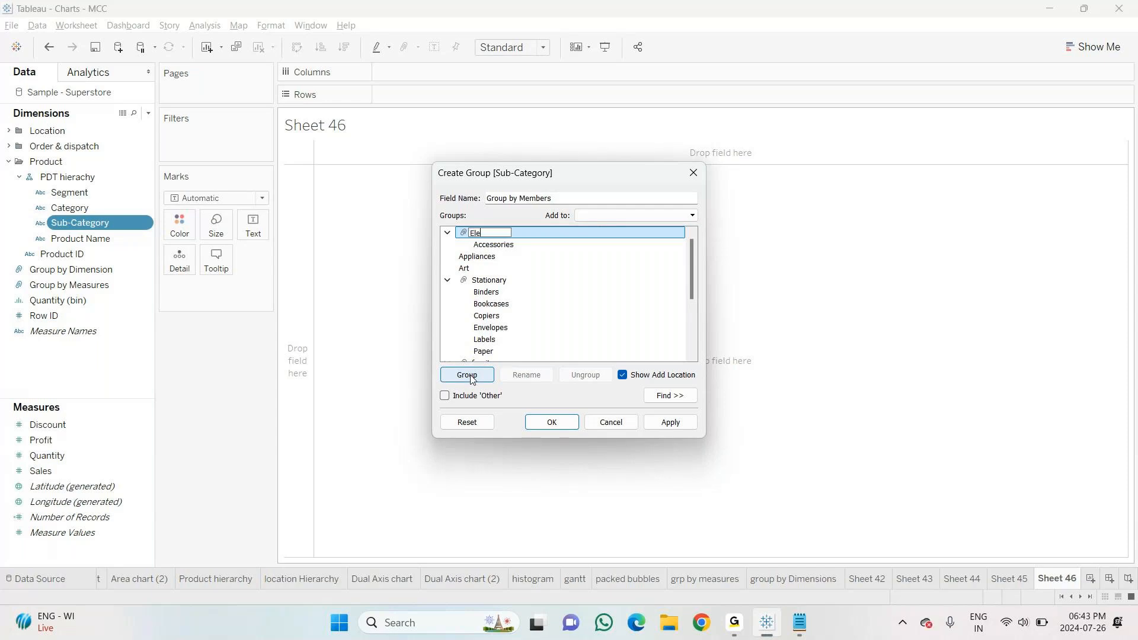
pyautogui.write('ctronics')
pyautogui.press('Return')
pyautogui.moveTo(474, 256); pyautogui.dragTo(498, 250)
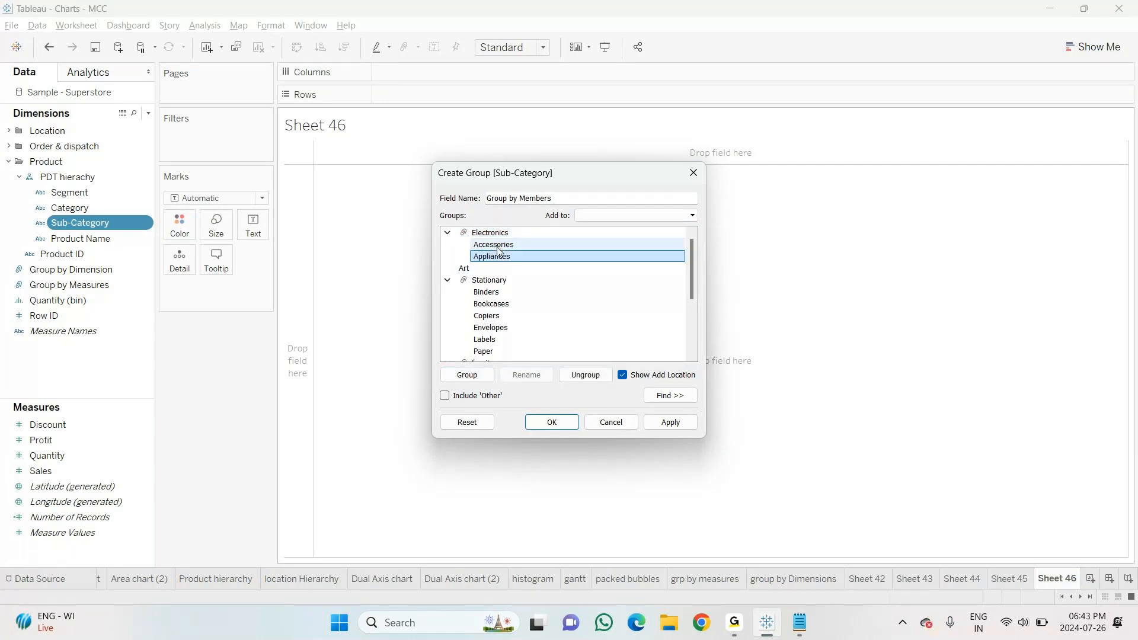
# Add the Fasteners member to the Stationary group
pyautogui.scroll(-3, 485, 308)
pyautogui.click(485, 304)
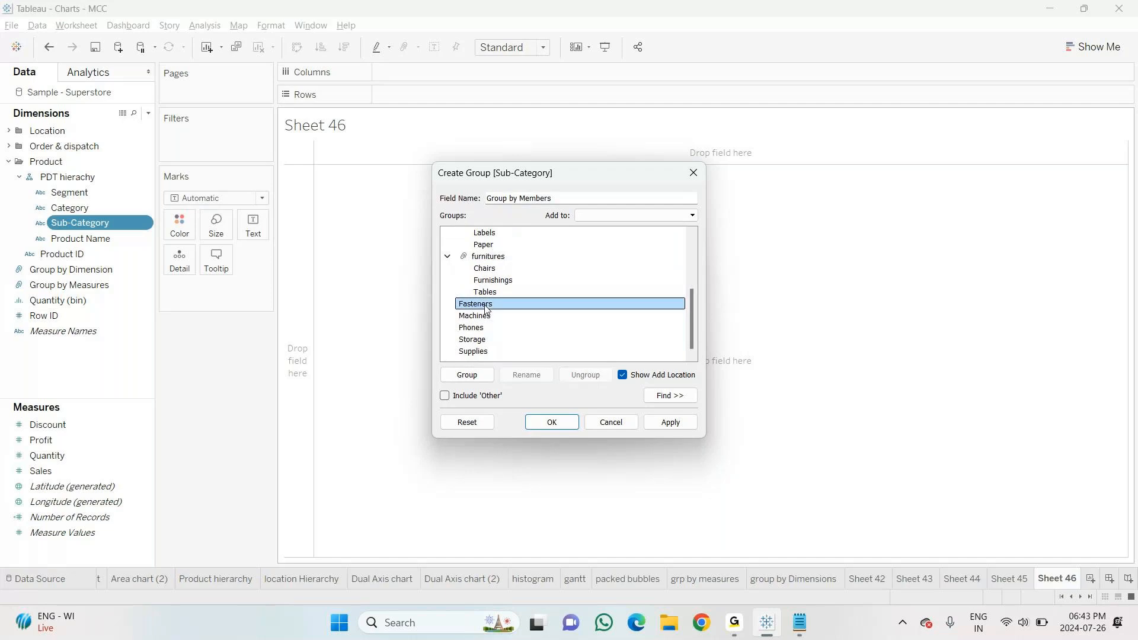
pyautogui.rightClick(485, 308)
pyautogui.click(516, 314)
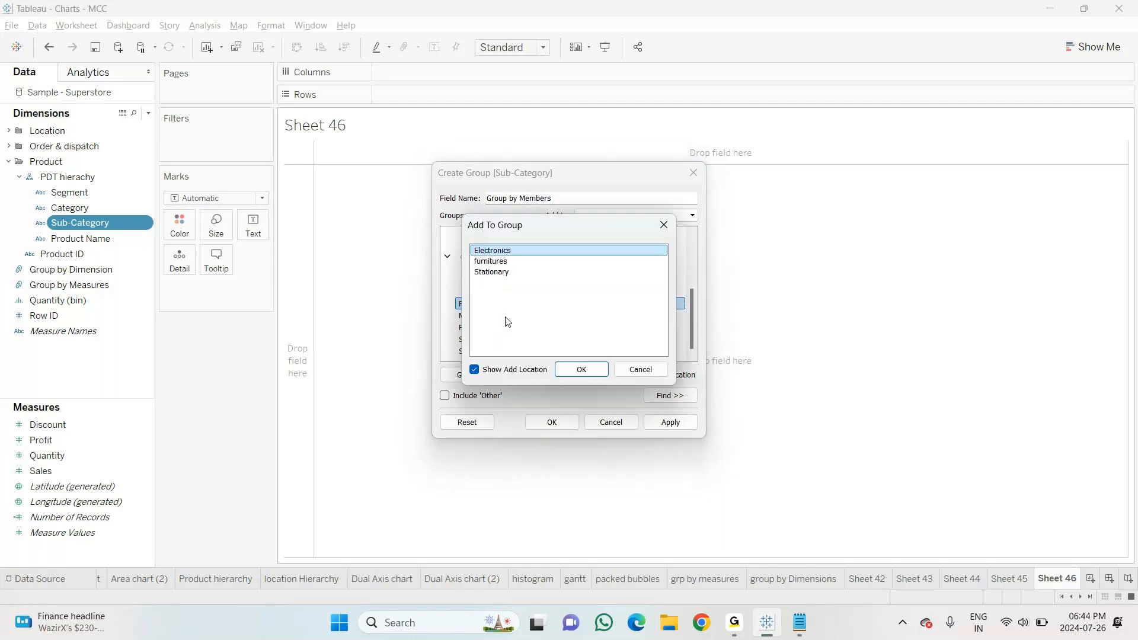
pyautogui.click(492, 272)
pyautogui.click(577, 369)
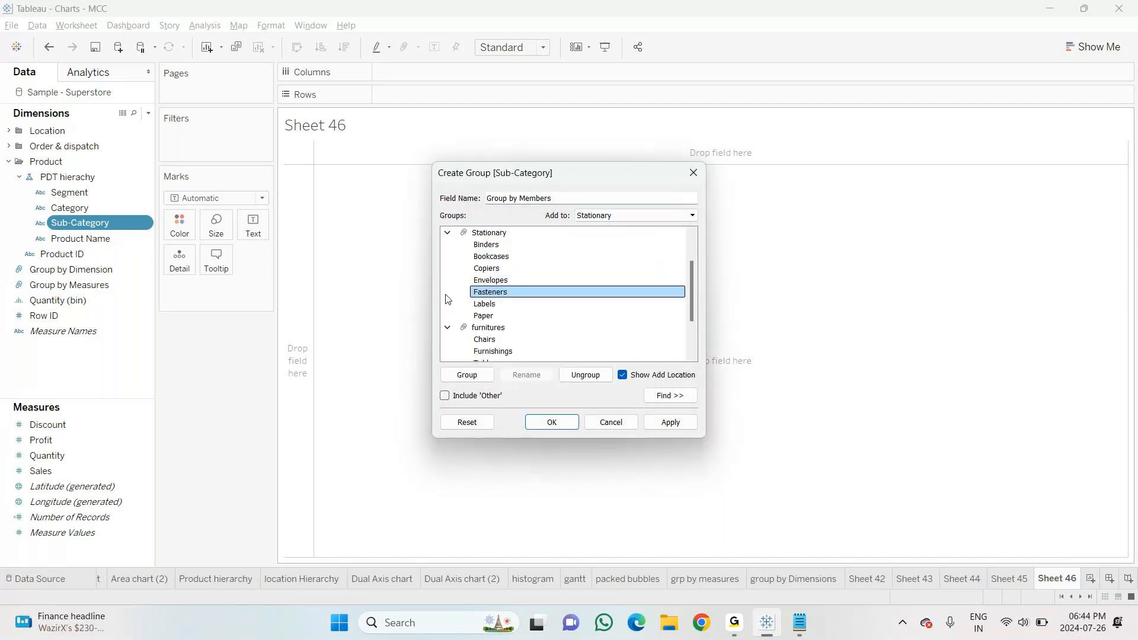
# Add the Machines member to the Electronics group
pyautogui.click(485, 339)
pyautogui.scroll(-2, 474, 326)
pyautogui.click(473, 319)
pyautogui.rightClick(473, 323)
pyautogui.click(493, 327)
pyautogui.click(490, 261)
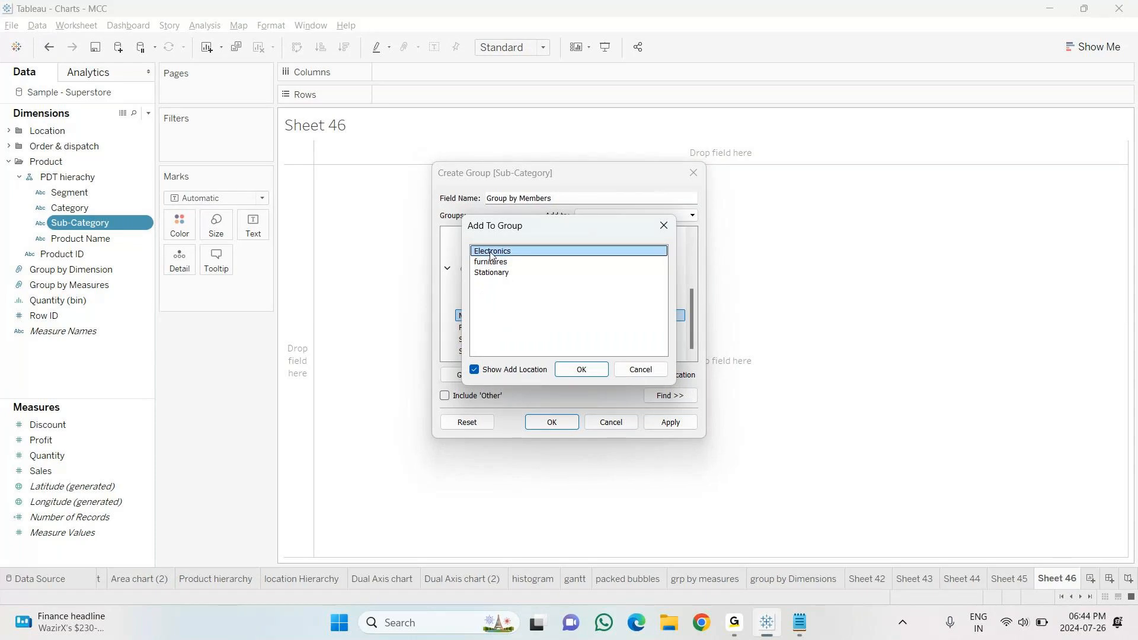
pyautogui.click(581, 369)
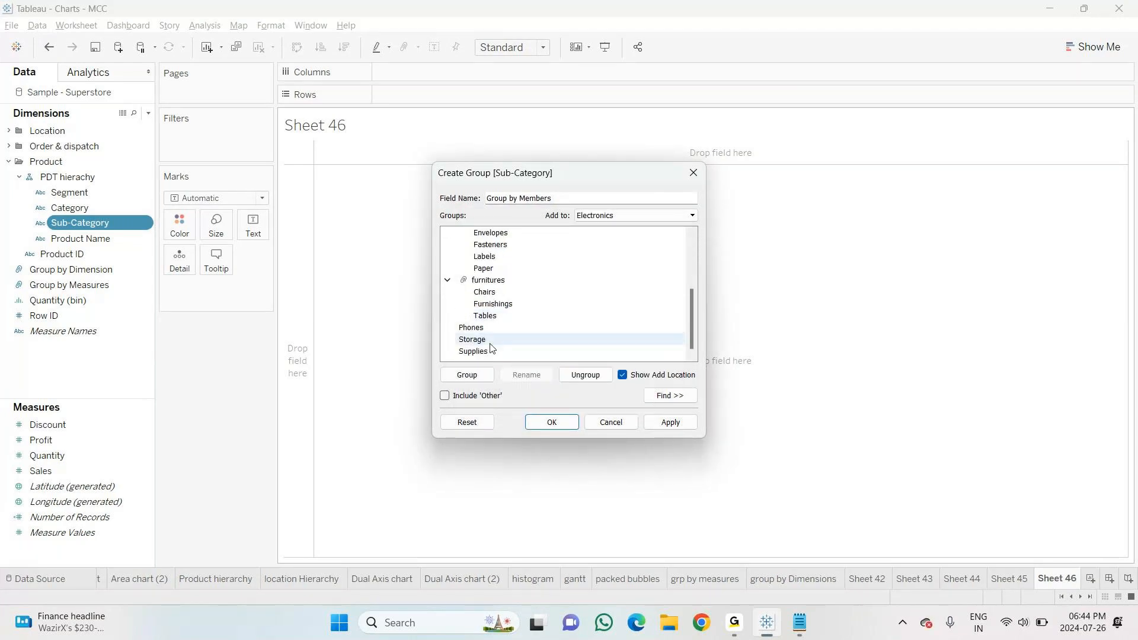
# Add the Phones and Storage members to the Electronics group
pyautogui.click(474, 327)
pyautogui.rightClick(477, 329)
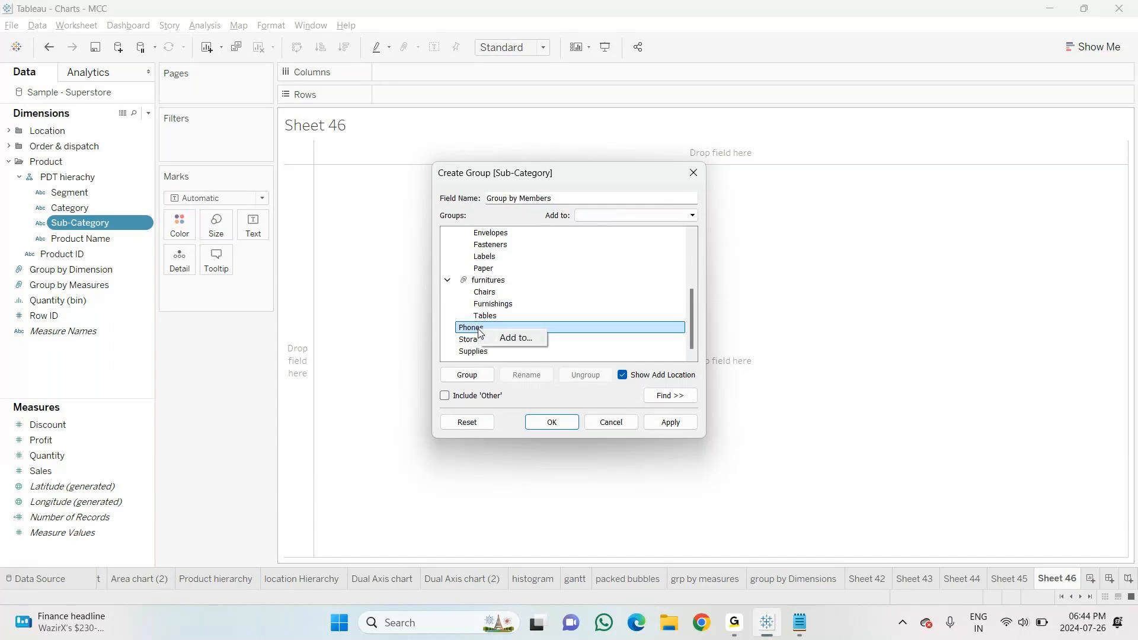
pyautogui.click(509, 337)
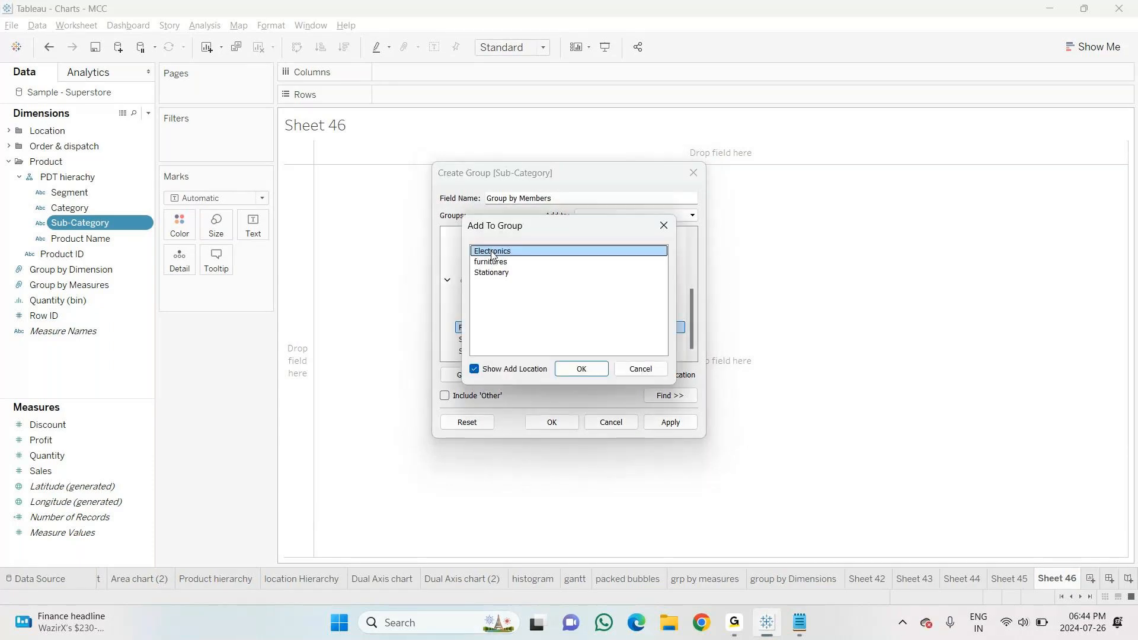
pyautogui.click(580, 370)
pyautogui.scroll(-3, 533, 320)
pyautogui.rightClick(481, 345)
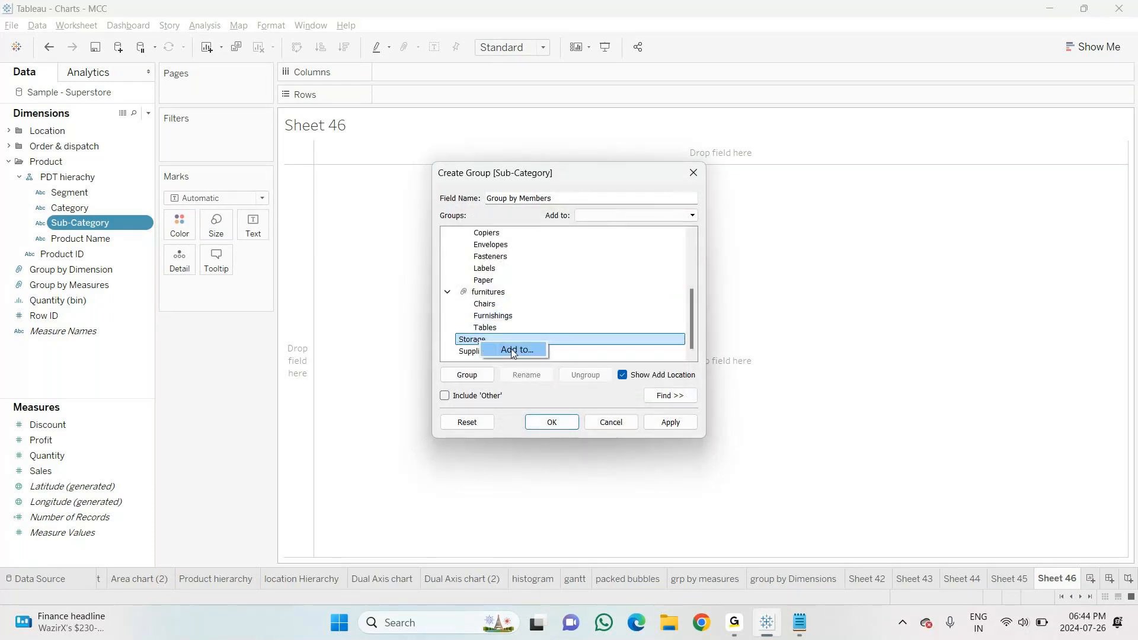
pyautogui.click(513, 351)
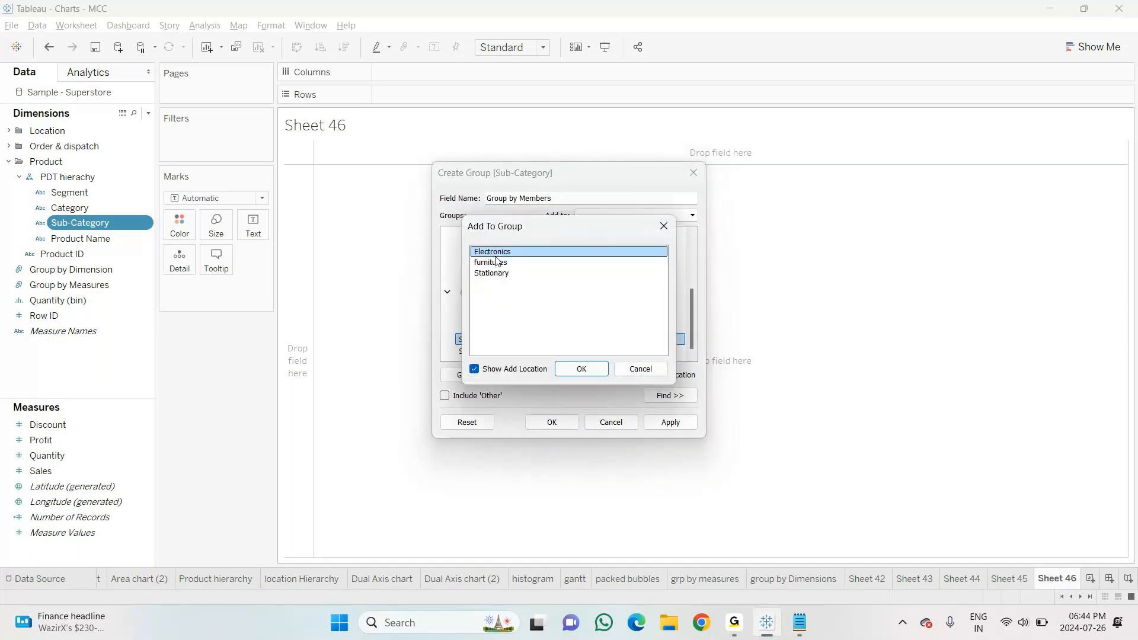
pyautogui.click(582, 371)
# Add the Supplies and Art members to the Stationary group
pyautogui.scroll(-3, 529, 350)
pyautogui.click(479, 351)
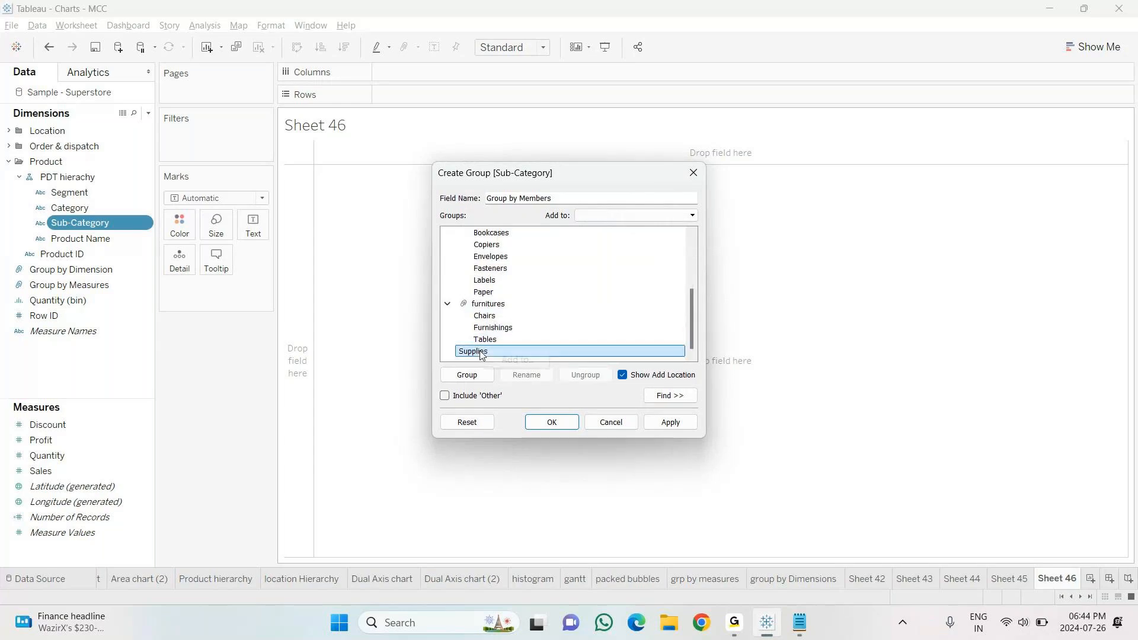
pyautogui.click(517, 360)
pyautogui.click(496, 273)
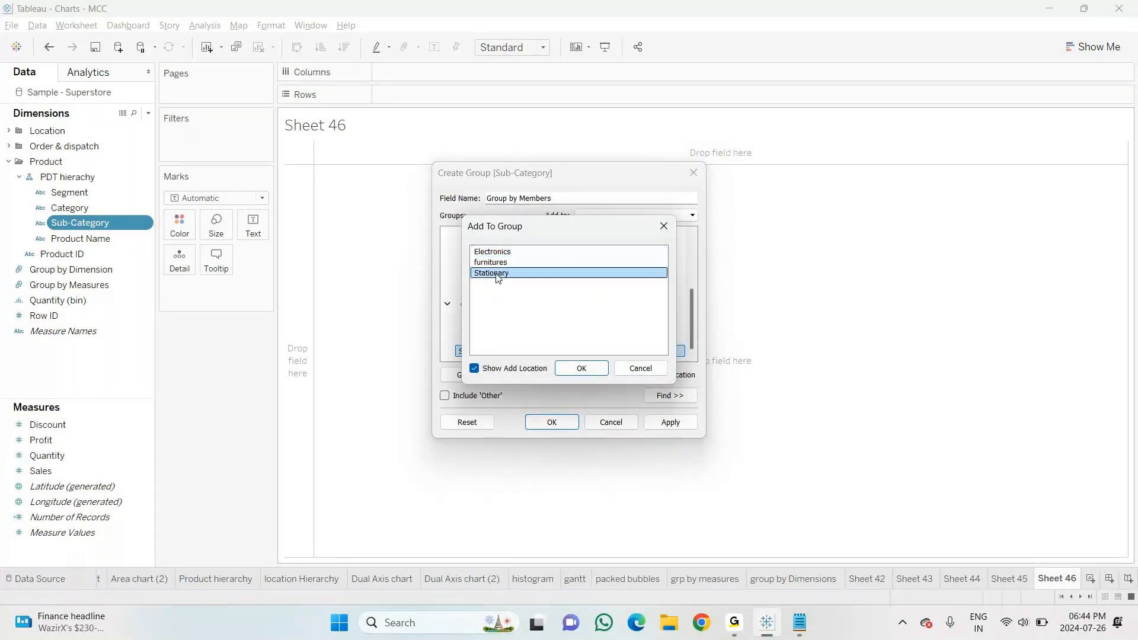
pyautogui.click(580, 368)
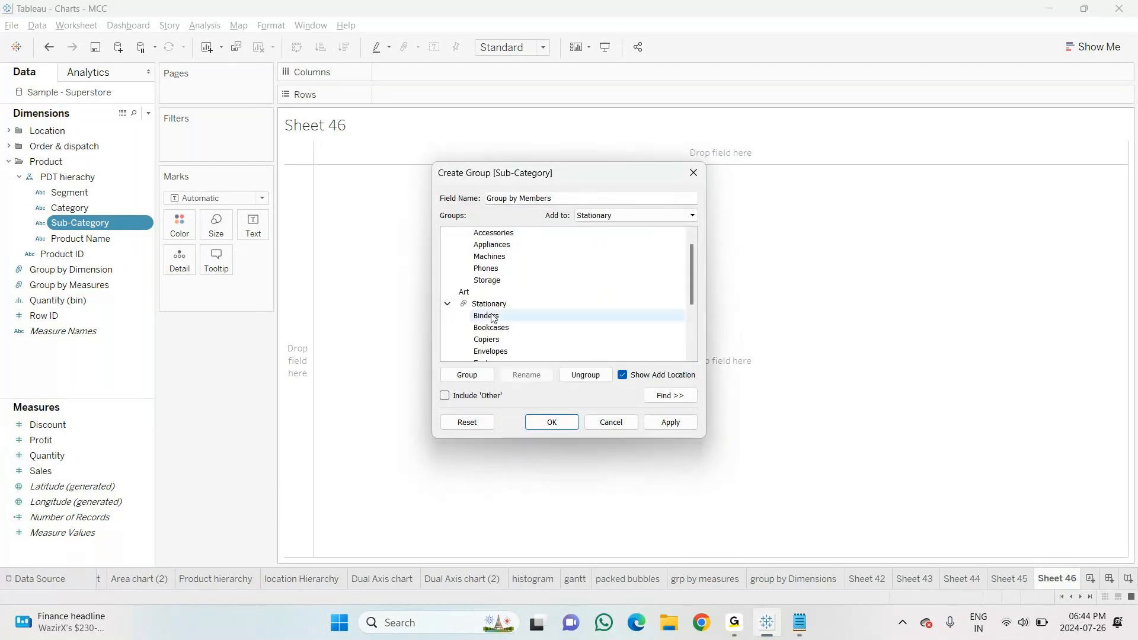
pyautogui.click(465, 292)
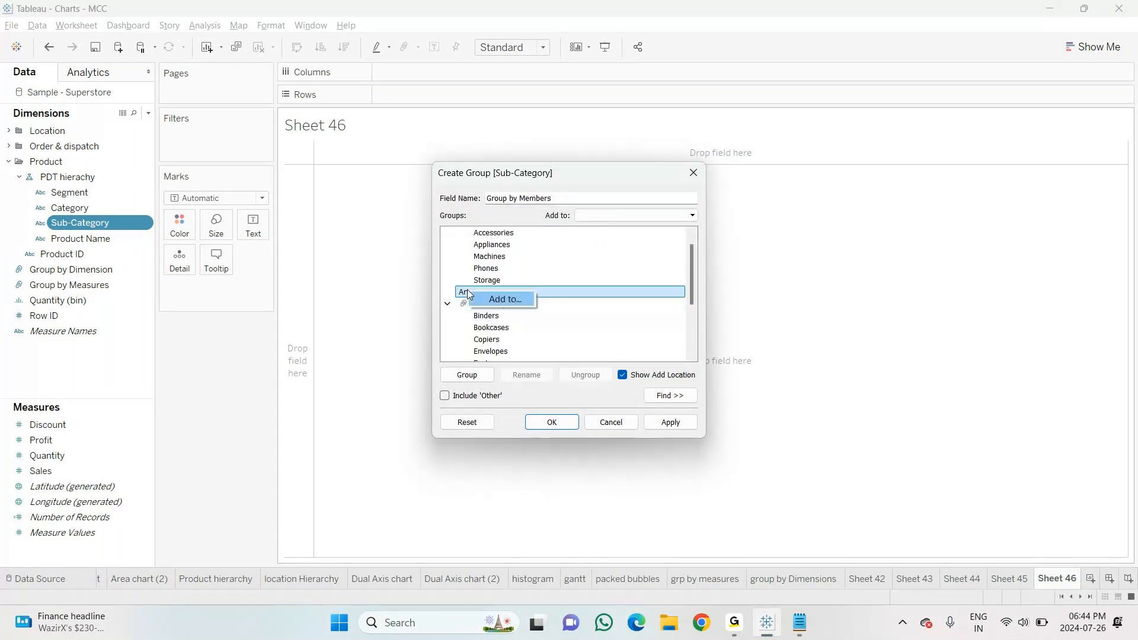
pyautogui.click(504, 304)
pyautogui.click(503, 273)
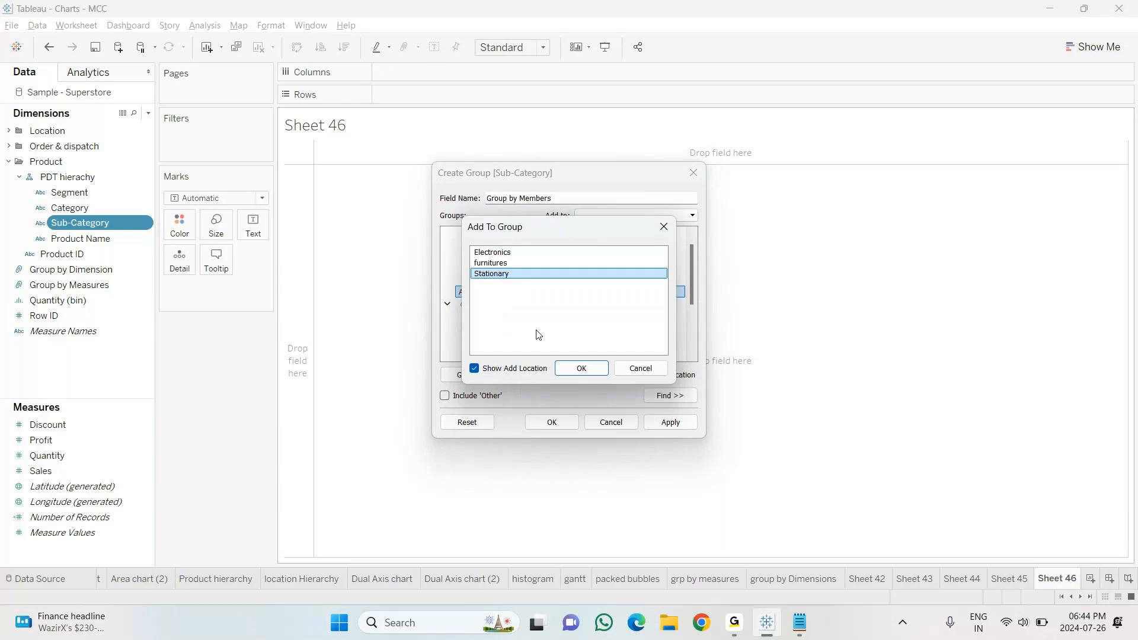
pyautogui.click(576, 368)
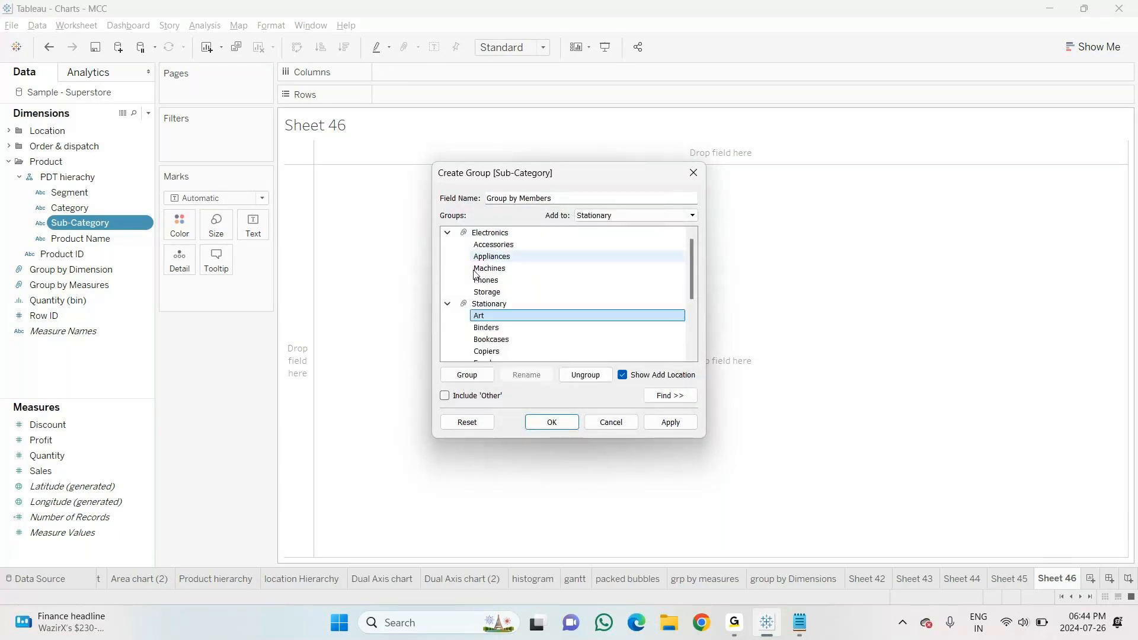
# Collapse the Electronics, Stationary and furnitures groups and create the Group by Members field
pyautogui.click(448, 233)
pyautogui.click(448, 245)
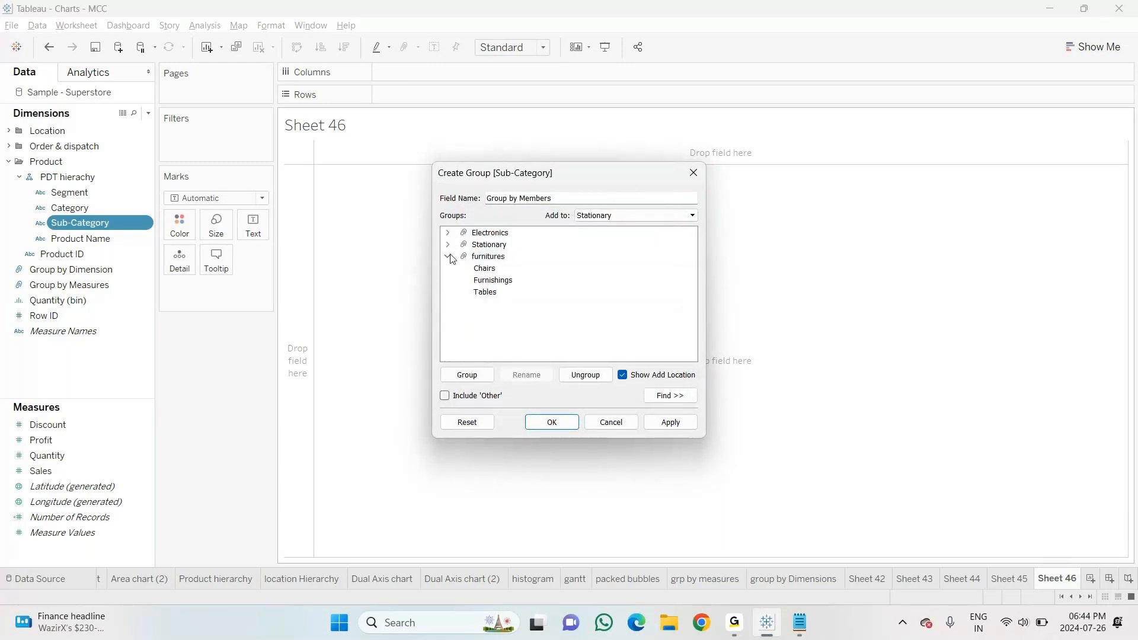
pyautogui.click(448, 258)
pyautogui.moveTo(576, 172); pyautogui.dragTo(752, 178)
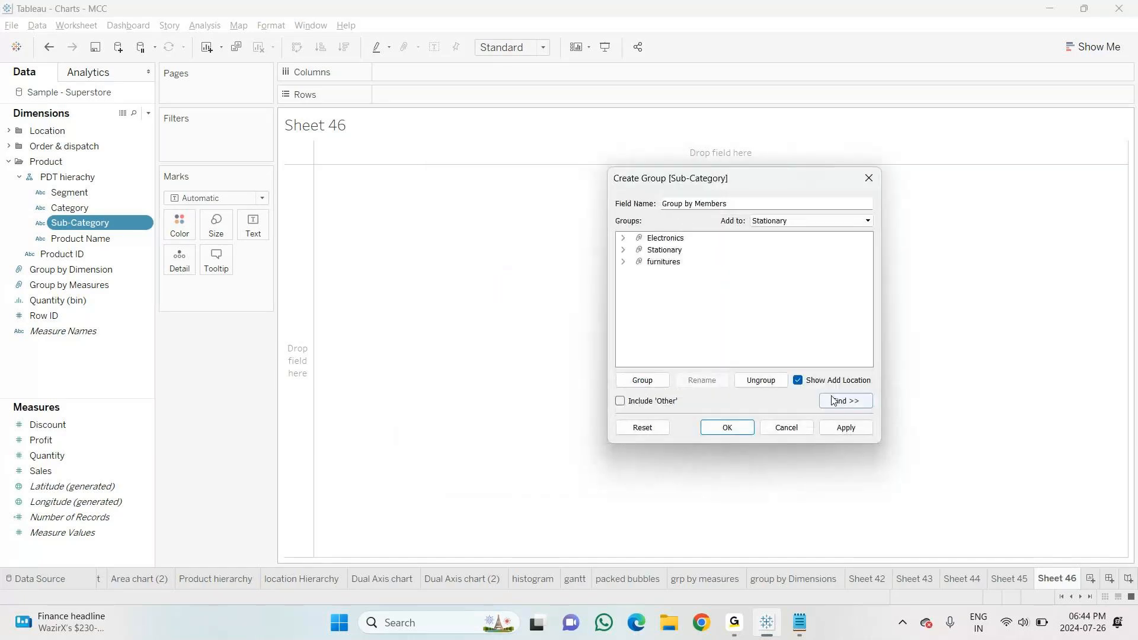
pyautogui.click(725, 427)
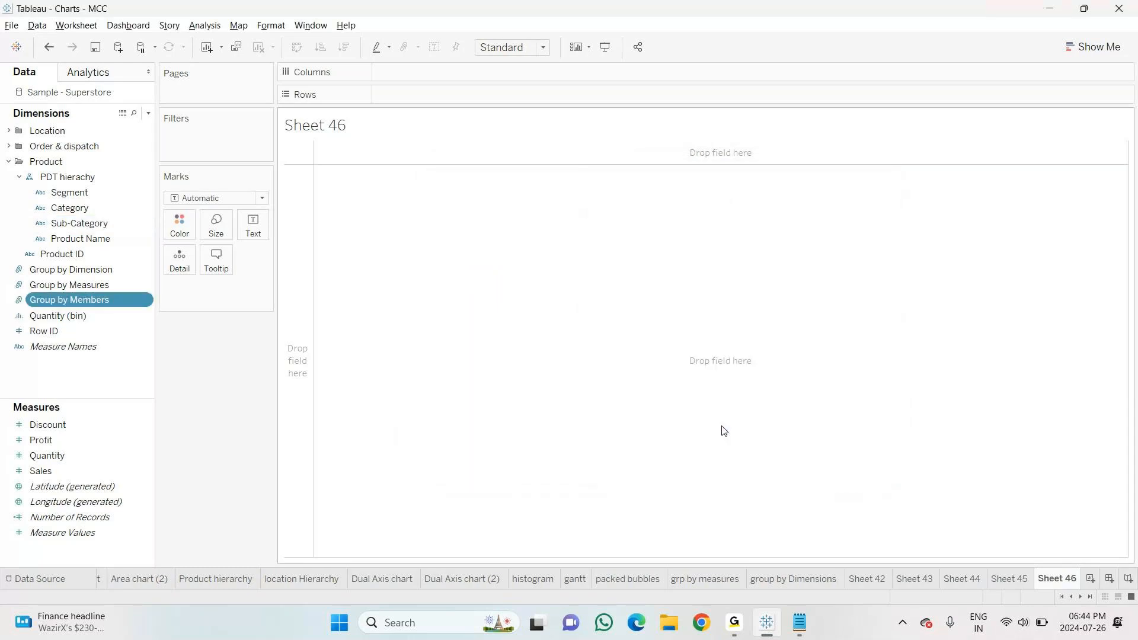
# Chart Sales by Sub-Category as horizontal bars sorted in descending order, and color the bars by Group by Members
pyautogui.moveTo(79, 223); pyautogui.dragTo(382, 193)
pyautogui.moveTo(47, 455); pyautogui.dragTo(413, 79)
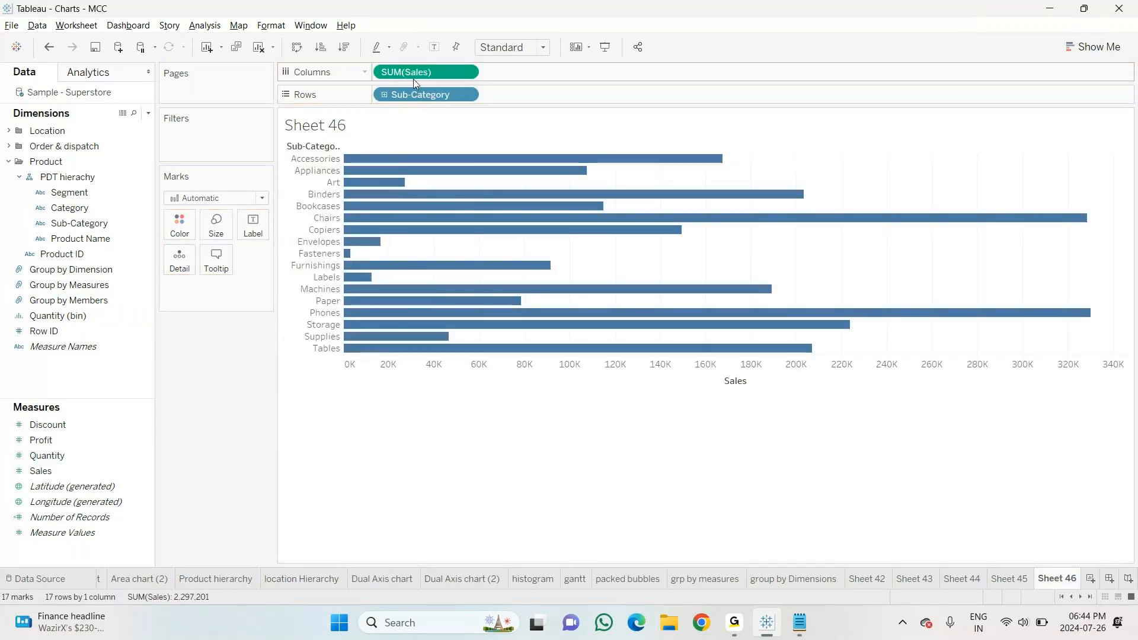
pyautogui.click(344, 47)
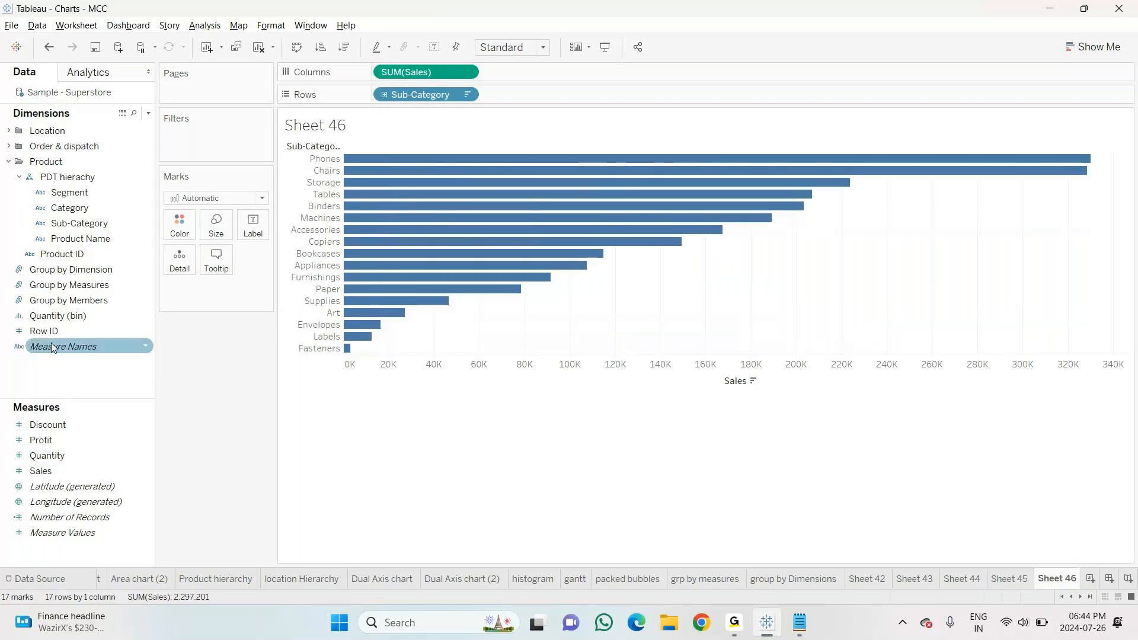
pyautogui.moveTo(60, 301); pyautogui.dragTo(173, 229)
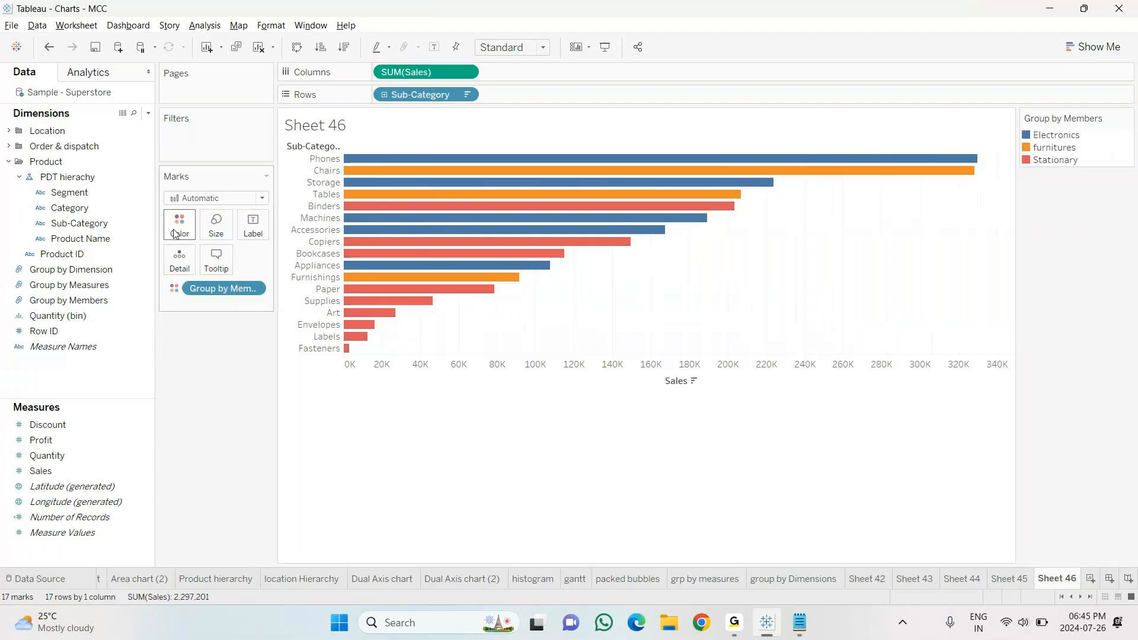
pyautogui.moveTo(516, 182)
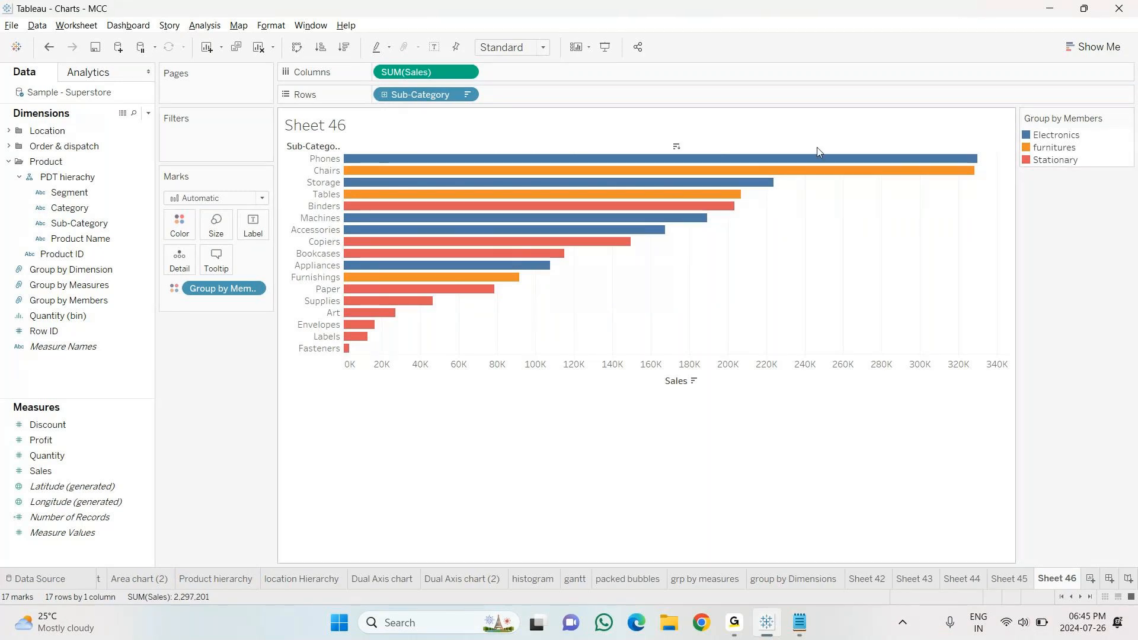
# Create a new worksheet and chart Sales in columns against Group by Members in rows
pyautogui.click(1090, 580)
pyautogui.moveTo(41, 471); pyautogui.dragTo(407, 73)
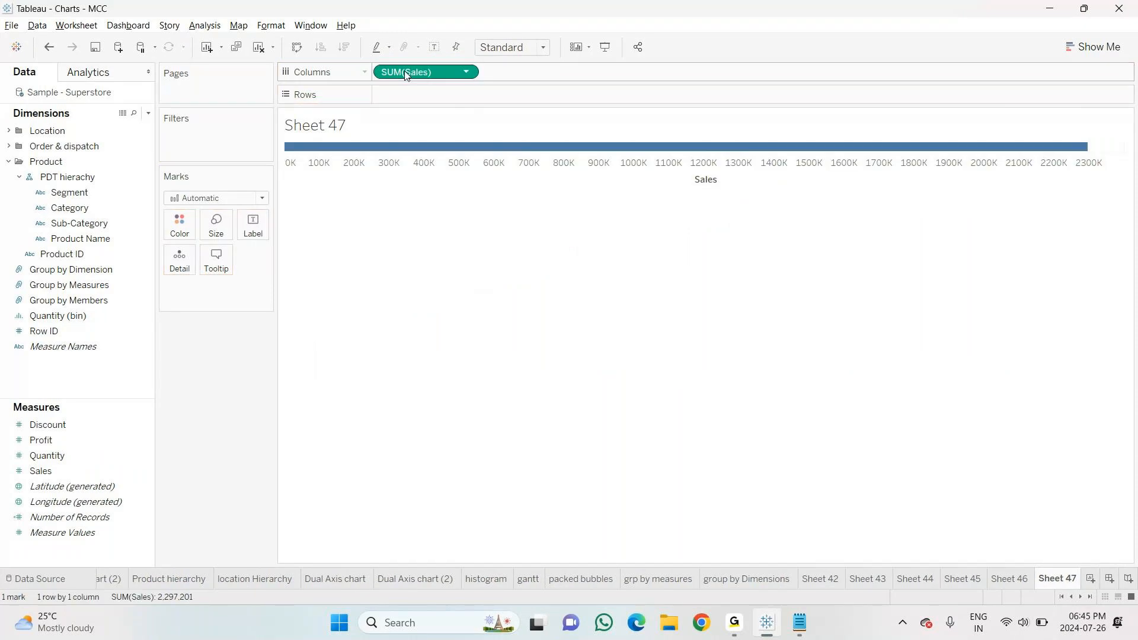
pyautogui.moveTo(77, 301); pyautogui.dragTo(425, 95)
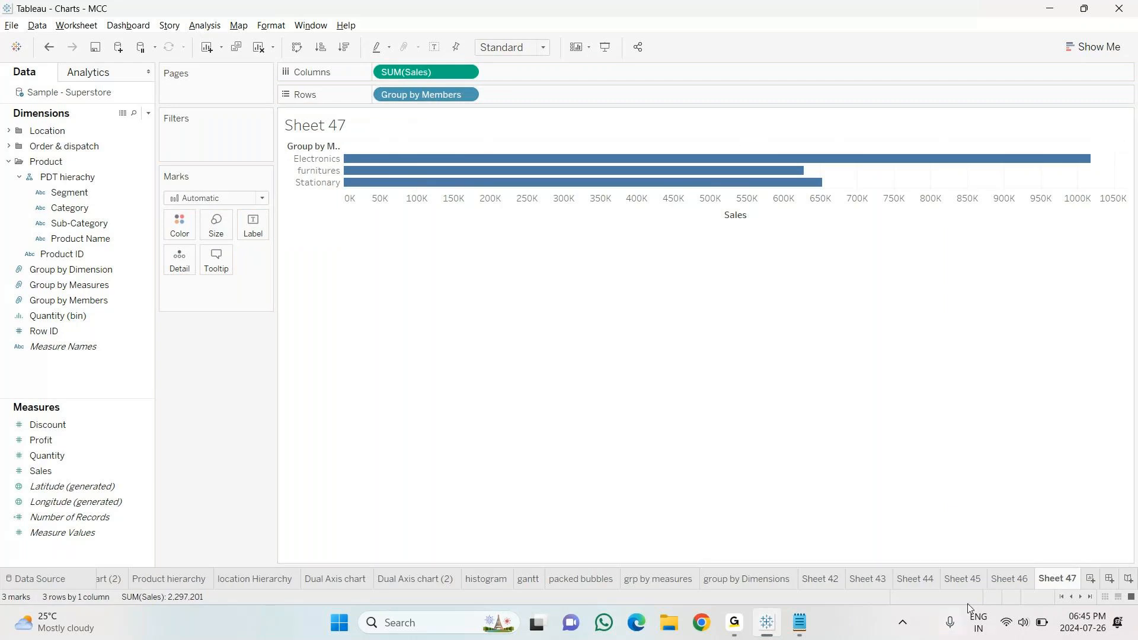
# On Sheet 46, open the Group by Members field for editing and expand the Stationary group to review its members
pyautogui.click(1001, 579)
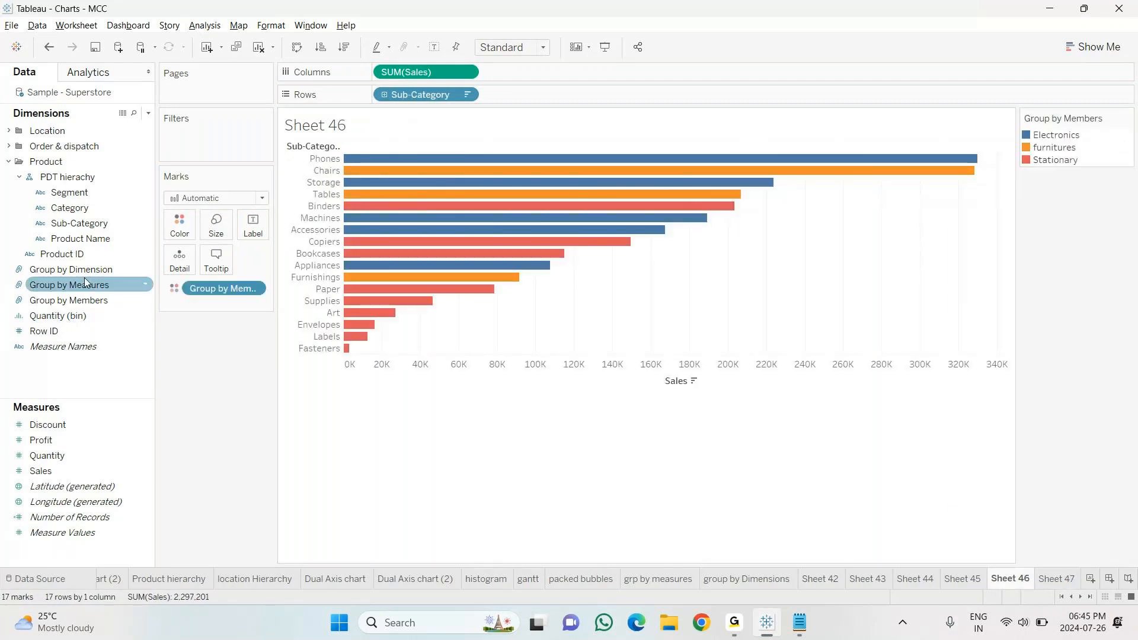
pyautogui.click(144, 301)
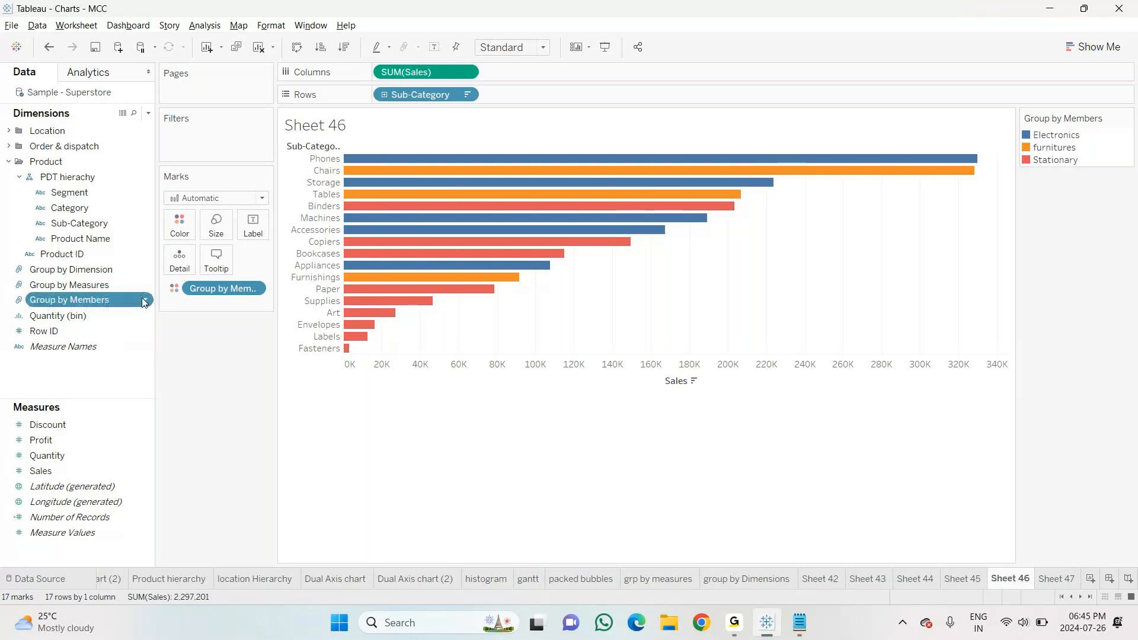
pyautogui.click(144, 301)
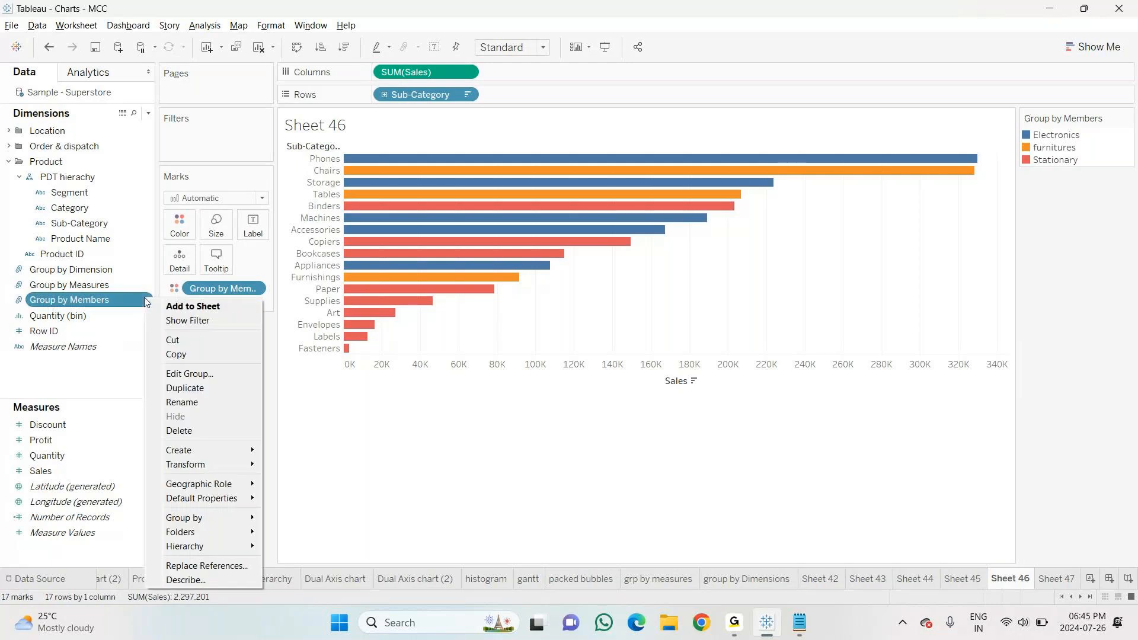
pyautogui.click(191, 374)
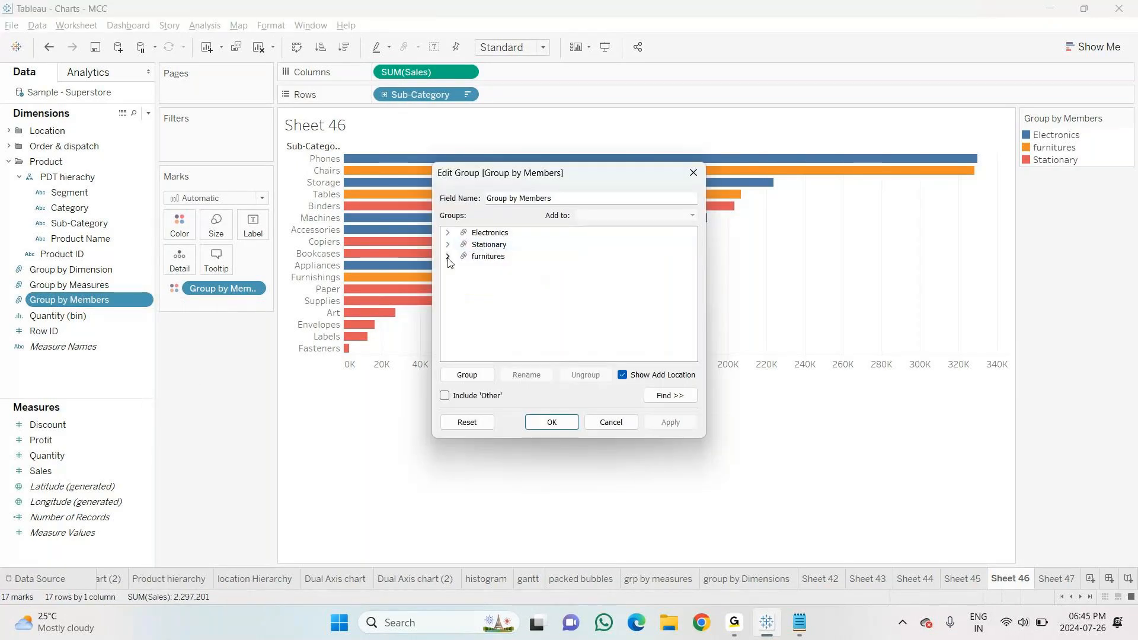
pyautogui.click(448, 245)
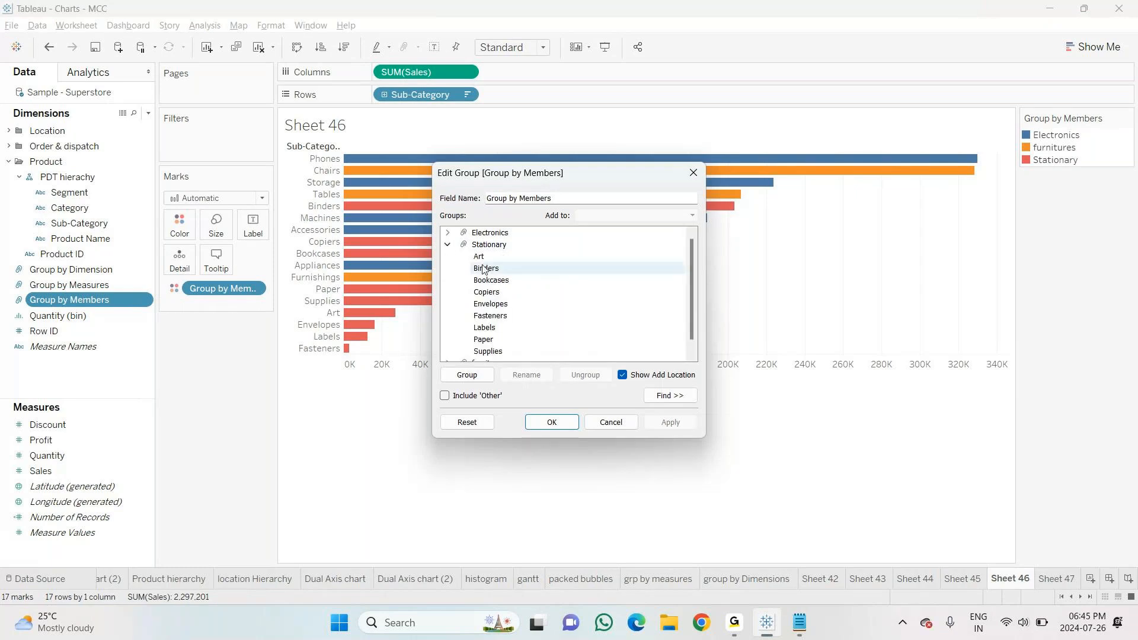
pyautogui.moveTo(692, 300); pyautogui.dragTo(693, 314)
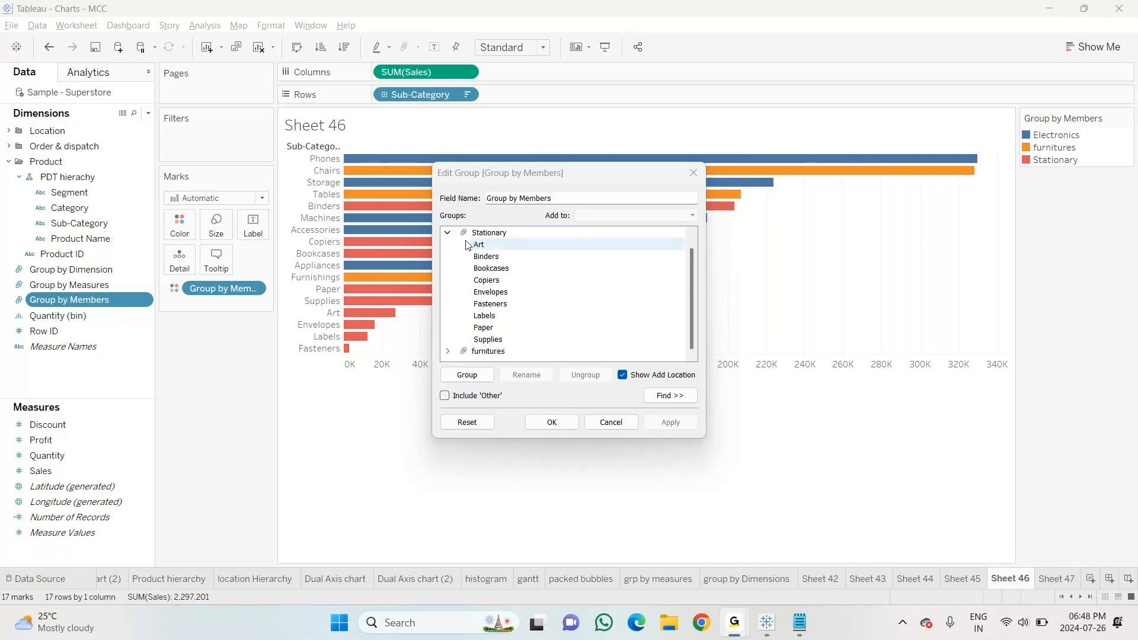
# Examine which sub-categories belong to the Electronics, Stationary and furnitures groups in the Group by Members editor
pyautogui.click(447, 232)
pyautogui.click(447, 245)
pyautogui.click(447, 245)
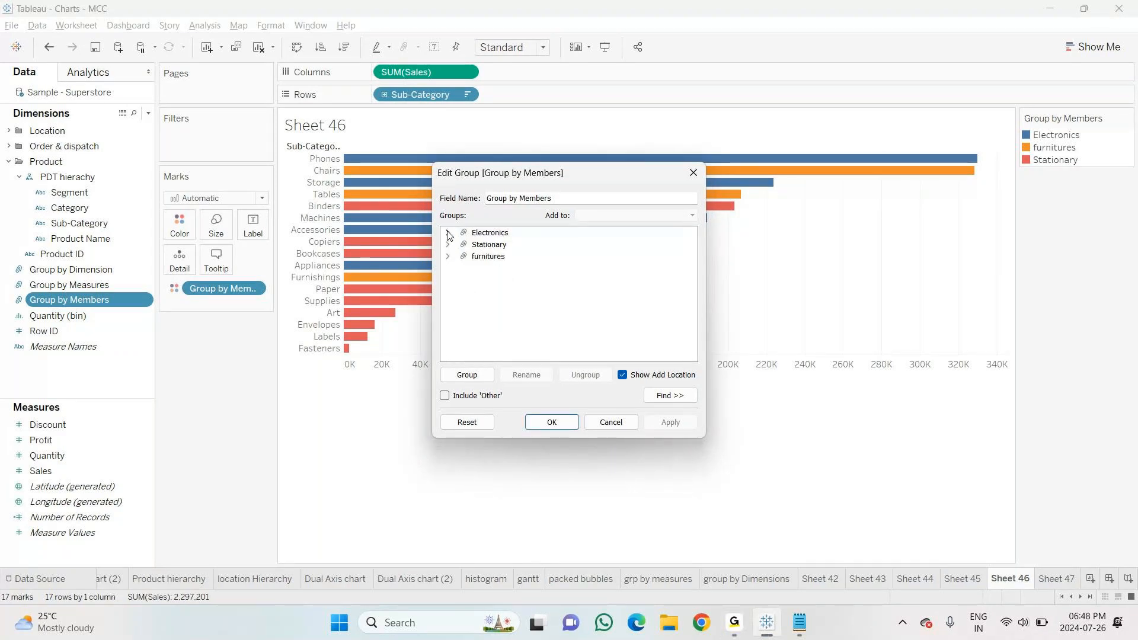
pyautogui.click(447, 232)
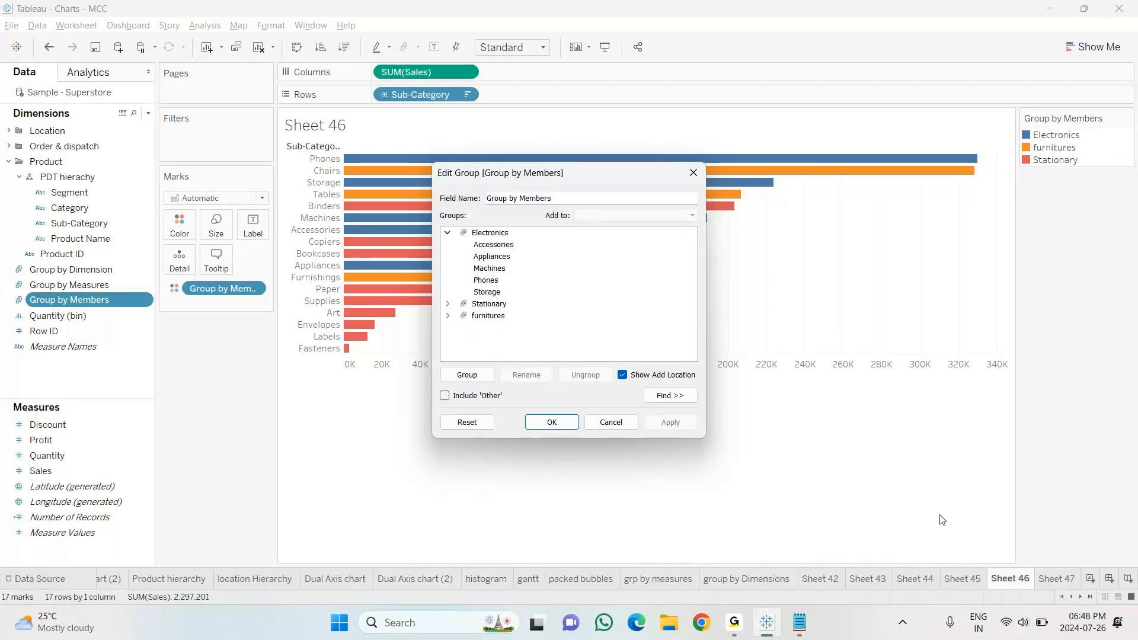
pyautogui.moveTo(736, 629)
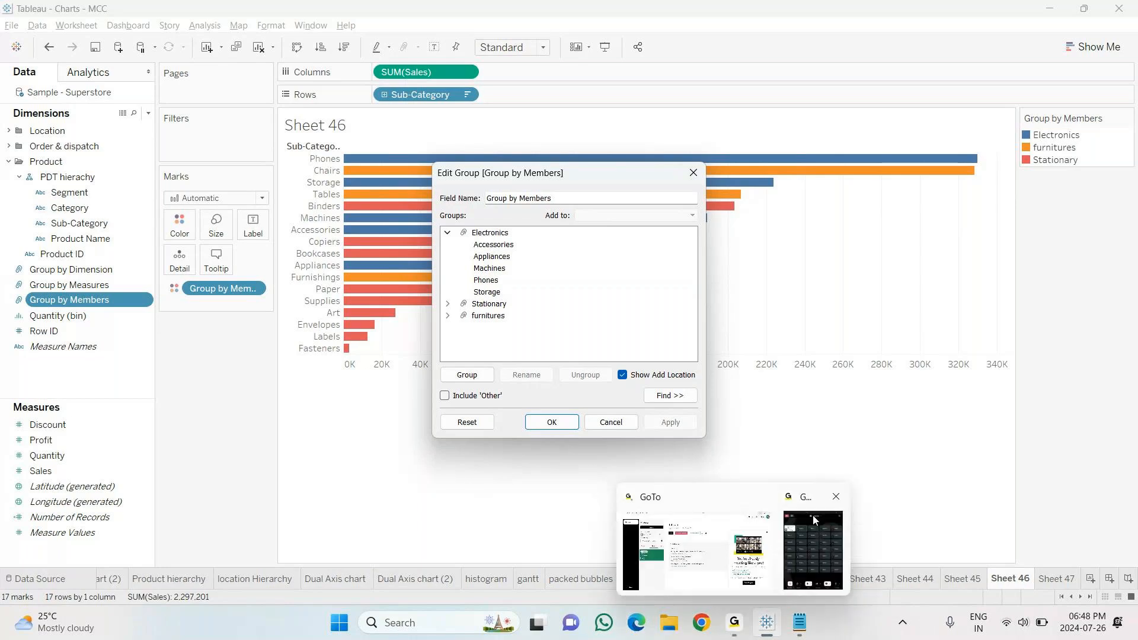
pyautogui.click(809, 499)
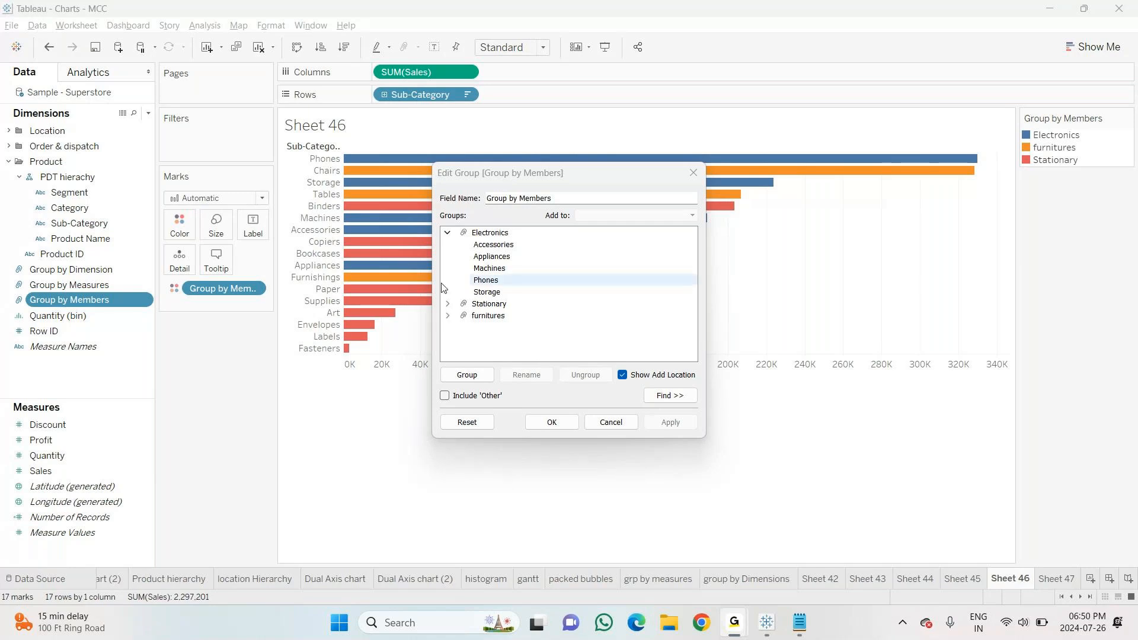
pyautogui.click(448, 233)
pyautogui.click(448, 256)
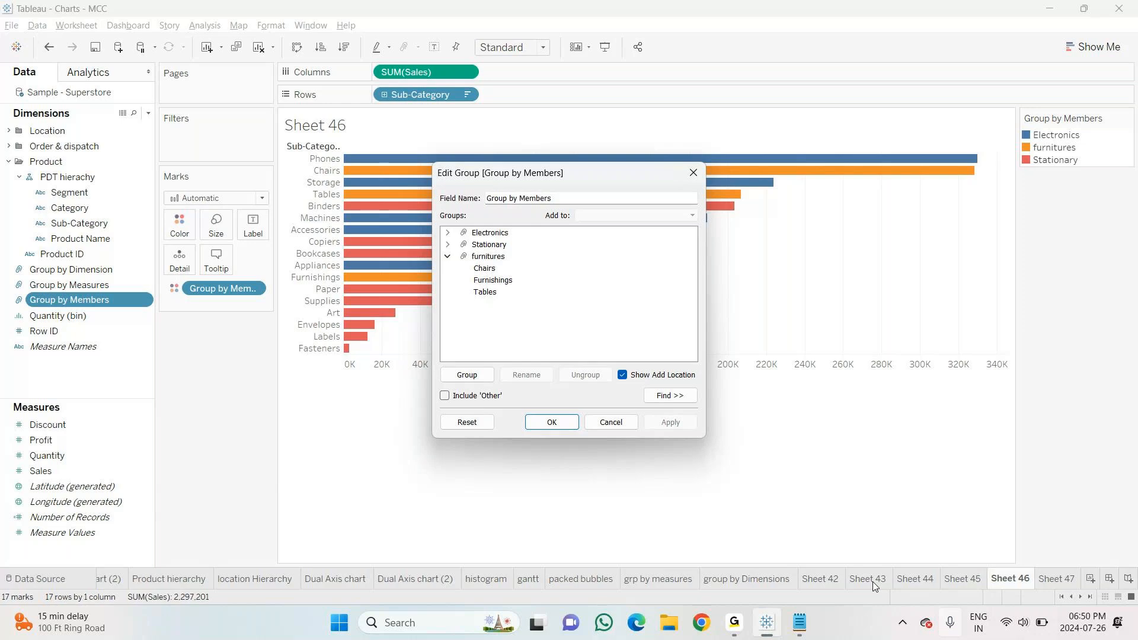
pyautogui.moveTo(734, 622)
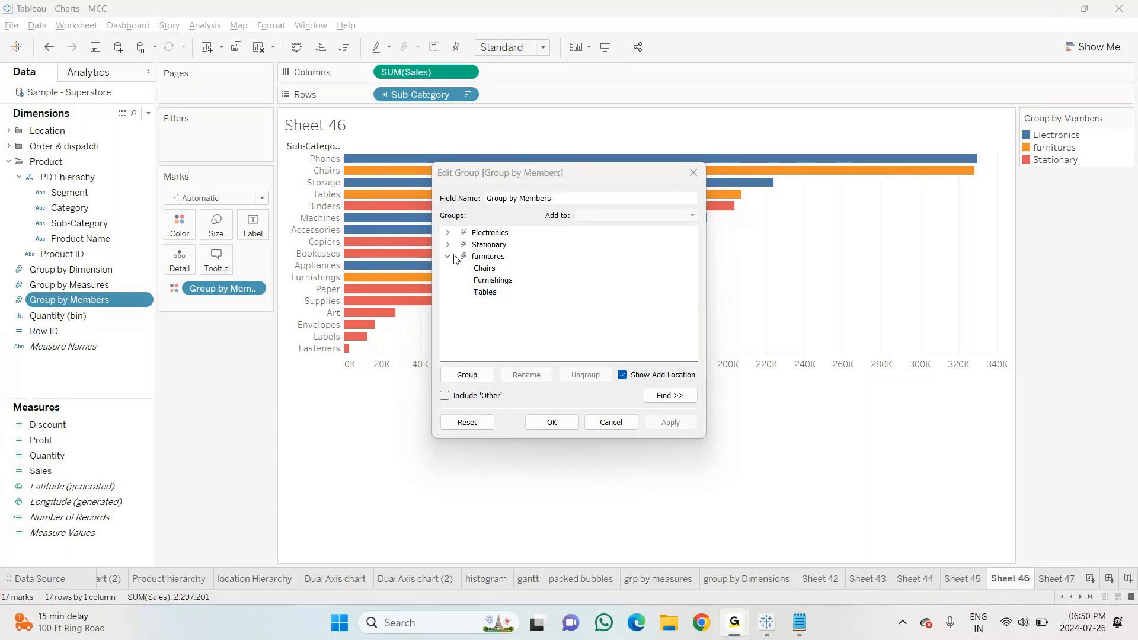
pyautogui.click(448, 232)
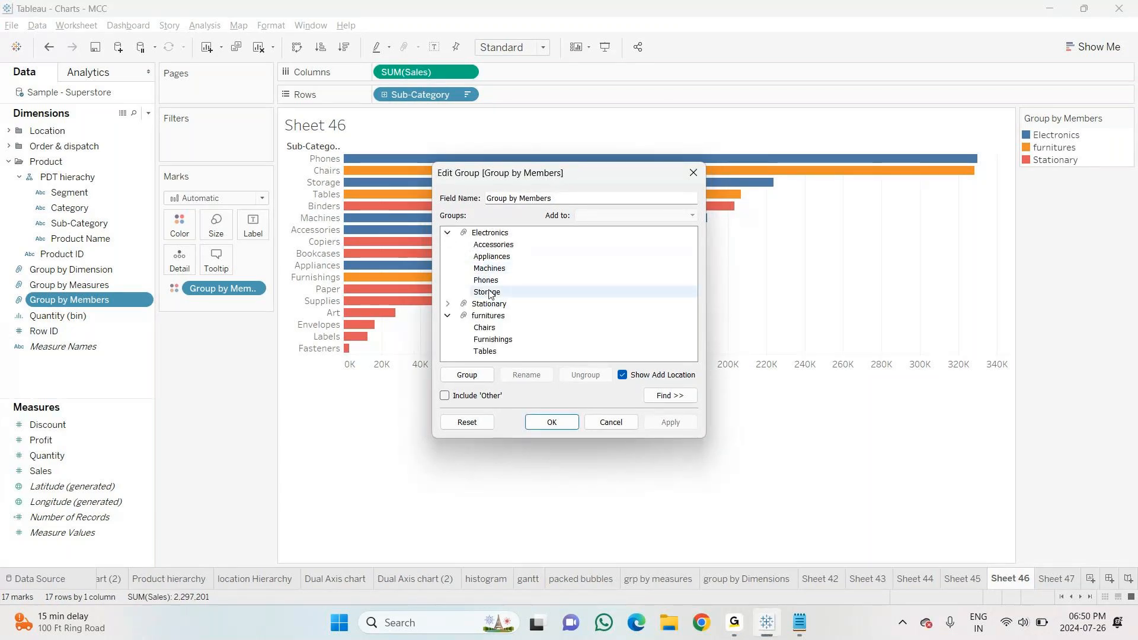
# Move Bookcases from the Stationary group to the furnitures group and accept the edited group
pyautogui.click(447, 304)
pyautogui.scroll(-3, 496, 292)
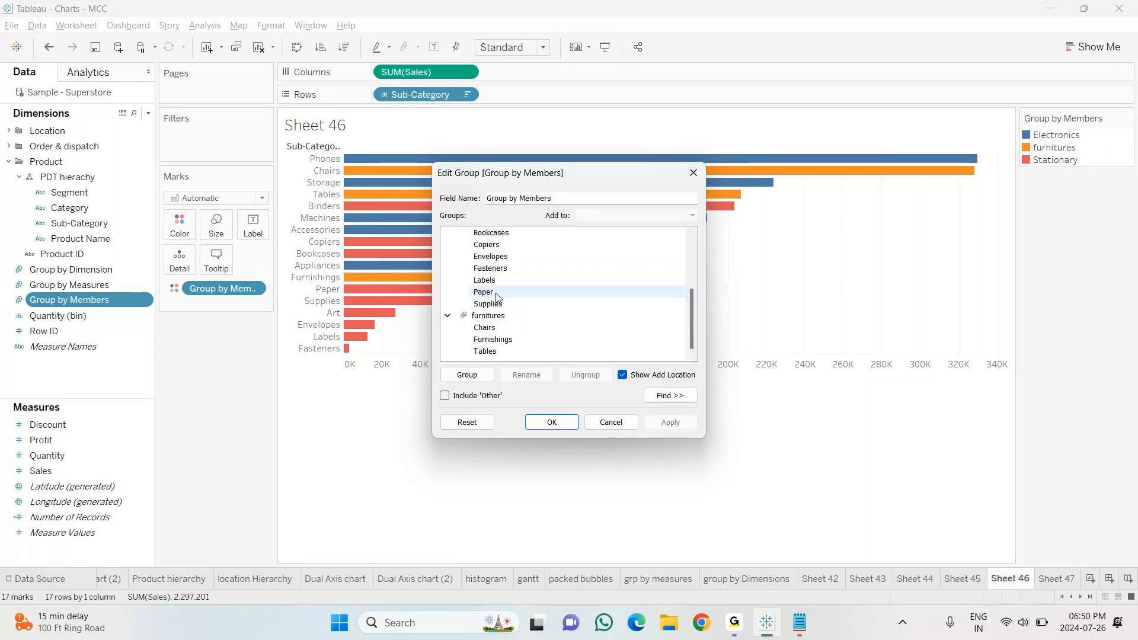
pyautogui.moveTo(491, 232); pyautogui.dragTo(508, 329)
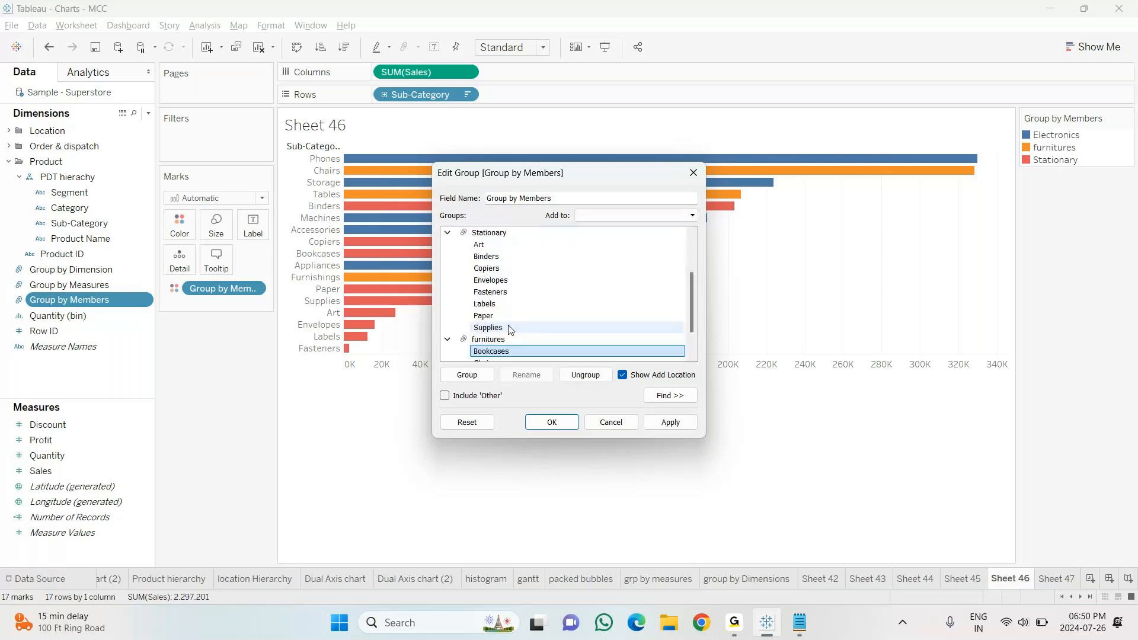
pyautogui.scroll(-1, 509, 330)
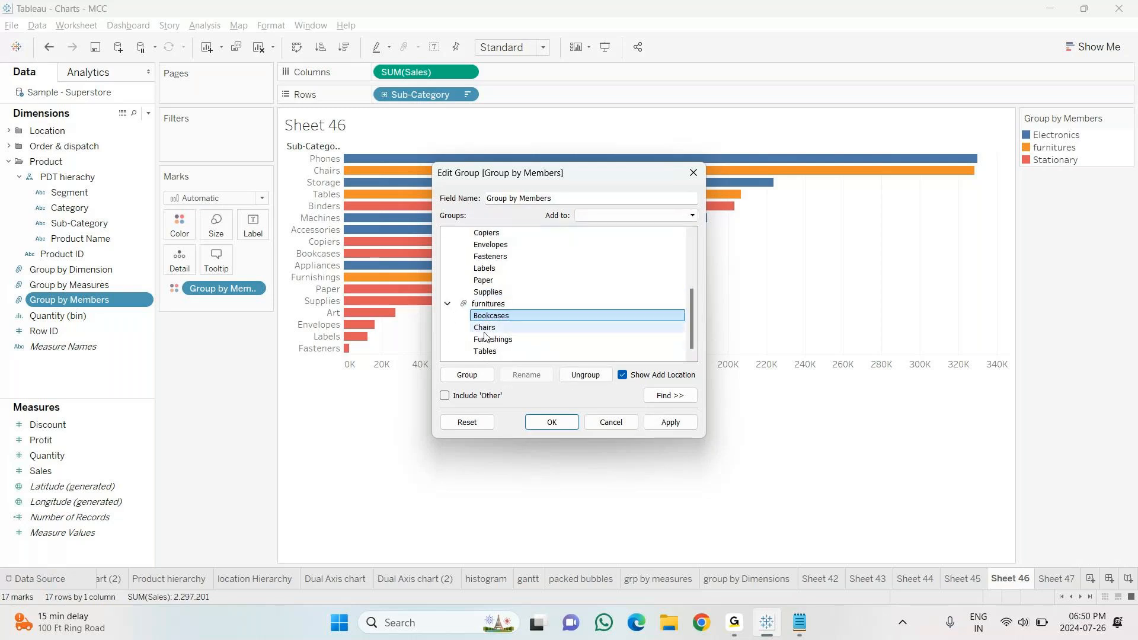
pyautogui.scroll(2, 492, 284)
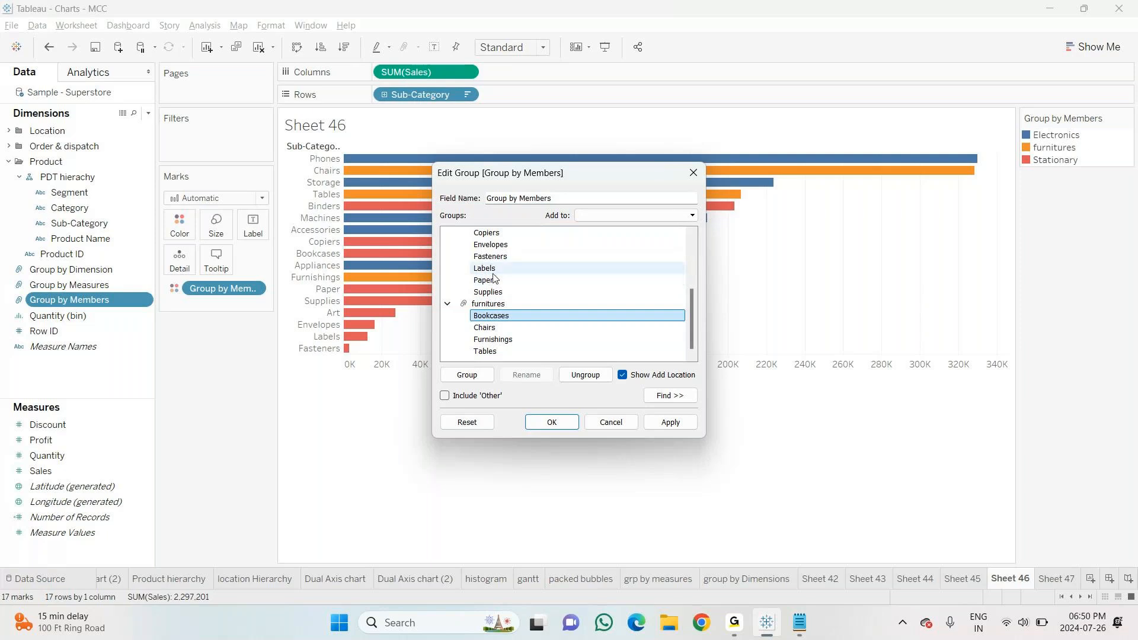
pyautogui.scroll(1, 495, 278)
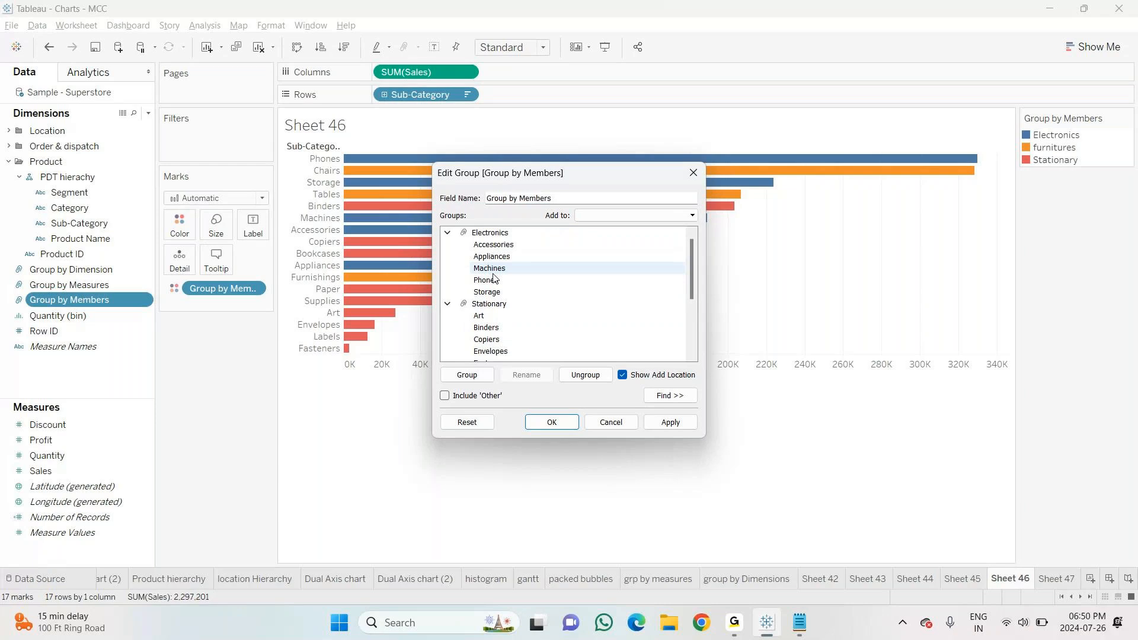
pyautogui.click(552, 423)
pyautogui.moveTo(371, 318)
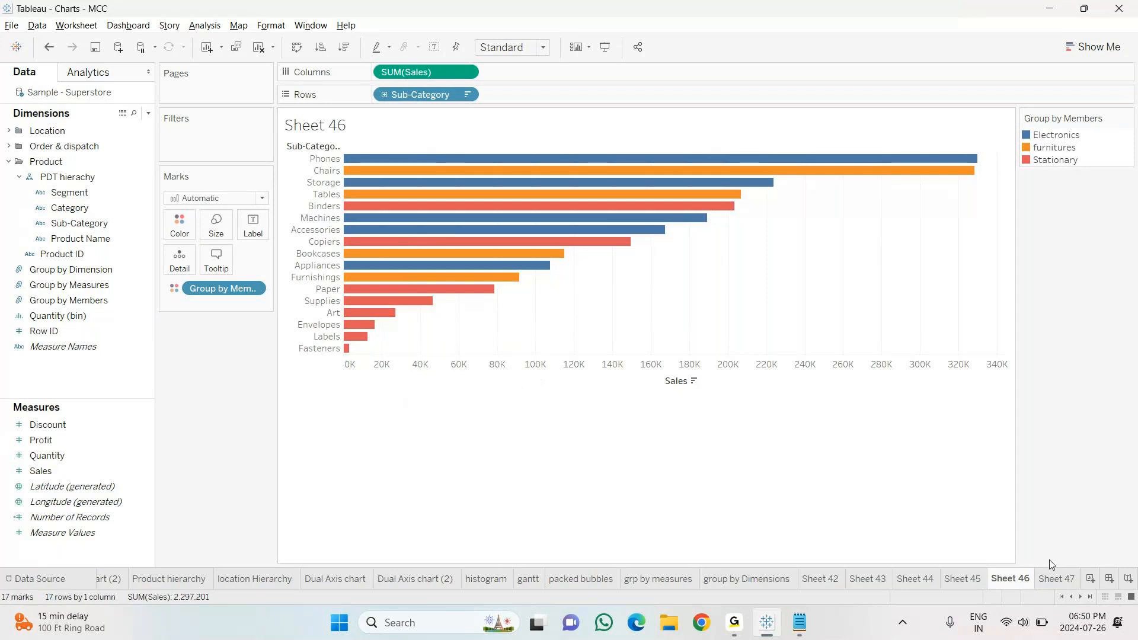
# Check the Group by Members sales chart on Sheet 47 and add a new blank worksheet
pyautogui.click(1057, 579)
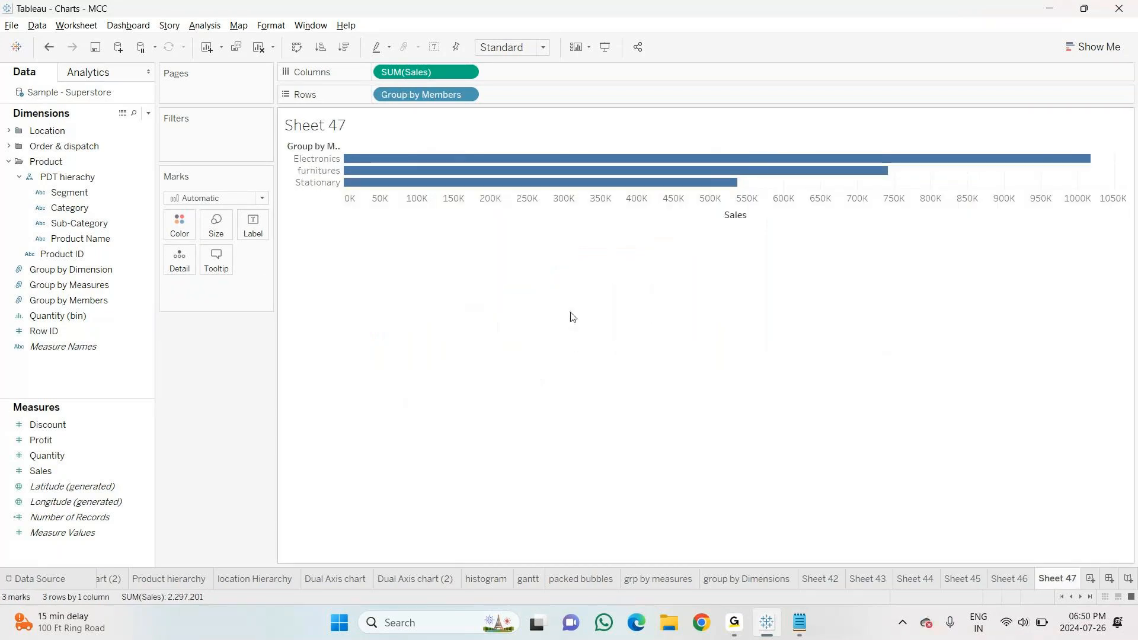
pyautogui.click(1090, 578)
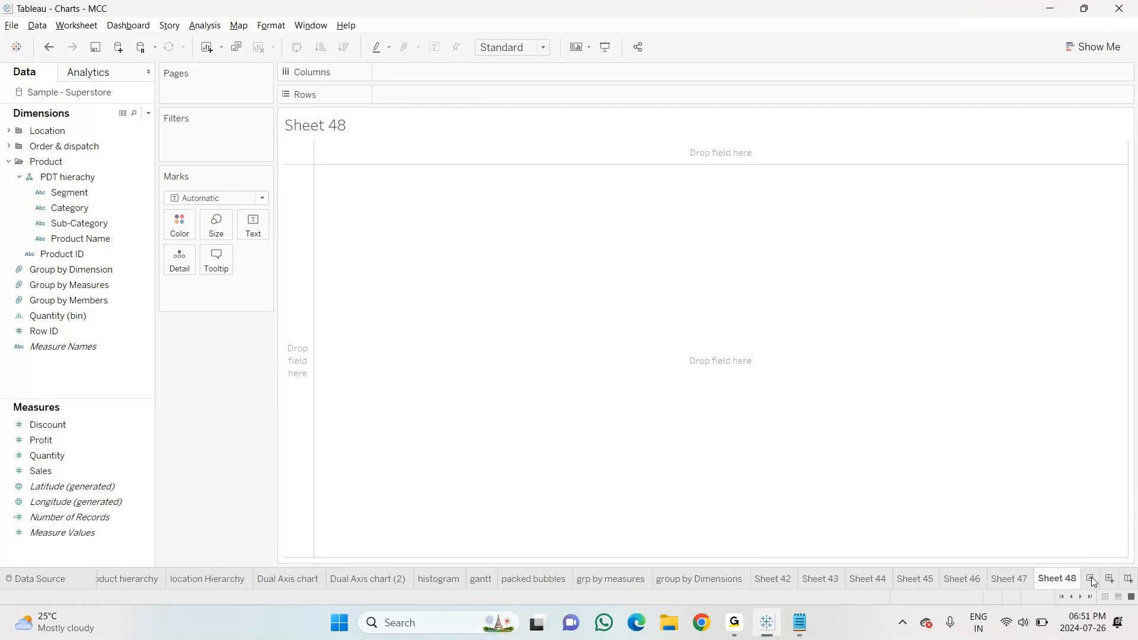
pyautogui.click(793, 582)
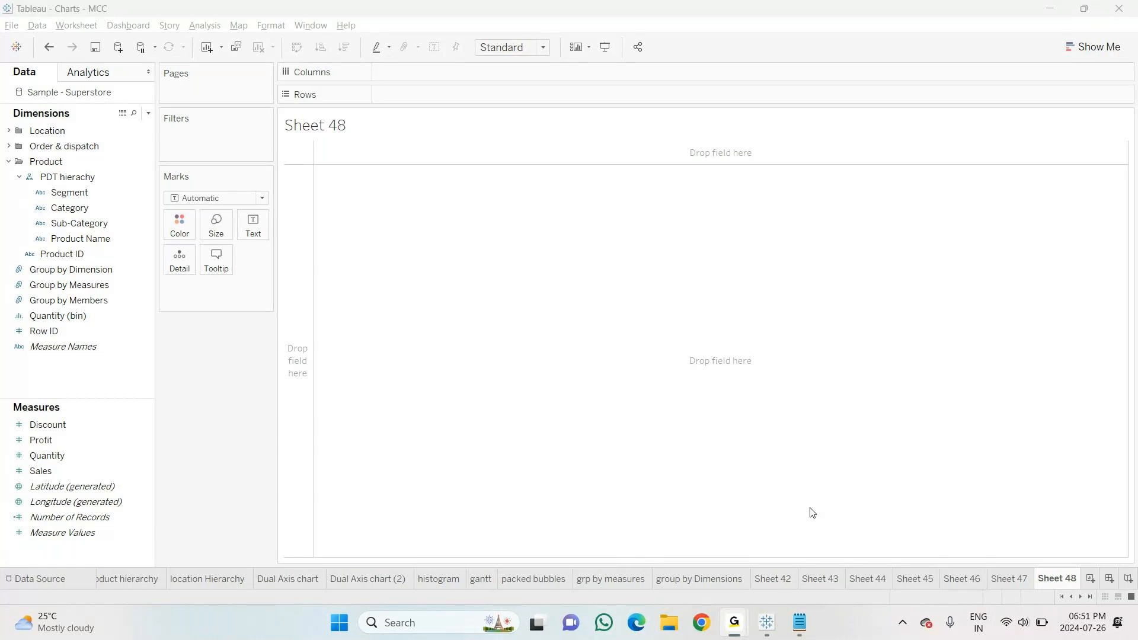
pyautogui.click(116, 196)
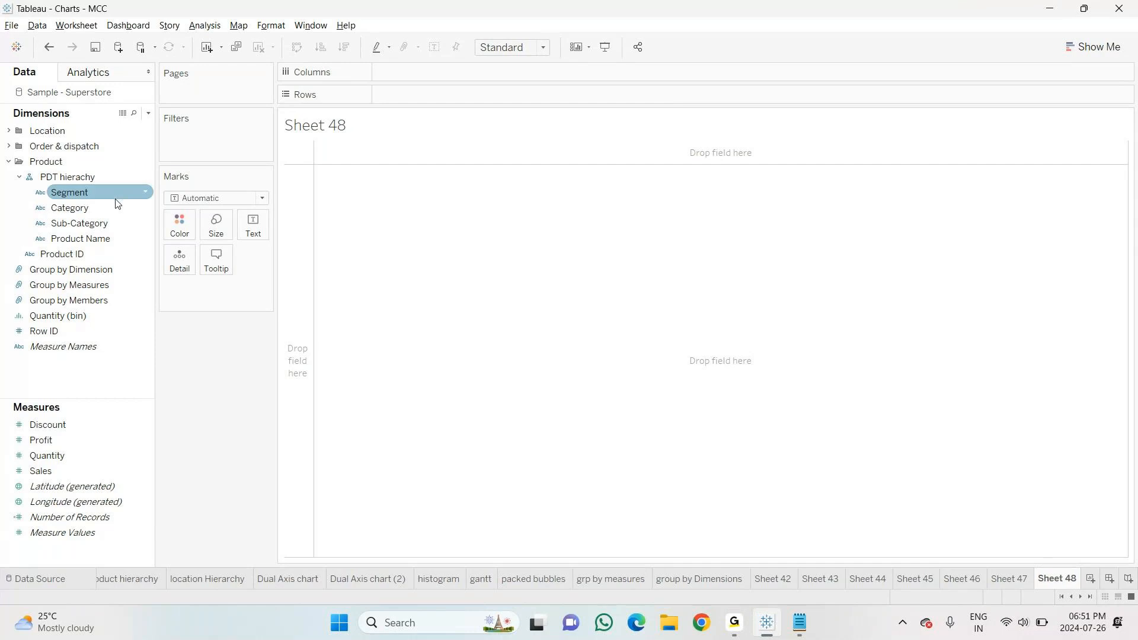
pyautogui.click(48, 424)
pyautogui.click(71, 269)
pyautogui.click(69, 192)
# Build a chart with Category expanded to Sub-Category on Columns and Sales on Rows
pyautogui.click(70, 208)
pyautogui.moveTo(70, 209); pyautogui.dragTo(402, 72)
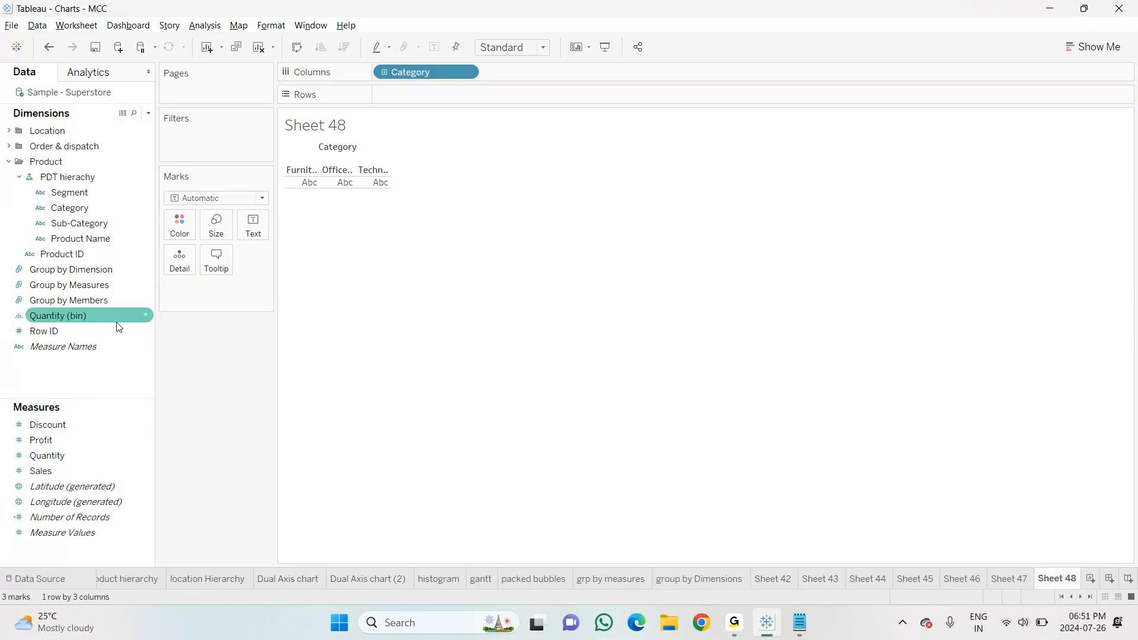
pyautogui.click(384, 72)
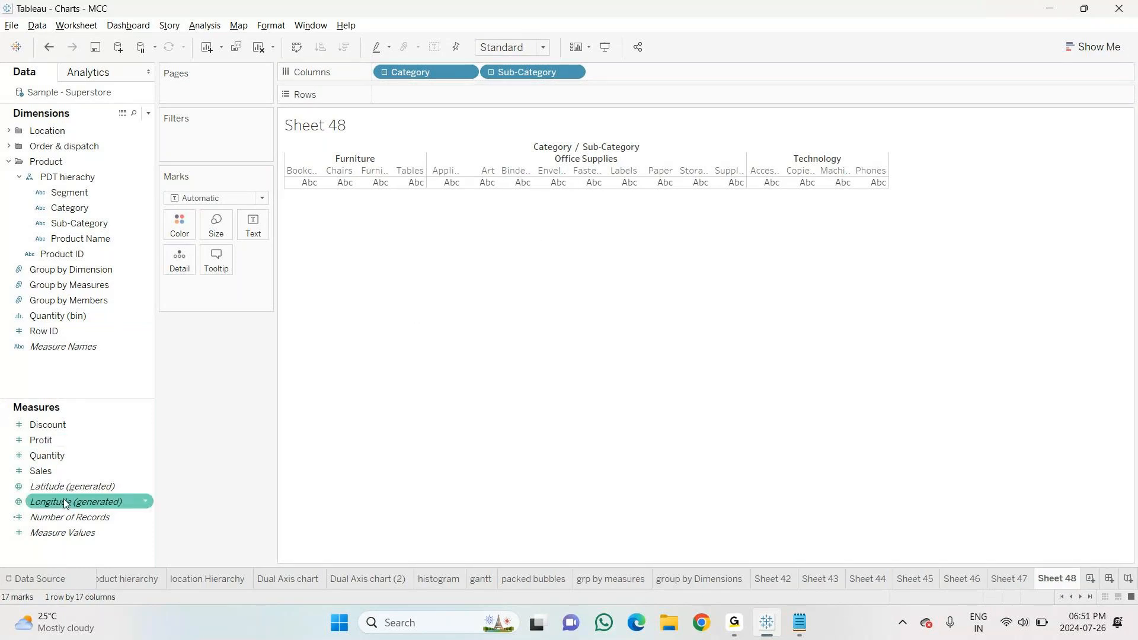
pyautogui.moveTo(42, 474)
pyautogui.mouseDown()
pyautogui.moveTo(374, 186)
pyautogui.moveTo(398, 100)
pyautogui.mouseUp()
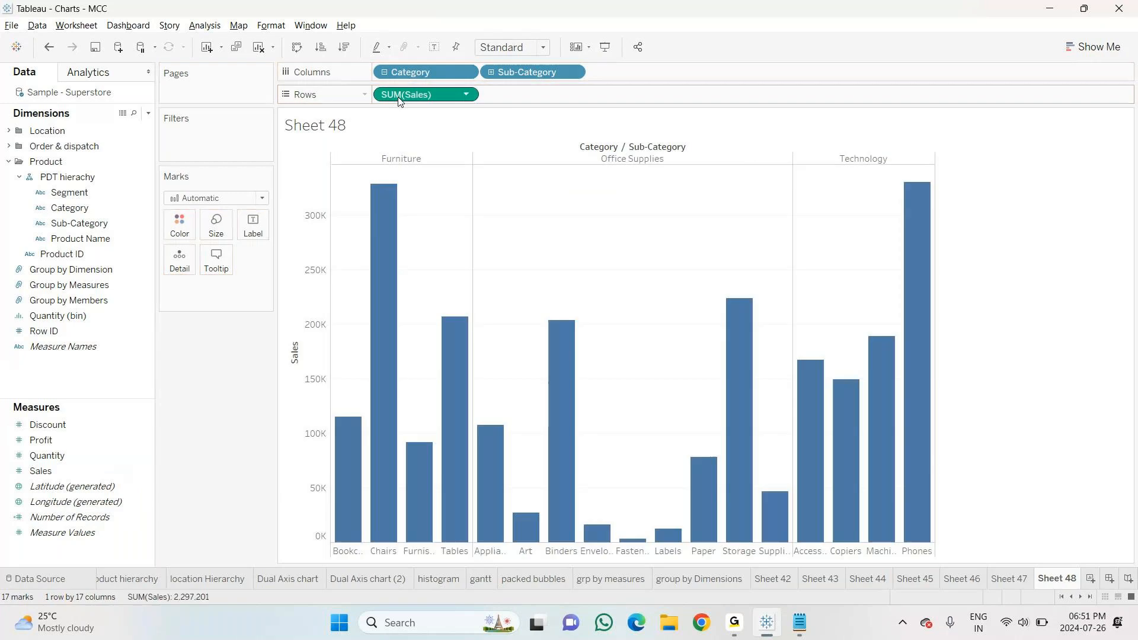
# Convert the chart to a text table and remove Sub-Category so that only Category remains on Rows
pyautogui.click(1101, 46)
pyautogui.click(1015, 87)
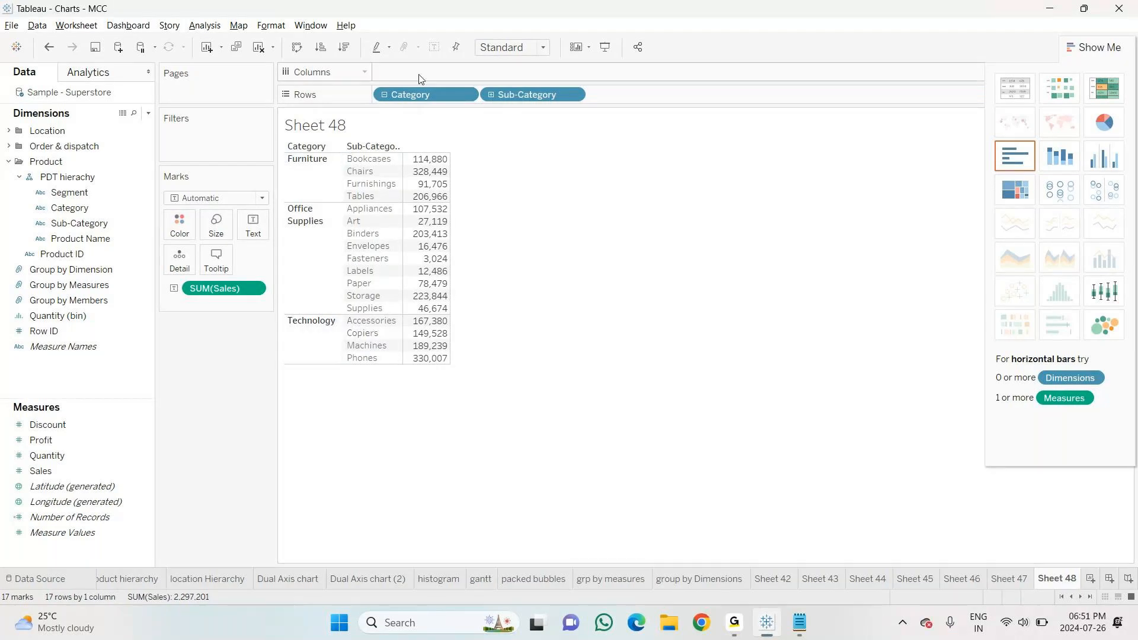
pyautogui.moveTo(526, 95); pyautogui.dragTo(219, 395)
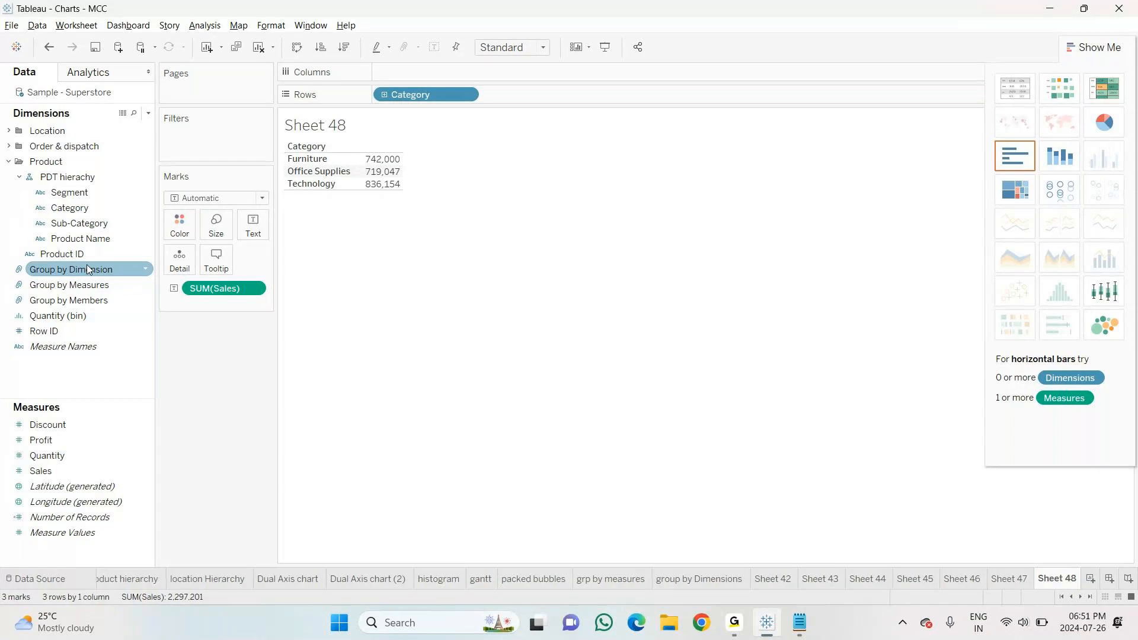
# Add Group by Measures, Group by Dimension and Group by Members to Rows after Category
pyautogui.moveTo(74, 285); pyautogui.dragTo(546, 96)
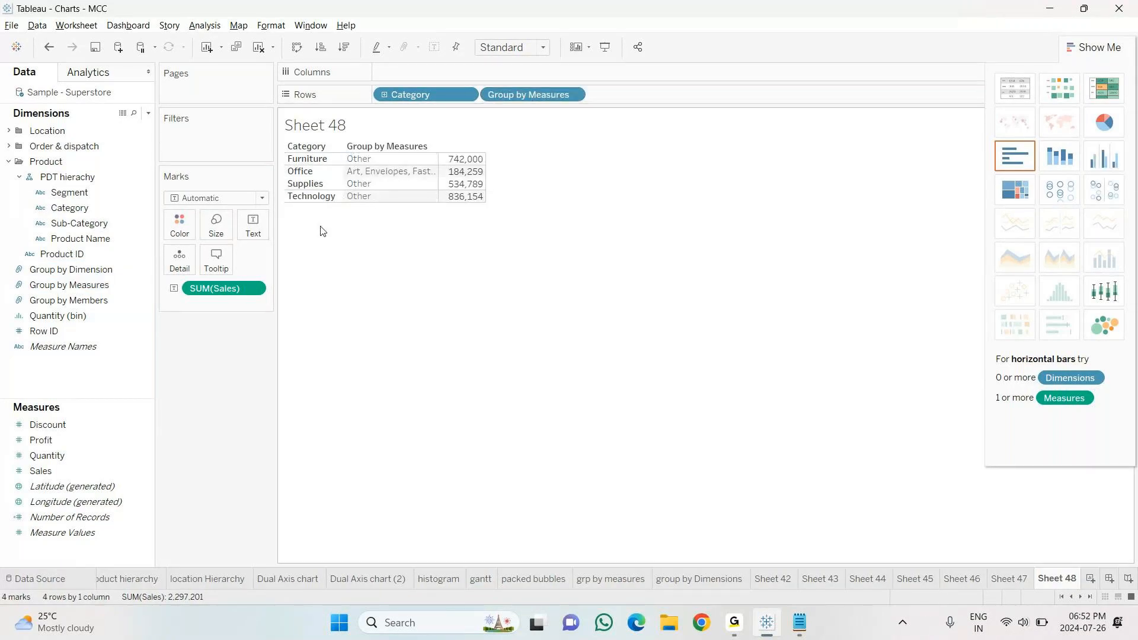
pyautogui.click(92, 273)
pyautogui.moveTo(92, 277); pyautogui.dragTo(682, 105)
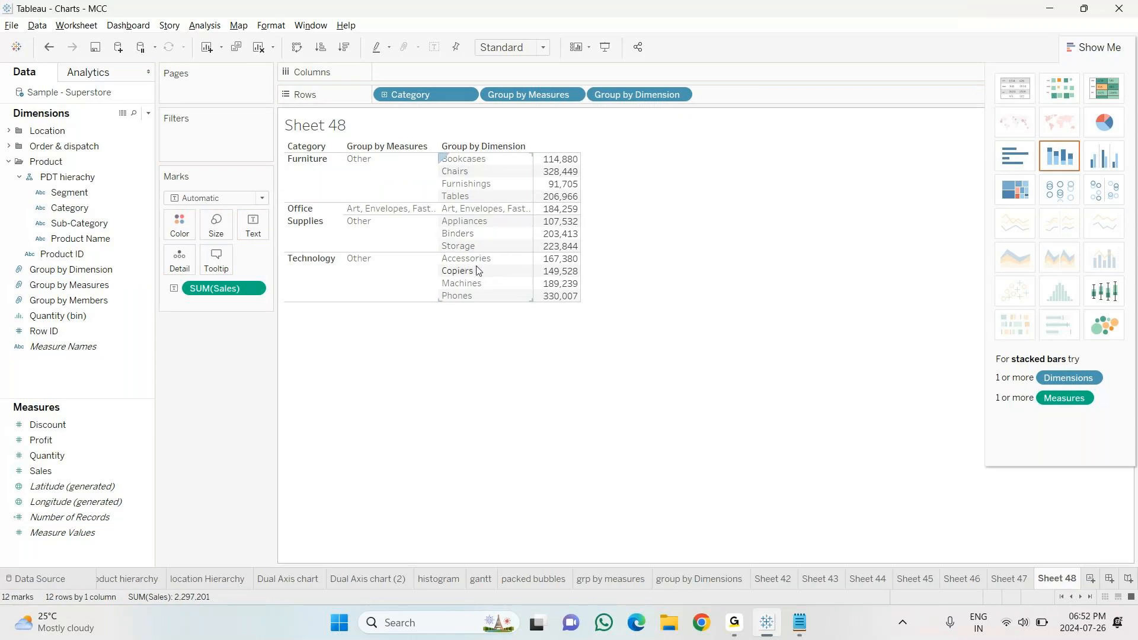
pyautogui.click(109, 302)
pyautogui.moveTo(108, 301)
pyautogui.mouseDown()
pyautogui.moveTo(797, 106)
pyautogui.moveTo(795, 96)
pyautogui.mouseUp()
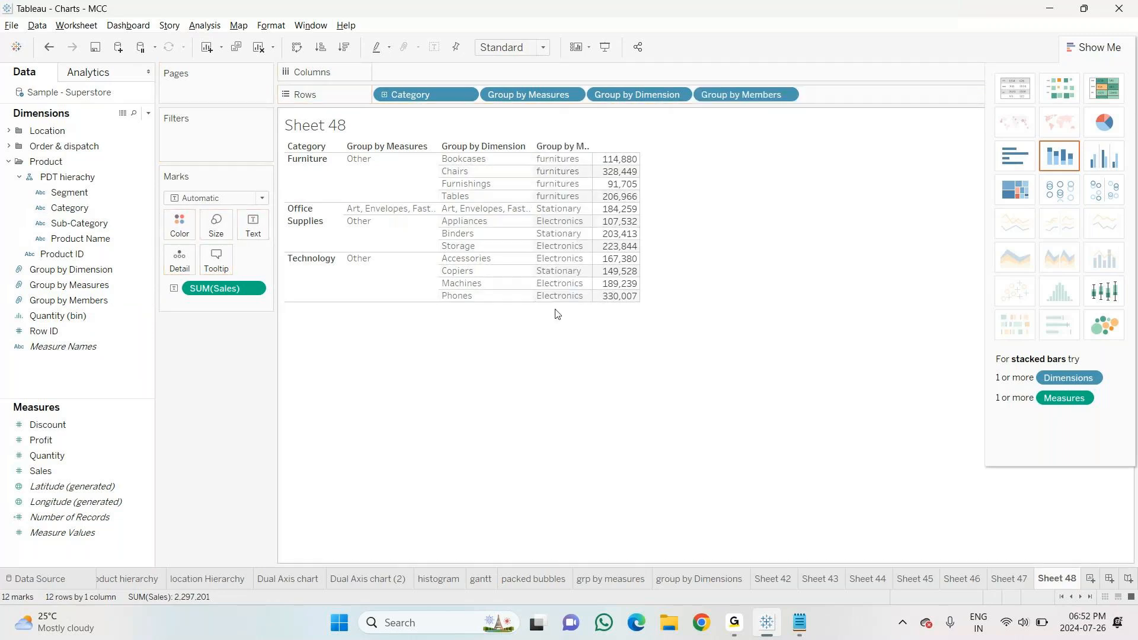
# Remove all three group fields from Rows, leaving only Category
pyautogui.moveTo(626, 101); pyautogui.dragTo(289, 346)
pyautogui.moveTo(526, 95); pyautogui.dragTo(221, 355)
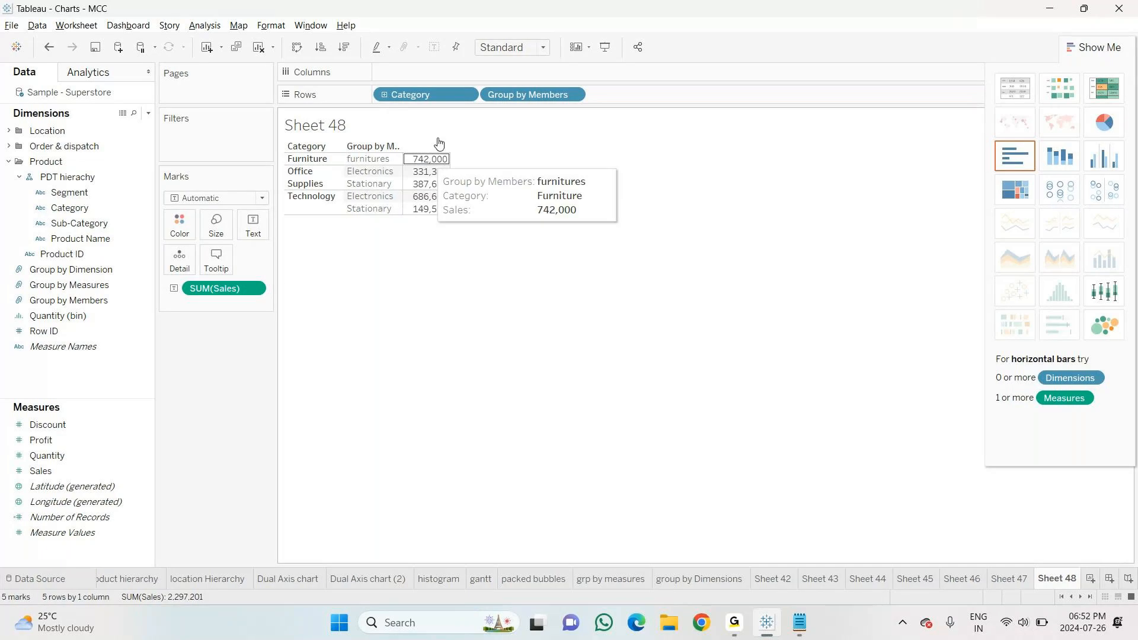
pyautogui.moveTo(492, 94); pyautogui.dragTo(218, 333)
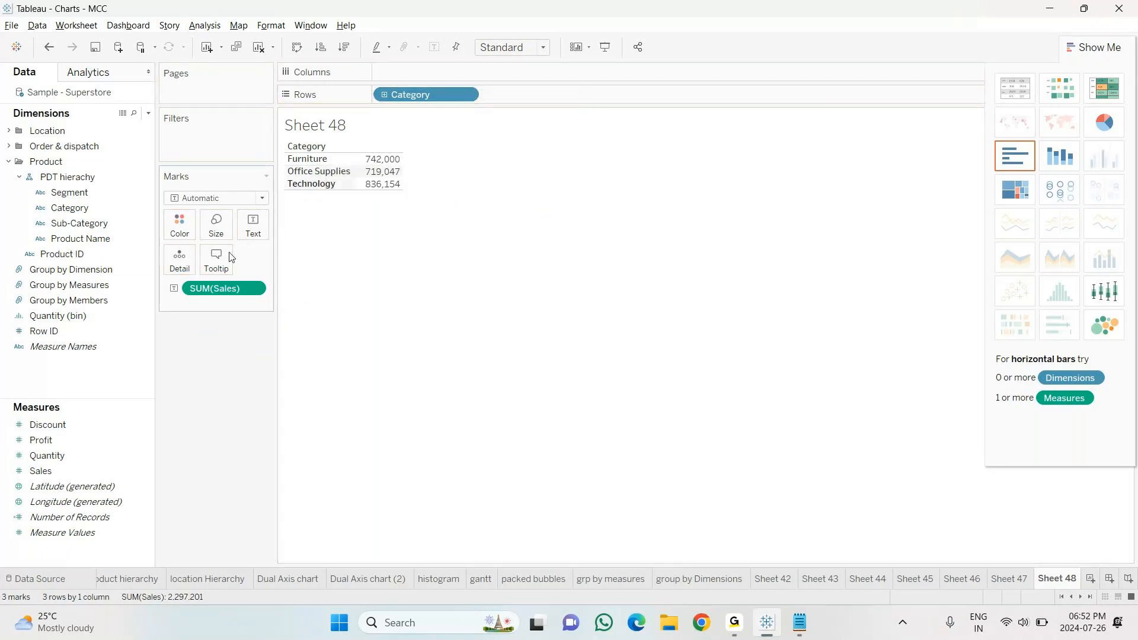
# Add Group by Dimension to Rows after Category, and replace it with Group by Measures
pyautogui.click(70, 273)
pyautogui.moveTo(70, 275); pyautogui.dragTo(521, 95)
pyautogui.click(47, 470)
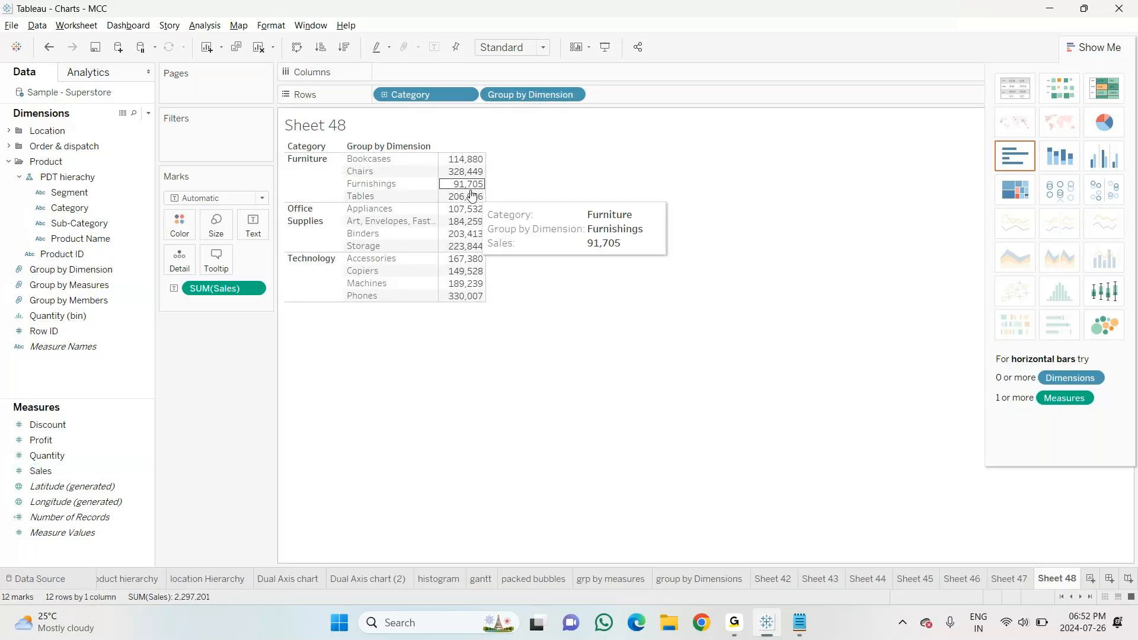
pyautogui.moveTo(531, 89); pyautogui.dragTo(561, 102)
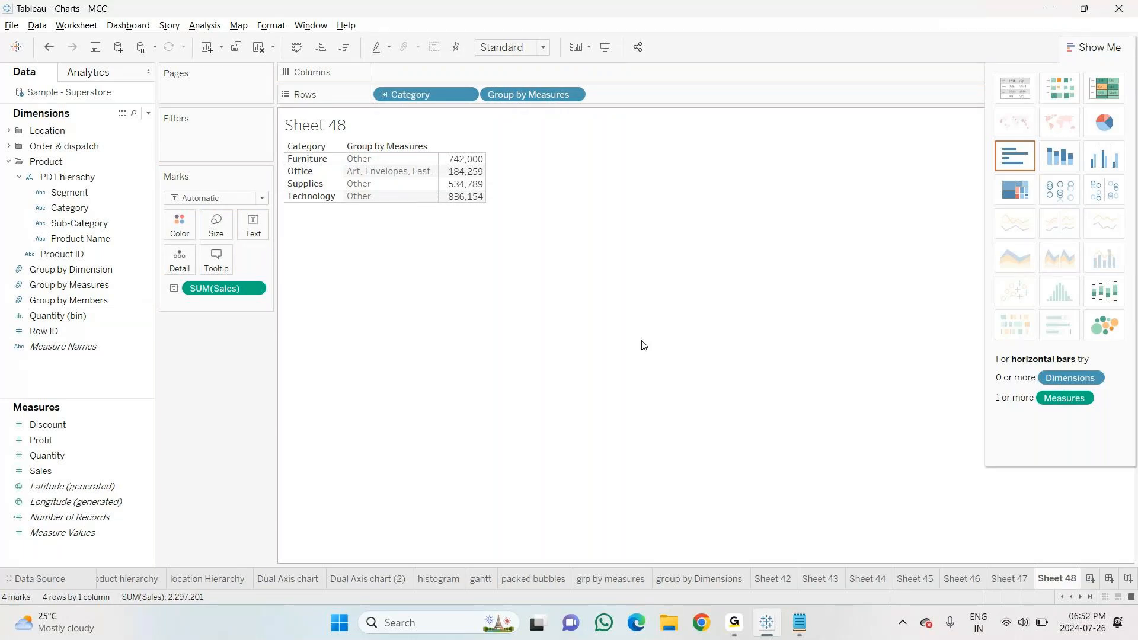
# Add another blank worksheet, look back at Sheet 48, and return to the new sheet
pyautogui.click(1092, 583)
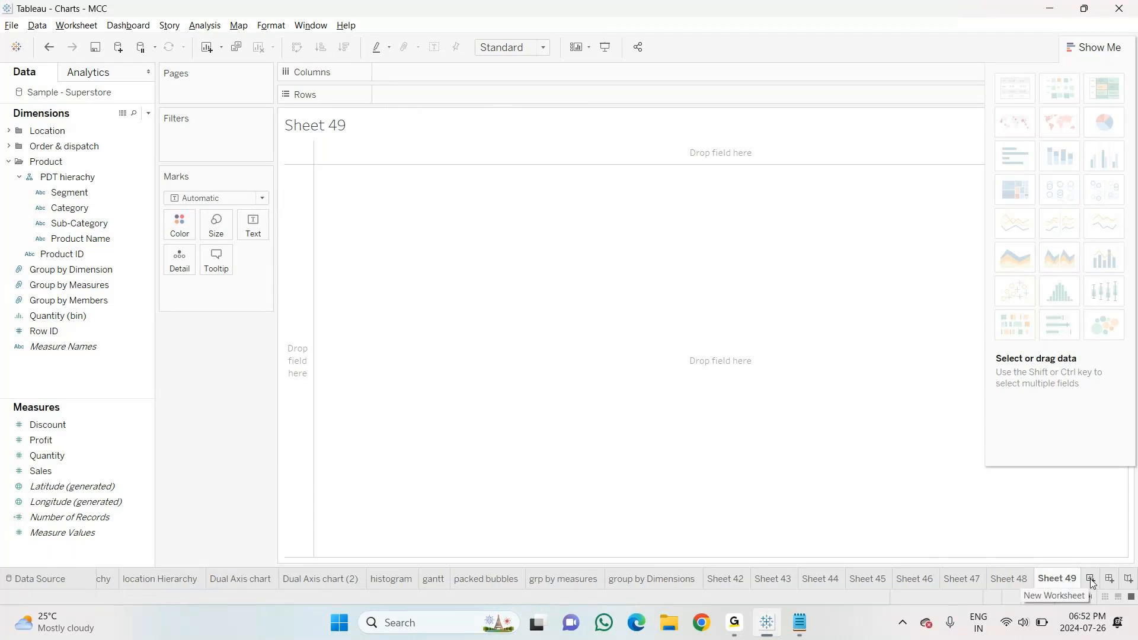
pyautogui.click(1002, 578)
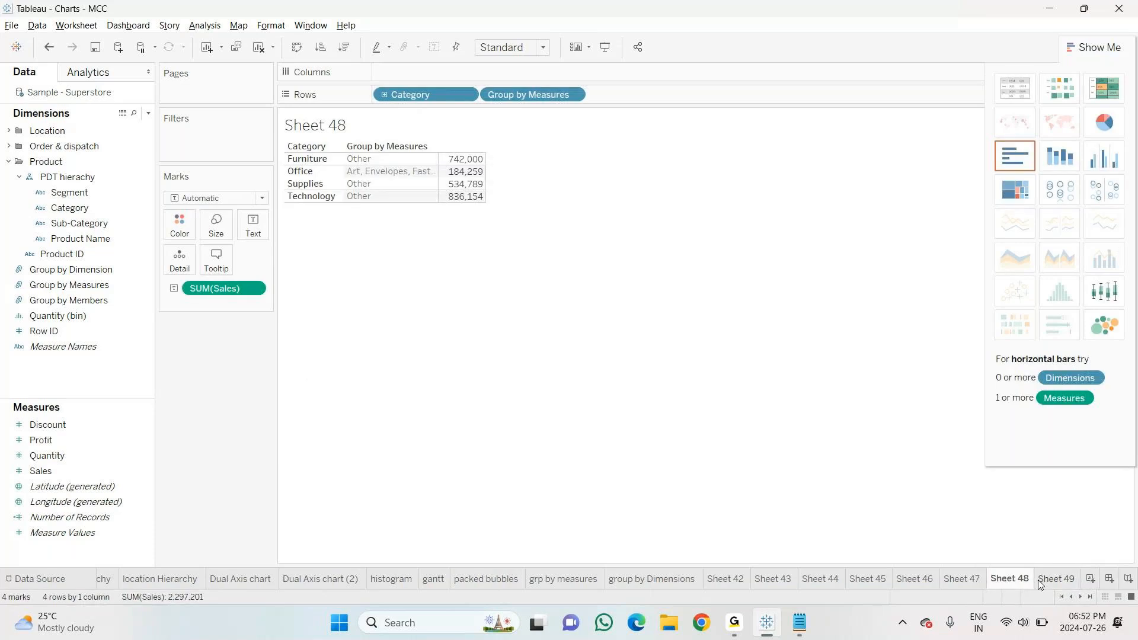
pyautogui.click(1056, 578)
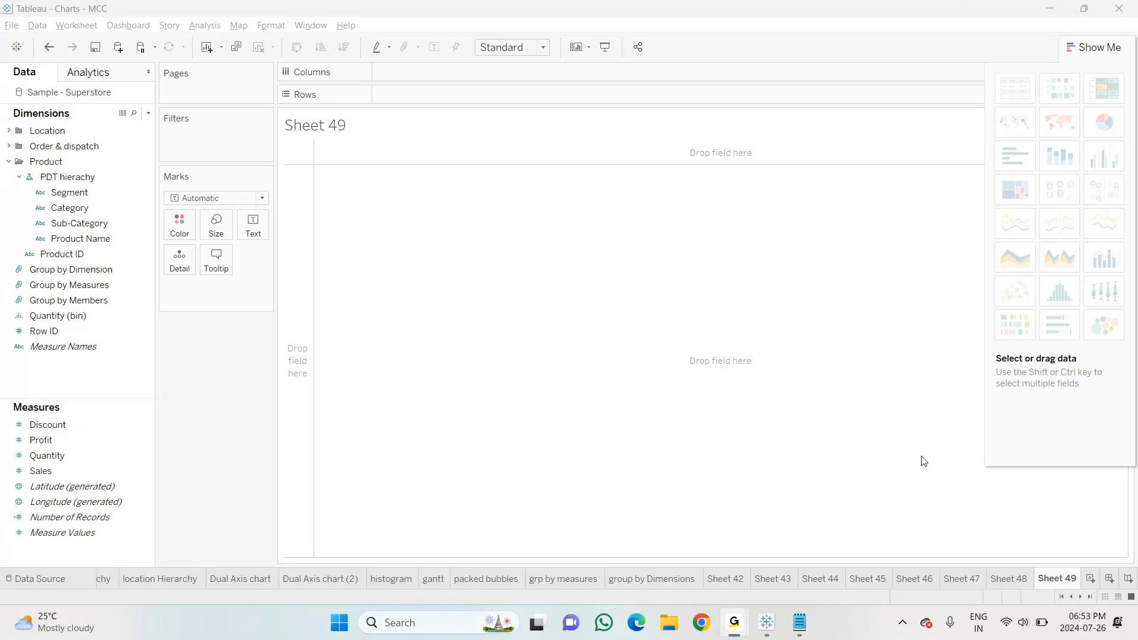
# Switch to the Notepad notes and add the line "set" below the list of group types
pyautogui.hotkey('alt', 'Tab')
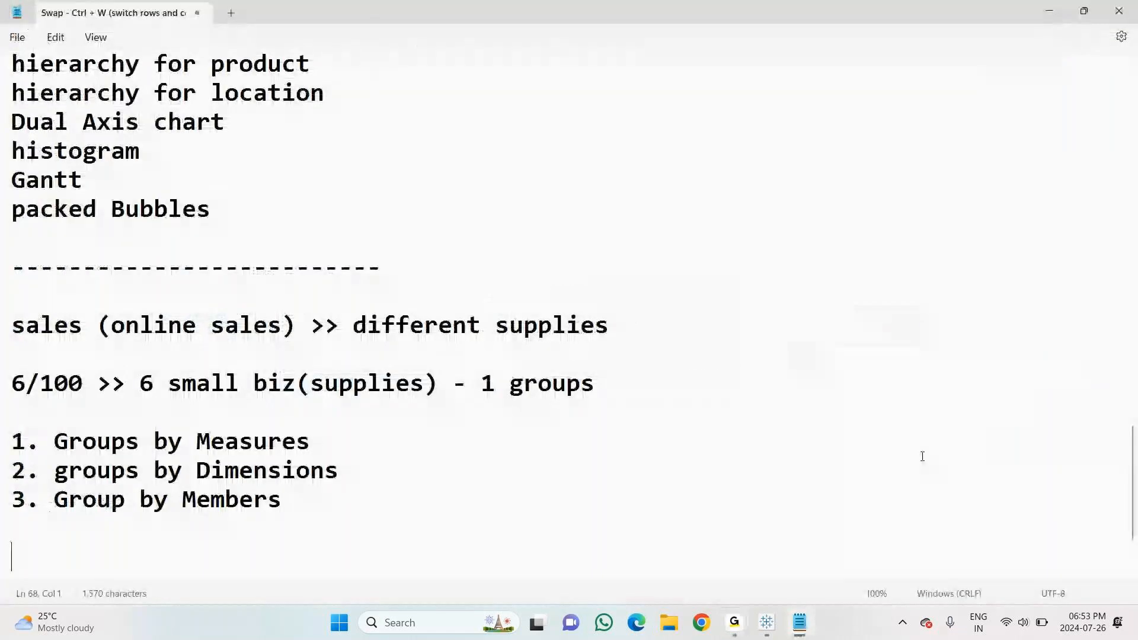
pyautogui.write('set')
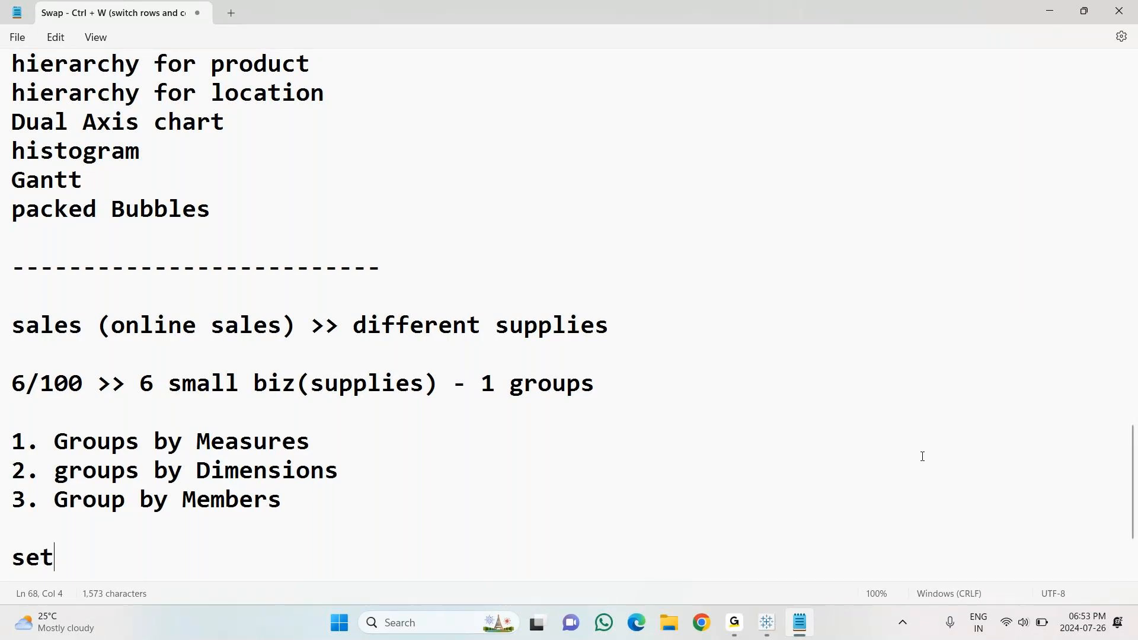
pyautogui.press('Return')
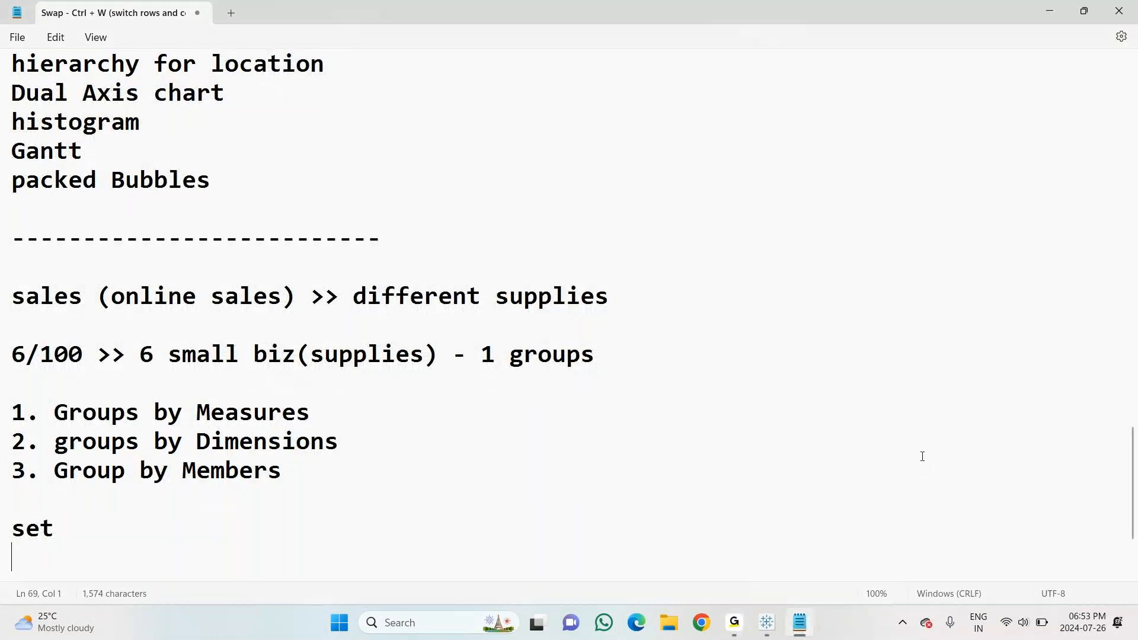
# Switch to Tableau and build a text table of Sales by Customer Name on Sheet 49
pyautogui.hotkey('alt', 'Tab')
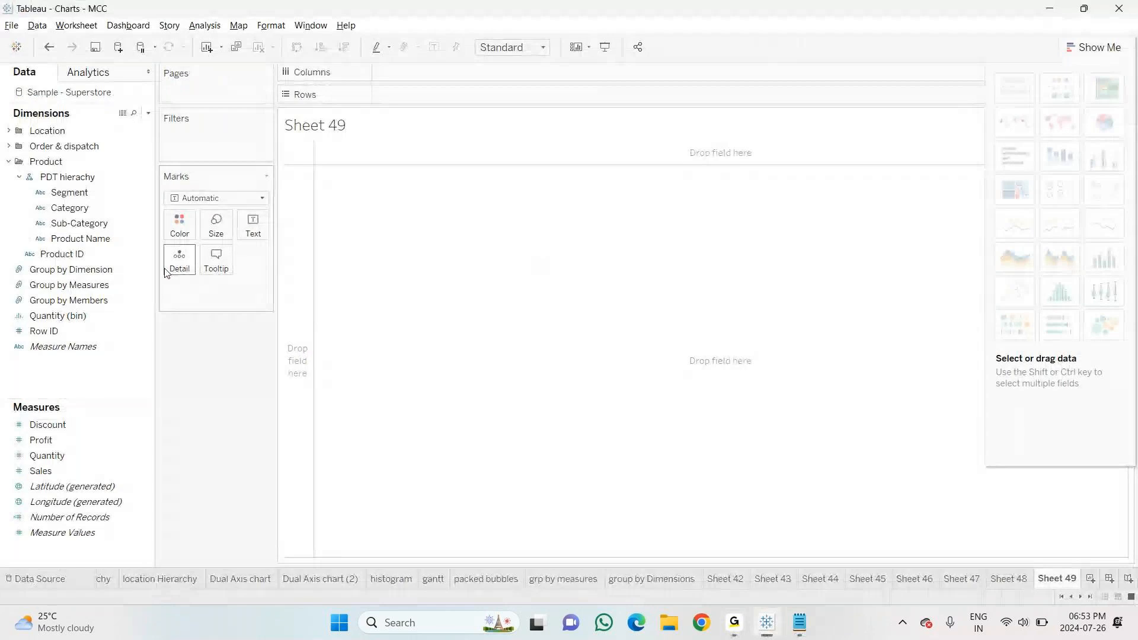
pyautogui.click(8, 161)
pyautogui.click(9, 146)
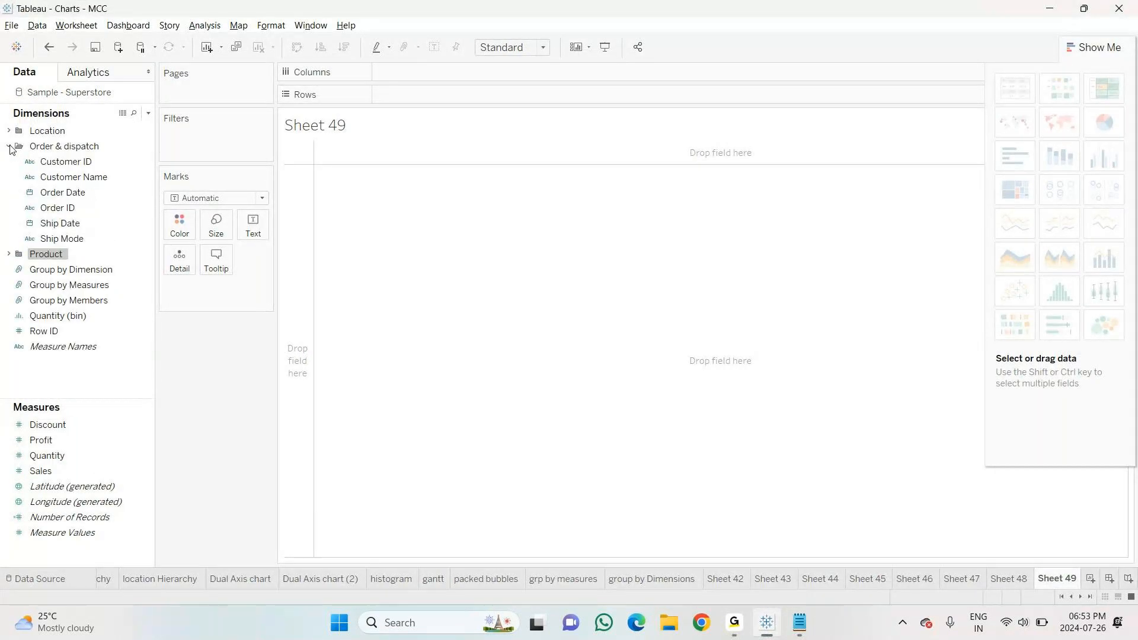
pyautogui.moveTo(73, 177); pyautogui.dragTo(408, 99)
pyautogui.moveTo(320, 146); pyautogui.dragTo(403, 350)
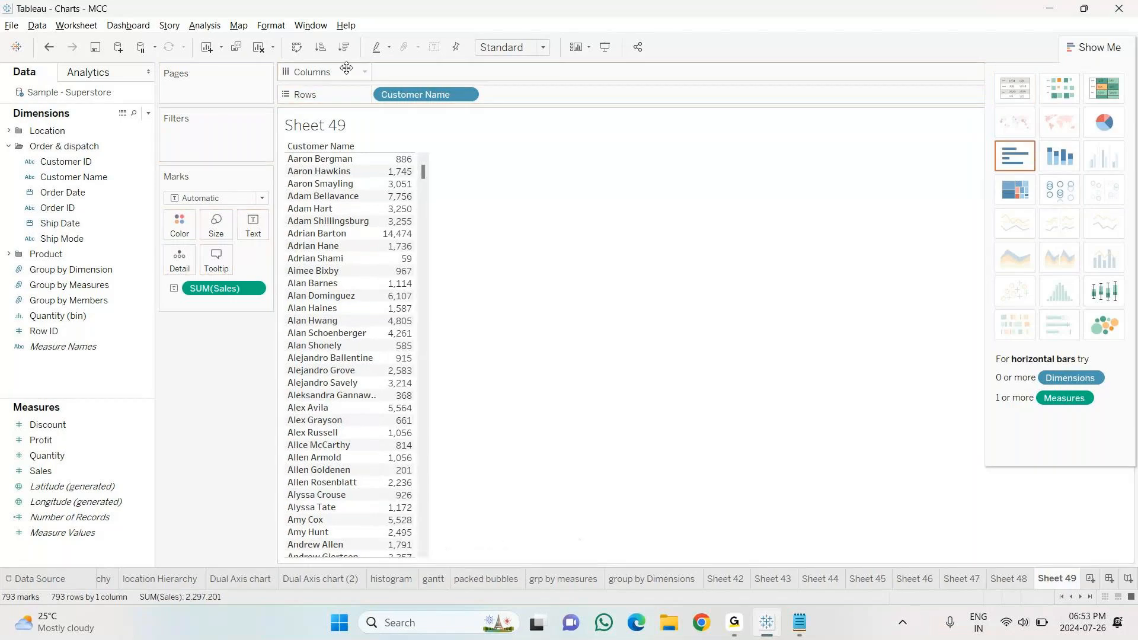
# Sort the customers by sales in descending and ascending order, ending with an alphabetical sort by customer name
pyautogui.click(344, 47)
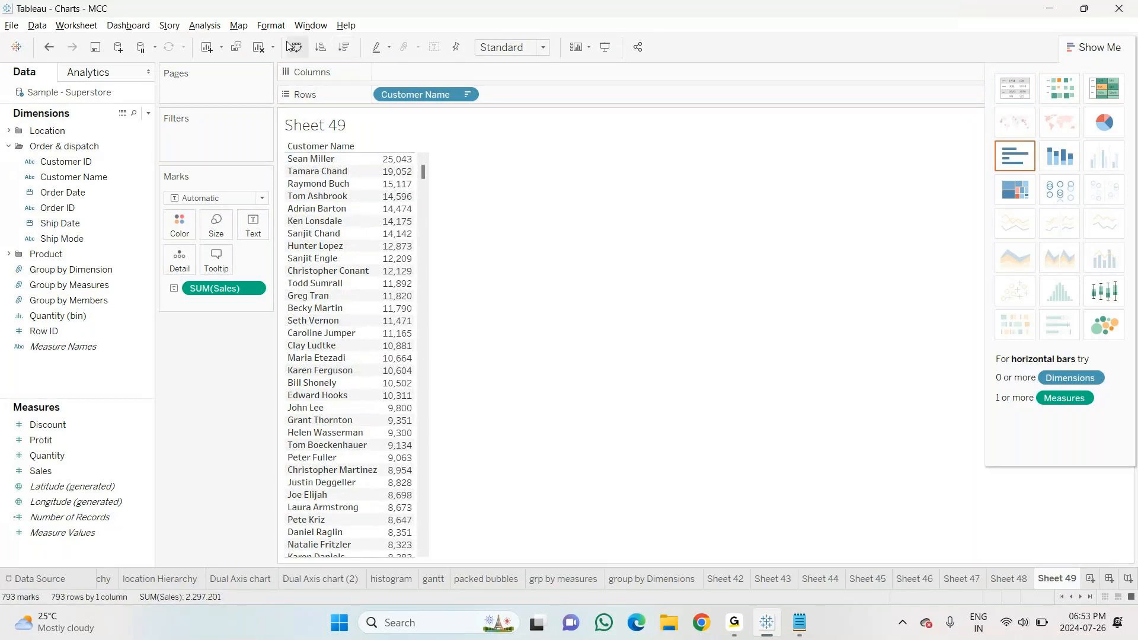
pyautogui.click(320, 47)
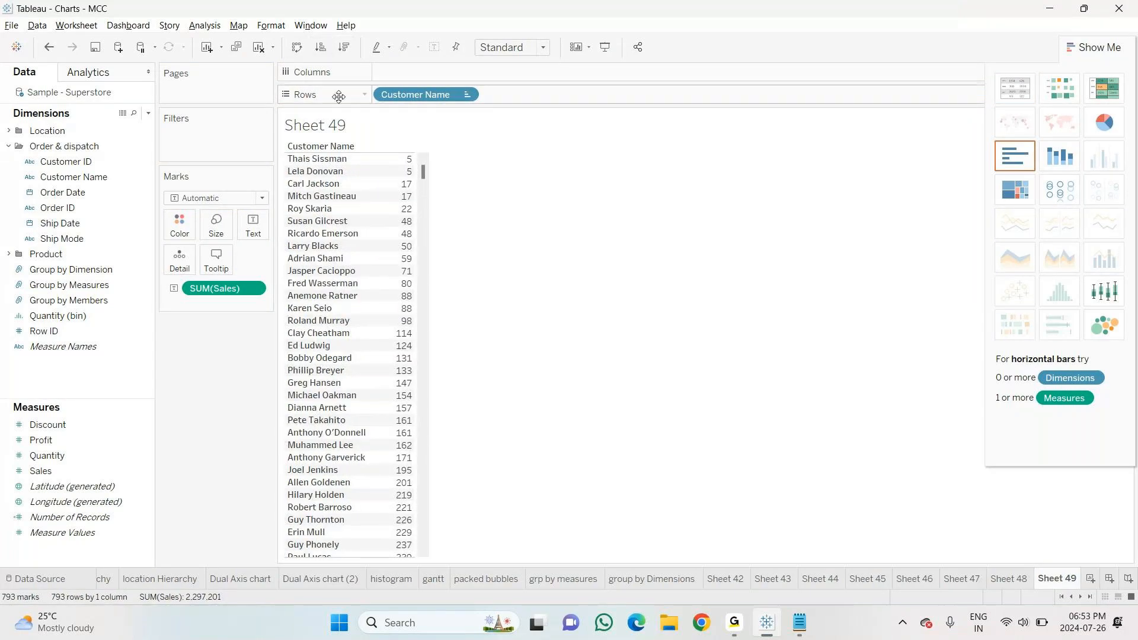
pyautogui.click(365, 147)
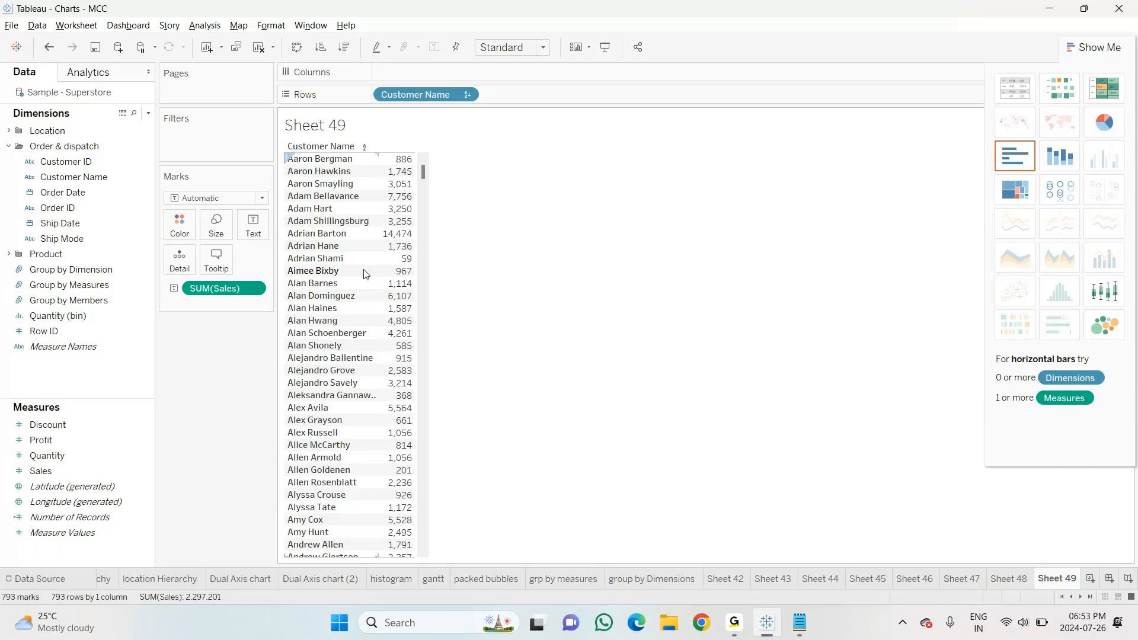
# Start a new set from the Customer Name field and name it "Set by Members - Starts with A"
pyautogui.click(147, 177)
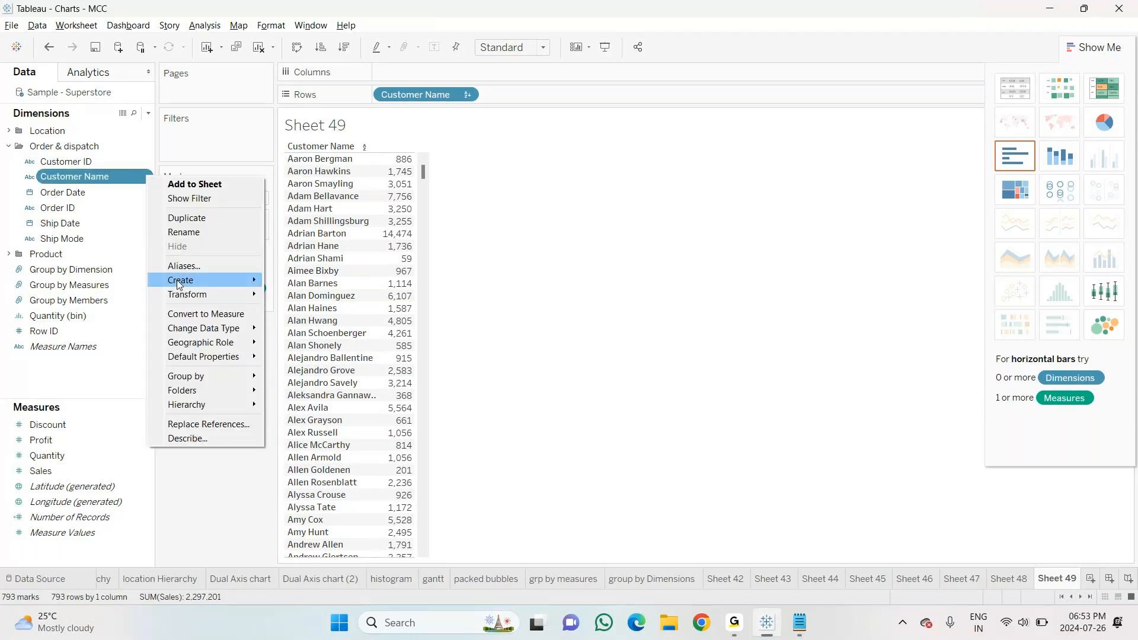
pyautogui.moveTo(177, 280)
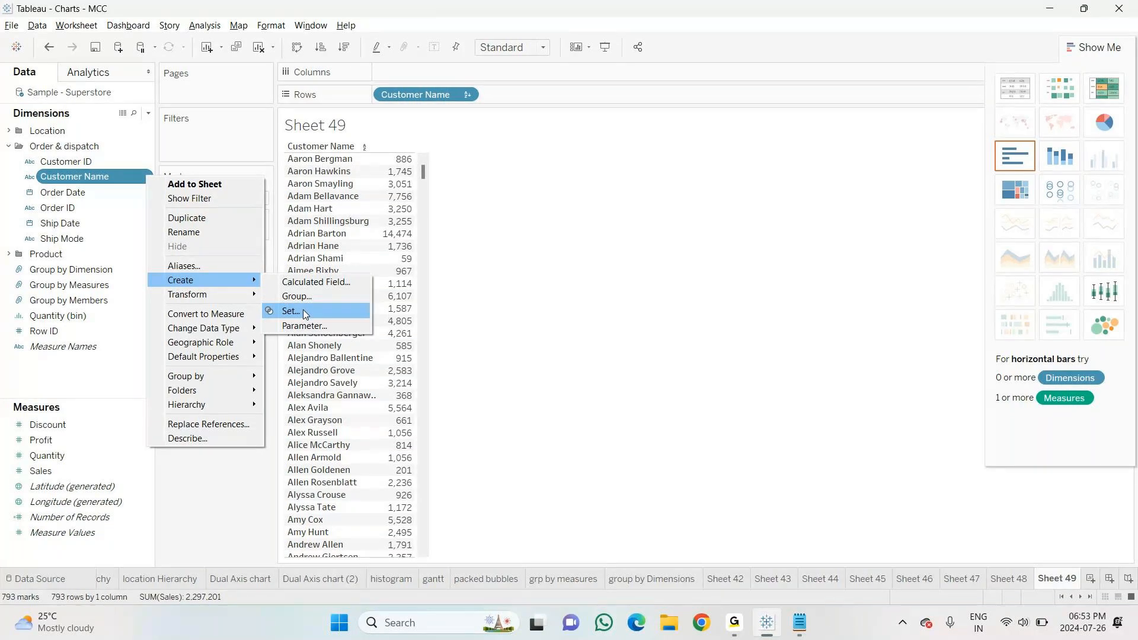
pyautogui.click(304, 310)
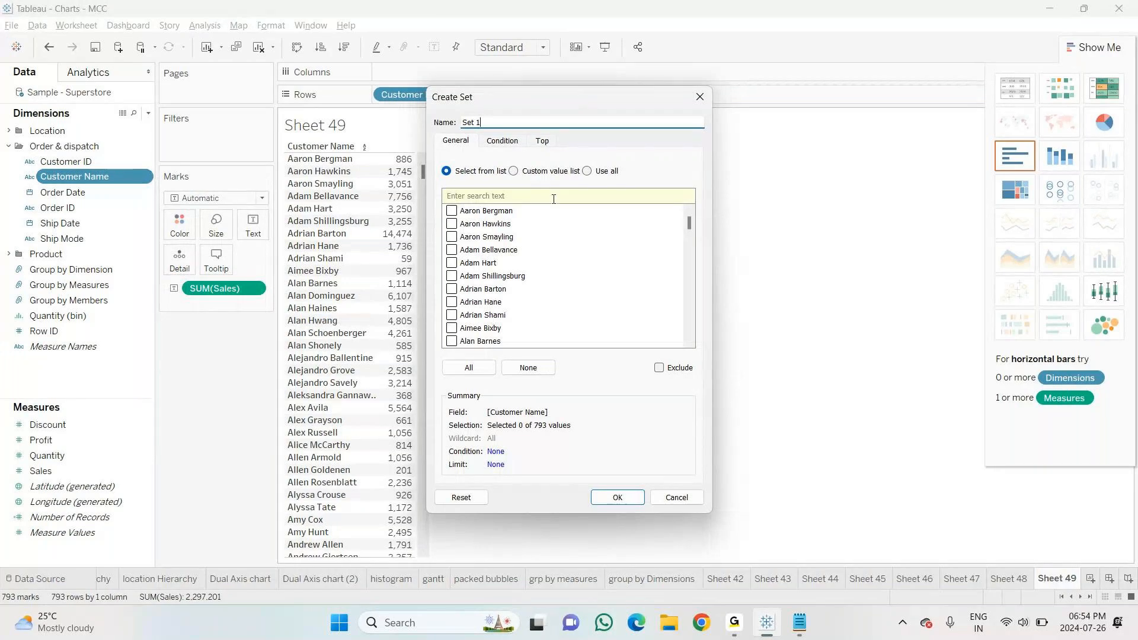
pyautogui.moveTo(604, 108); pyautogui.dragTo(733, 110)
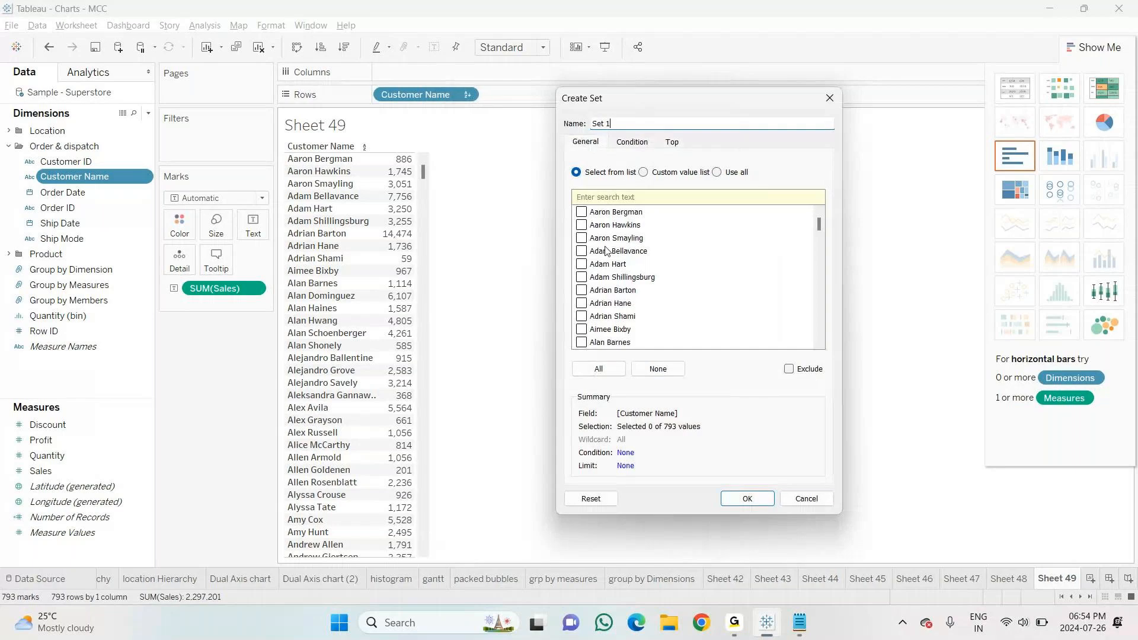
pyautogui.hotkey('ctrl', 'a')
pyautogui.write('Set by Membe')
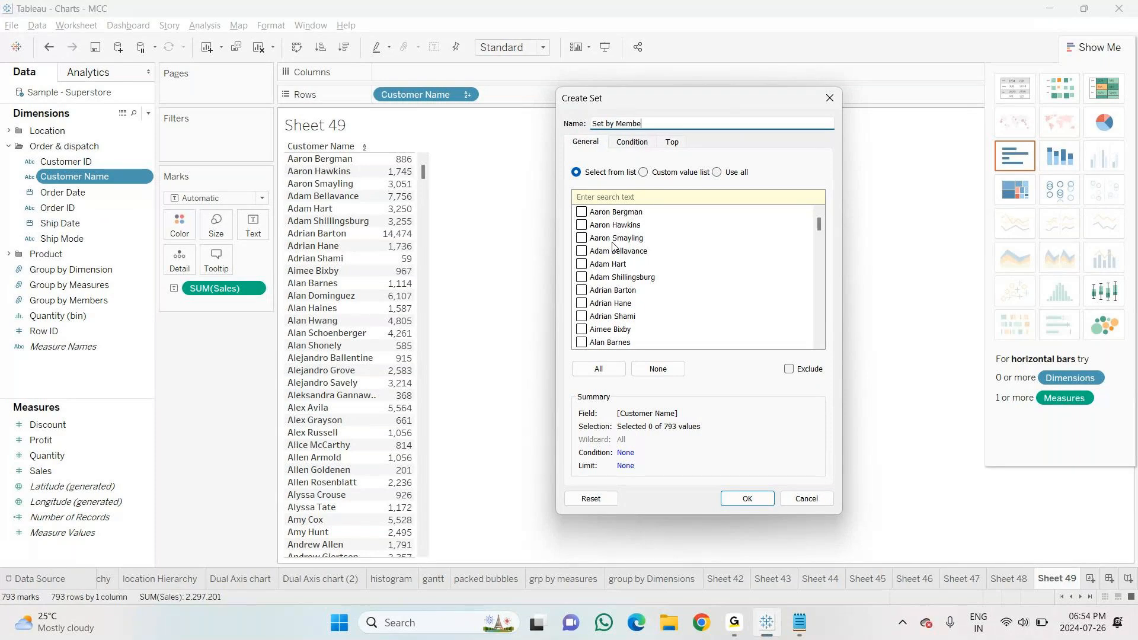
pyautogui.write('rs - Starts with A')
# Include the first 14 customers of the alphabetical list as members of the set
pyautogui.click(582, 211)
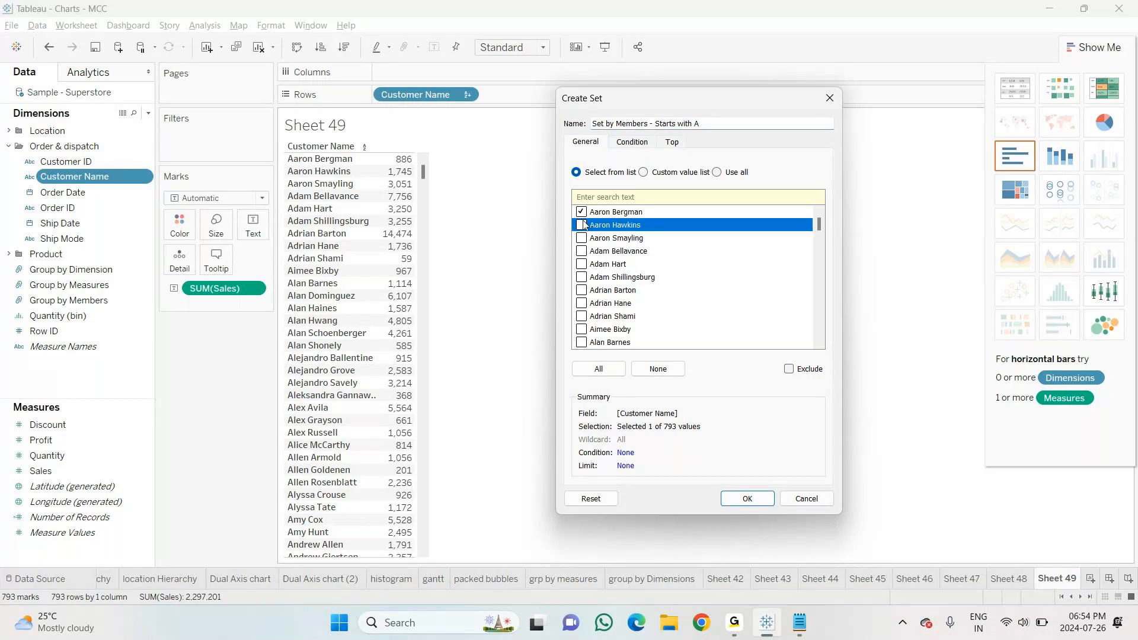
pyautogui.click(582, 224)
pyautogui.click(581, 238)
pyautogui.click(581, 251)
pyautogui.click(581, 276)
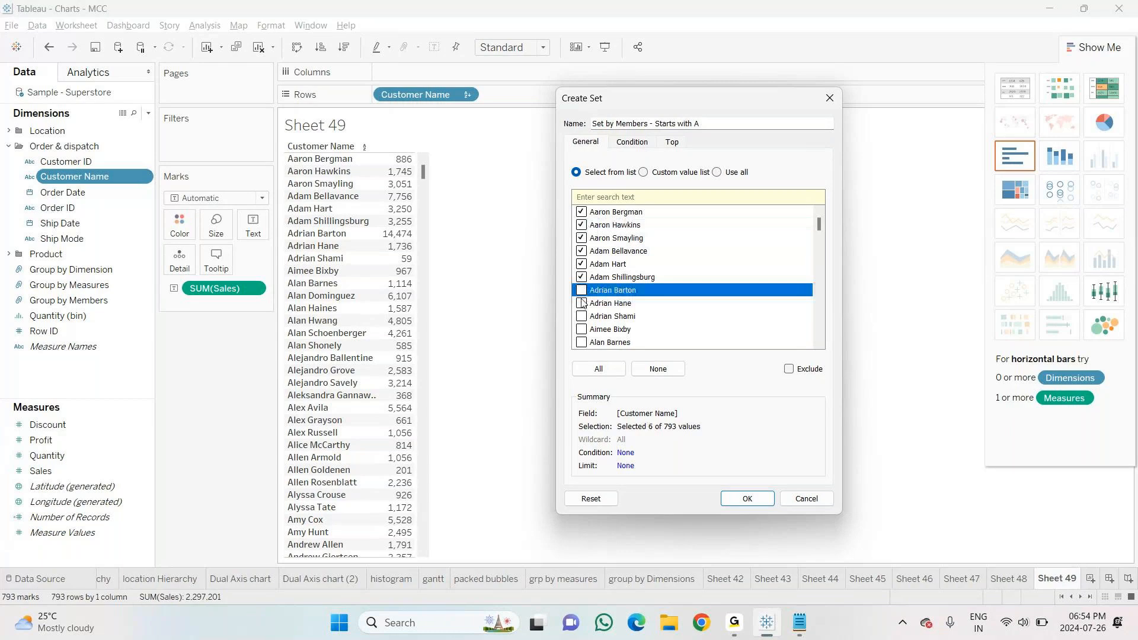
pyautogui.click(581, 291)
pyautogui.click(581, 303)
pyautogui.click(582, 316)
pyautogui.click(581, 329)
pyautogui.scroll(-2, 583, 273)
pyautogui.click(582, 266)
pyautogui.click(581, 278)
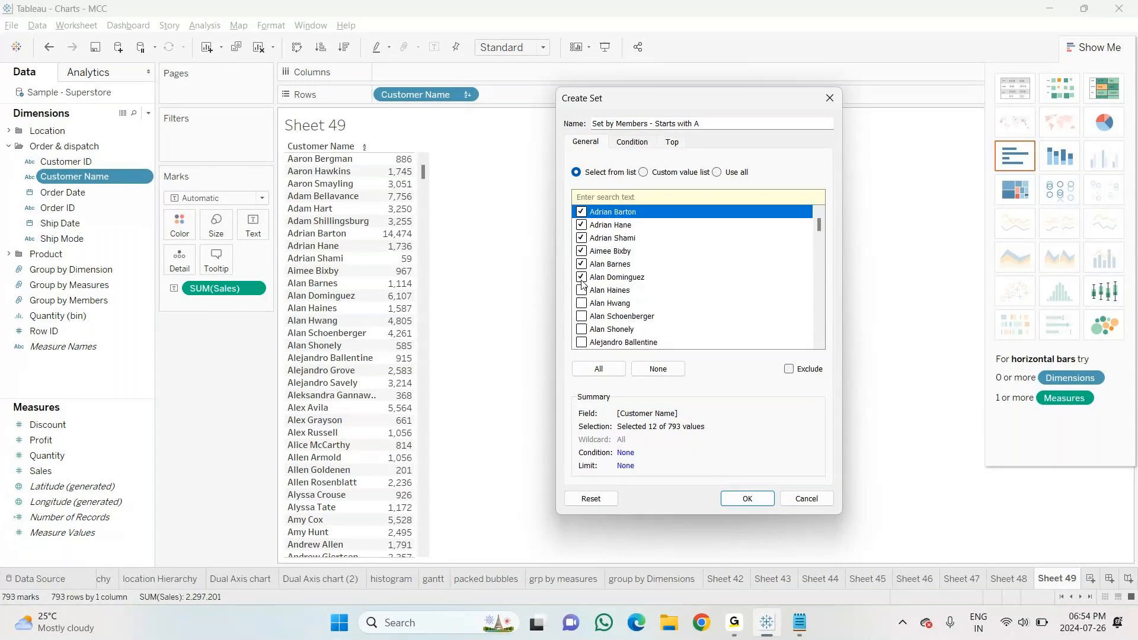
pyautogui.click(581, 290)
pyautogui.click(582, 302)
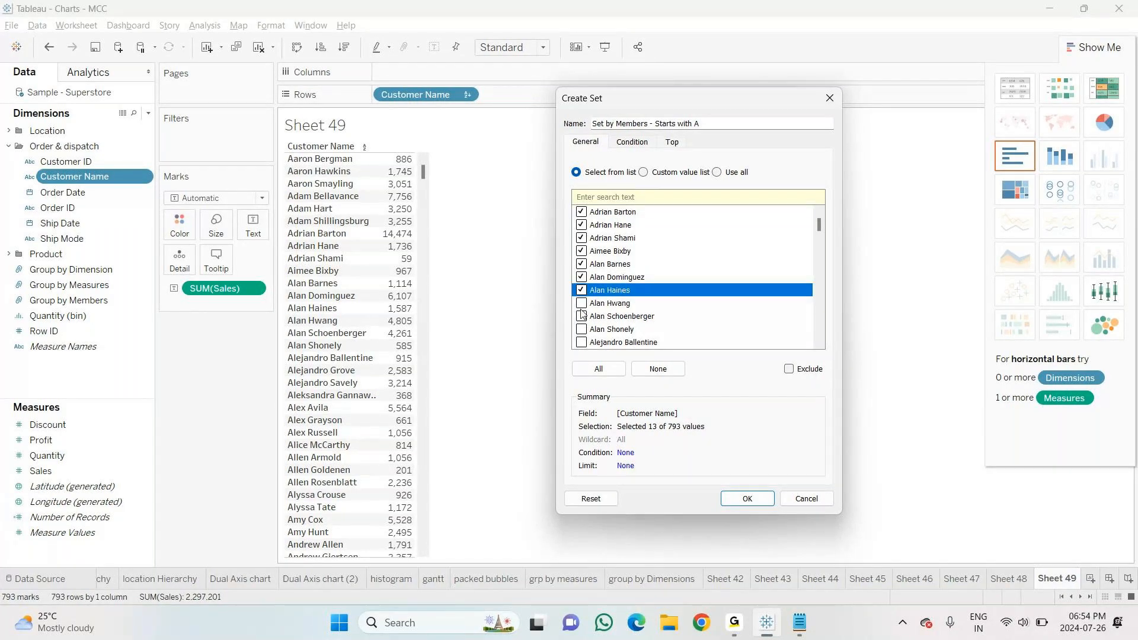
# Include the last seven customers starting with A, just before the names starting with B, in the set
pyautogui.scroll(-4, 584, 318)
pyautogui.scroll(-15, 584, 318)
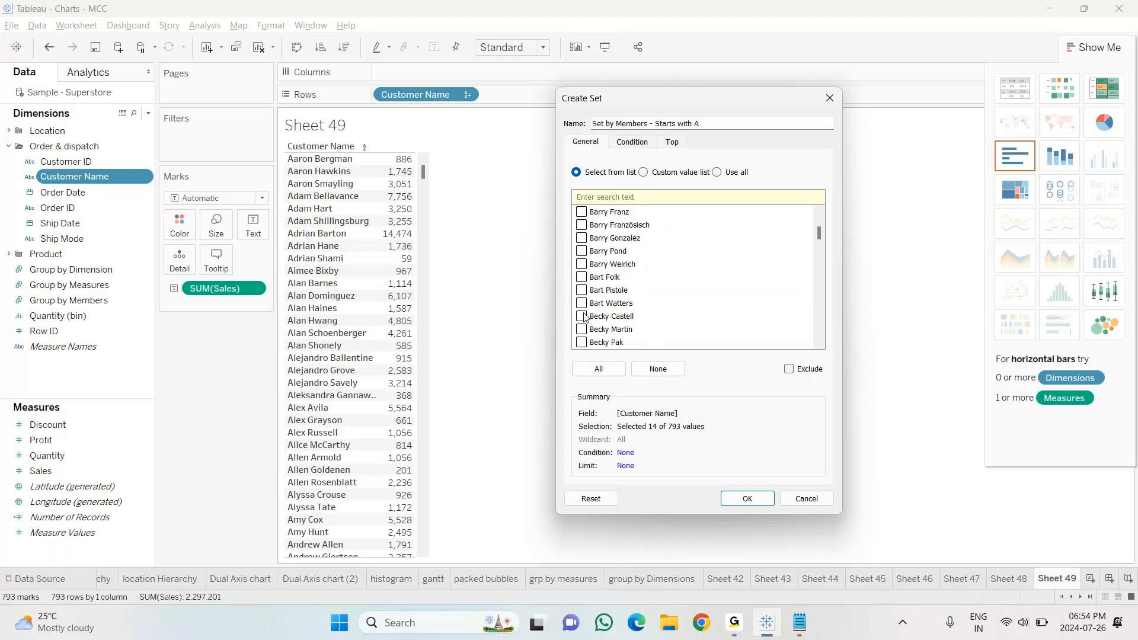
pyautogui.scroll(1, 581, 295)
pyautogui.scroll(2, 580, 295)
pyautogui.click(581, 277)
pyautogui.click(581, 289)
pyautogui.click(581, 264)
pyautogui.click(582, 250)
pyautogui.click(581, 238)
pyautogui.click(581, 224)
pyautogui.click(582, 211)
# Add the remaining customers whose first names begin with Ar, Ant and Ann to the set
pyautogui.scroll(3, 584, 214)
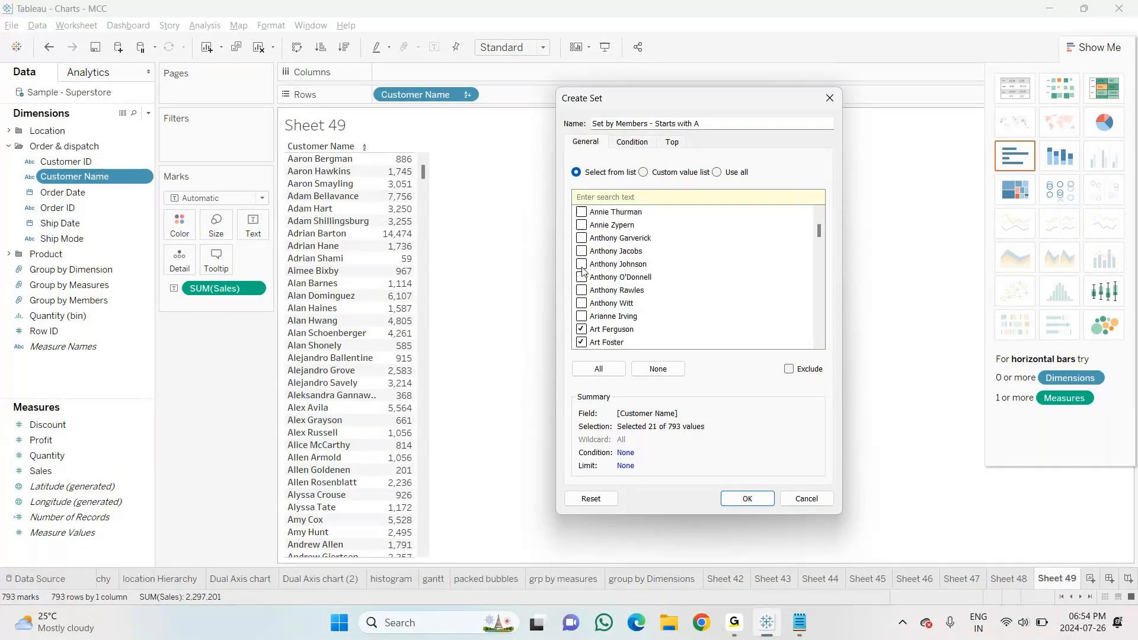
pyautogui.click(582, 316)
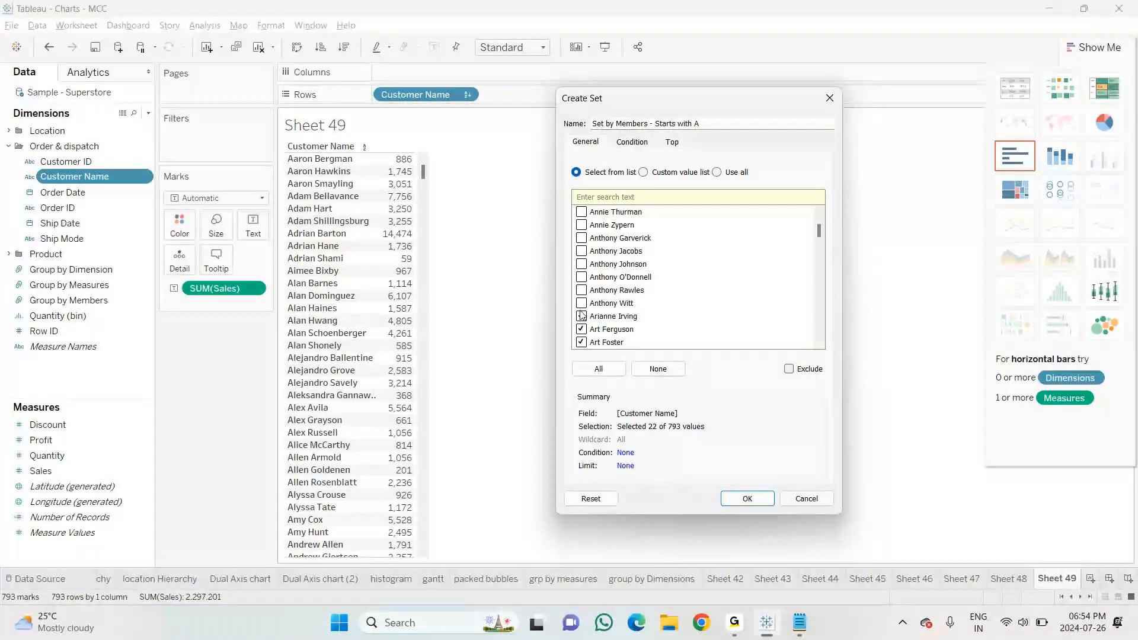
pyautogui.click(581, 303)
pyautogui.keyDown('shift'); pyautogui.click(581, 224); pyautogui.keyUp('shift')
pyautogui.scroll(3, 625, 281)
pyautogui.keyDown('shift'); pyautogui.click(581, 276); pyautogui.keyUp('shift')
pyautogui.keyDown('shift'); pyautogui.click(582, 255); pyautogui.keyUp('shift')
pyautogui.keyDown('shift'); pyautogui.click(581, 237); pyautogui.keyUp('shift')
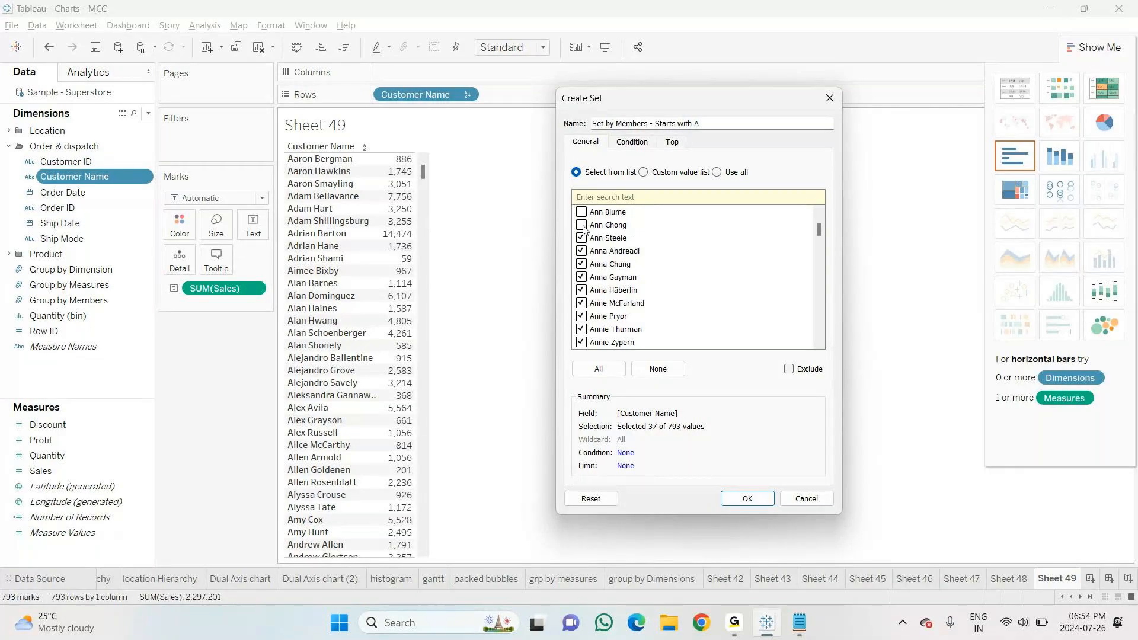
pyautogui.keyDown('shift'); pyautogui.click(581, 211); pyautogui.keyUp('shift')
# Continue backward through the list, adding customers from the Ang first names up to the All first names
pyautogui.scroll(2, 586, 265)
pyautogui.keyDown('shift'); pyautogui.click(584, 262); pyautogui.keyUp('shift')
pyautogui.keyDown('shift'); pyautogui.click(581, 249); pyautogui.keyUp('shift')
pyautogui.keyDown('shift'); pyautogui.click(581, 225); pyautogui.keyUp('shift')
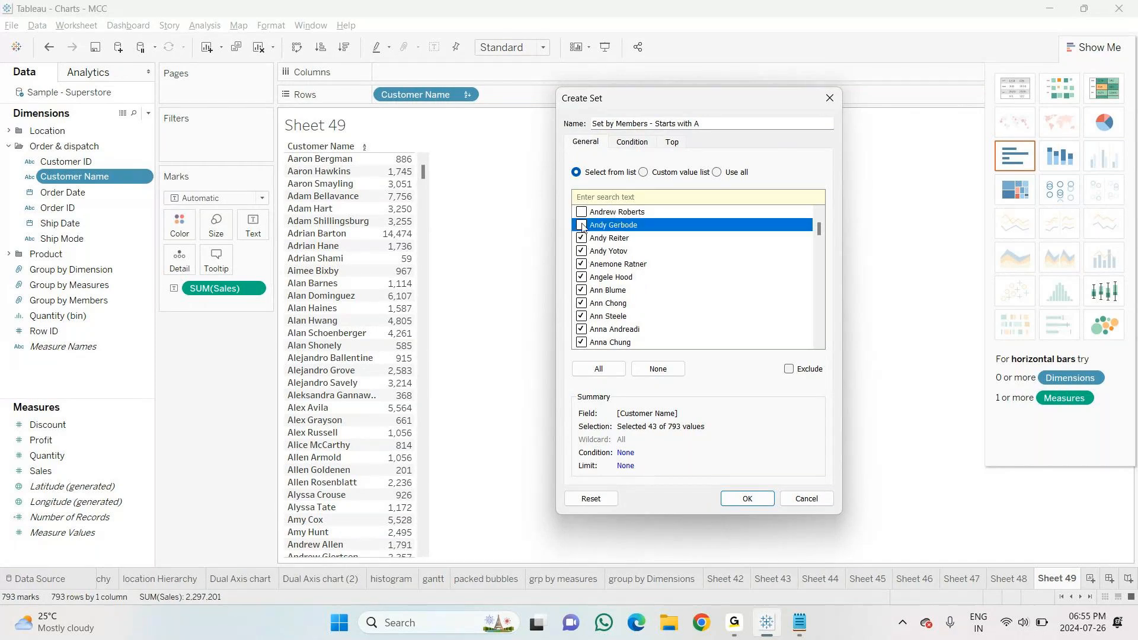
pyautogui.keyDown('shift'); pyautogui.click(581, 212); pyautogui.keyUp('shift')
pyautogui.scroll(3, 581, 237)
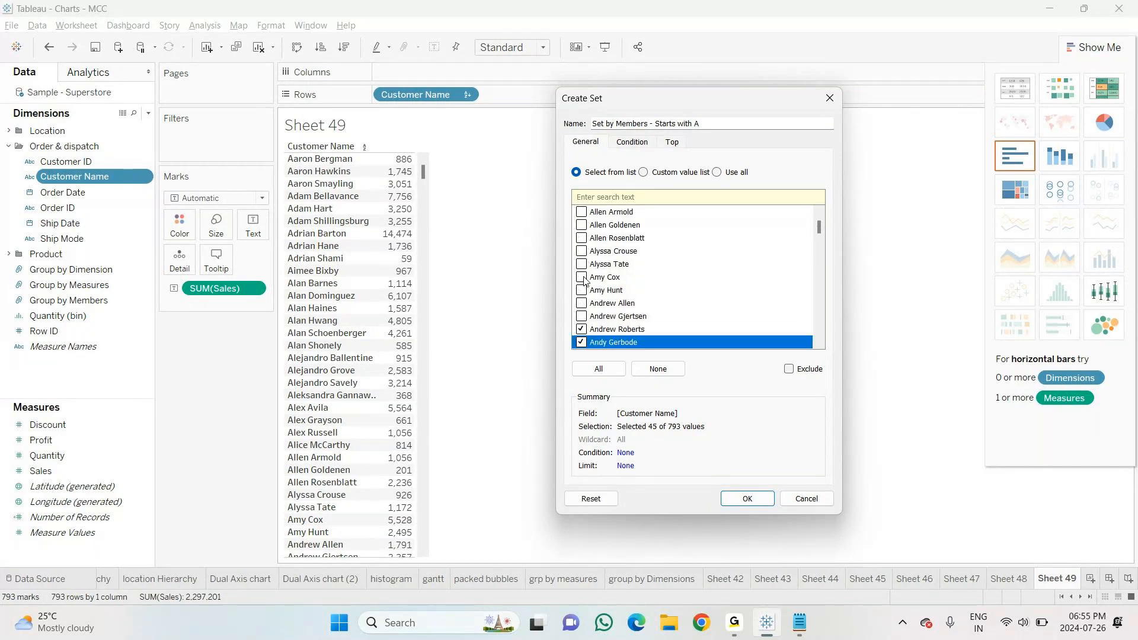
pyautogui.keyDown('shift'); pyautogui.click(581, 316); pyautogui.keyUp('shift')
pyautogui.keyDown('shift'); pyautogui.click(582, 277); pyautogui.keyUp('shift')
pyautogui.keyDown('shift'); pyautogui.click(582, 252); pyautogui.keyUp('shift')
pyautogui.keyDown('shift'); pyautogui.click(581, 225); pyautogui.keyUp('shift')
# Add the remaining customers with first names from All back to Ala, and create the set
pyautogui.scroll(2, 581, 249)
pyautogui.keyDown('shift'); pyautogui.click(582, 278); pyautogui.keyUp('shift')
pyautogui.keyDown('shift'); pyautogui.click(581, 251); pyautogui.keyUp('shift')
pyautogui.keyDown('shift'); pyautogui.click(582, 238); pyautogui.keyUp('shift')
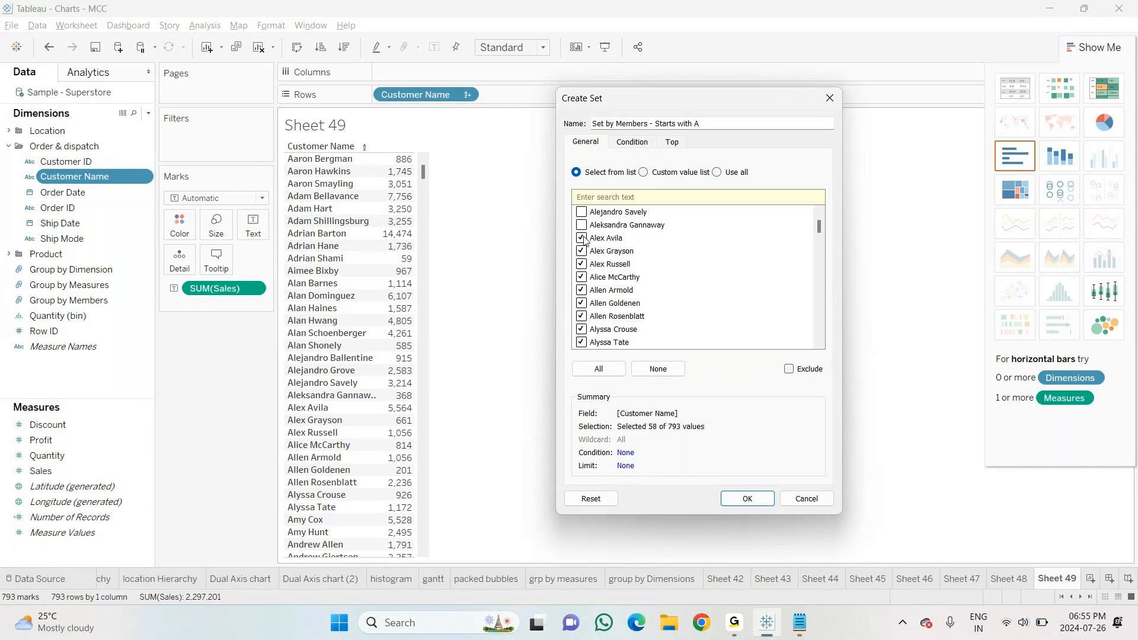
pyautogui.keyDown('shift'); pyautogui.click(581, 212); pyautogui.keyUp('shift')
pyautogui.scroll(2, 586, 272)
pyautogui.click(582, 277)
pyautogui.keyDown('shift'); pyautogui.click(581, 252); pyautogui.keyUp('shift')
pyautogui.click(582, 238)
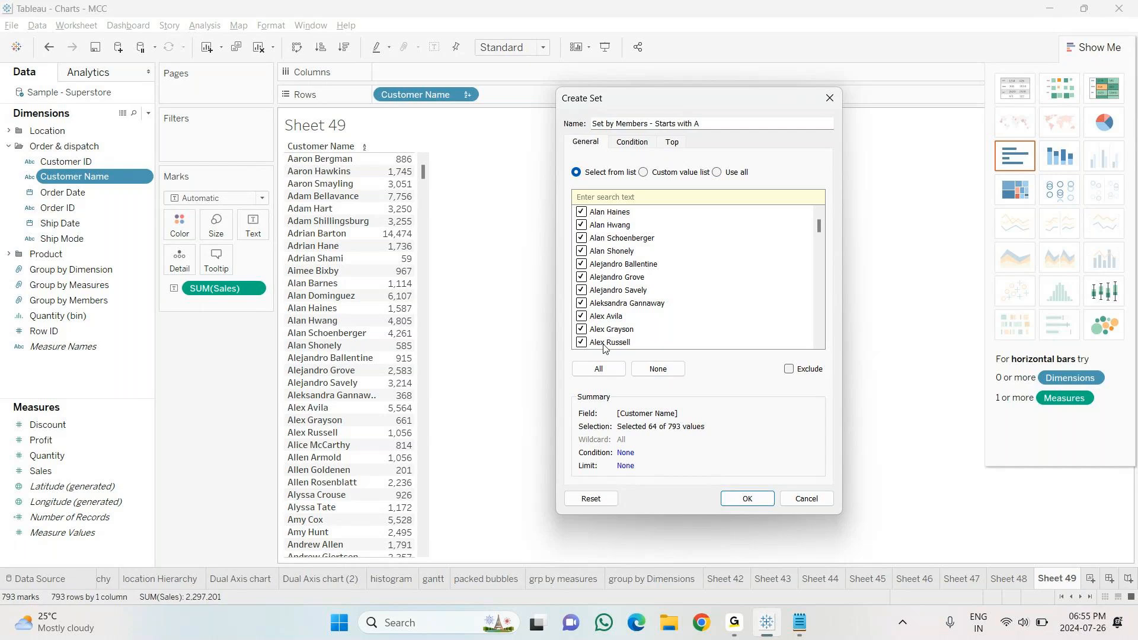
pyautogui.click(746, 499)
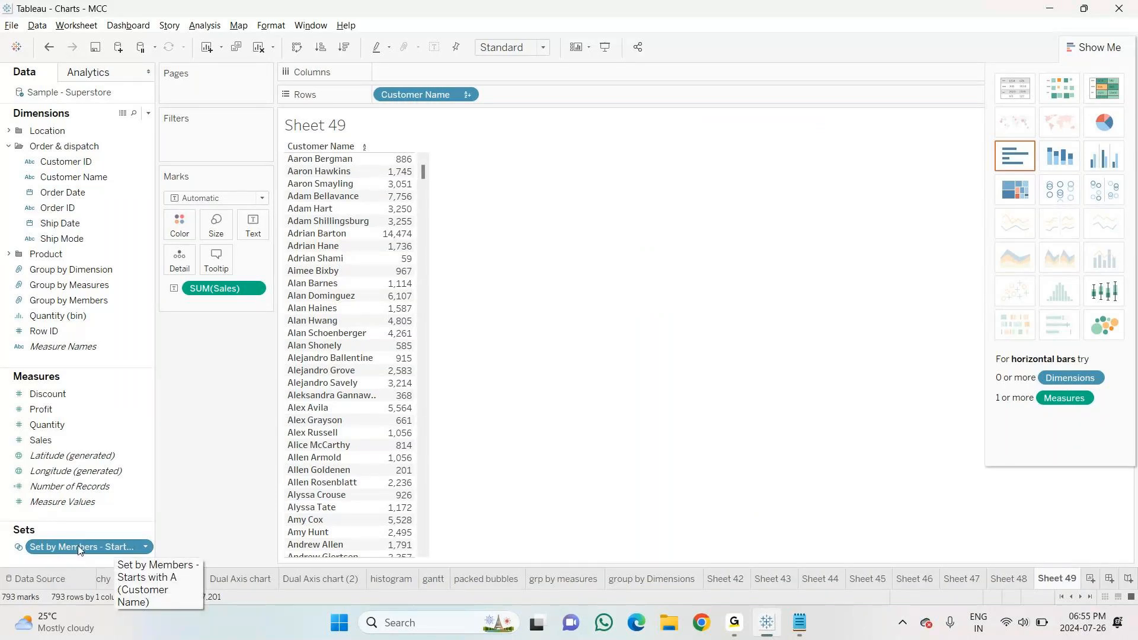
# Color the sales values by in/out membership of the Starts with A set, and review where the A names end
pyautogui.moveTo(77, 547); pyautogui.dragTo(188, 218)
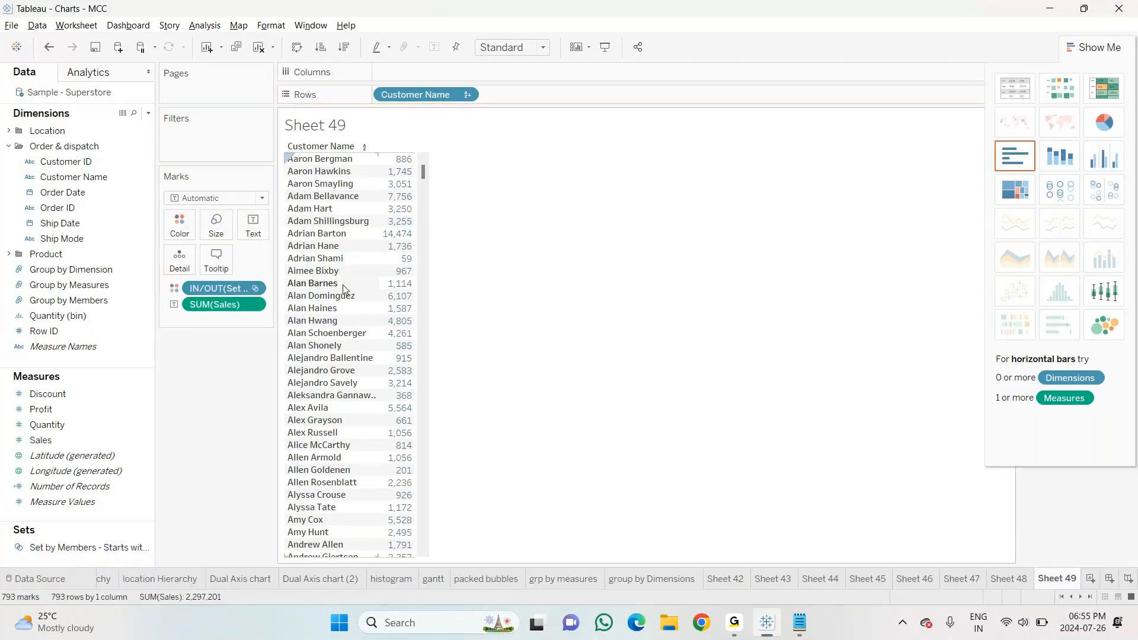
pyautogui.scroll(-4, 344, 287)
pyautogui.scroll(-15, 343, 288)
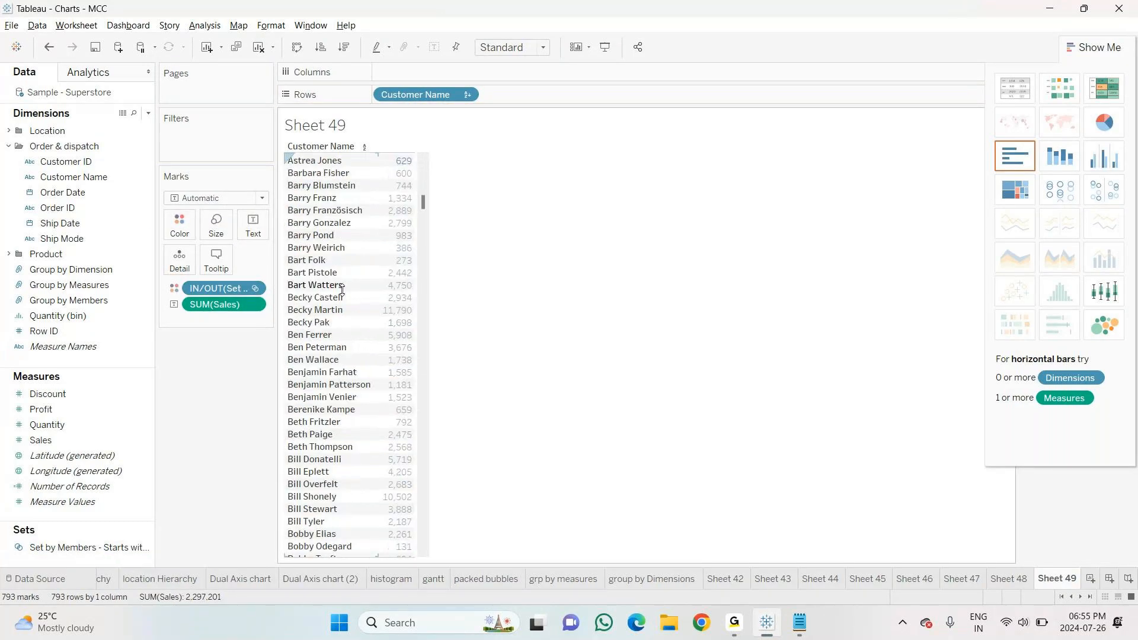
pyautogui.scroll(5, 349, 300)
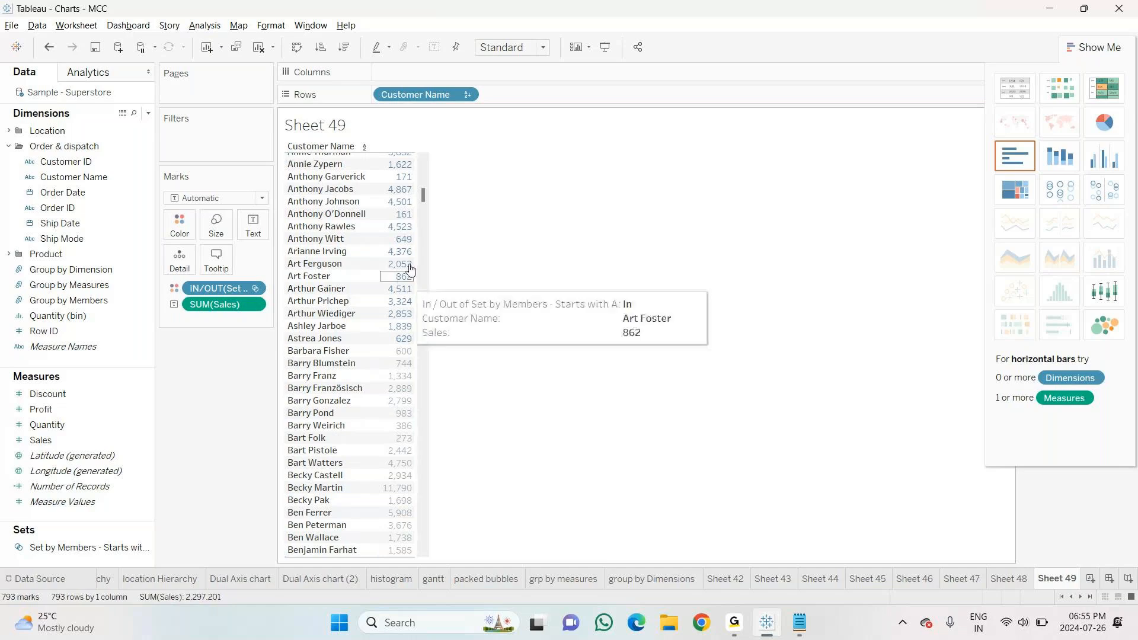
# Reveal the color legend and change the color of the set's Out members to red
pyautogui.click(1105, 44)
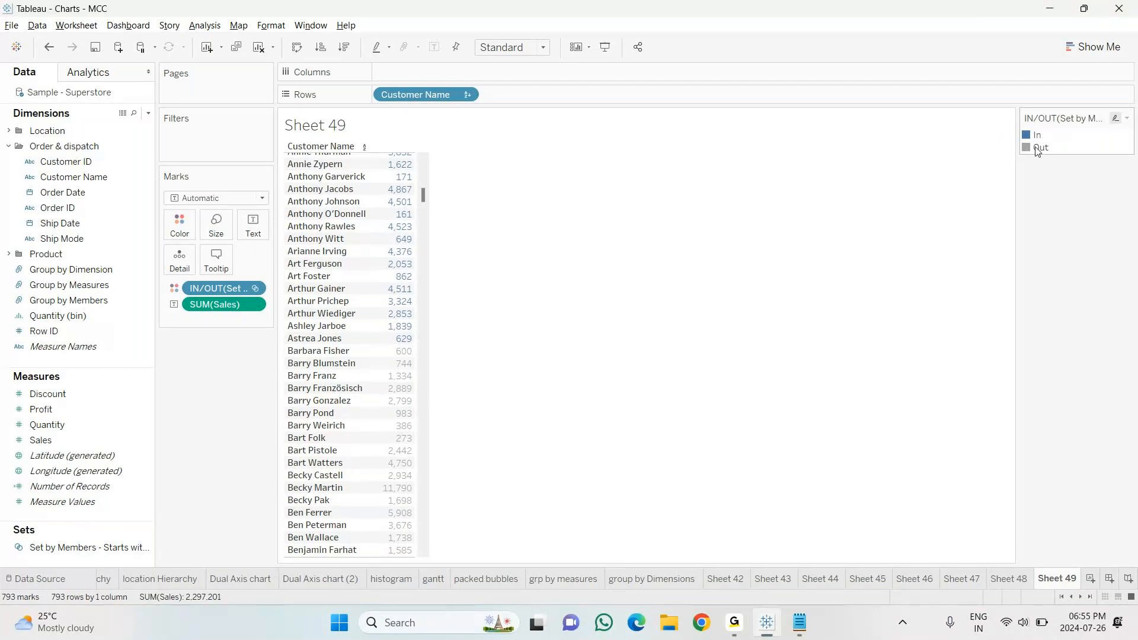
pyautogui.click(1127, 118)
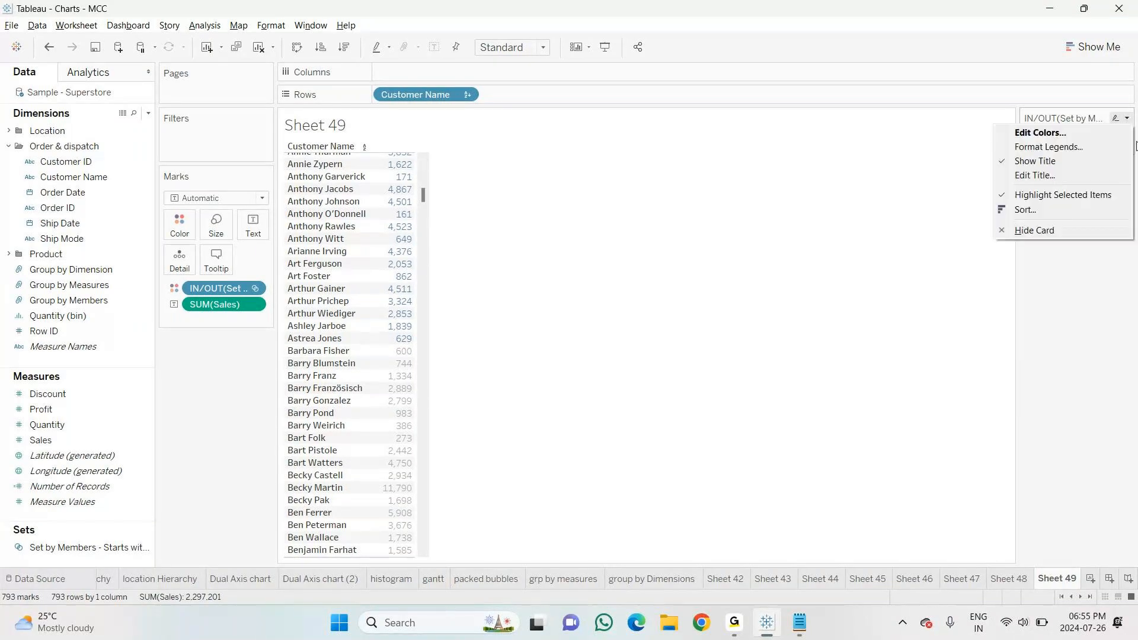
pyautogui.click(1044, 136)
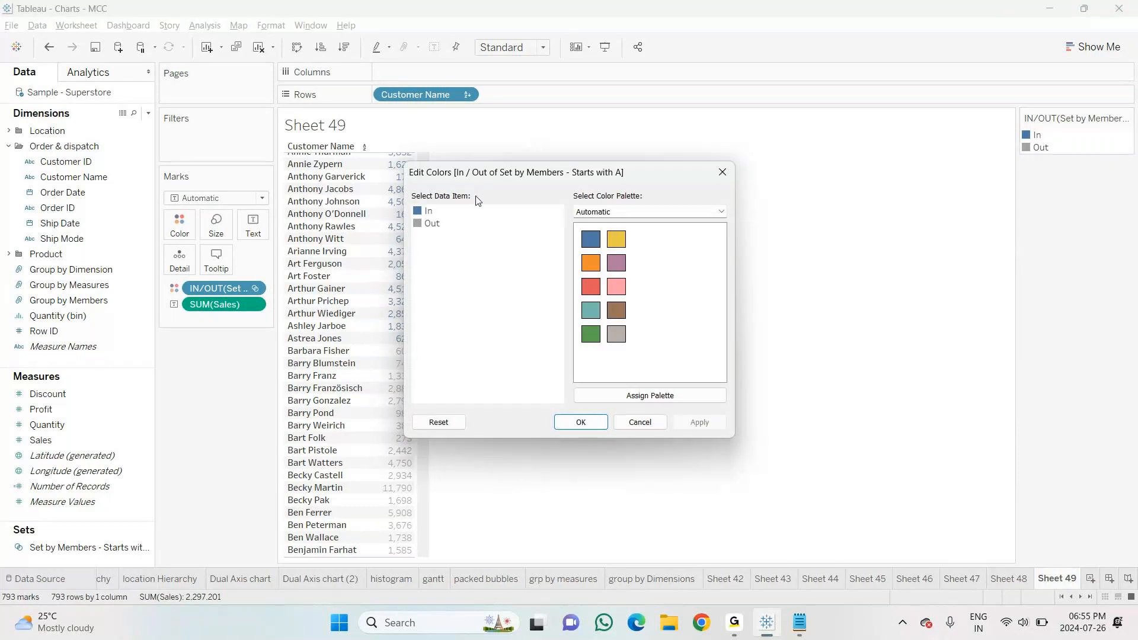
pyautogui.click(433, 224)
pyautogui.click(591, 287)
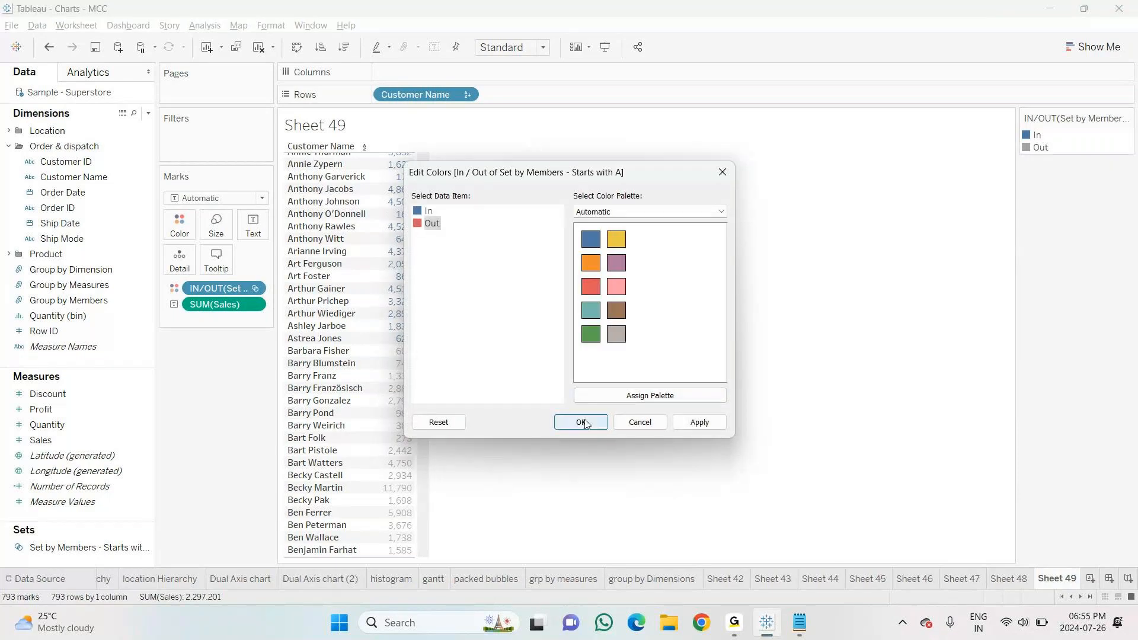
pyautogui.click(580, 422)
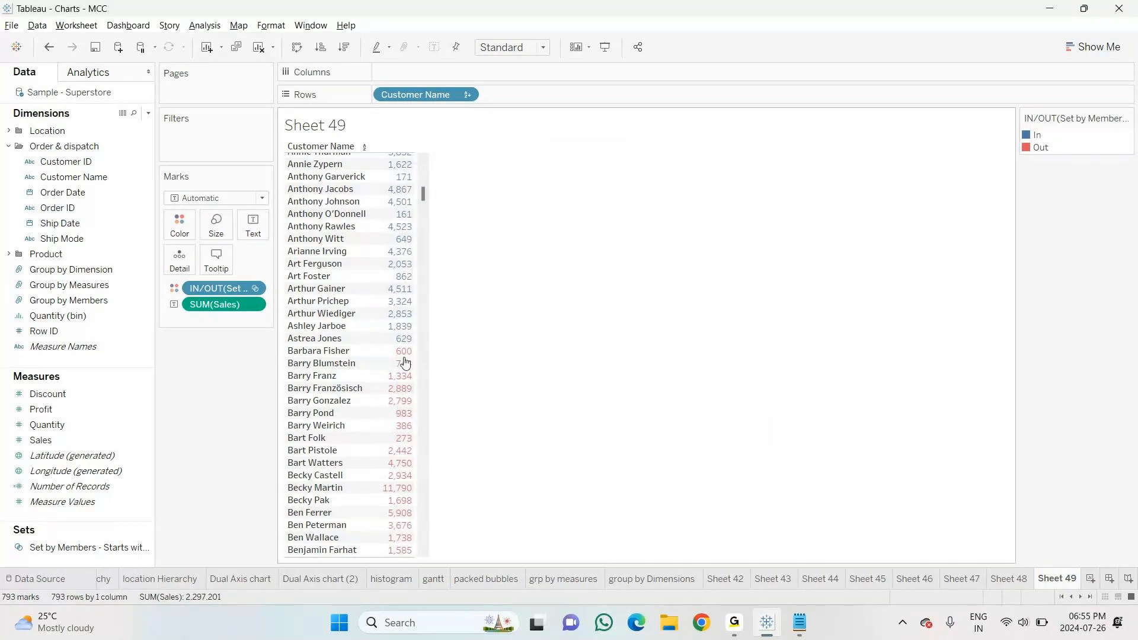
# Check the recolored customer list, and convert the table to a horizontal bar chart
pyautogui.scroll(3, 406, 349)
pyautogui.scroll(3, 404, 343)
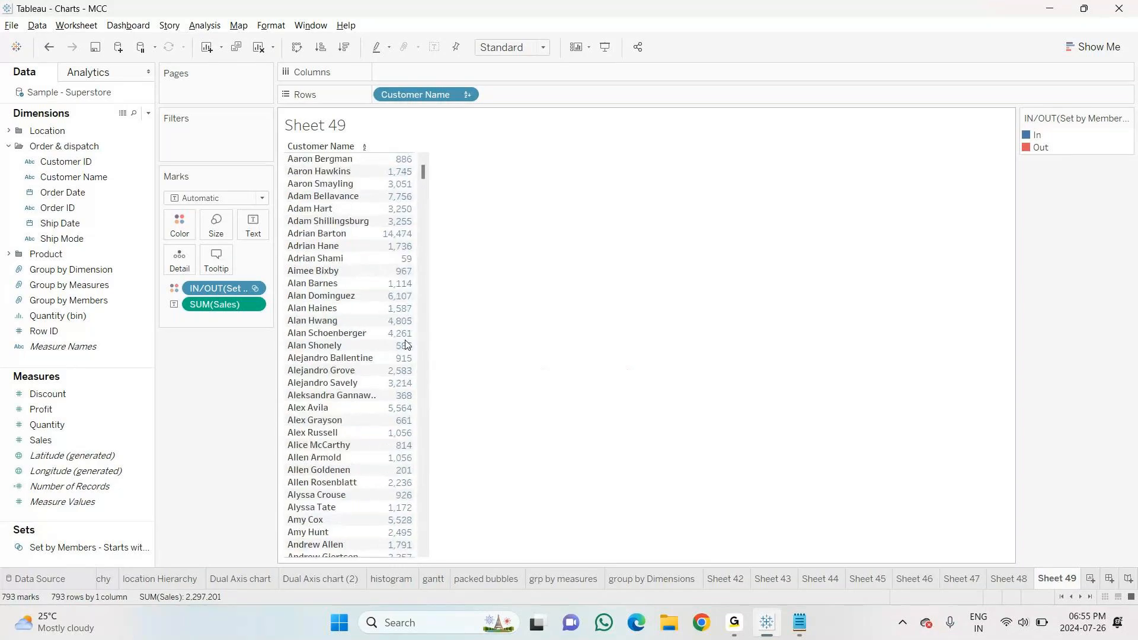
pyautogui.scroll(-10, 405, 343)
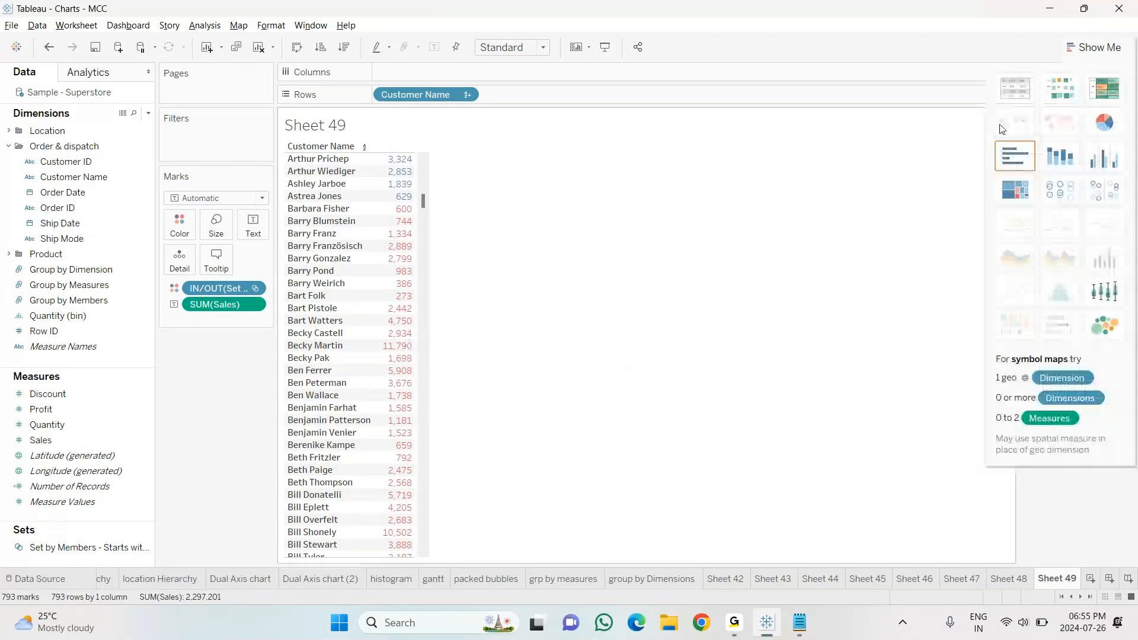
pyautogui.click(1013, 156)
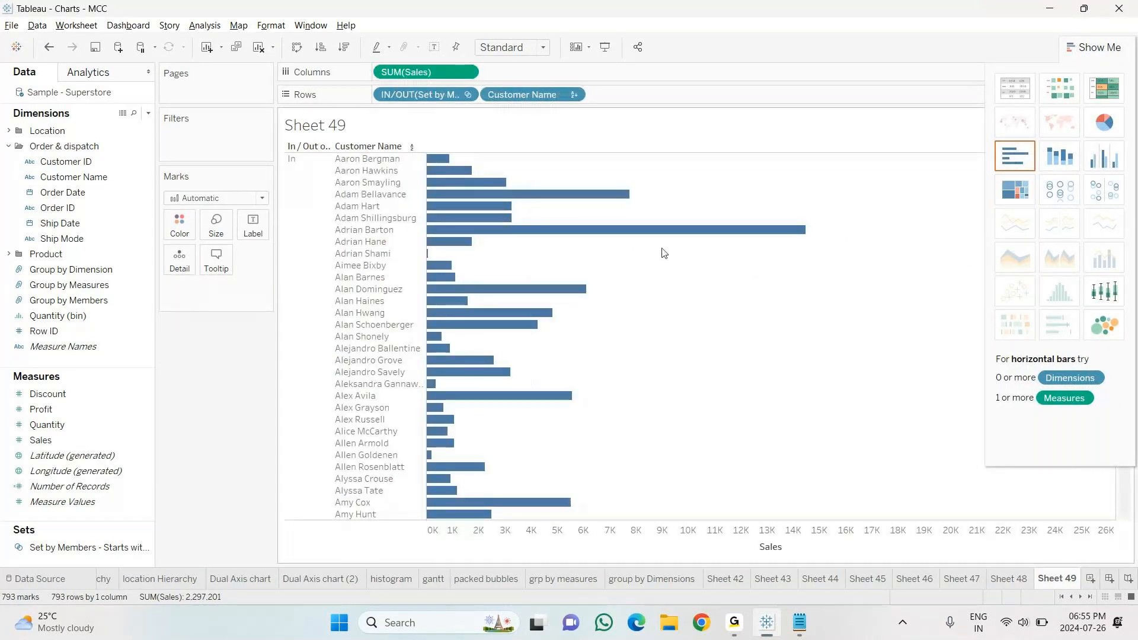
# Remove the in/out set field from the rows and color the sales bars by membership of the Starts with A set
pyautogui.scroll(-10, 646, 270)
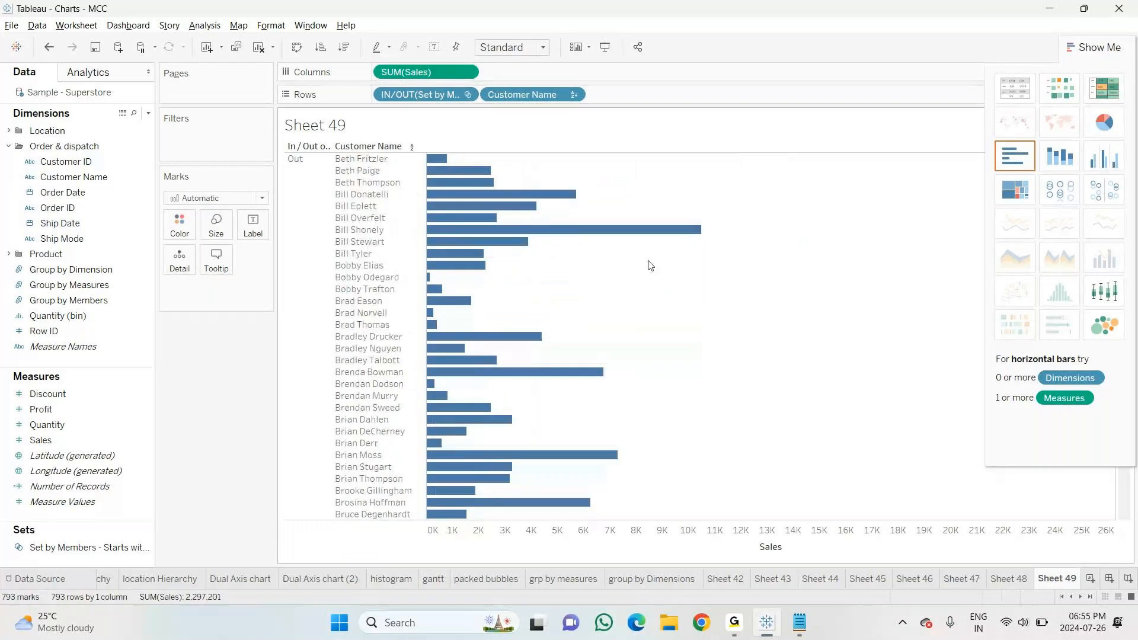
pyautogui.scroll(-10, 650, 264)
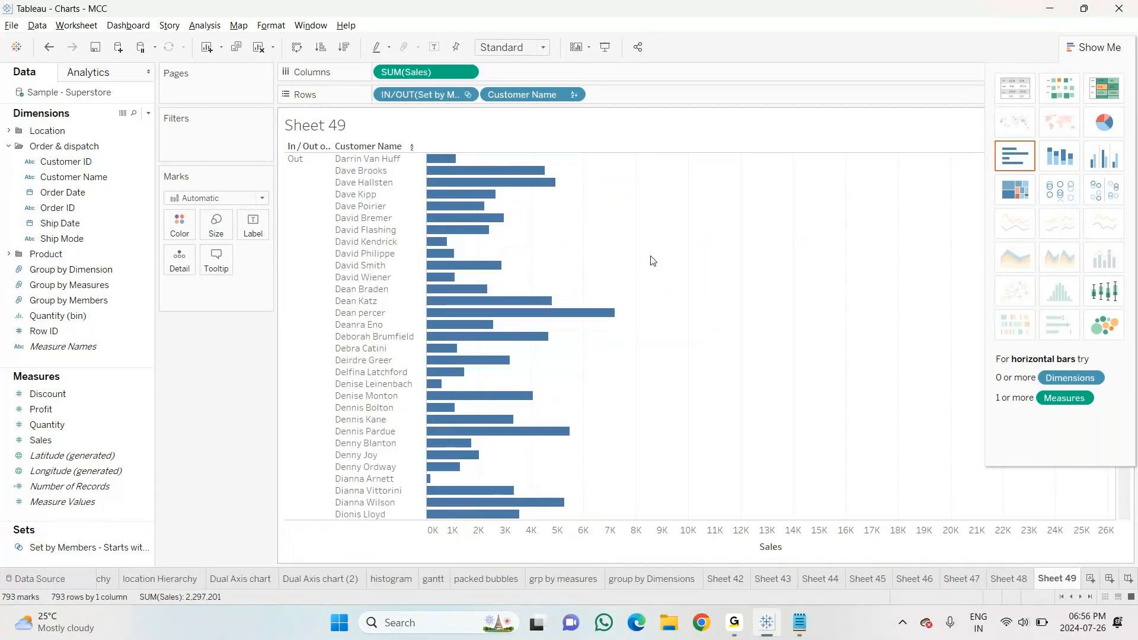
pyautogui.scroll(-6, 652, 259)
pyautogui.scroll(-5, 651, 259)
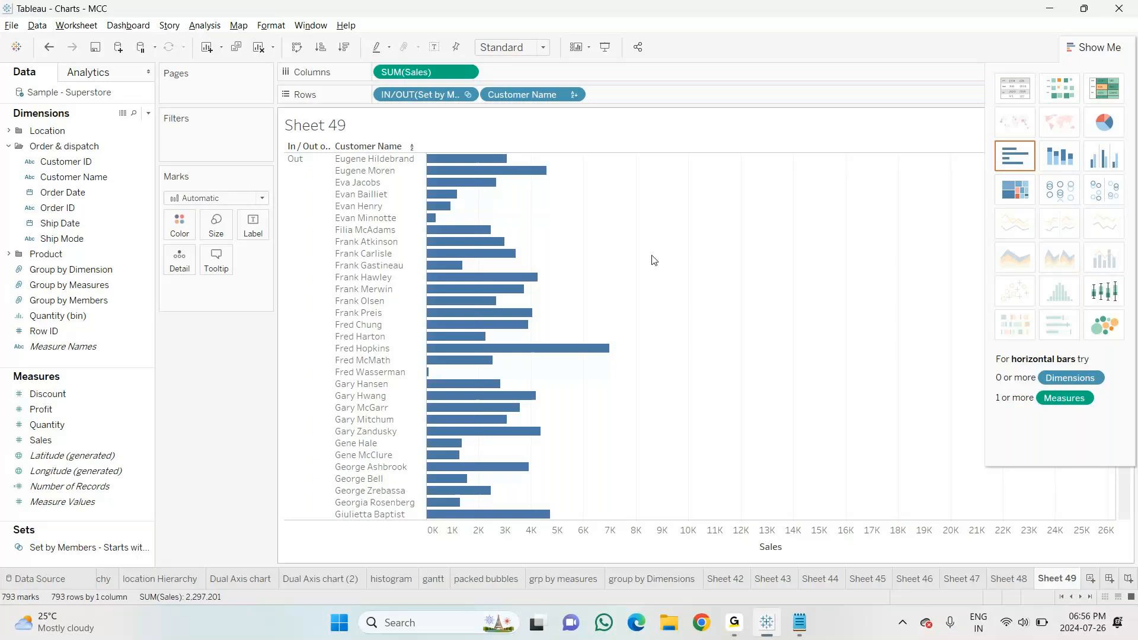
pyautogui.scroll(-6, 652, 259)
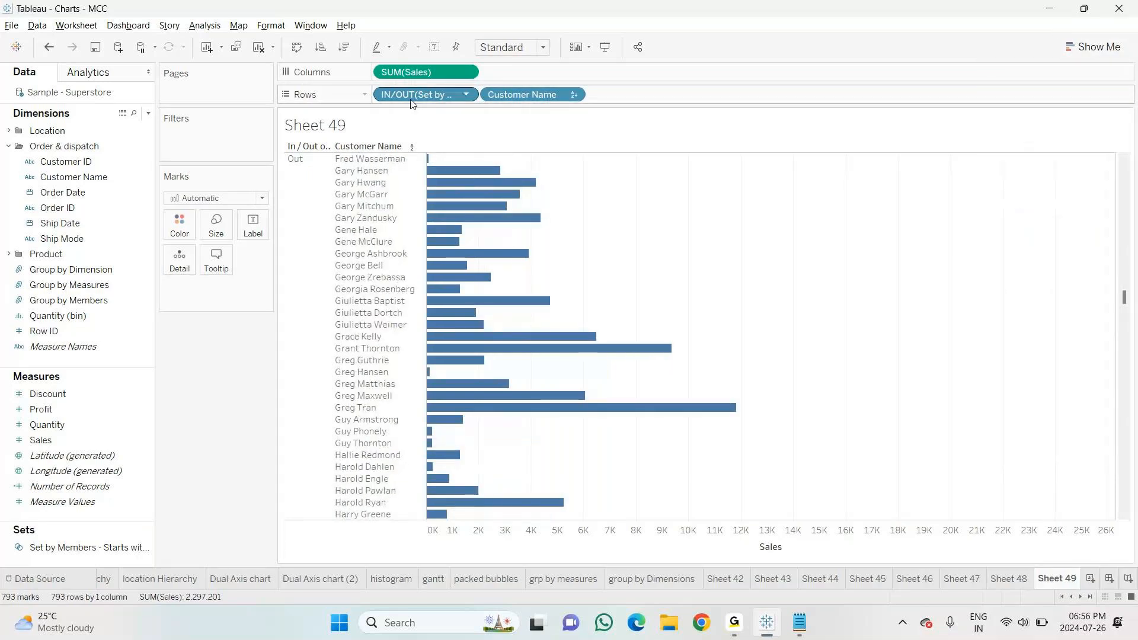
pyautogui.moveTo(413, 104); pyautogui.dragTo(204, 355)
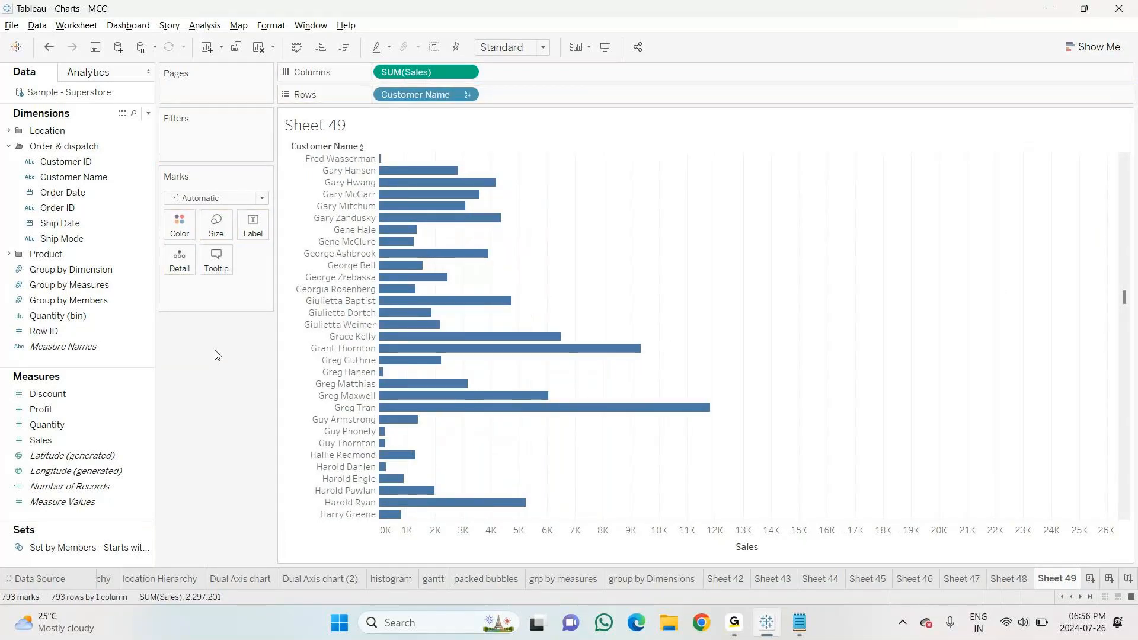
pyautogui.moveTo(65, 546); pyautogui.dragTo(180, 220)
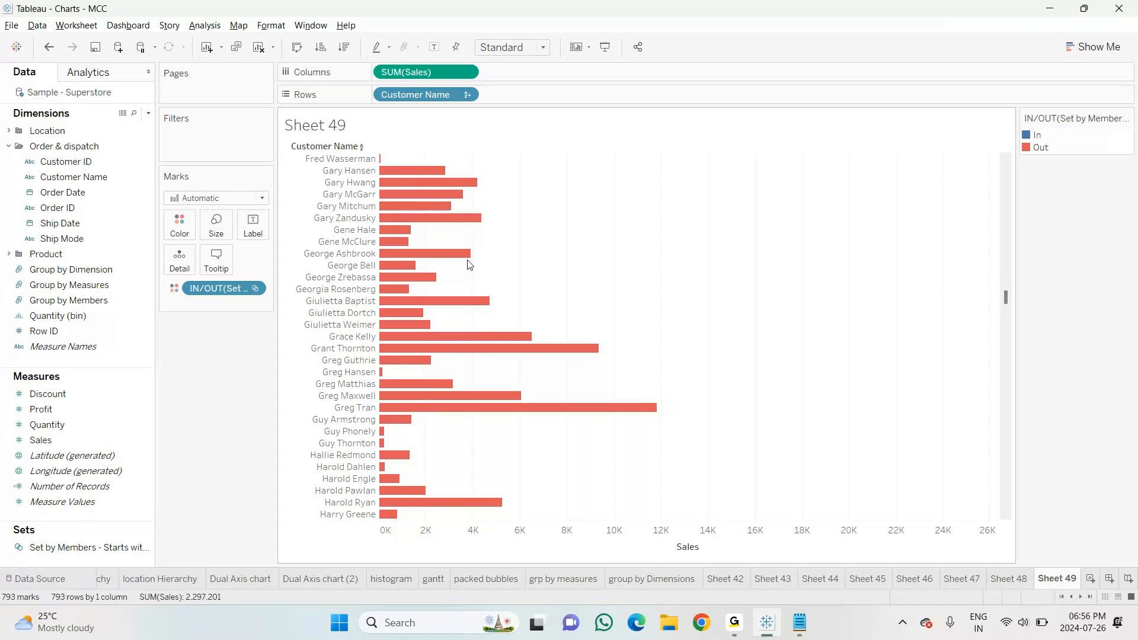
# Review the In and Out bar colors across the customer list, and sort the customers by sales in descending order
pyautogui.scroll(-15, 468, 265)
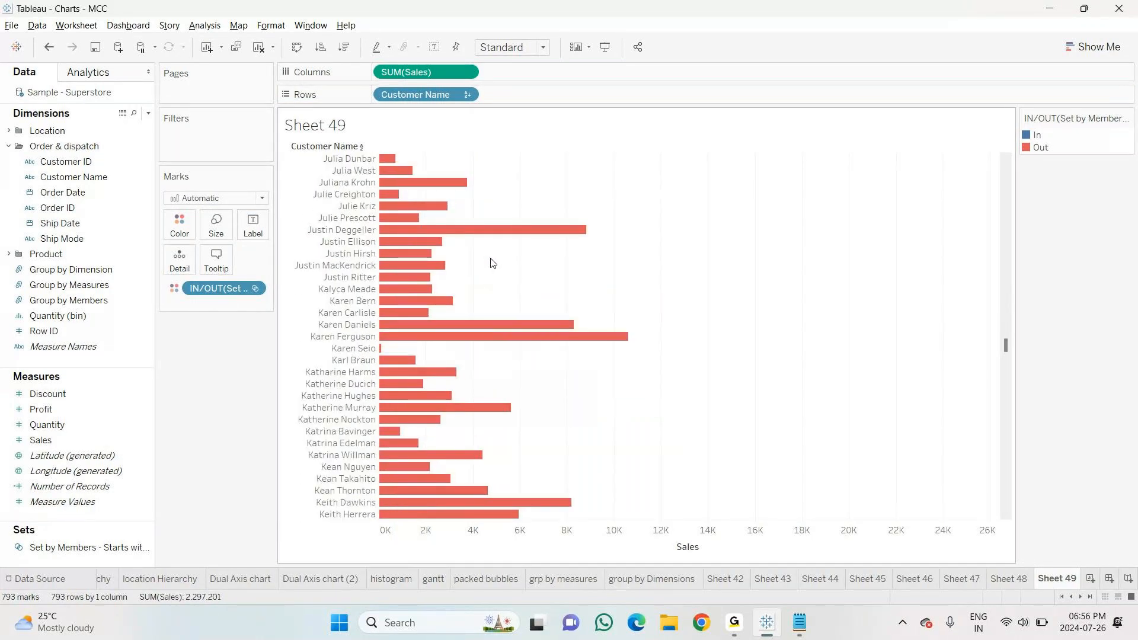
pyautogui.scroll(-6, 490, 261)
pyautogui.scroll(20, 491, 262)
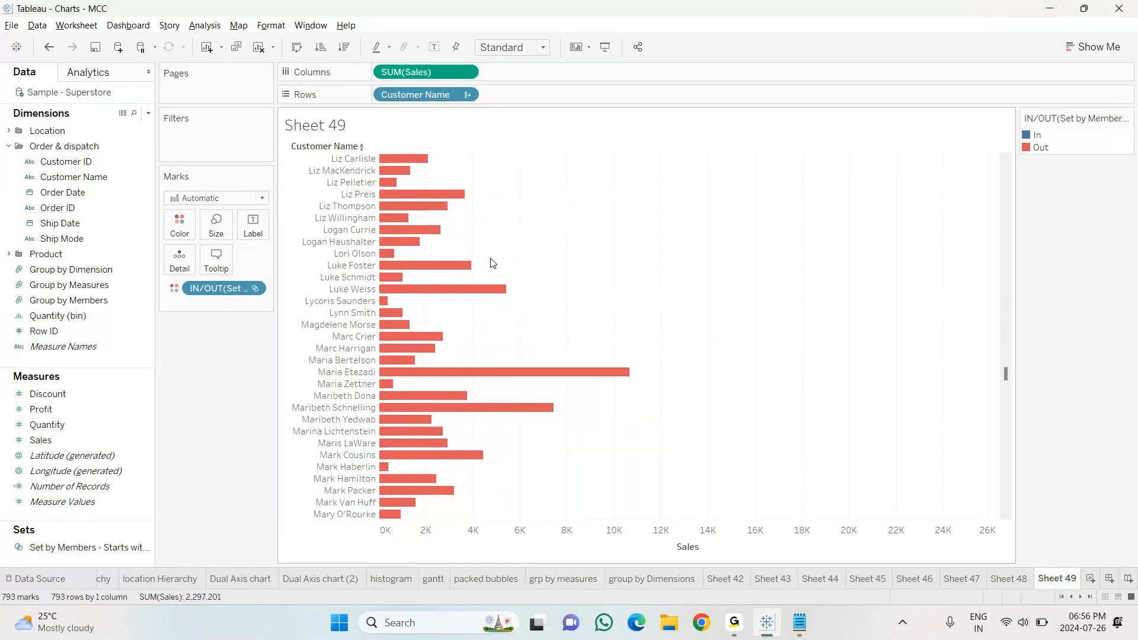
pyautogui.scroll(20, 491, 262)
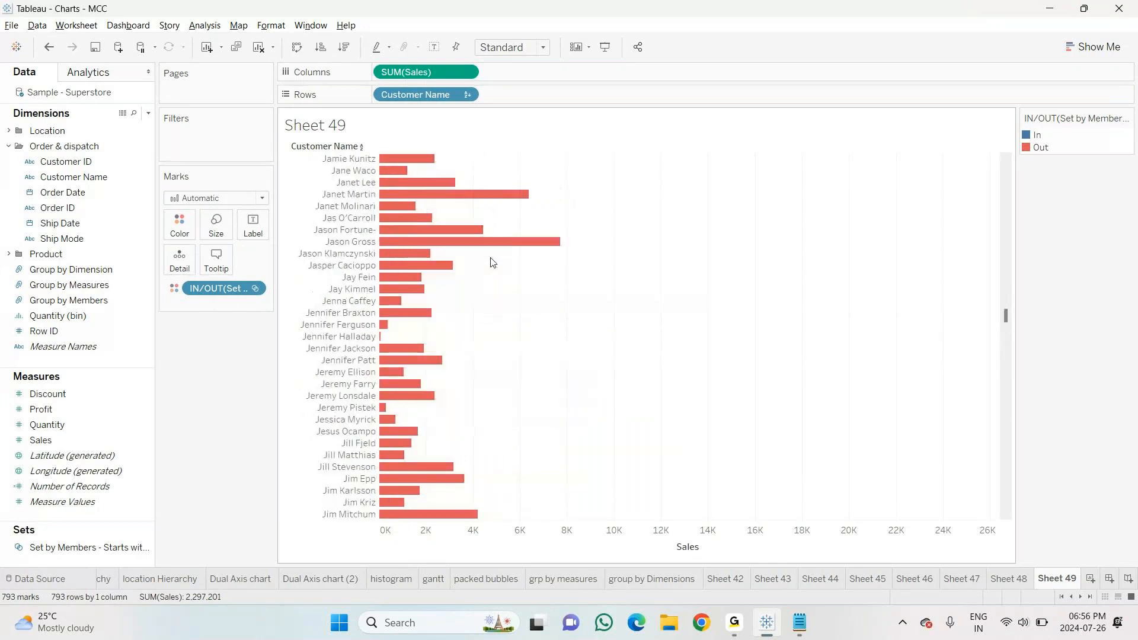
pyautogui.scroll(20, 490, 262)
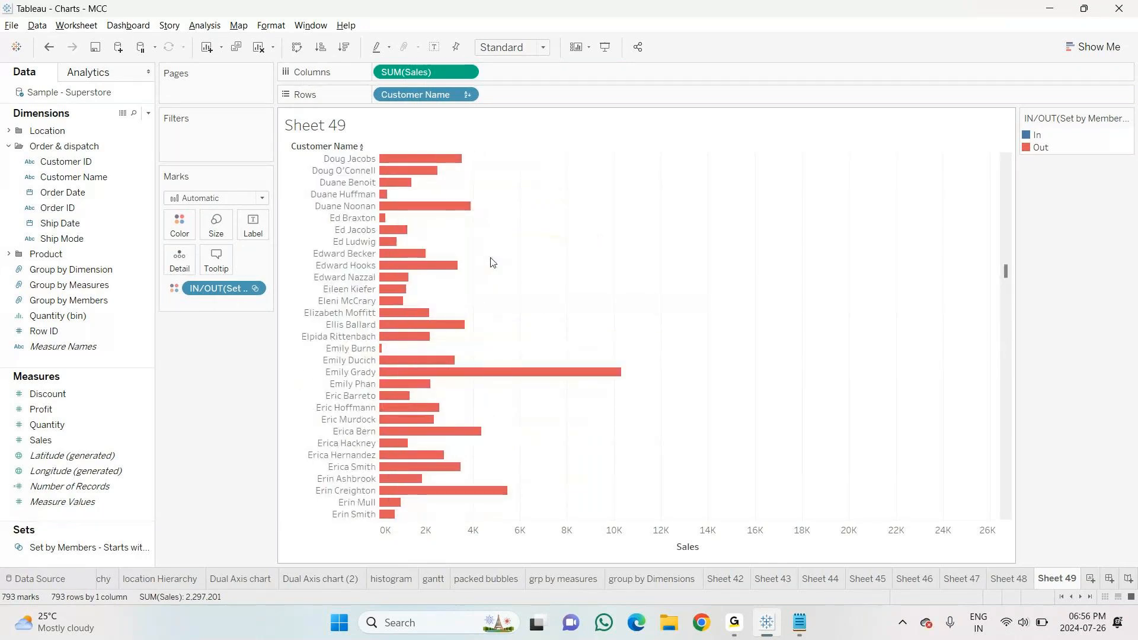
pyautogui.scroll(15, 490, 262)
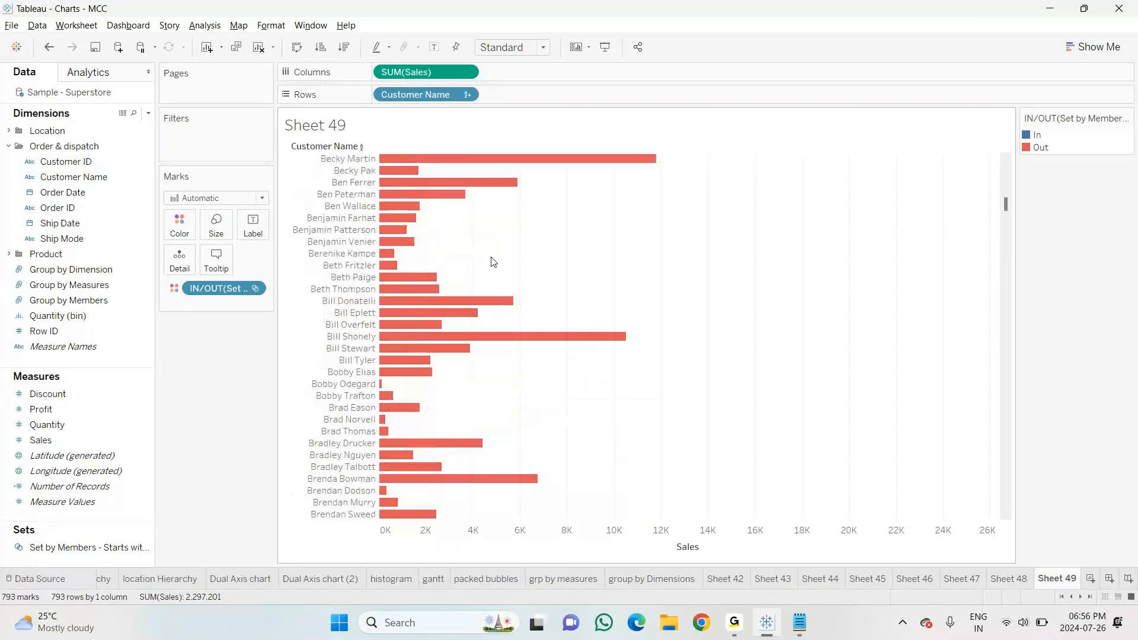
pyautogui.scroll(20, 490, 263)
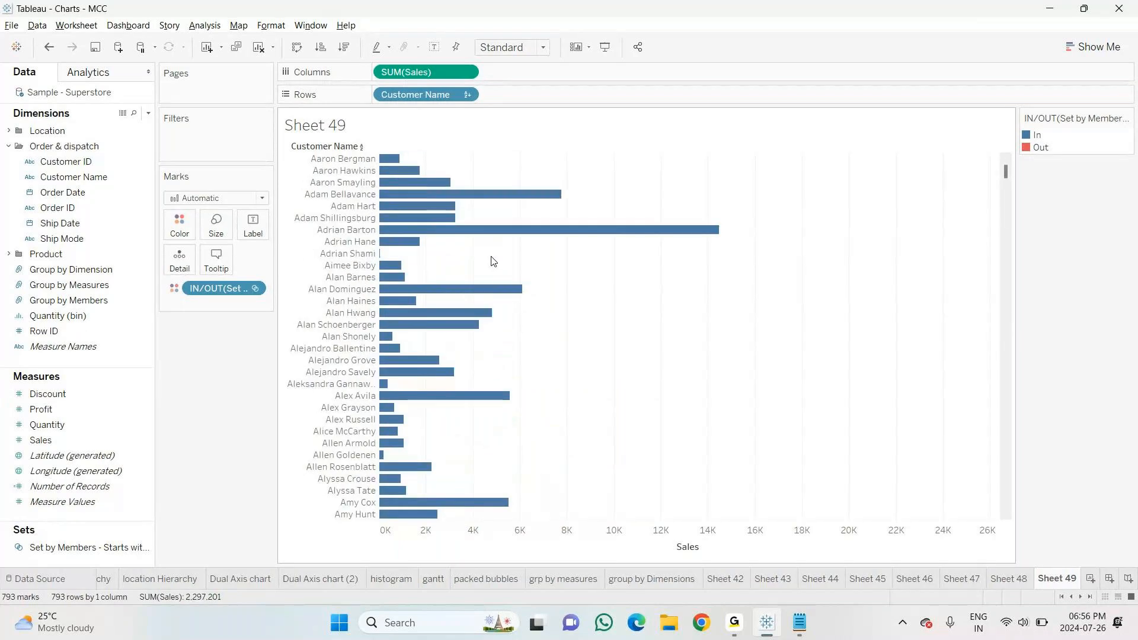
pyautogui.click(344, 47)
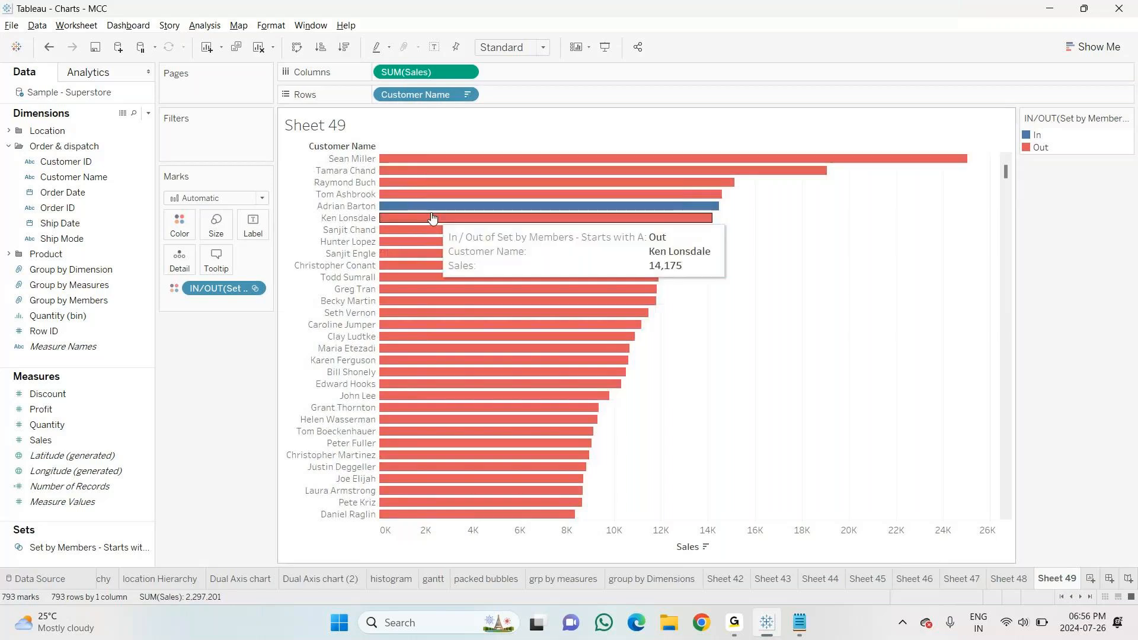
# Examine where the set's In members rank among all customers in the sorted sales chart
pyautogui.scroll(-20, 432, 218)
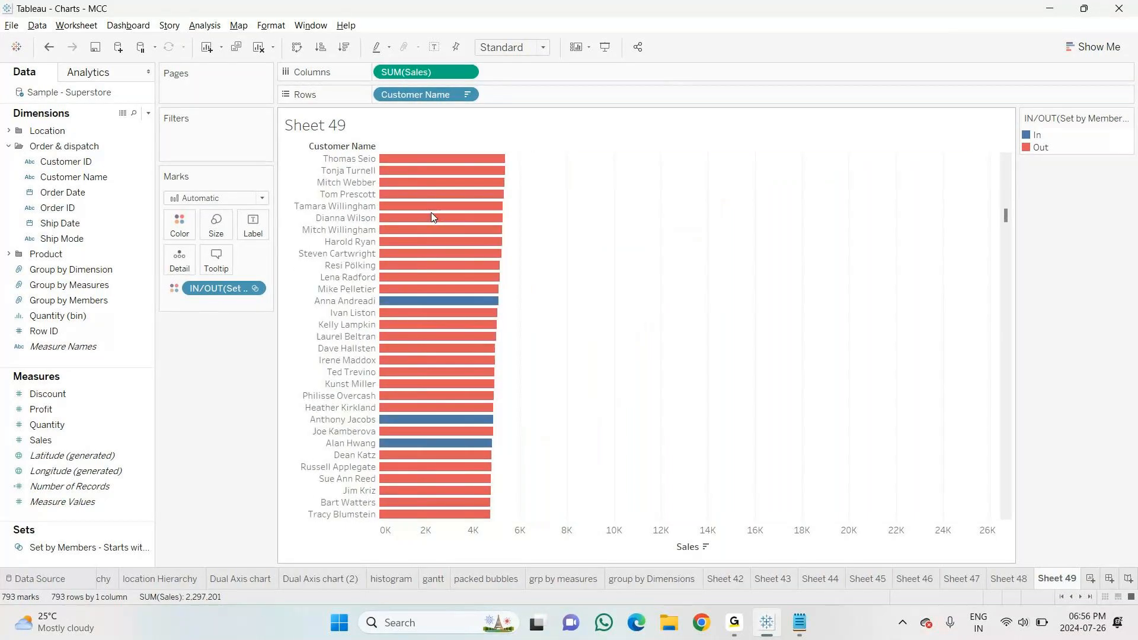
pyautogui.scroll(-20, 431, 212)
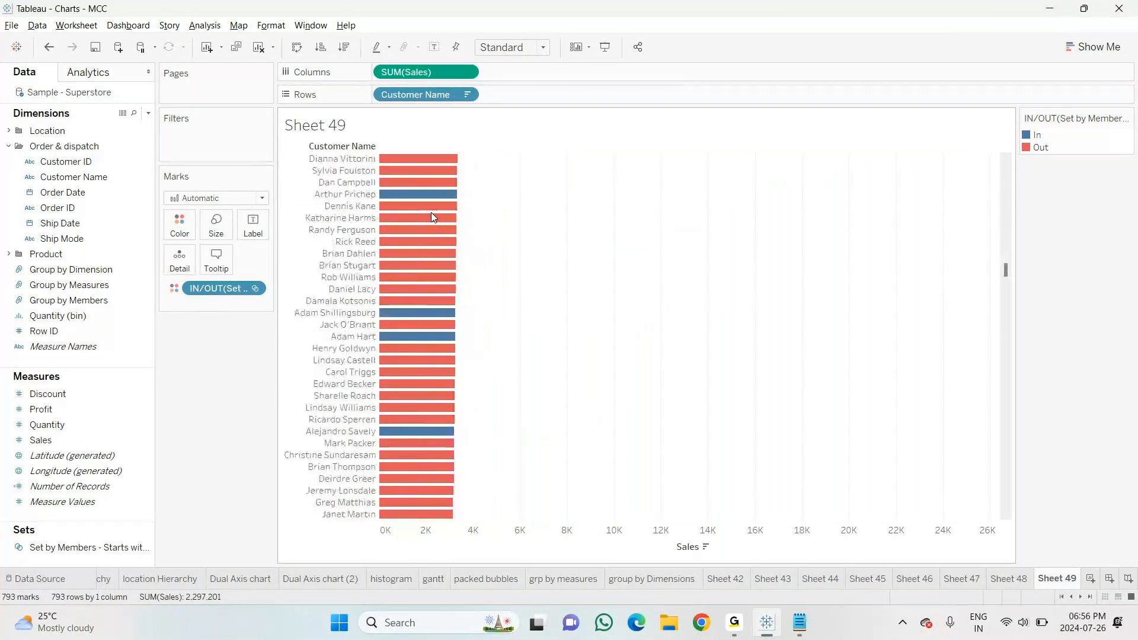
pyautogui.scroll(-20, 431, 217)
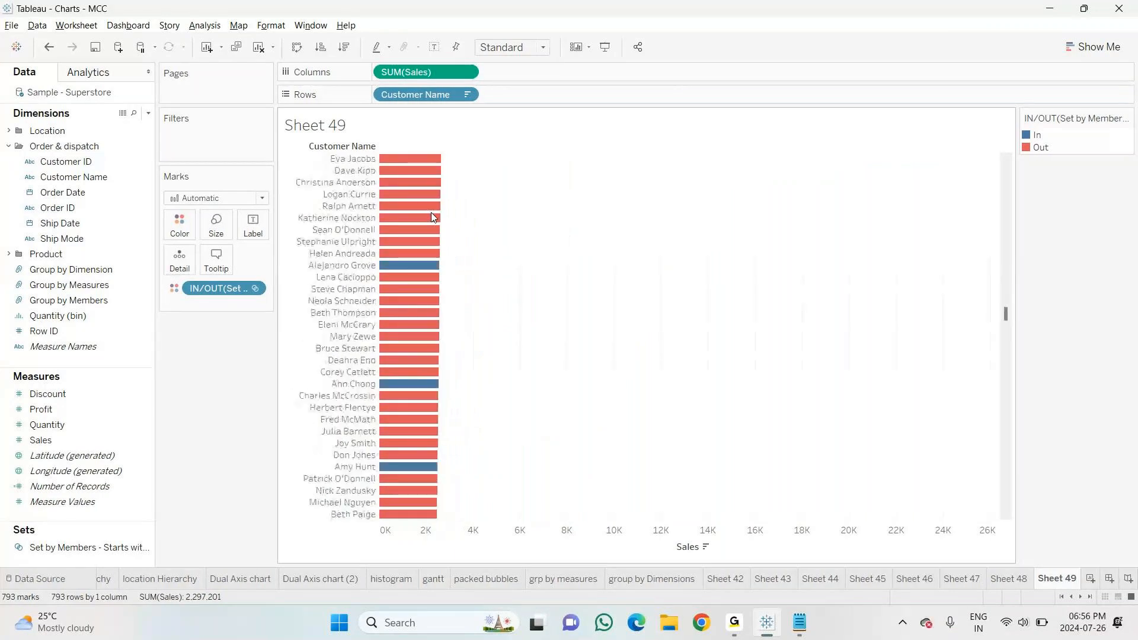
pyautogui.scroll(15, 433, 217)
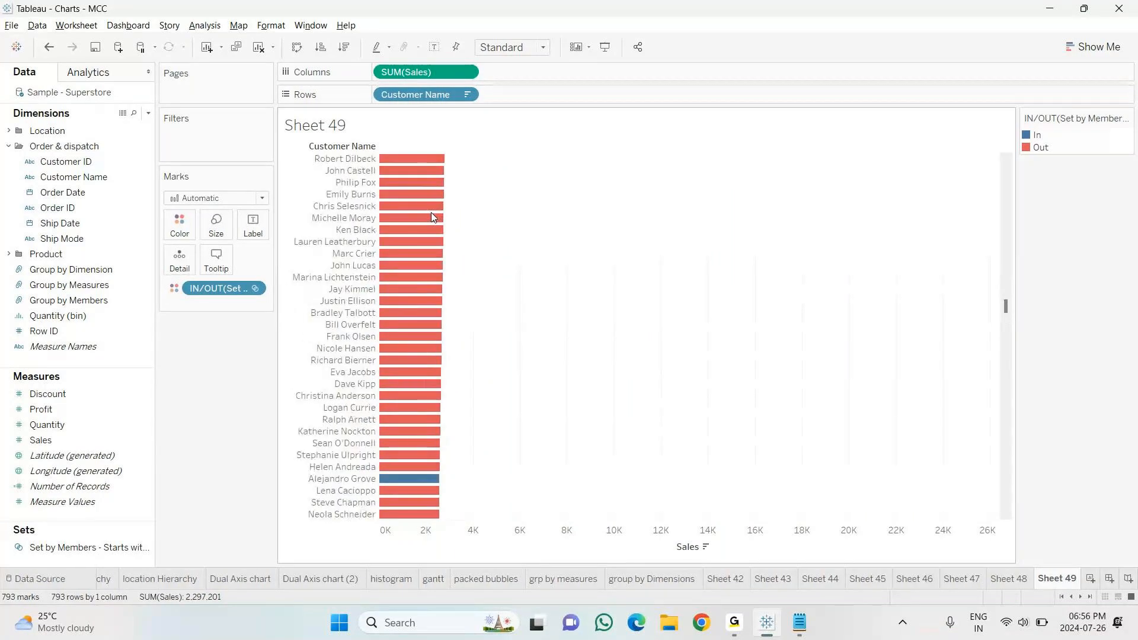
pyautogui.scroll(10, 432, 217)
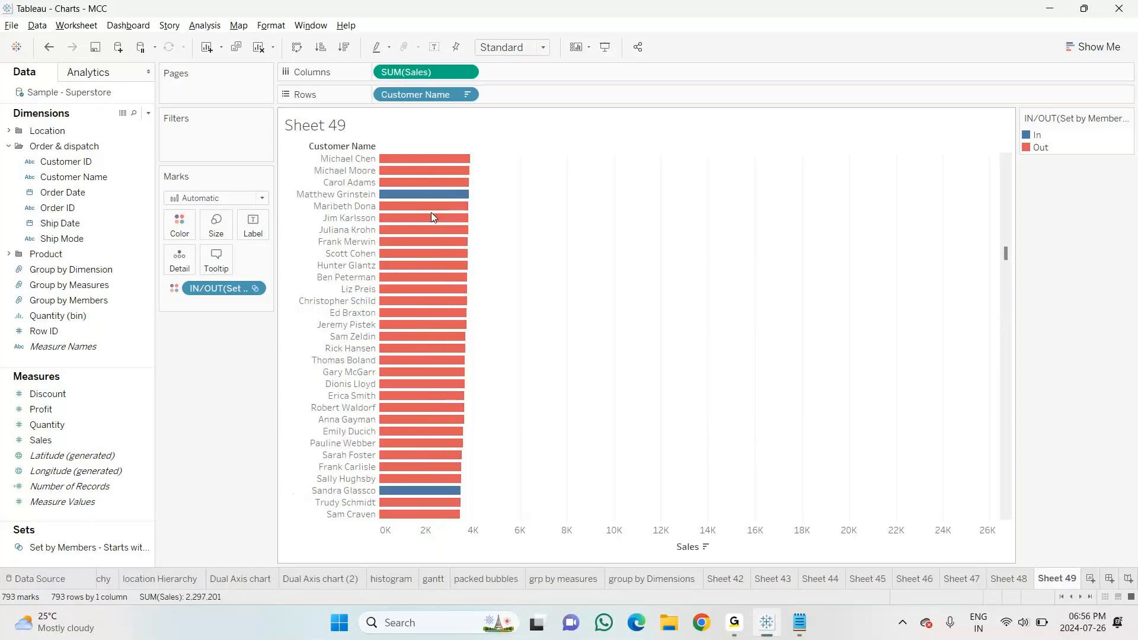
pyautogui.scroll(15, 431, 217)
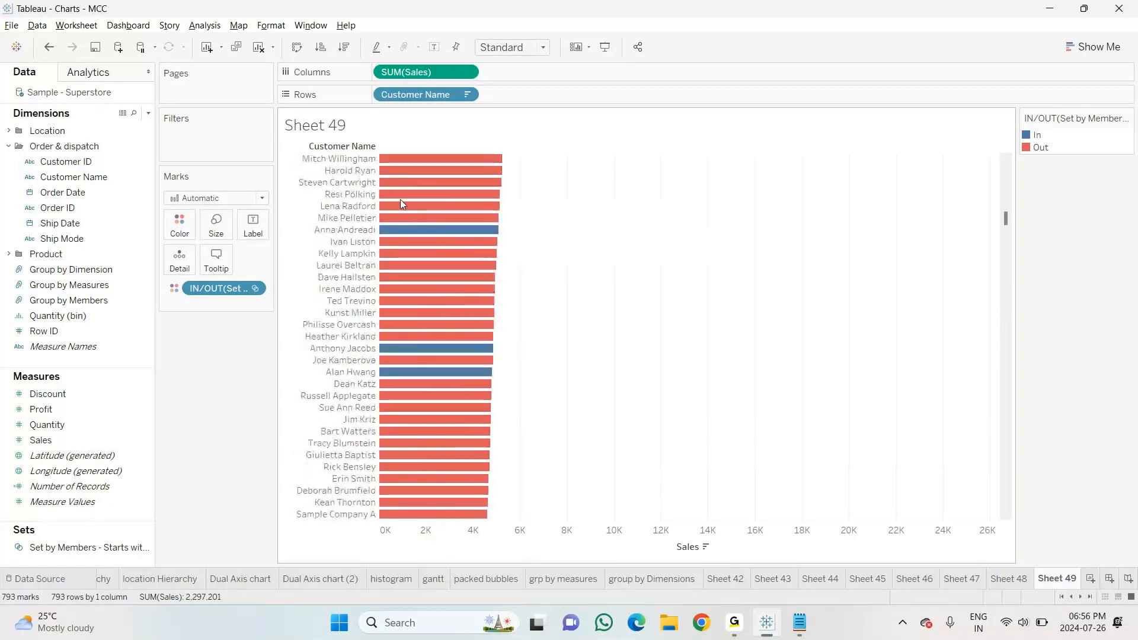
pyautogui.scroll(15, 401, 202)
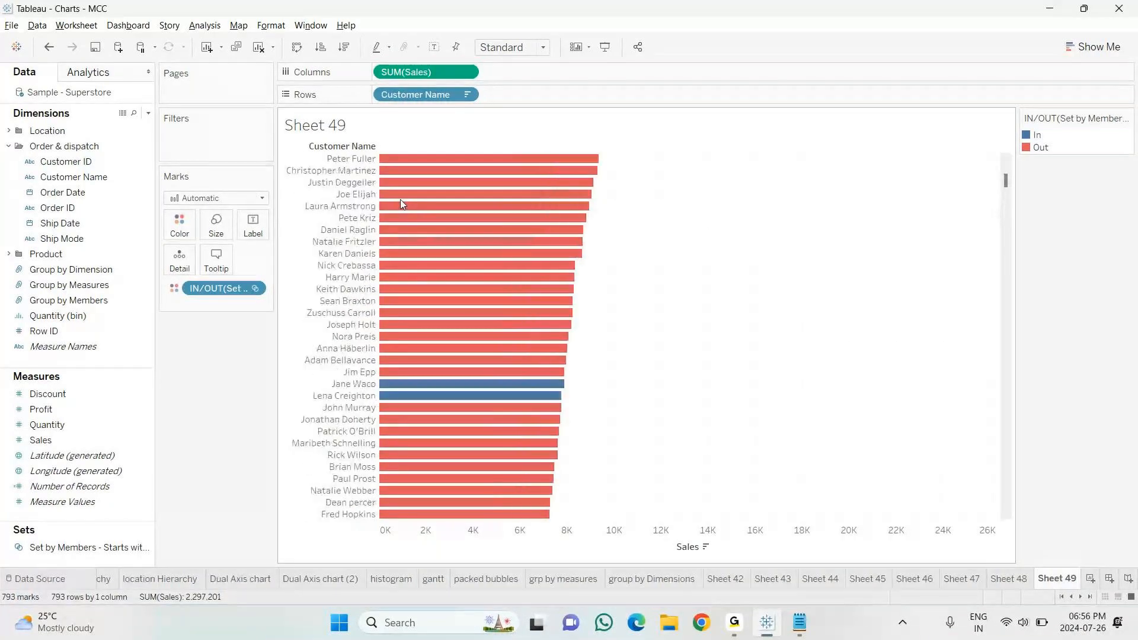
pyautogui.scroll(2, 400, 202)
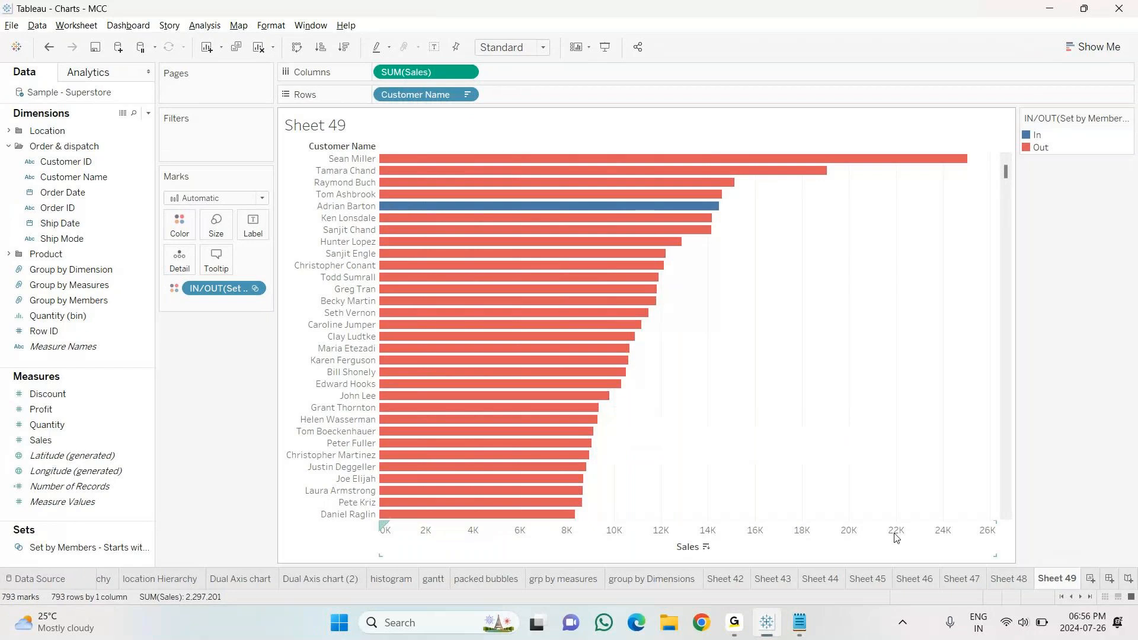
pyautogui.click(73, 548)
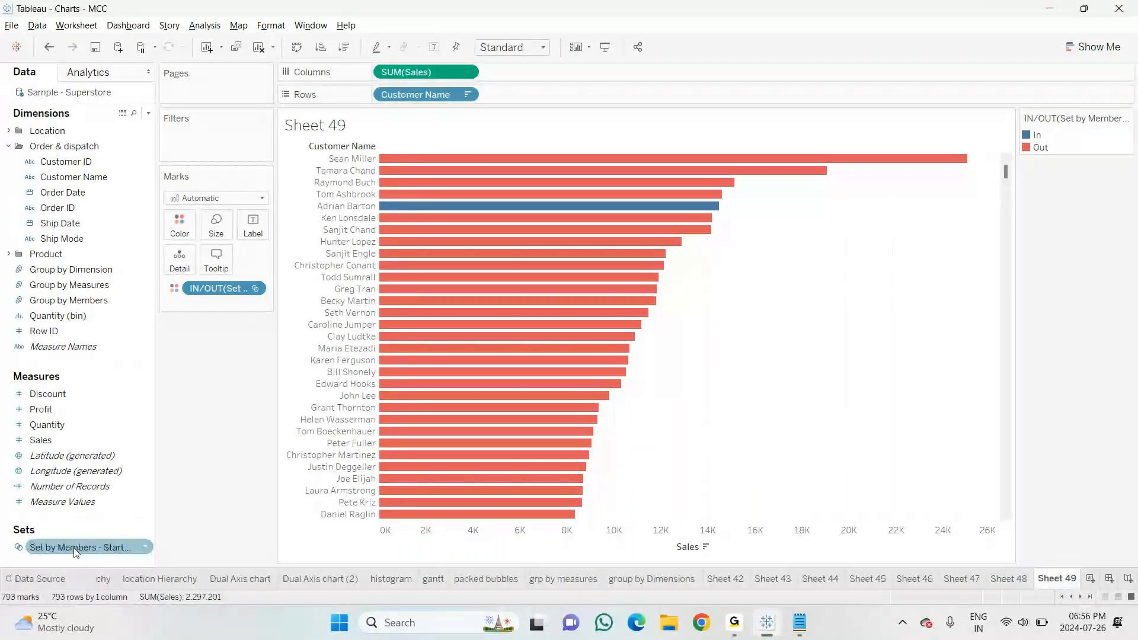
# Switch to the Notepad notes and change the "set" line to "1. sets by Members"
pyautogui.click(799, 622)
pyautogui.moveTo(68, 529); pyautogui.dragTo(7, 533)
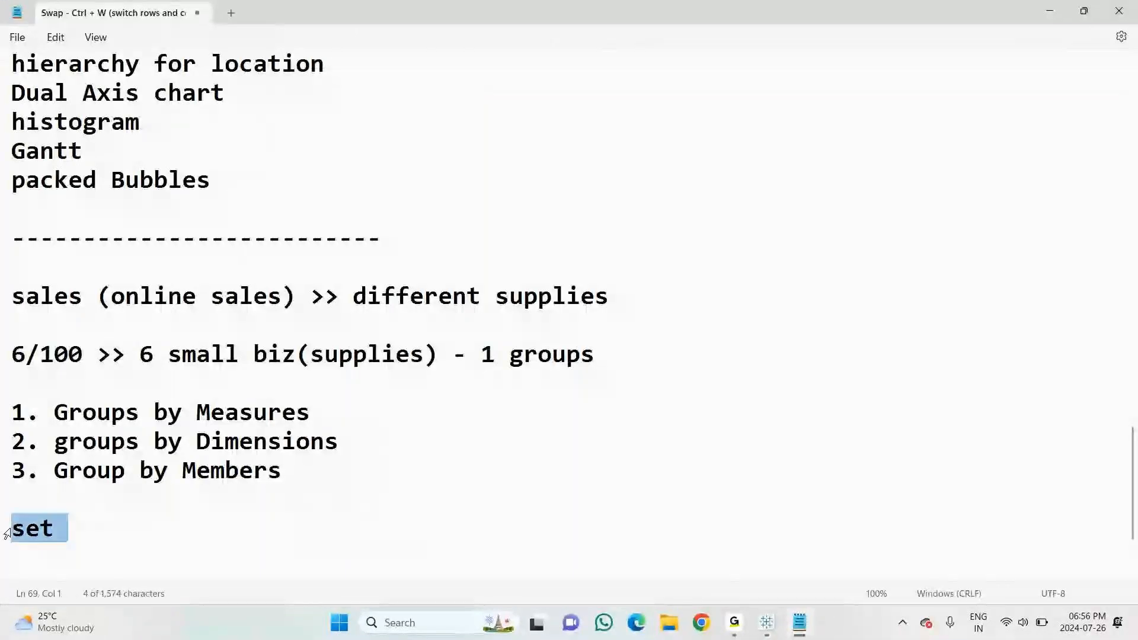
pyautogui.click(8, 531)
pyautogui.write('1.')
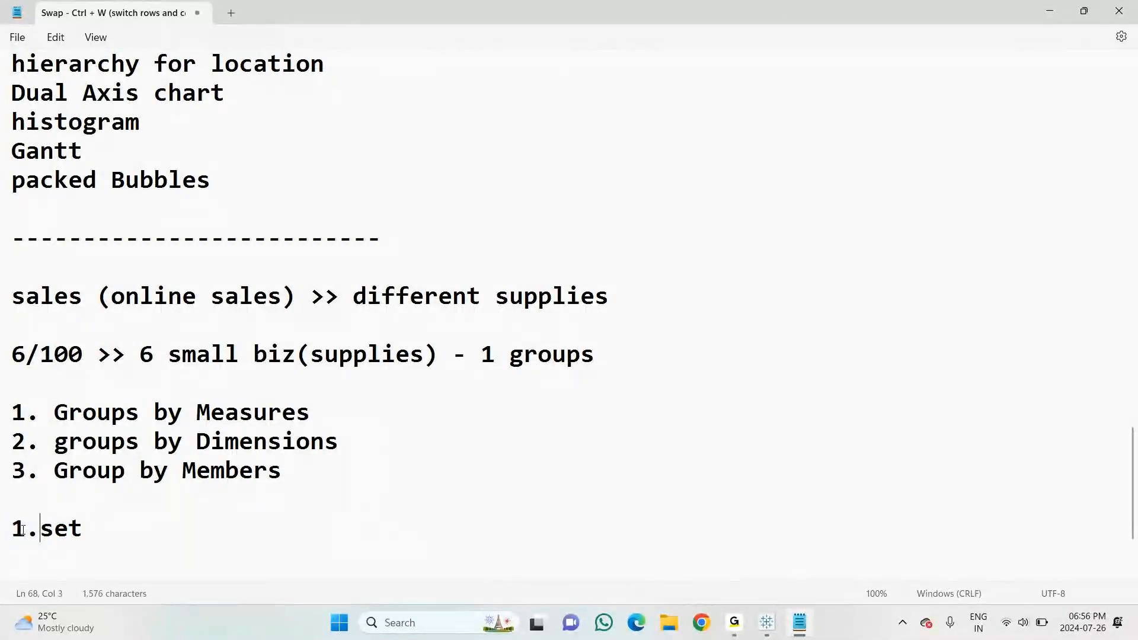
pyautogui.press('Right')
pyautogui.press('Down')
pyautogui.click(110, 543)
pyautogui.write('s b')
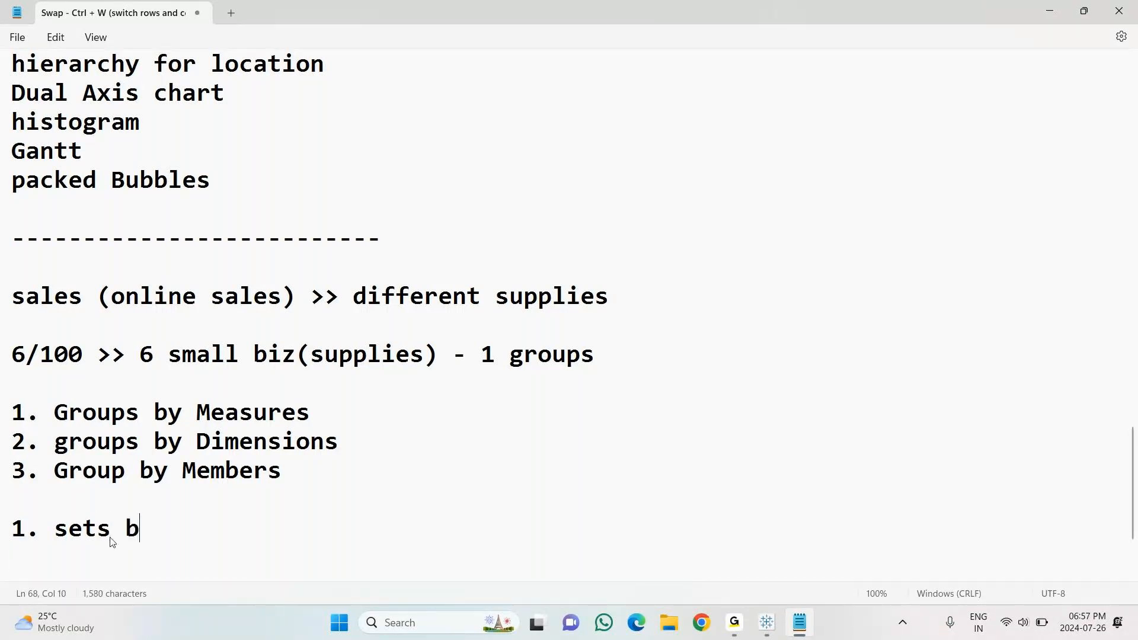
pyautogui.write('y Members')
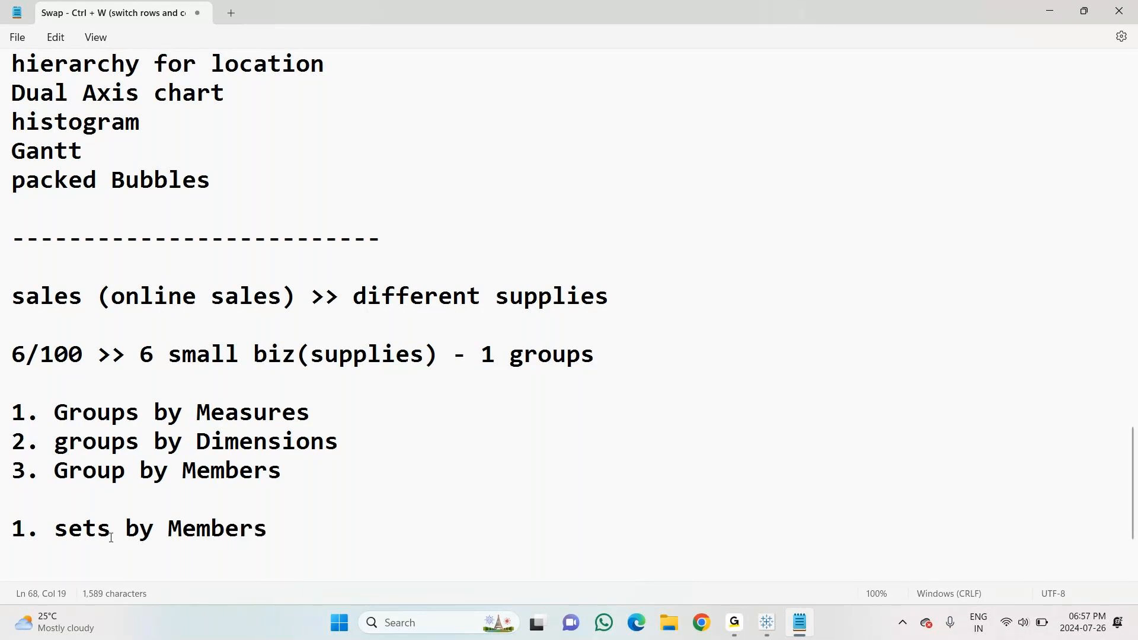
# Return to Tableau and chart sales per customer on a new worksheet, with Customer Name as rows and Sales as columns
pyautogui.hotkey('alt', 'Tab')
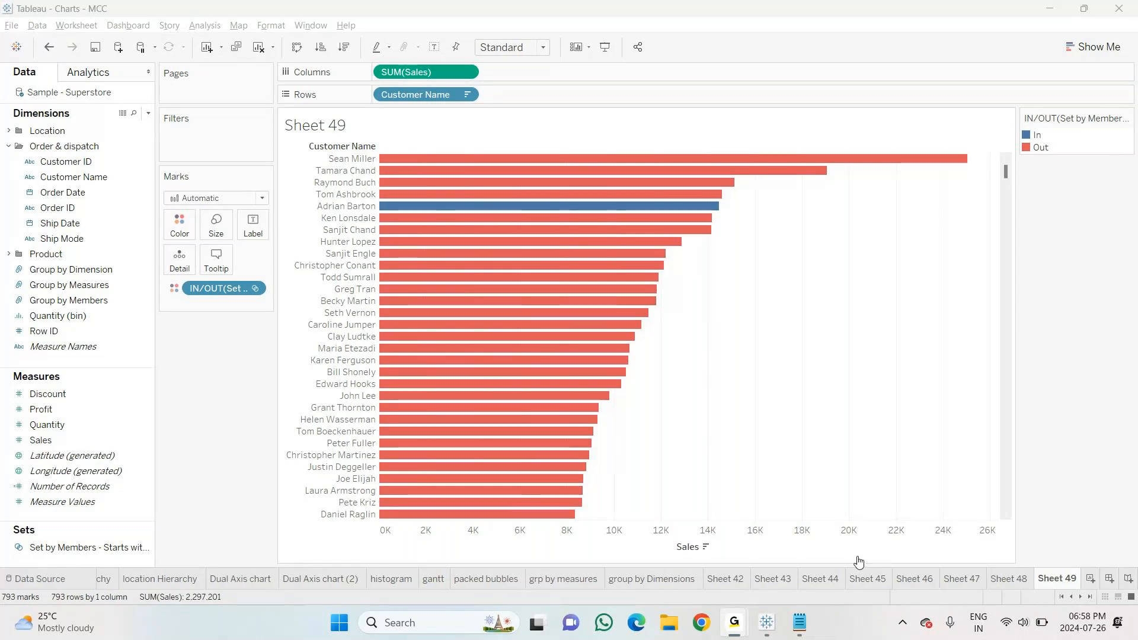
pyautogui.click(1090, 578)
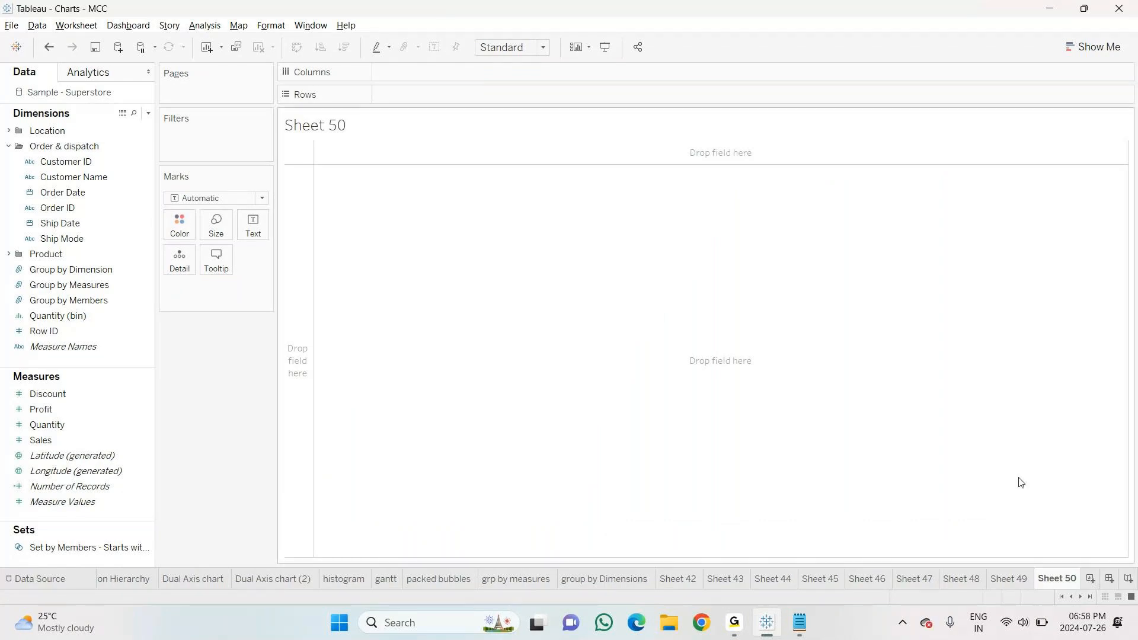
pyautogui.moveTo(71, 177); pyautogui.dragTo(393, 100)
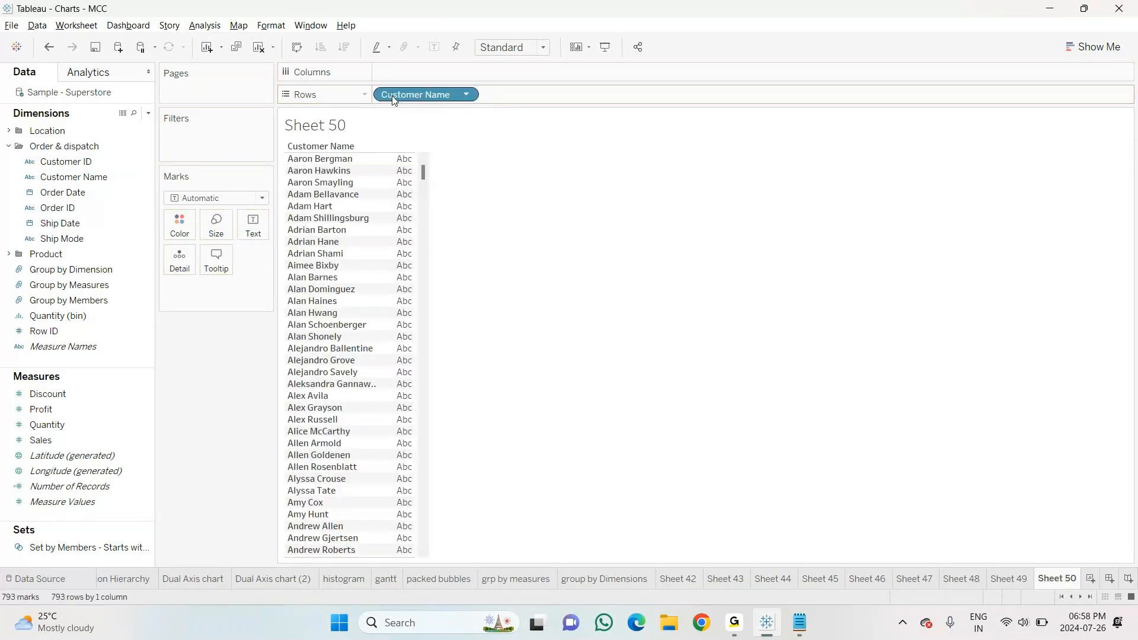
pyautogui.moveTo(41, 442); pyautogui.dragTo(396, 79)
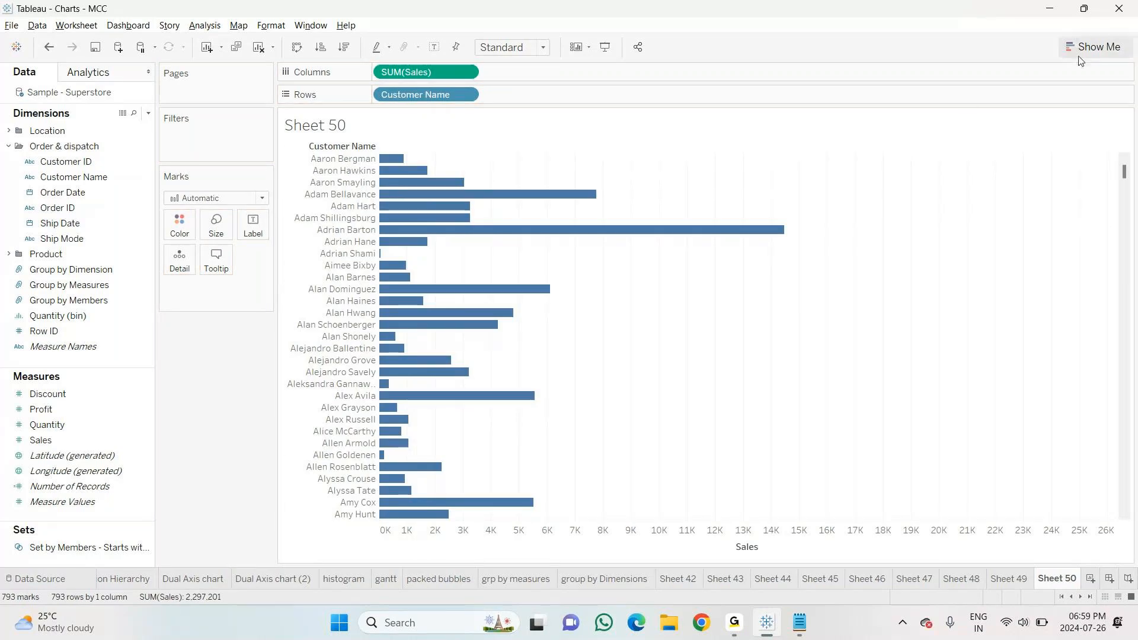
# Convert the bar chart to a text table and sort the customers by sales in descending order
pyautogui.click(1093, 46)
pyautogui.click(1023, 96)
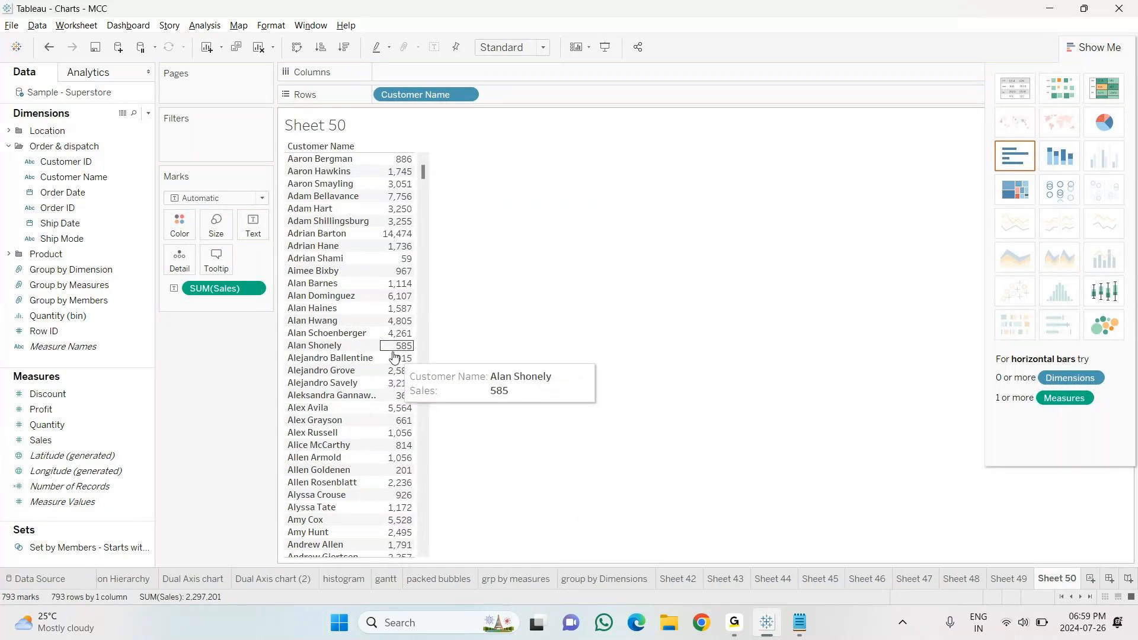
pyautogui.click(352, 47)
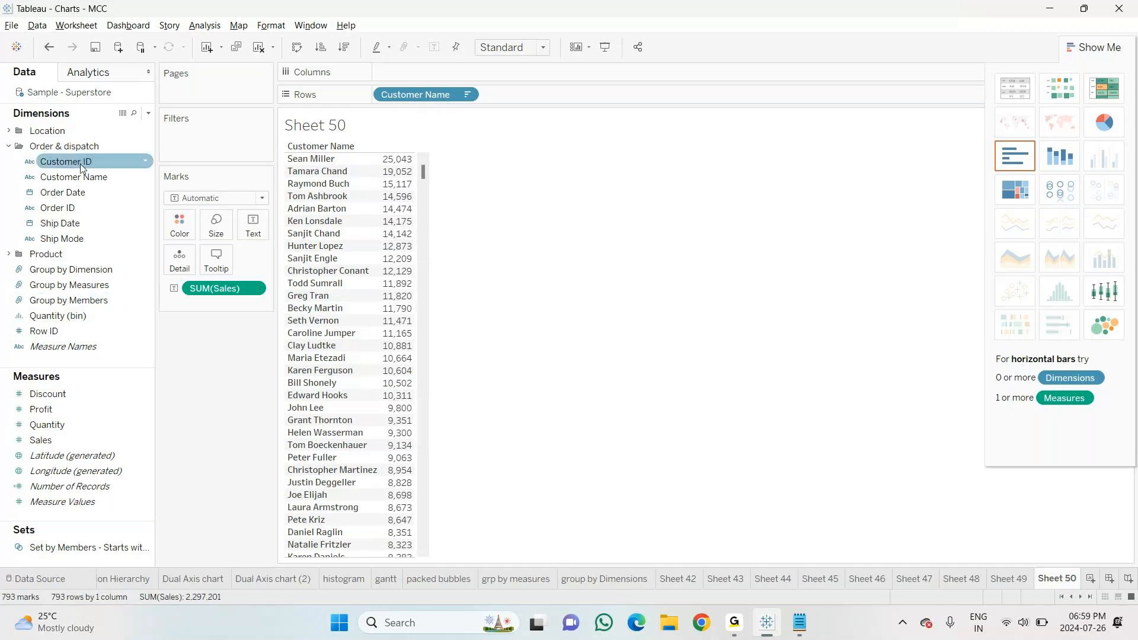
# Start a new set from the Customer Name dimension and name it "Sets - Top 10"
pyautogui.click(143, 177)
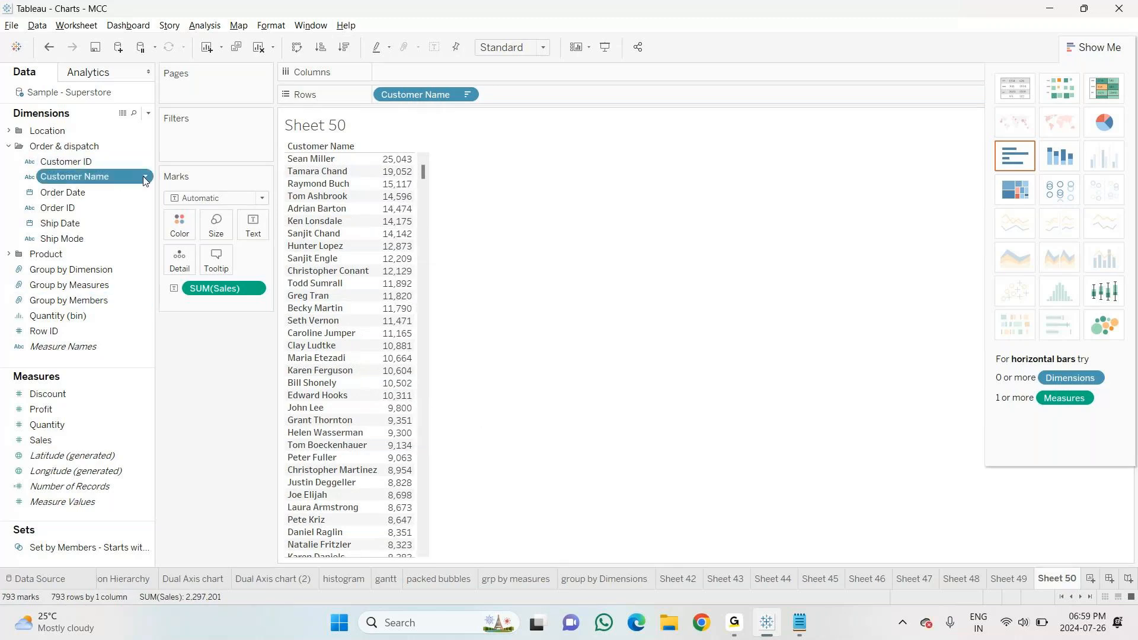
pyautogui.click(145, 179)
pyautogui.moveTo(237, 281)
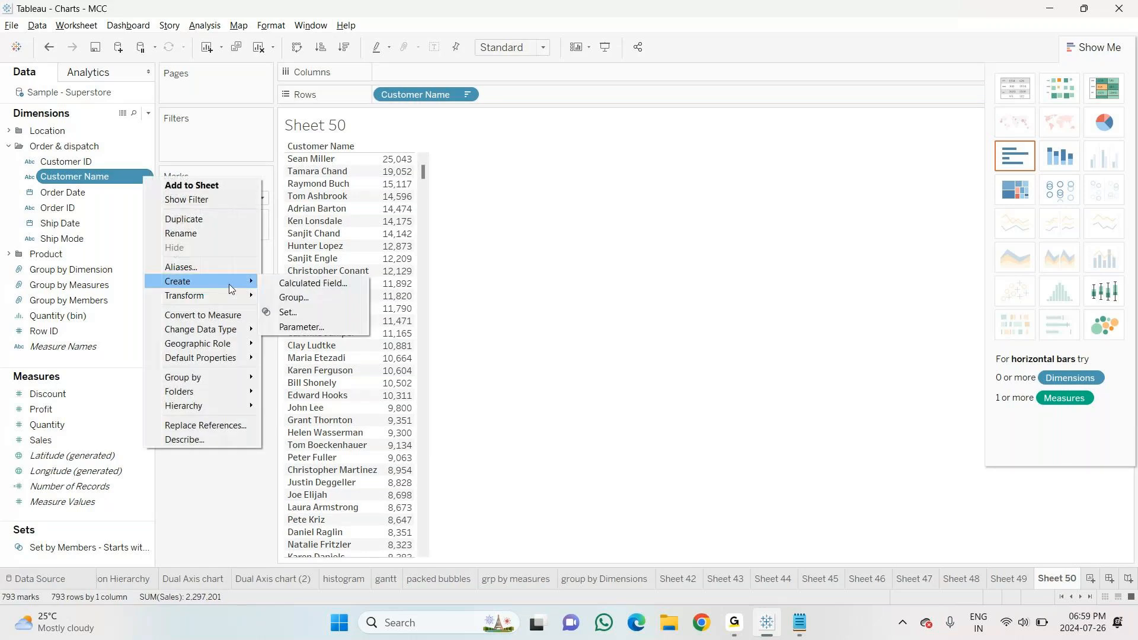
pyautogui.click(303, 310)
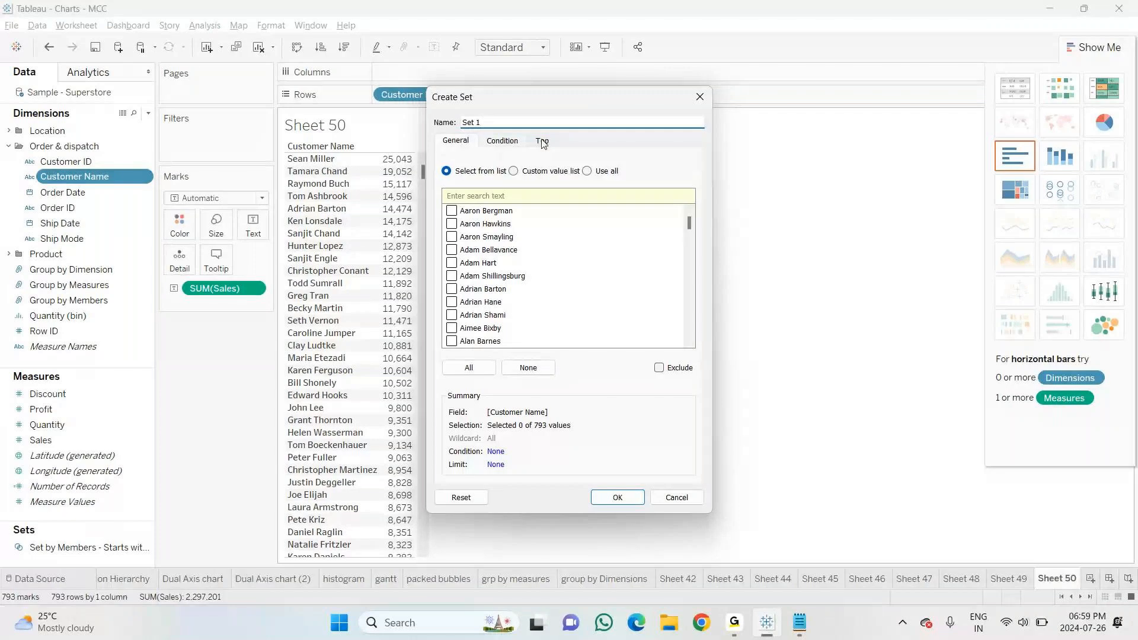
pyautogui.click(542, 141)
pyautogui.press('BackSpace')
pyautogui.press('BackSpace')
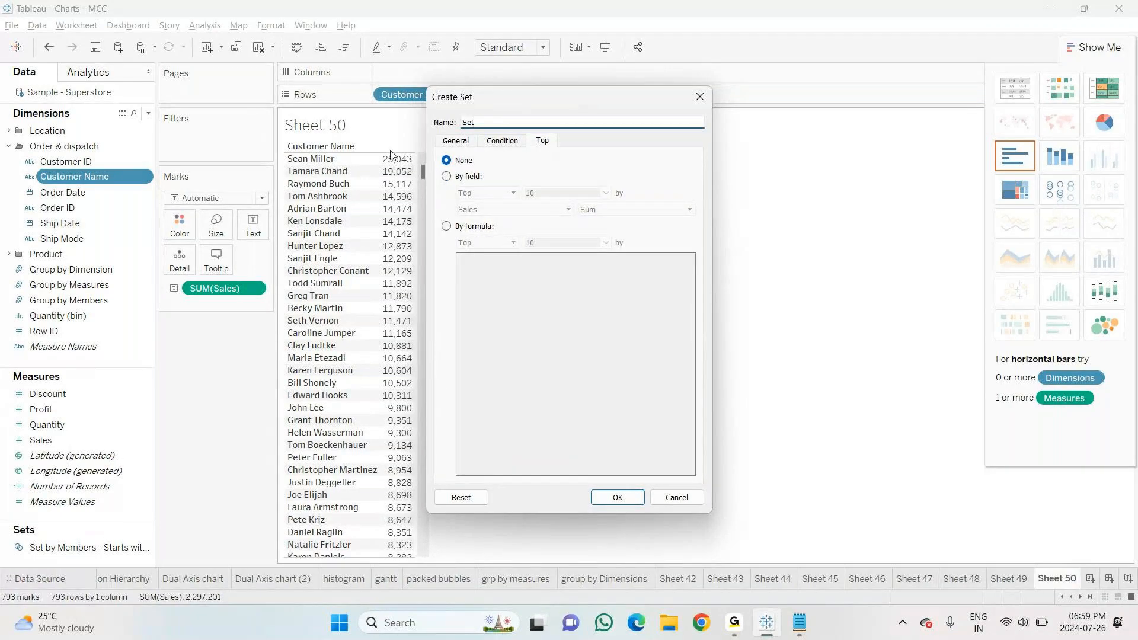
pyautogui.write('s - Top 10')
# Define the set by field as the top 10 customers by Sum of Sales and create it
pyautogui.click(449, 177)
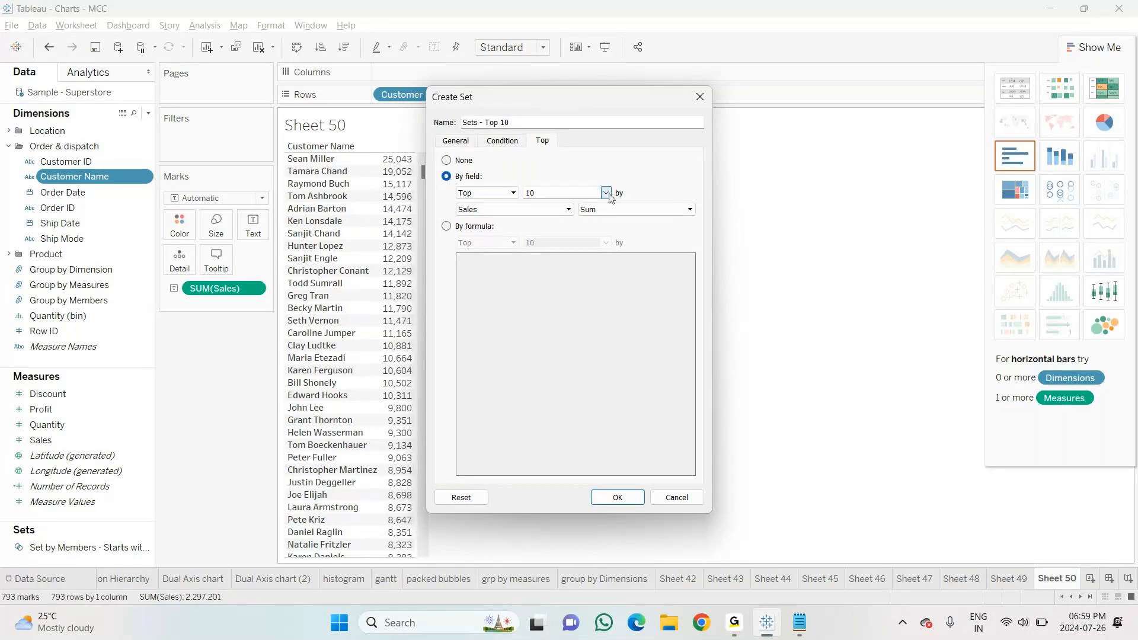
pyautogui.click(513, 194)
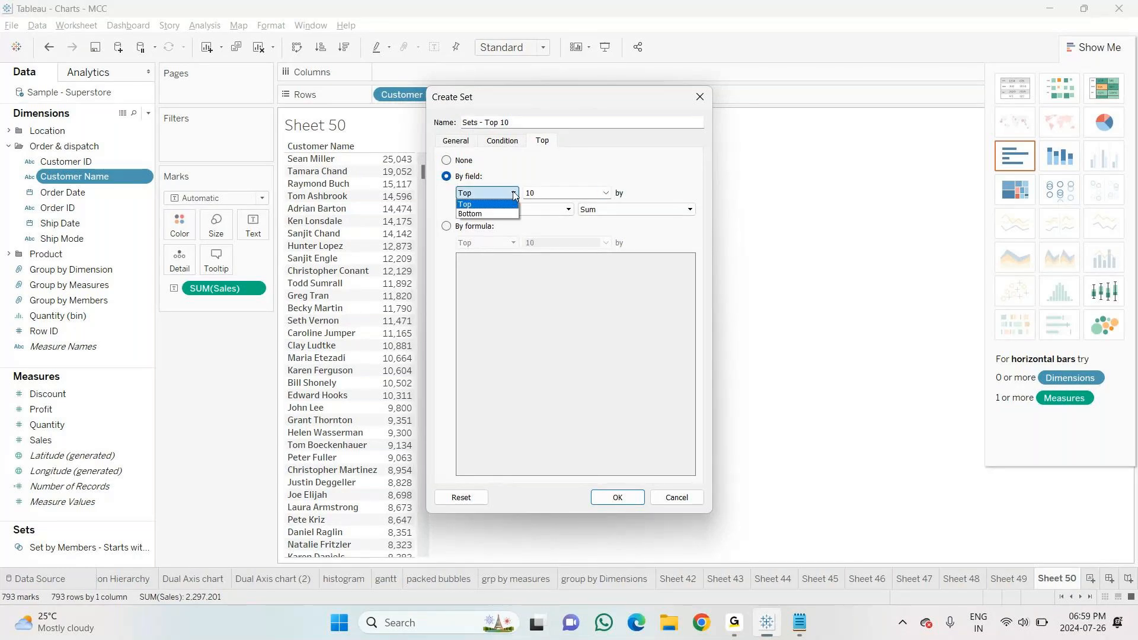
pyautogui.click(513, 195)
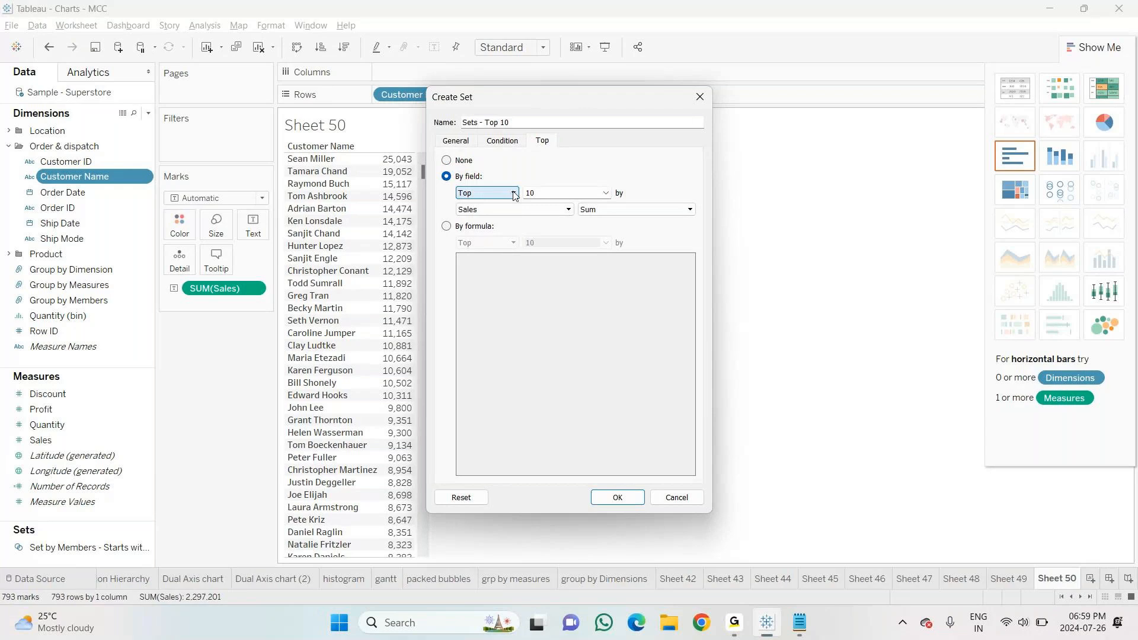
pyautogui.click(558, 190)
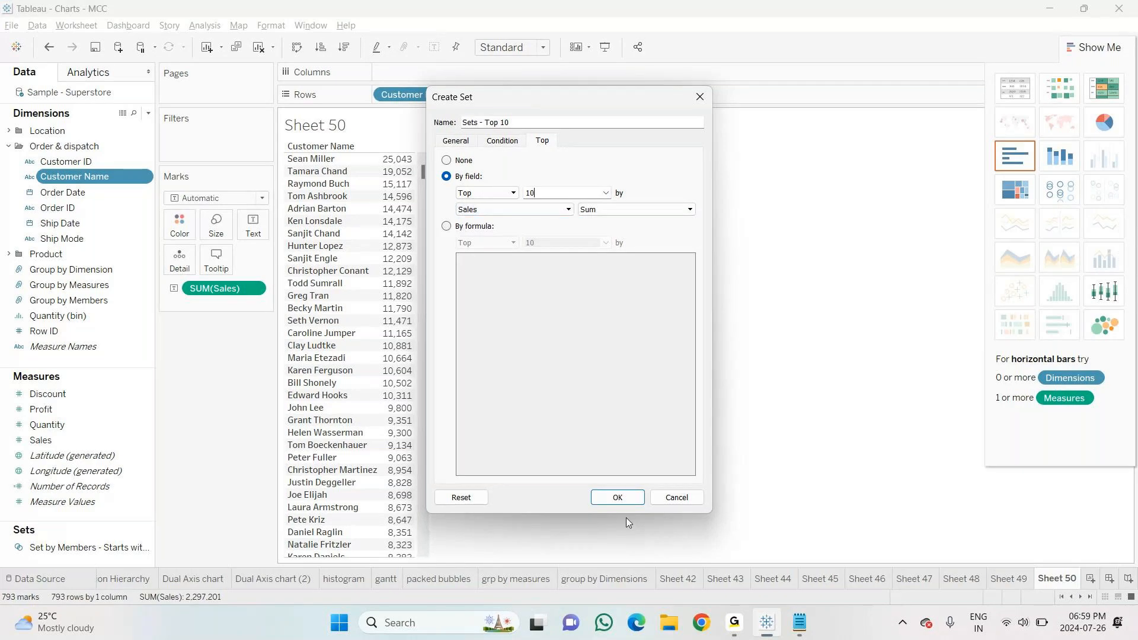
pyautogui.click(620, 498)
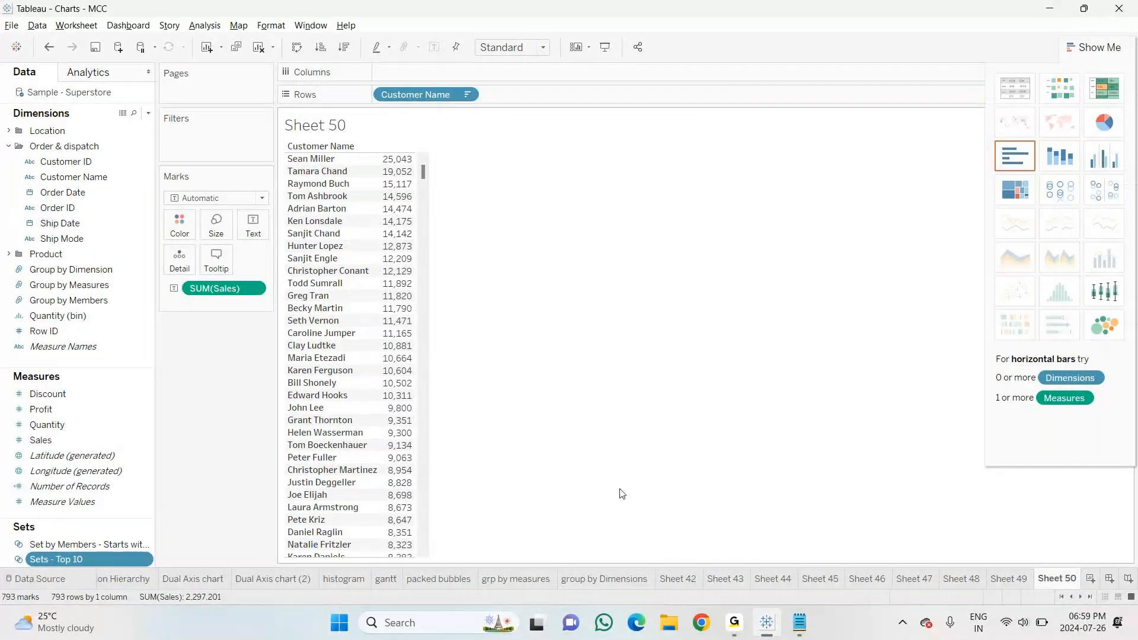
# Filter the customer sales table by the Sets - Top 10 set, removing and reapplying the filter to compare against all customers
pyautogui.moveTo(56, 558); pyautogui.dragTo(184, 152)
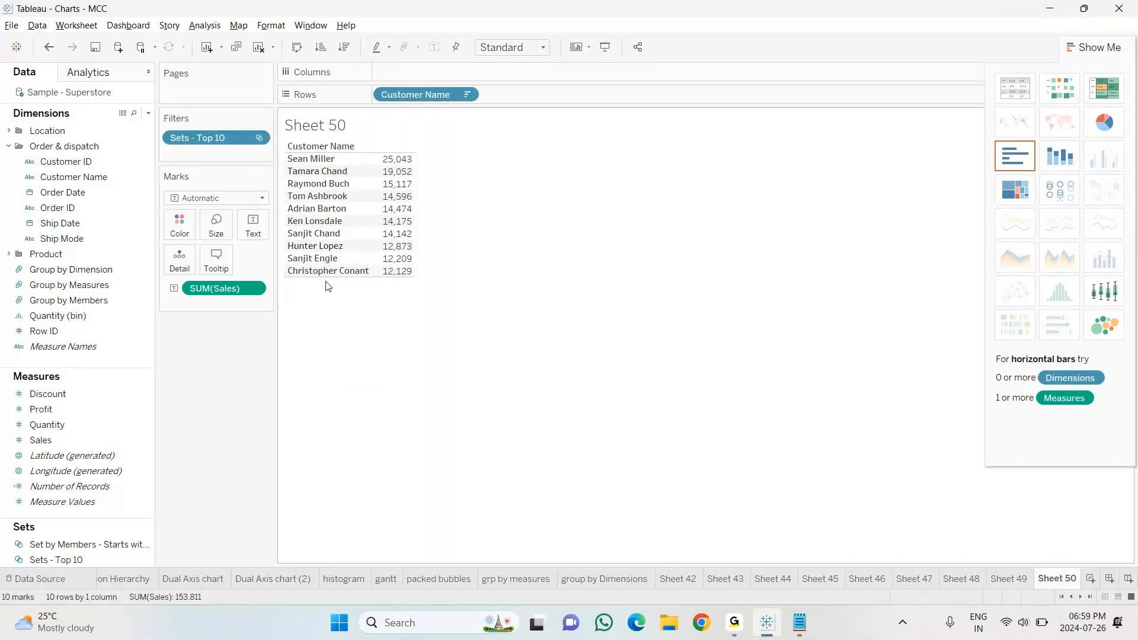
pyautogui.moveTo(249, 137); pyautogui.dragTo(237, 343)
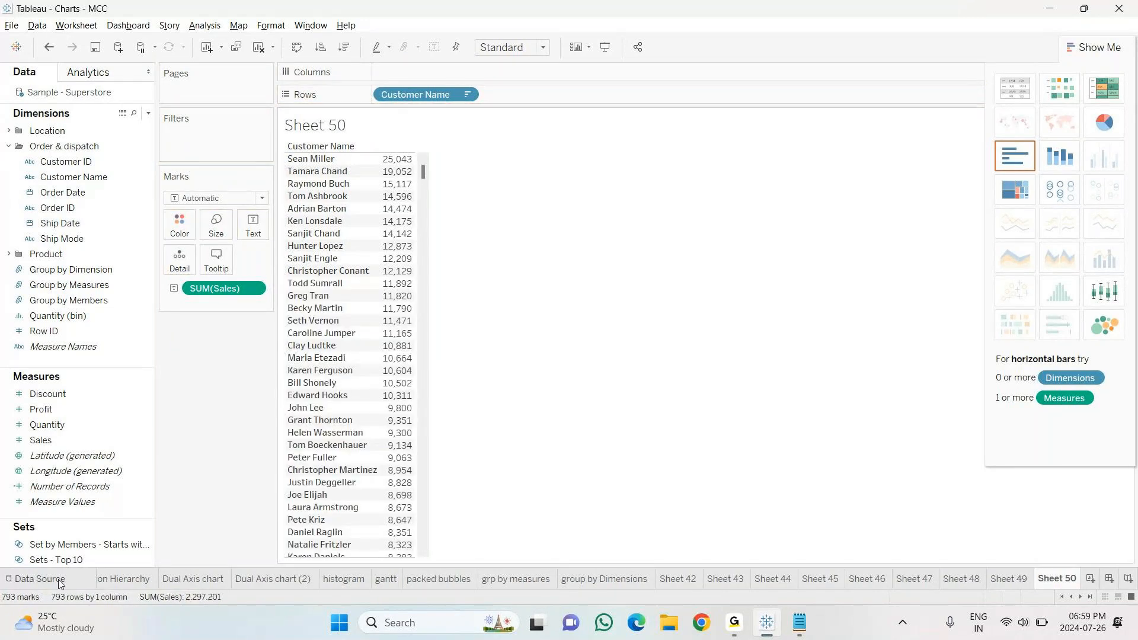
pyautogui.moveTo(55, 561); pyautogui.dragTo(187, 129)
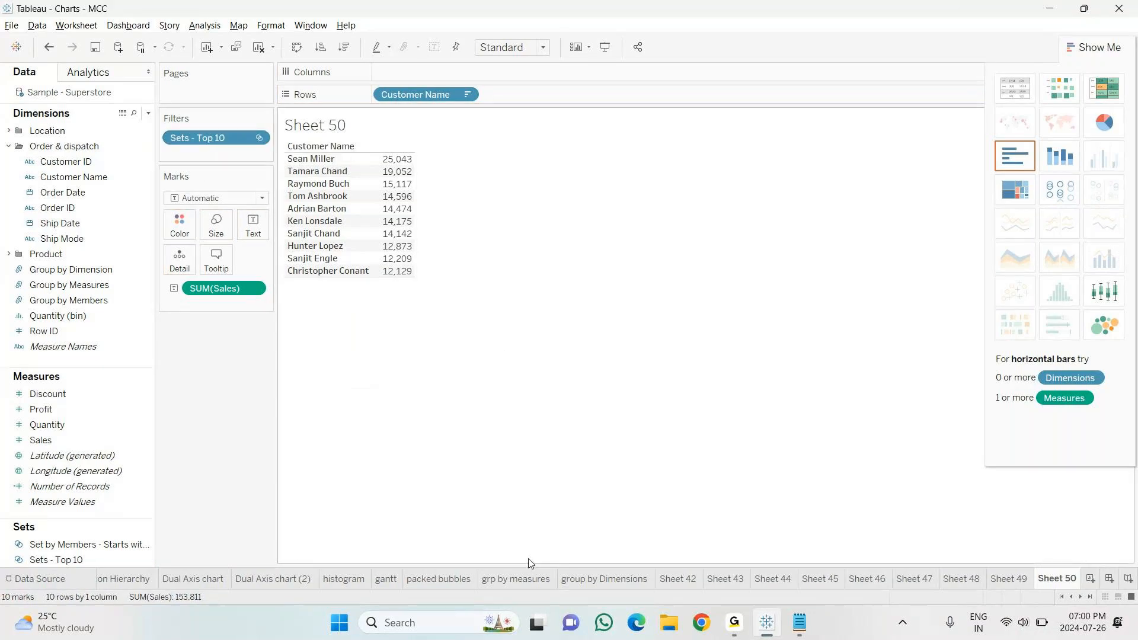
# Build a text table of Sales per Customer Name on a new worksheet, sorted by sales in descending order
pyautogui.click(1090, 579)
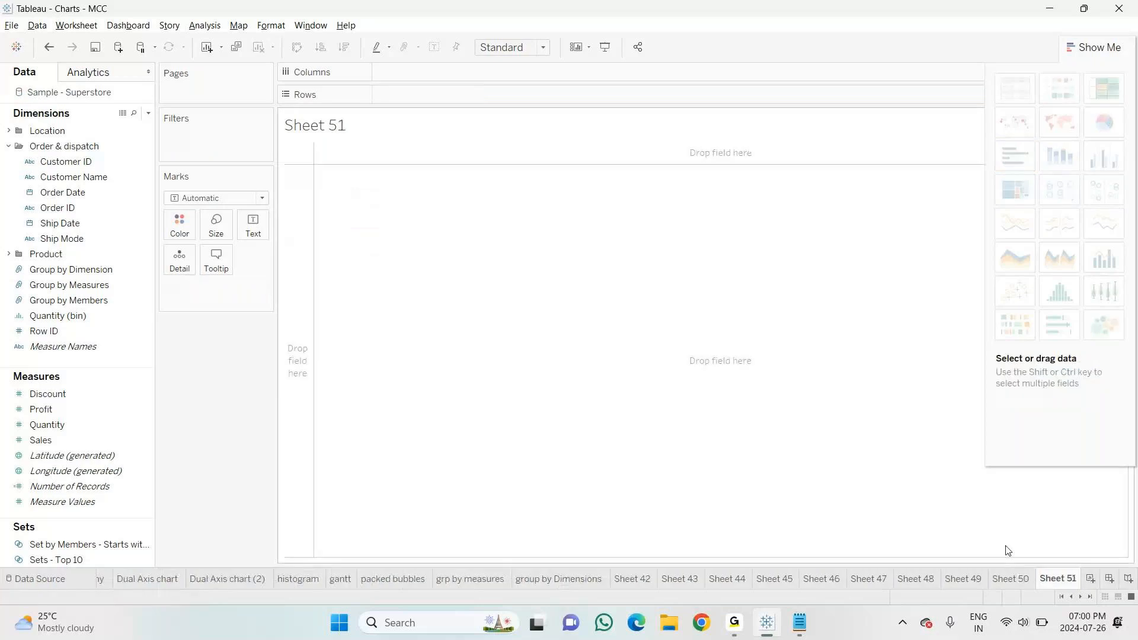
pyautogui.moveTo(74, 177); pyautogui.dragTo(416, 93)
pyautogui.moveTo(36, 439); pyautogui.dragTo(399, 235)
pyautogui.click(343, 48)
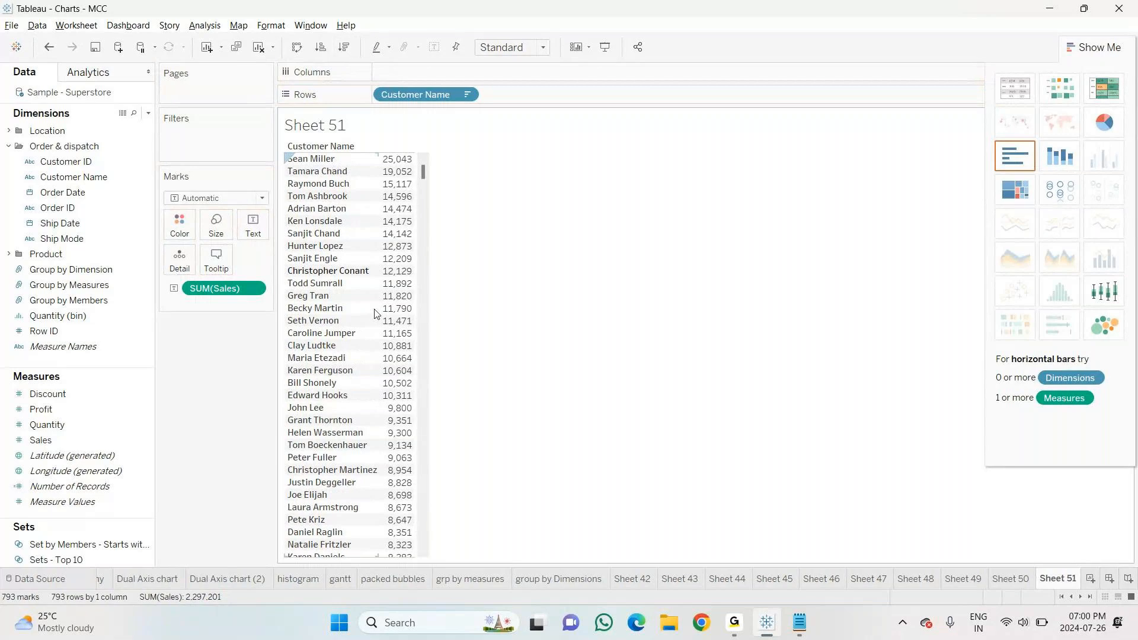
# Start another set from Customer Name, limited by field to the bottom 10 by Sum of Sales
pyautogui.click(129, 172)
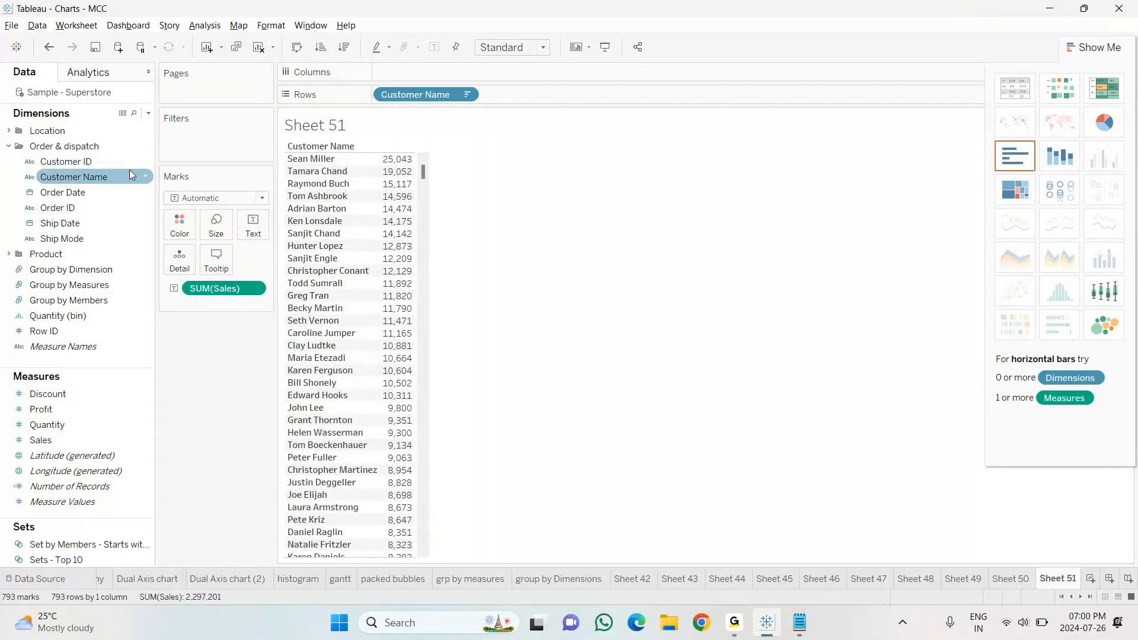
pyautogui.click(142, 177)
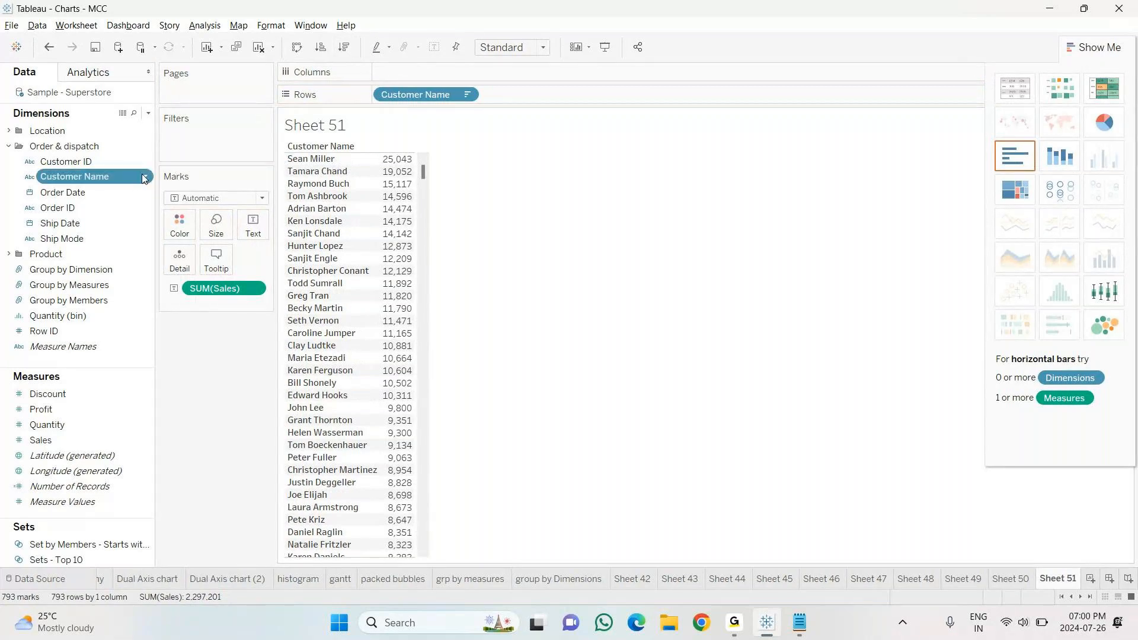
pyautogui.click(144, 178)
pyautogui.moveTo(204, 282)
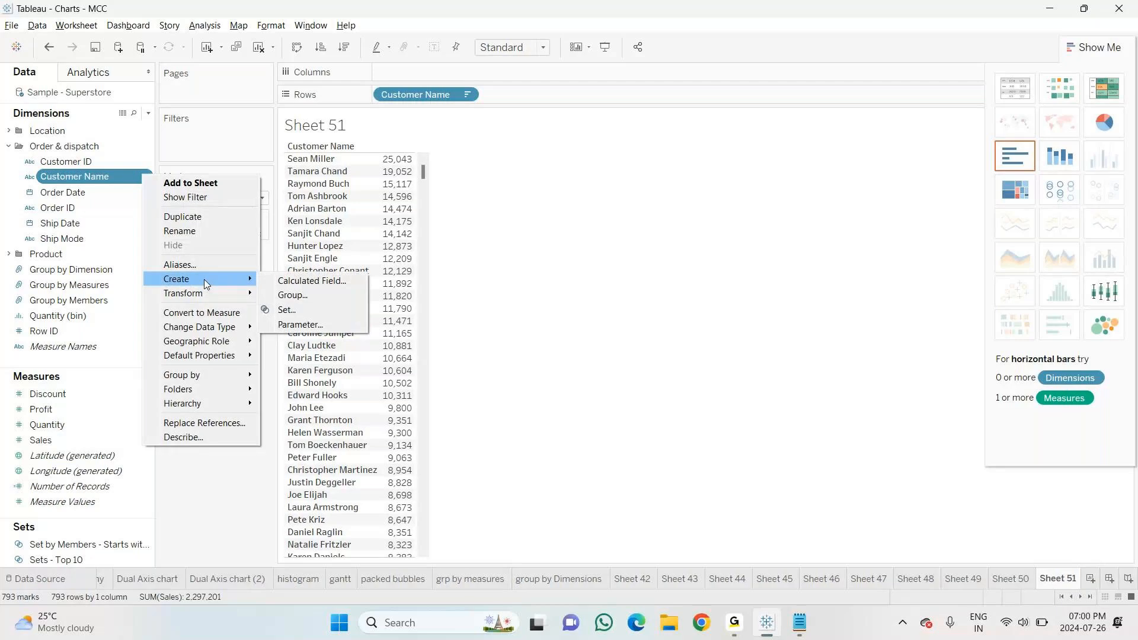
pyautogui.click(288, 309)
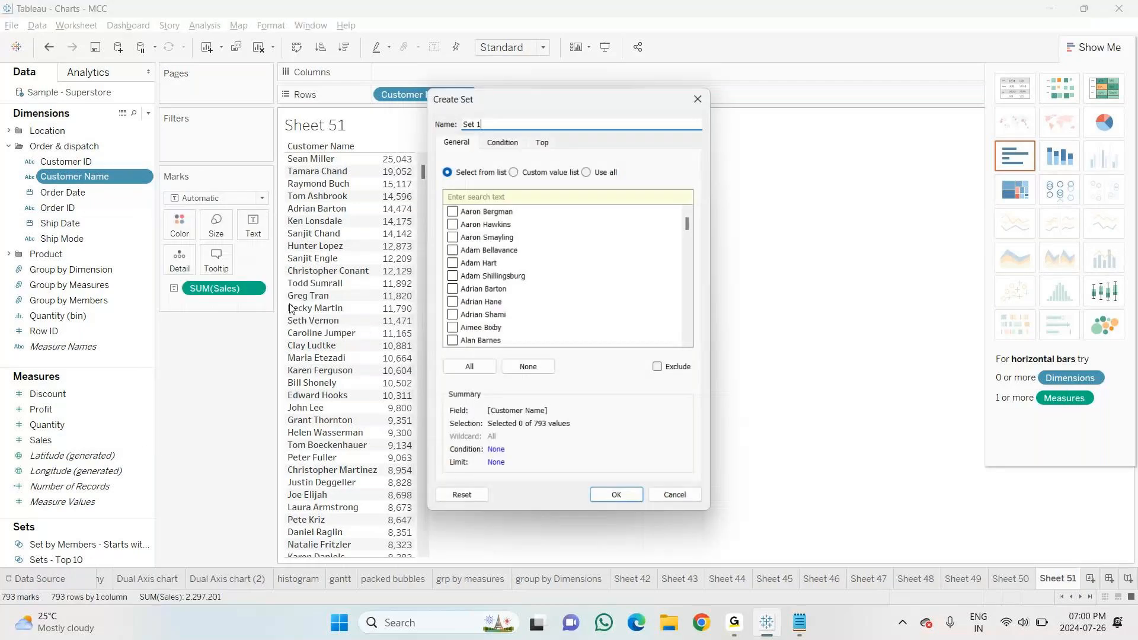
pyautogui.click(542, 142)
pyautogui.click(445, 176)
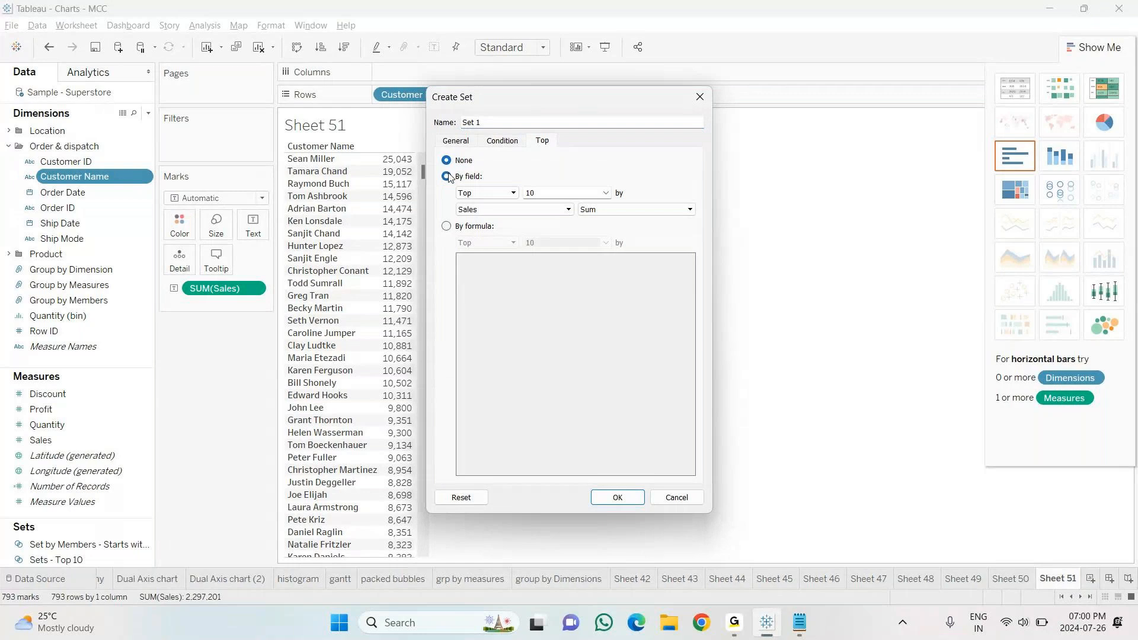
pyautogui.click(486, 192)
pyautogui.click(477, 217)
# Name the set "Set - Bottom 10", create it and filter the customer sales table by it
pyautogui.click(510, 123)
pyautogui.press('BackSpace')
pyautogui.write('- Bottom 10')
pyautogui.click(613, 498)
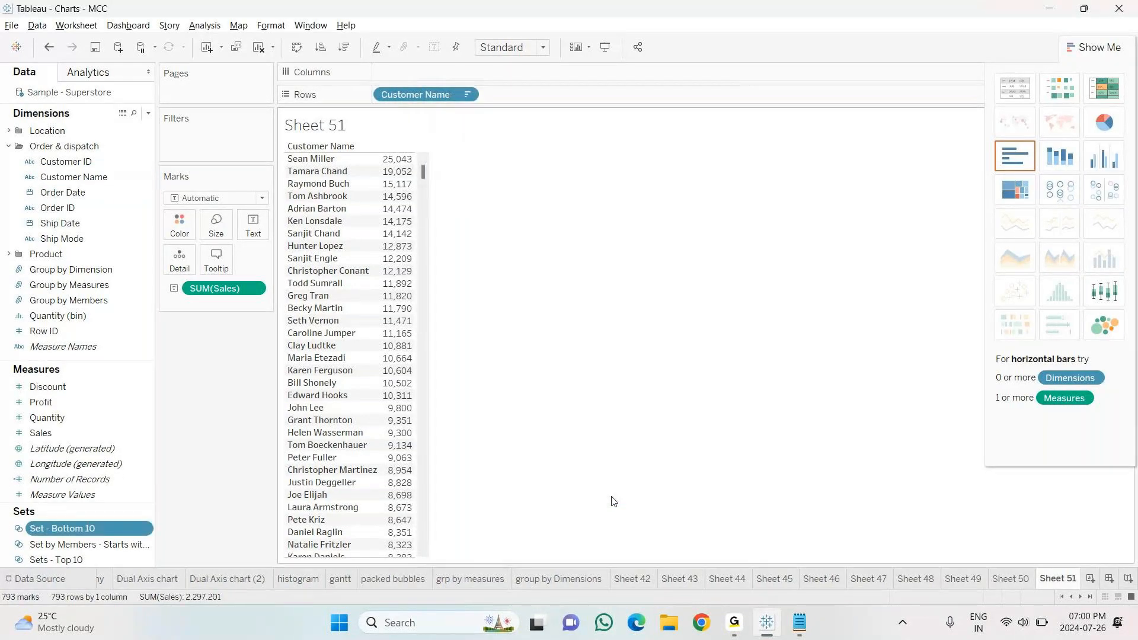
pyautogui.moveTo(61, 528); pyautogui.dragTo(187, 148)
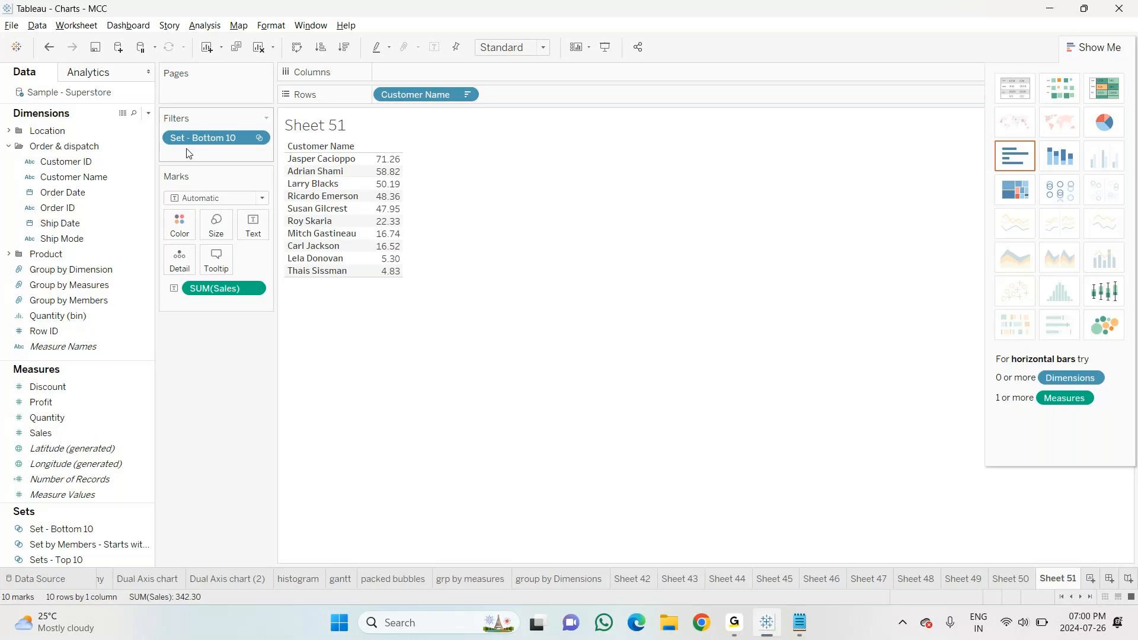
# Build a text table on a new worksheet with Product Name from the PDT hierarchy as rows and Sales as values
pyautogui.click(1091, 579)
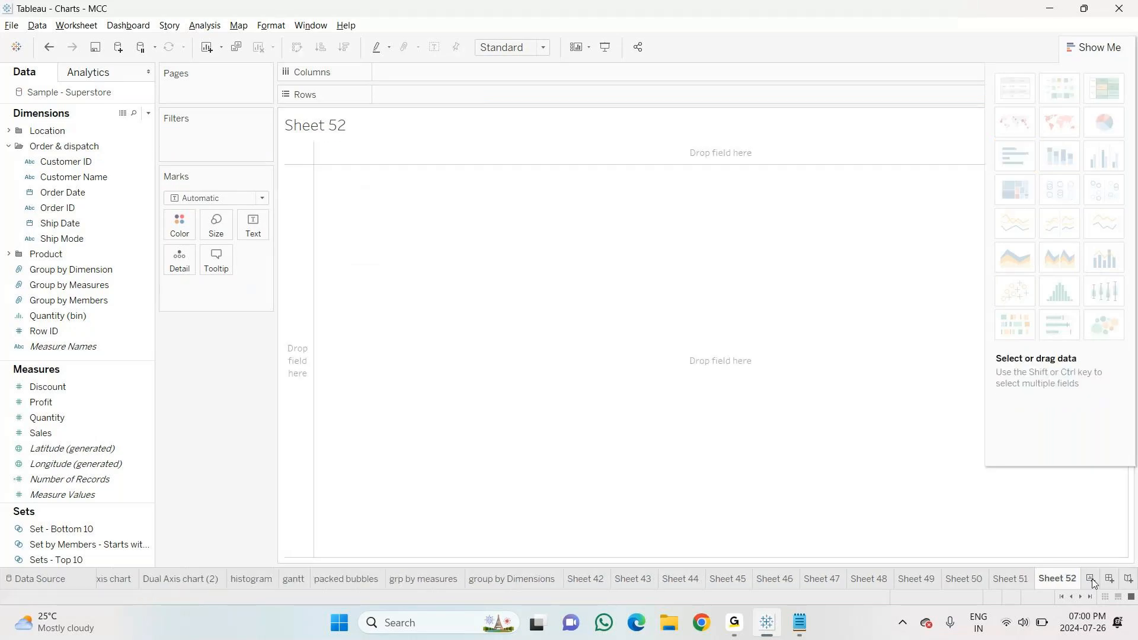
pyautogui.click(56, 274)
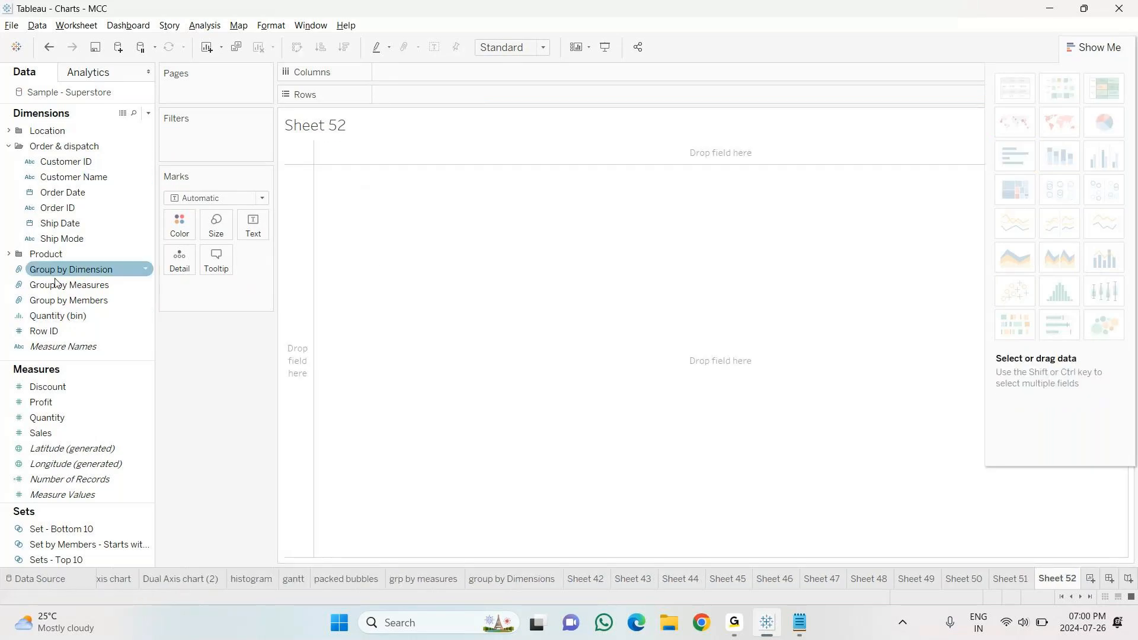
pyautogui.click(8, 146)
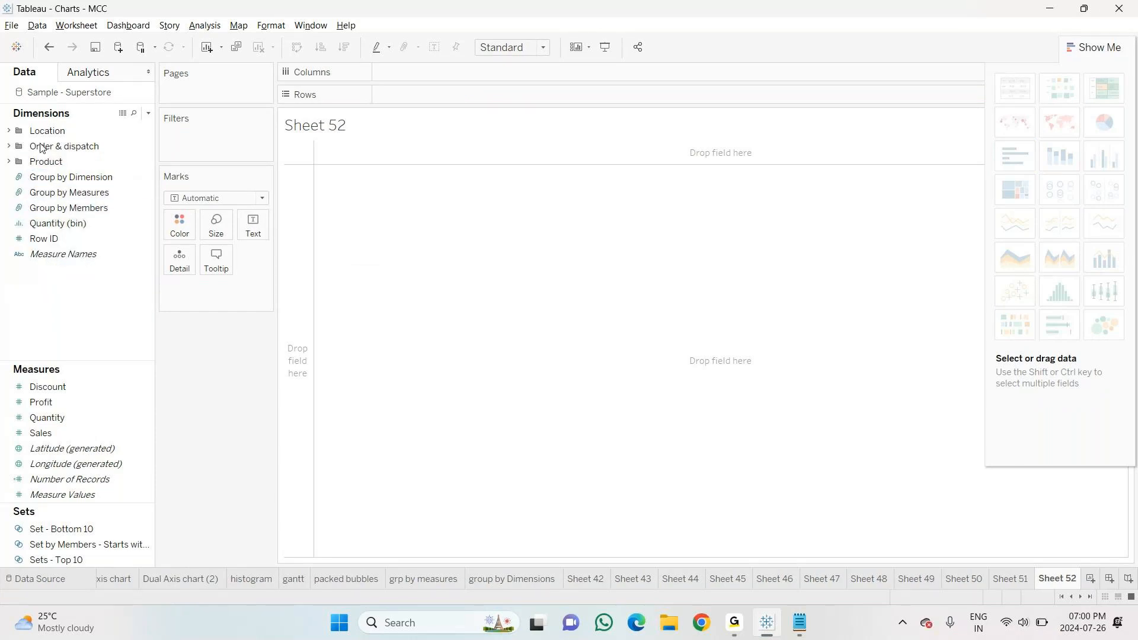
pyautogui.click(8, 162)
pyautogui.click(65, 224)
pyautogui.click(80, 236)
pyautogui.moveTo(90, 235); pyautogui.dragTo(407, 99)
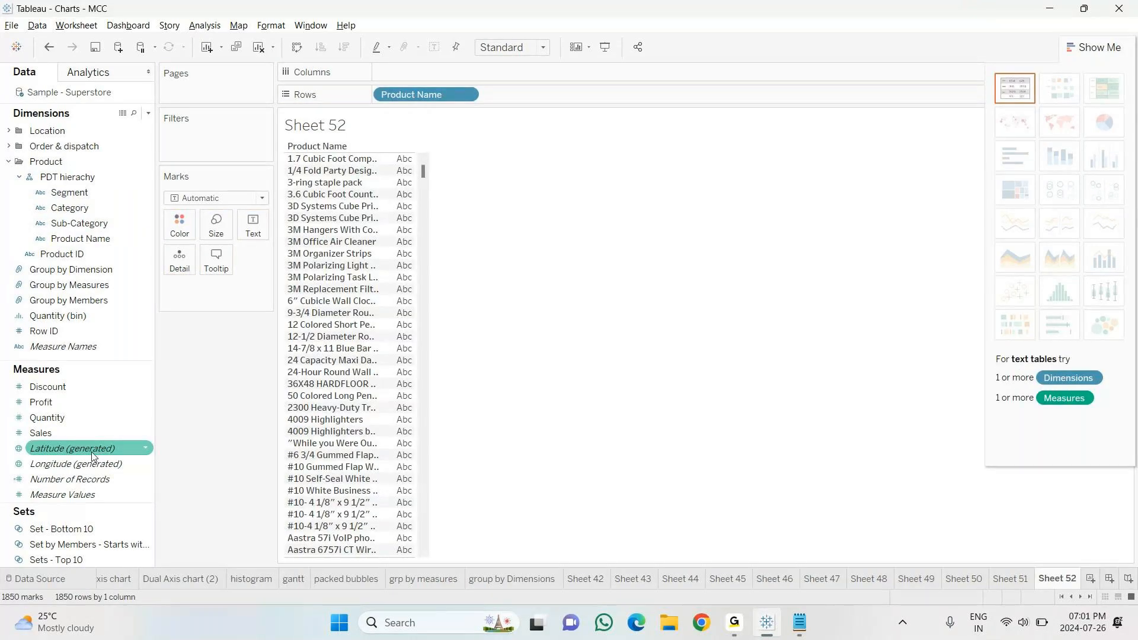
pyautogui.click(62, 419)
pyautogui.click(40, 433)
pyautogui.moveTo(40, 433); pyautogui.dragTo(394, 270)
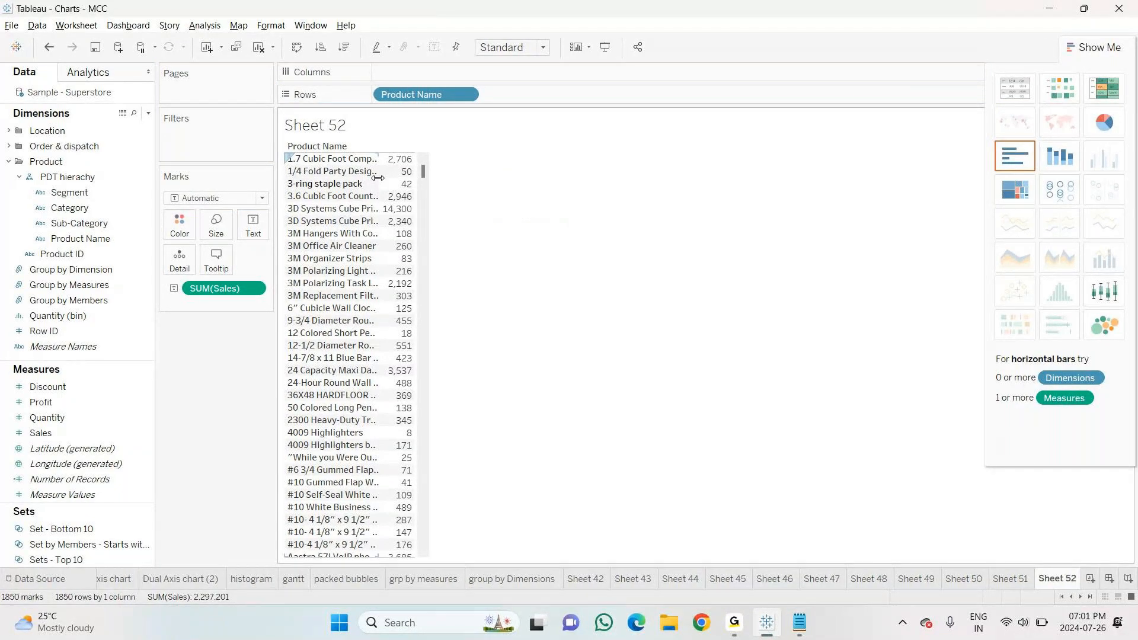
# Widen the Product Name column until the long names are readable and sort the products by sales in descending order
pyautogui.moveTo(378, 178); pyautogui.dragTo(441, 179)
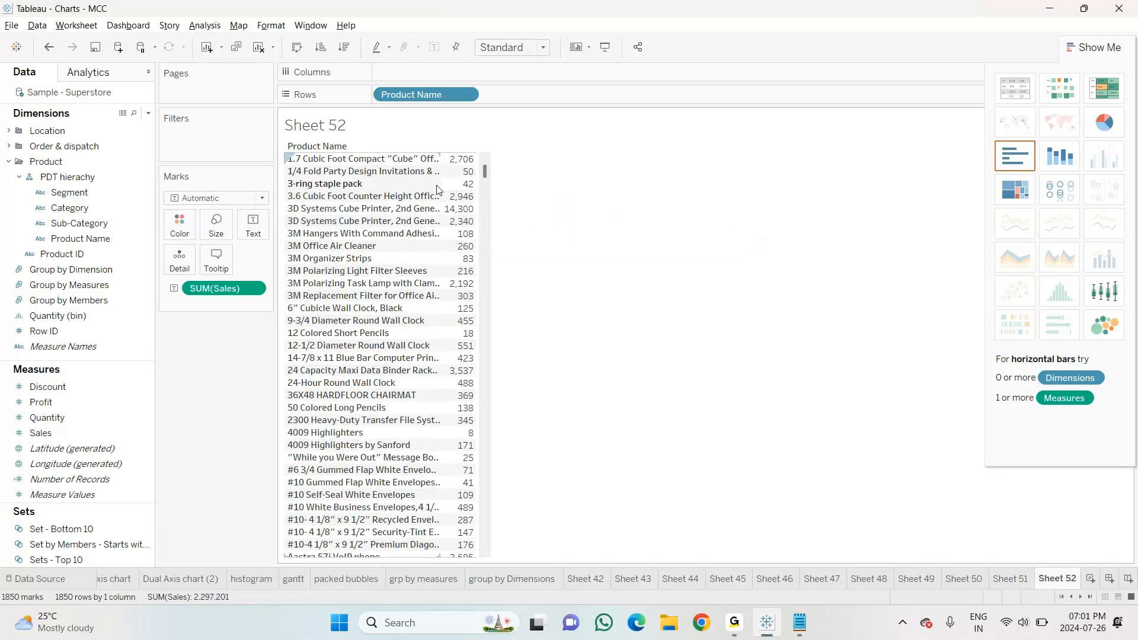
pyautogui.moveTo(440, 189); pyautogui.dragTo(525, 198)
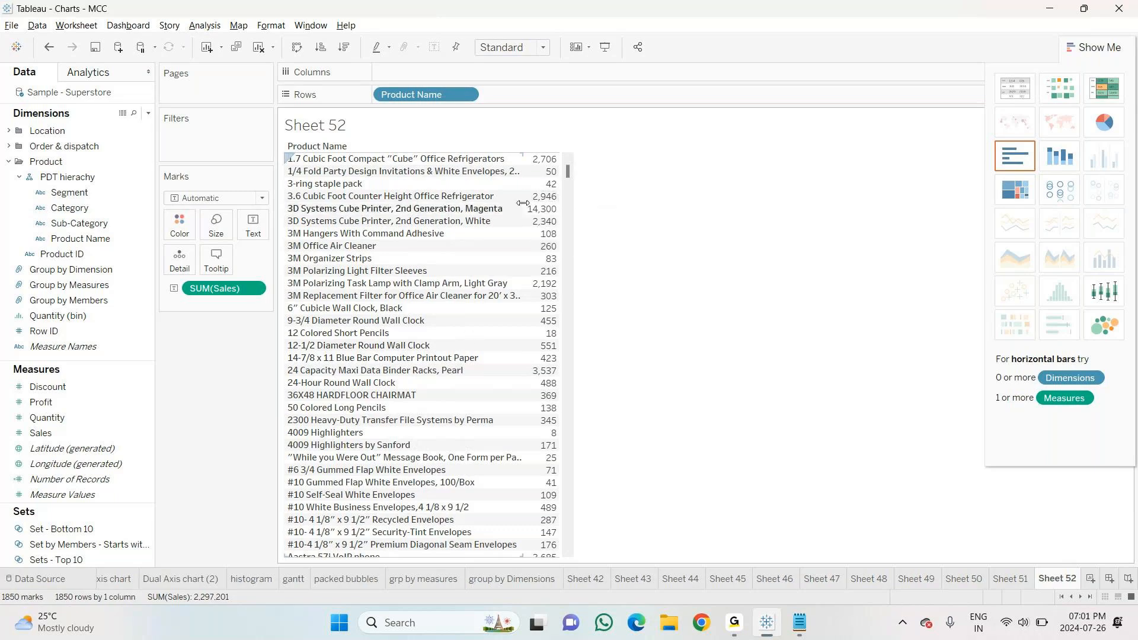
pyautogui.moveTo(524, 202); pyautogui.dragTo(627, 206)
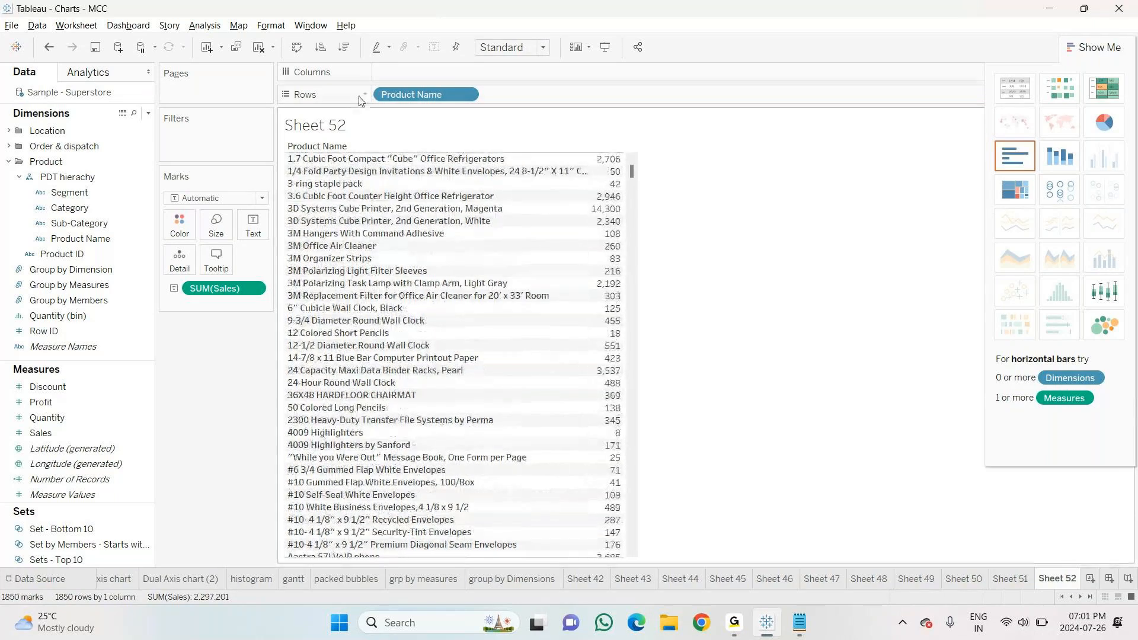
pyautogui.click(344, 47)
pyautogui.scroll(-5, 432, 266)
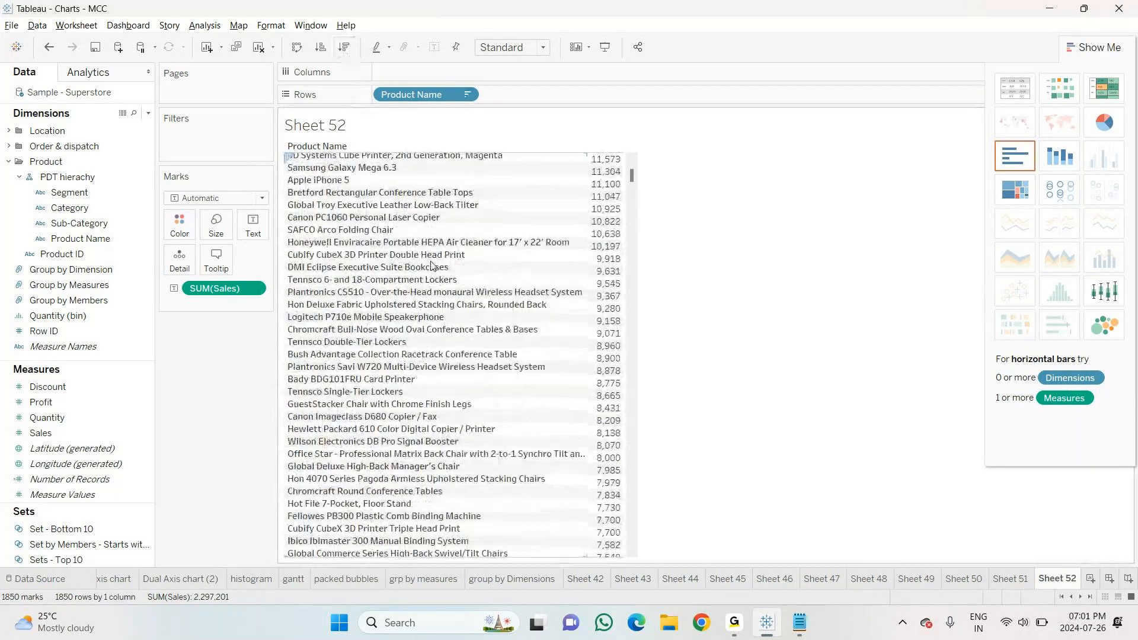
pyautogui.scroll(-5, 431, 266)
pyautogui.scroll(-3, 432, 266)
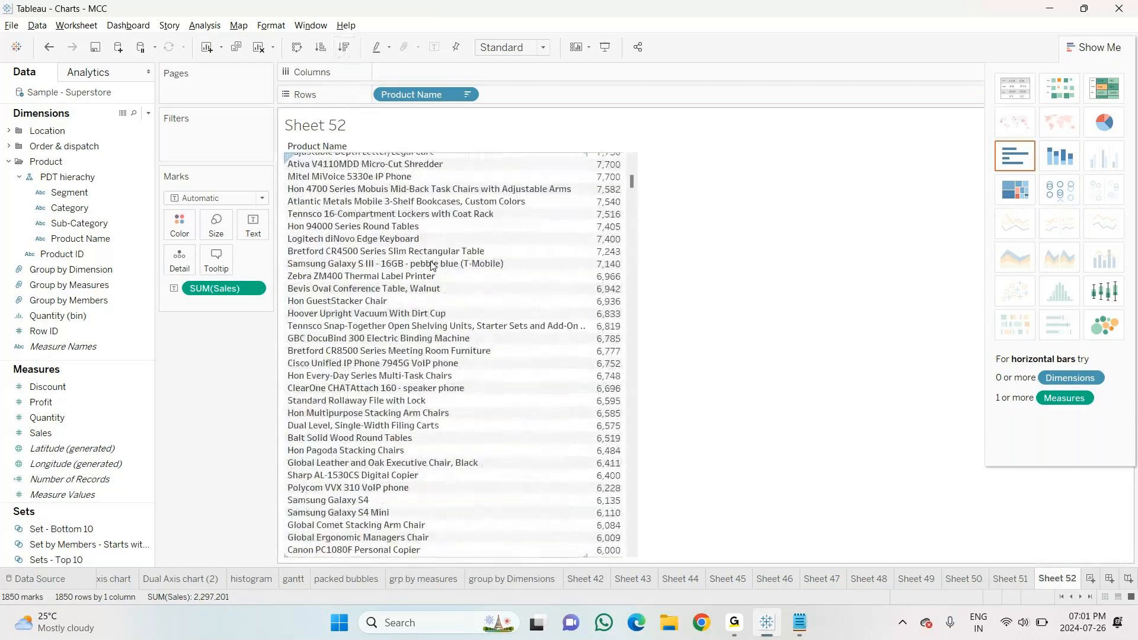
pyautogui.scroll(5, 431, 266)
# Start a set from Product Name, name it "Set top 15 products" and choose to limit it by field
pyautogui.click(19, 289)
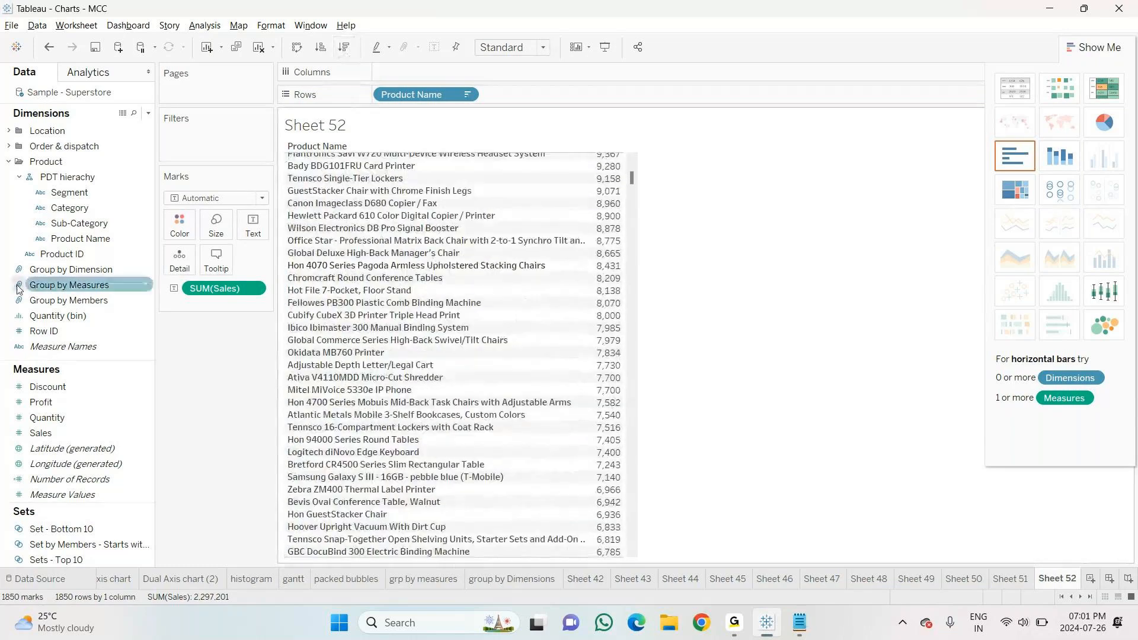
pyautogui.click(148, 239)
pyautogui.click(148, 240)
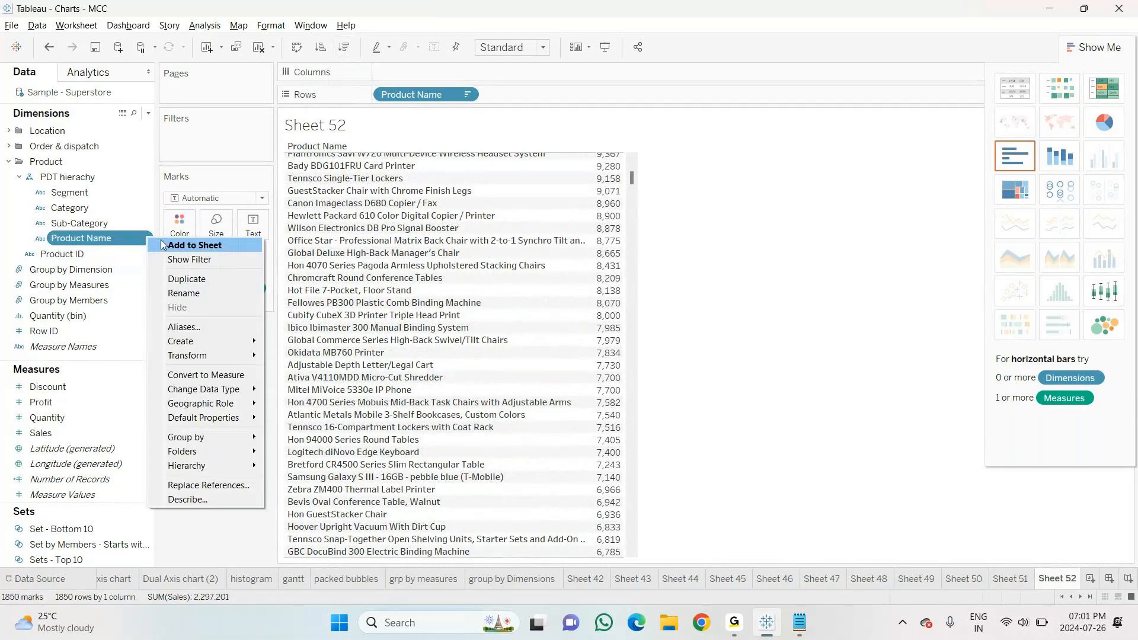
pyautogui.moveTo(195, 341)
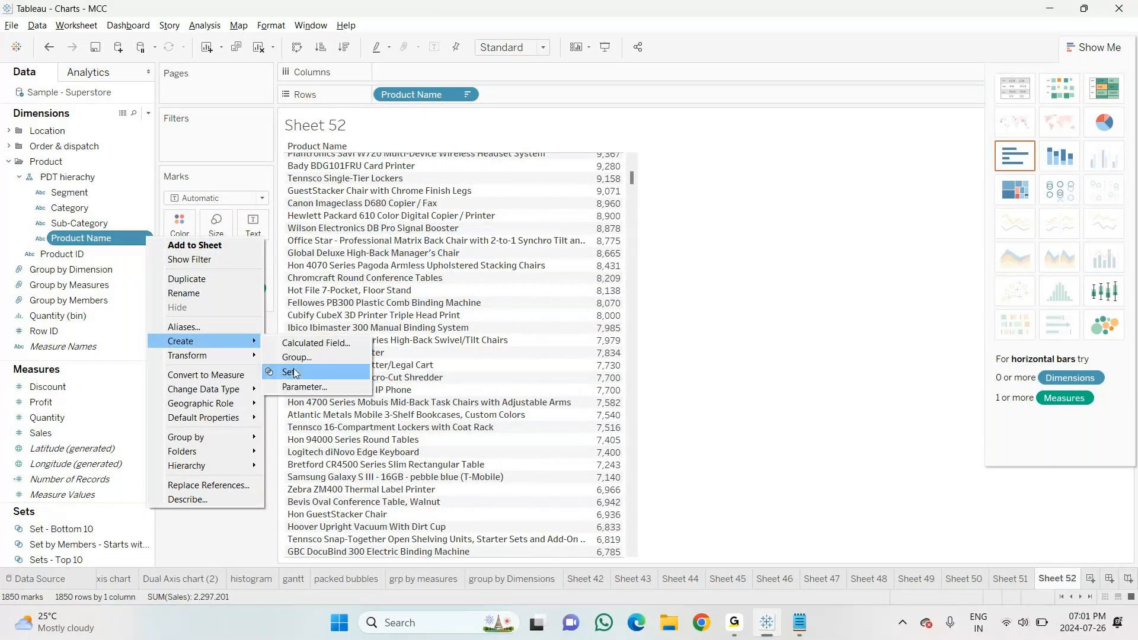
pyautogui.click(293, 372)
pyautogui.click(536, 140)
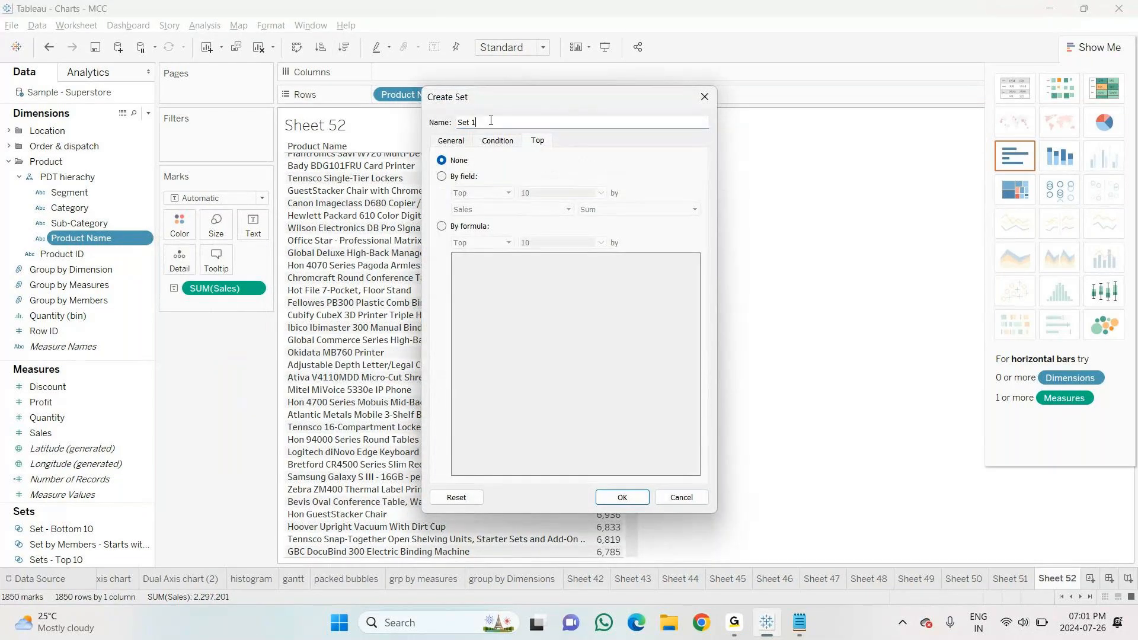
pyautogui.press('BackSpace')
pyautogui.write('top 10 products')
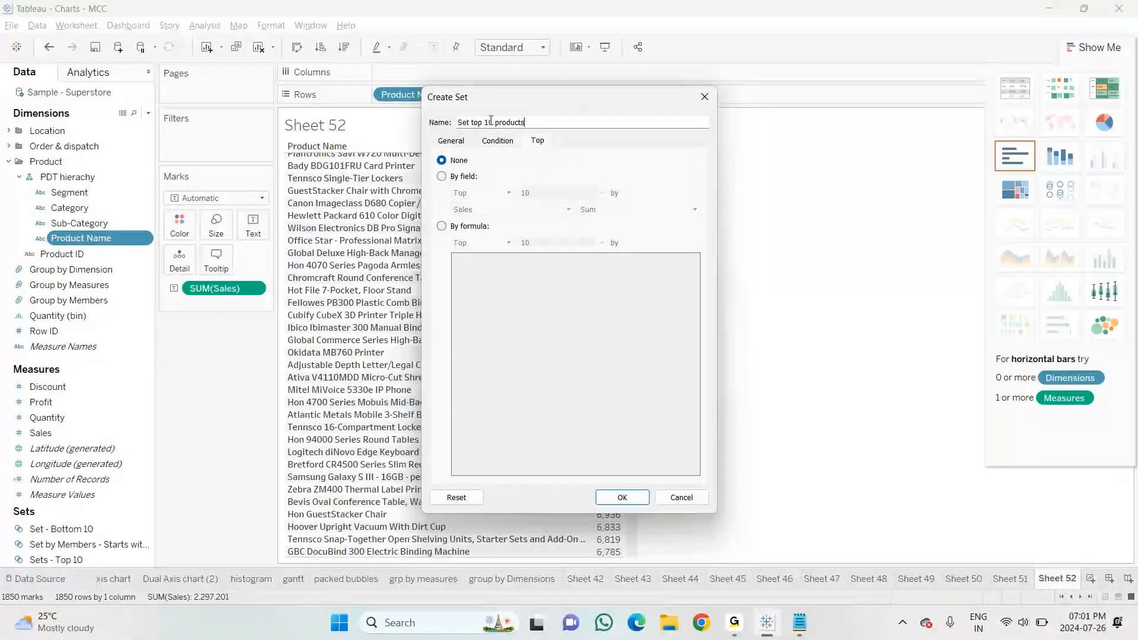
pyautogui.click(468, 176)
pyautogui.click(494, 122)
pyautogui.press('BackSpace')
pyautogui.write('5')
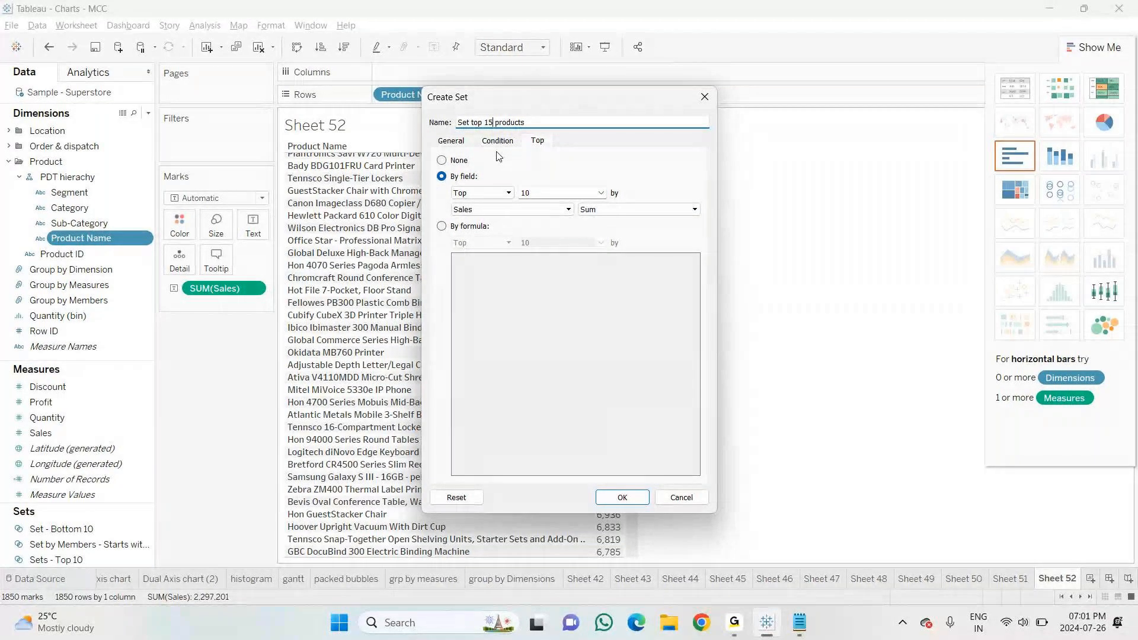
# Limit the set to the top 15 by Sum of Sales, create it and filter the product table by it
pyautogui.click(538, 194)
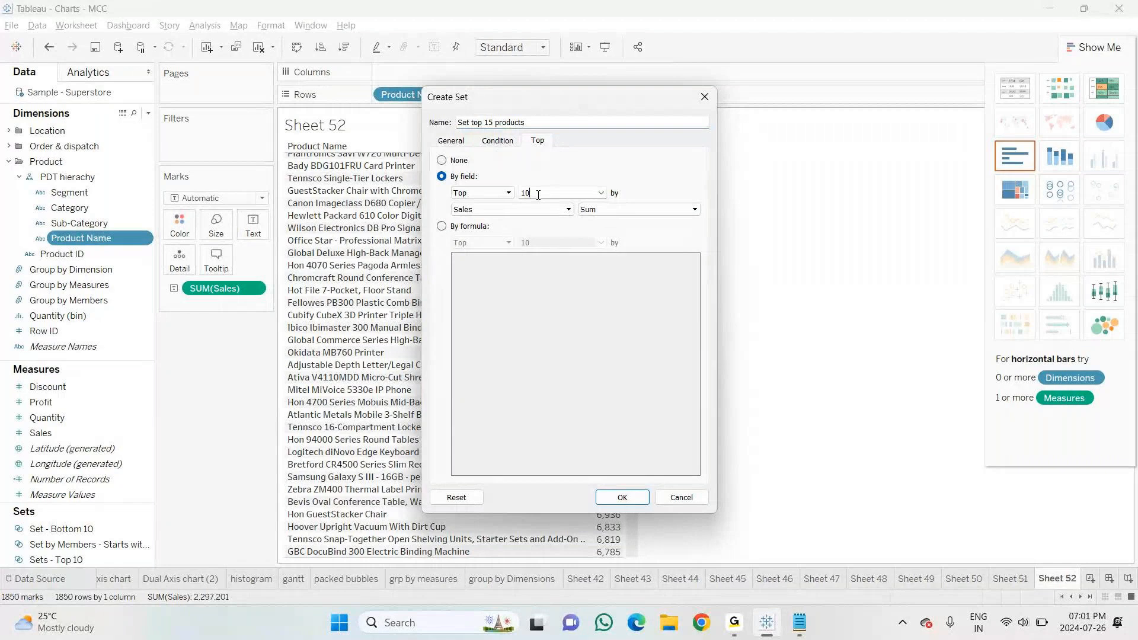
pyautogui.press('BackSpace')
pyautogui.write('5')
pyautogui.click(640, 495)
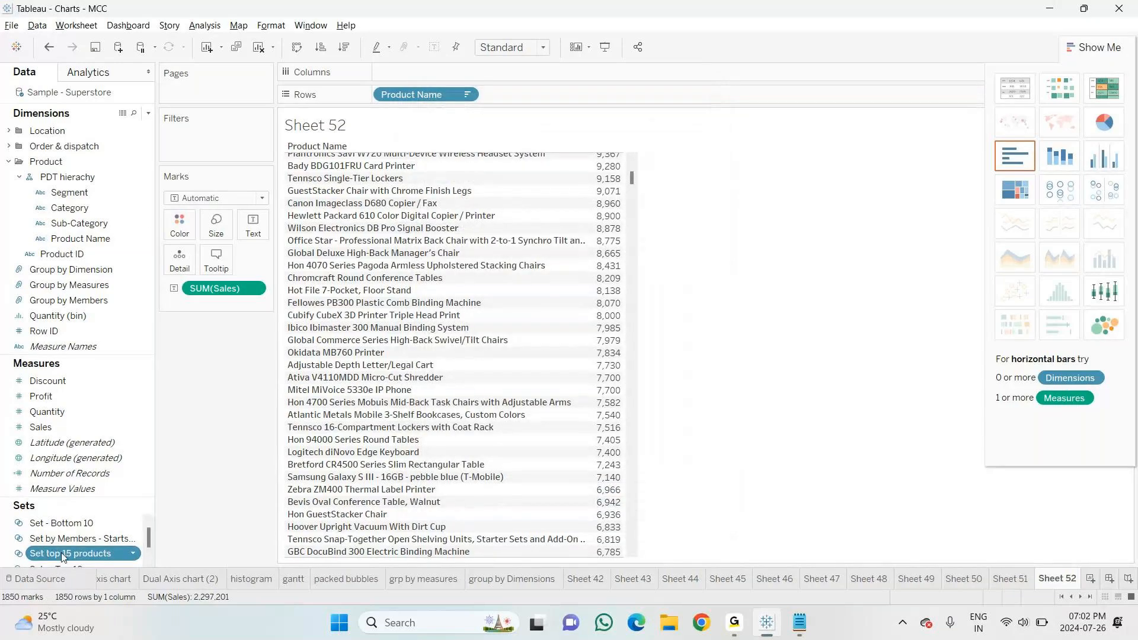
pyautogui.moveTo(64, 555); pyautogui.dragTo(215, 147)
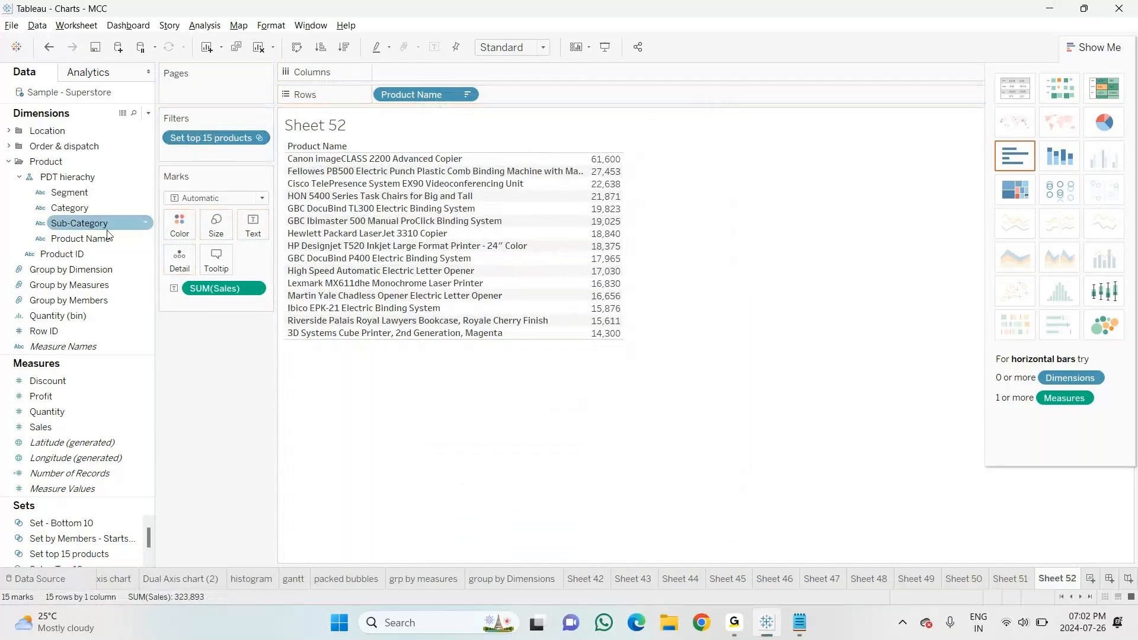
# Start another set from Product Name and show its settings for limiting the members by rank
pyautogui.click(87, 193)
pyautogui.click(106, 256)
pyautogui.click(133, 237)
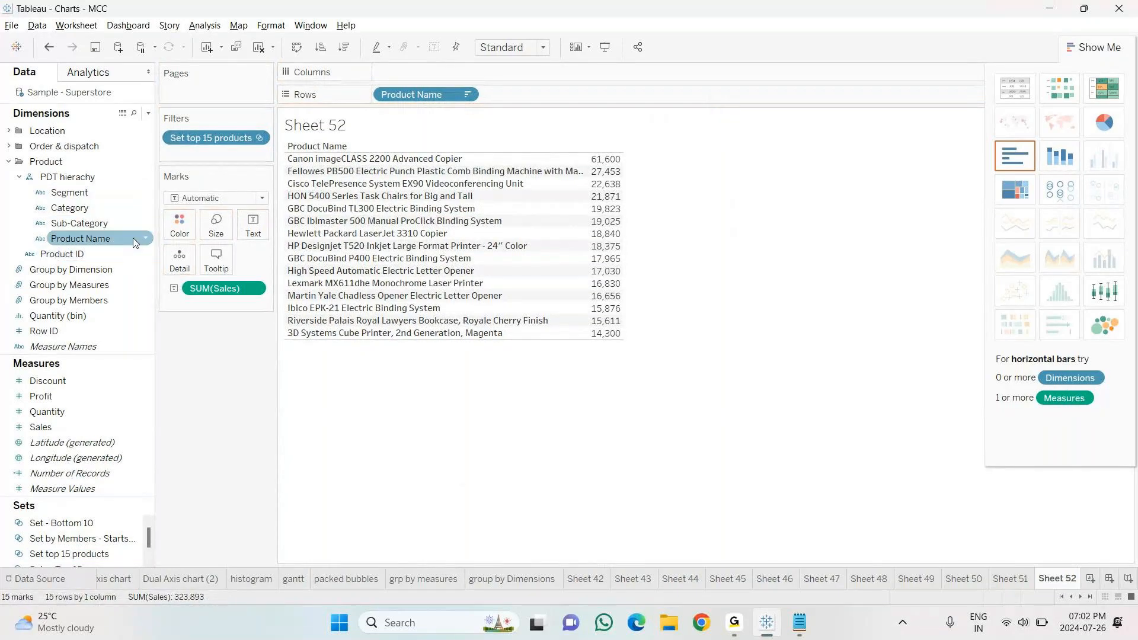
pyautogui.click(112, 236)
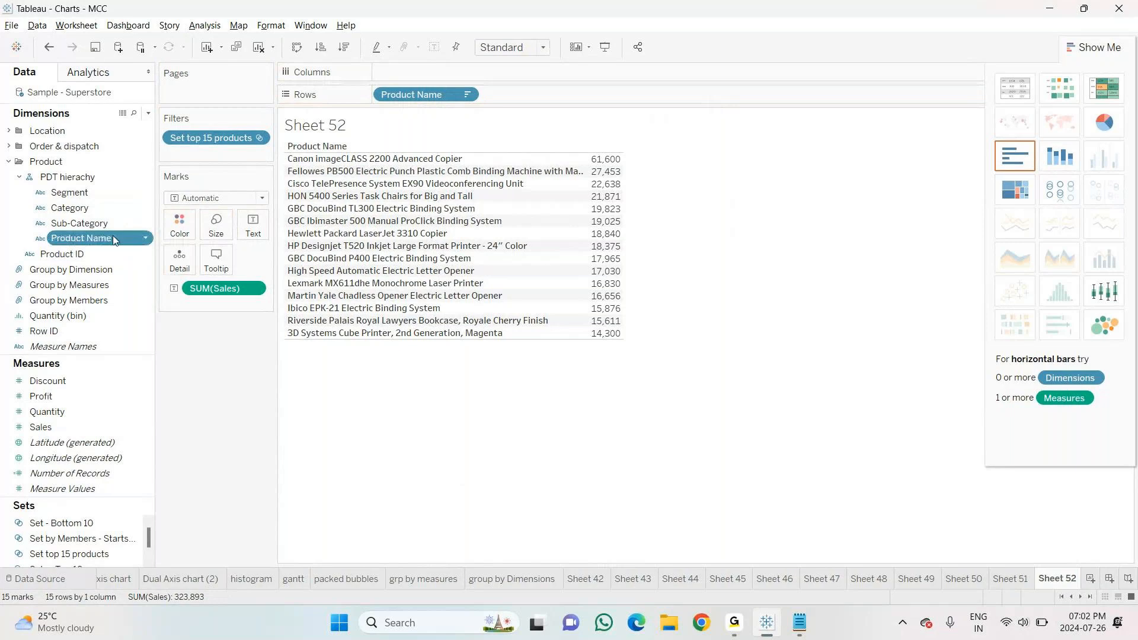
pyautogui.click(122, 263)
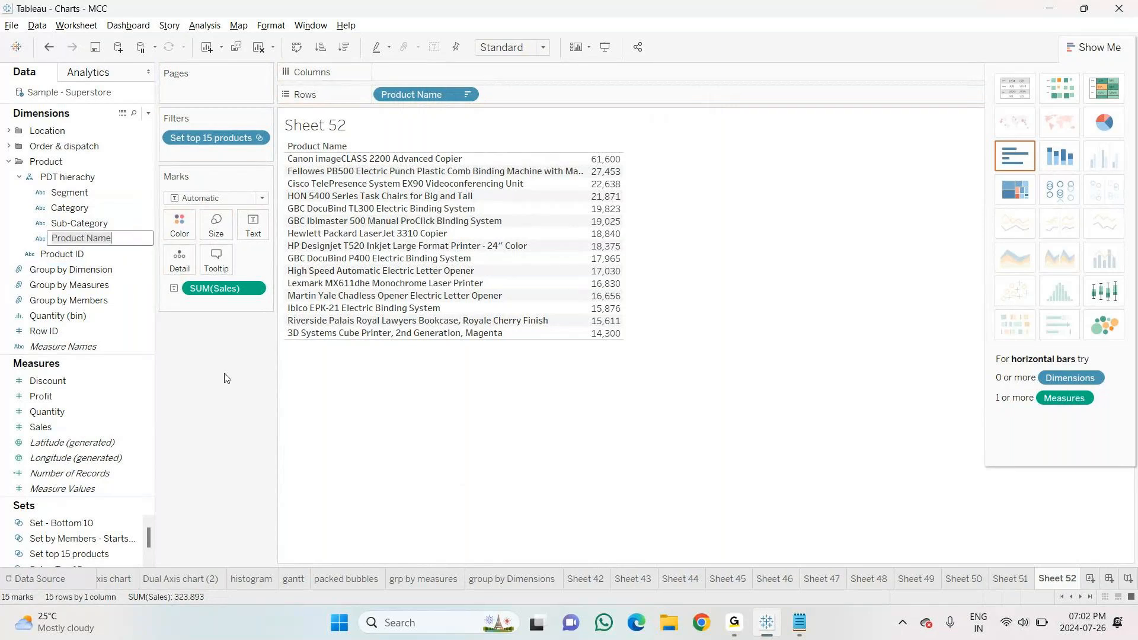
pyautogui.click(122, 239)
pyautogui.rightClick(125, 238)
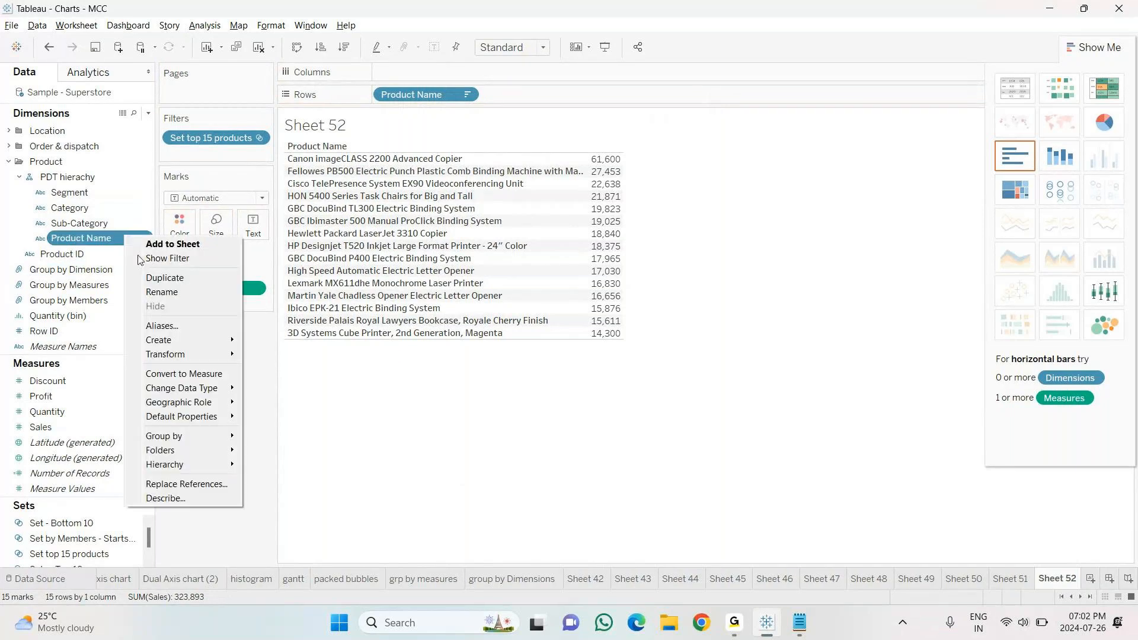
pyautogui.moveTo(195, 340)
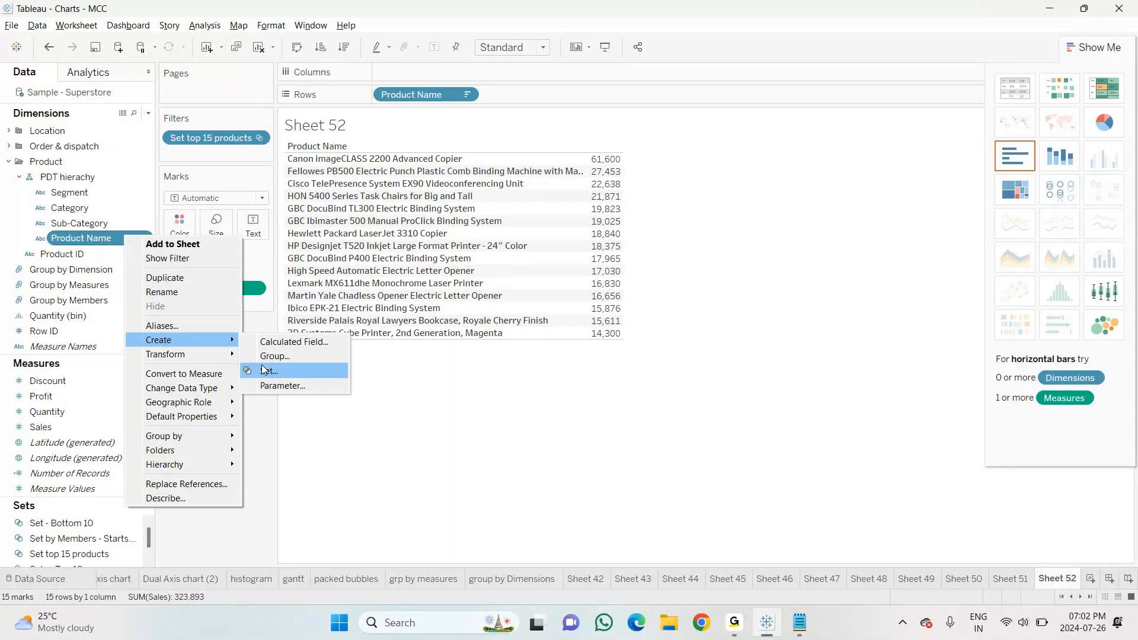
pyautogui.click(264, 369)
pyautogui.click(547, 143)
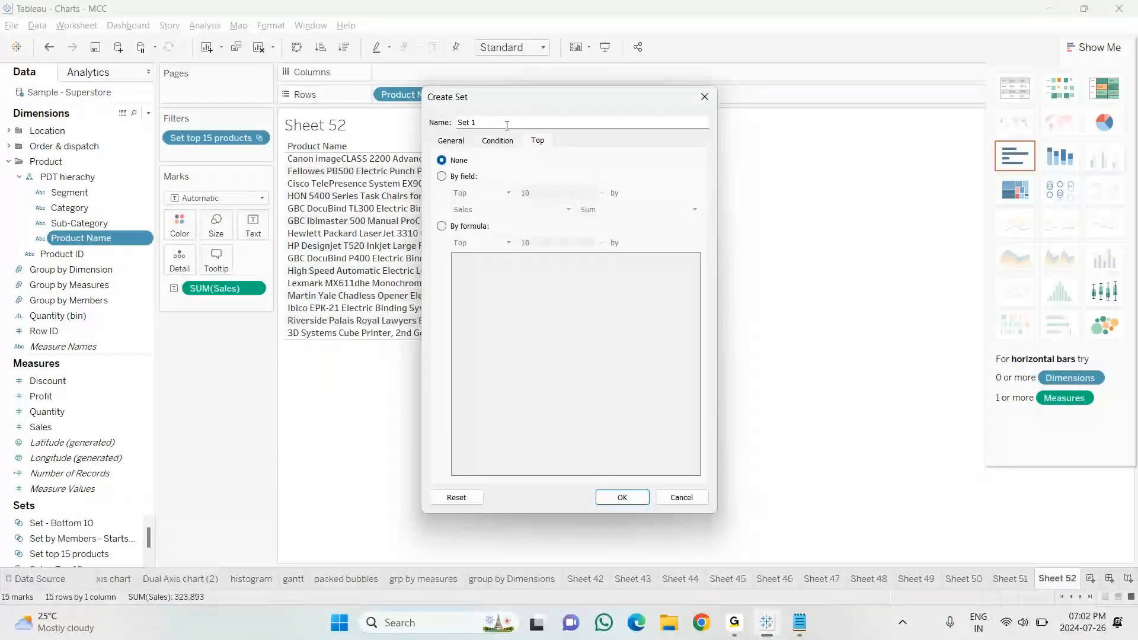
# Name the new product set "Set - bottom 15 Products"
pyautogui.click(506, 125)
pyautogui.press('BackSpace')
pyautogui.write('- bottoom')
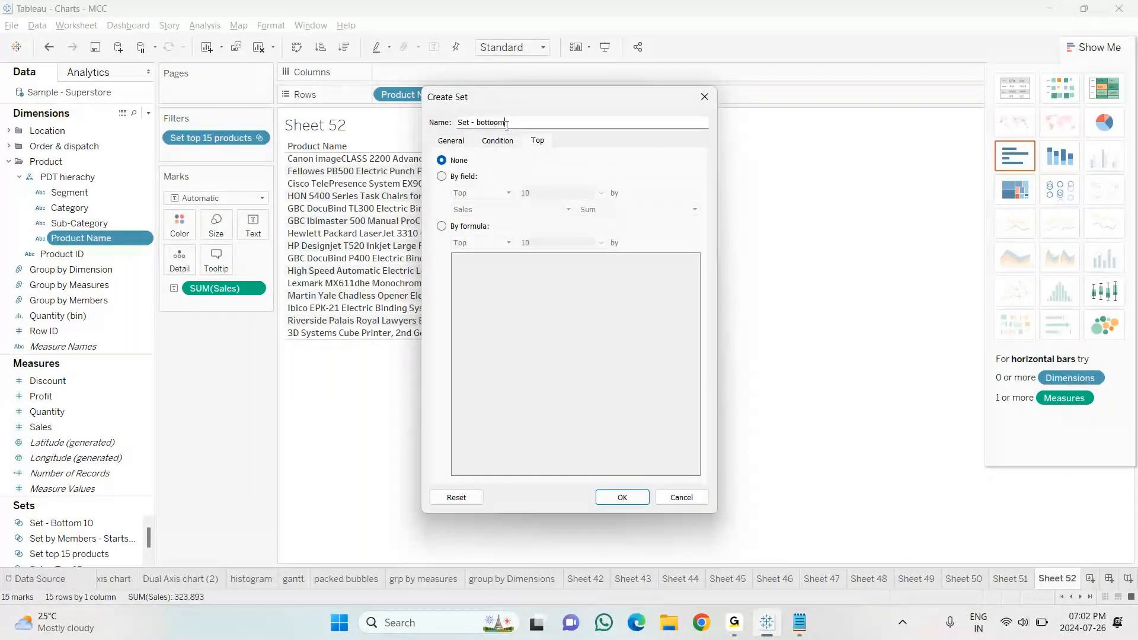
pyautogui.press('BackSpace')
pyautogui.press('BackSpace')
pyautogui.write('m 10')
pyautogui.write(' Produ')
pyautogui.write('cts')
# Limit the set by field to the bottom 15 by Sum of Sales and create it
pyautogui.click(441, 176)
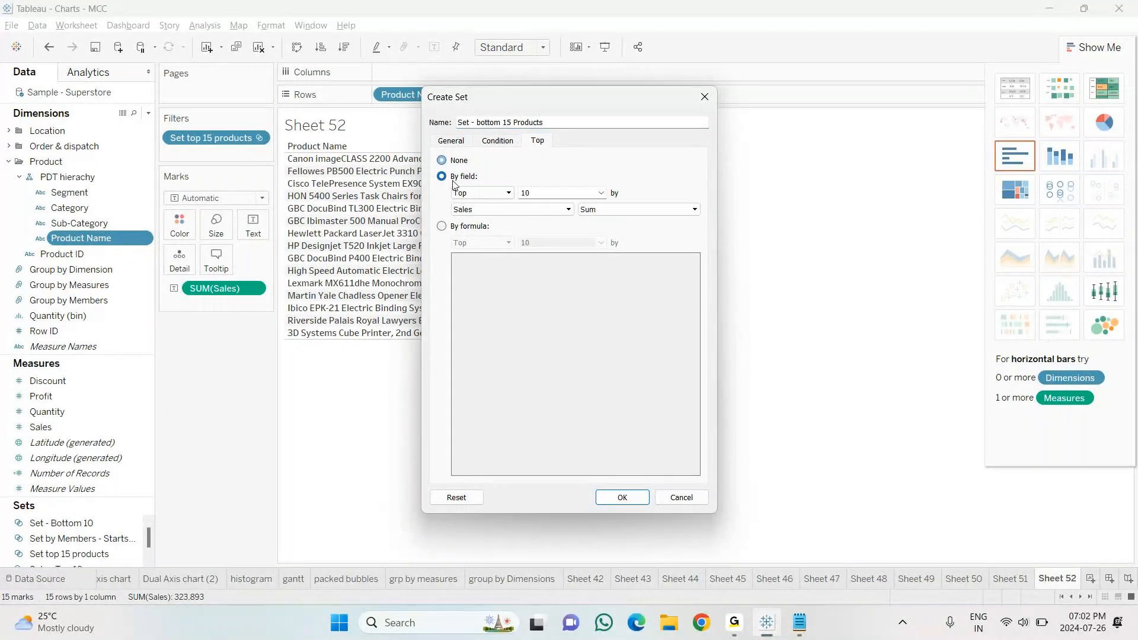
pyautogui.scroll(-1, 463, 188)
pyautogui.click(547, 193)
pyautogui.write('15')
pyautogui.click(622, 497)
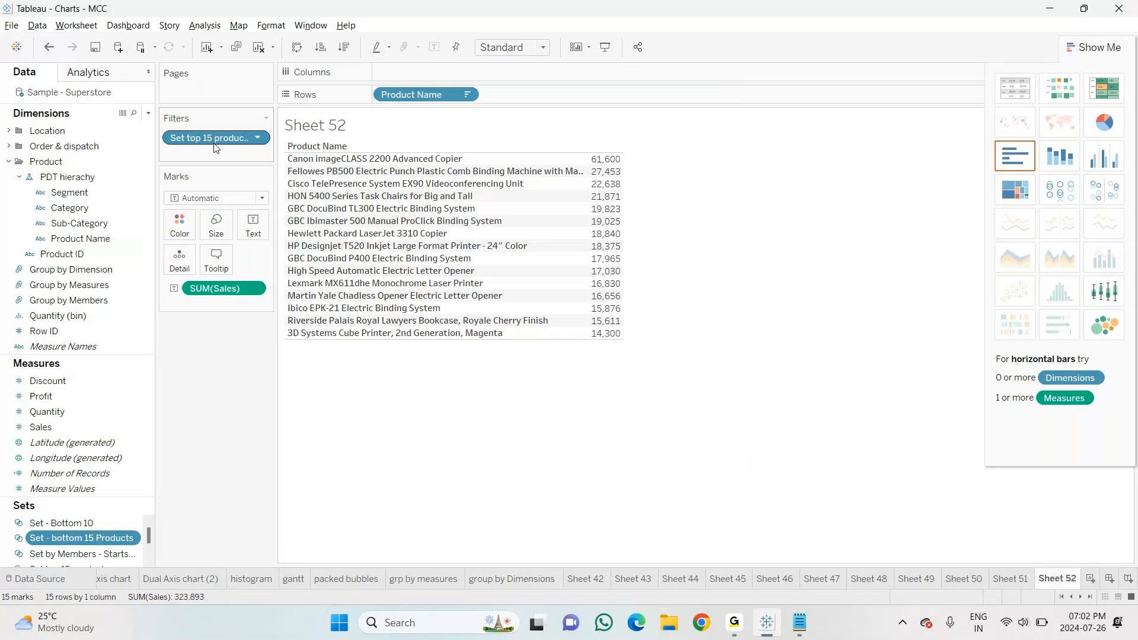
# Replace the top 15 products filter on the product sales table with the "Set - bottom 15 Products" set
pyautogui.moveTo(213, 140); pyautogui.dragTo(227, 377)
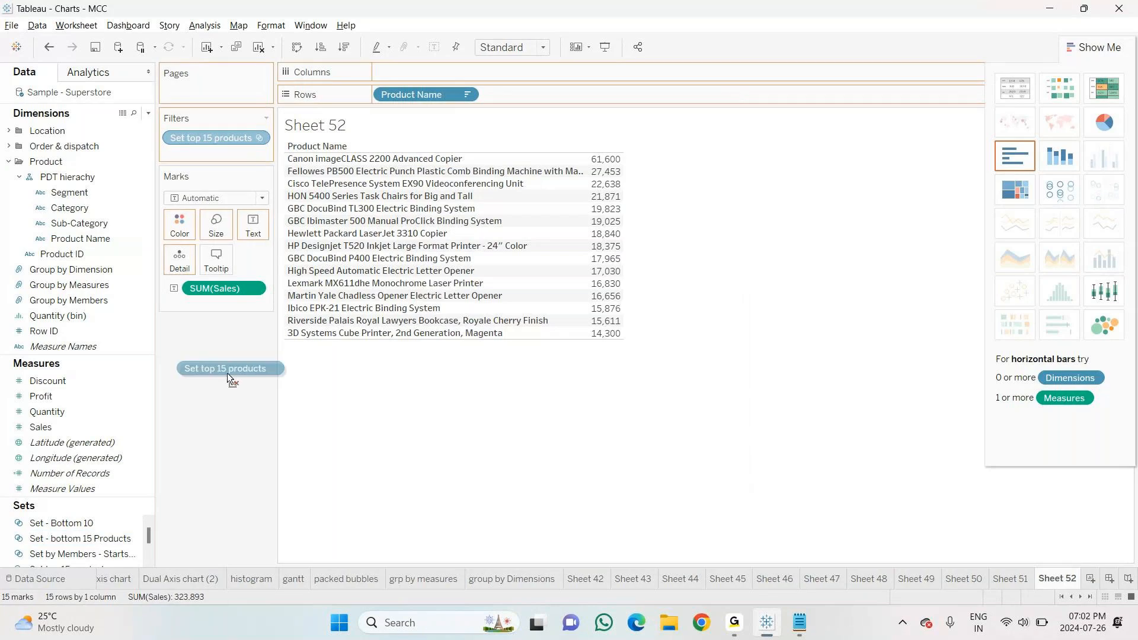
pyautogui.moveTo(227, 375); pyautogui.dragTo(227, 379)
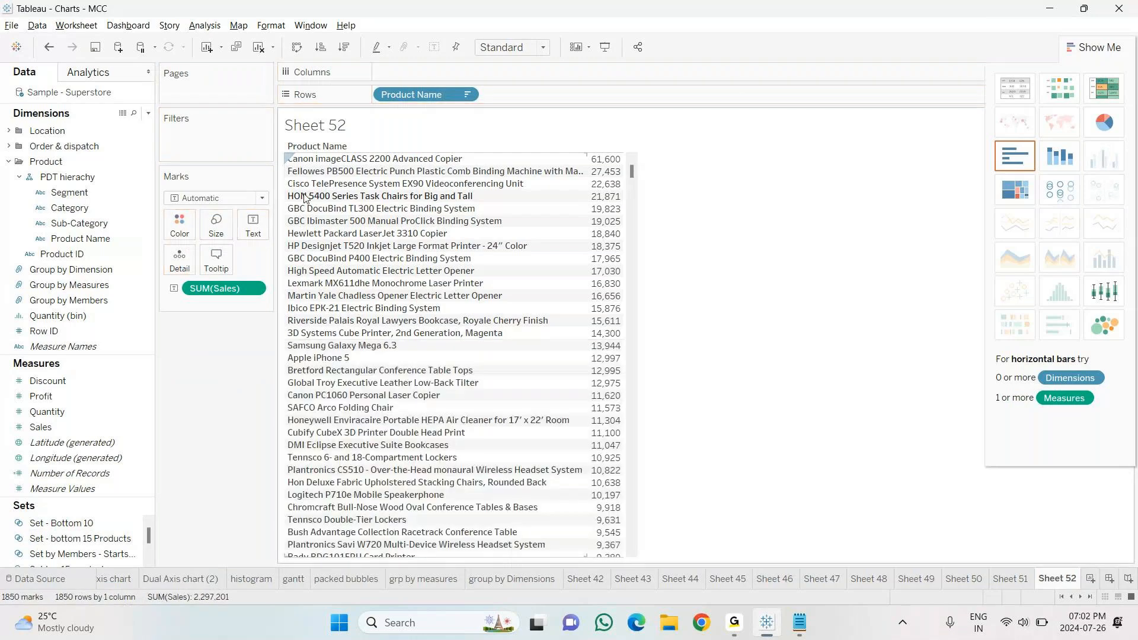
pyautogui.moveTo(80, 538); pyautogui.dragTo(211, 141)
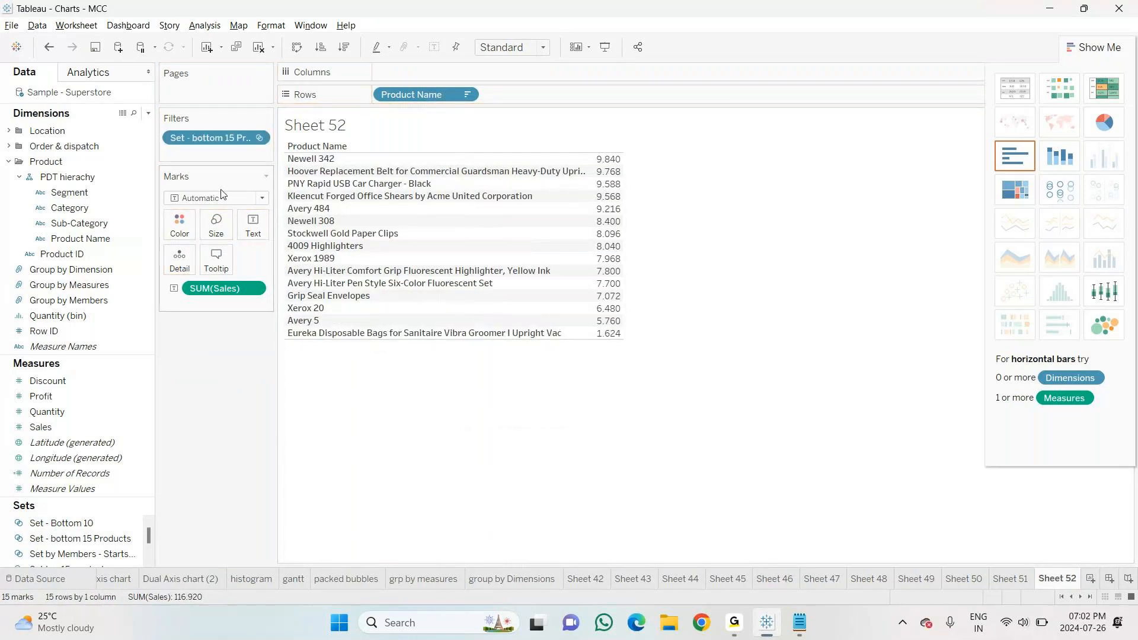
# Look through the list of sets, comparing the top 15 and bottom 15 product sets
pyautogui.scroll(-1, 83, 537)
pyautogui.click(83, 537)
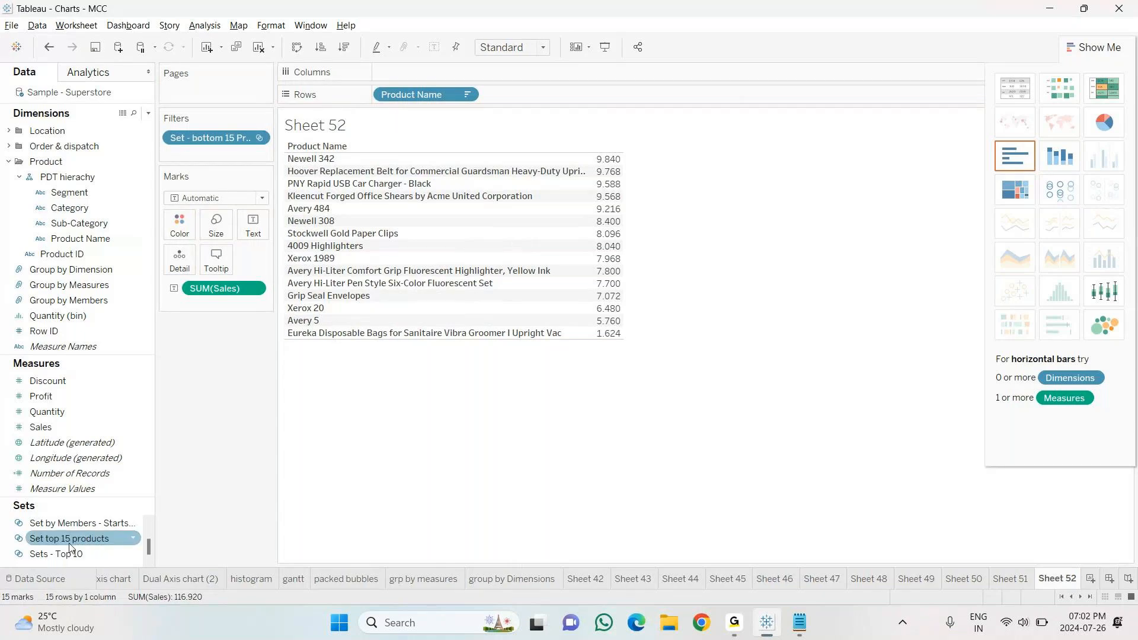
pyautogui.scroll(1, 80, 539)
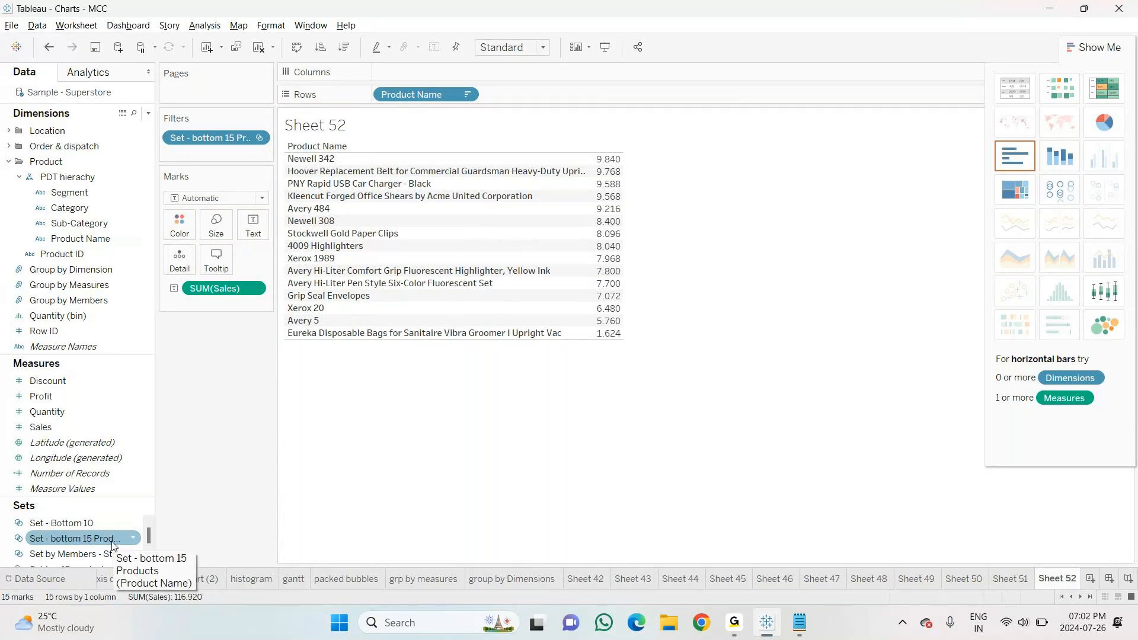
pyautogui.scroll(-1, 75, 540)
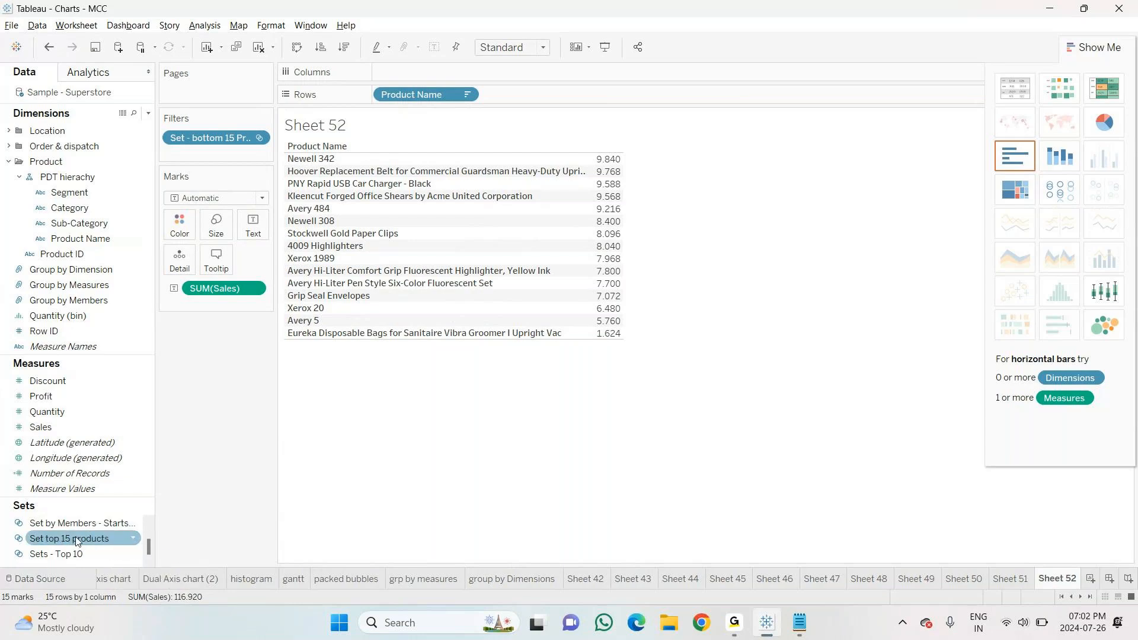
pyautogui.scroll(1, 76, 522)
pyautogui.scroll(-1, 77, 522)
pyautogui.scroll(1, 92, 543)
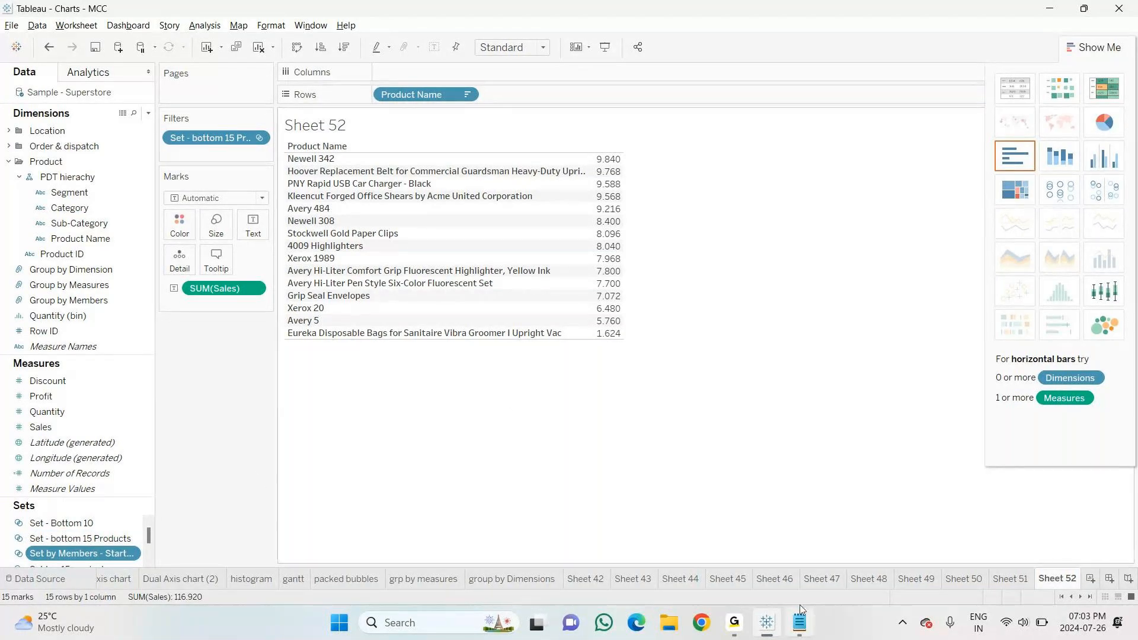
pyautogui.click(745, 625)
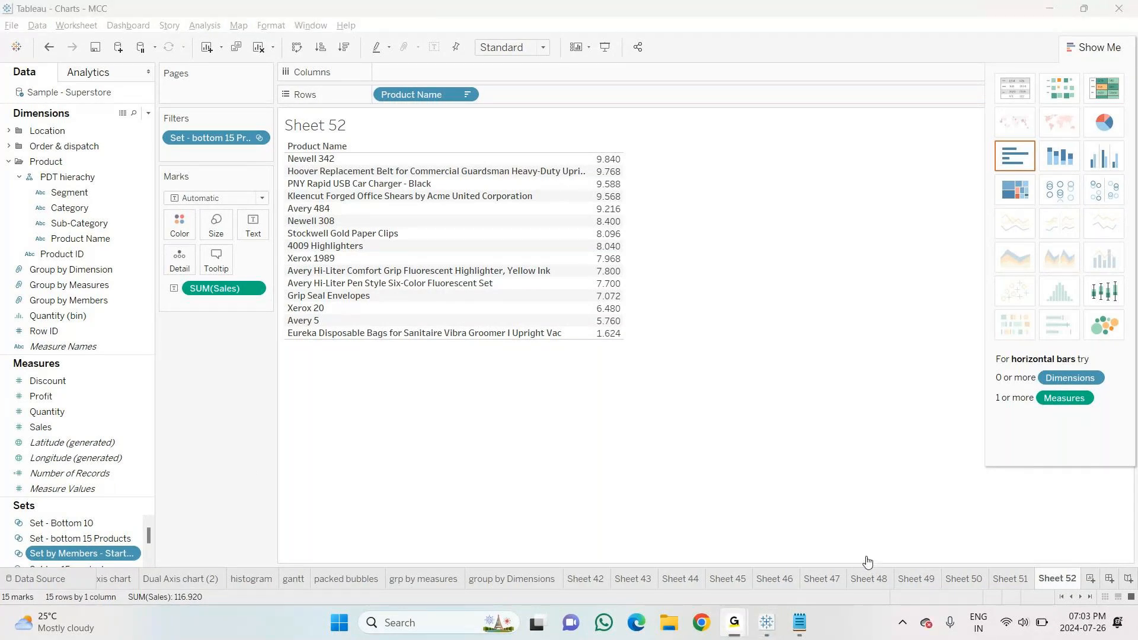
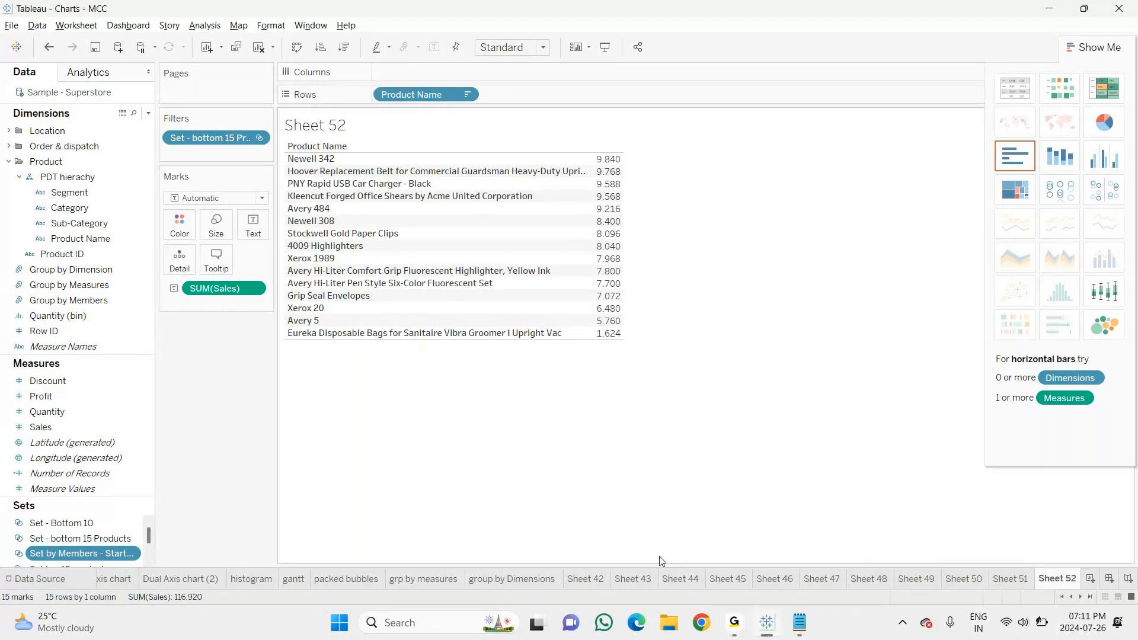
# Build a horizontal bar chart of Sales by Sub-Category on a new worksheet, sorted by sales in descending order
pyautogui.click(1092, 579)
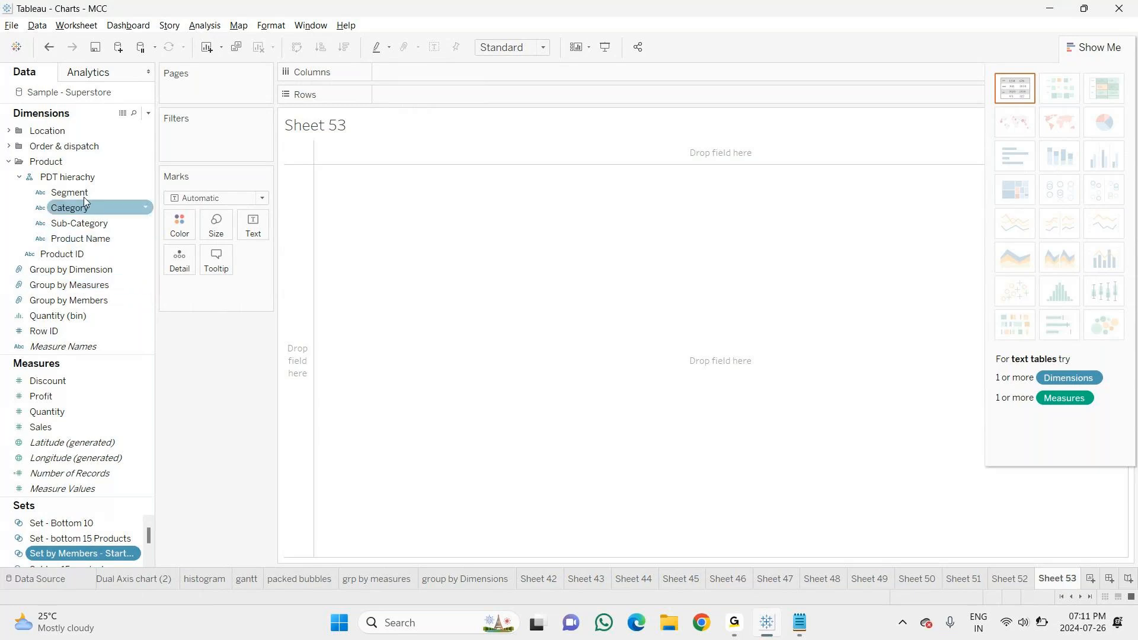
pyautogui.moveTo(43, 223); pyautogui.dragTo(417, 98)
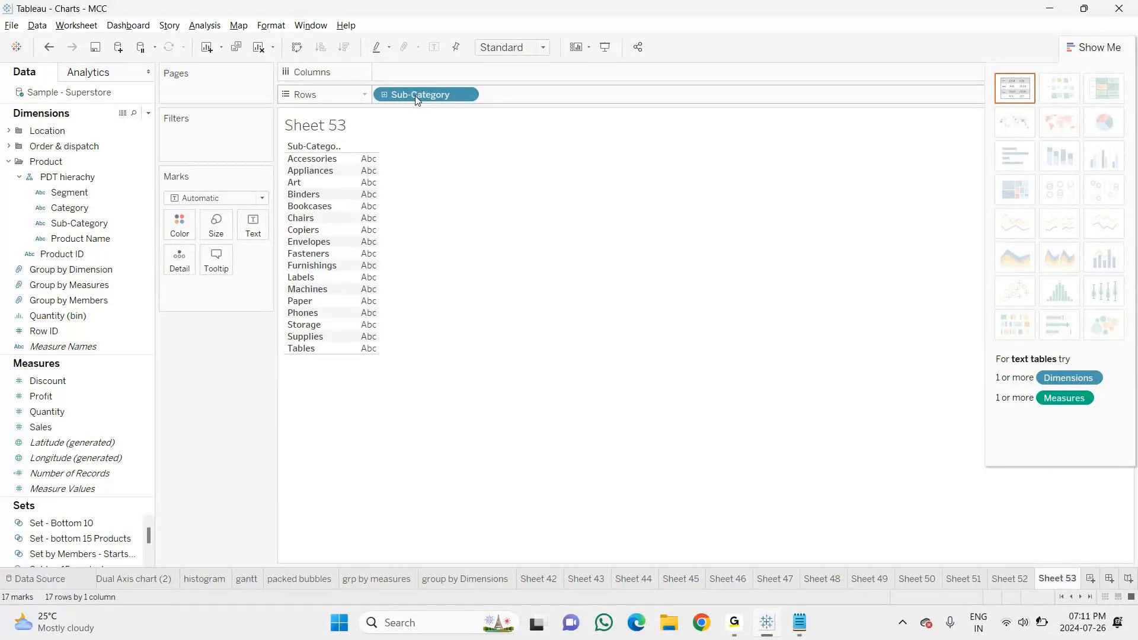
pyautogui.click(71, 457)
pyautogui.click(69, 432)
pyautogui.moveTo(68, 439)
pyautogui.mouseDown()
pyautogui.moveTo(225, 237)
pyautogui.moveTo(411, 77)
pyautogui.mouseUp()
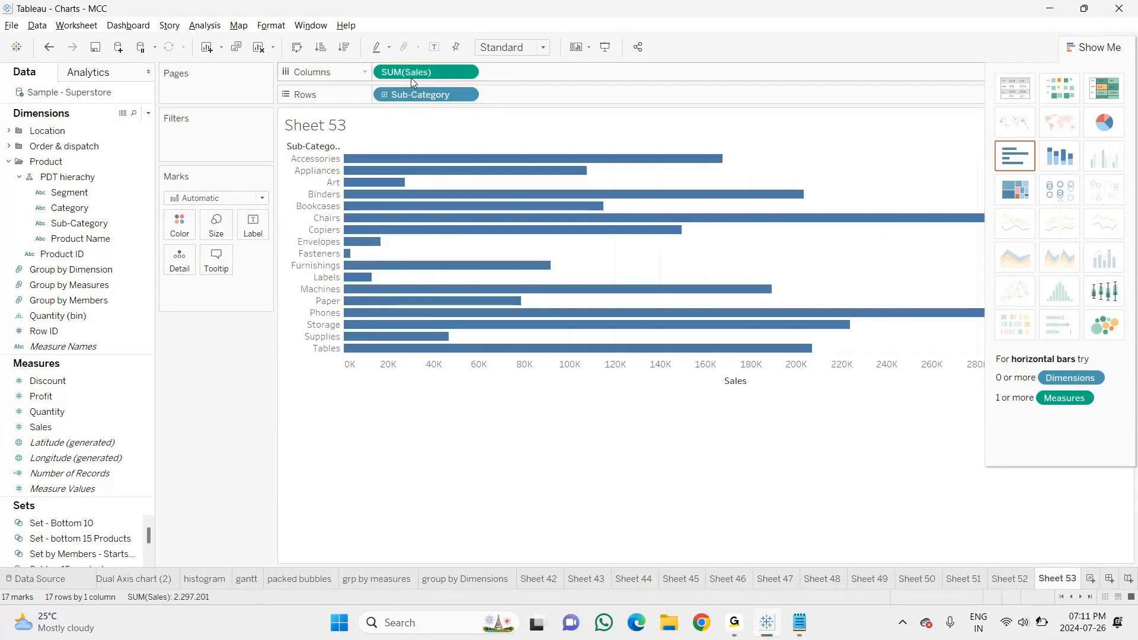
pyautogui.click(316, 53)
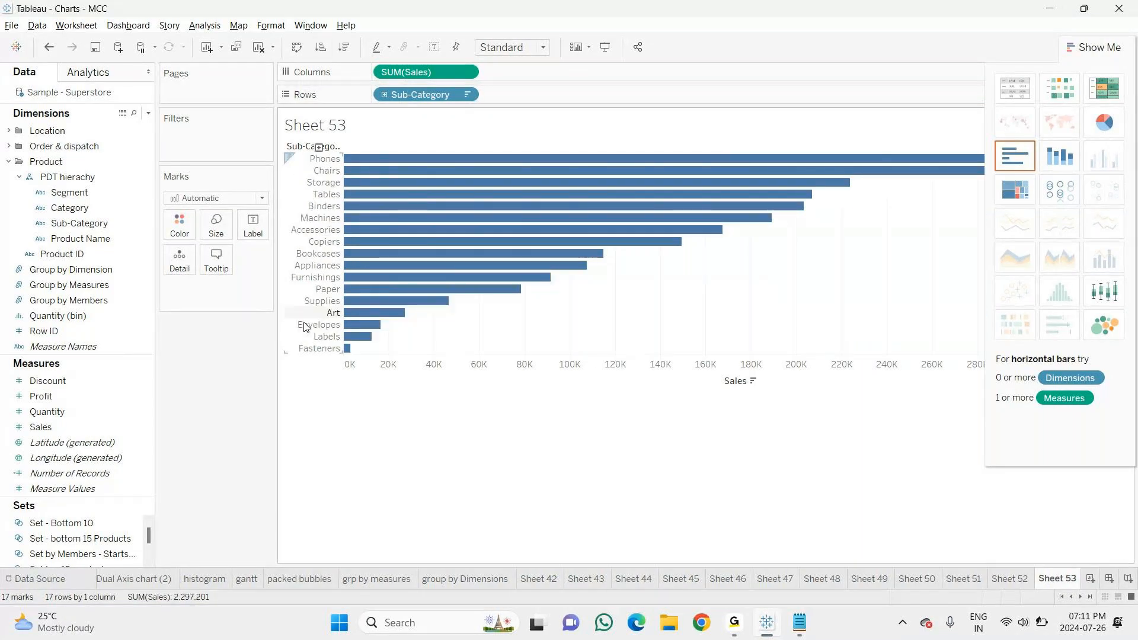
# Create a set named "Sets by Measures" from the Supplies, Art, Envelopes, Labels and Fasteners bars
pyautogui.click(348, 349)
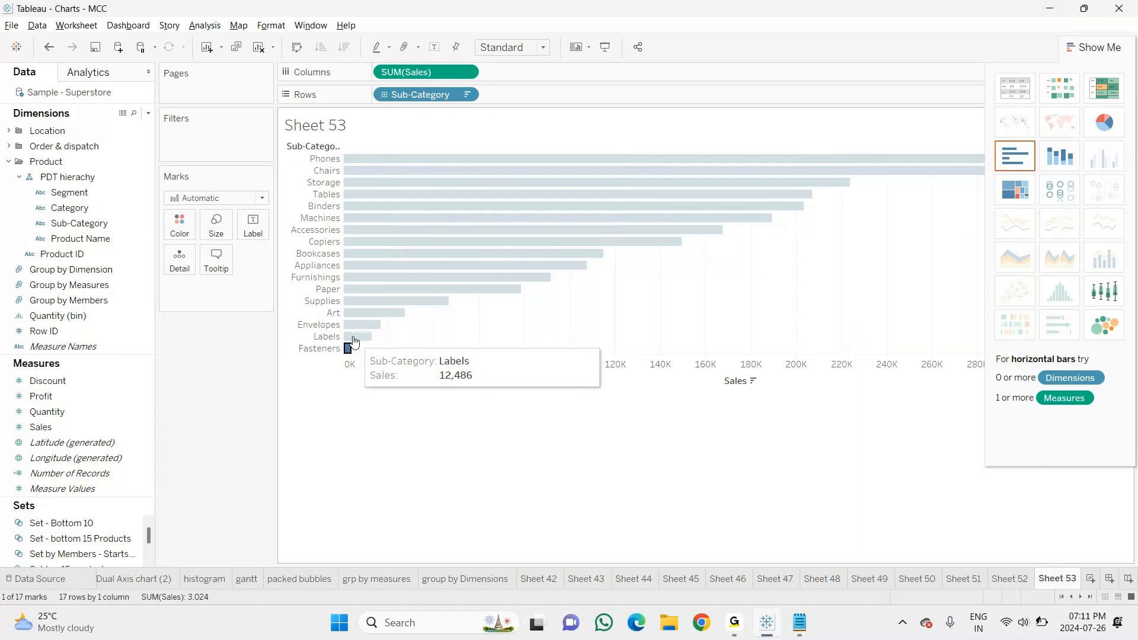
pyautogui.keyDown('ctrl'); pyautogui.click(354, 337); pyautogui.keyUp('ctrl')
pyautogui.keyDown('ctrl'); pyautogui.click(359, 326); pyautogui.keyUp('ctrl')
pyautogui.keyDown('ctrl'); pyautogui.click(364, 314); pyautogui.keyUp('ctrl')
pyautogui.keyDown('ctrl'); pyautogui.click(365, 307); pyautogui.keyUp('ctrl')
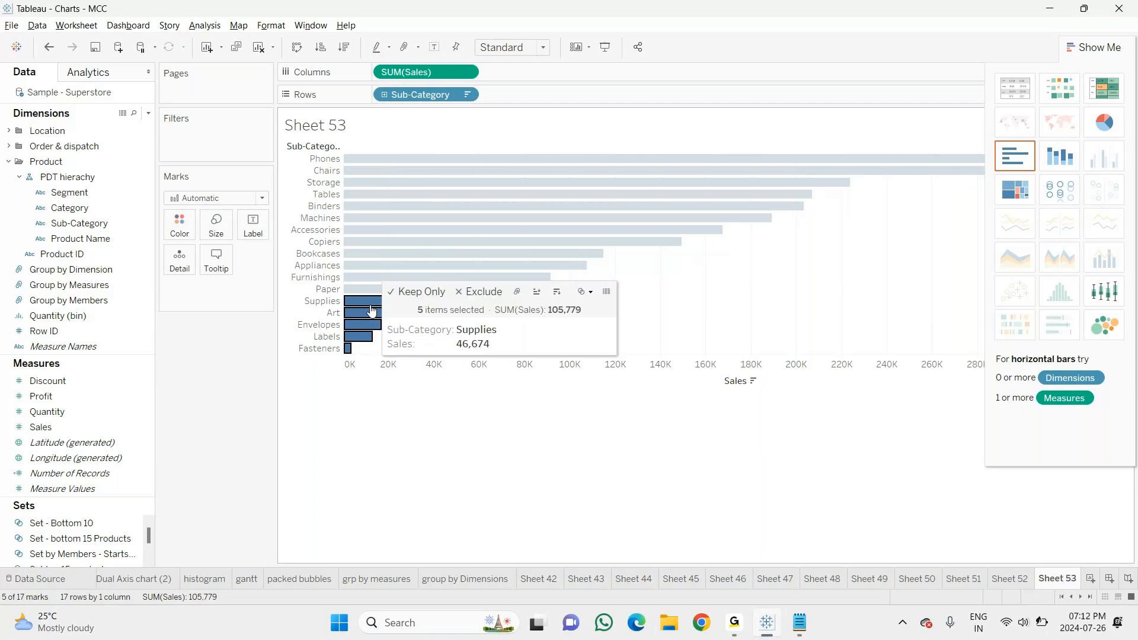
pyautogui.click(582, 293)
pyautogui.click(610, 310)
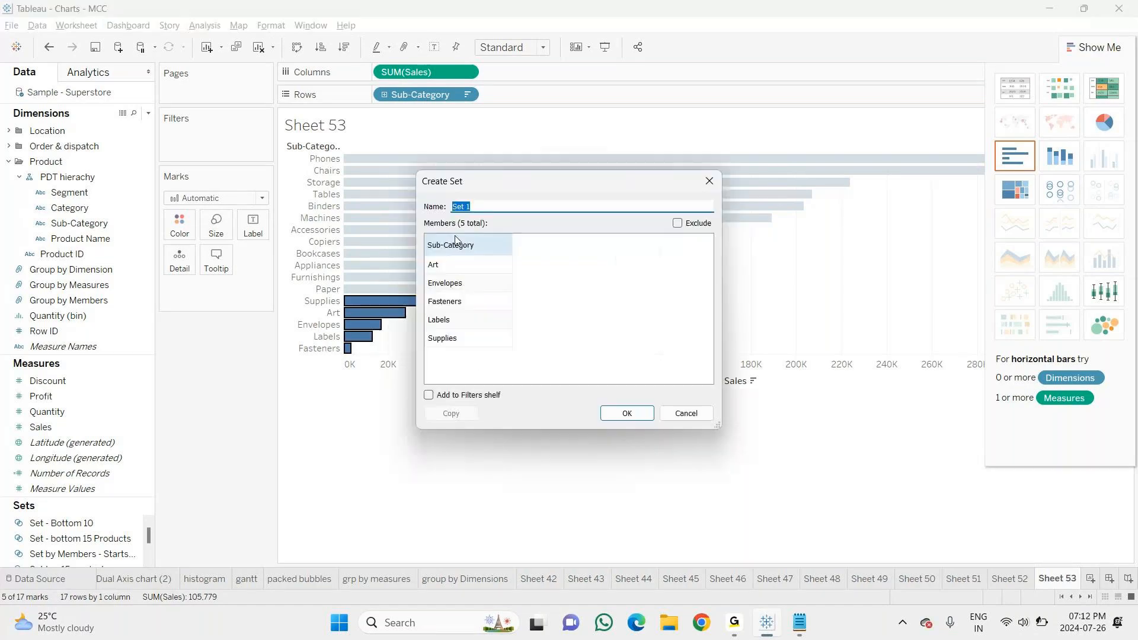
pyautogui.press('BackSpace')
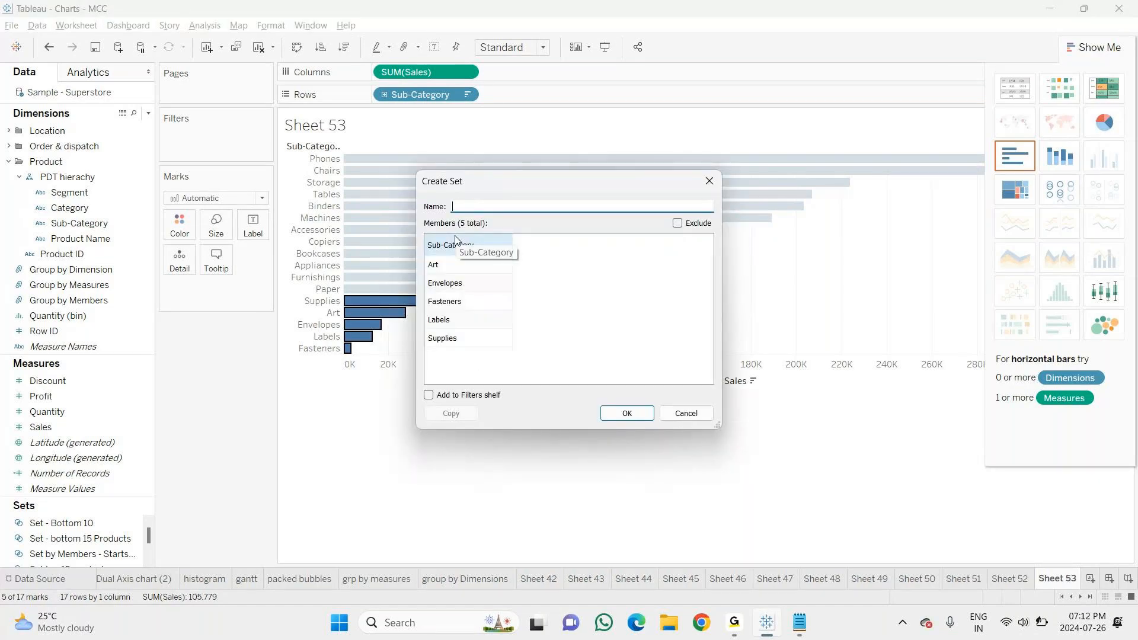
pyautogui.write('Sets by Measures')
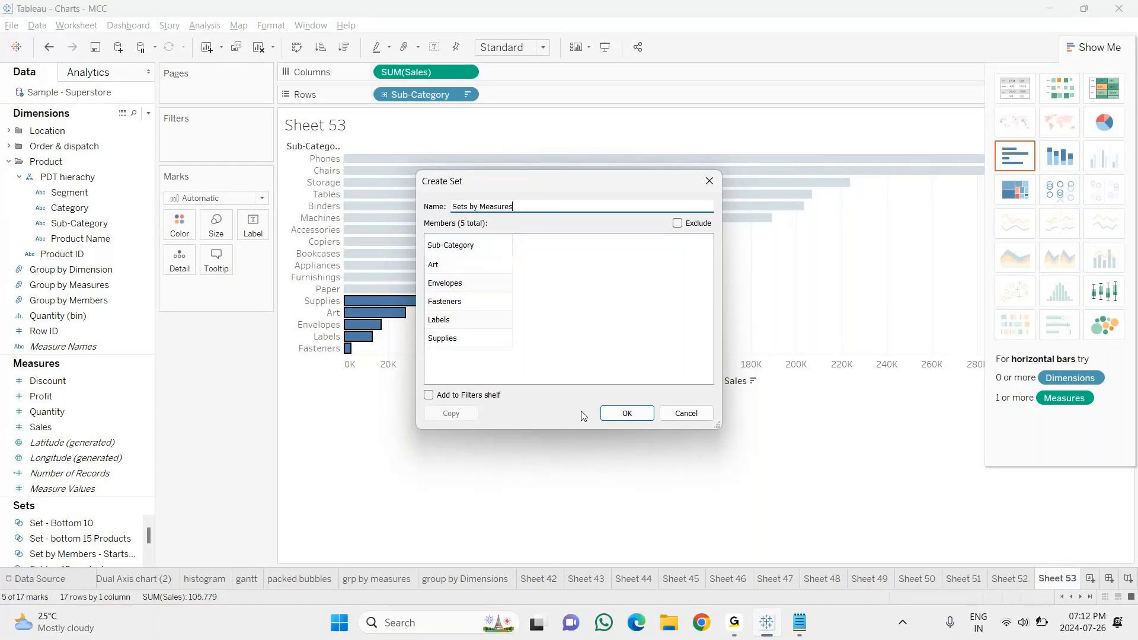
pyautogui.click(630, 414)
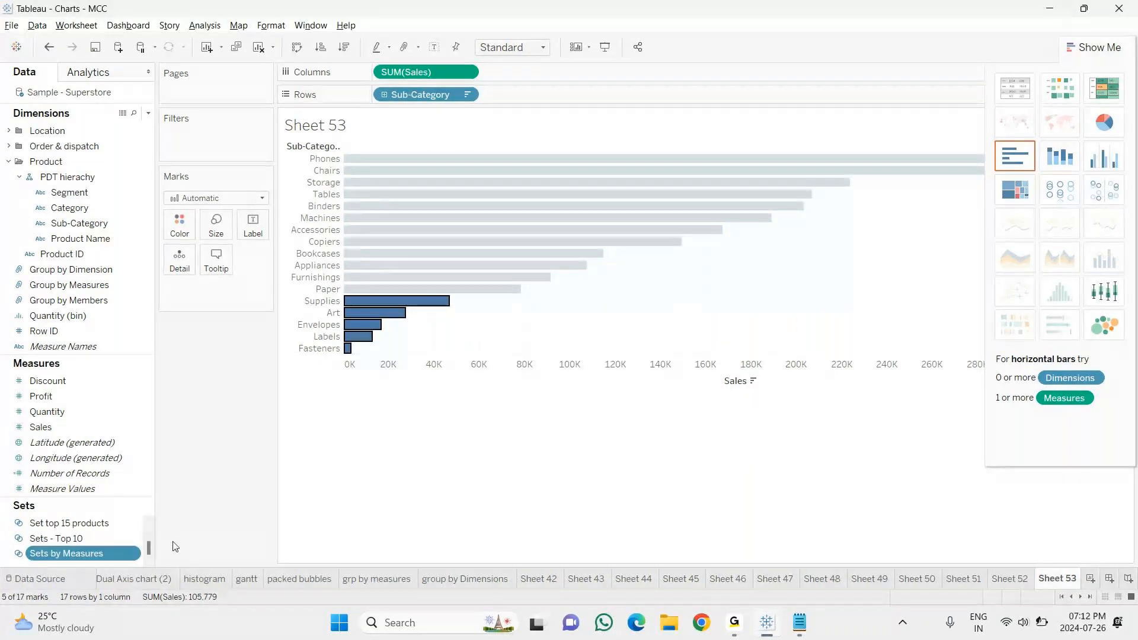
pyautogui.click(368, 457)
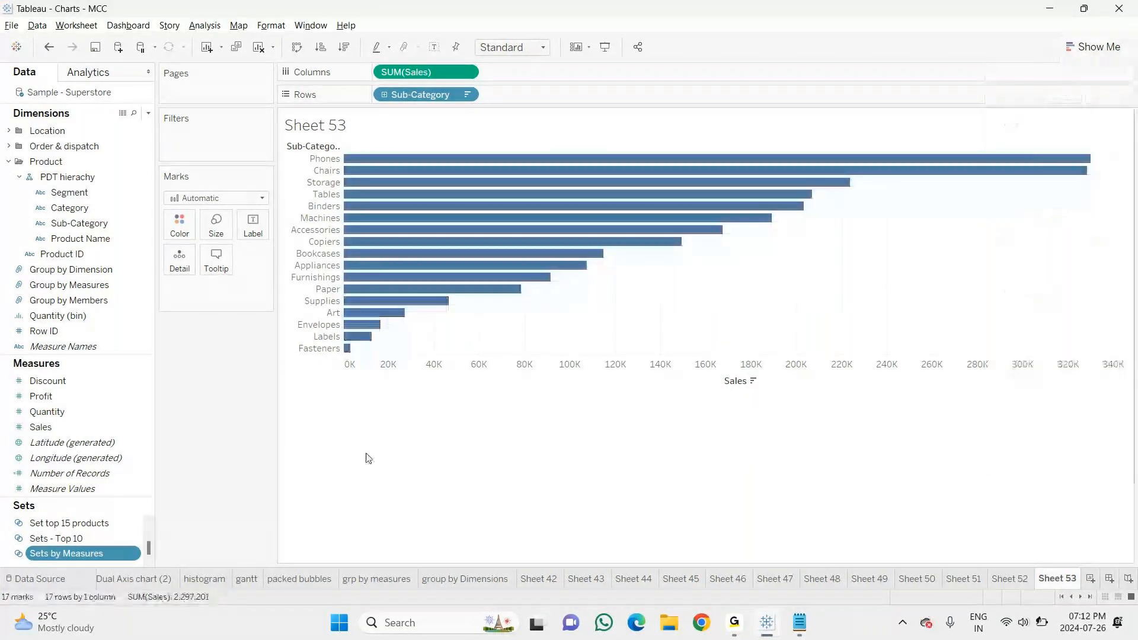
# Add "Sets by Measures" to the rows beside Sub-Category, and move it to the filters with only In selected
pyautogui.moveTo(100, 555); pyautogui.dragTo(586, 95)
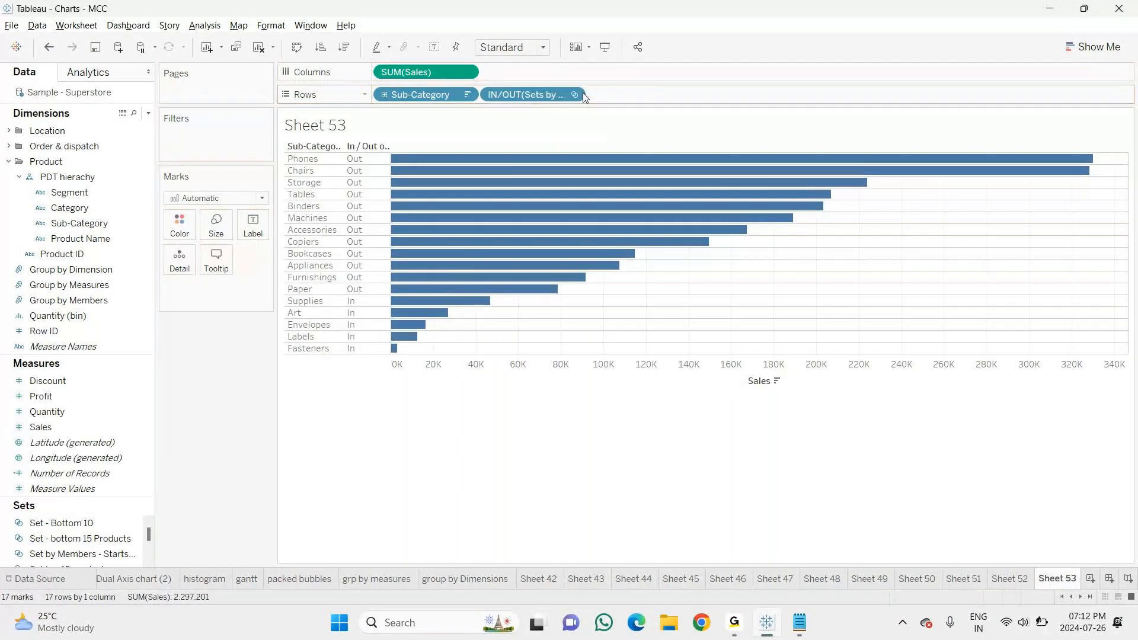
pyautogui.moveTo(510, 98); pyautogui.dragTo(212, 131)
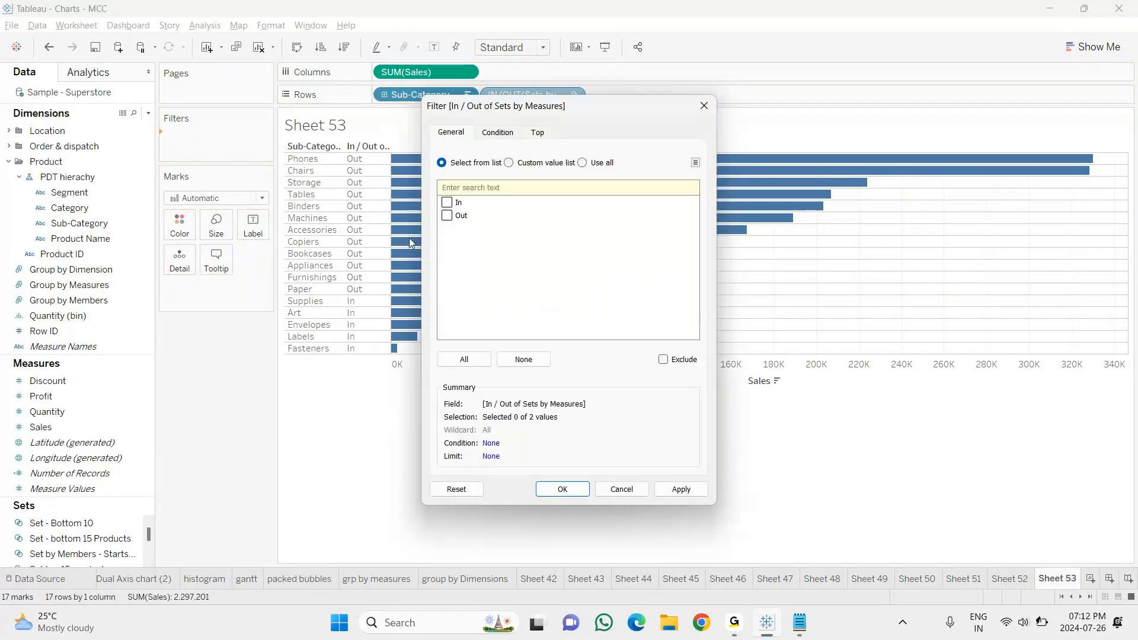
pyautogui.click(447, 202)
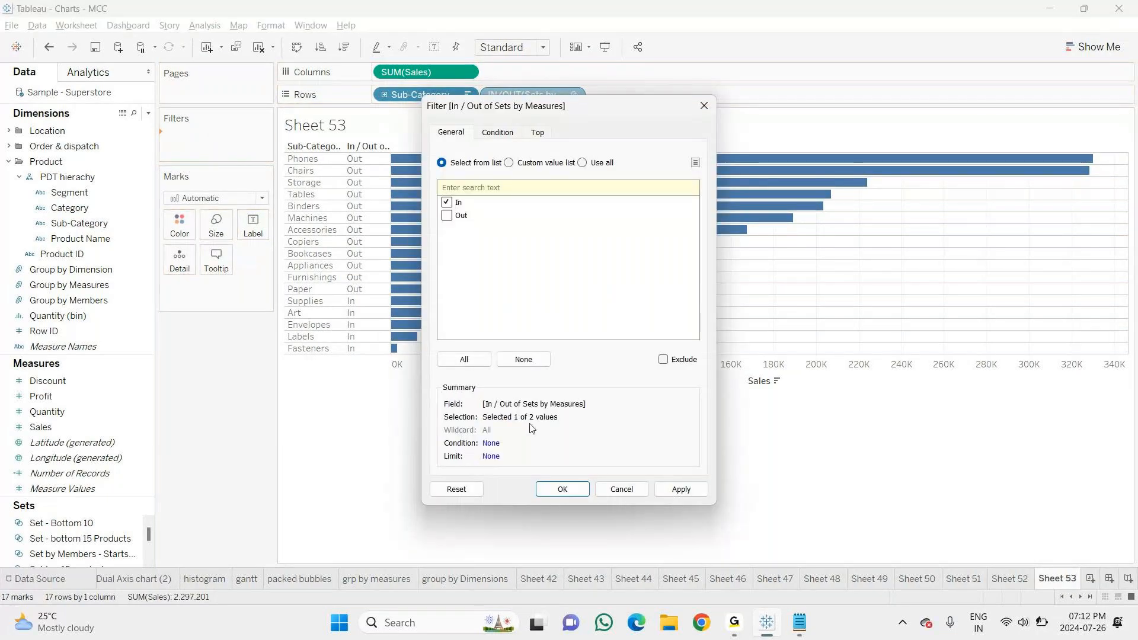
pyautogui.click(562, 490)
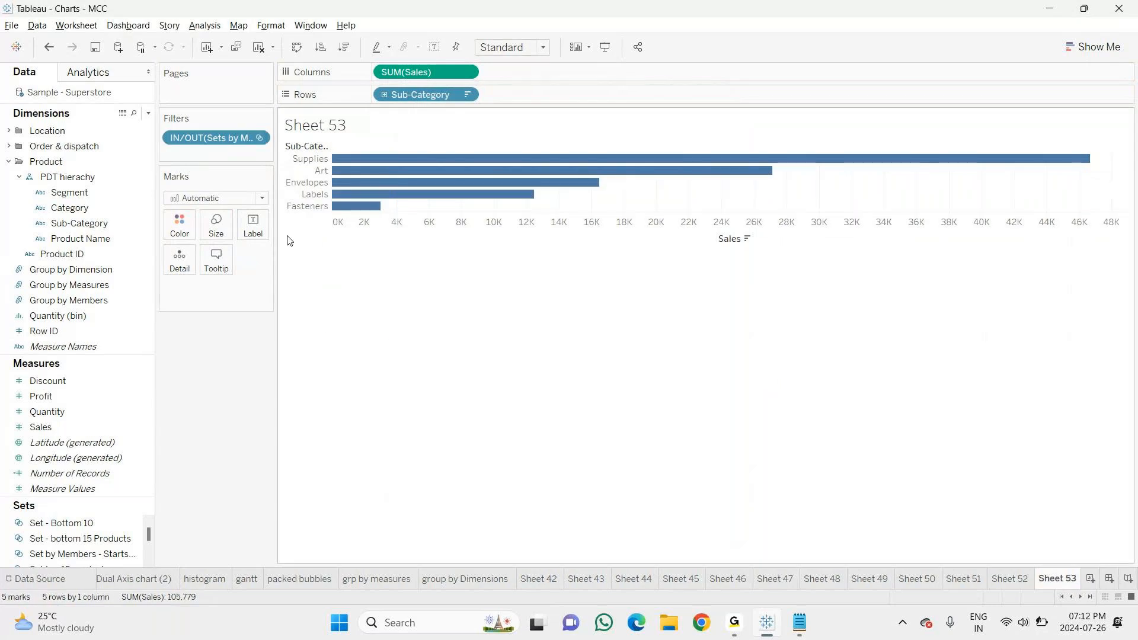
# Change the "Sets by Measures" filter to keep only the Out members
pyautogui.click(258, 138)
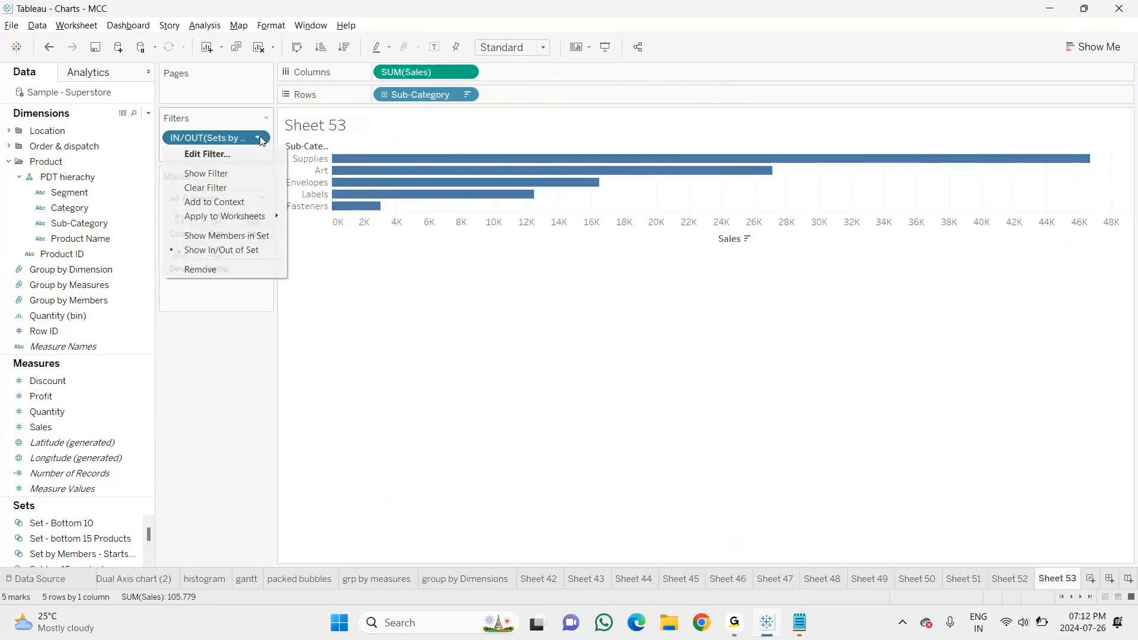
pyautogui.click(217, 154)
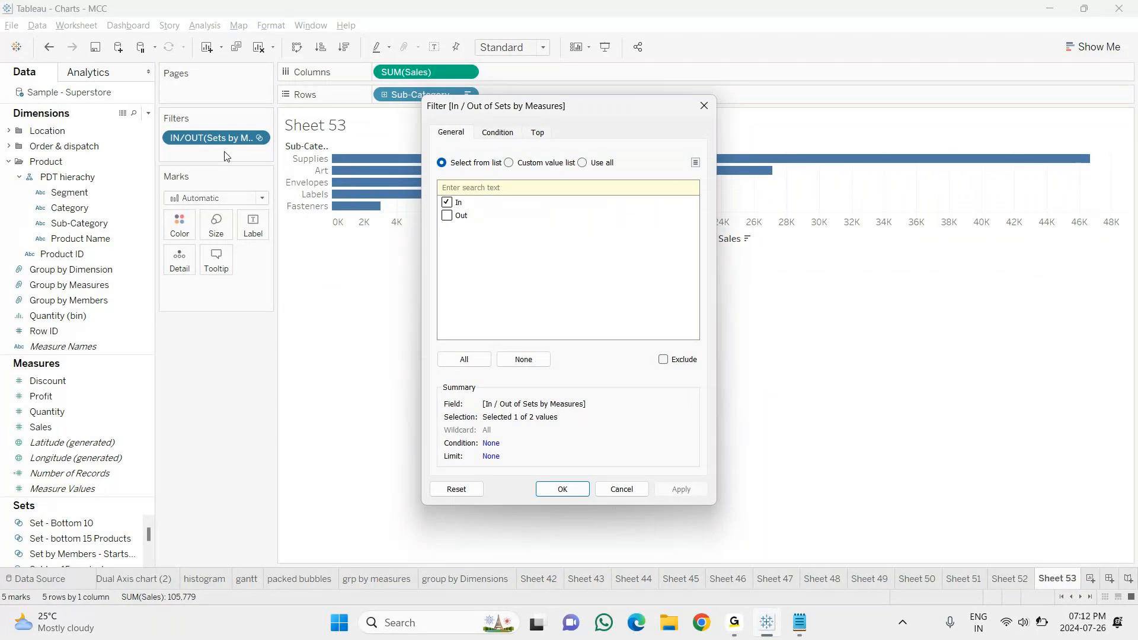
pyautogui.click(464, 360)
pyautogui.click(562, 489)
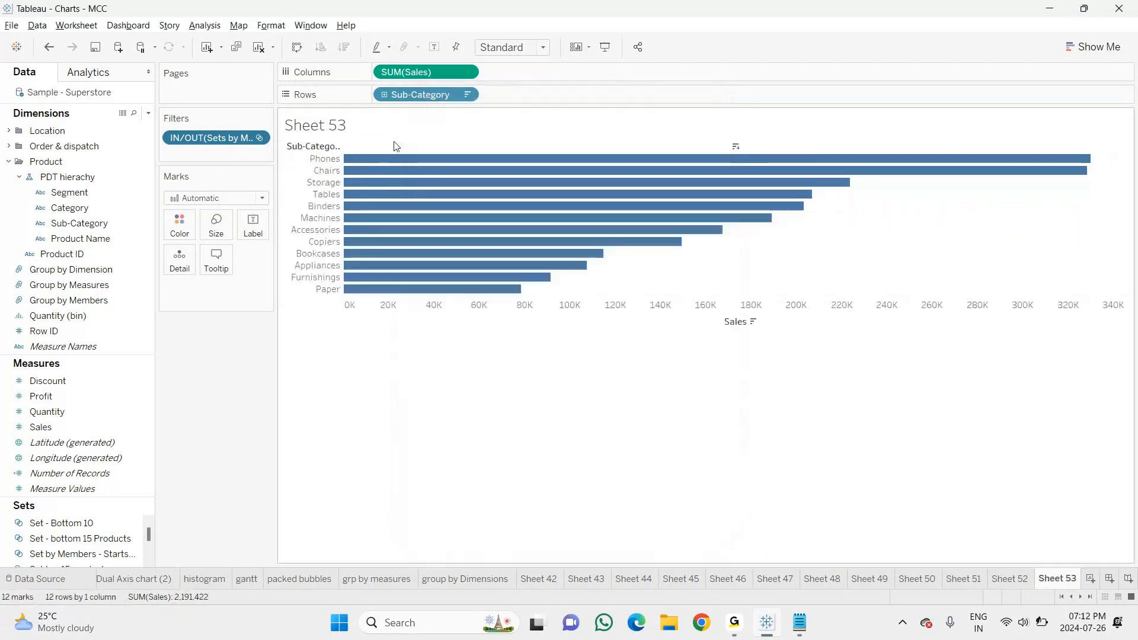
# Edit the "Sets by Measures" filter to include both In and Out members
pyautogui.click(258, 138)
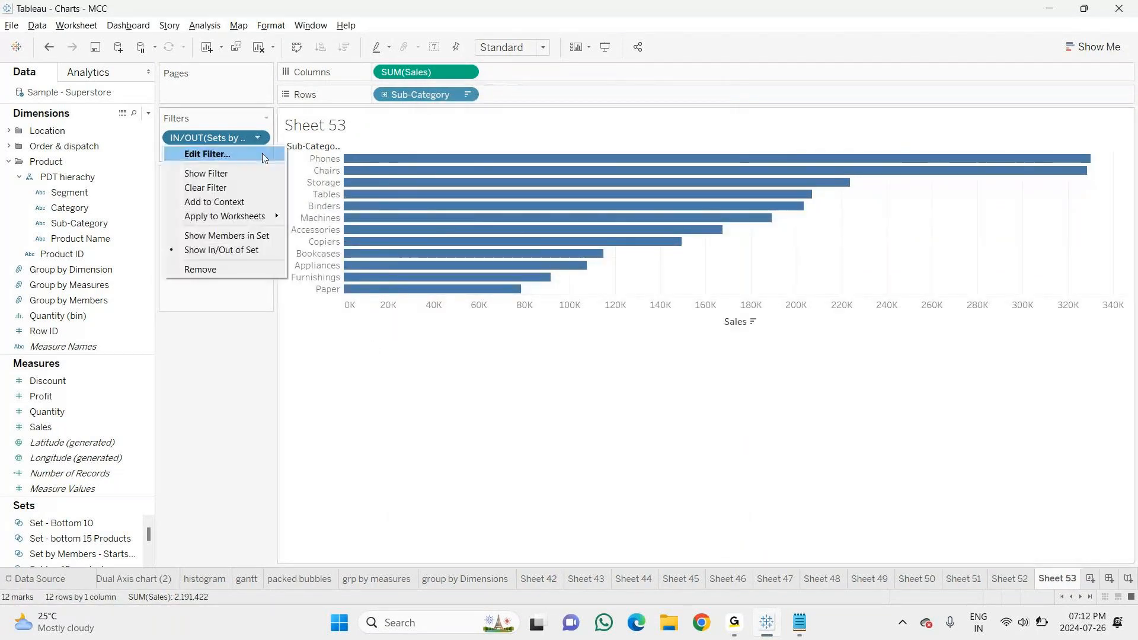
pyautogui.click(206, 154)
pyautogui.moveTo(544, 194); pyautogui.dragTo(215, 118)
pyautogui.click(51, 206)
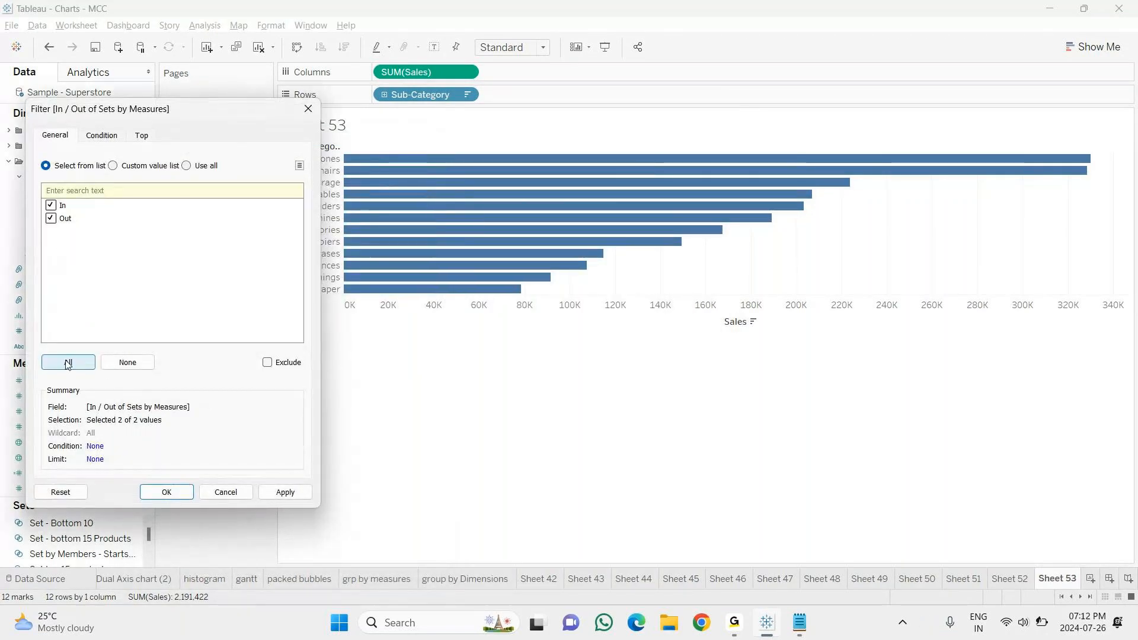
pyautogui.click(163, 492)
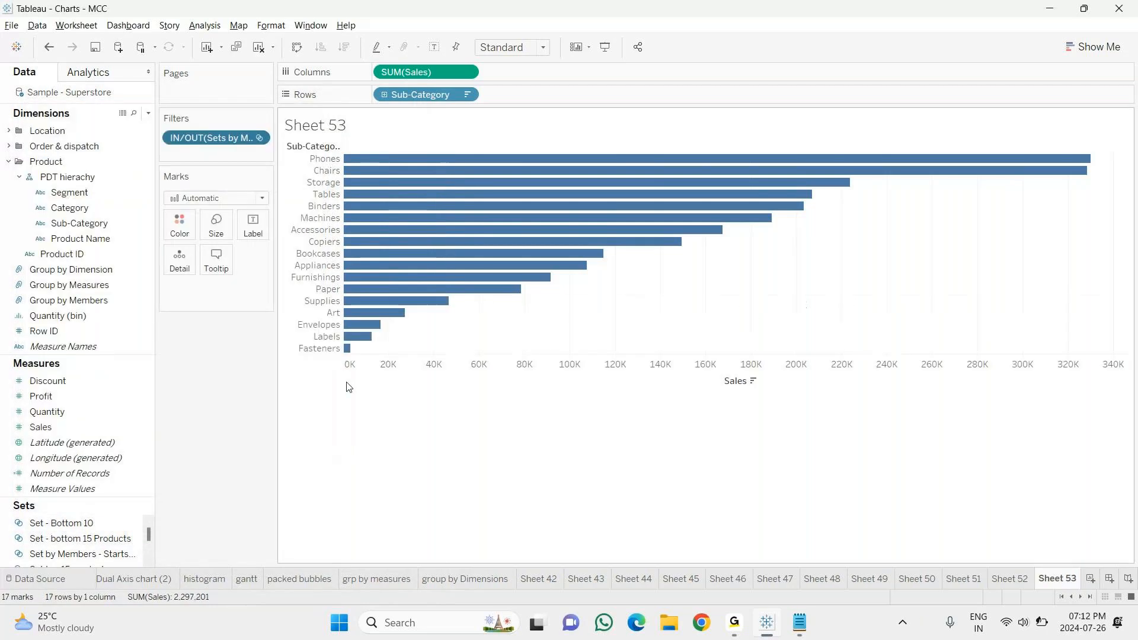
# Exclude the In members from the "Sets by Measures" filter and apply it with only Out selected
pyautogui.click(257, 138)
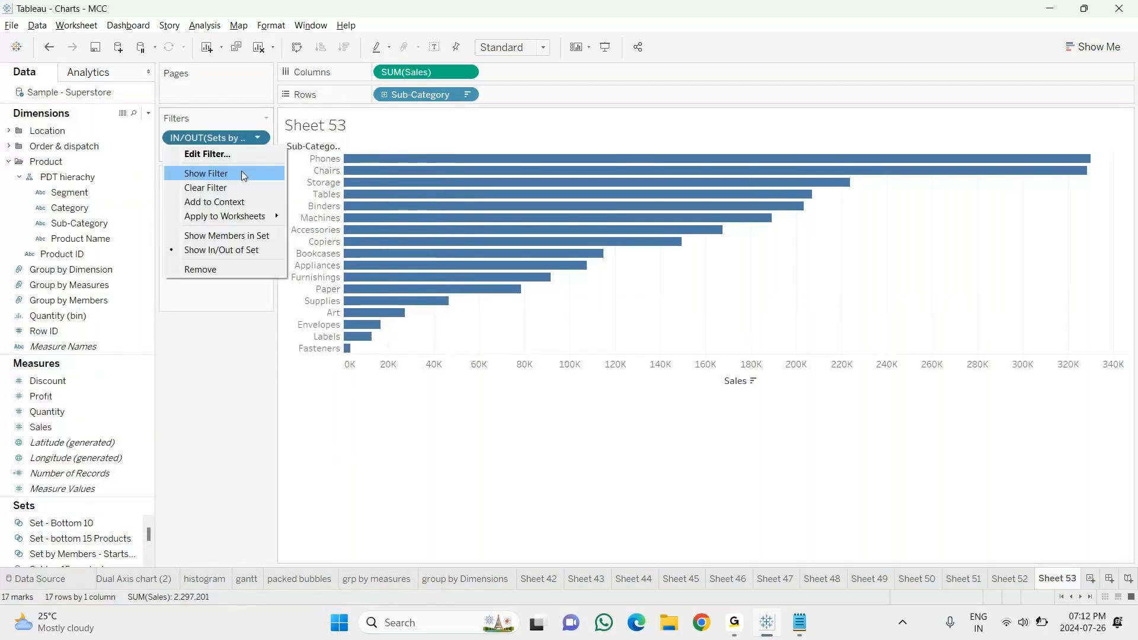
pyautogui.click(199, 153)
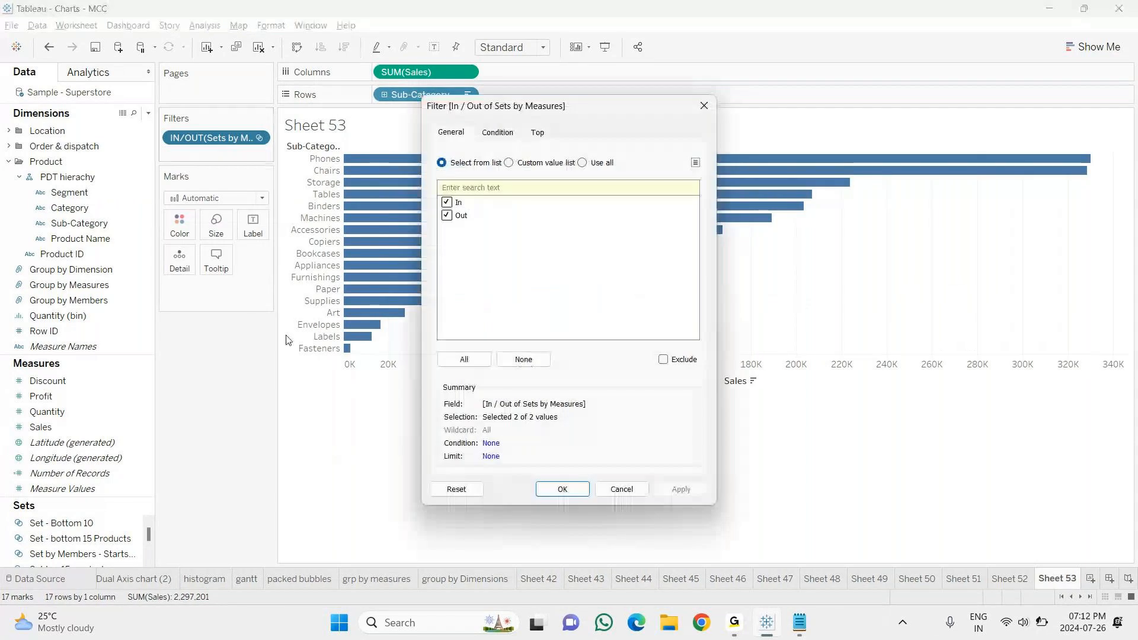
pyautogui.moveTo(602, 116); pyautogui.dragTo(261, 113)
pyautogui.click(105, 200)
pyautogui.moveTo(280, 108); pyautogui.dragTo(208, 109)
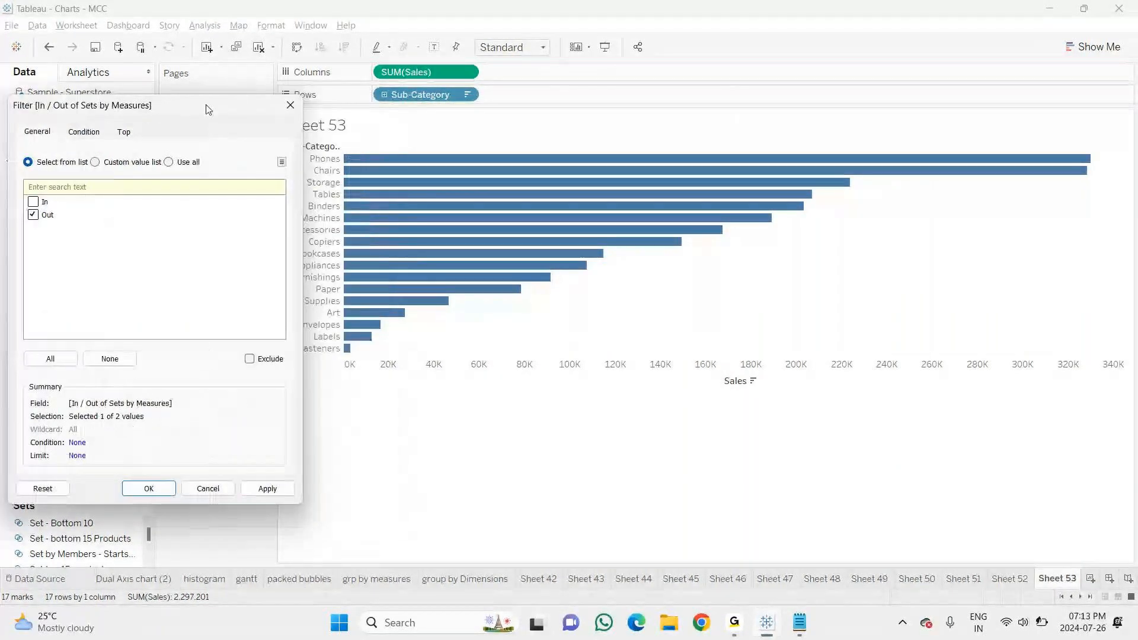
pyautogui.click(250, 491)
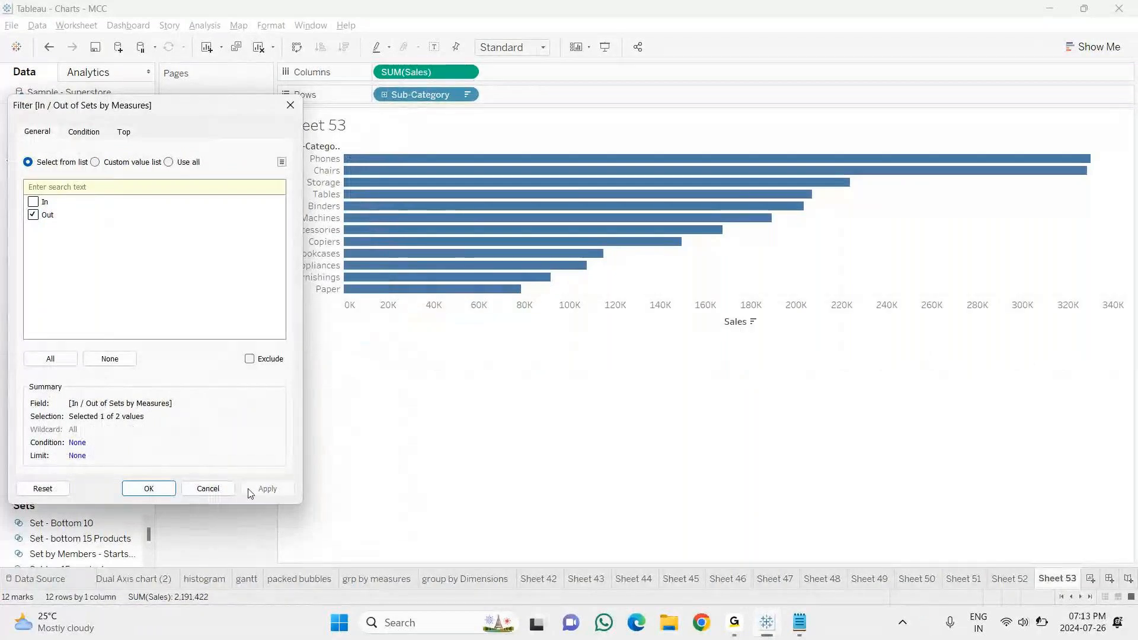
# Apply the set filter with only In selected, and set it back to all values, In and Out
pyautogui.click(33, 201)
pyautogui.click(33, 214)
pyautogui.click(266, 487)
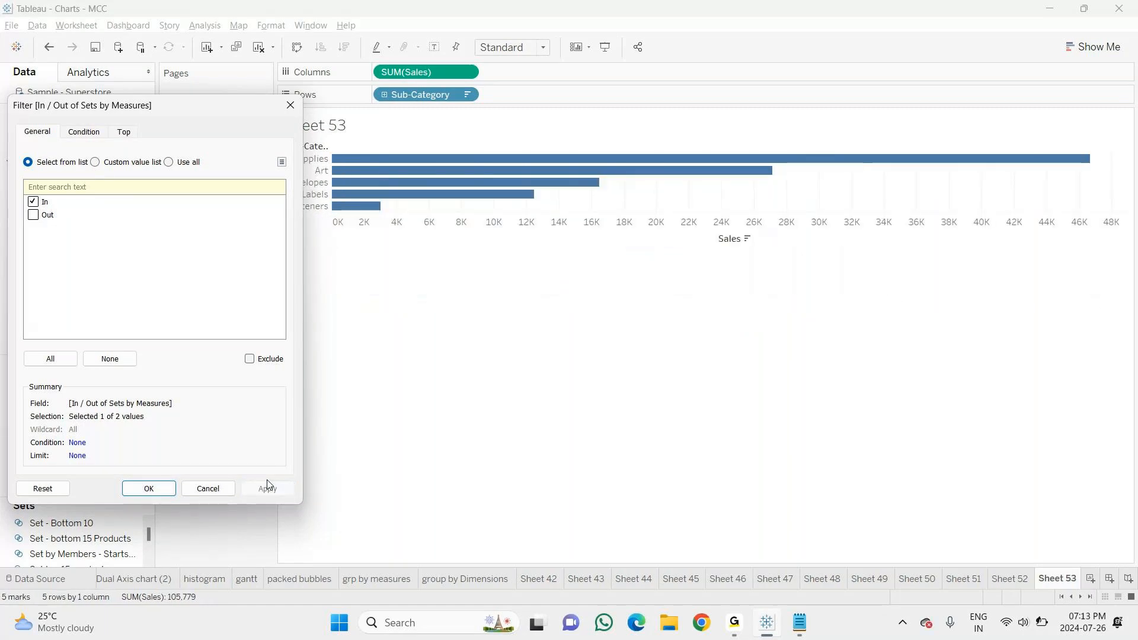
pyautogui.click(33, 216)
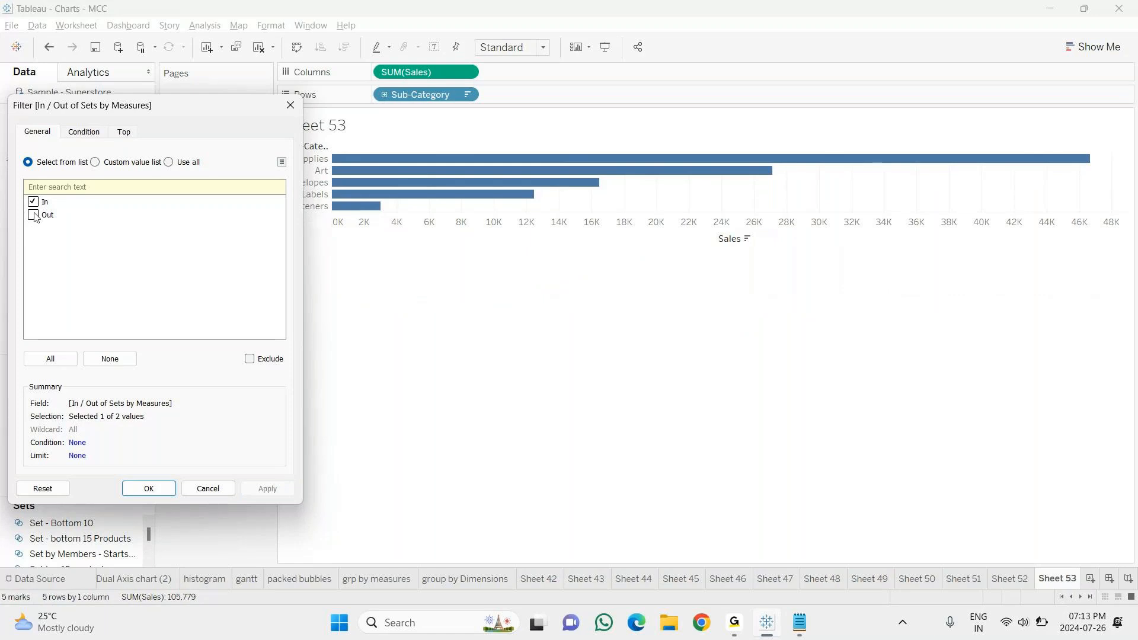
pyautogui.click(55, 362)
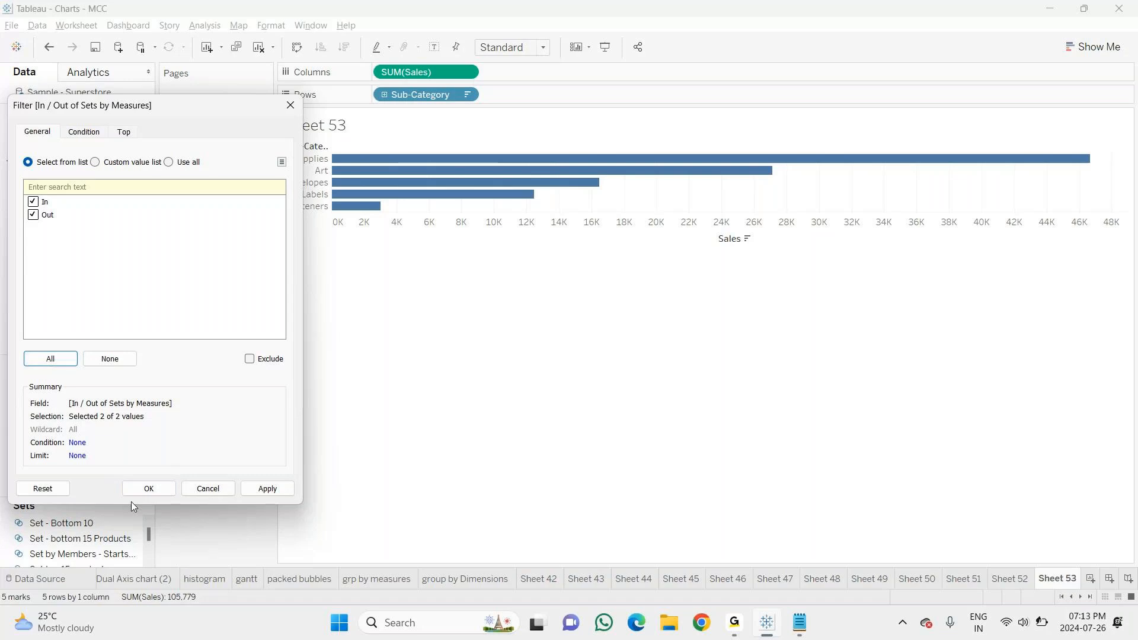
pyautogui.click(148, 488)
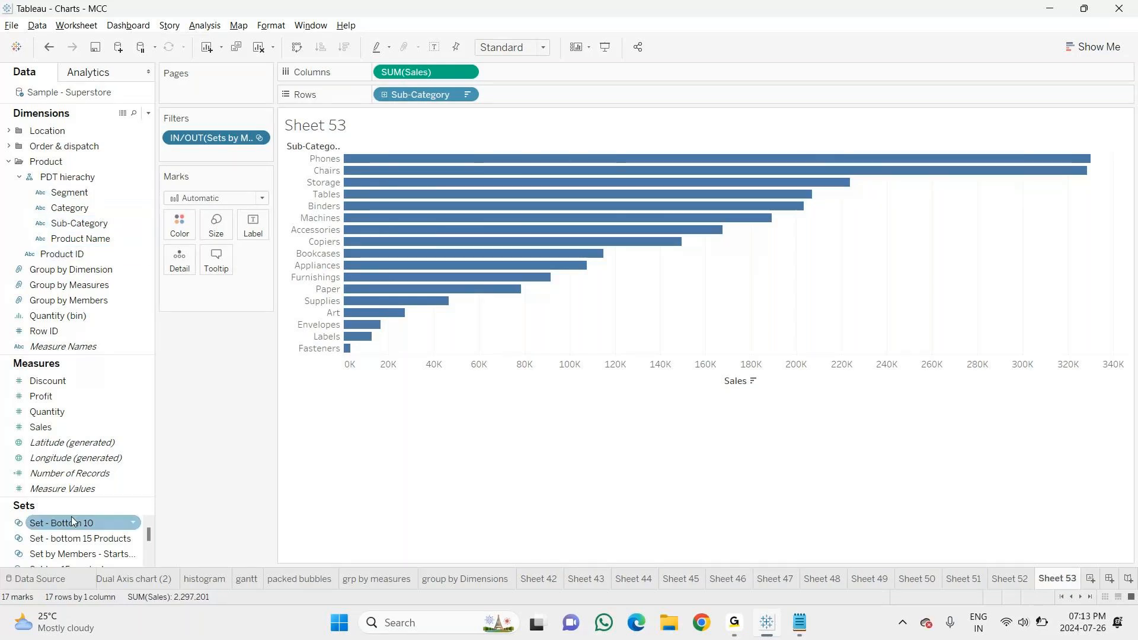
# Color the sub-category bars by "Sets by Measures" and remove that coloring
pyautogui.scroll(-2, 71, 536)
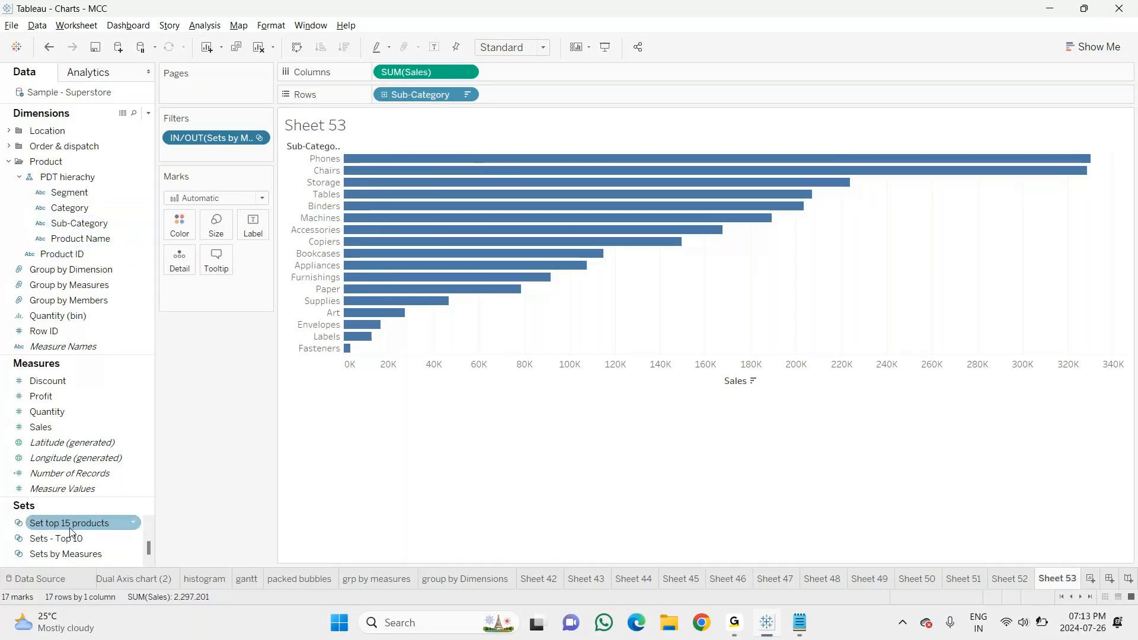
pyautogui.moveTo(69, 559); pyautogui.dragTo(179, 223)
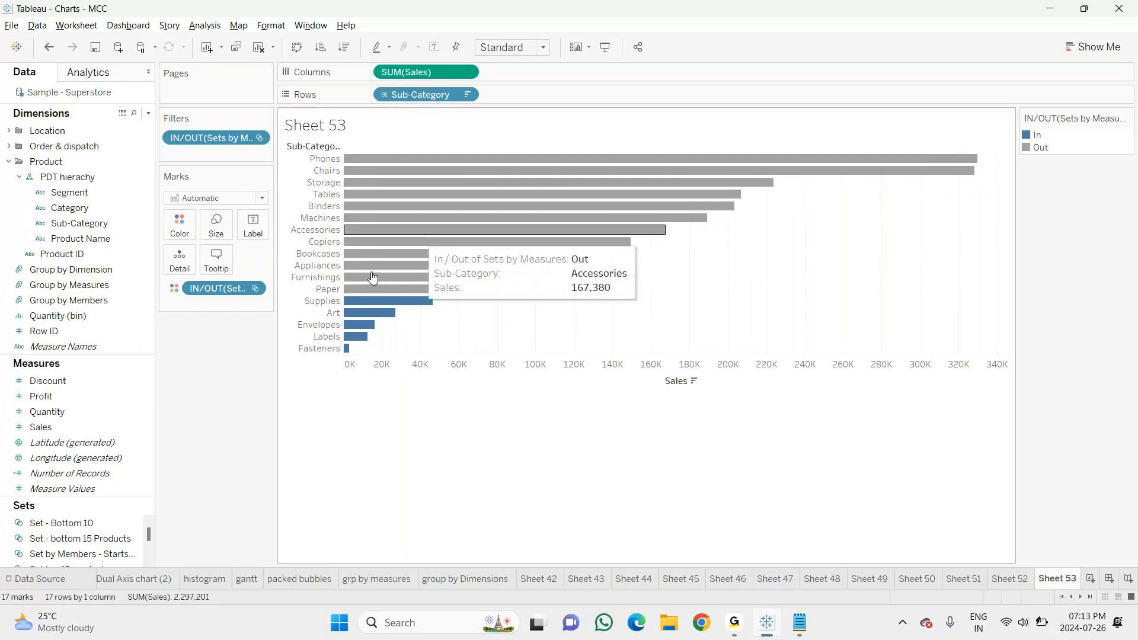
pyautogui.moveTo(218, 288); pyautogui.dragTo(210, 388)
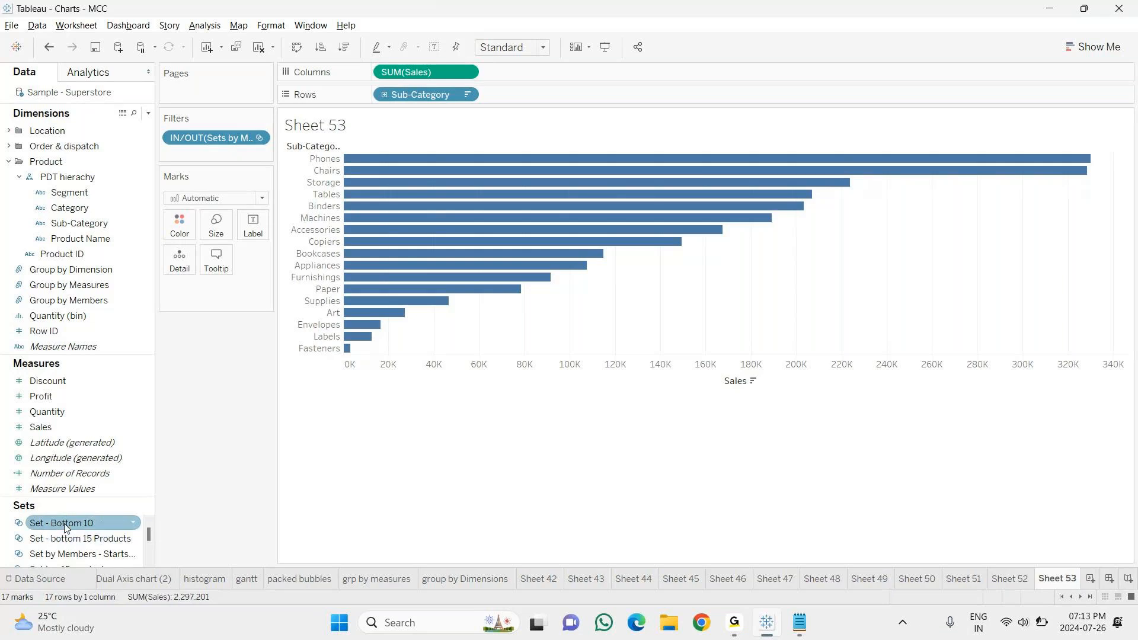
# Color the bars by the "Sets by Measures" set and limit the set filter to In members
pyautogui.scroll(-2, 67, 554)
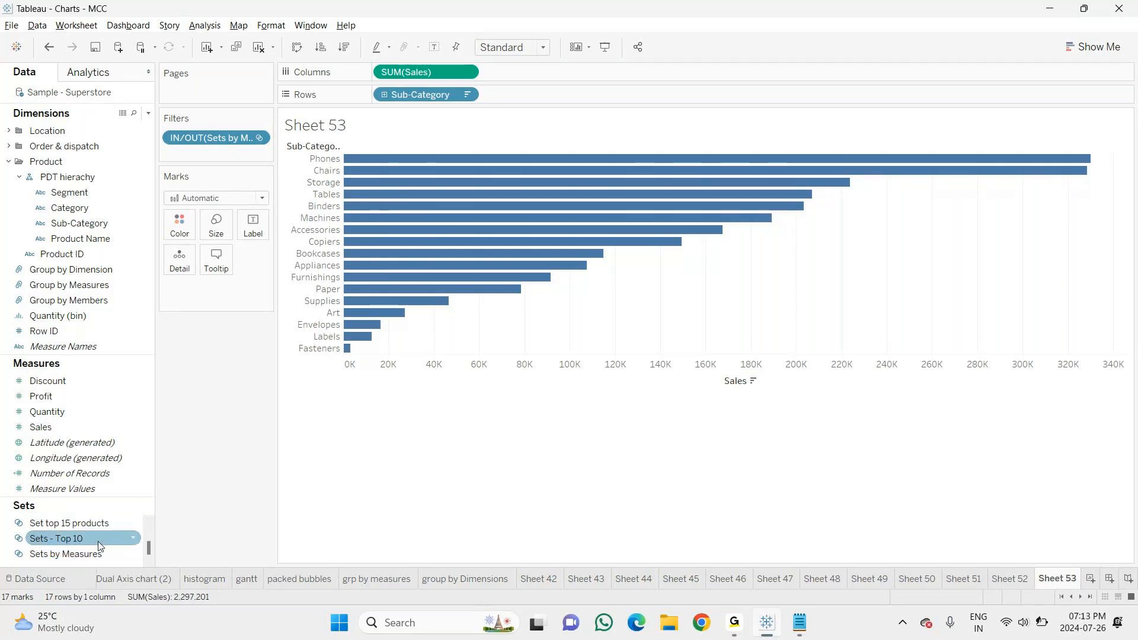
pyautogui.moveTo(62, 559); pyautogui.dragTo(179, 222)
pyautogui.click(257, 140)
pyautogui.click(208, 154)
pyautogui.click(447, 216)
pyautogui.click(562, 489)
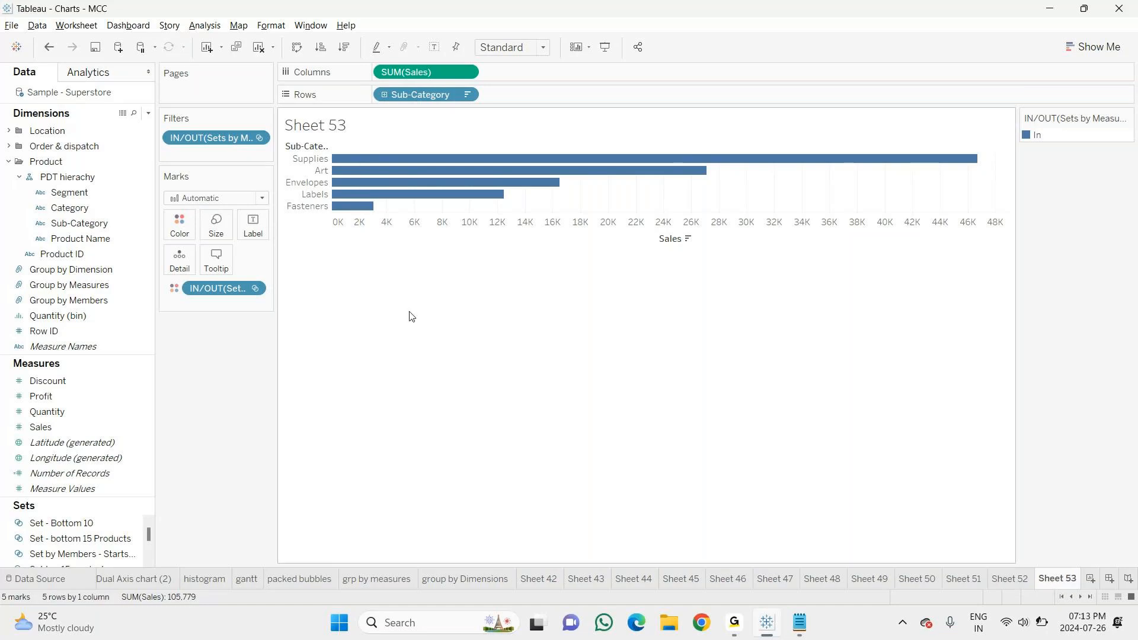
# Create a new worksheet with a horizontal bar chart of Sales by Sub-Category
pyautogui.click(1090, 579)
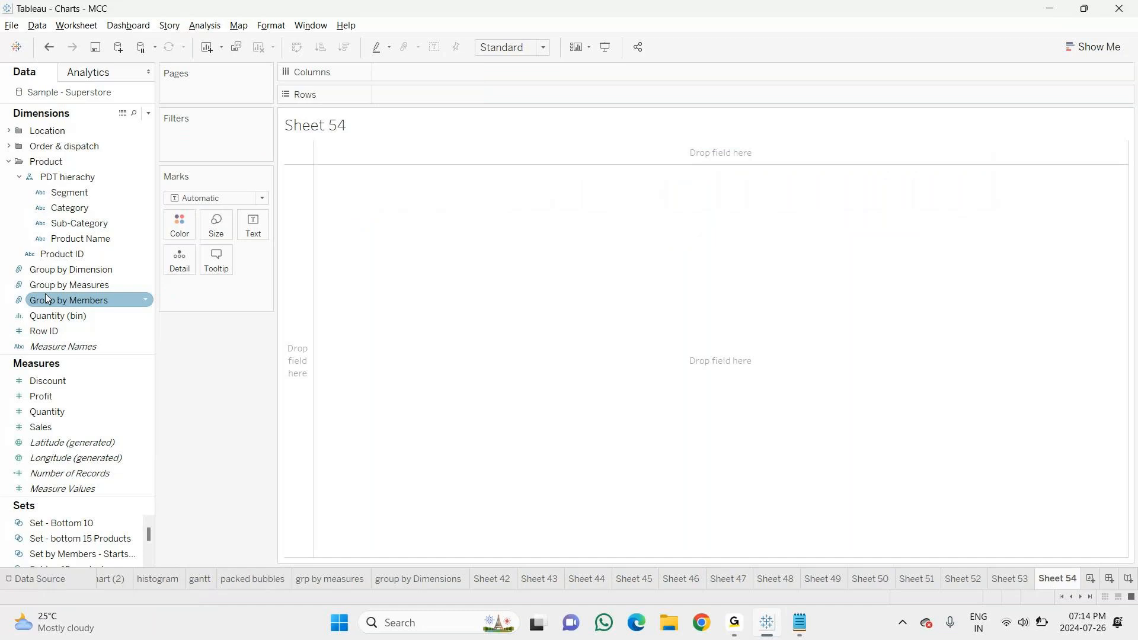
pyautogui.moveTo(66, 227); pyautogui.dragTo(396, 97)
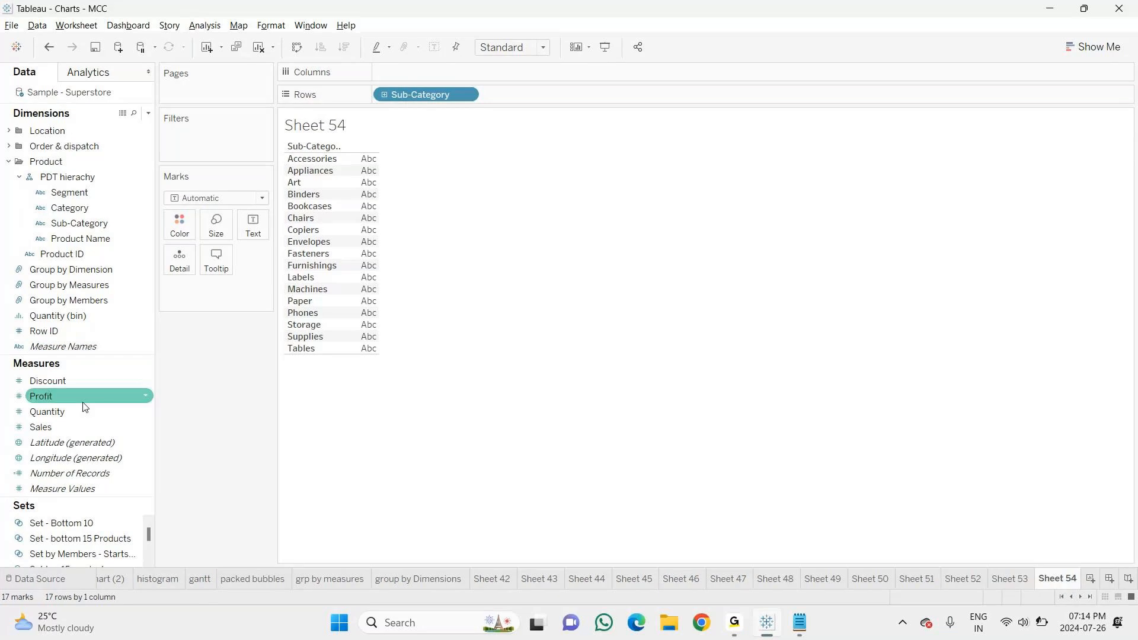
pyautogui.moveTo(64, 424)
pyautogui.mouseDown()
pyautogui.moveTo(368, 90)
pyautogui.moveTo(413, 69)
pyautogui.moveTo(379, 189)
pyautogui.mouseUp()
pyautogui.click(347, 46)
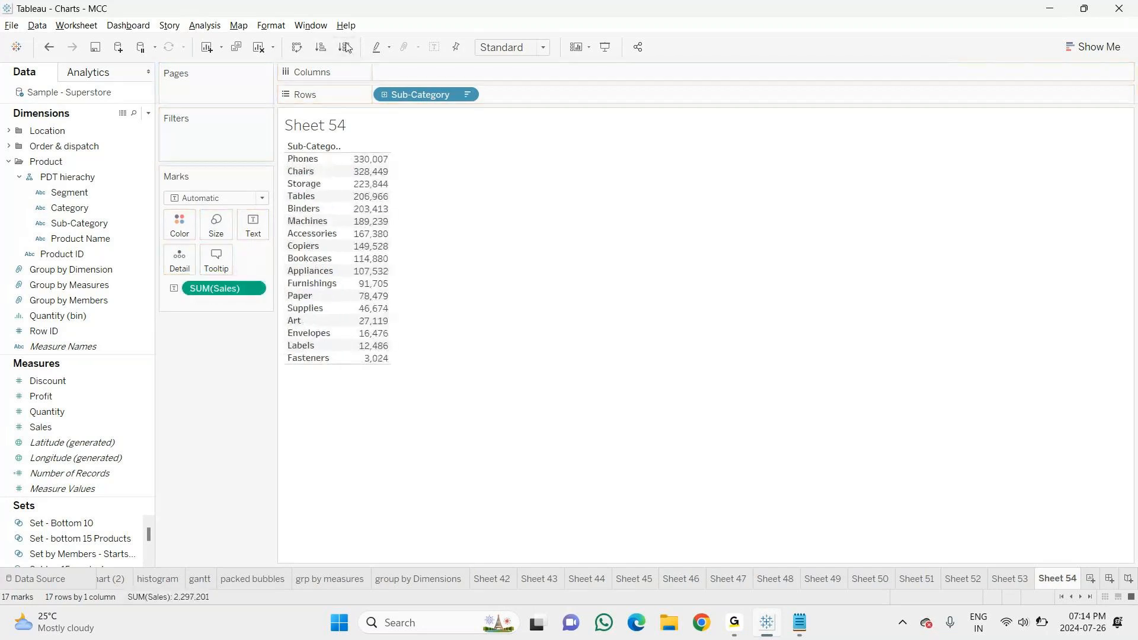
pyautogui.click(1064, 53)
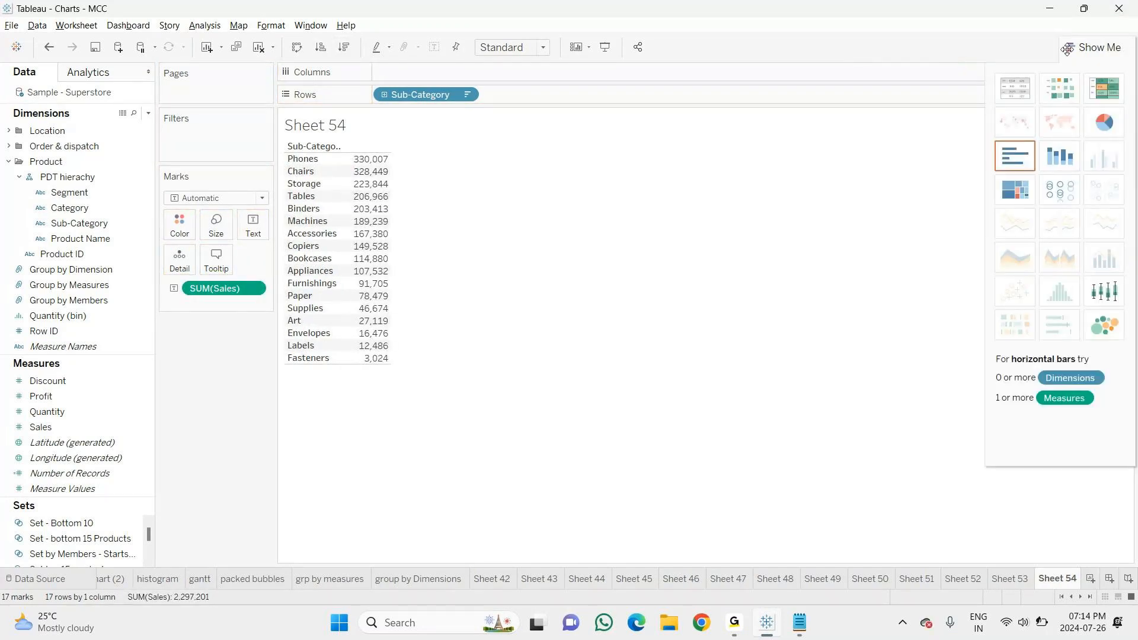
pyautogui.click(1015, 155)
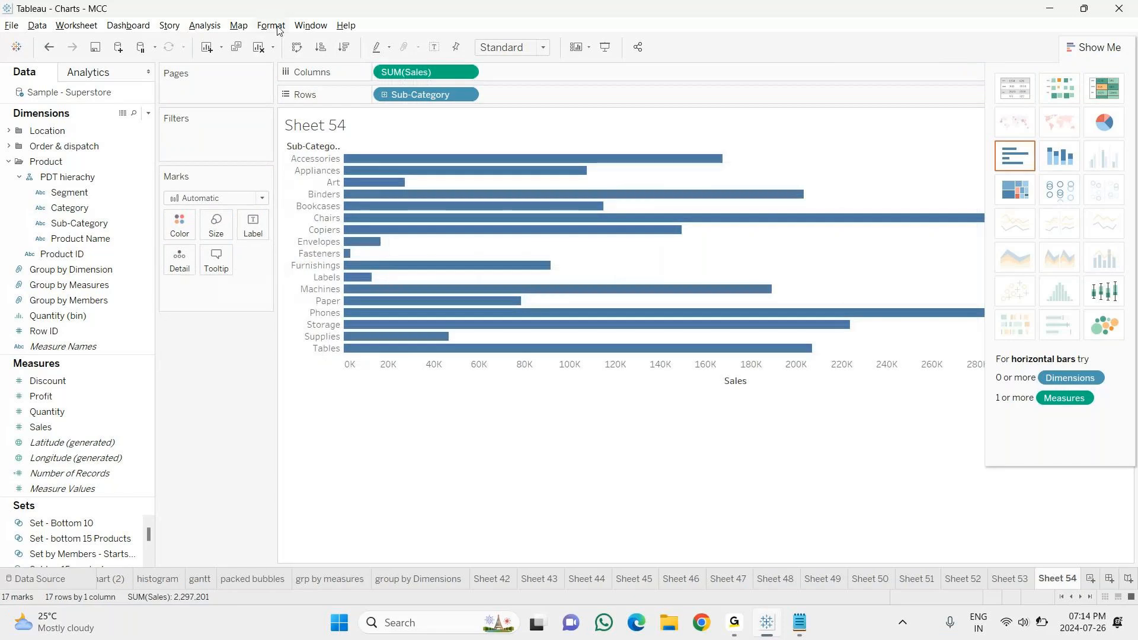
# Sort the sub-categories by descending Sales and create a set named "Sets by Dimensions" from the eight lowest, Appliances through Fasteners
pyautogui.click(341, 48)
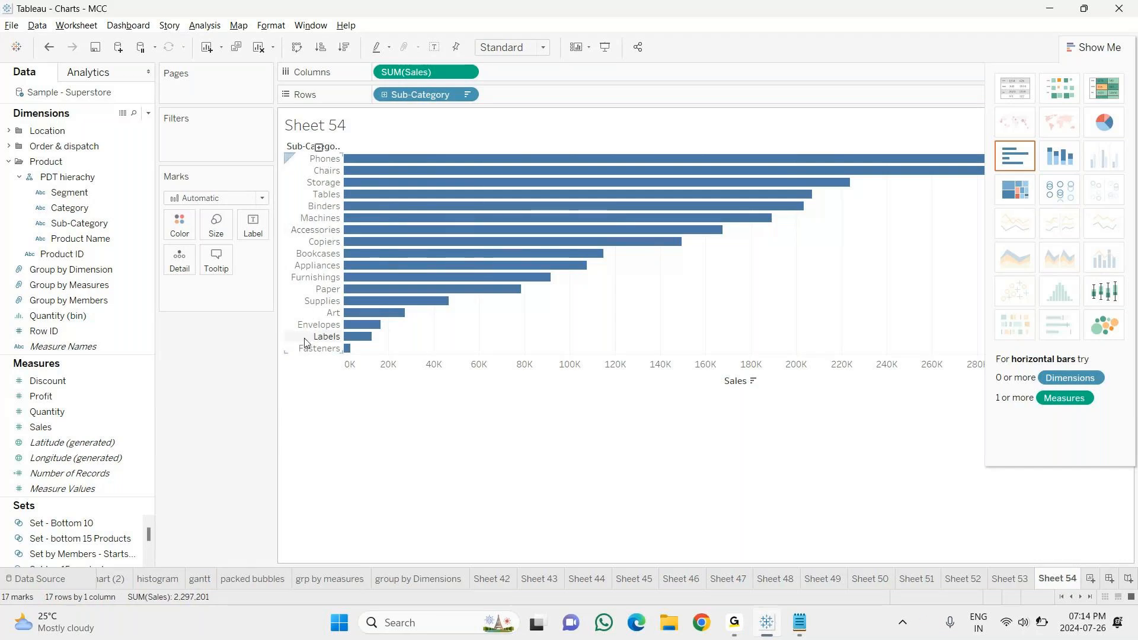
pyautogui.click(317, 352)
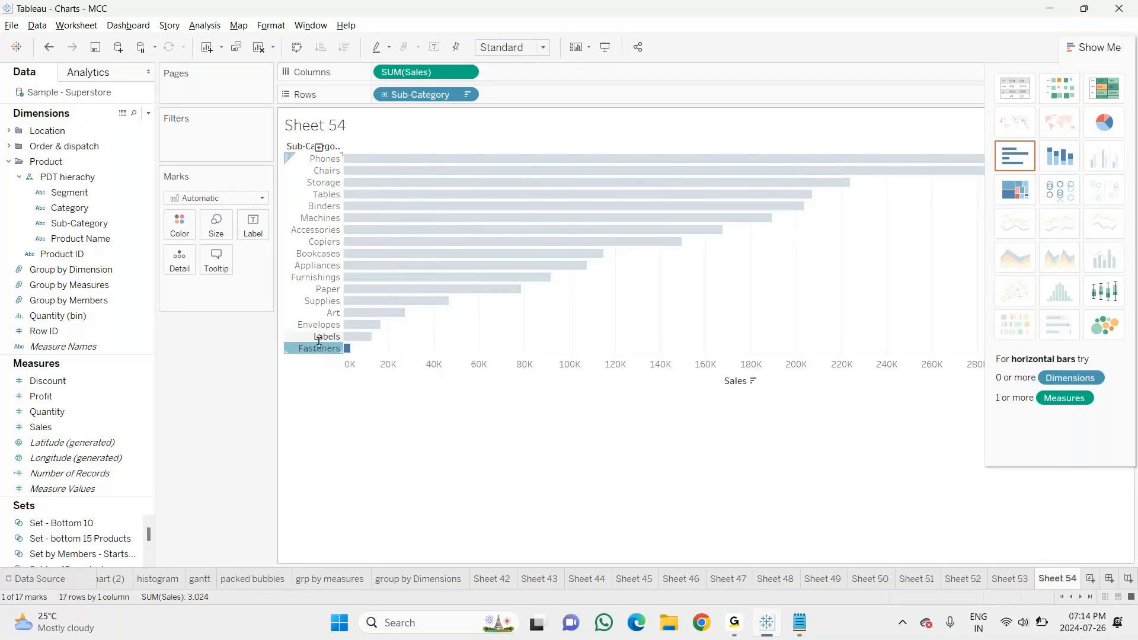
pyautogui.moveTo(318, 354); pyautogui.dragTo(324, 270)
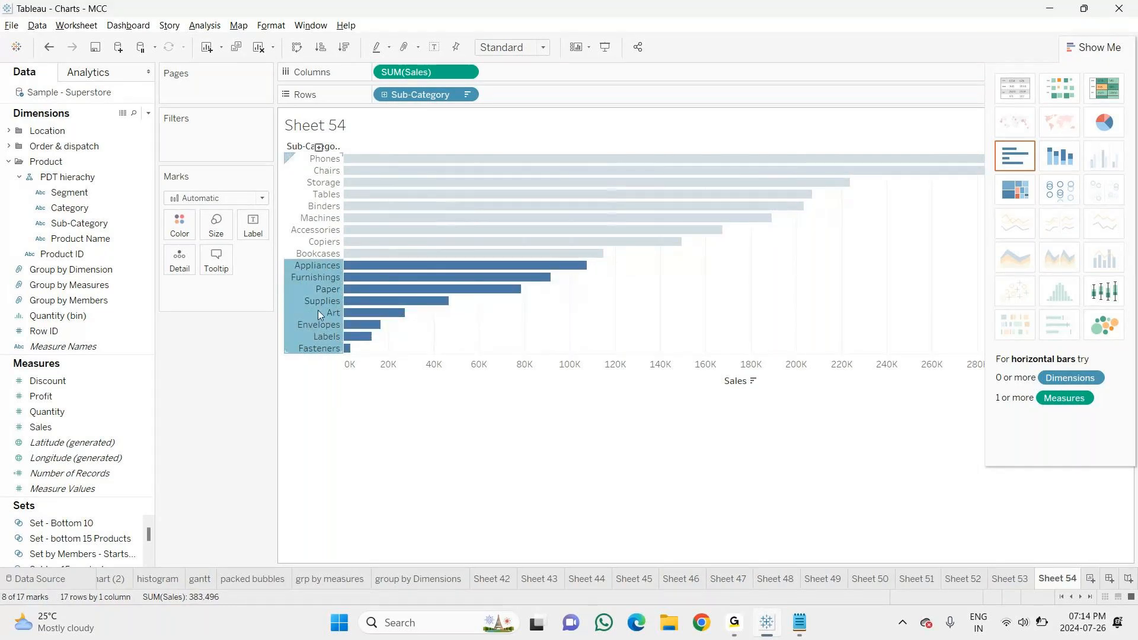
pyautogui.moveTo(318, 311)
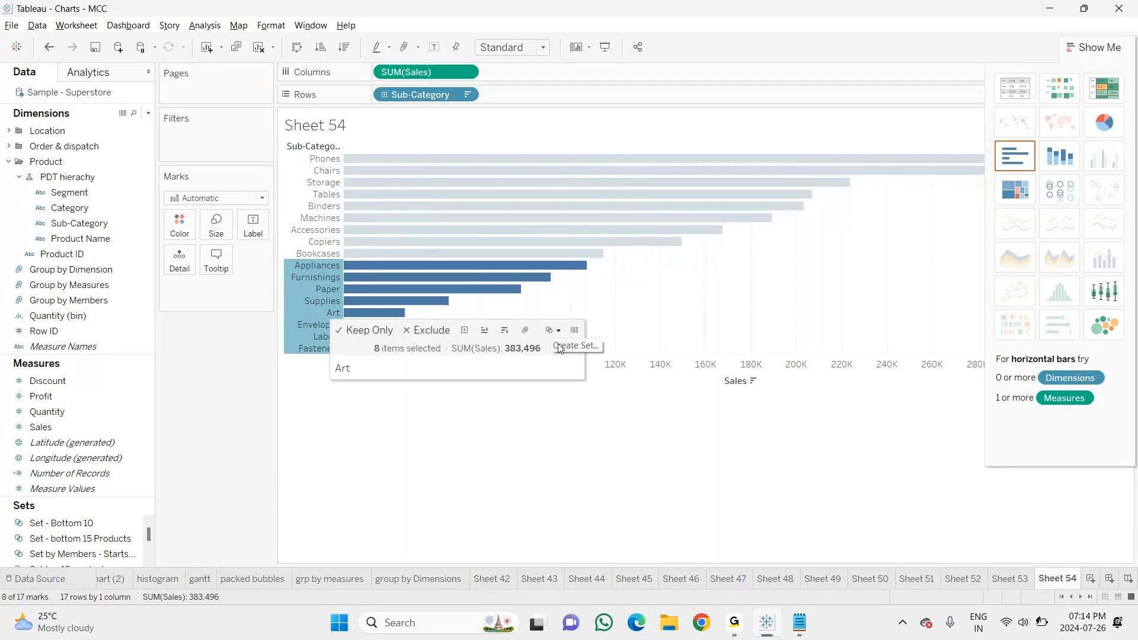
pyautogui.click(555, 335)
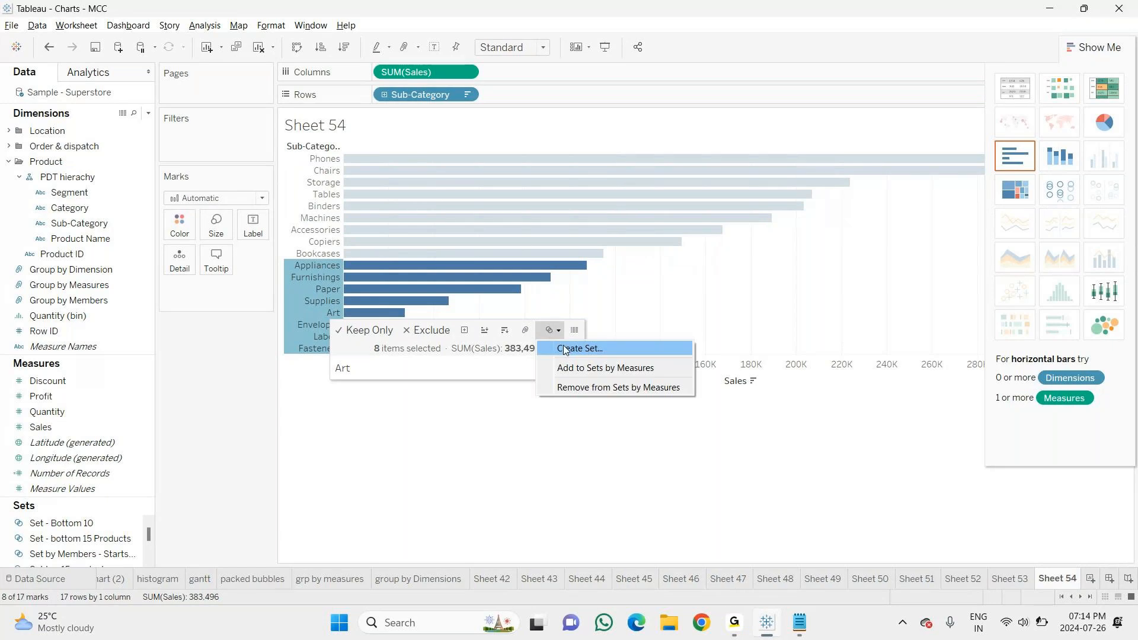
pyautogui.click(564, 349)
pyautogui.write('Set')
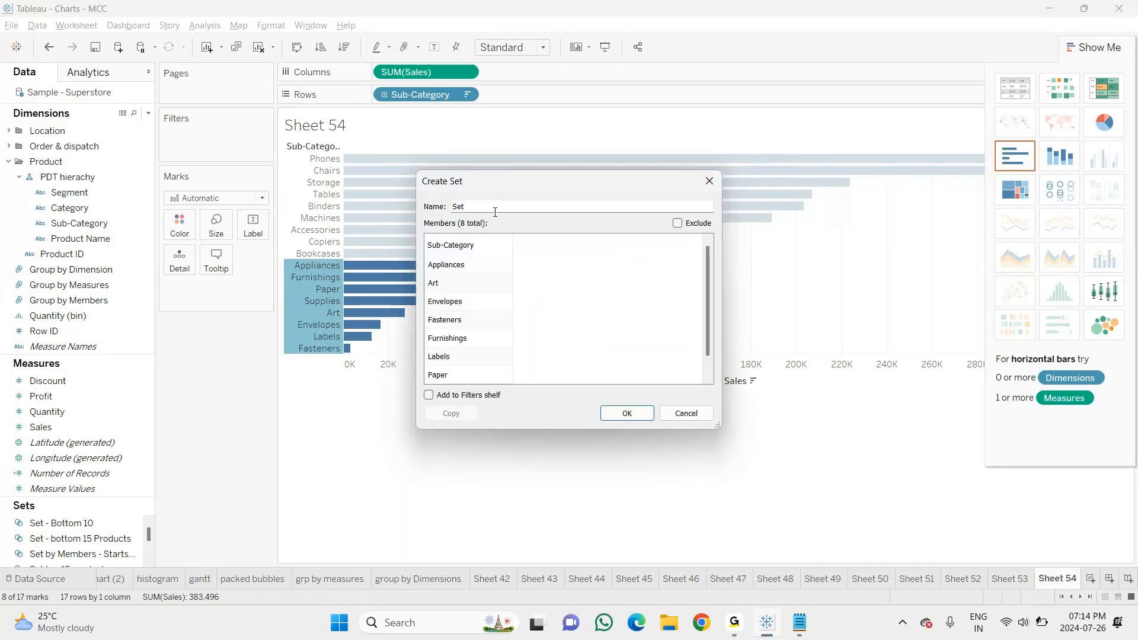
pyautogui.write('s by Dimensions')
pyautogui.click(624, 412)
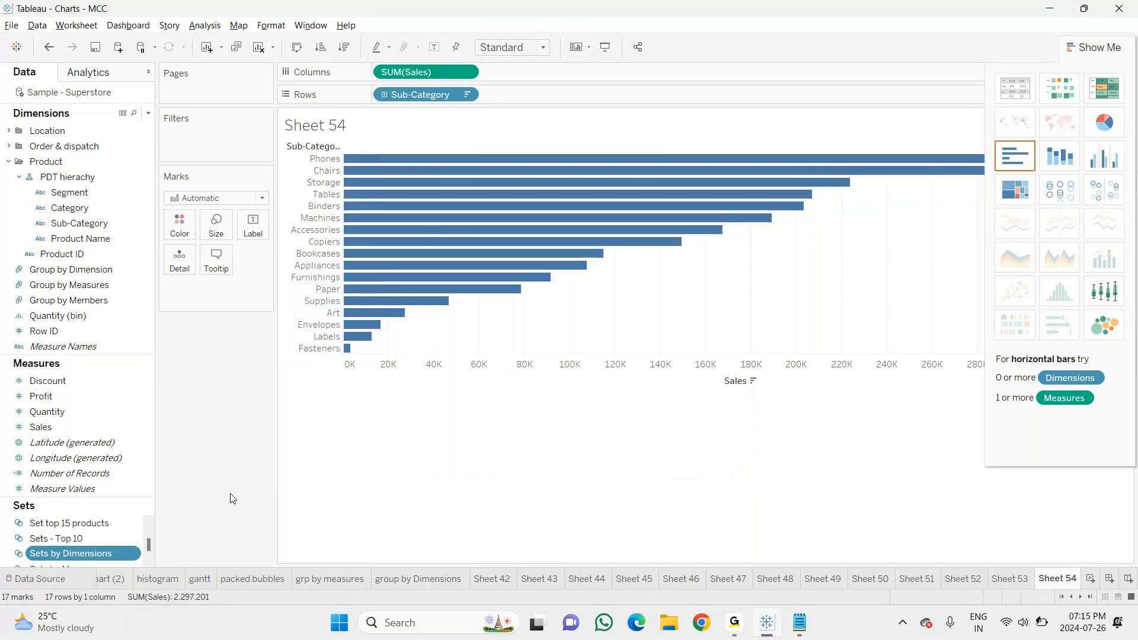
# Filter the chart by the "Sets by Dimensions" set, view the filter's member list, and remove the filter
pyautogui.moveTo(71, 553); pyautogui.dragTo(222, 133)
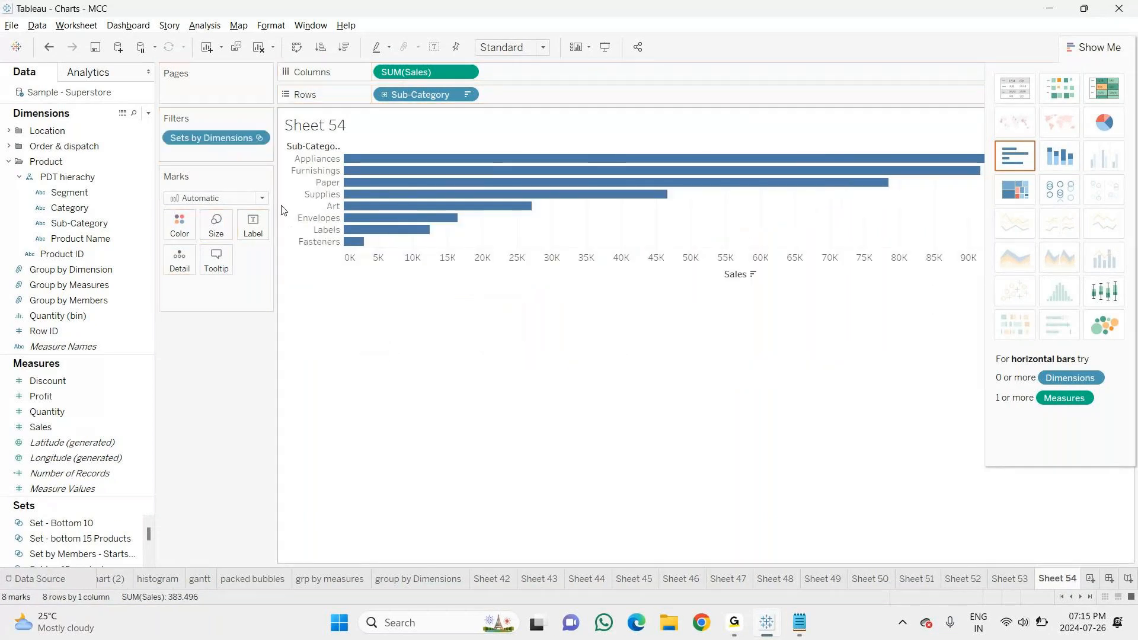
pyautogui.click(257, 138)
pyautogui.click(217, 156)
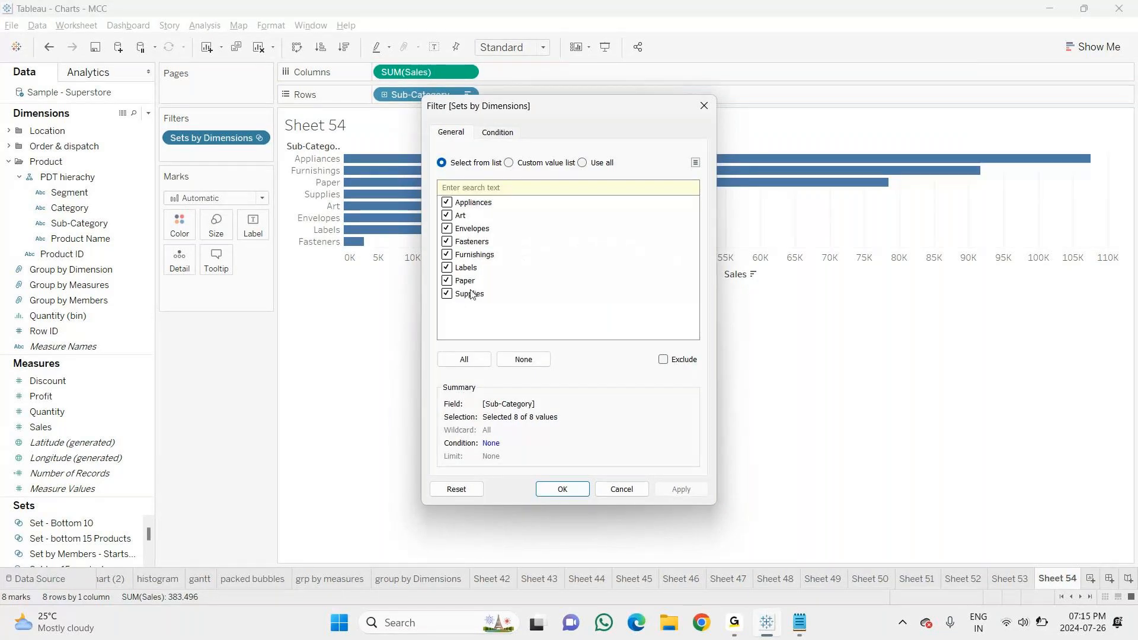
pyautogui.click(704, 105)
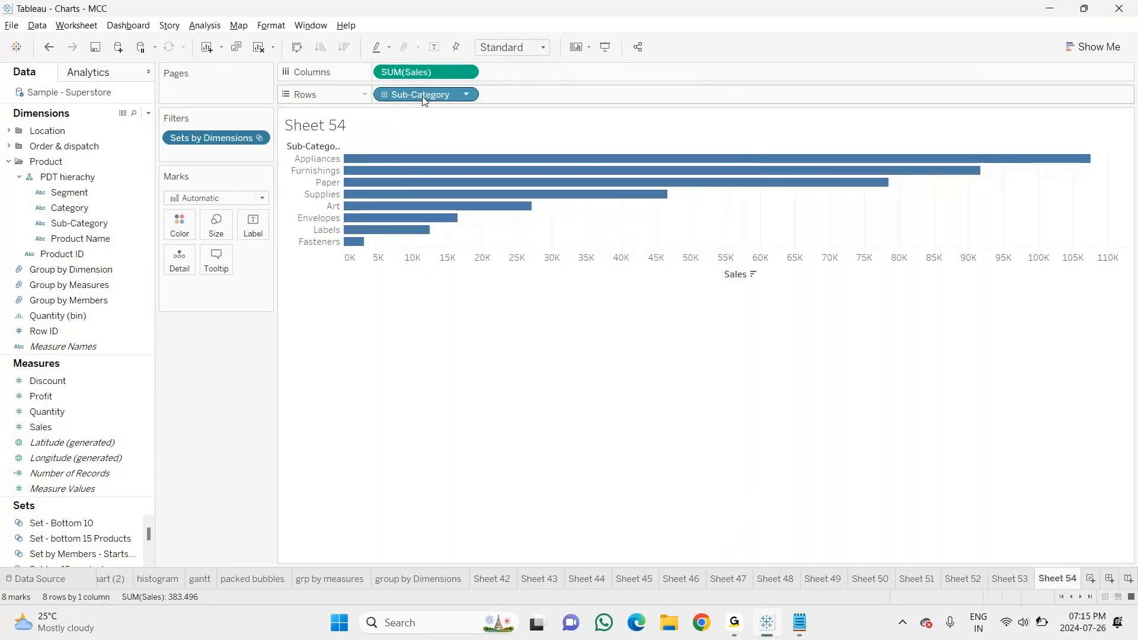
pyautogui.moveTo(224, 142); pyautogui.dragTo(209, 309)
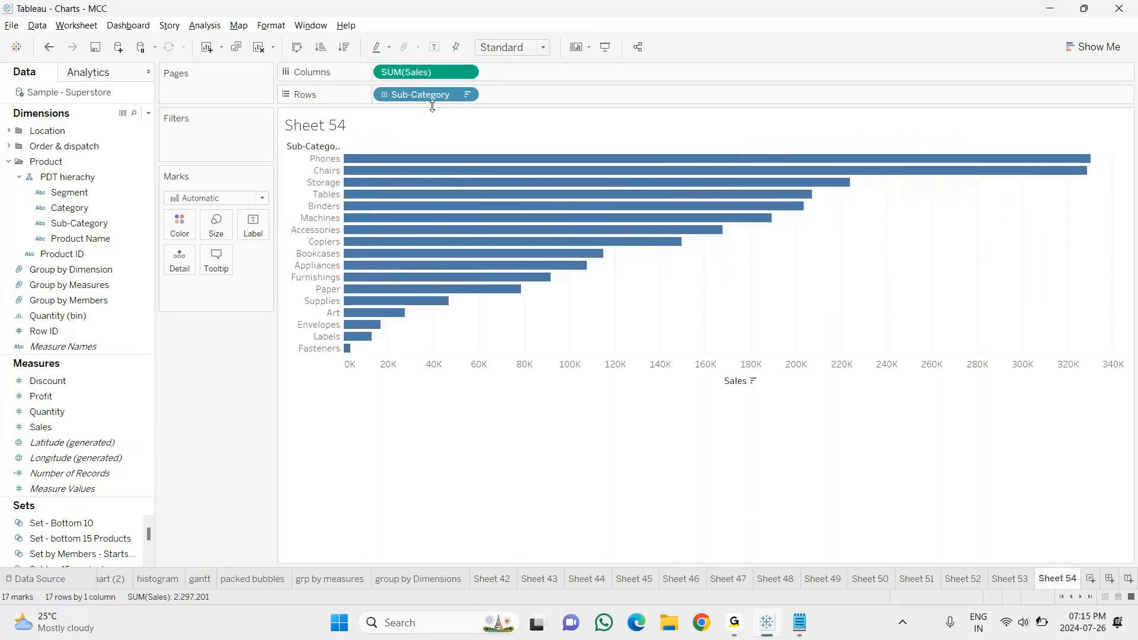
# Color the sub-category bars by In/Out membership of the "Sets by Dimensions" set
pyautogui.scroll(-2, 71, 542)
pyautogui.click(73, 555)
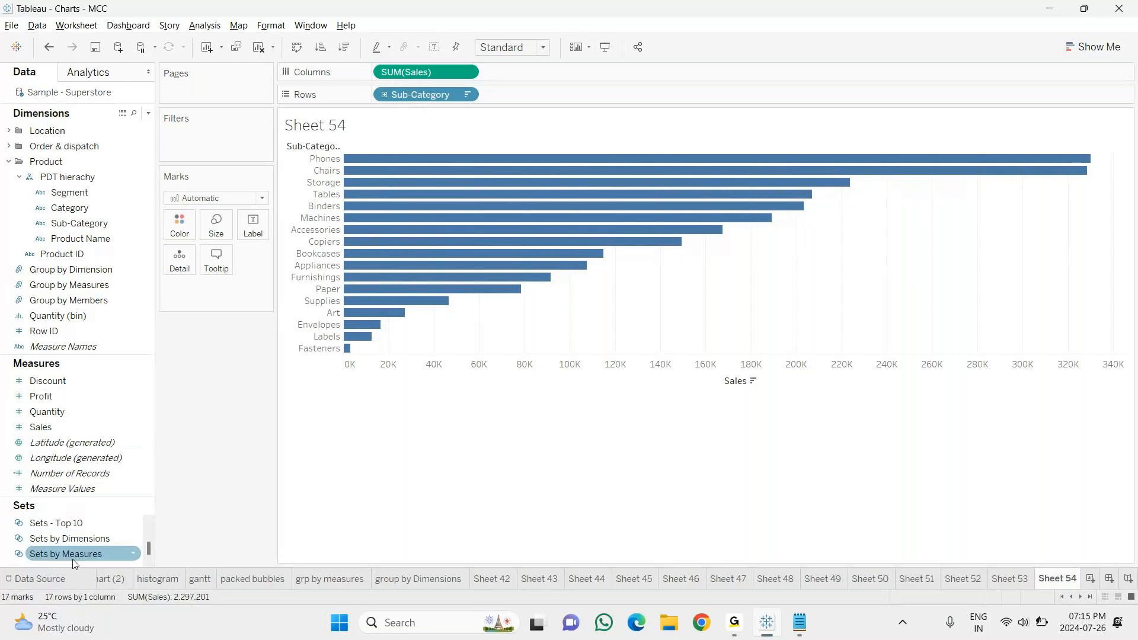
pyautogui.click(77, 539)
pyautogui.moveTo(77, 540); pyautogui.dragTo(177, 227)
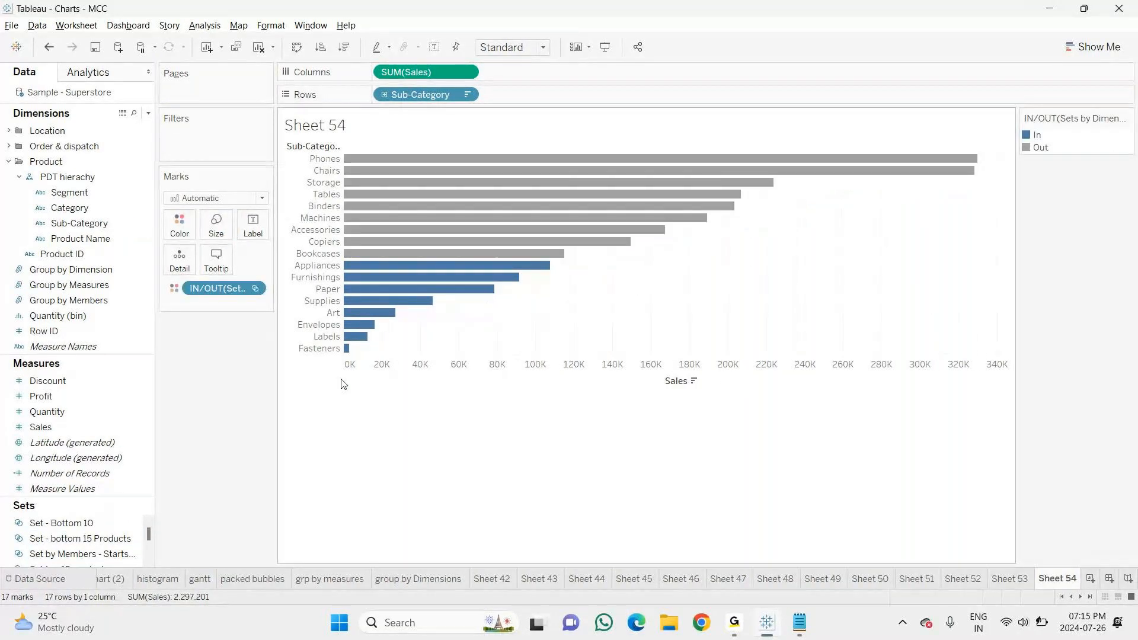
# Try to filter the bars by the color set's In/Out values, and remove the set from the bar coloring
pyautogui.moveTo(219, 290); pyautogui.dragTo(208, 141)
pyautogui.click(704, 106)
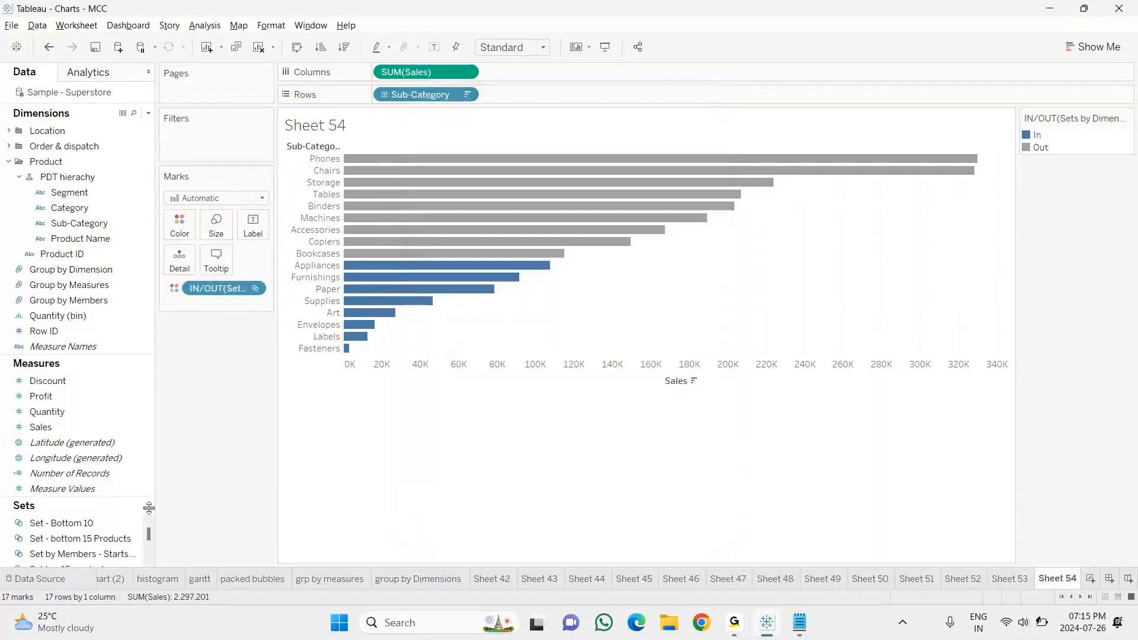
pyautogui.scroll(-3, 109, 534)
pyautogui.moveTo(59, 555)
pyautogui.mouseDown()
pyautogui.moveTo(249, 226)
pyautogui.moveTo(84, 502)
pyautogui.moveTo(67, 554)
pyautogui.mouseUp()
pyautogui.moveTo(69, 516); pyautogui.dragTo(220, 122)
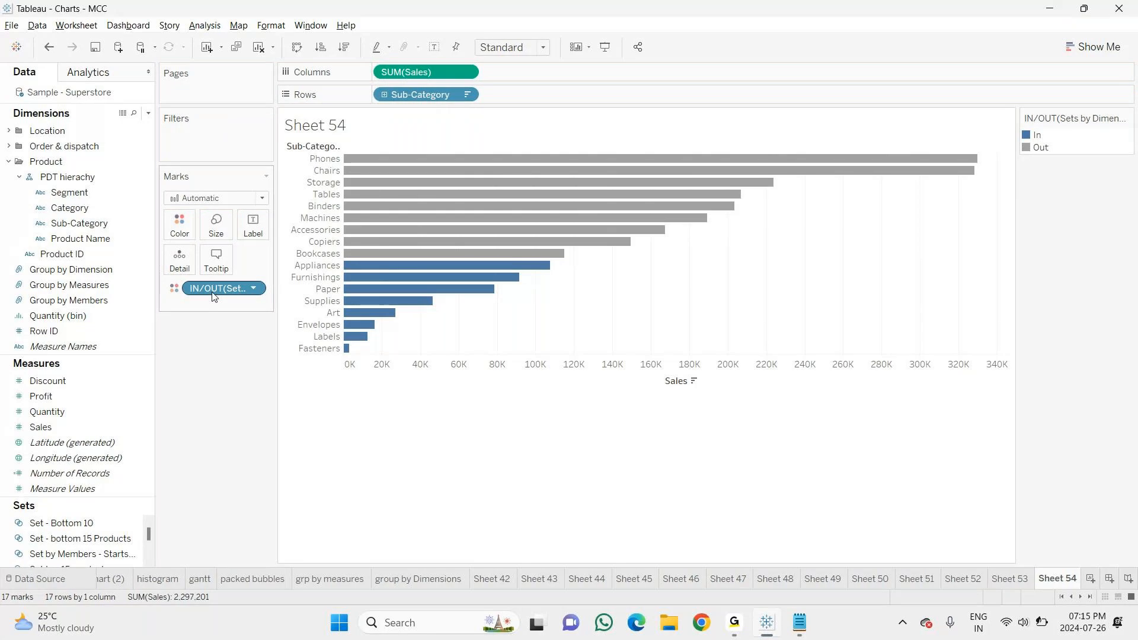
pyautogui.moveTo(214, 296); pyautogui.dragTo(71, 508)
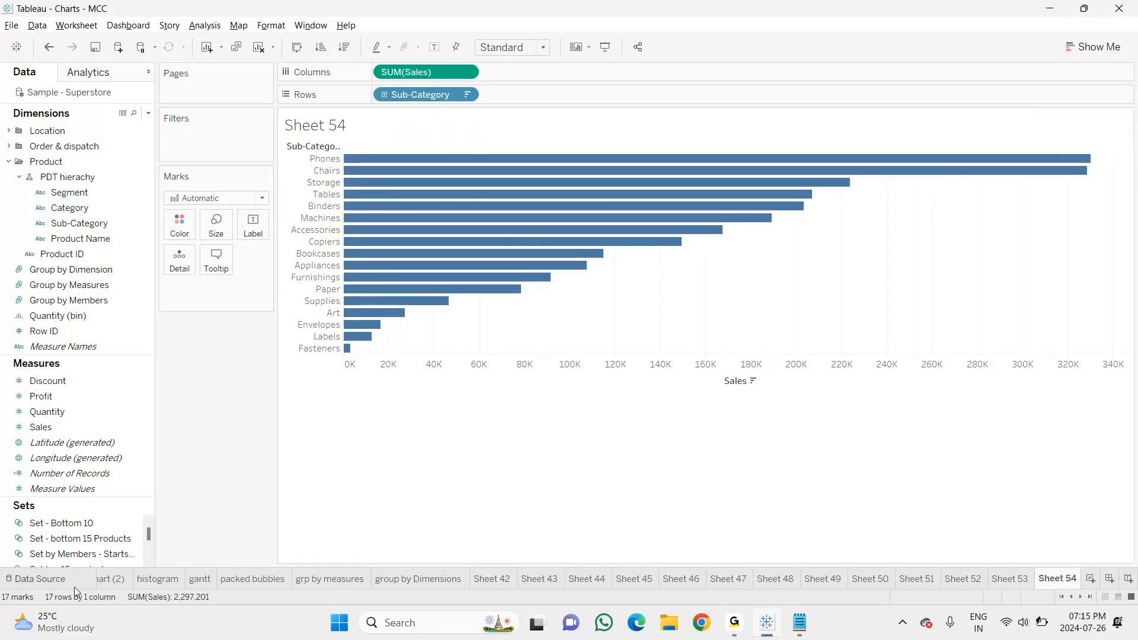
# Filter the sub-category bar chart by the "Sets by Dimensions" set
pyautogui.scroll(-3, 83, 542)
pyautogui.click(85, 554)
pyautogui.moveTo(85, 554); pyautogui.dragTo(225, 139)
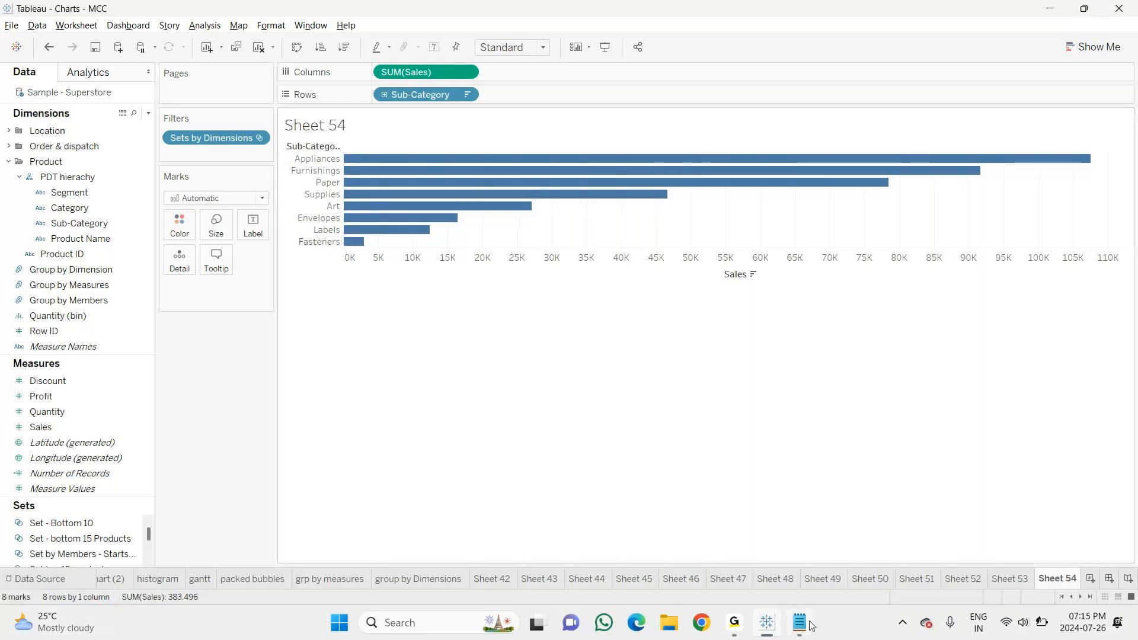
pyautogui.moveTo(734, 622)
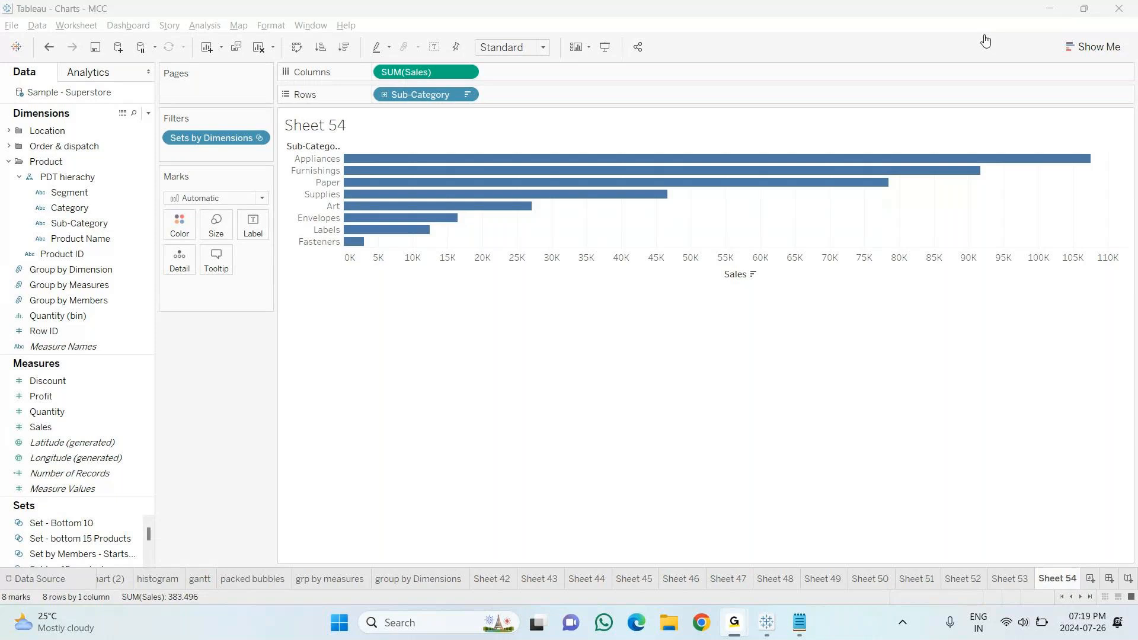
# Create a new worksheet with a text table of Sales by Customer Name, sorted in descending order
pyautogui.click(1090, 579)
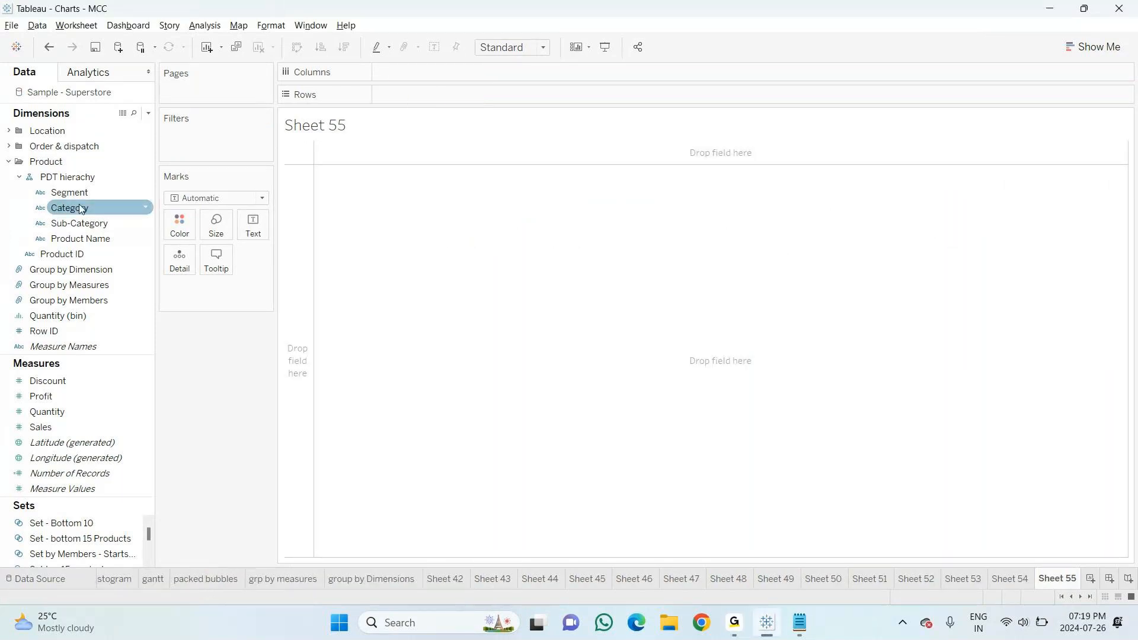
pyautogui.click(8, 162)
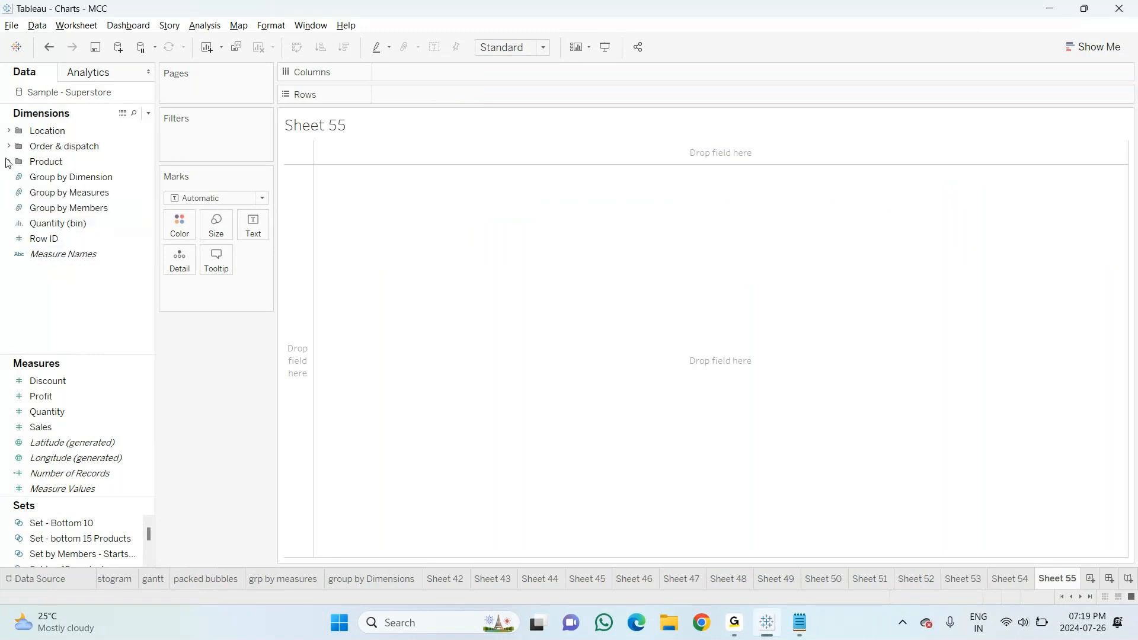
pyautogui.click(7, 147)
pyautogui.moveTo(74, 177); pyautogui.dragTo(398, 101)
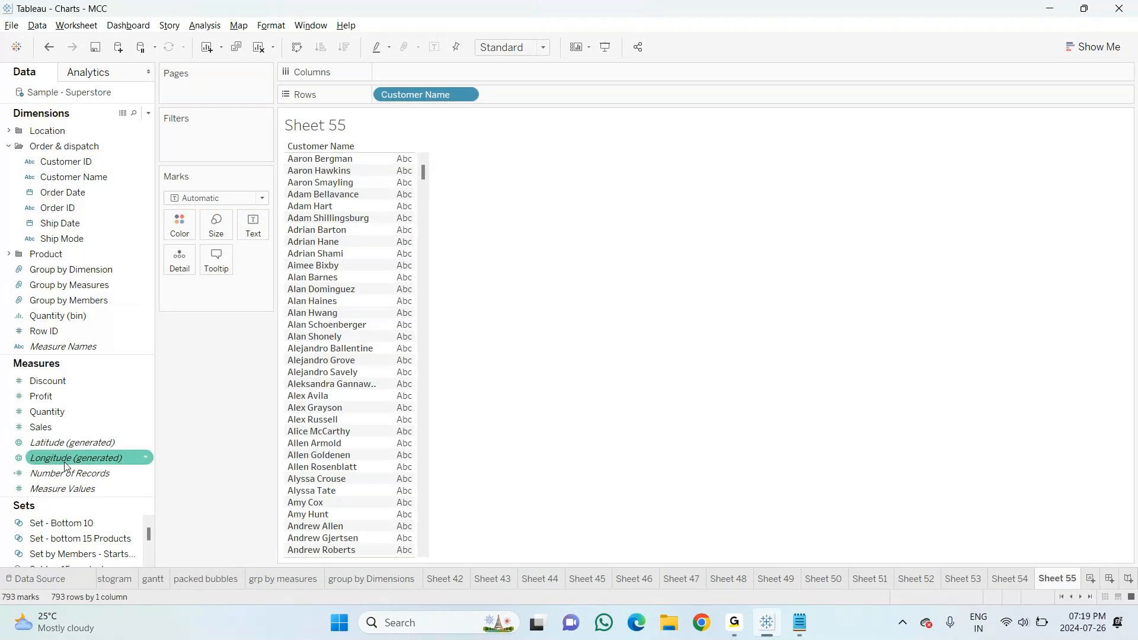
pyautogui.moveTo(72, 538); pyautogui.dragTo(391, 241)
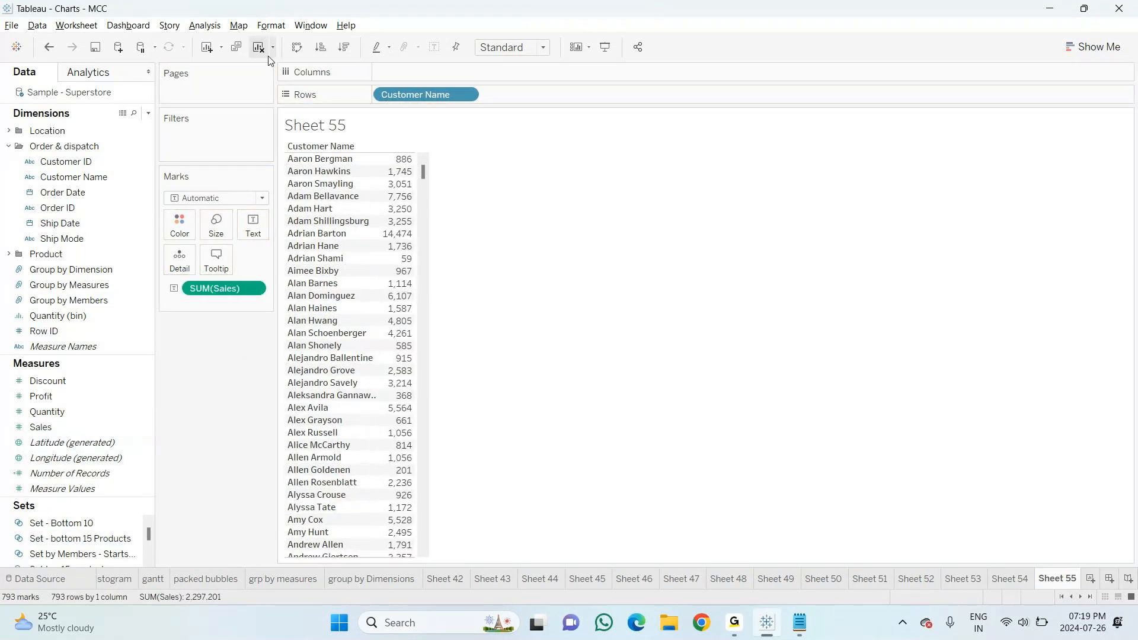
pyautogui.click(344, 47)
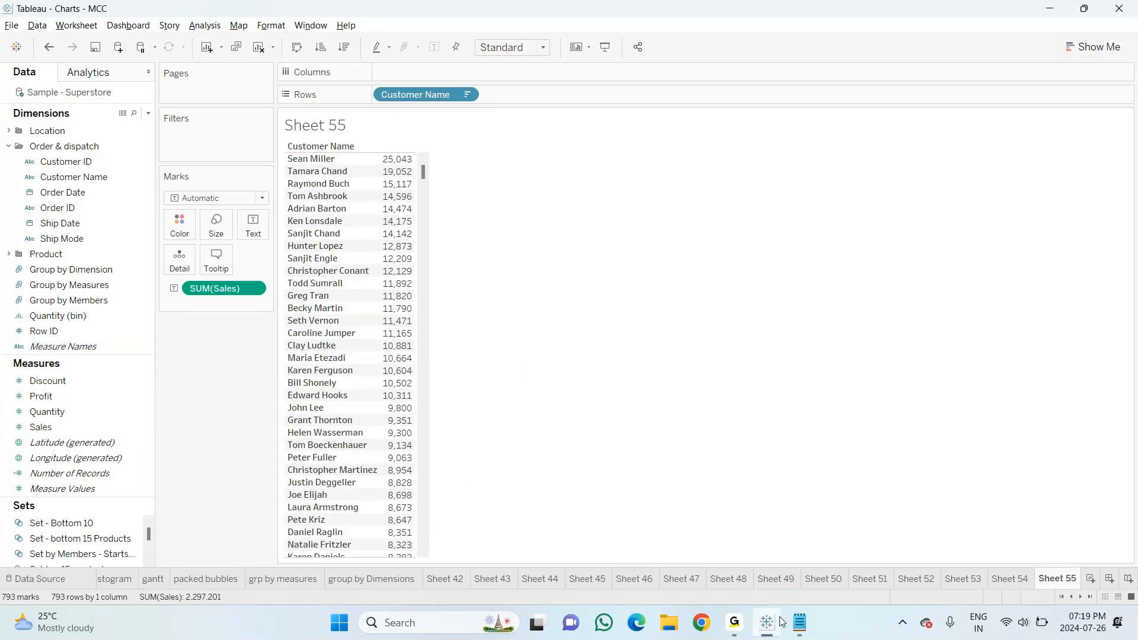
# Switch to the Notepad notes and copy the "Groups by Measures" and "2. groups by Dimensions" lines below "1. sets by Members"
pyautogui.click(799, 622)
pyautogui.moveTo(53, 422); pyautogui.dragTo(374, 458)
pyautogui.hotkey('ctrl', 'c')
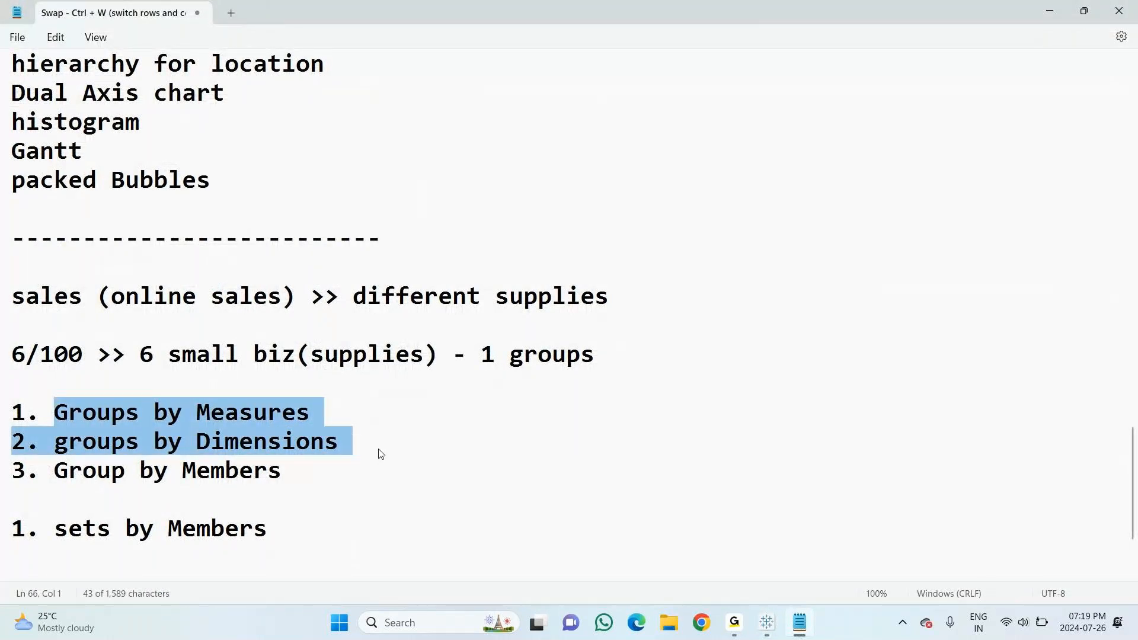
pyautogui.click(304, 533)
pyautogui.press('Return')
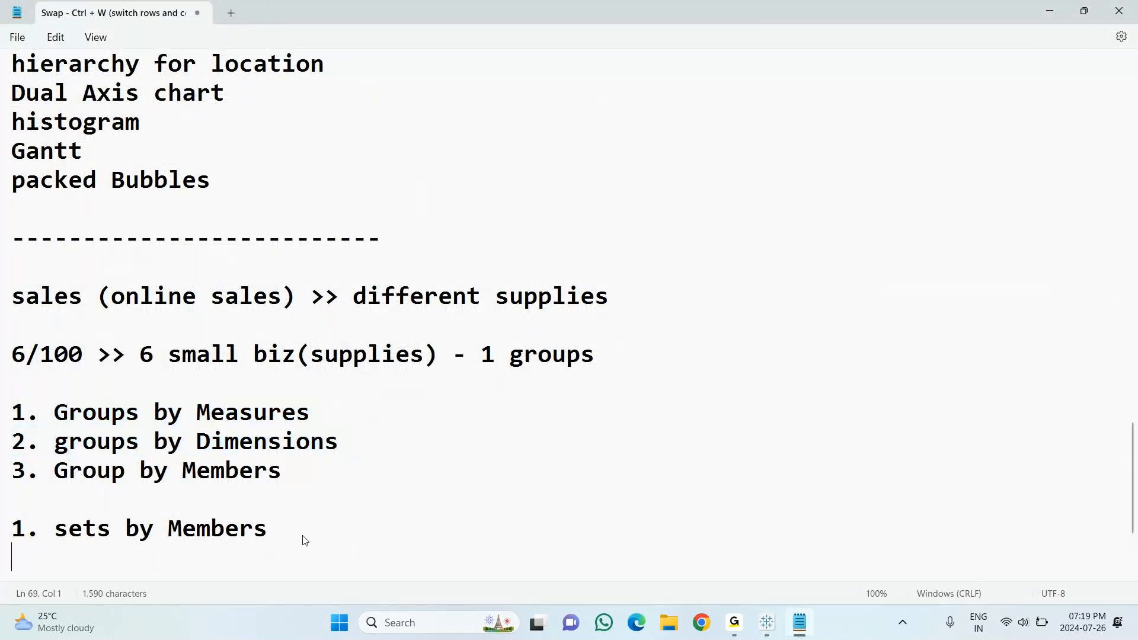
pyautogui.hotkey('ctrl', 'v')
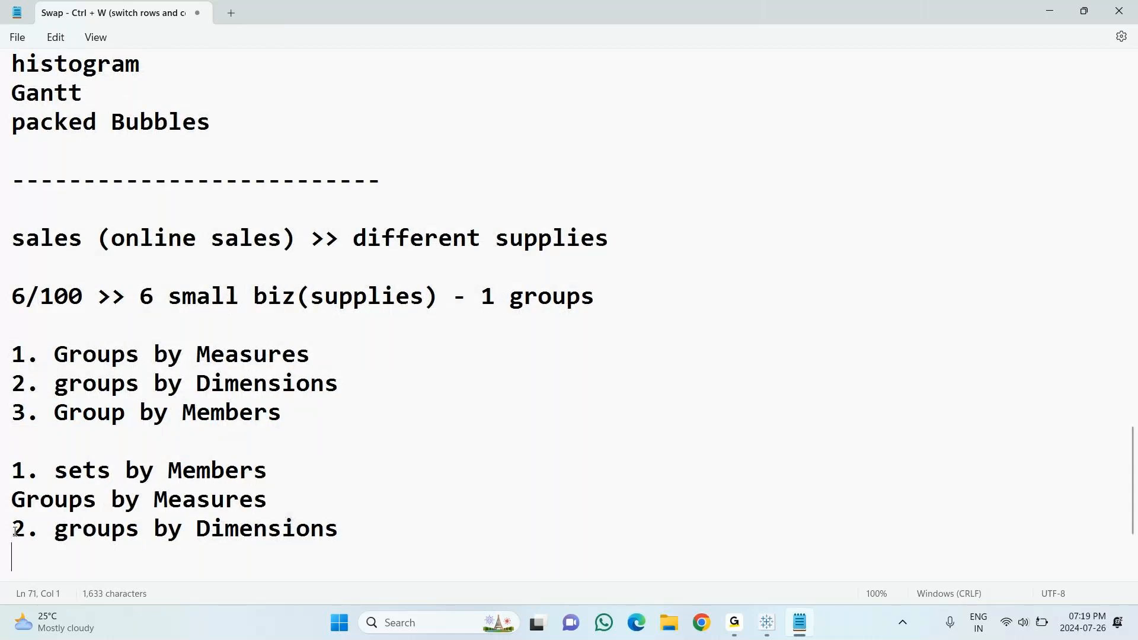
# Number the pasted Measures line "2." and replace the word for groups with "Sets" in both pasted lines
pyautogui.click(15, 506)
pyautogui.write('2.')
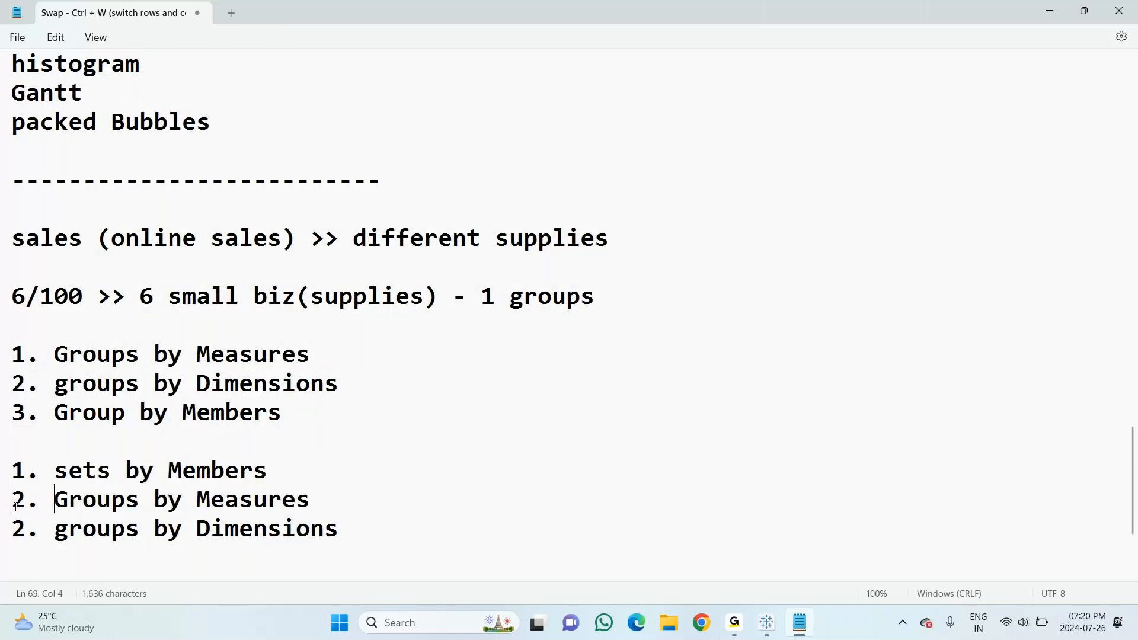
pyautogui.moveTo(125, 504); pyautogui.dragTo(139, 504)
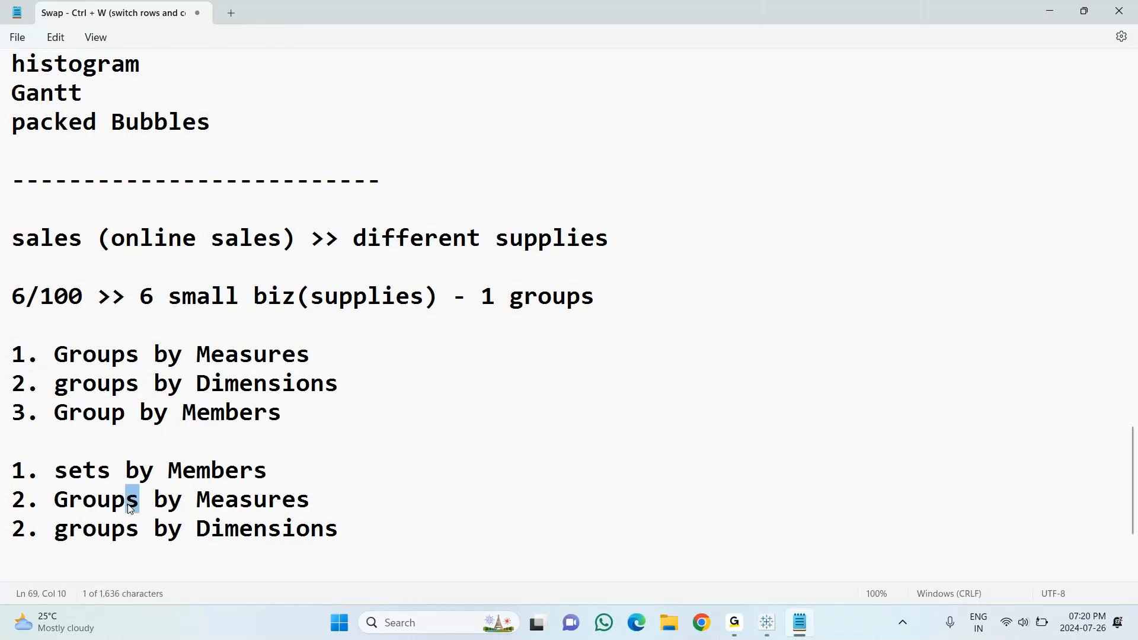
pyautogui.doubleClick(130, 507)
pyautogui.write('Sets')
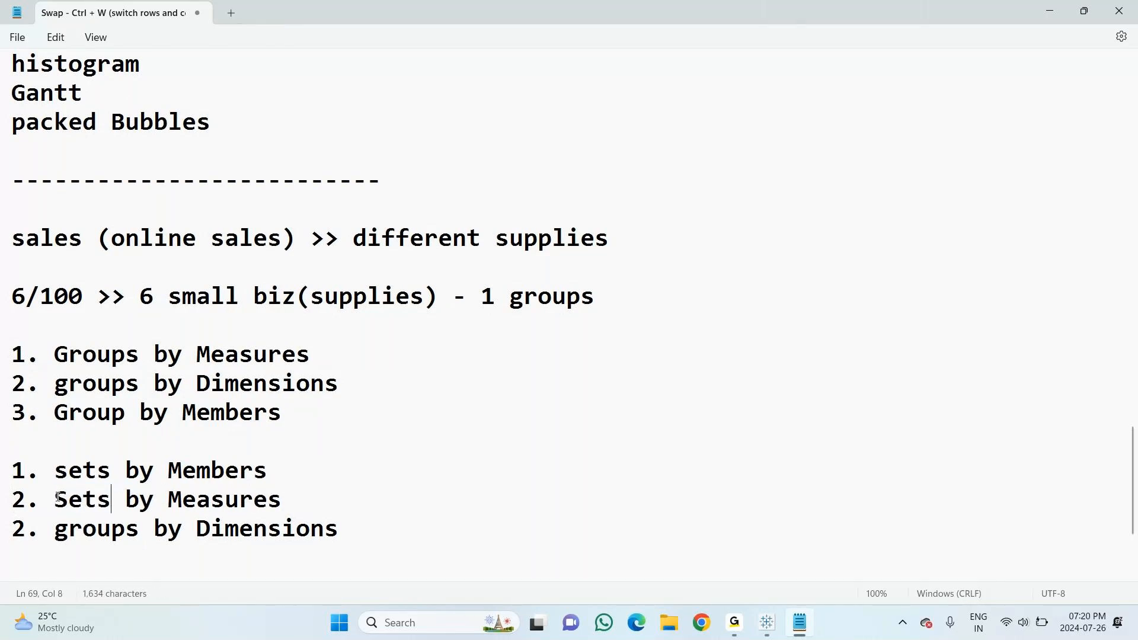
pyautogui.doubleClick(59, 531)
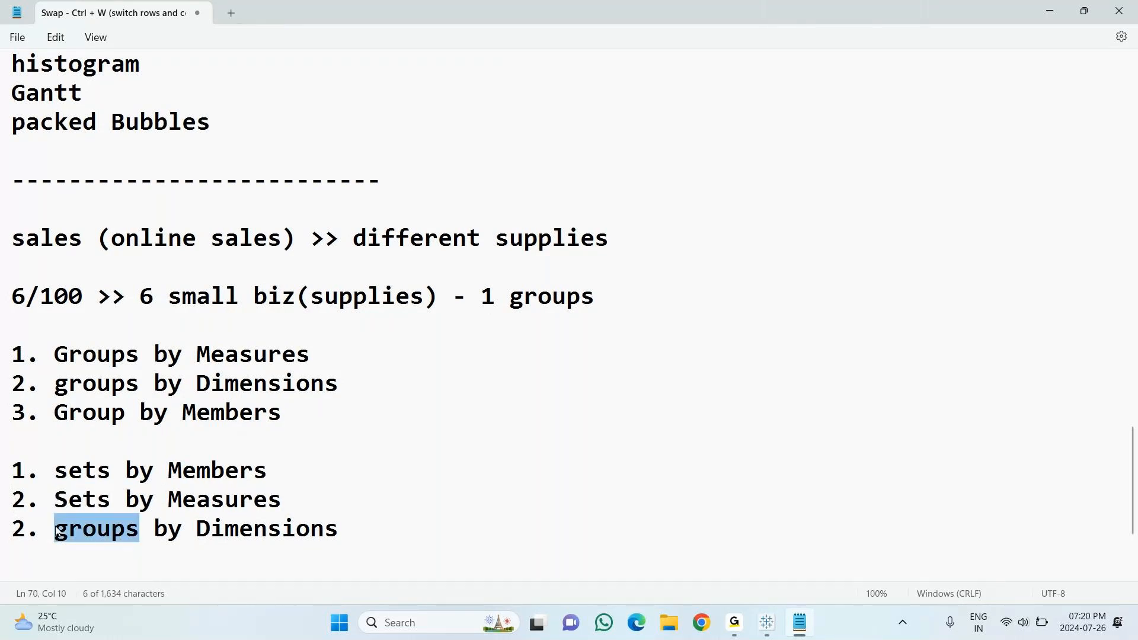
pyautogui.write('Sets')
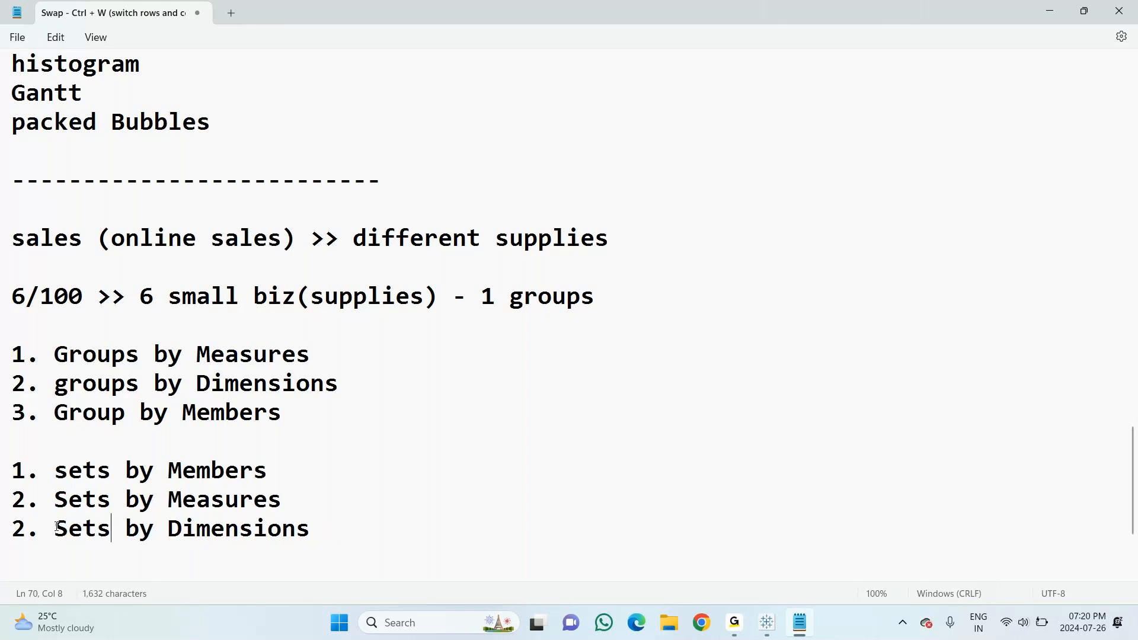
# Add an indented line "based on Alphabets" under "1. sets by Members" and a line break after the Dimensions line
pyautogui.click(319, 529)
pyautogui.press('Return')
pyautogui.click(296, 473)
pyautogui.press('Return')
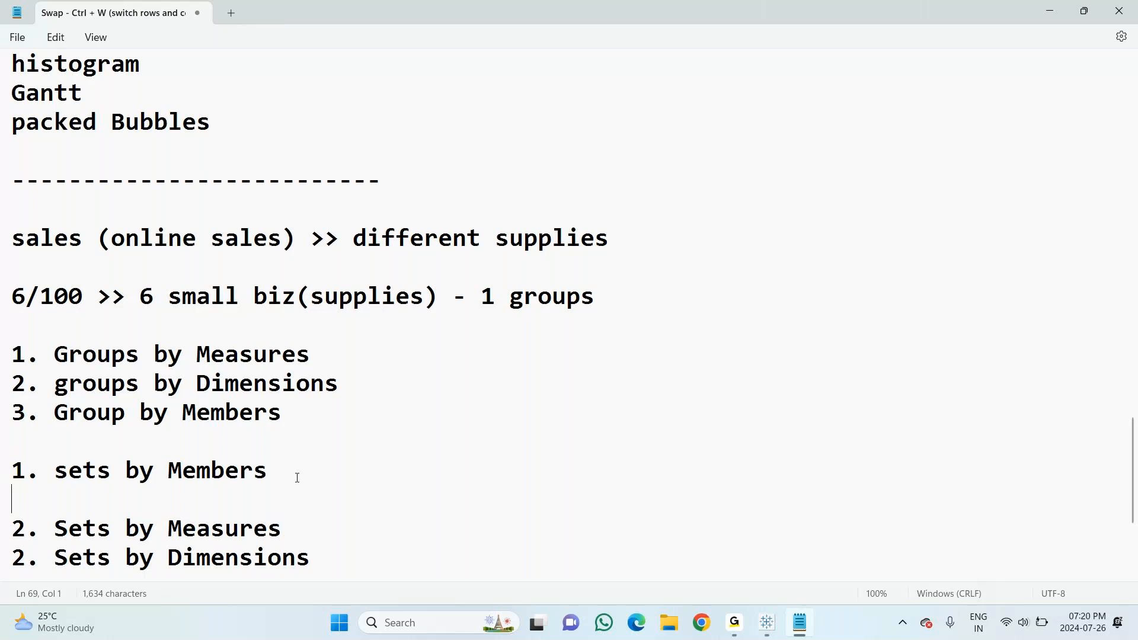
pyautogui.press('Tab')
pyautogui.write('based ')
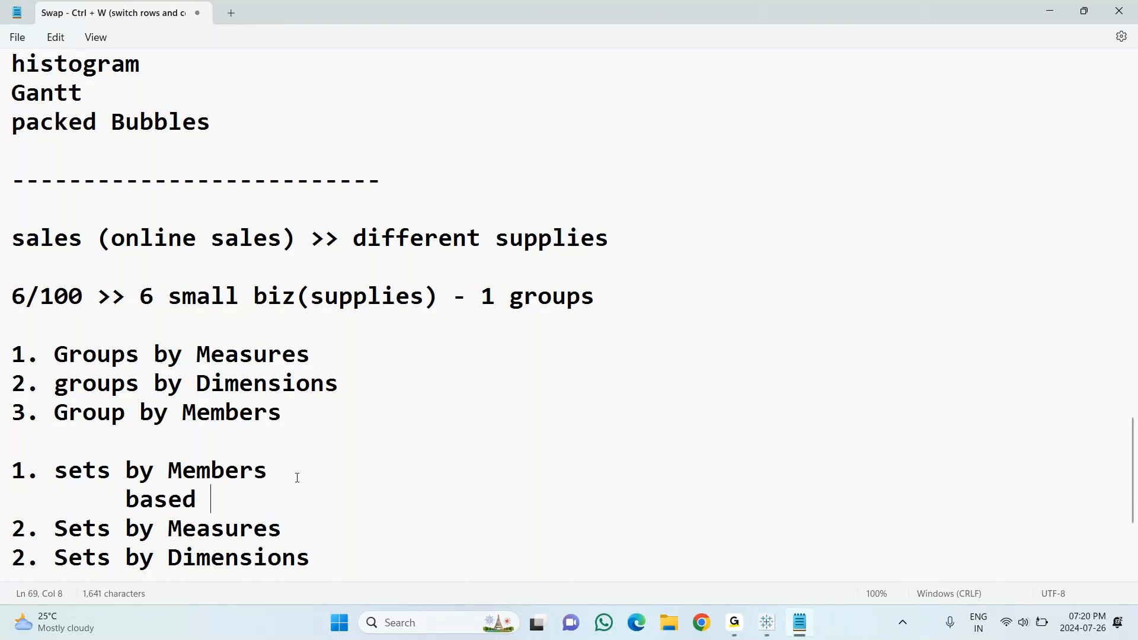
pyautogui.write('on Alphabets')
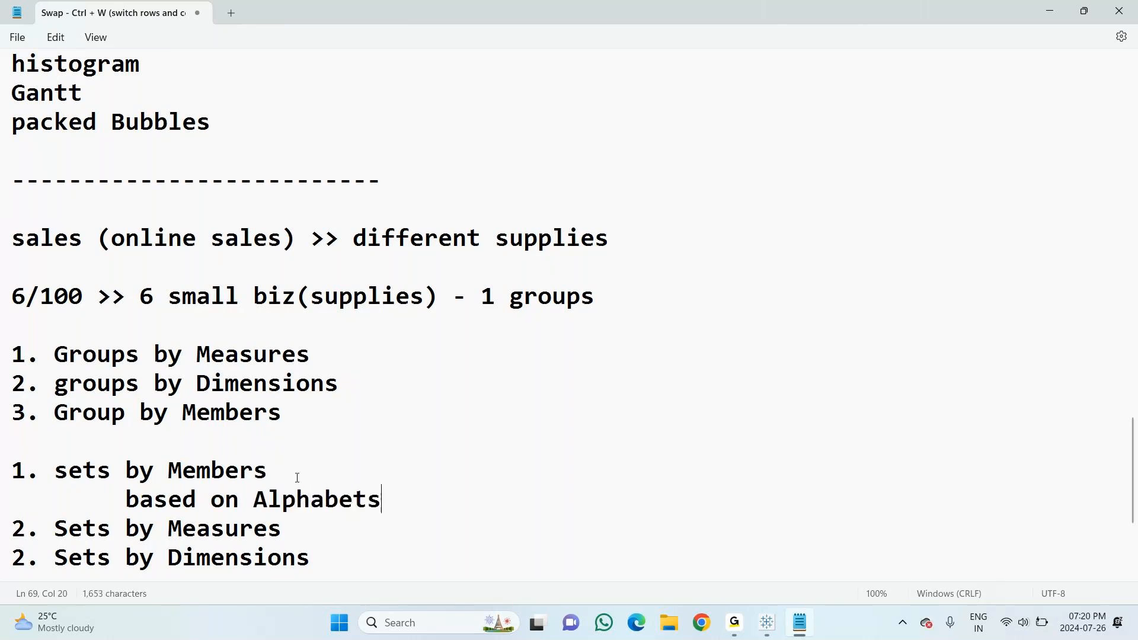
# Add indented lines "top 10 Customers" and "bottom 10 customer" below "based on Alphabets"
pyautogui.press('Return')
pyautogui.press('Tab')
pyautogui.write('top ')
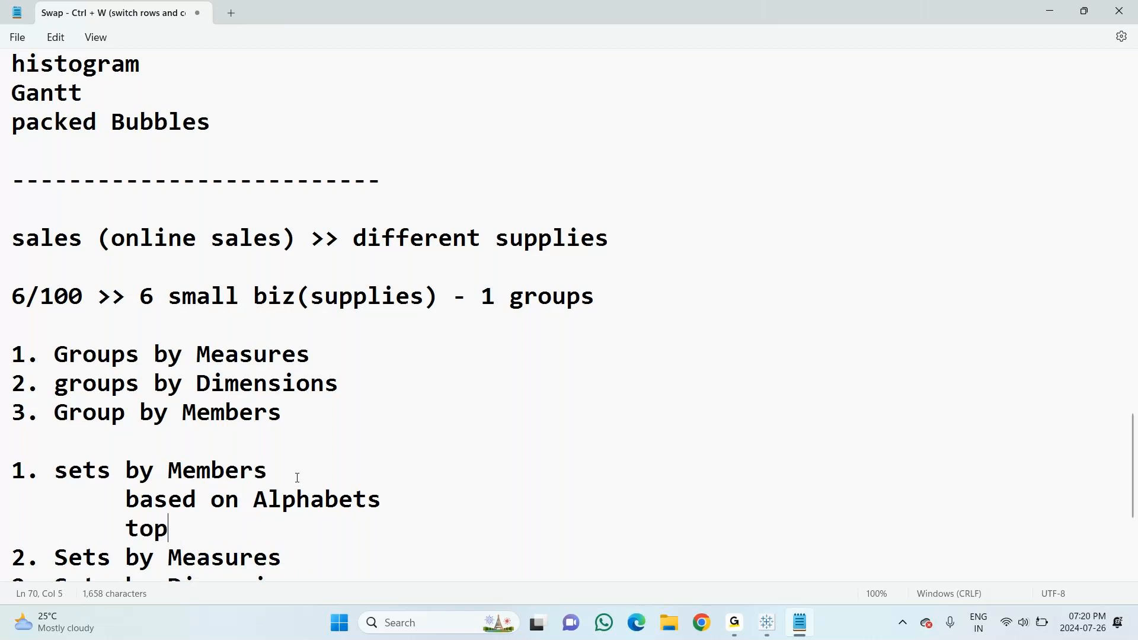
pyautogui.write('10')
pyautogui.press('Return')
pyautogui.press('Tab')
pyautogui.write('bottom')
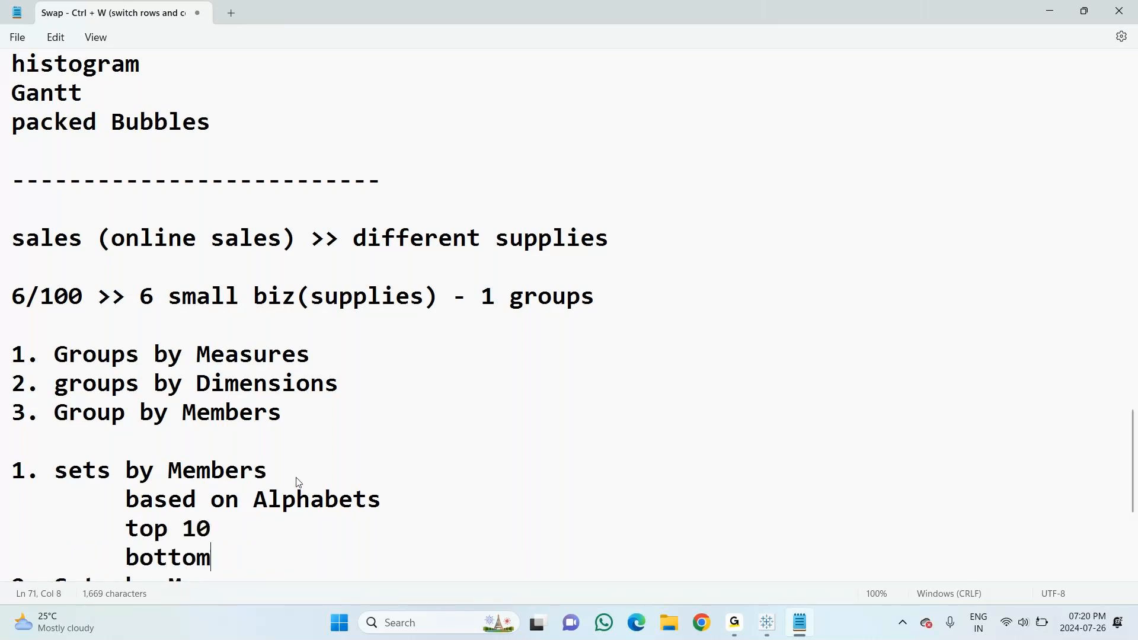
pyautogui.write(' 10')
pyautogui.press('Up')
pyautogui.write('Custo')
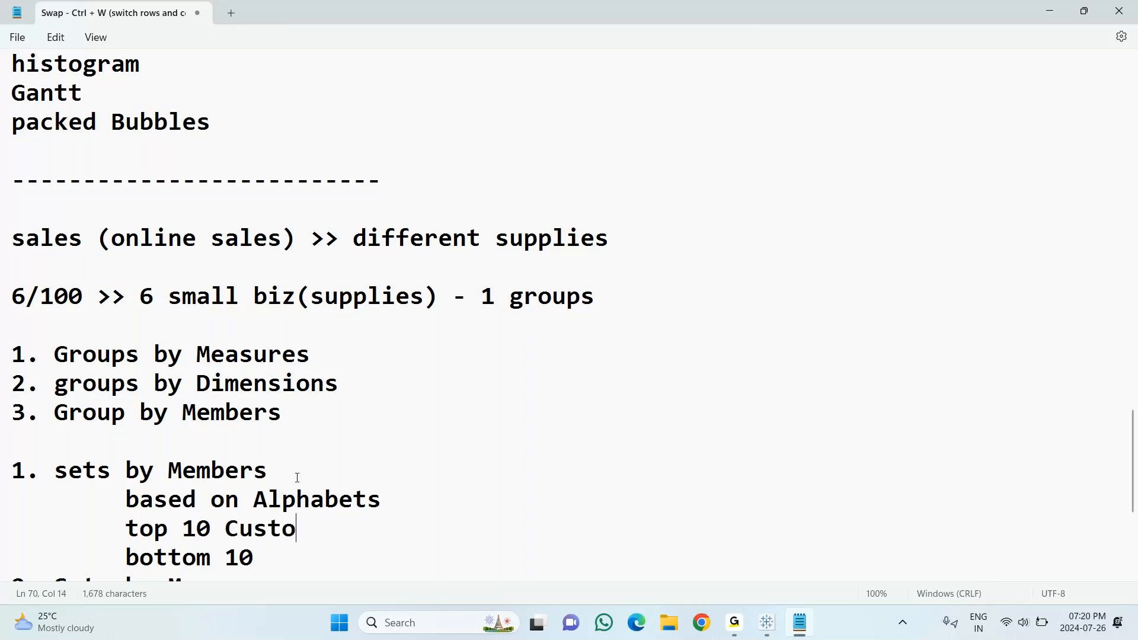
pyautogui.write('mers')
pyautogui.press('Down')
pyautogui.write('cust')
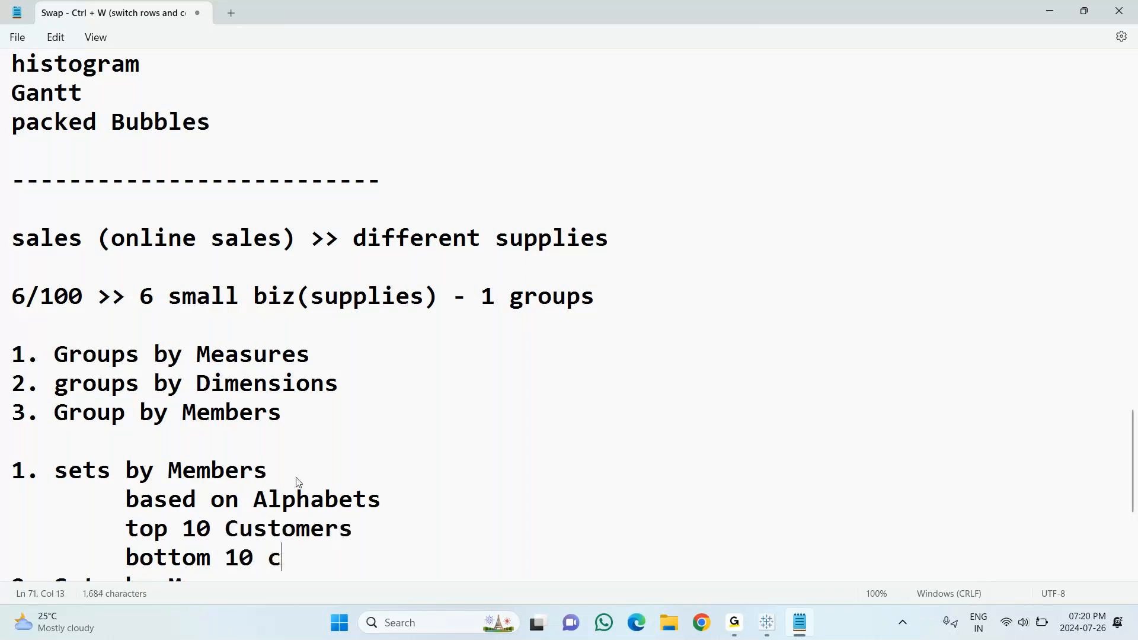
pyautogui.write('oemr')
pyautogui.press('BackSpace')
pyautogui.press('BackSpace')
pyautogui.press('BackSpace')
pyautogui.write('mer')
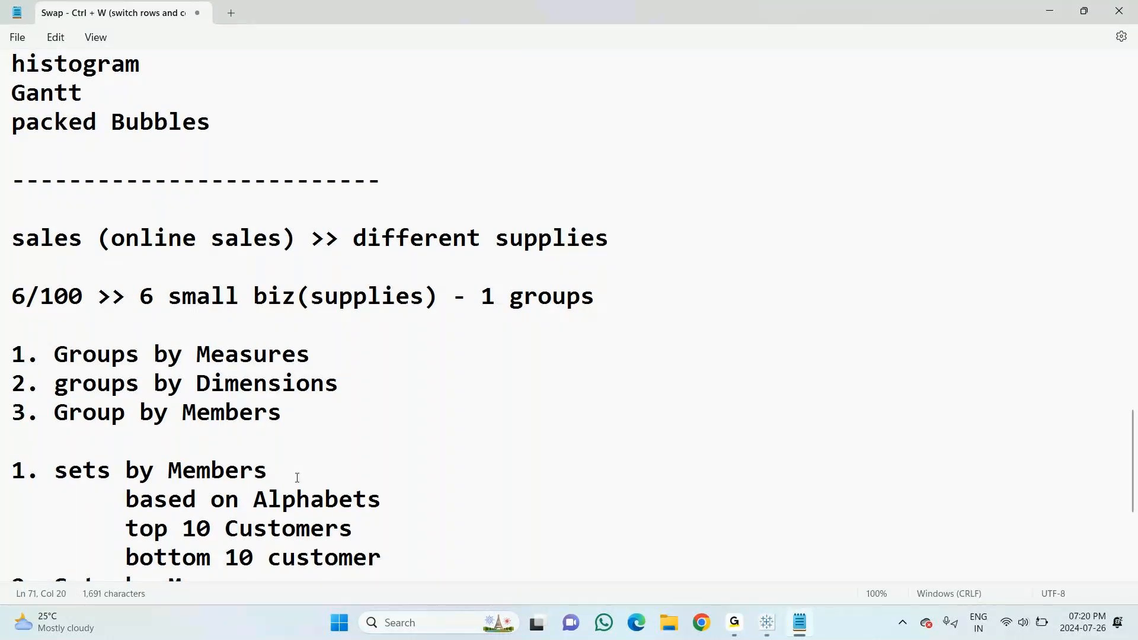
# Duplicate the "top 10 Customers" and "bottom 10 customer" lines directly below themselves, with the same indentation
pyautogui.press('Return')
pyautogui.moveTo(126, 499); pyautogui.dragTo(378, 531)
pyautogui.hotkey('ctrl', 'c')
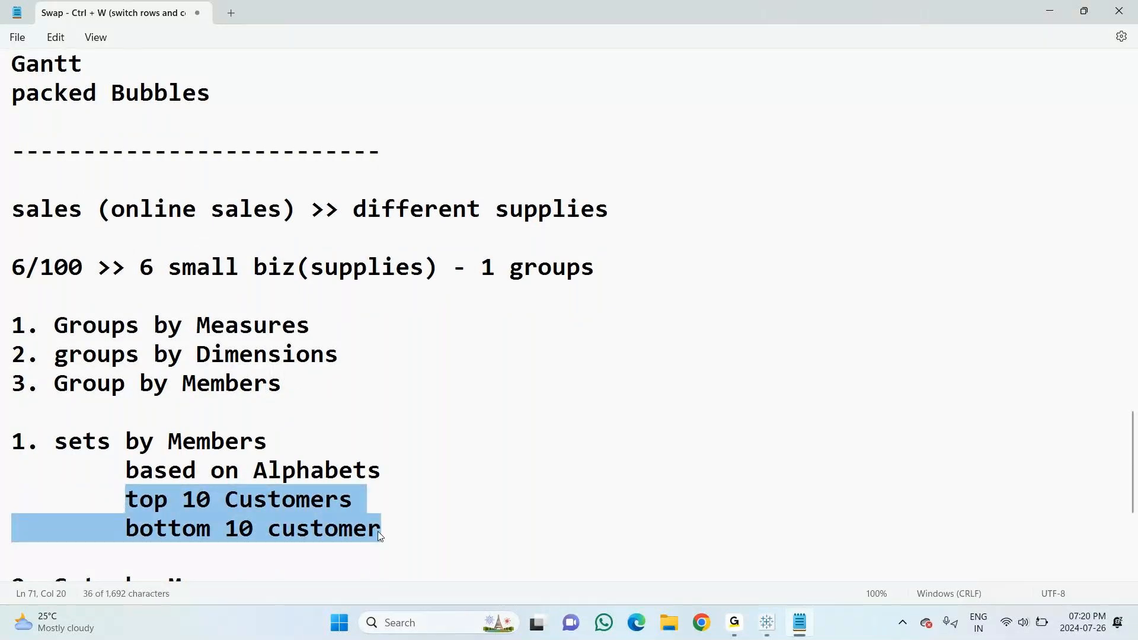
pyautogui.click(378, 531)
pyautogui.press('Return')
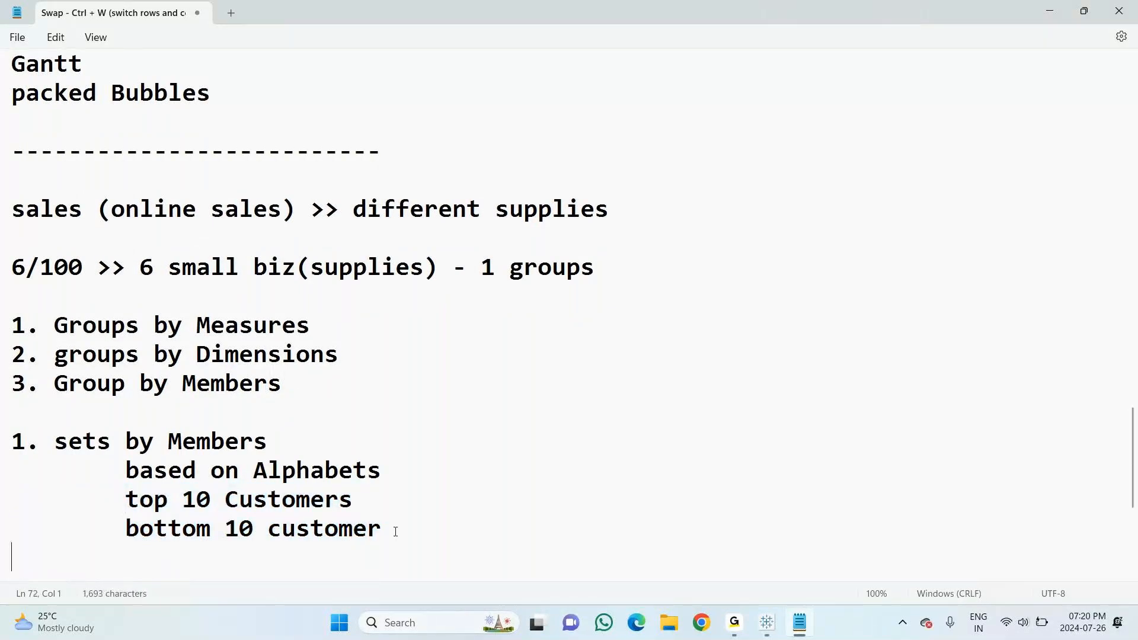
pyautogui.press('Tab')
pyautogui.hotkey('ctrl', 'v')
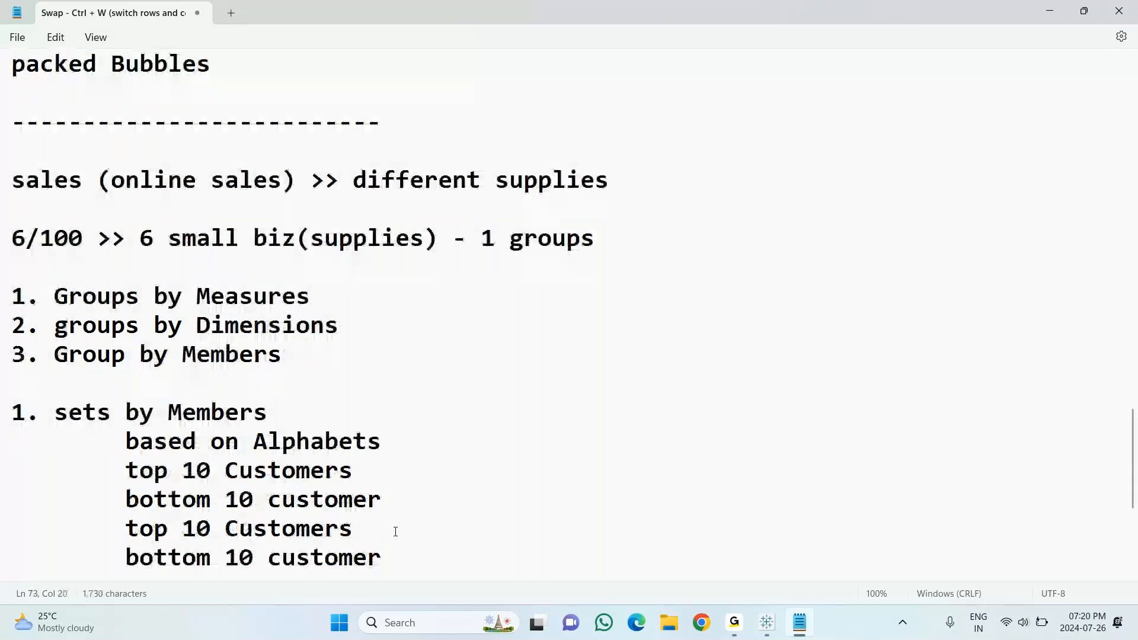
# Change the duplicated "top 10 Customers" line to "top 15 Products"
pyautogui.click(204, 530)
pyautogui.press('BackSpace')
pyautogui.write('5')
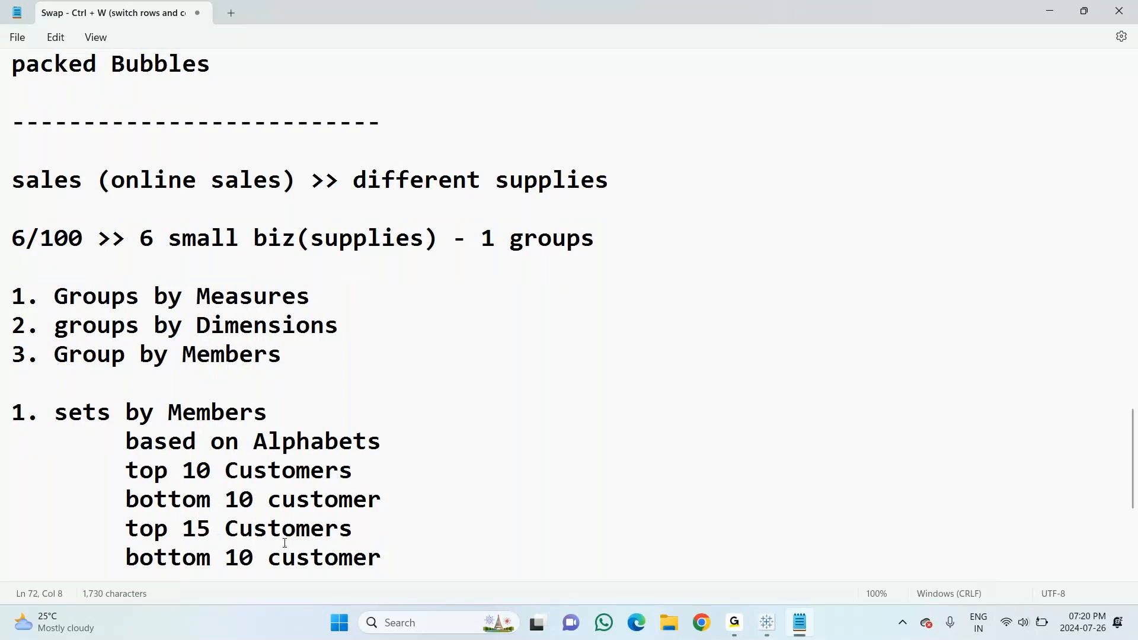
pyautogui.moveTo(353, 529); pyautogui.dragTo(226, 533)
pyautogui.write('P')
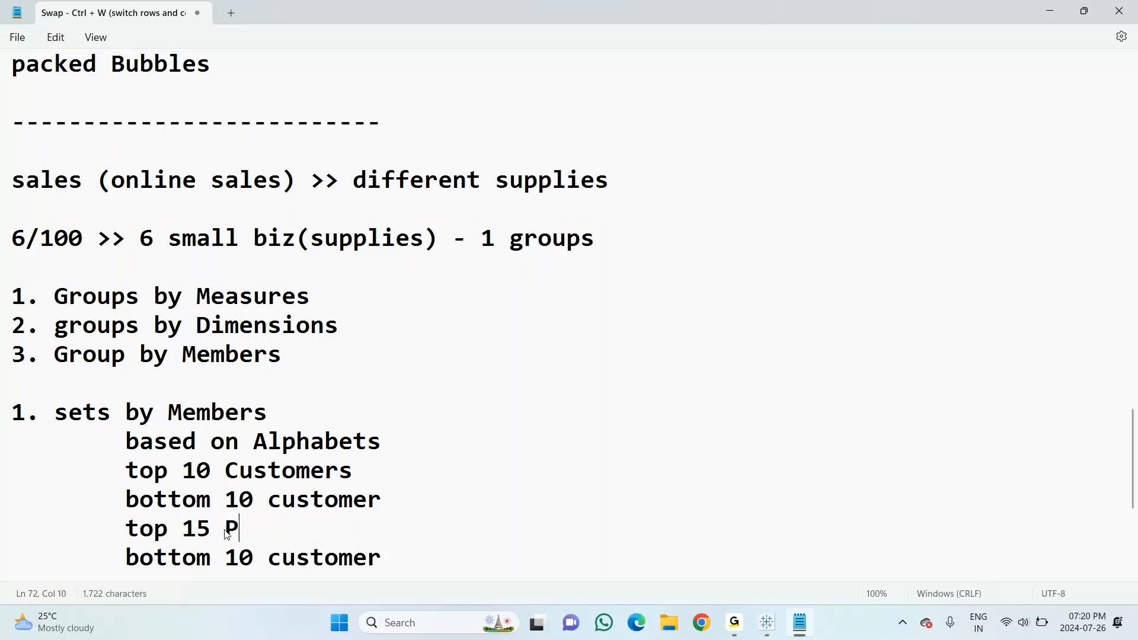
pyautogui.write('roducts')
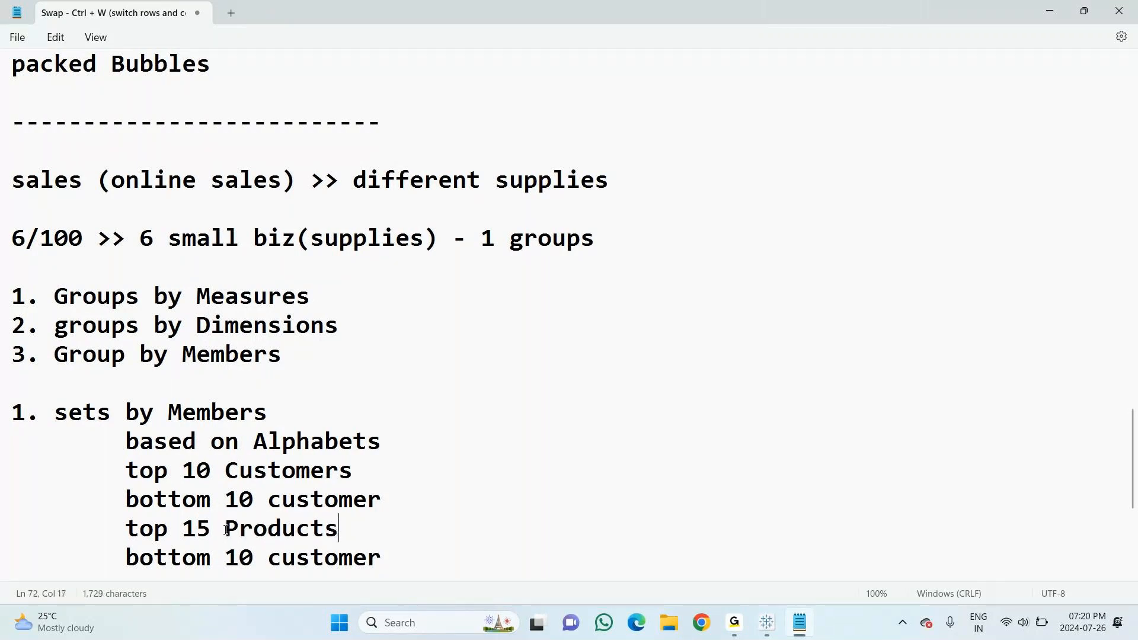
# Change the duplicated "bottom 10 customer" line to "bottom 15 products"
pyautogui.click(427, 570)
pyautogui.press('BackSpace')
pyautogui.press('BackSpace')
pyautogui.press('BackSpace')
pyautogui.press('BackSpace')
pyautogui.press('BackSpace')
pyautogui.press('BackSpace')
pyautogui.press('BackSpace')
pyautogui.press('BackSpace')
pyautogui.press('BackSpace')
pyautogui.press('BackSpace')
pyautogui.write('5')
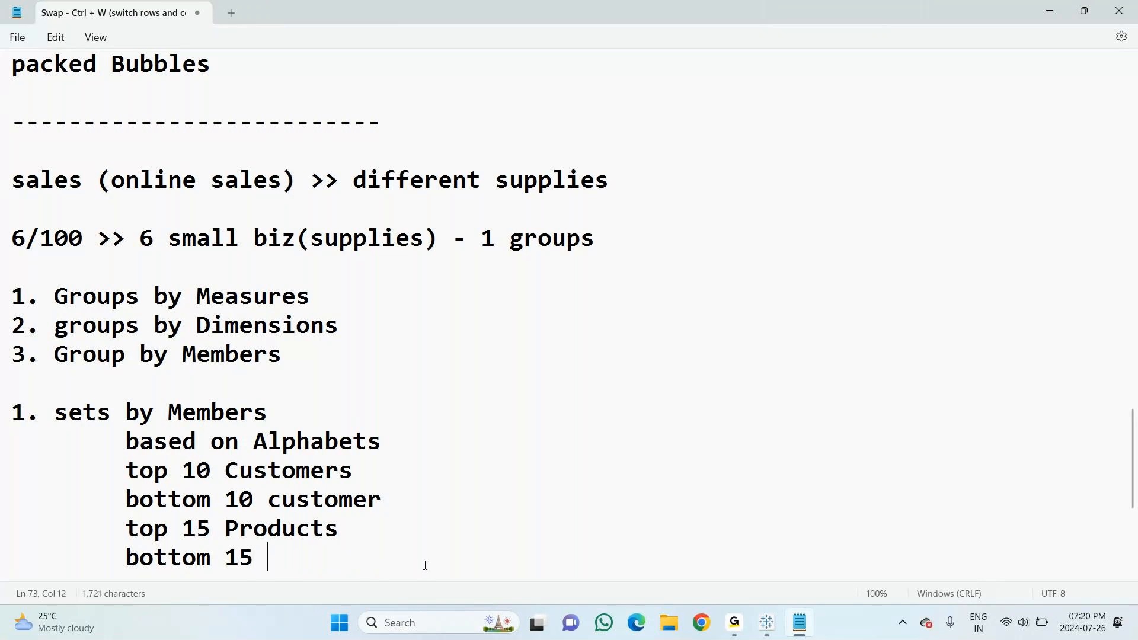
pyautogui.write(' prdic')
pyautogui.press('BackSpace')
pyautogui.press('BackSpace')
pyautogui.press('BackSpace')
pyautogui.write('oducts')
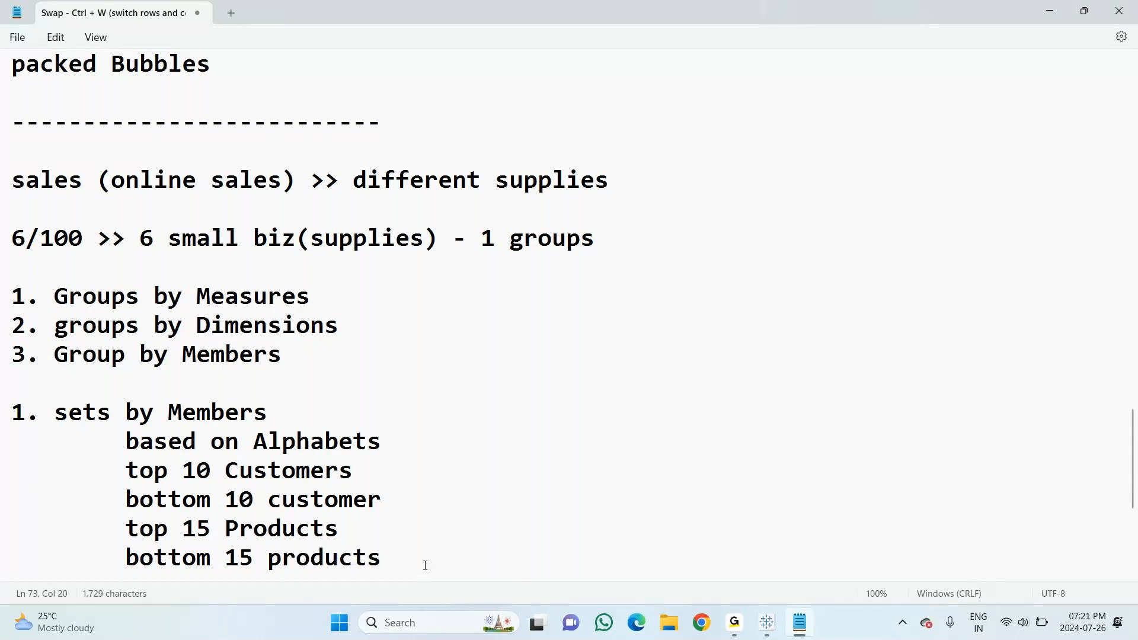
# Renumber the "Sets by Dimensions" line as 3 and add blank lines below it
pyautogui.scroll(-3, 422, 548)
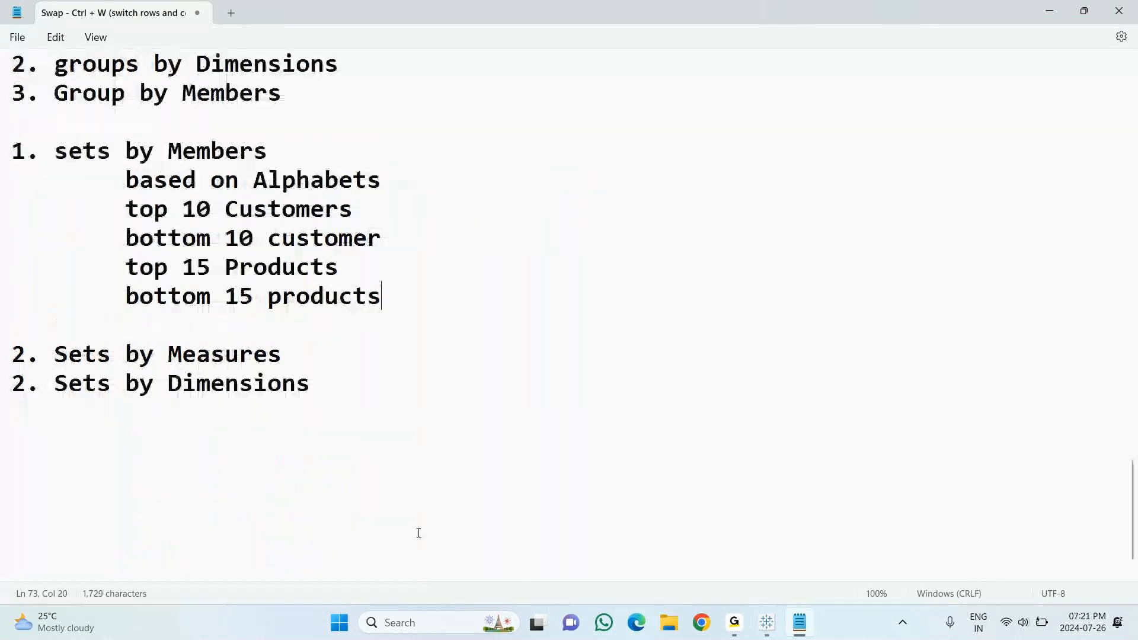
pyautogui.click(339, 388)
pyautogui.press('Return')
pyautogui.press('Up')
pyautogui.press('Right')
pyautogui.press('BackSpace')
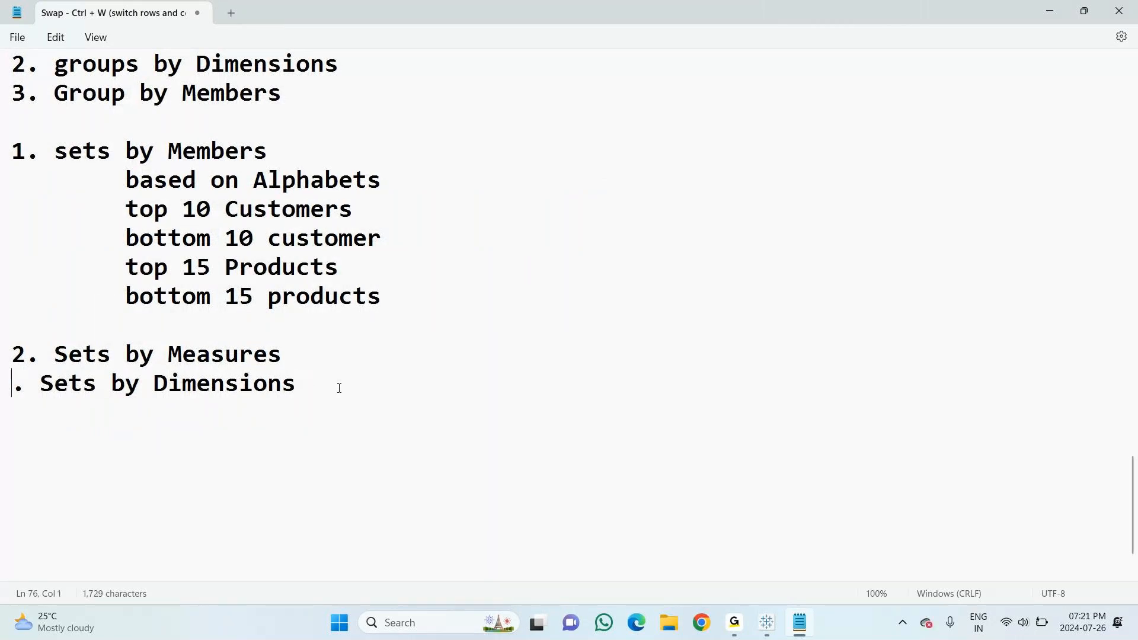
pyautogui.write('3')
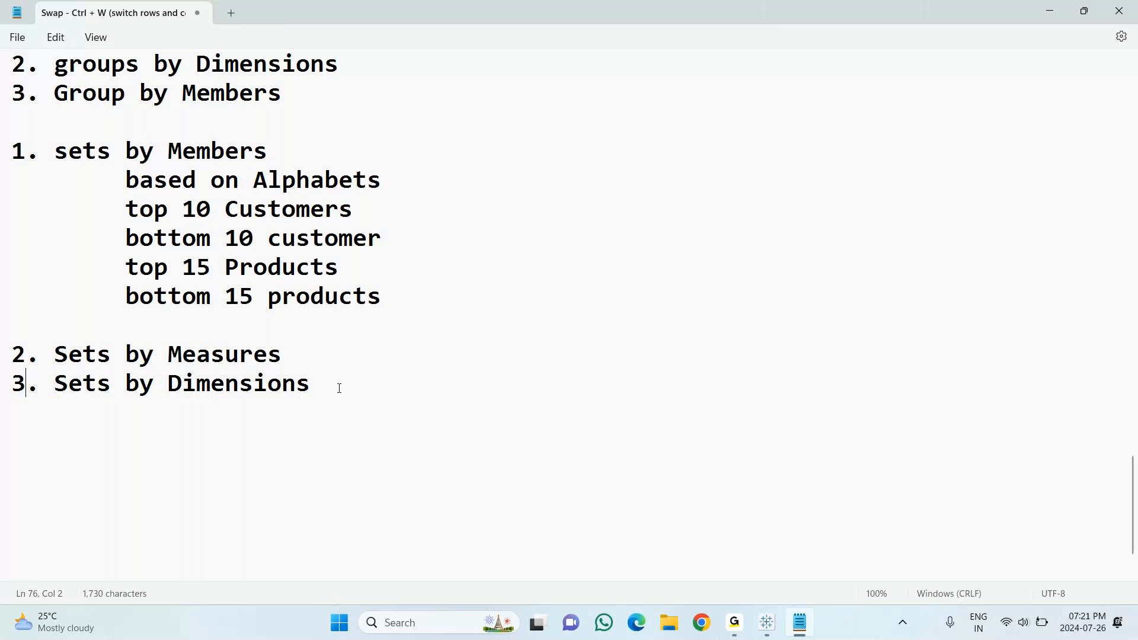
pyautogui.click(332, 386)
pyautogui.press('Return')
pyautogui.press('Return')
# Switch to Tableau and start a new set from the Customer Name dimension, naming it "Set by customer type"
pyautogui.hotkey('alt', 'Tab')
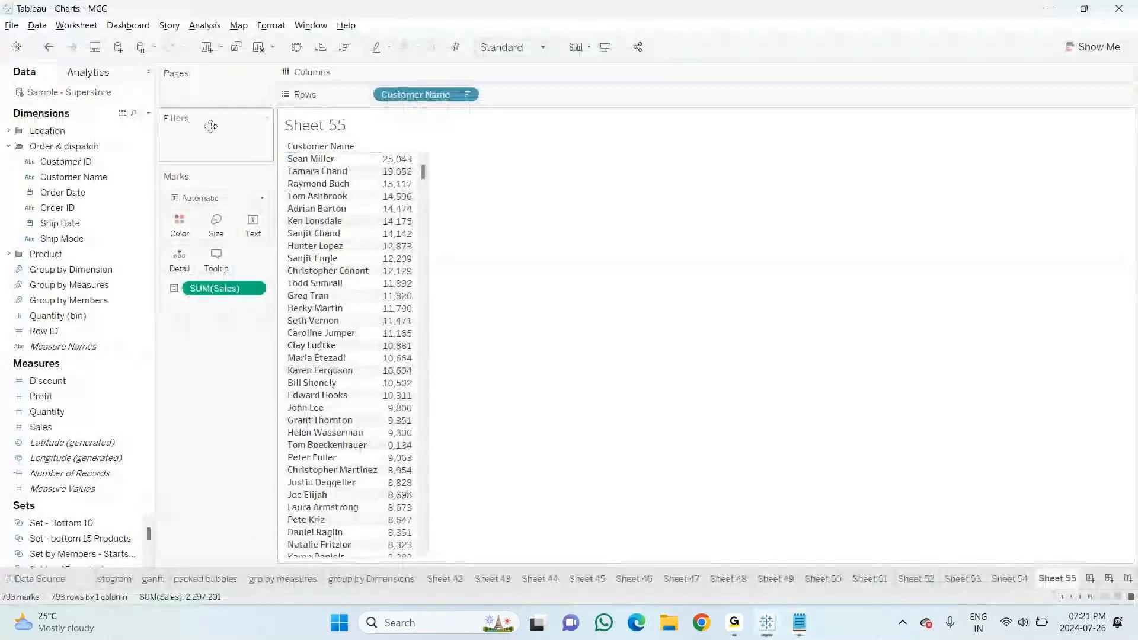
pyautogui.rightClick(146, 177)
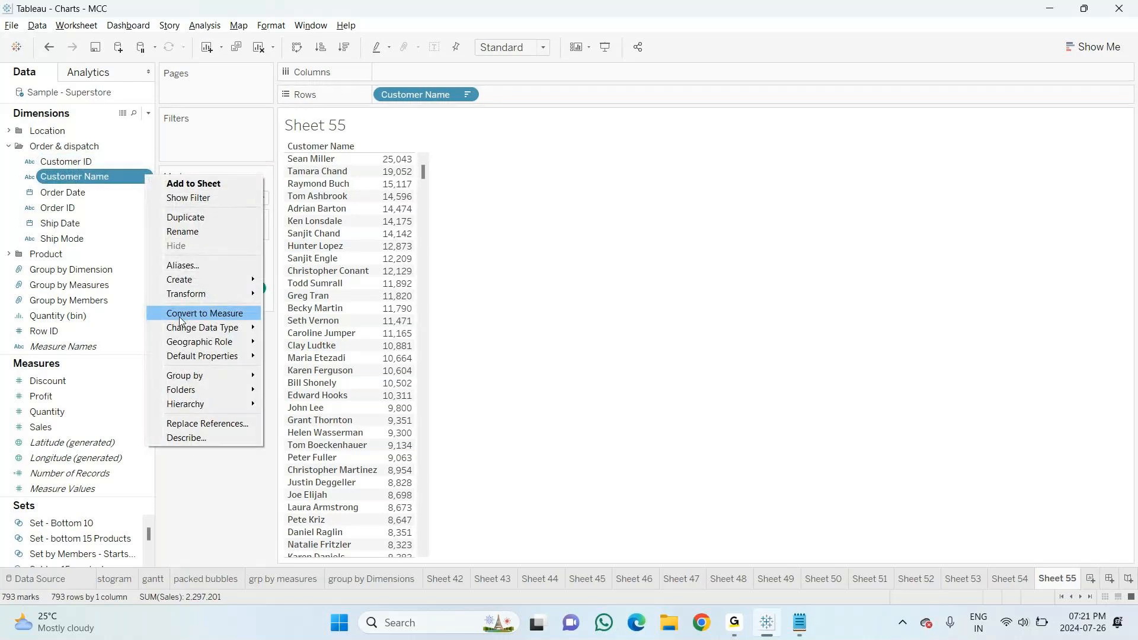
pyautogui.moveTo(243, 280)
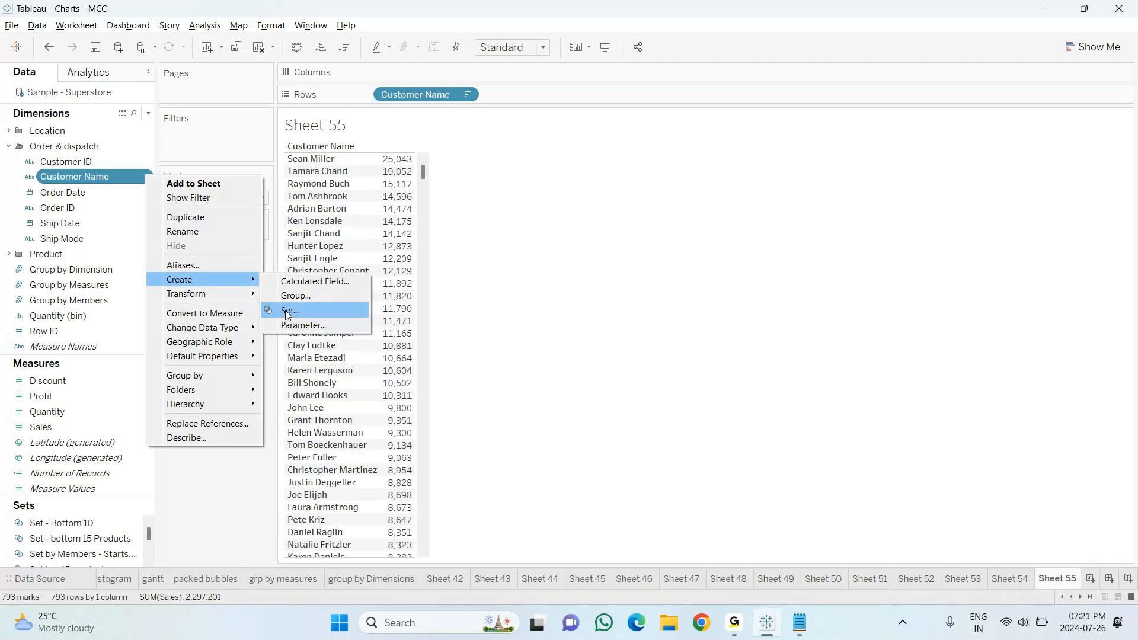
pyautogui.click(287, 311)
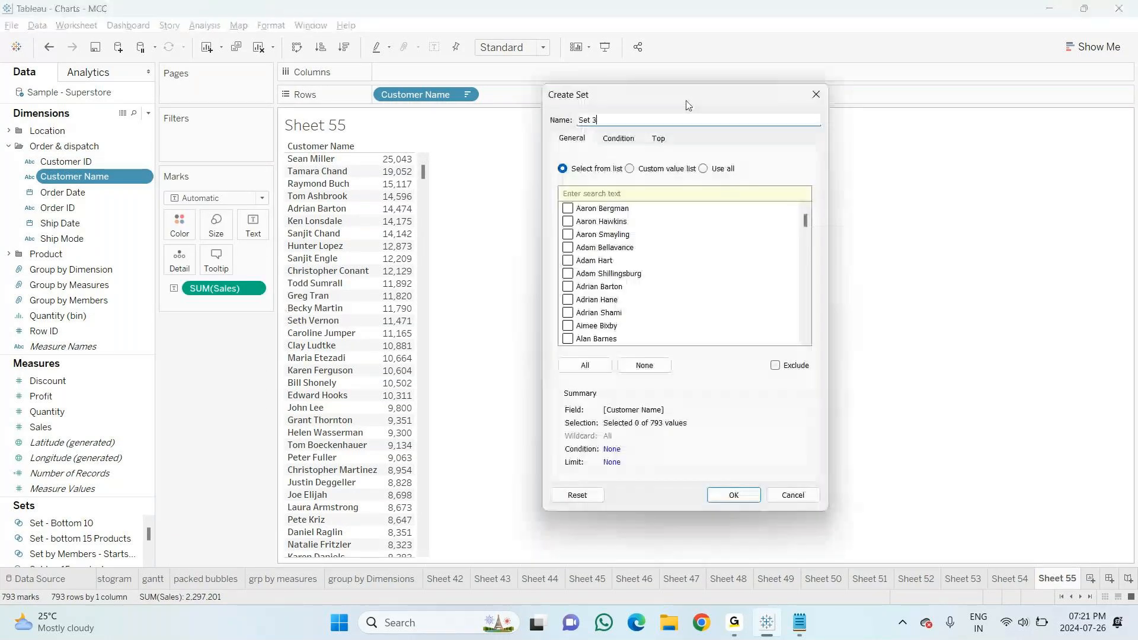
pyautogui.click(644, 118)
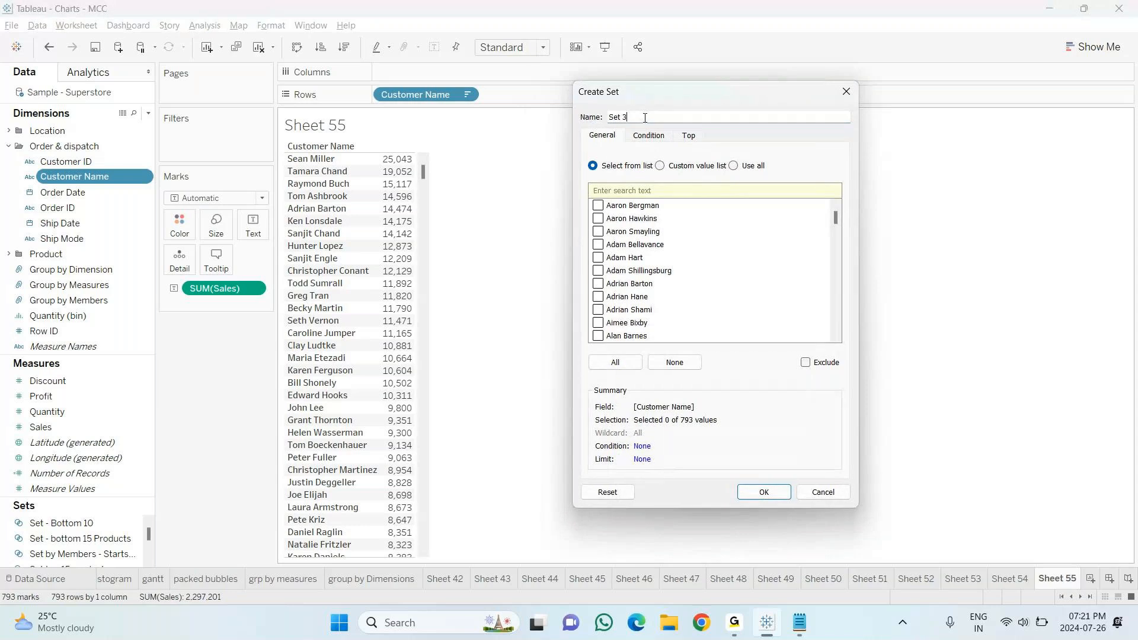
pyautogui.press('BackSpace')
pyautogui.write('by ')
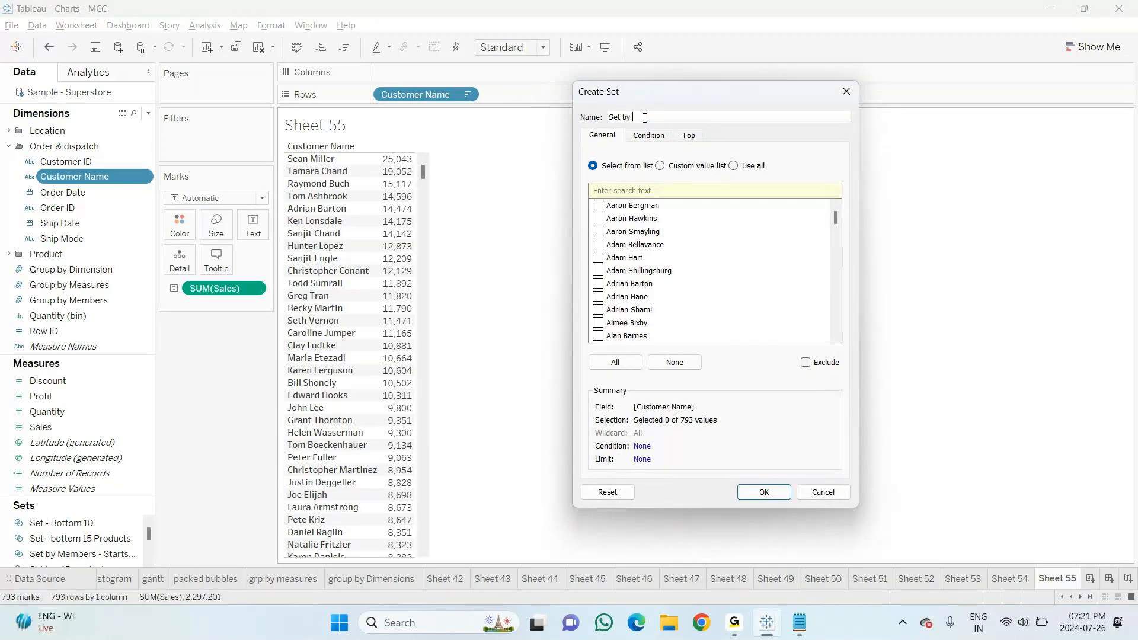
pyautogui.write('customer type')
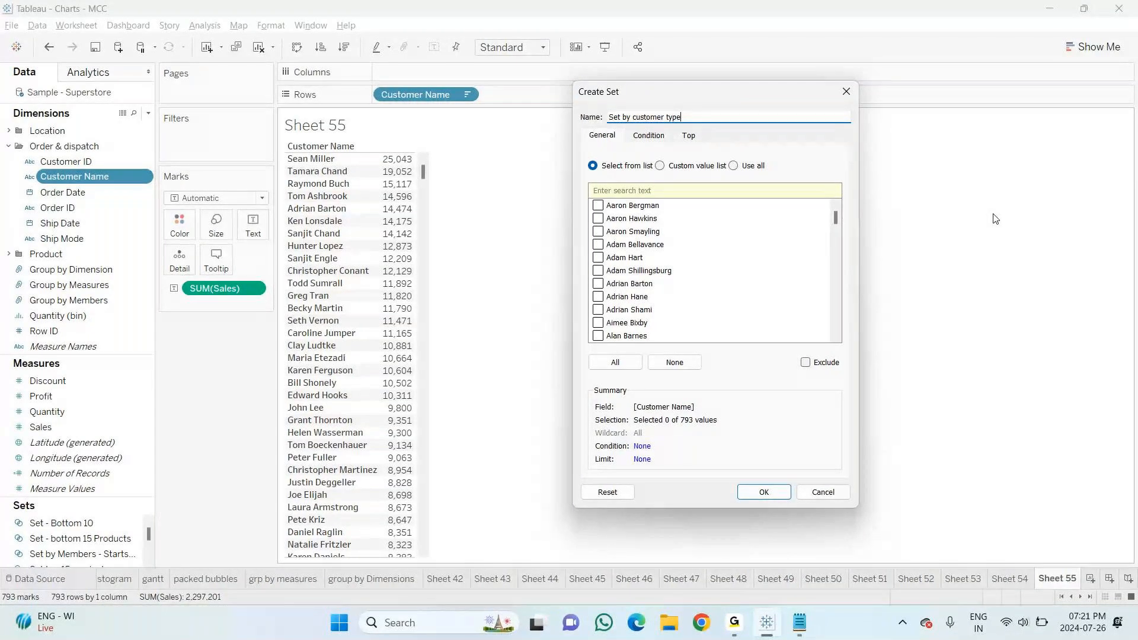
# Select all customers in the set's member list, look through them, and clear the whole selection again
pyautogui.click(603, 369)
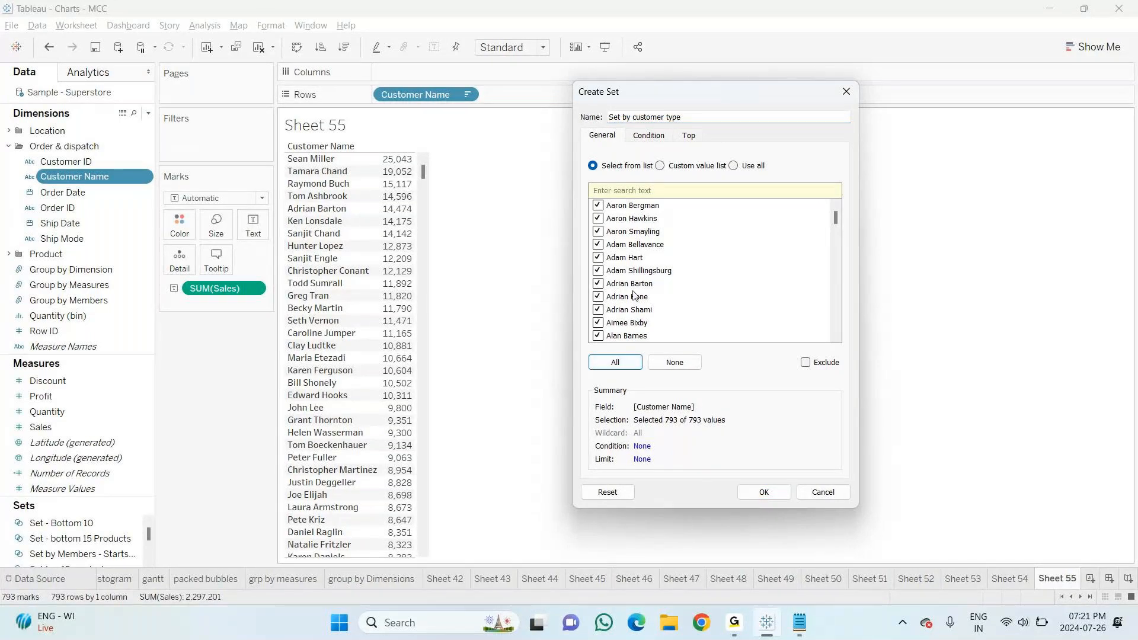
pyautogui.scroll(-5, 620, 280)
pyautogui.scroll(5, 620, 280)
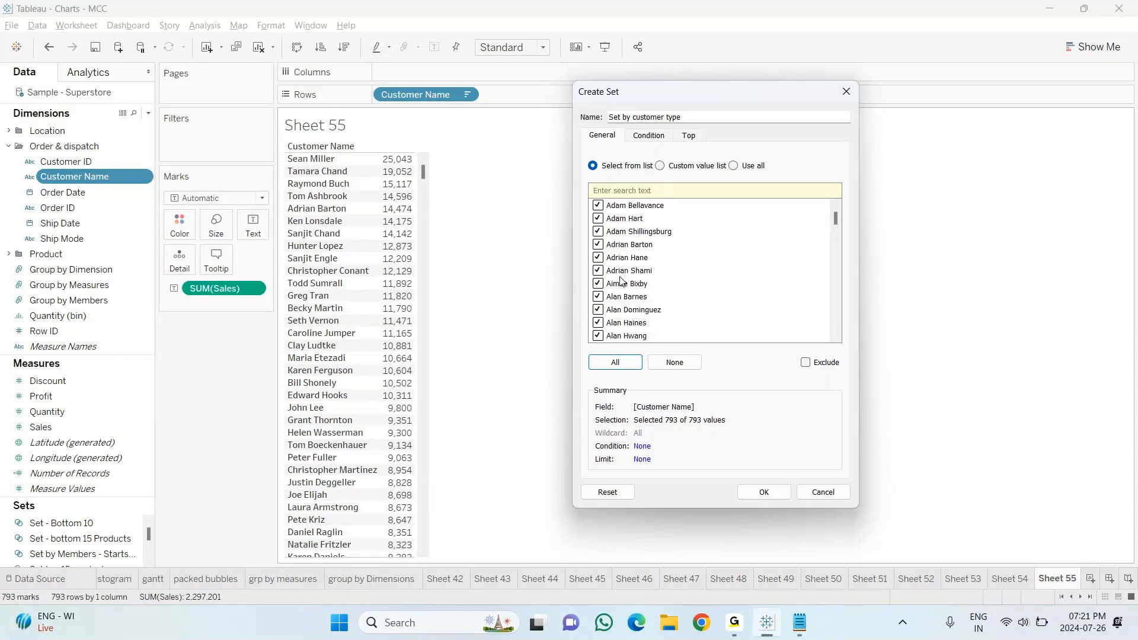
pyautogui.click(674, 362)
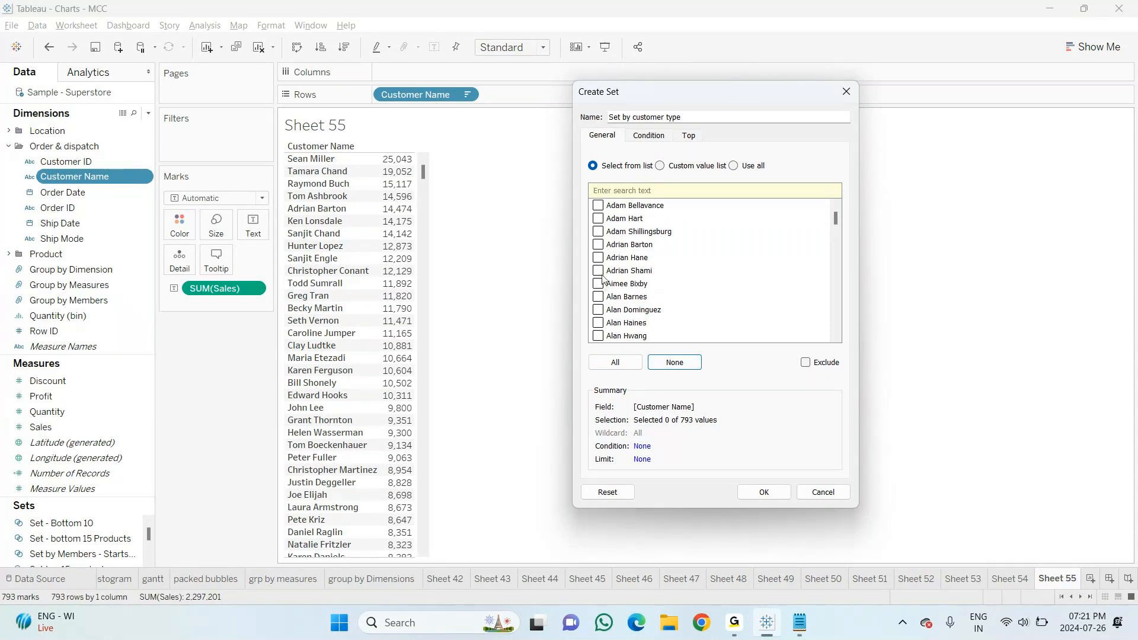
# Include the customer with the highest sales from the text table in the set's member list
pyautogui.click(837, 221)
pyautogui.moveTo(838, 224); pyautogui.dragTo(847, 314)
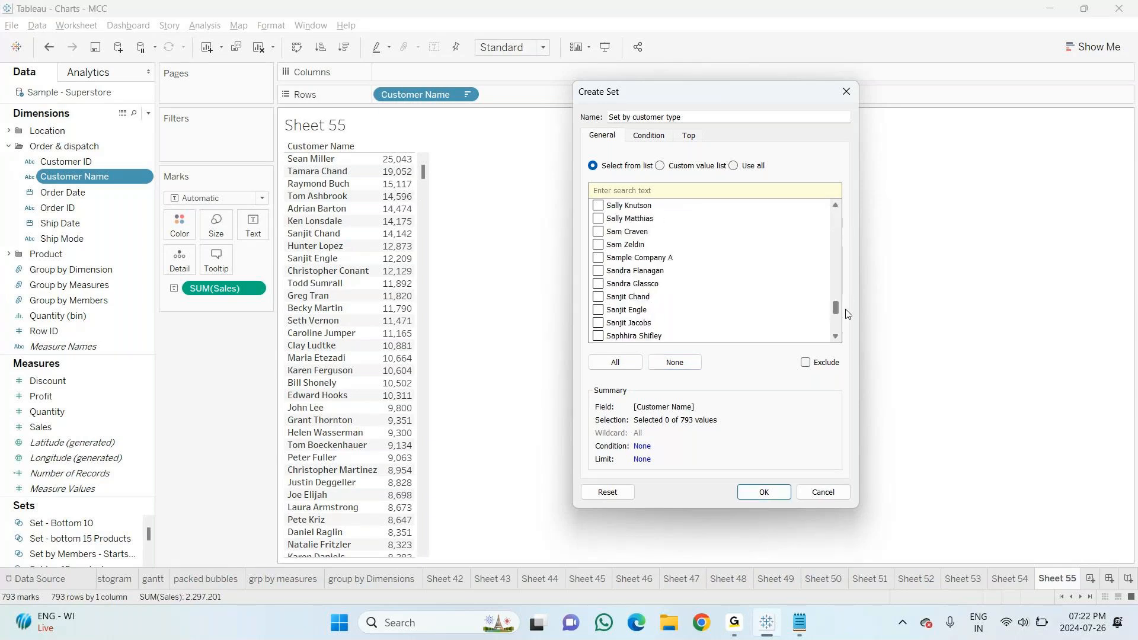
pyautogui.moveTo(847, 314); pyautogui.dragTo(843, 313)
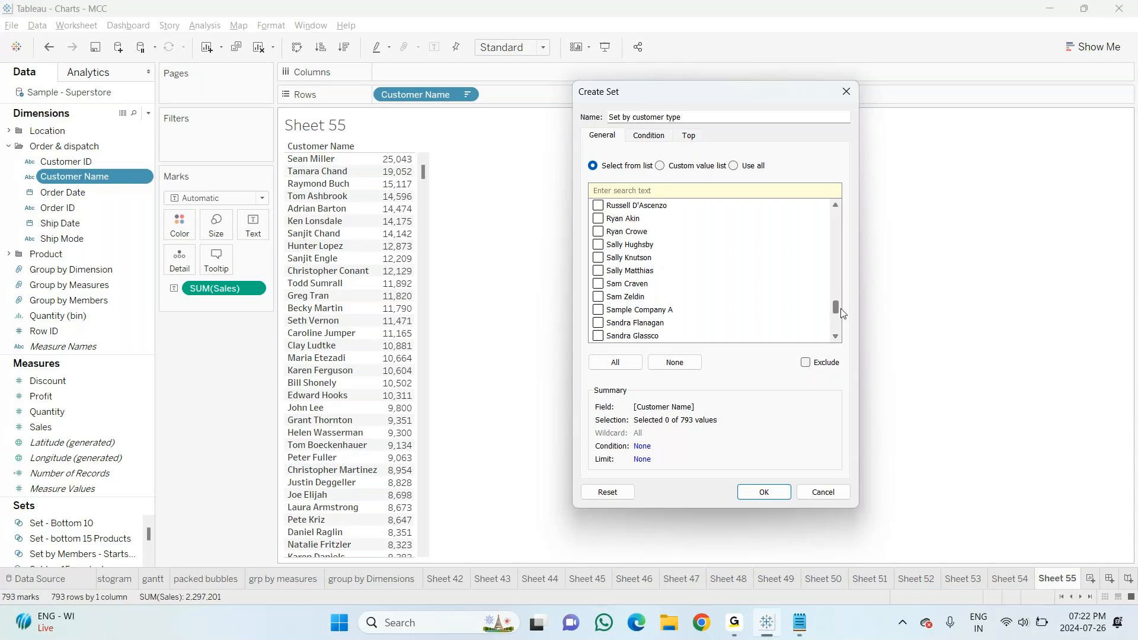
pyautogui.moveTo(842, 312); pyautogui.dragTo(841, 316)
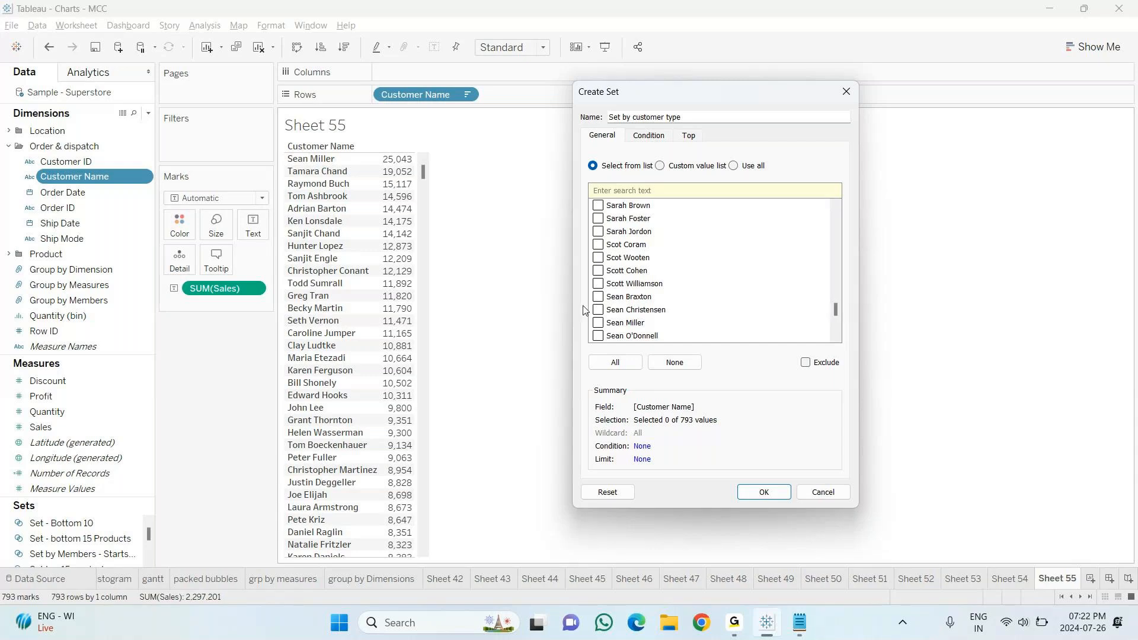
pyautogui.click(622, 313)
# Include the customer with the second-highest sales from the text table in the set's member list
pyautogui.scroll(-3, 650, 299)
pyautogui.scroll(-6, 651, 300)
pyautogui.scroll(-8, 651, 299)
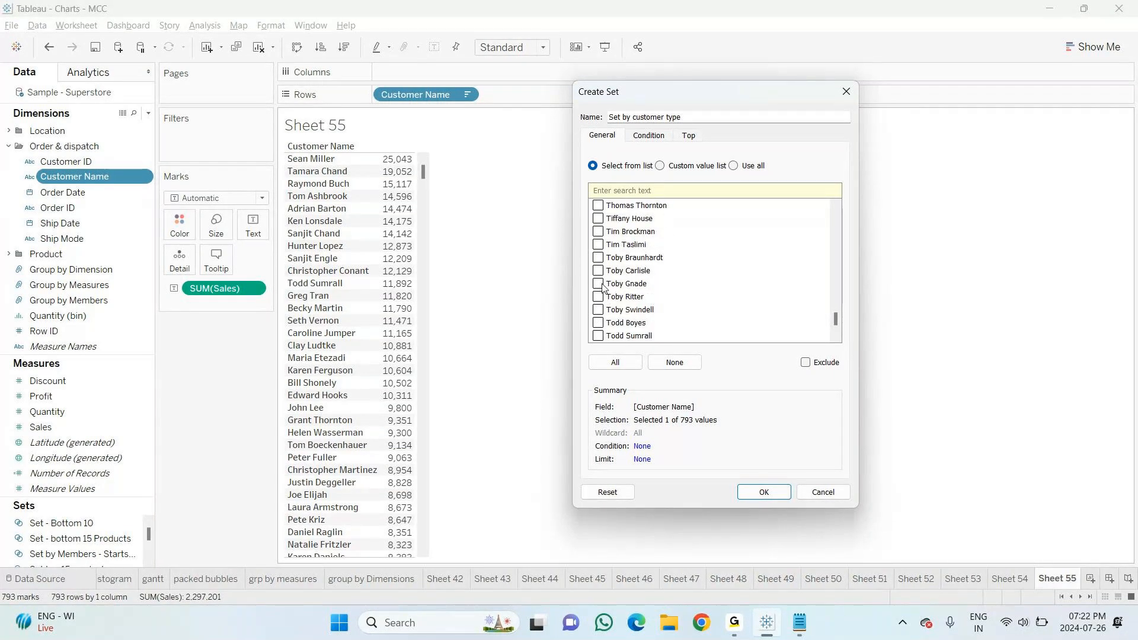
pyautogui.scroll(3, 616, 237)
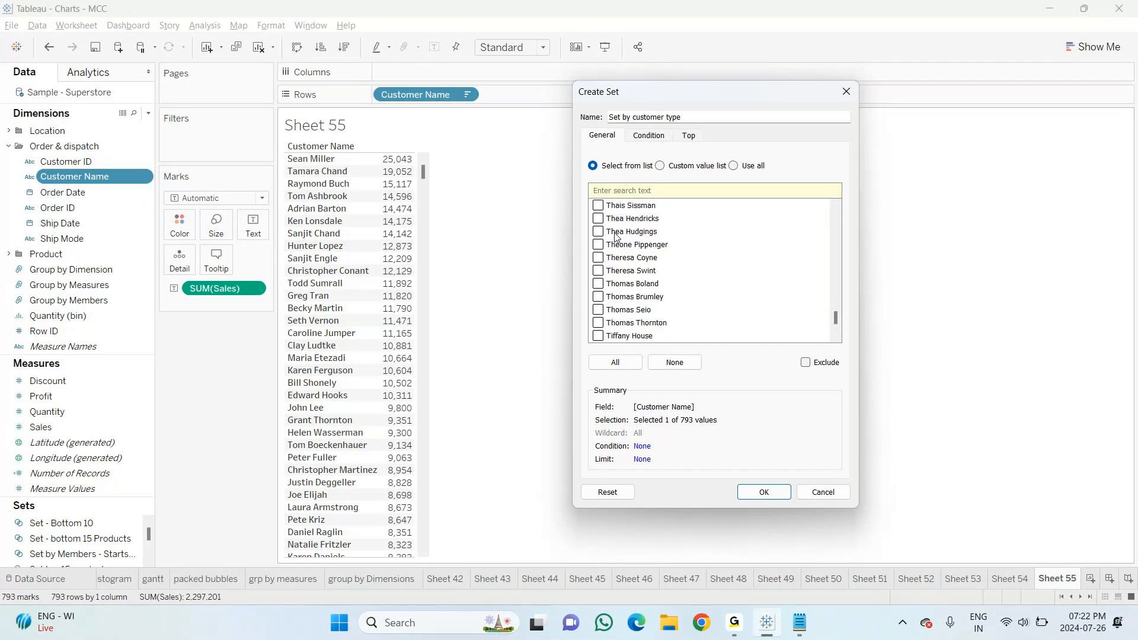
pyautogui.scroll(2, 609, 219)
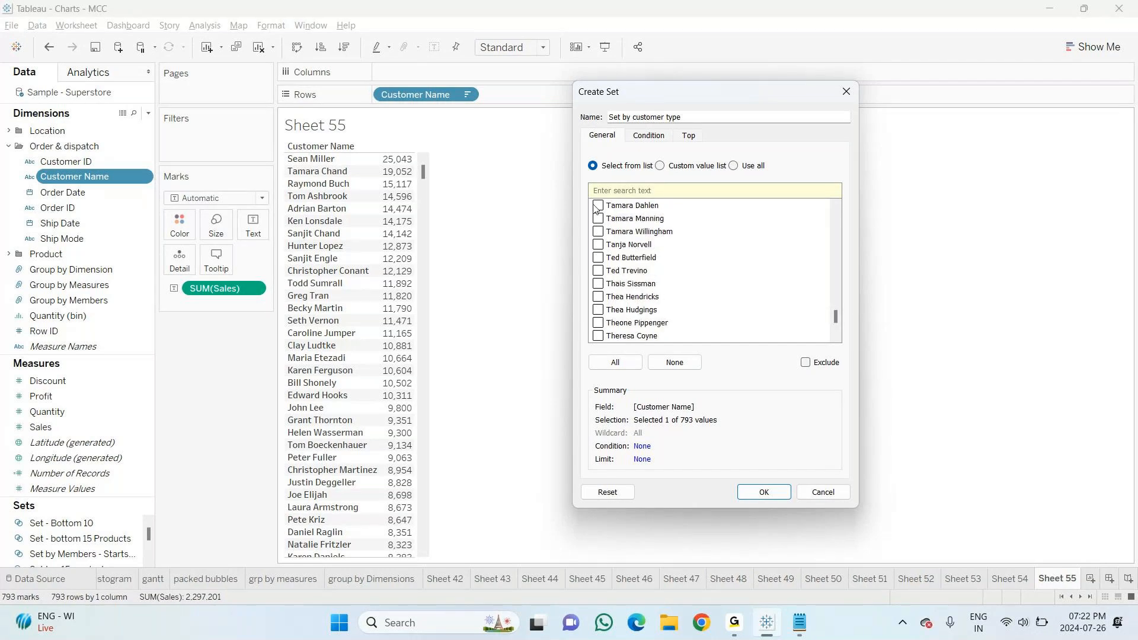
pyautogui.click(600, 207)
pyautogui.click(599, 208)
pyautogui.scroll(1, 603, 223)
pyautogui.click(598, 233)
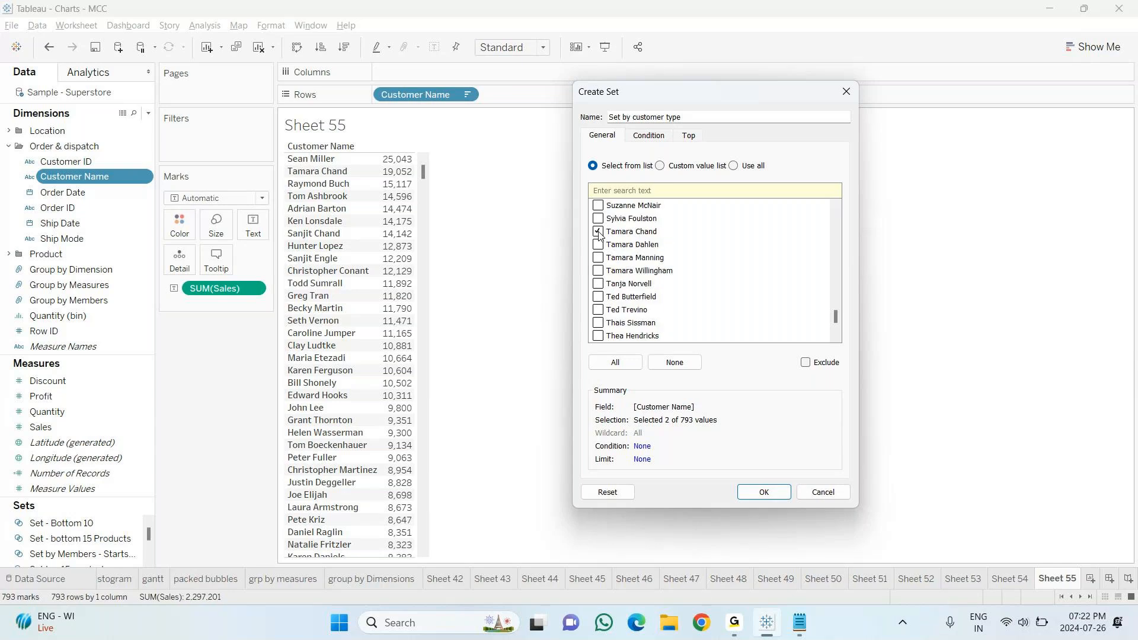
# Include the customer with the third-highest sales and create the "Set by customer type" set
pyautogui.scroll(15, 654, 281)
pyautogui.scroll(15, 654, 281)
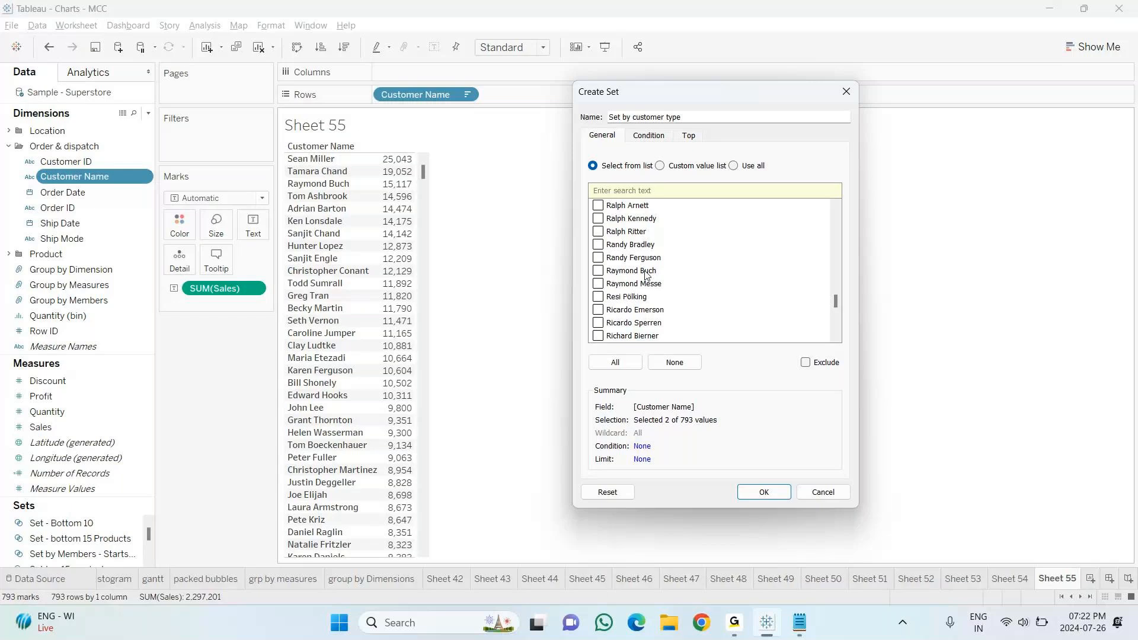
pyautogui.click(647, 274)
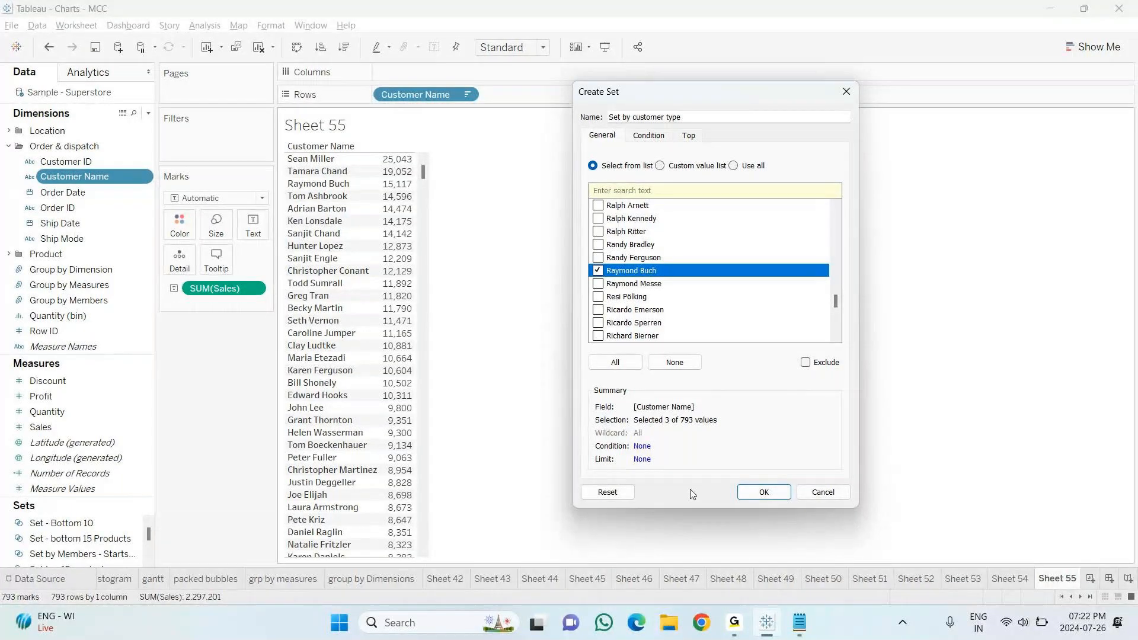
pyautogui.click(764, 493)
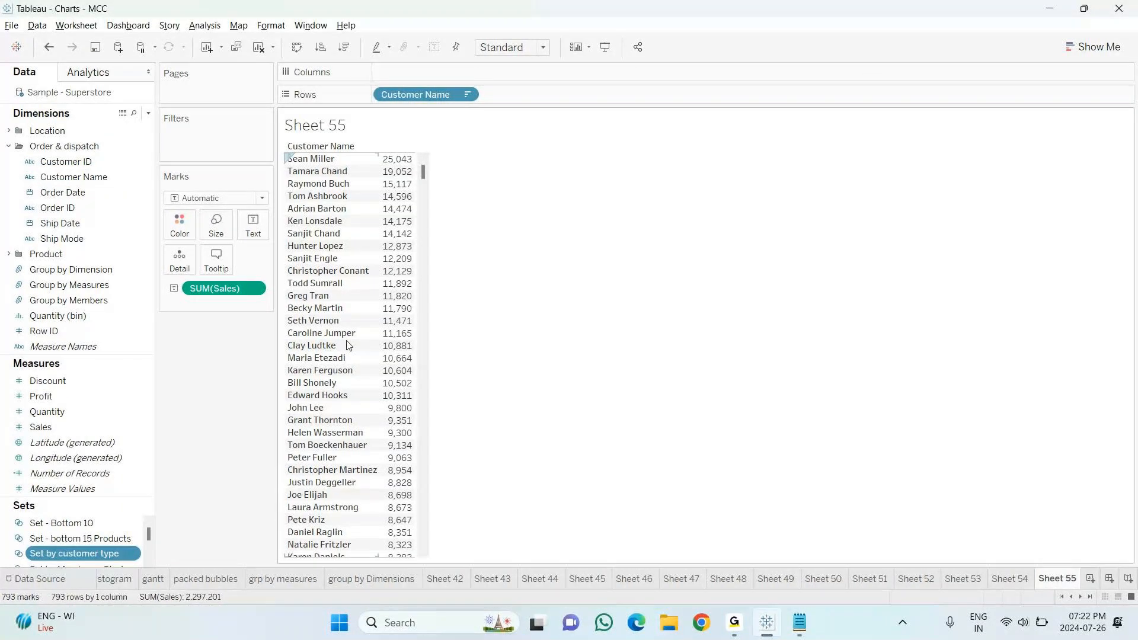
# Filter the sheet by "Set by customer type" and remove that filter again
pyautogui.moveTo(118, 551); pyautogui.dragTo(265, 157)
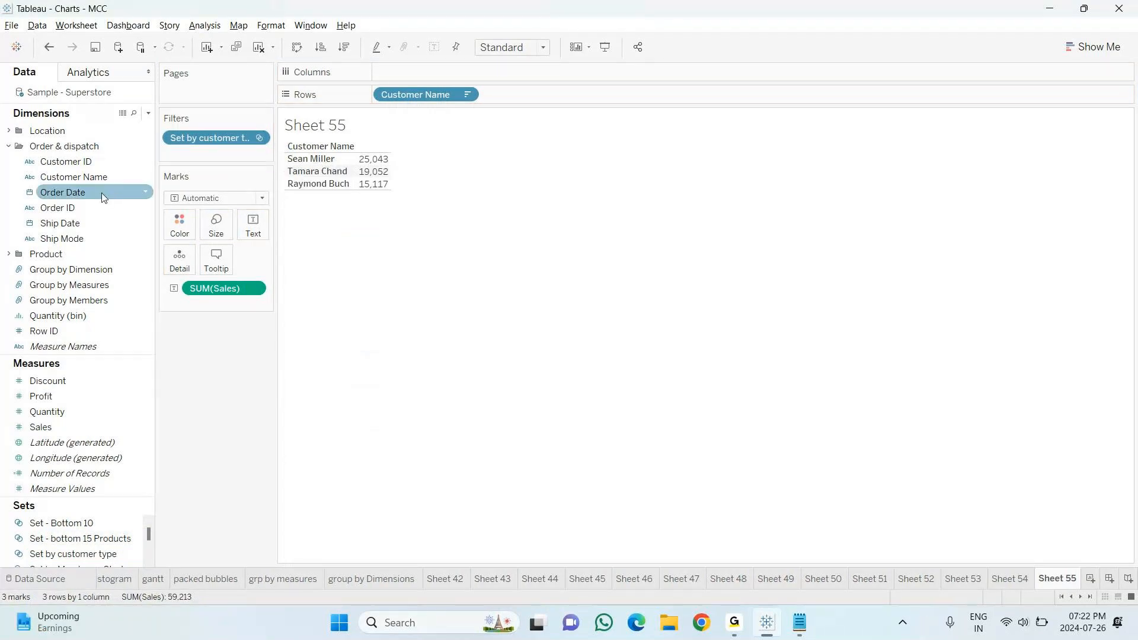
pyautogui.moveTo(196, 140); pyautogui.dragTo(74, 270)
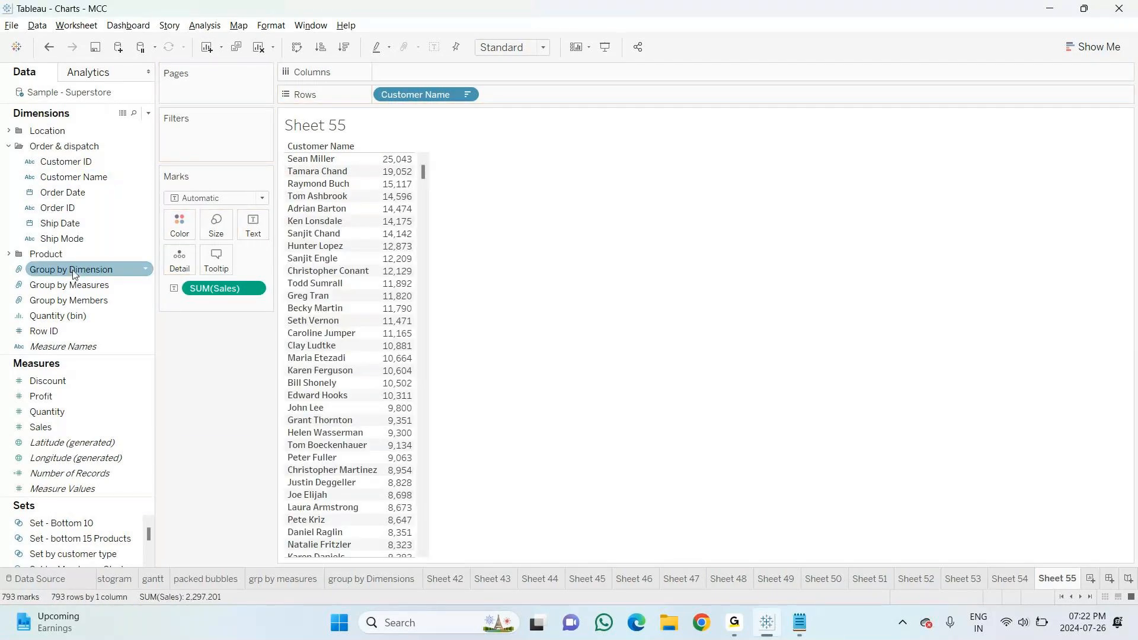
# Start another set from Customer Name and look through its custom value list, Top and Condition options, leaving no members selected
pyautogui.rightClick(108, 175)
pyautogui.moveTo(197, 280)
pyautogui.click(301, 308)
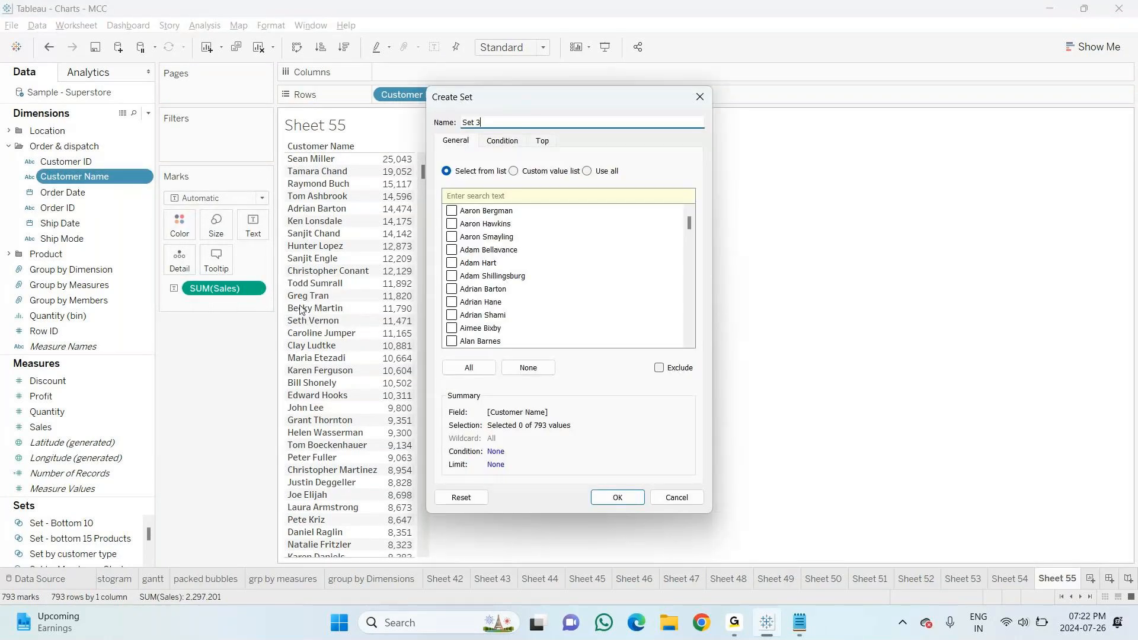
pyautogui.click(513, 170)
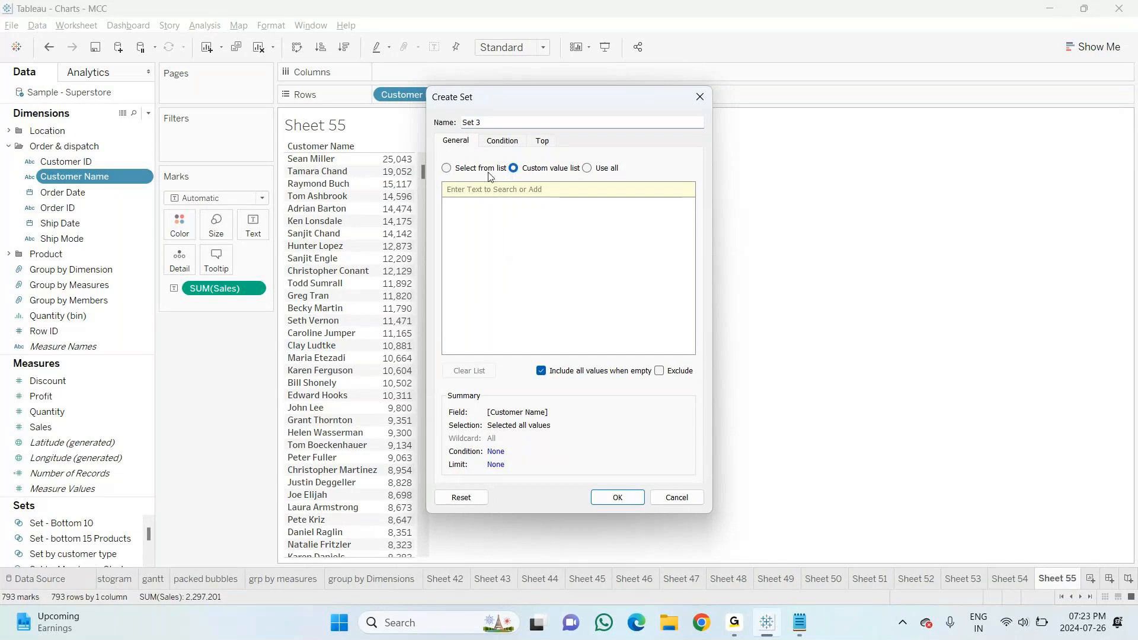
pyautogui.click(449, 171)
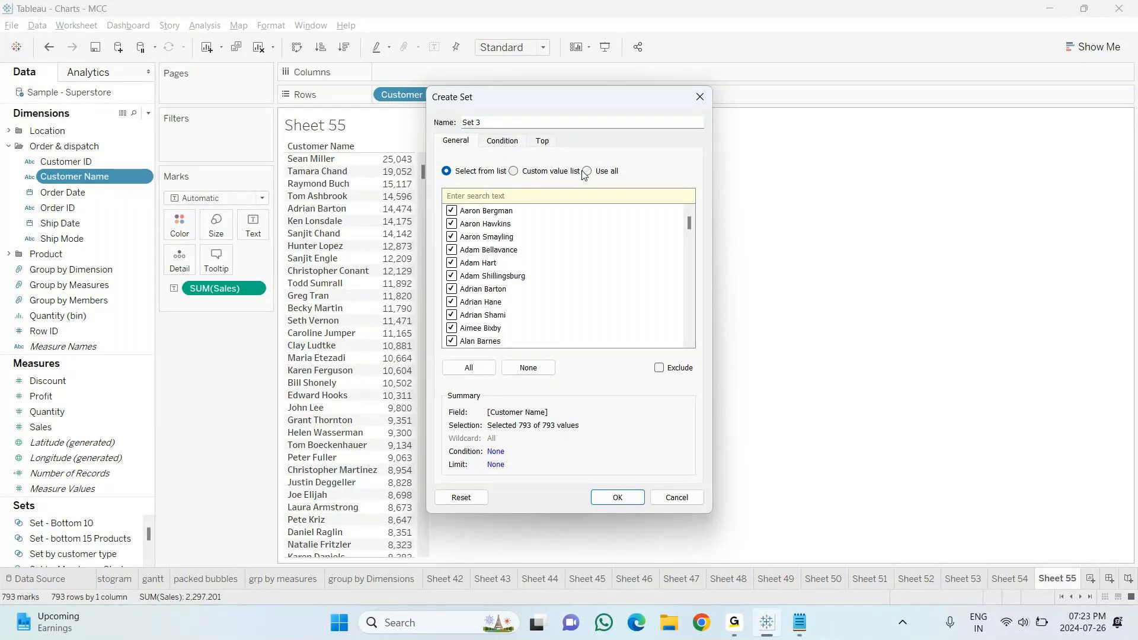
pyautogui.click(524, 367)
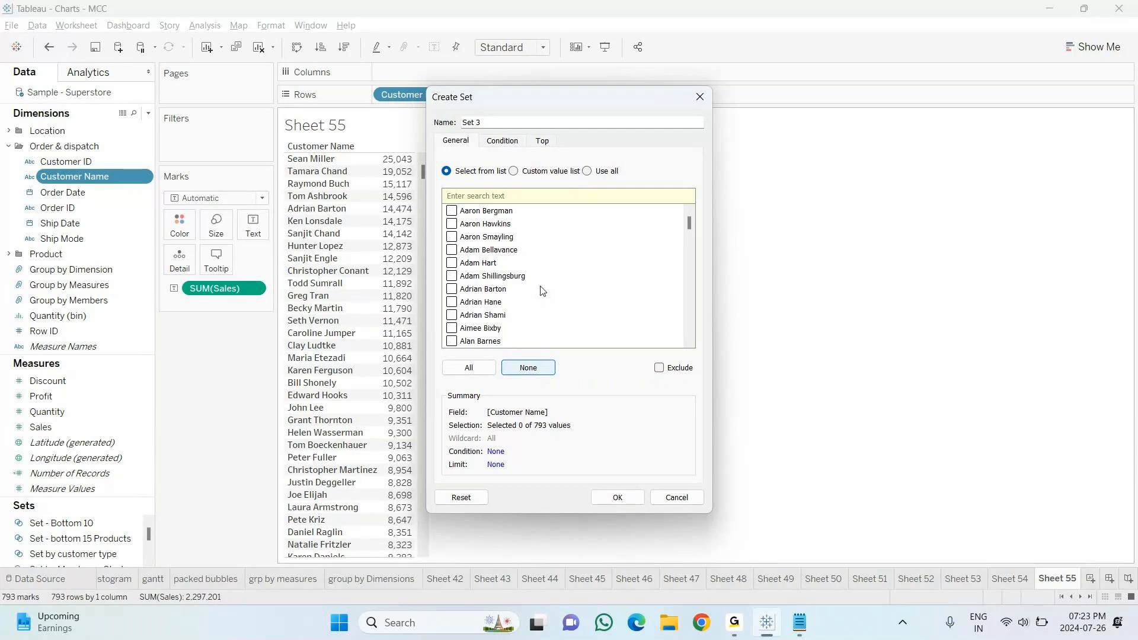
pyautogui.click(542, 142)
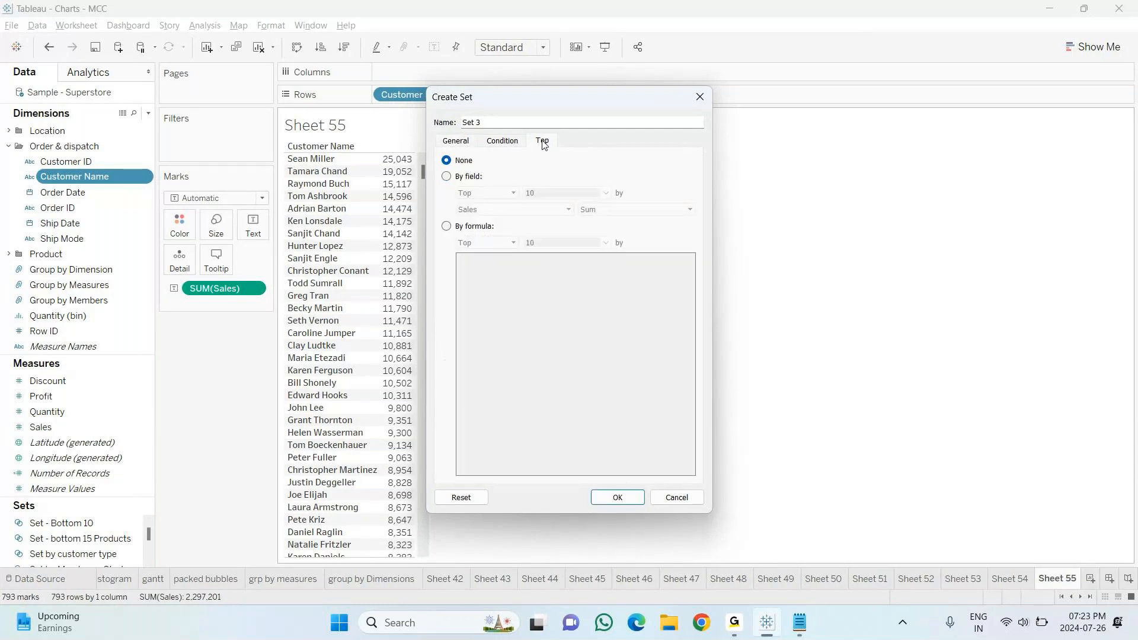
pyautogui.click(508, 141)
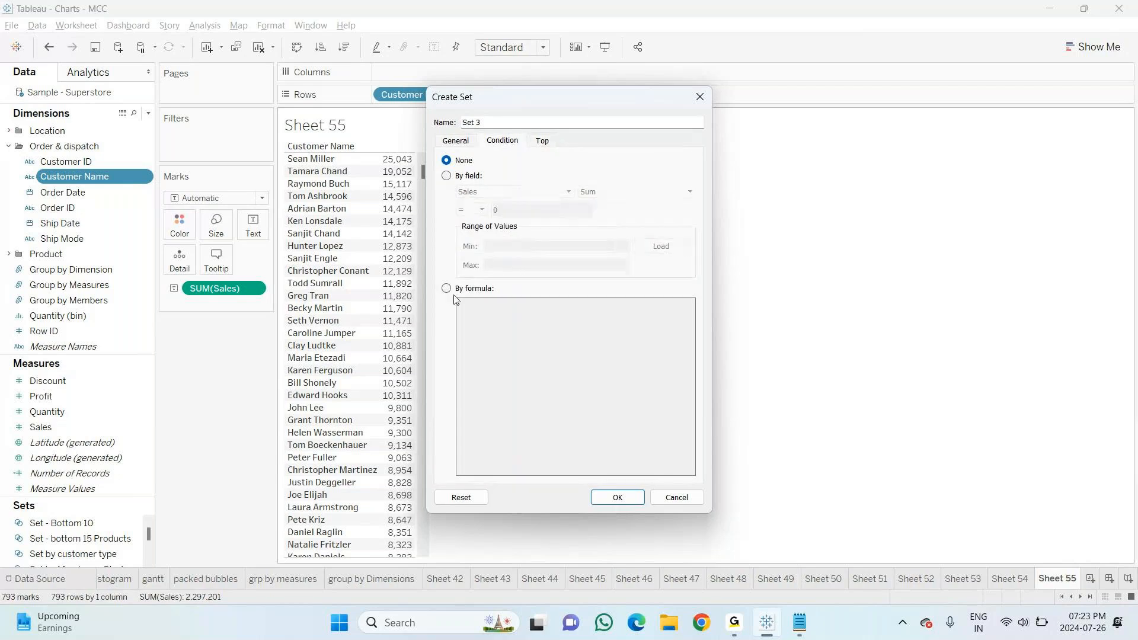
# Base the new set's condition on a field and name the set "set - sales <10000"
pyautogui.click(446, 178)
pyautogui.tripleClick(505, 122)
pyautogui.write('set -')
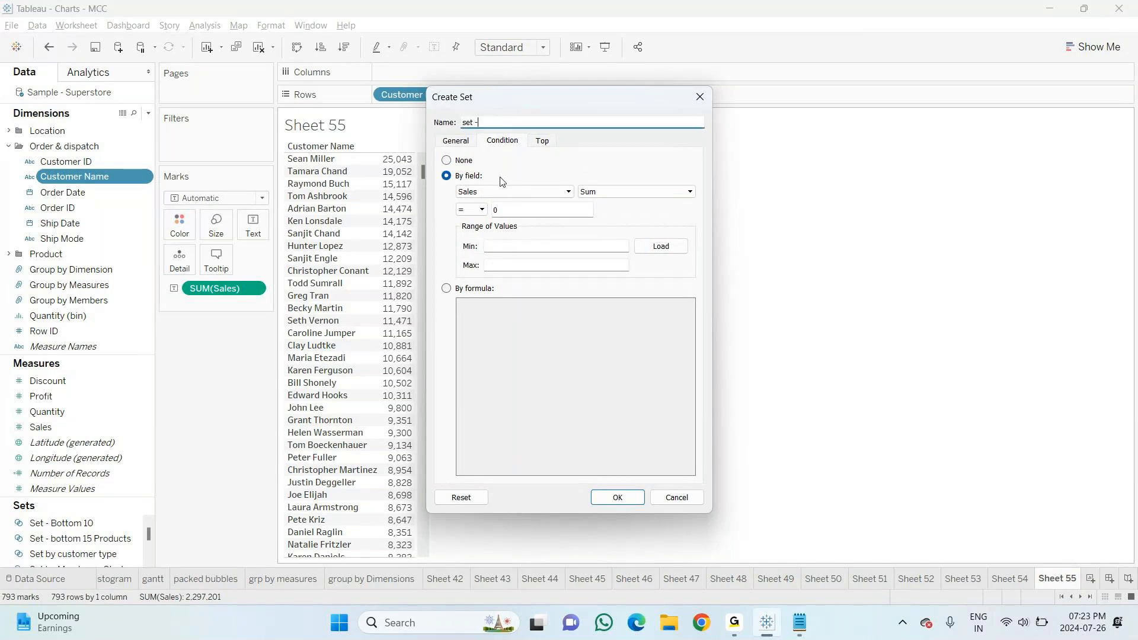
pyautogui.write(' sales <10000')
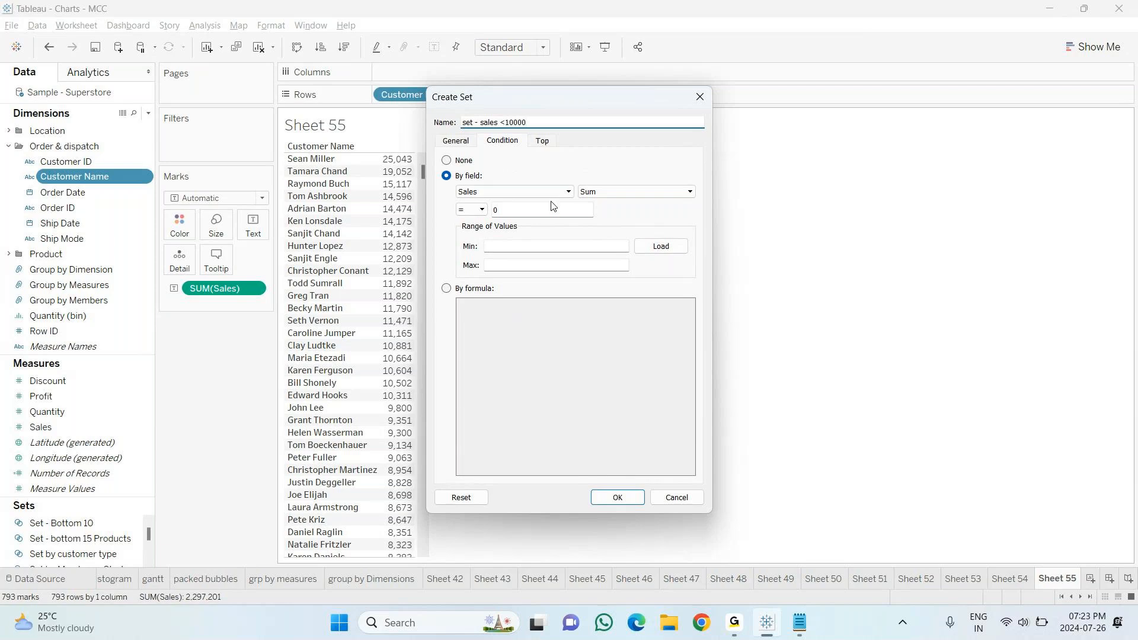
# Define the set's condition as Sum of Sales < 10000 and create the set
pyautogui.click(627, 196)
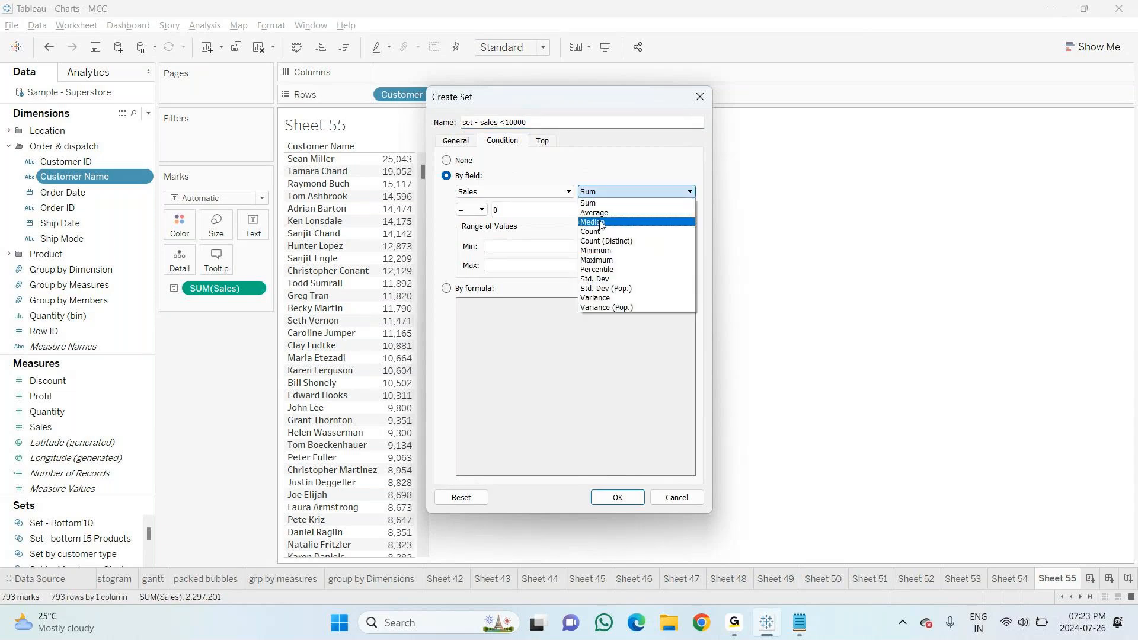
pyautogui.click(599, 193)
pyautogui.click(481, 209)
pyautogui.click(472, 242)
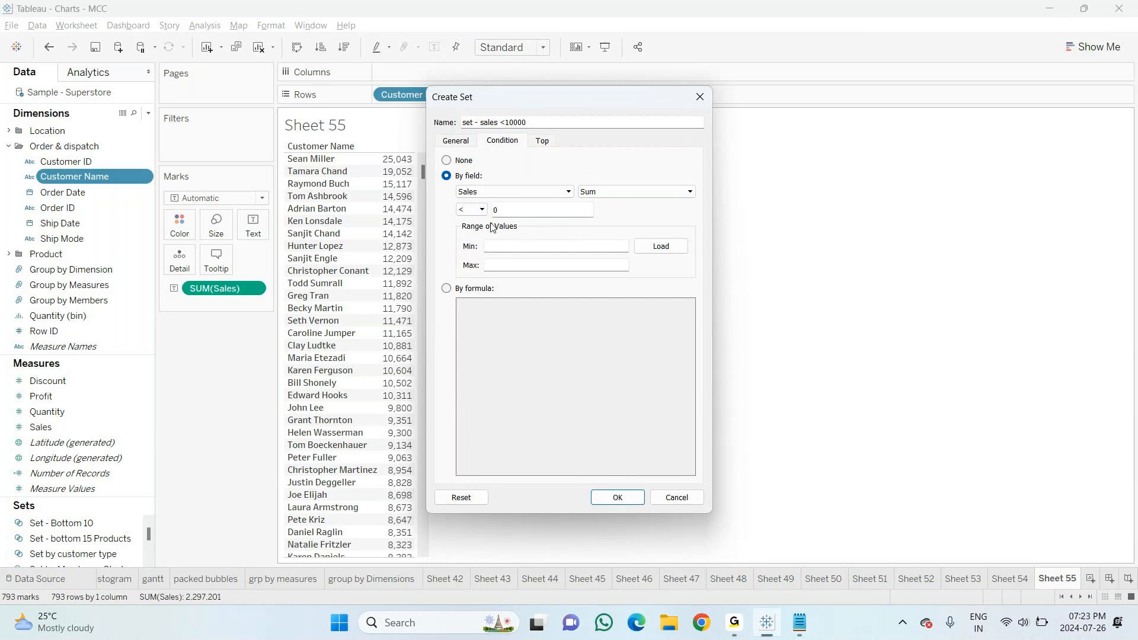
pyautogui.click(506, 209)
pyautogui.press('BackSpace')
pyautogui.write('10000')
pyautogui.click(616, 497)
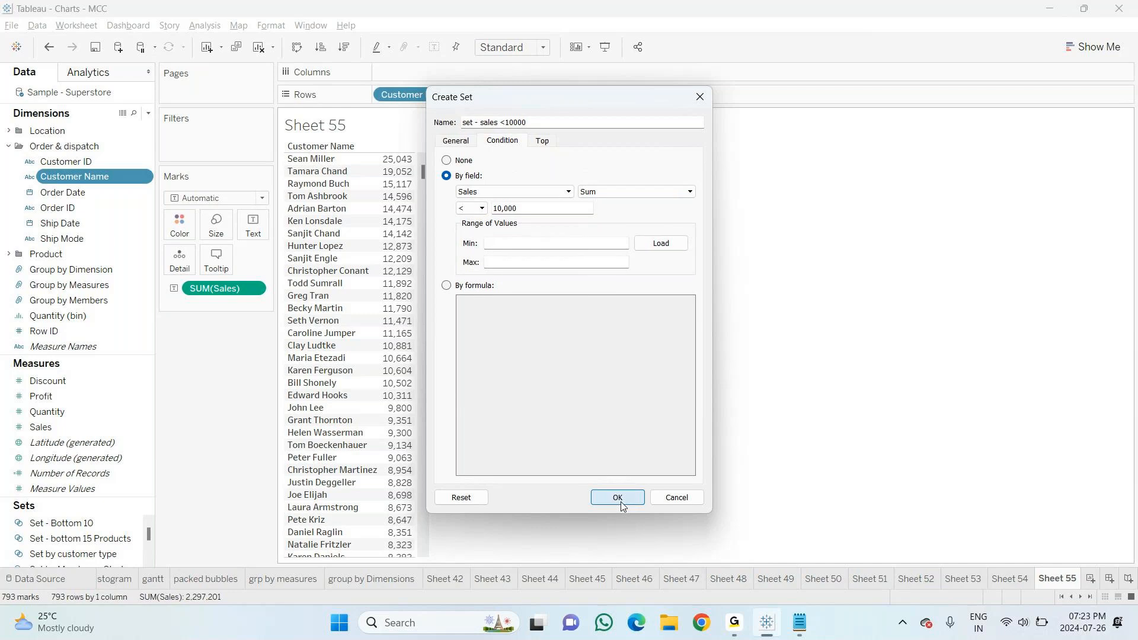
# Filter the sheet by "set - sales <10000", look through the listed customers, and remove the filter again
pyautogui.moveTo(71, 566); pyautogui.dragTo(220, 131)
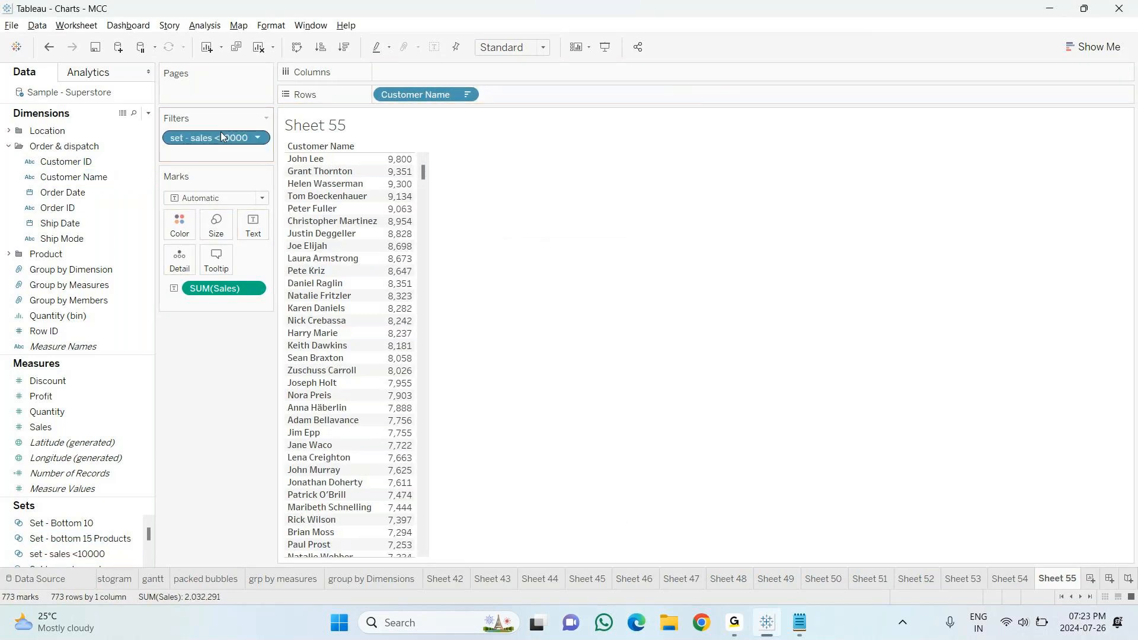
pyautogui.scroll(-5, 333, 276)
pyautogui.scroll(5, 333, 276)
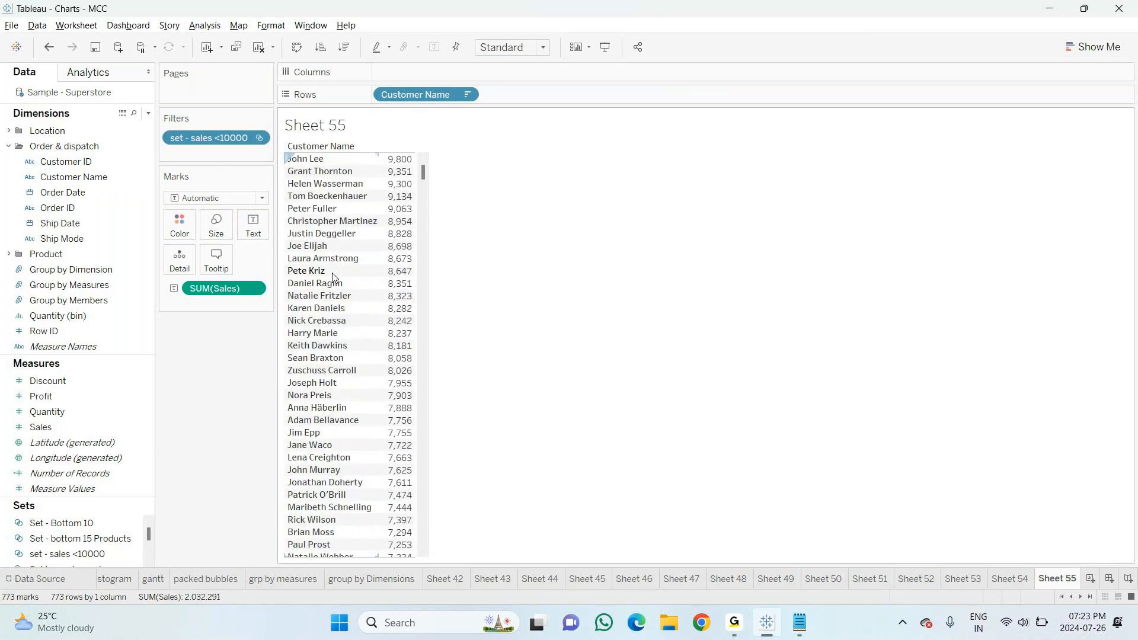
pyautogui.scroll(-20, 333, 276)
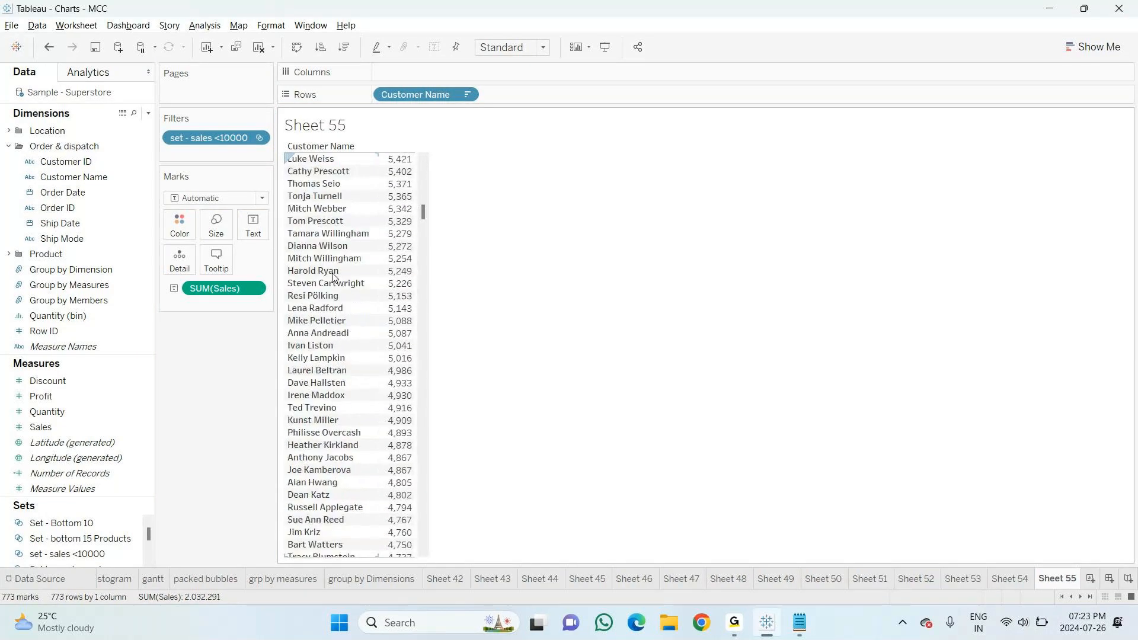
pyautogui.scroll(5, 333, 276)
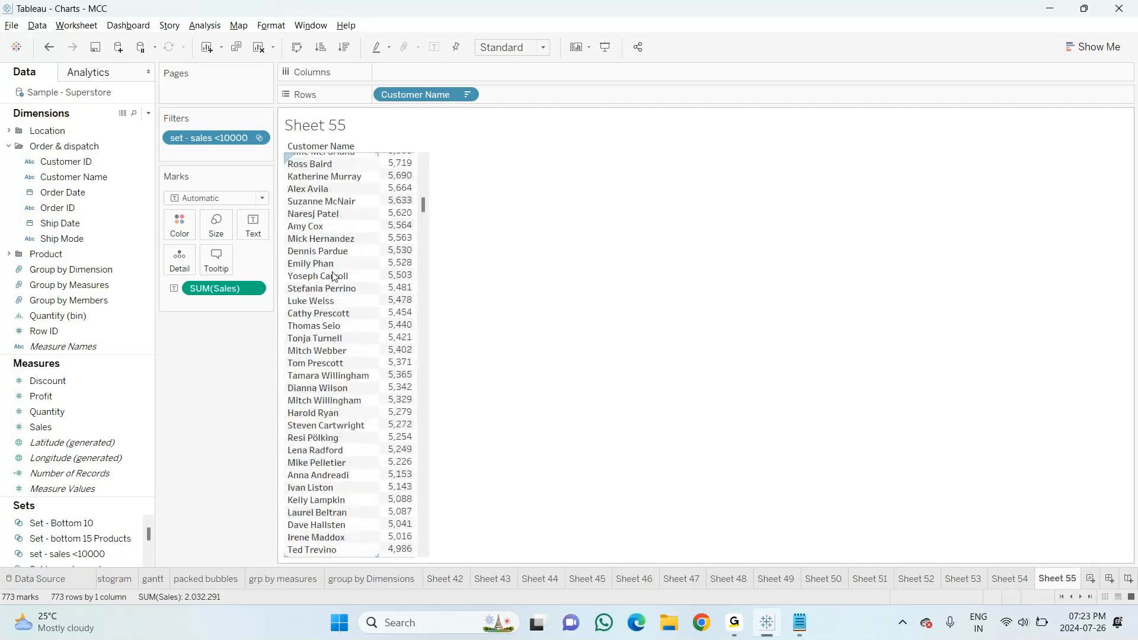
pyautogui.scroll(5, 333, 276)
pyautogui.scroll(10, 333, 276)
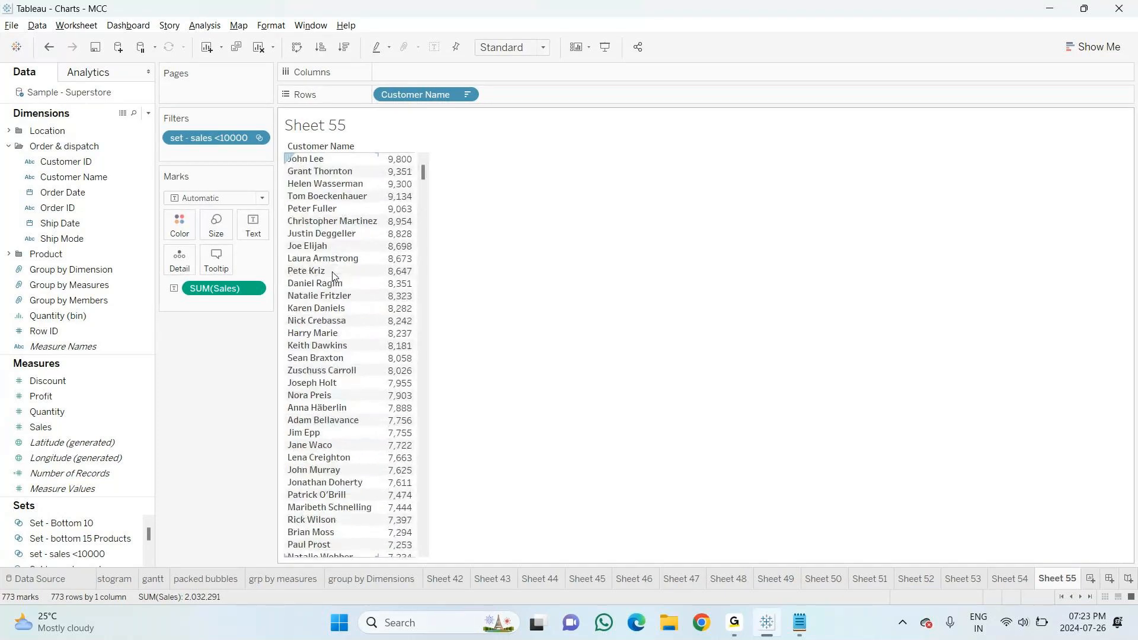
pyautogui.moveTo(229, 138); pyautogui.dragTo(115, 539)
# Edit the "set - sales <10000" set so its condition is Sum of Sales < 5000
pyautogui.scroll(1, 114, 545)
pyautogui.scroll(-1, 111, 542)
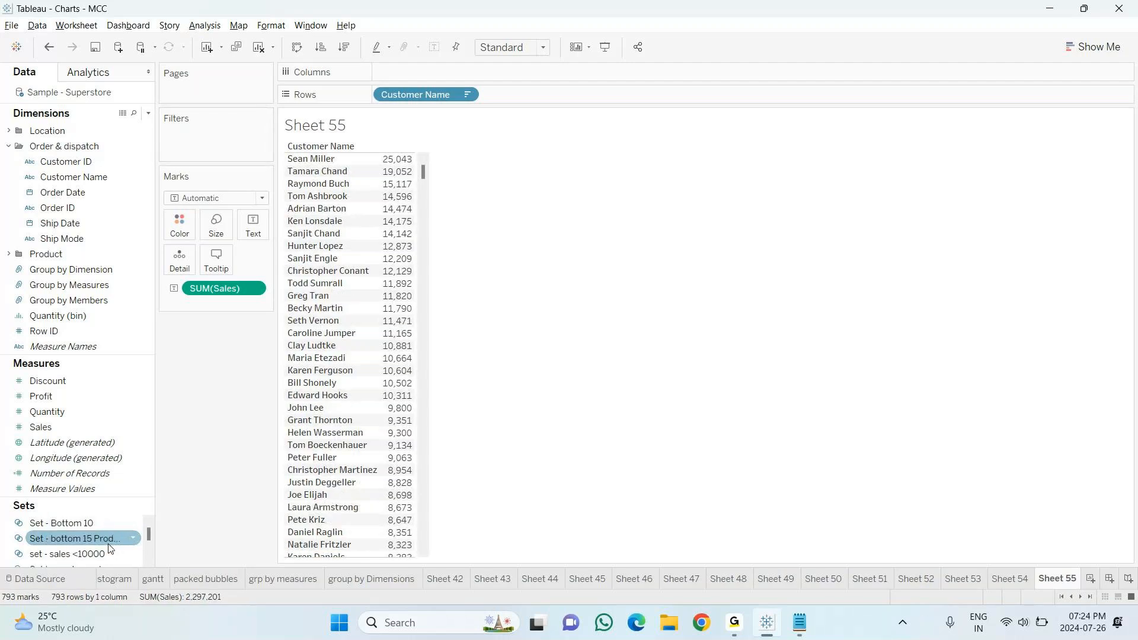
pyautogui.rightClick(102, 551)
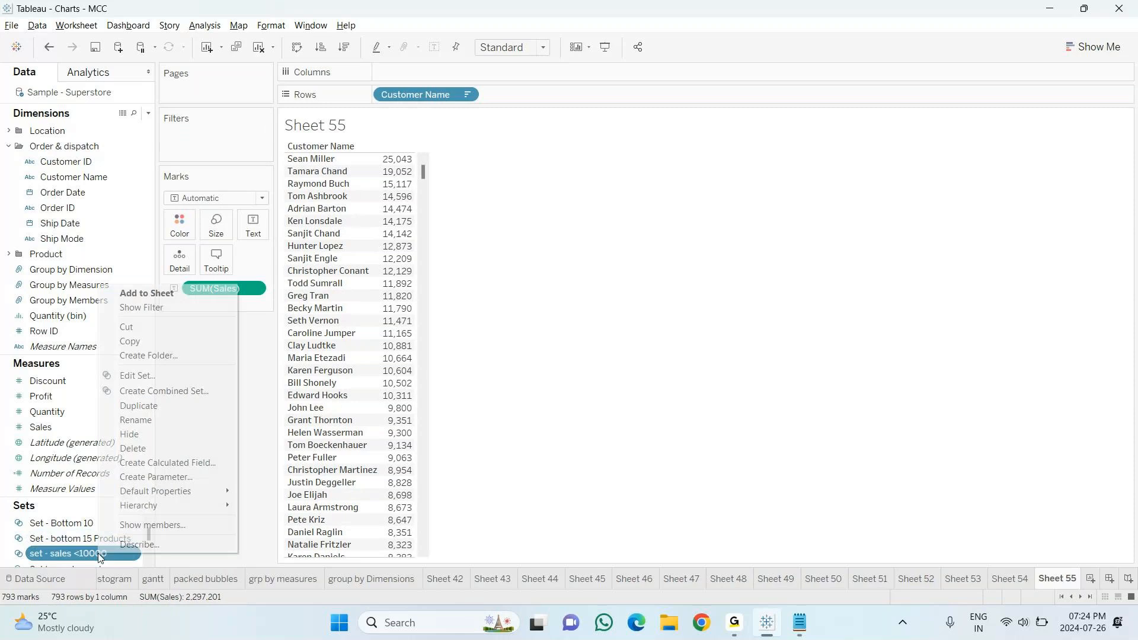
pyautogui.press('Escape')
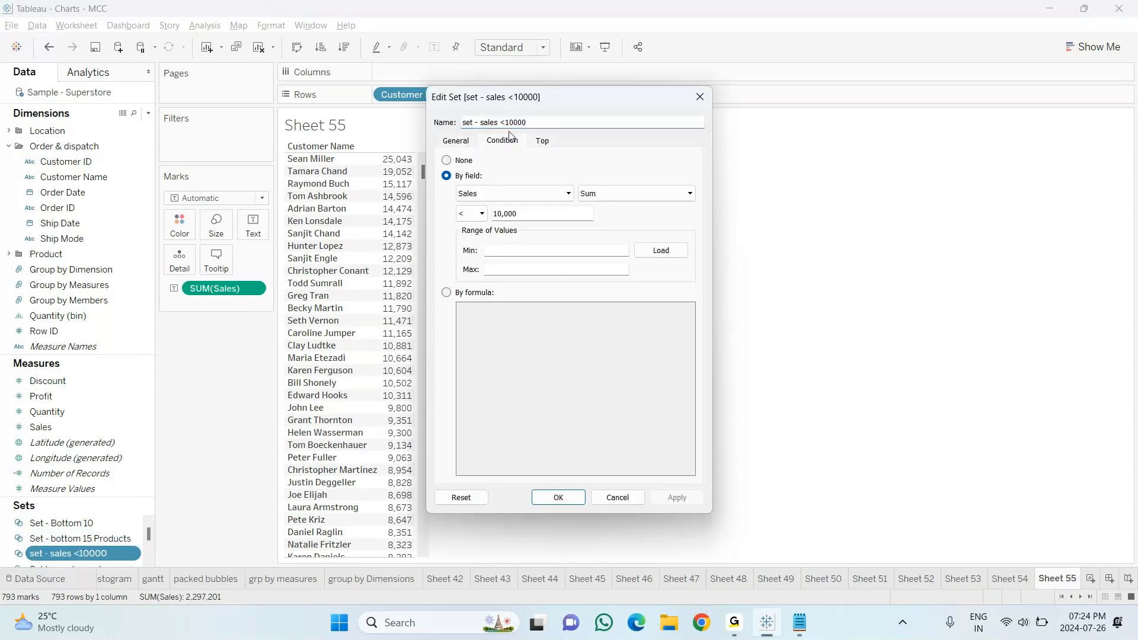
pyautogui.click(538, 215)
pyautogui.press('BackSpace')
pyautogui.press('BackSpace')
pyautogui.press('BackSpace')
pyautogui.press('BackSpace')
pyautogui.press('BackSpace')
pyautogui.press('BackSpace')
pyautogui.write('500')
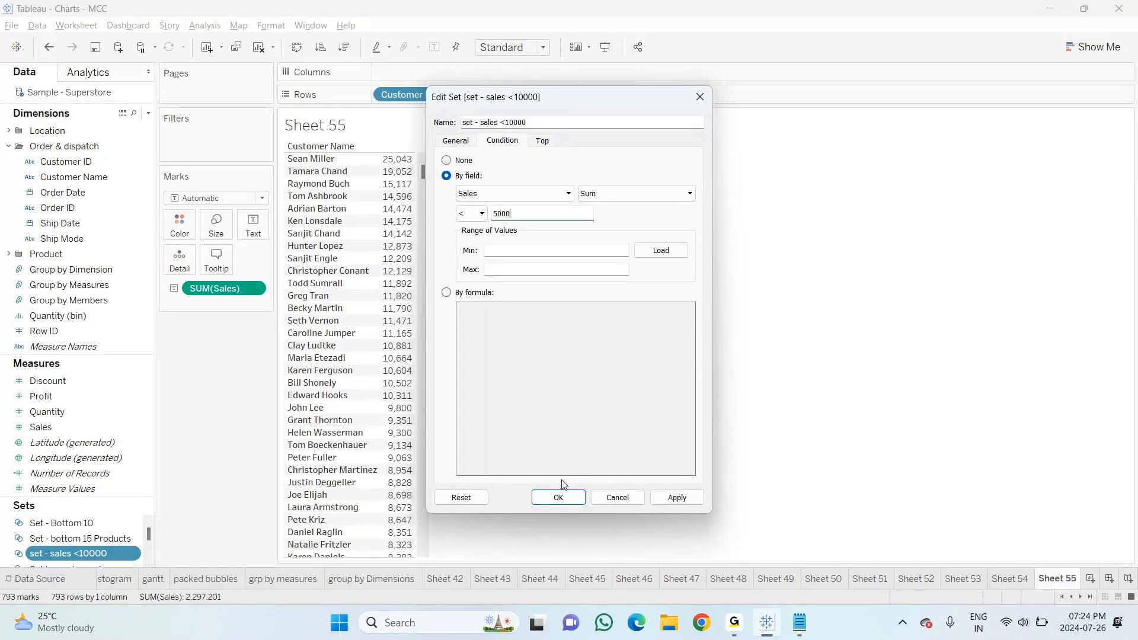
pyautogui.click(559, 497)
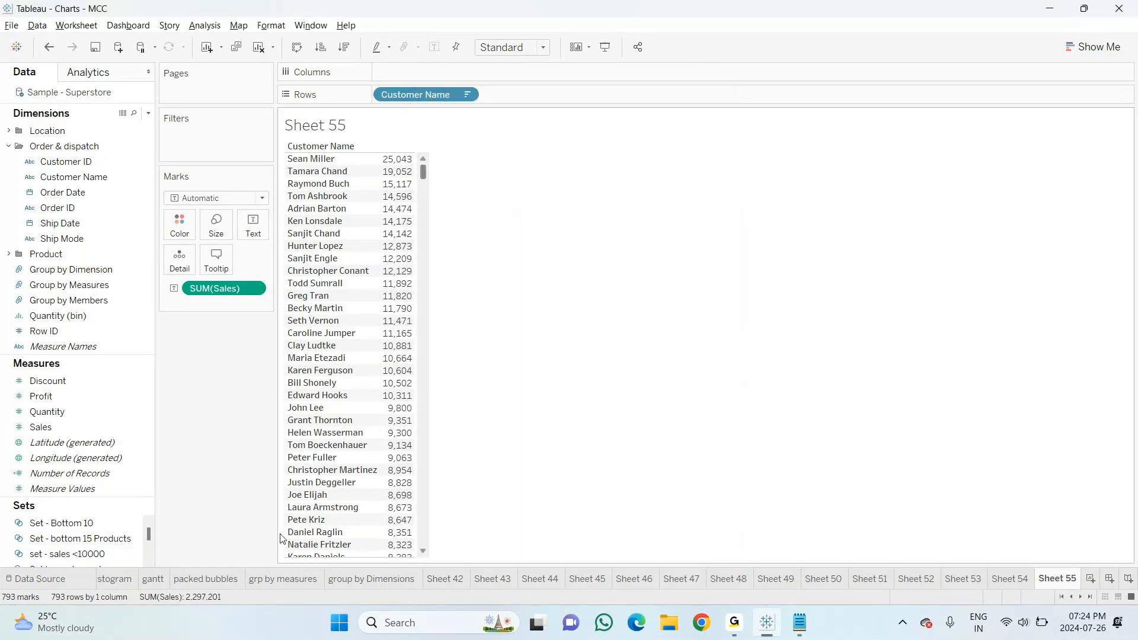
# Rename the "set - sales <10000" set as "set - sales < 5000"
pyautogui.click(86, 554)
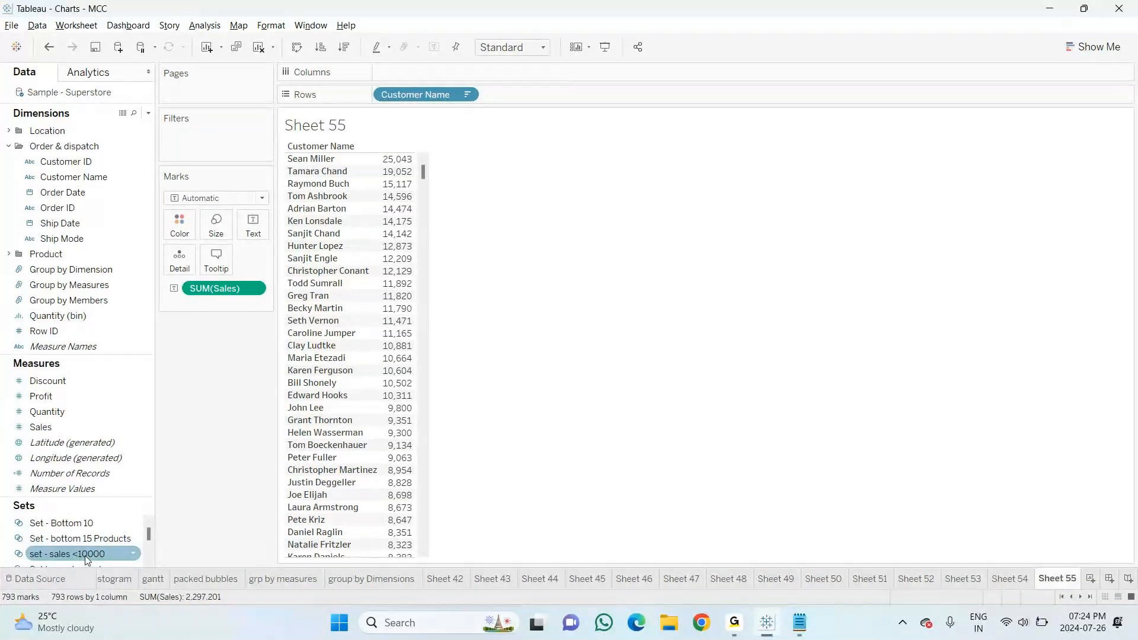
pyautogui.click(89, 558)
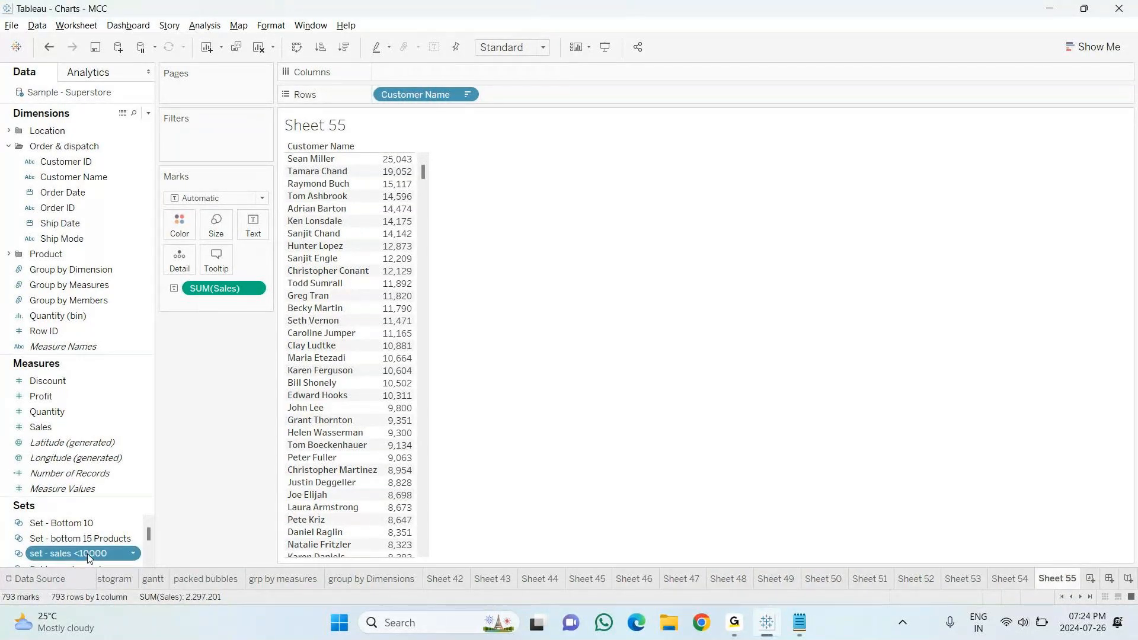
pyautogui.moveTo(87, 555)
pyautogui.mouseDown()
pyautogui.moveTo(207, 137)
pyautogui.moveTo(191, 257)
pyautogui.moveTo(102, 551)
pyautogui.mouseUp()
pyautogui.rightClick(135, 552)
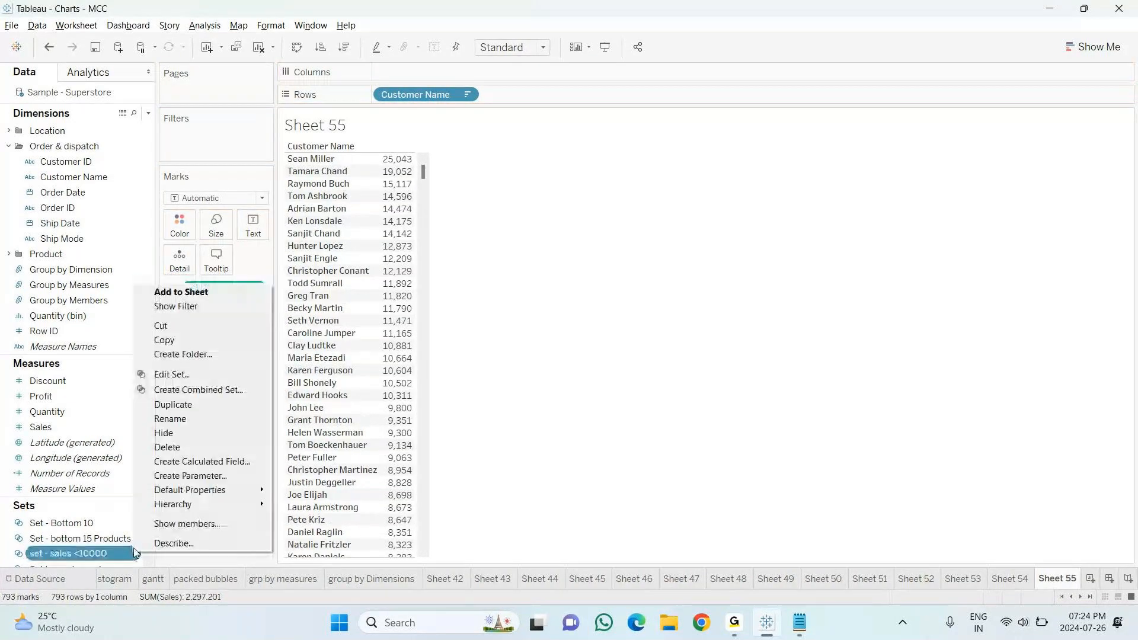
pyautogui.click(171, 374)
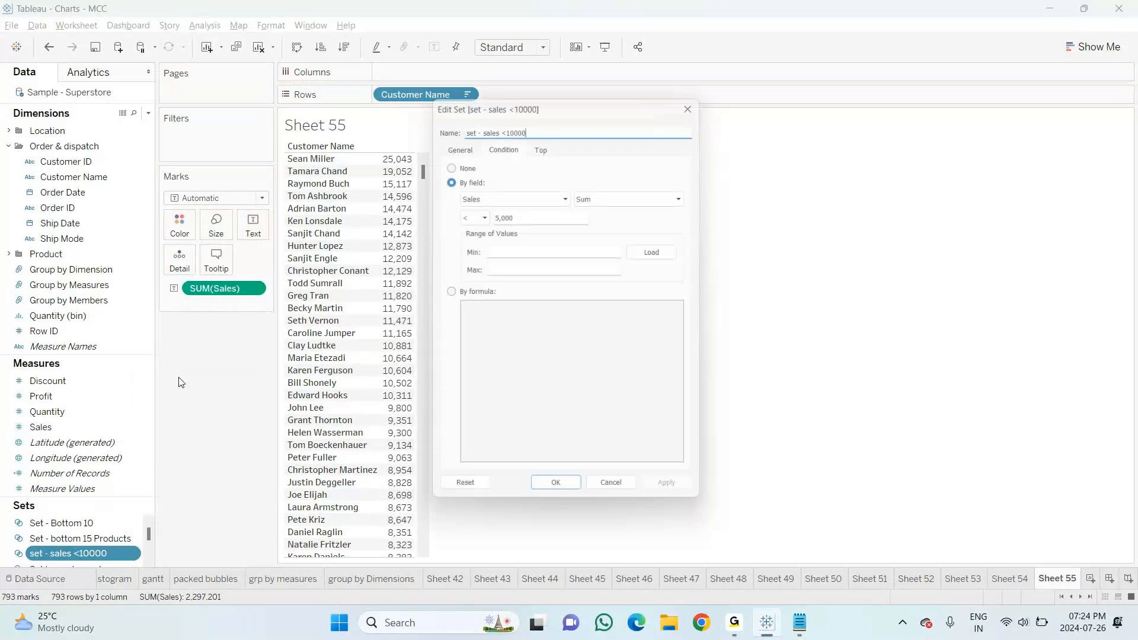
pyautogui.click(532, 123)
pyautogui.press('BackSpace')
pyautogui.press('BackSpace')
pyautogui.press('BackSpace')
pyautogui.press('BackSpace')
pyautogui.press('BackSpace')
pyautogui.write('5000')
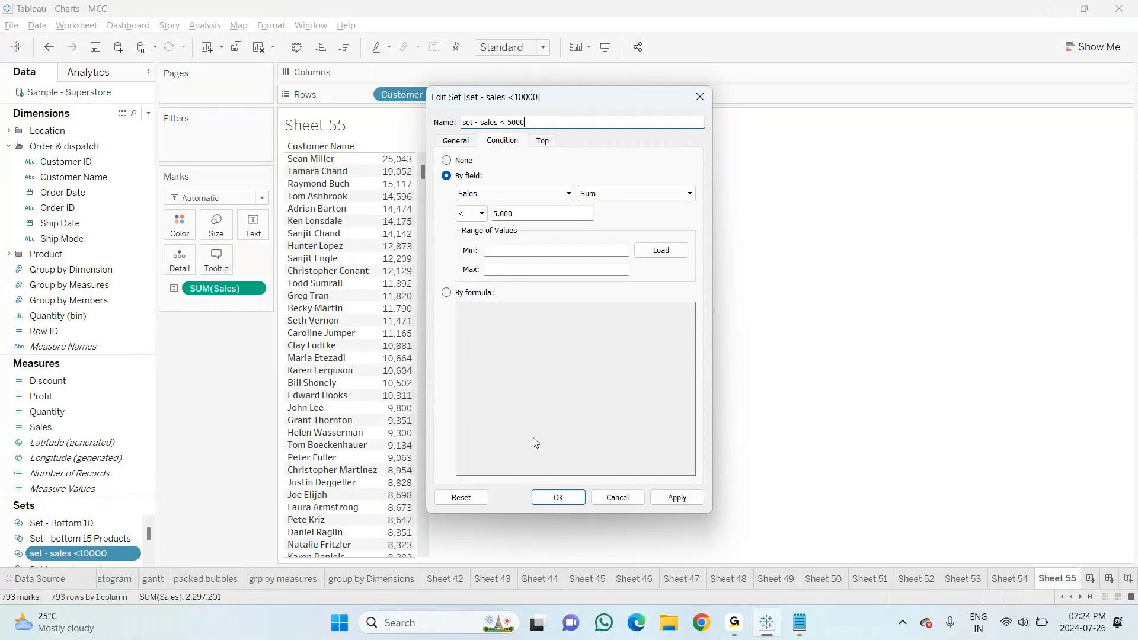
pyautogui.click(563, 502)
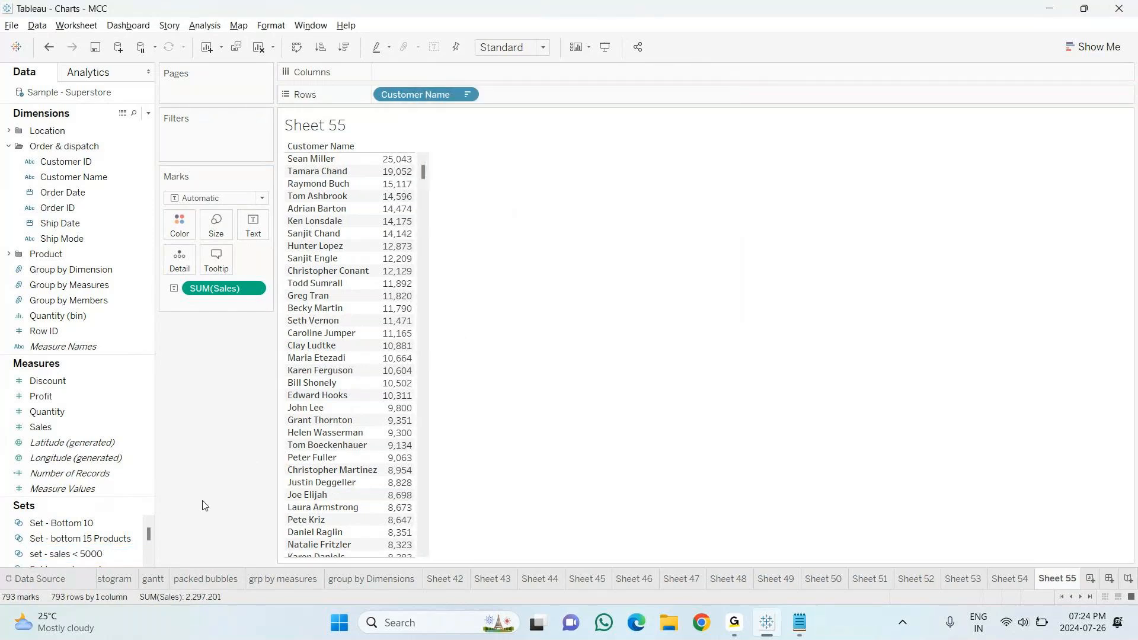
# Filter Sheet 55 by the "set - sales < 5000" set and look through the listed customers
pyautogui.moveTo(82, 551); pyautogui.dragTo(148, 530)
pyautogui.moveTo(66, 553); pyautogui.dragTo(229, 136)
pyautogui.scroll(-5, 352, 283)
pyautogui.scroll(-5, 352, 278)
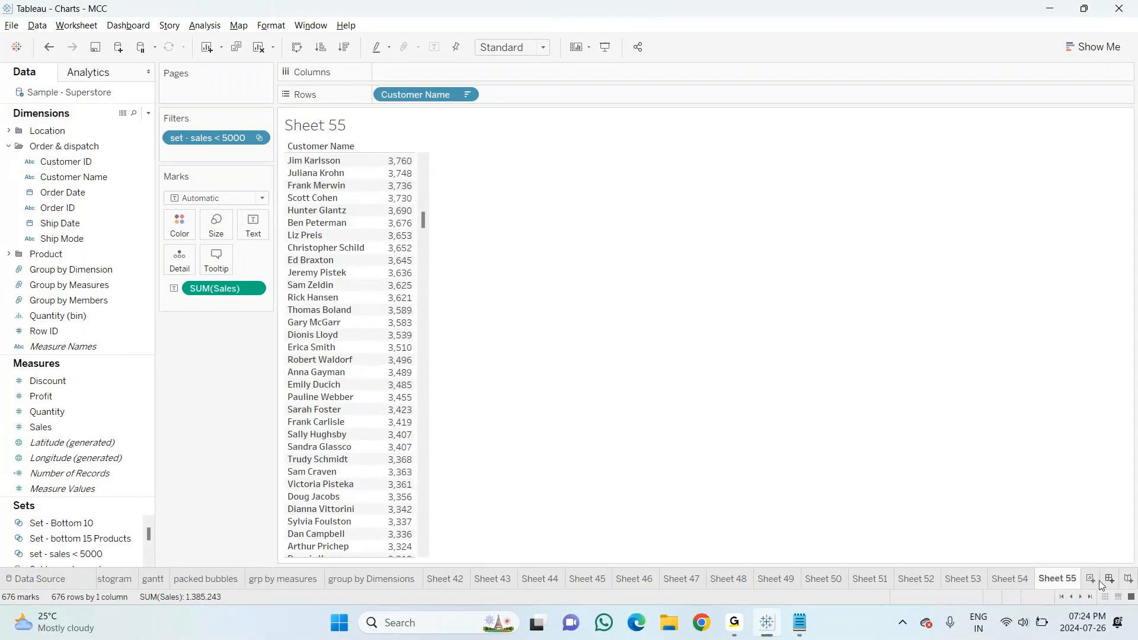
# Add a blank worksheet, and remove the "set - sales < 5000" filter from Sheet 55
pyautogui.click(1090, 578)
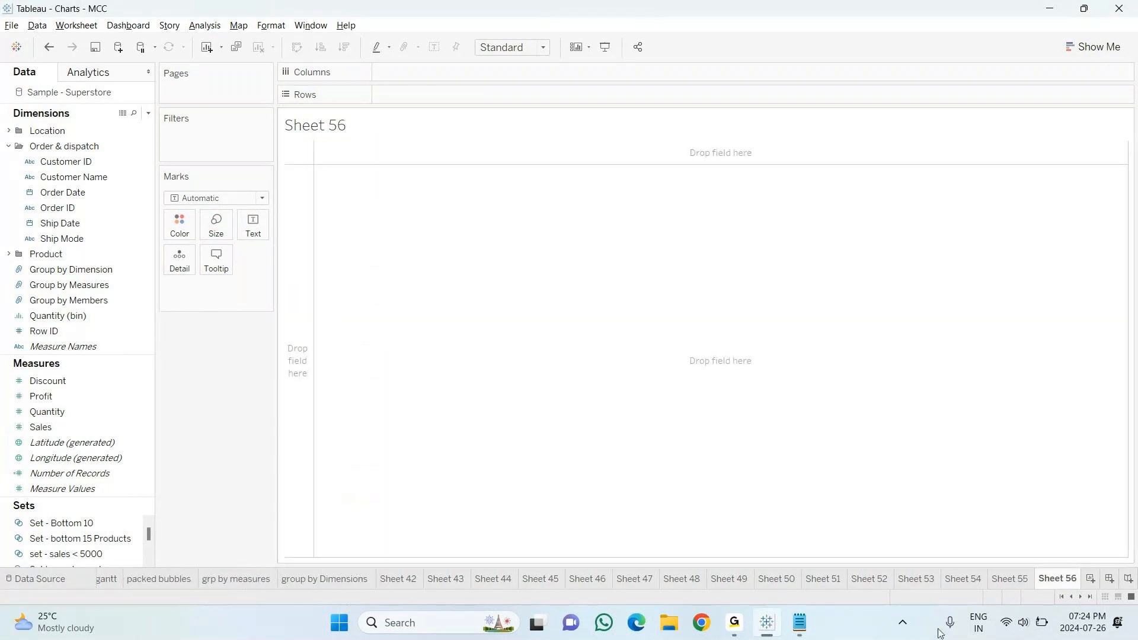
pyautogui.click(1010, 578)
pyautogui.moveTo(208, 137); pyautogui.dragTo(172, 385)
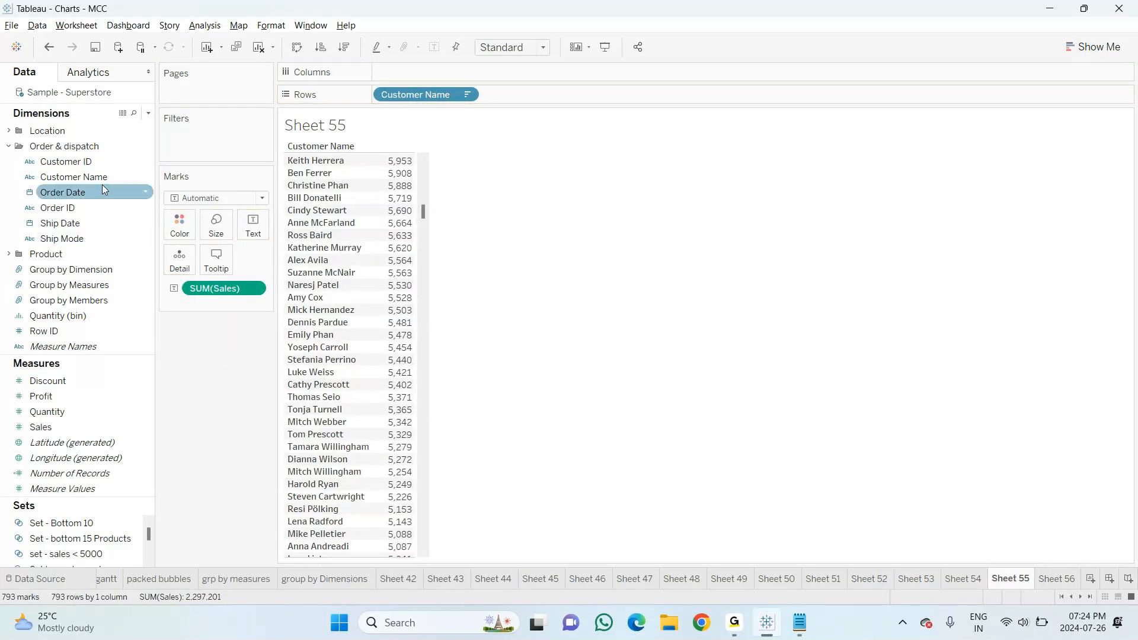
# Start a new set from Customer Name and define its condition by field as Sum of Sales < 10000
pyautogui.rightClick(148, 177)
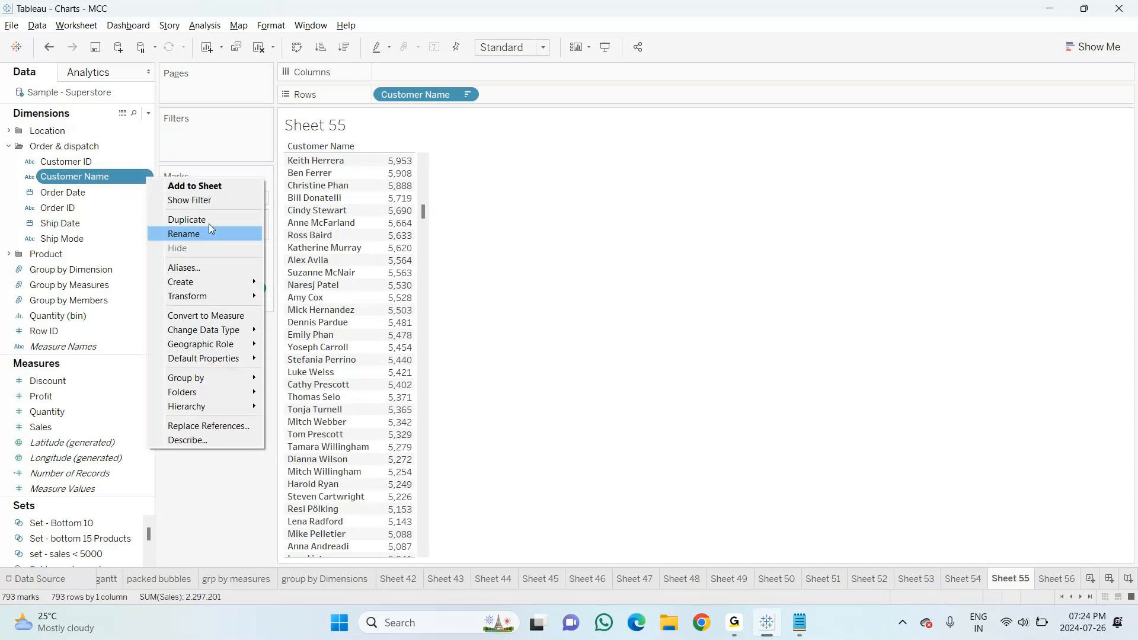
pyautogui.moveTo(237, 282)
pyautogui.click(314, 309)
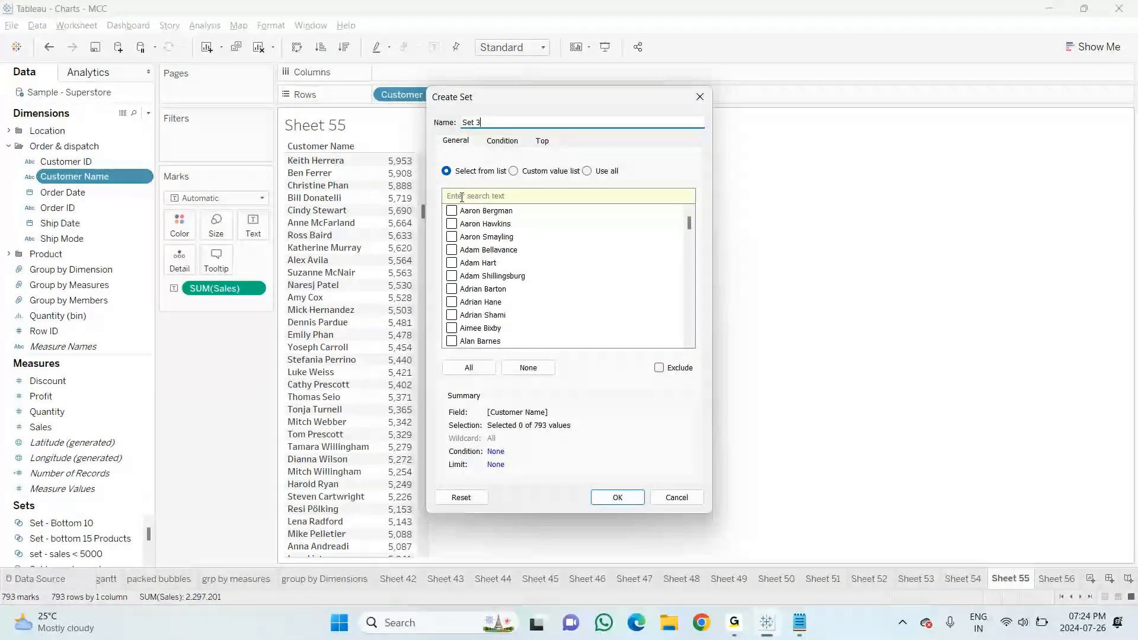
pyautogui.click(502, 141)
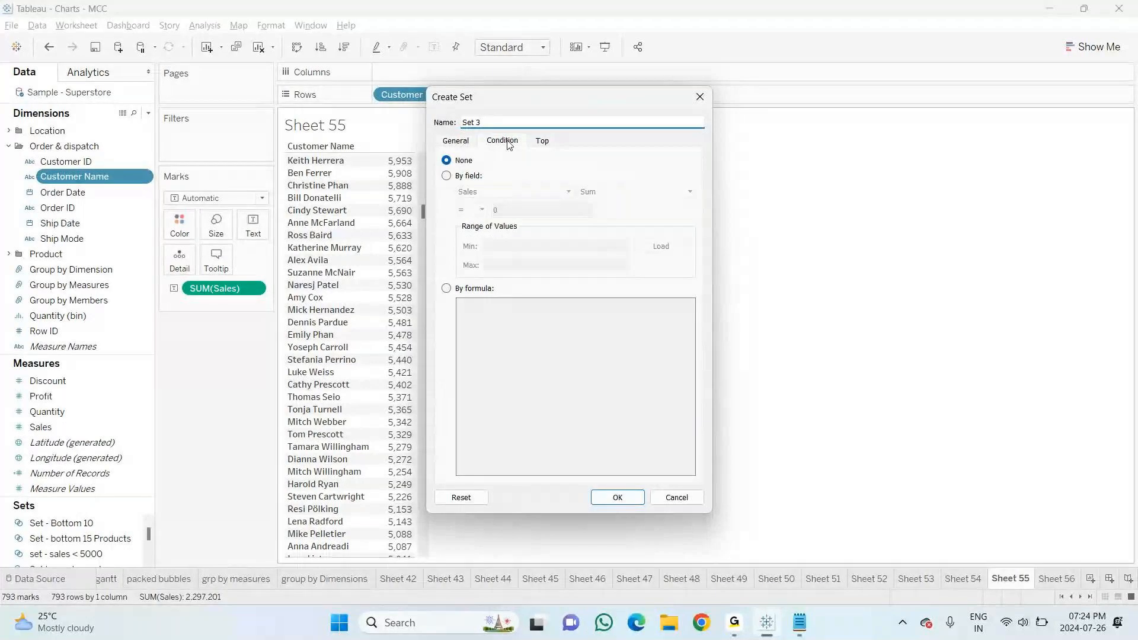
pyautogui.click(468, 176)
pyautogui.click(479, 209)
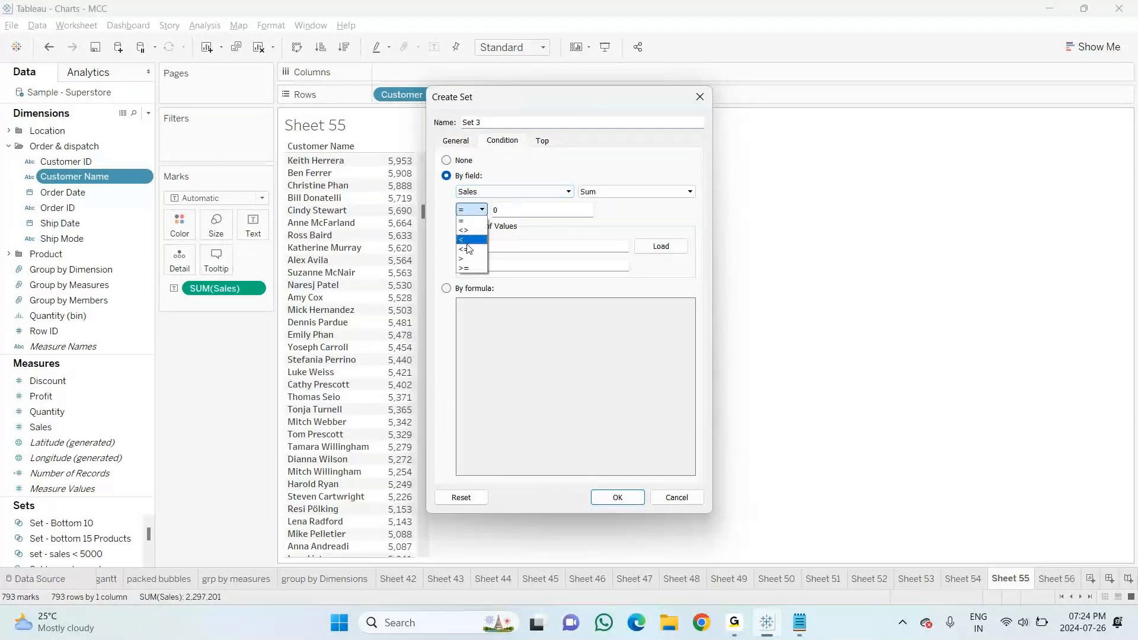
pyautogui.click(467, 240)
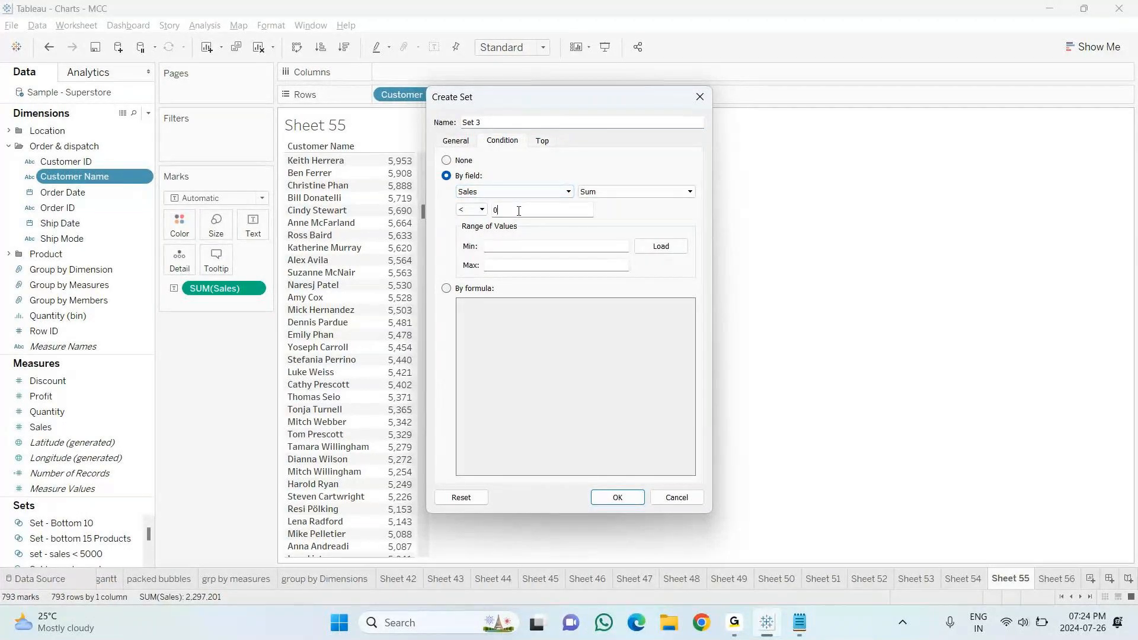
pyautogui.press('BackSpace')
pyautogui.write('10000')
# Name the new set "Set - sales >10000" and create it
pyautogui.click(501, 121)
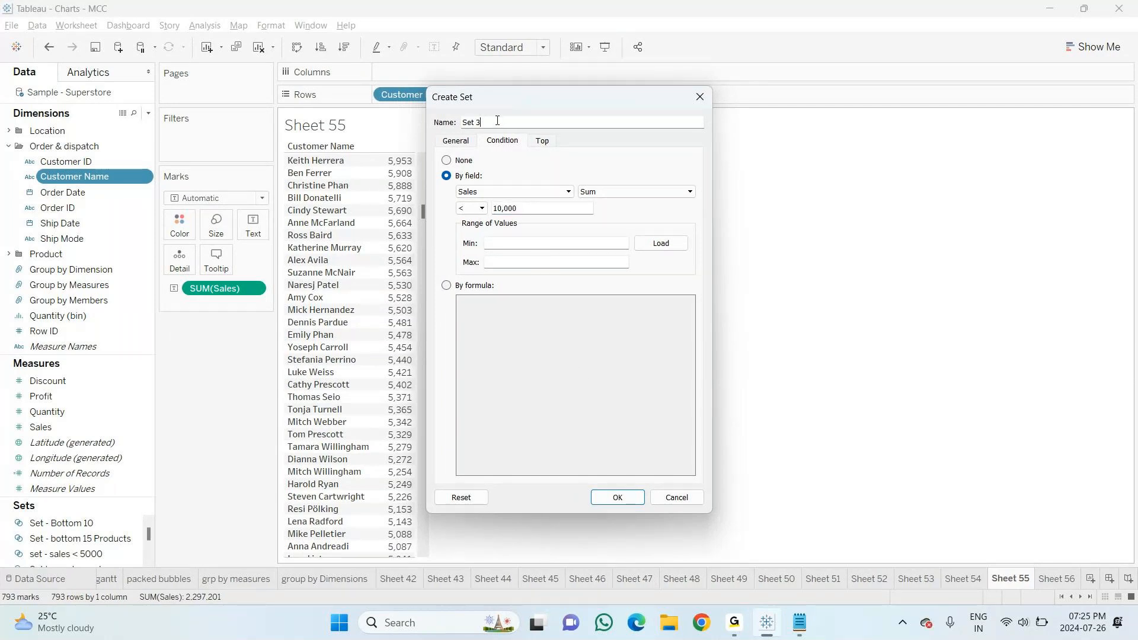
pyautogui.press('BackSpace')
pyautogui.write('- > 10,000')
pyautogui.press('BackSpace')
pyautogui.press('BackSpace')
pyautogui.press('BackSpace')
pyautogui.press('BackSpace')
pyautogui.press('BackSpace')
pyautogui.press('BackSpace')
pyautogui.press('BackSpace')
pyautogui.press('BackSpace')
pyautogui.press('BackSpace')
pyautogui.write('sales >10000')
pyautogui.click(614, 501)
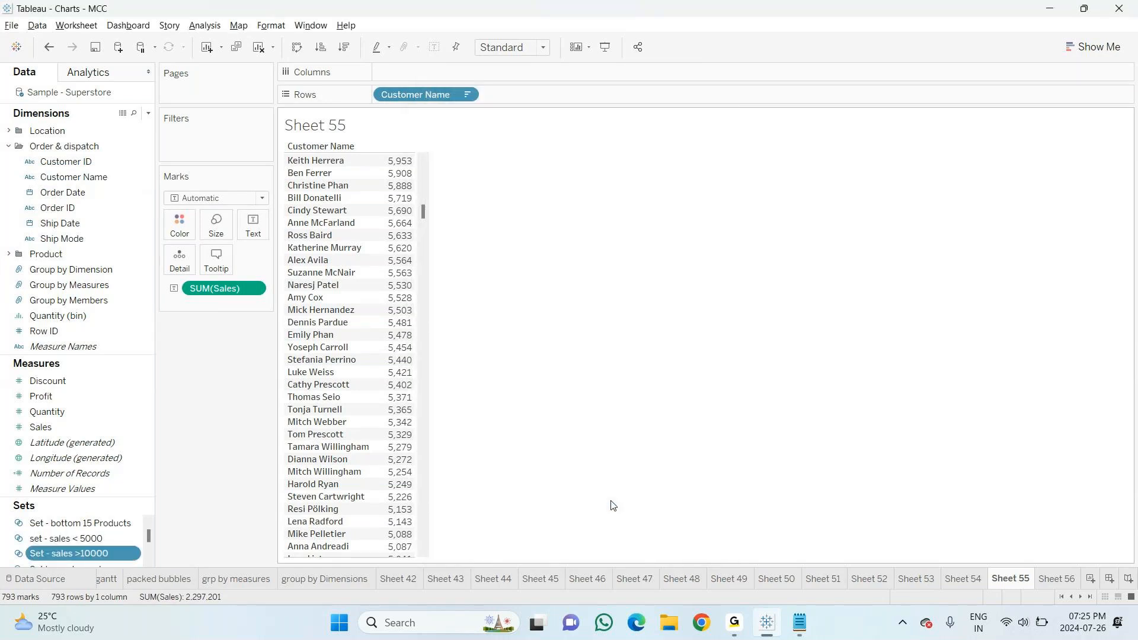
# Filter Sheet 55 by the "Set - sales >10000" set and switch to the GoTo Meeting window
pyautogui.click(89, 554)
pyautogui.moveTo(104, 560); pyautogui.dragTo(236, 150)
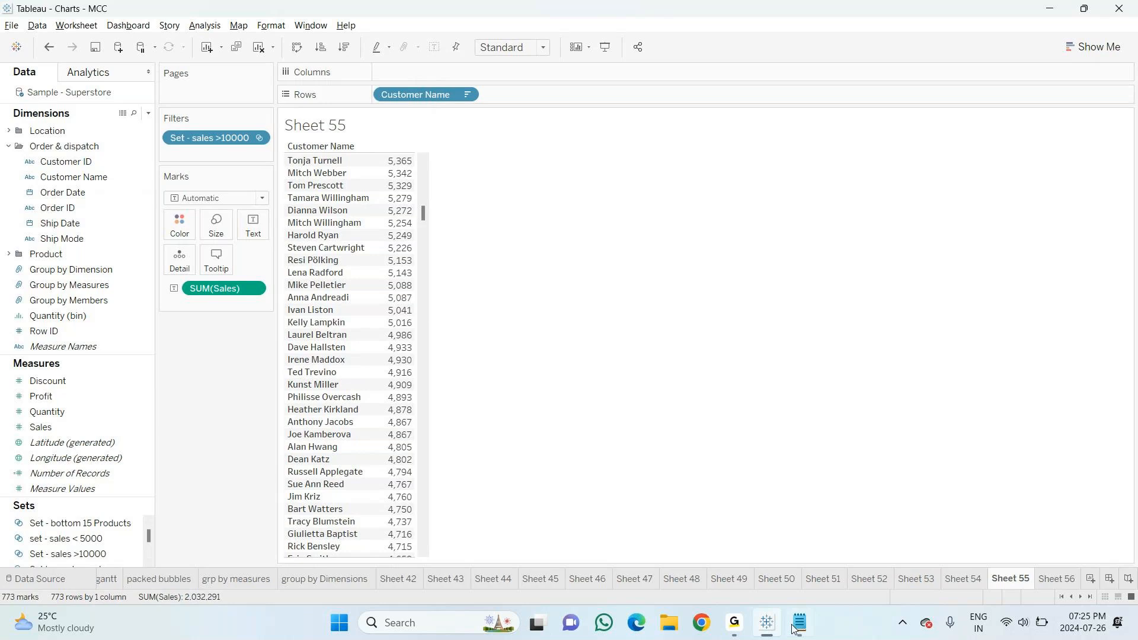
pyautogui.moveTo(770, 627)
pyautogui.moveTo(734, 625)
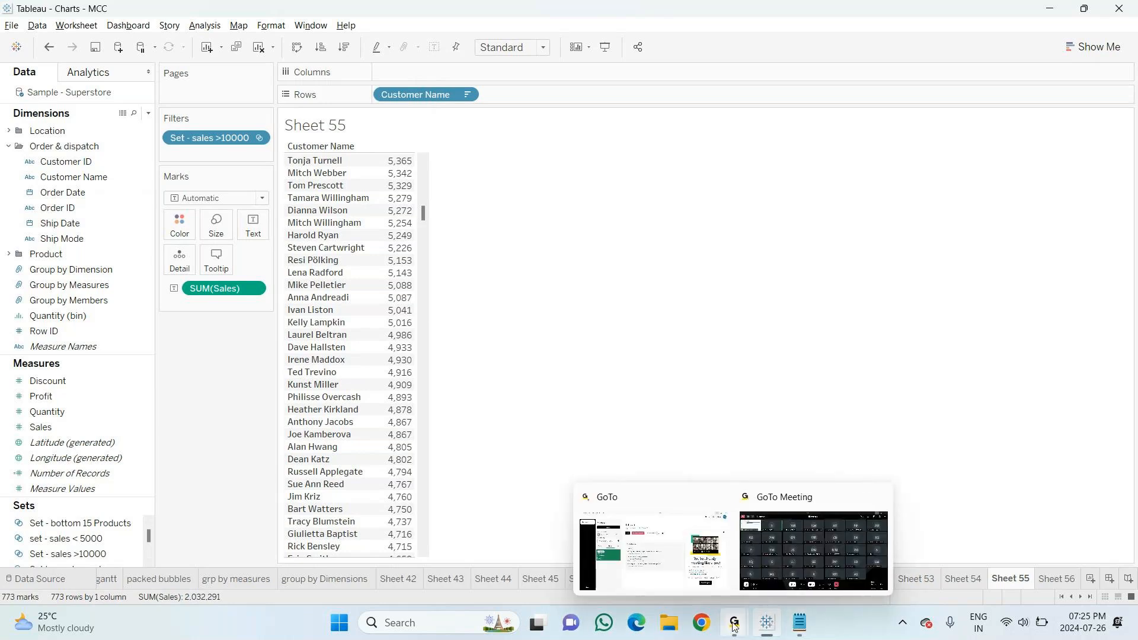
pyautogui.click(831, 515)
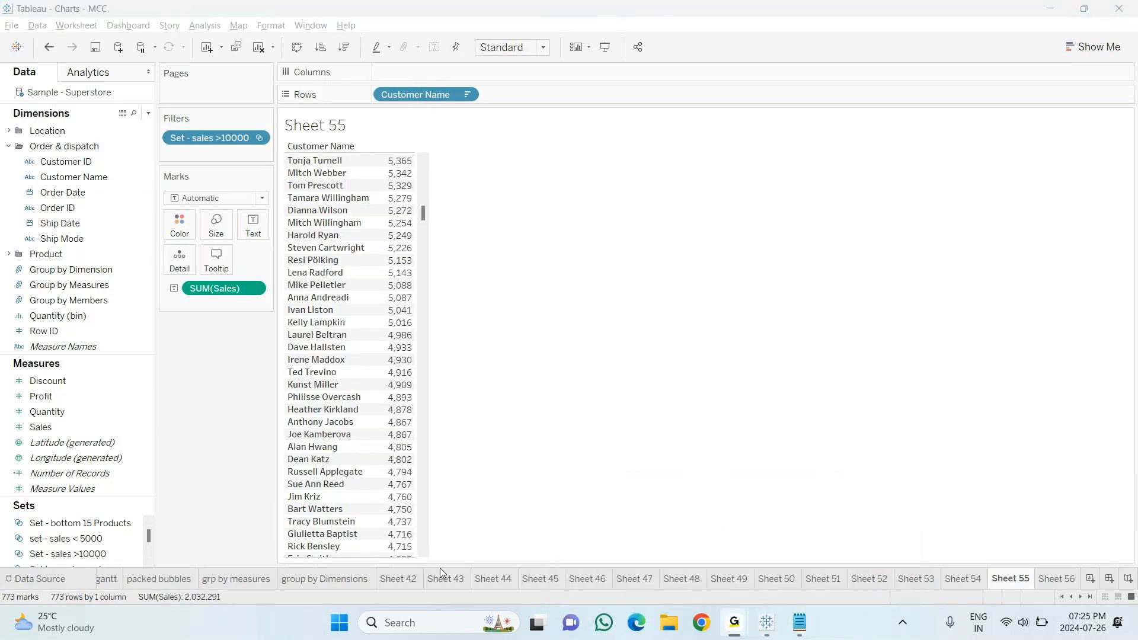